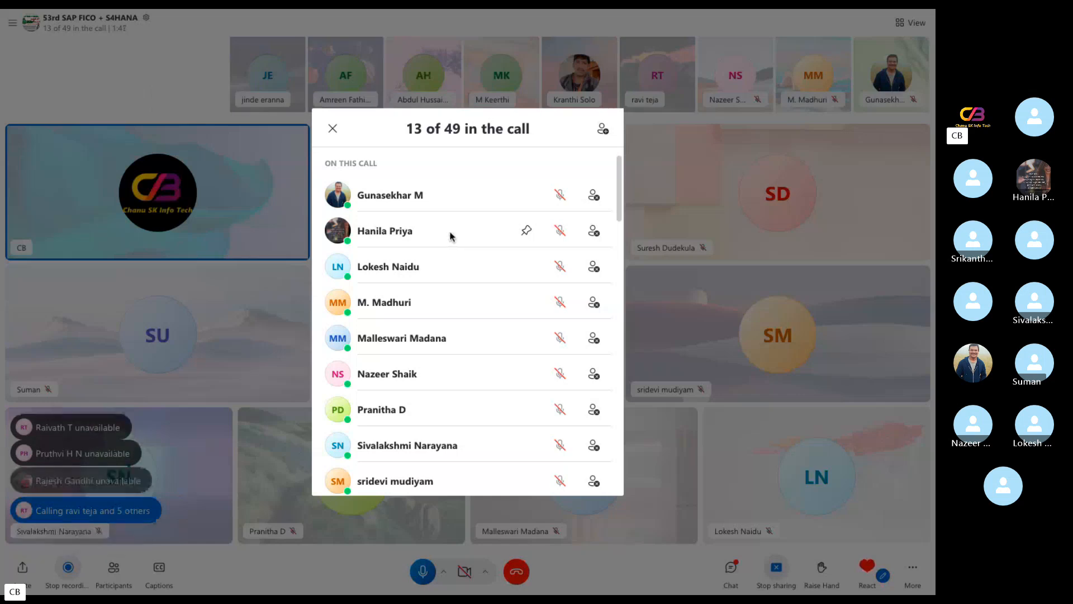
Look through the list of people in the group call and close it
scroll(450, 237, "down", 3)
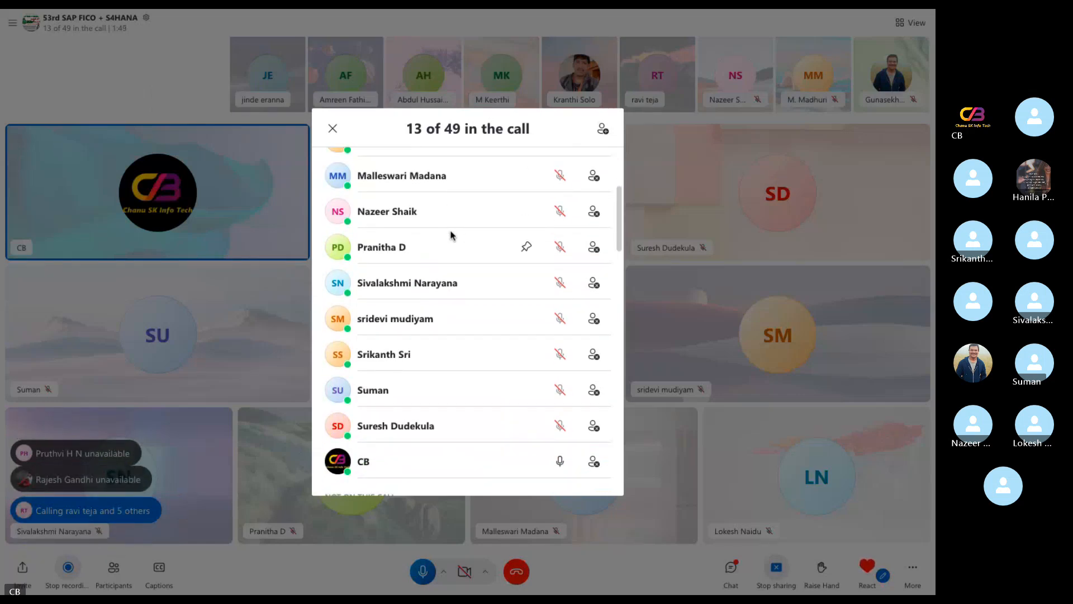
left_click(215, 275)
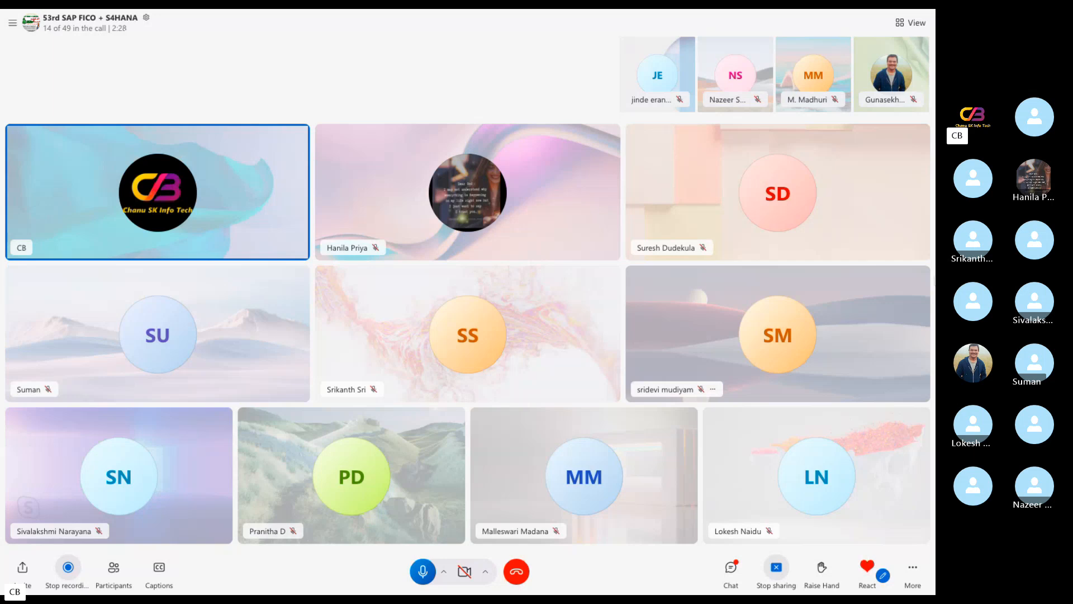
Switch to Microsoft Remote Desktop, minimize its connection list and close the disconnected session window
key("ctrl+Left")
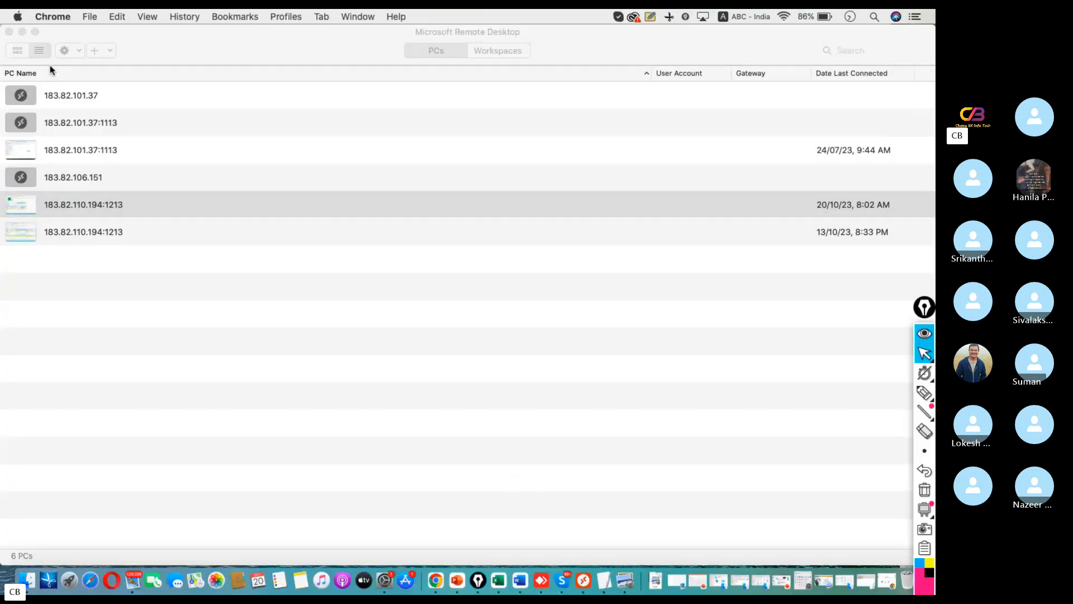
left_click(23, 33)
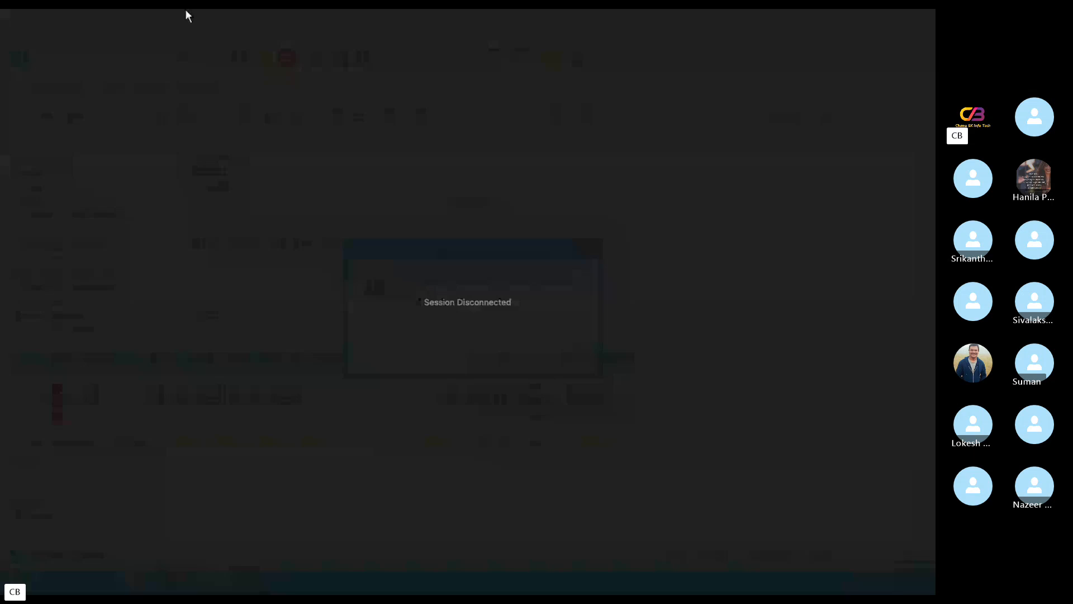
mouse_move(187, 13)
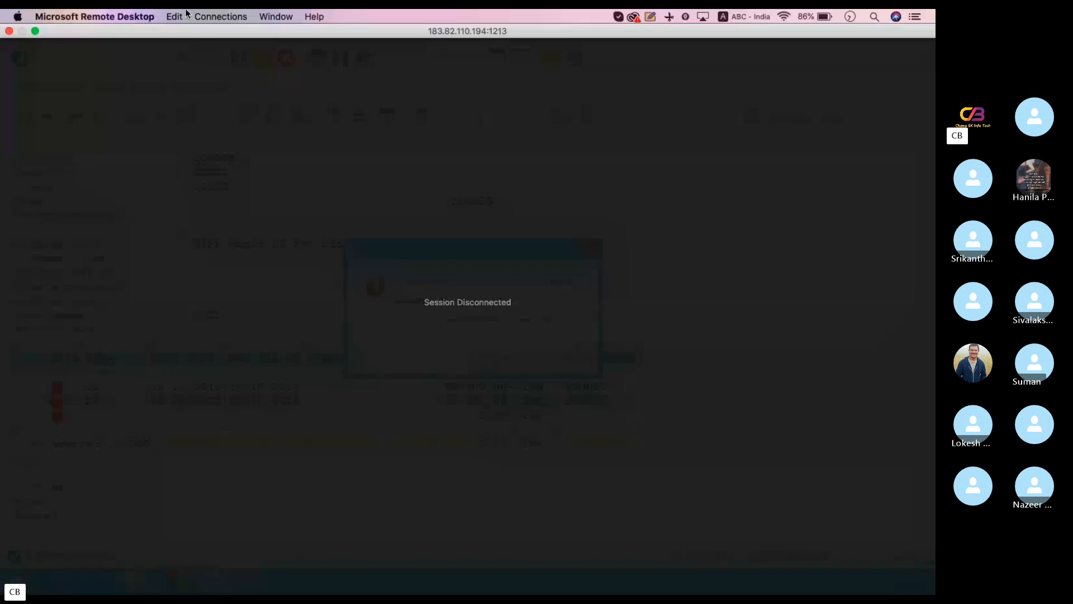
left_click(9, 31)
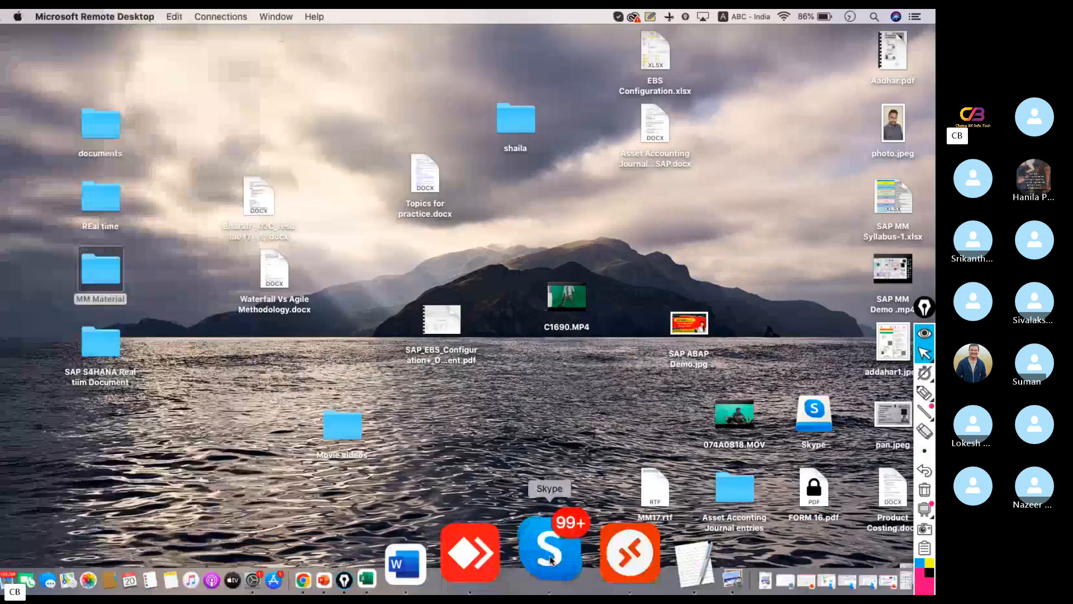
left_click(572, 556)
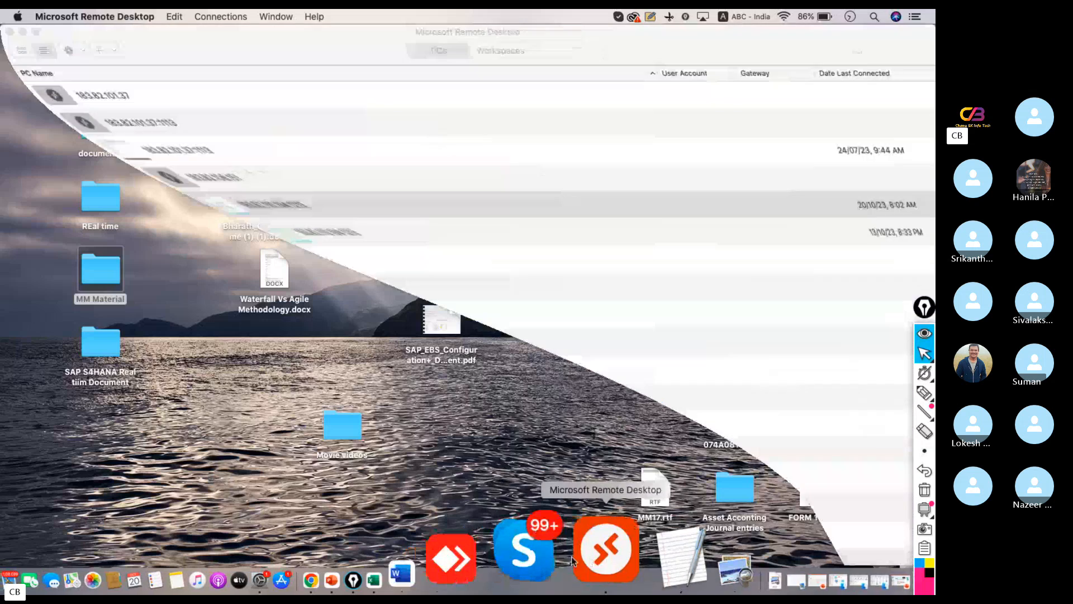
double_click(116, 209)
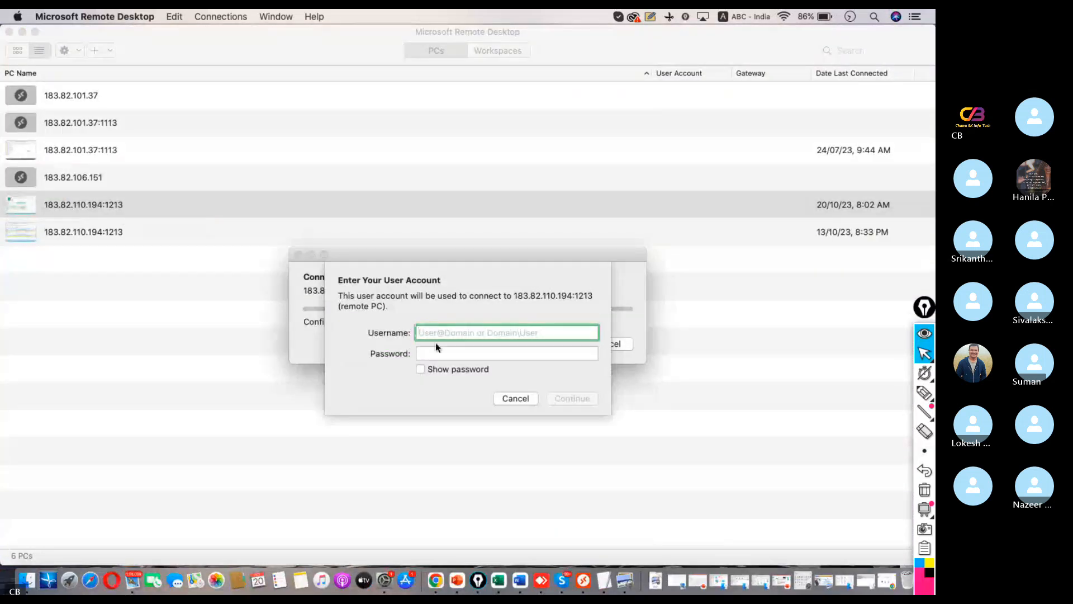
type("S")
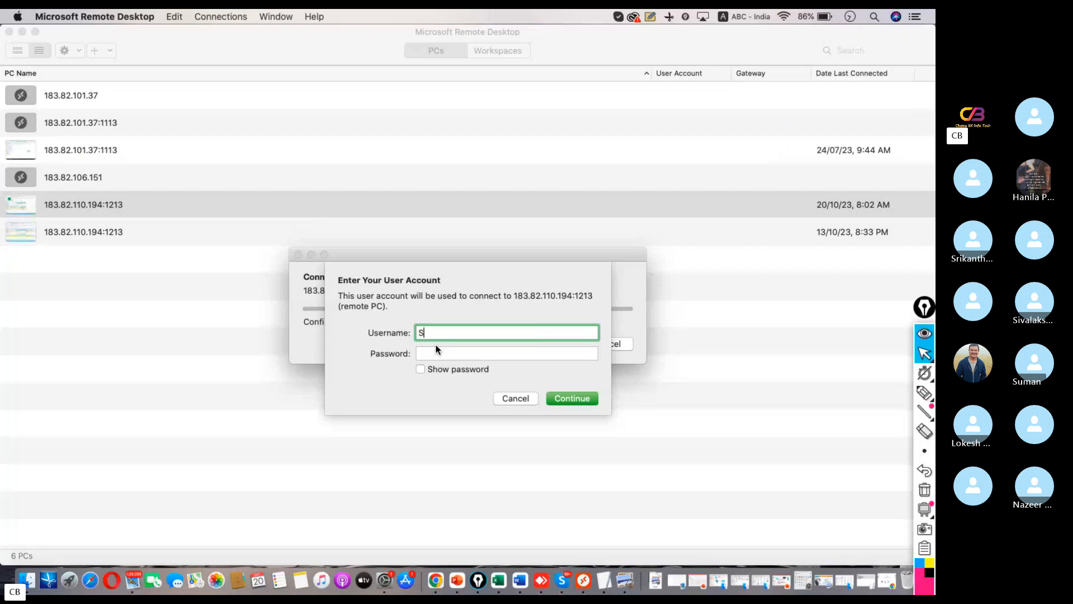
type("4user87")
key("Tab")
Enter the account password for the remote PC, submit it and accept the unverified certificate
type("••")
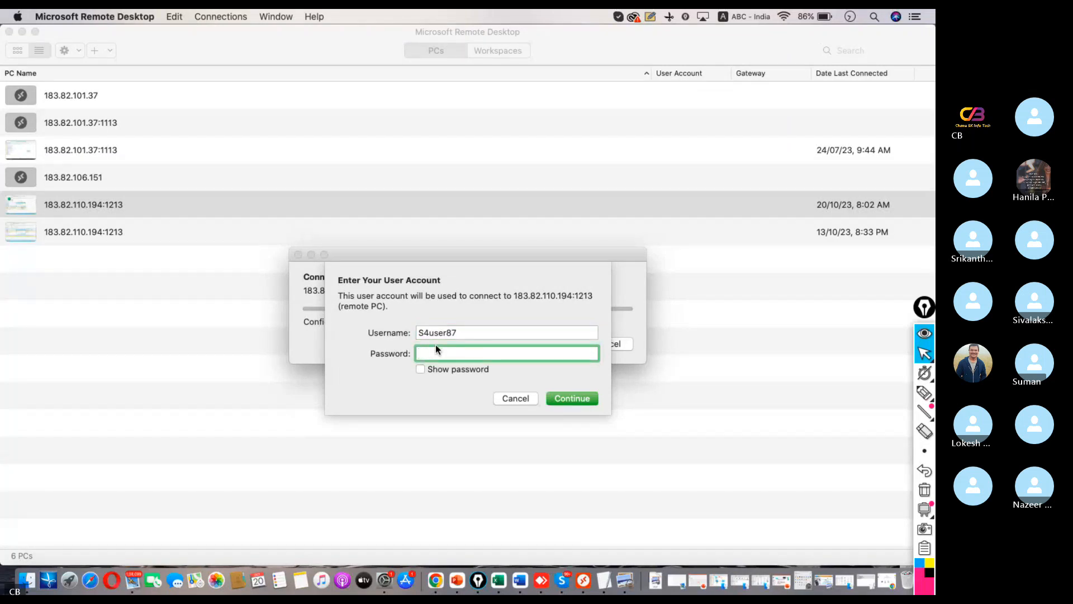
type("••••••")
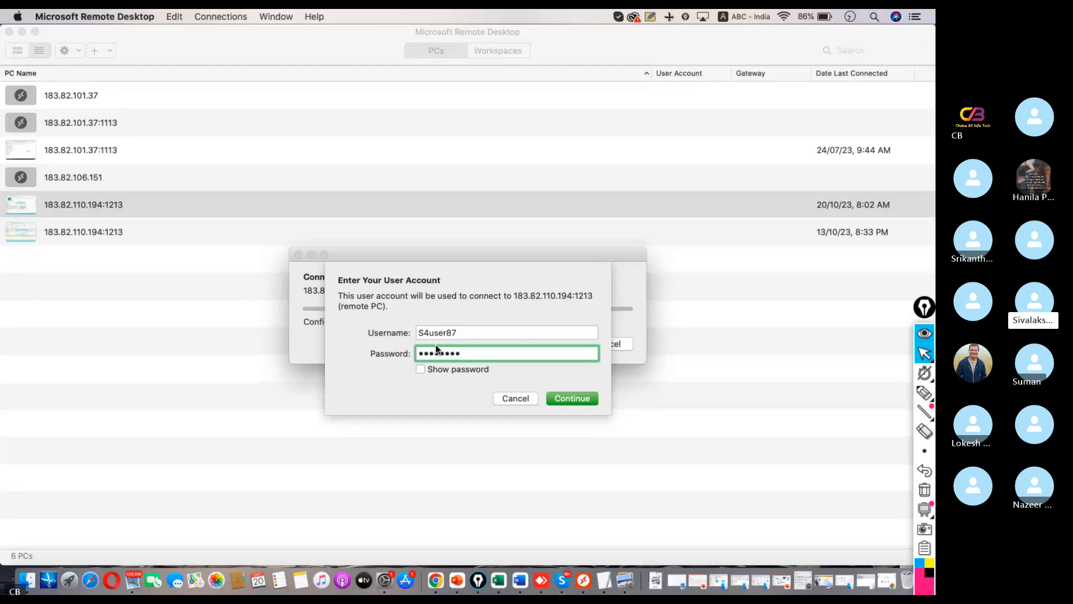
key("BackSpace")
key("BackSpace")
key("BackSpace")
key("BackSpace")
key("BackSpace")
key("BackSpace")
key("BackSpace")
type("•")
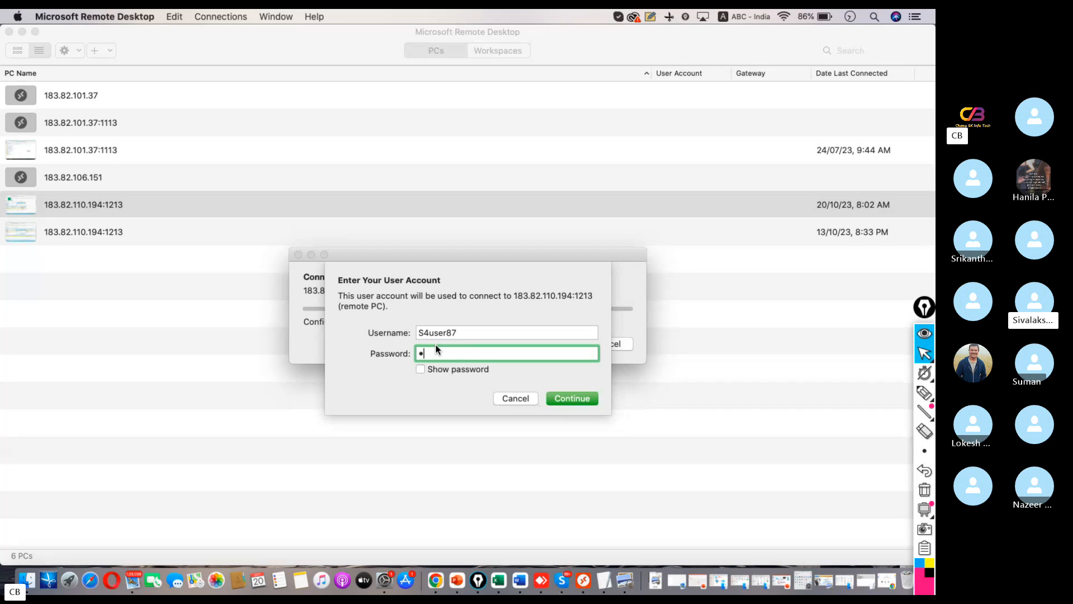
type("••••••••")
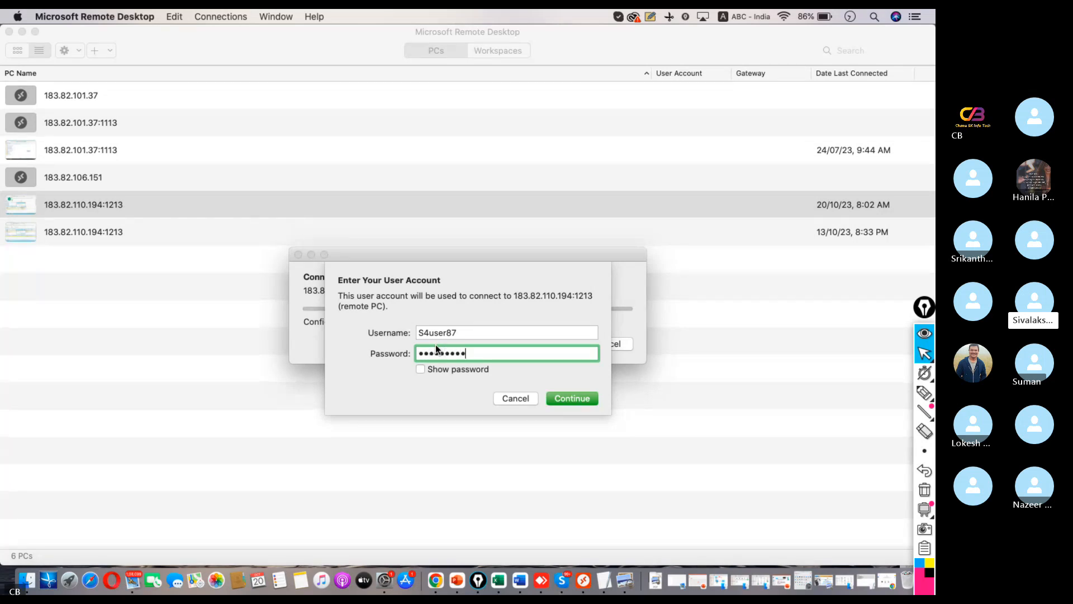
left_click(572, 398)
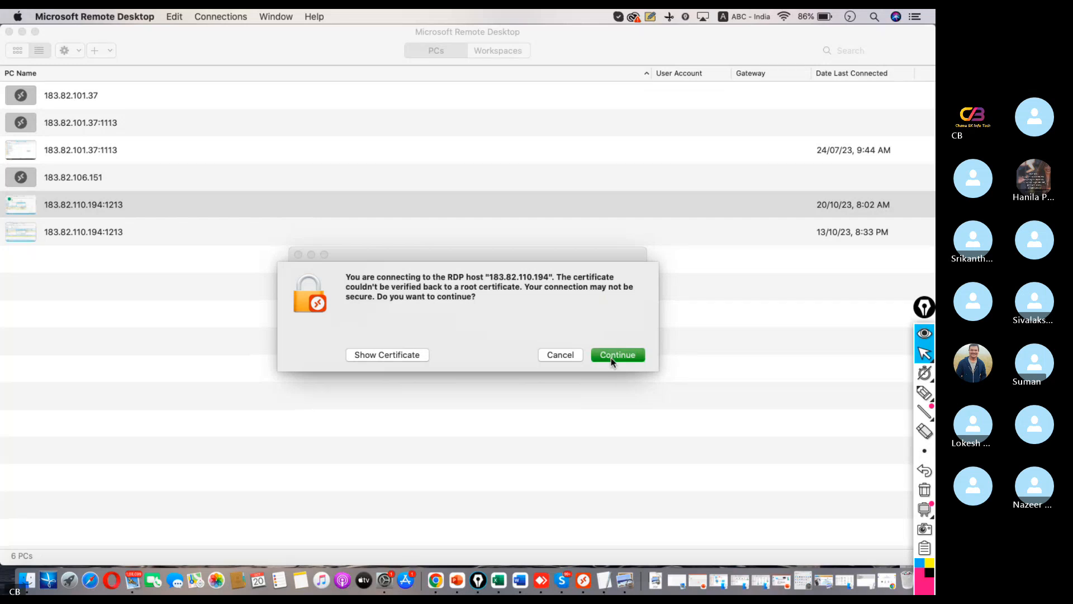
left_click(611, 355)
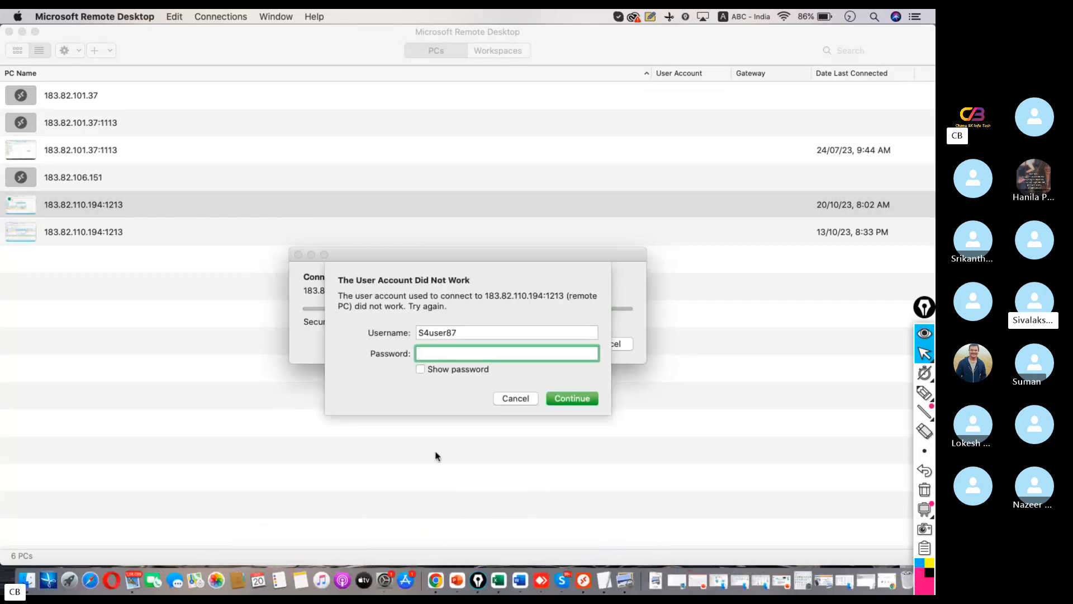
Re-enter the account password for the remote PC and connect
type("•••••••")
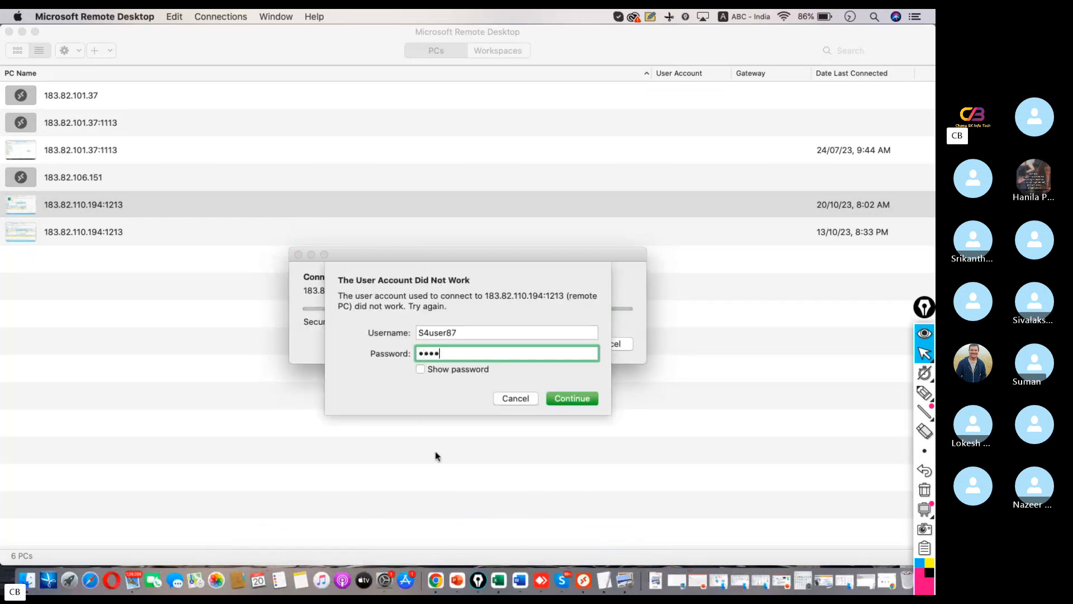
type("••")
key("Return")
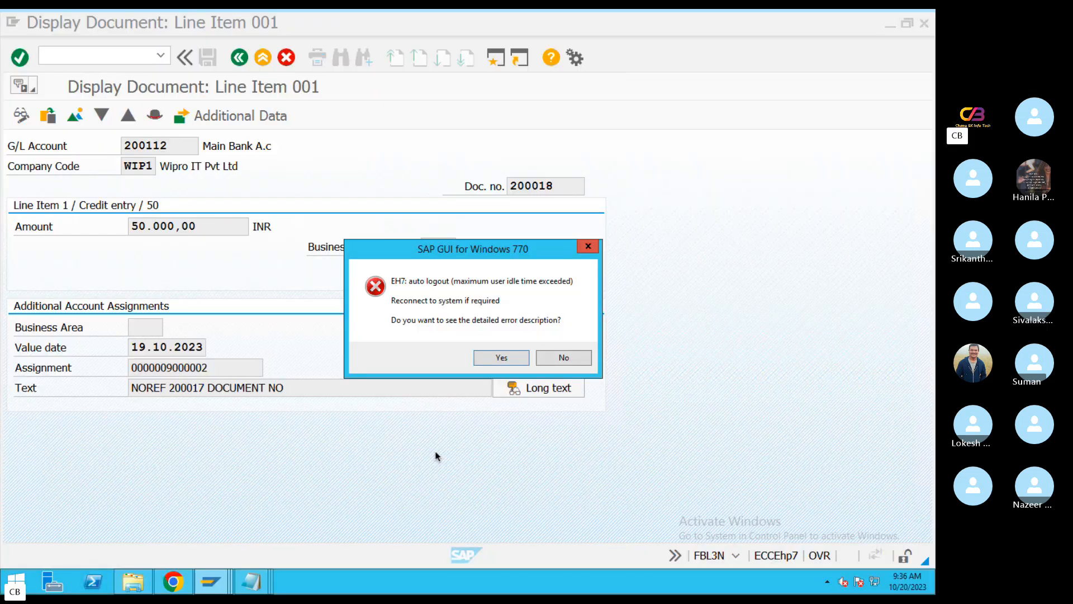
Dismiss the SAP auto-logout error without its detailed description and close the M17 file
left_click(563, 358)
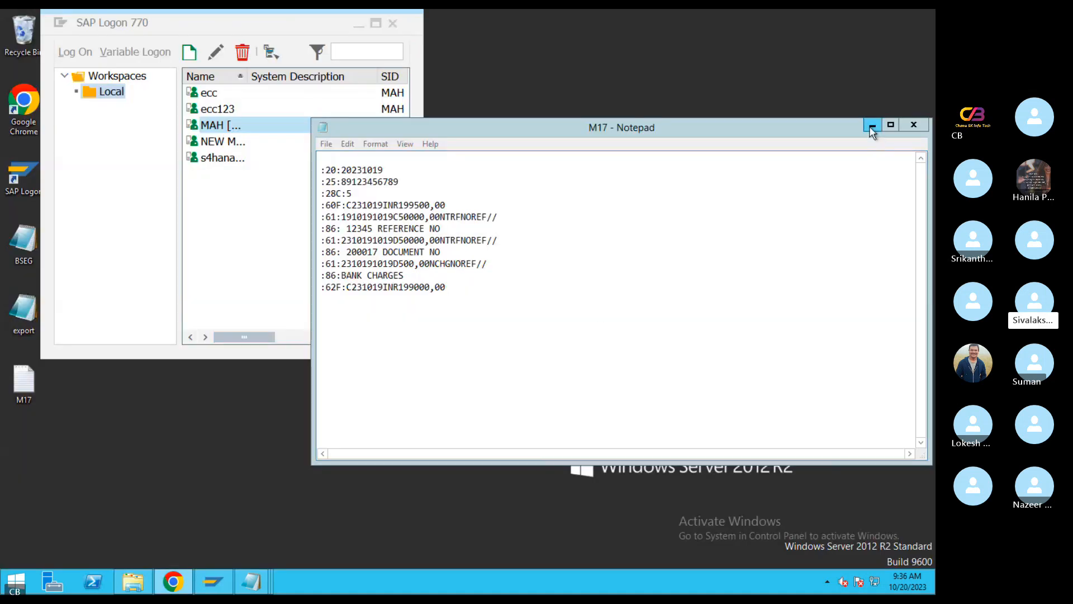
left_click(912, 126)
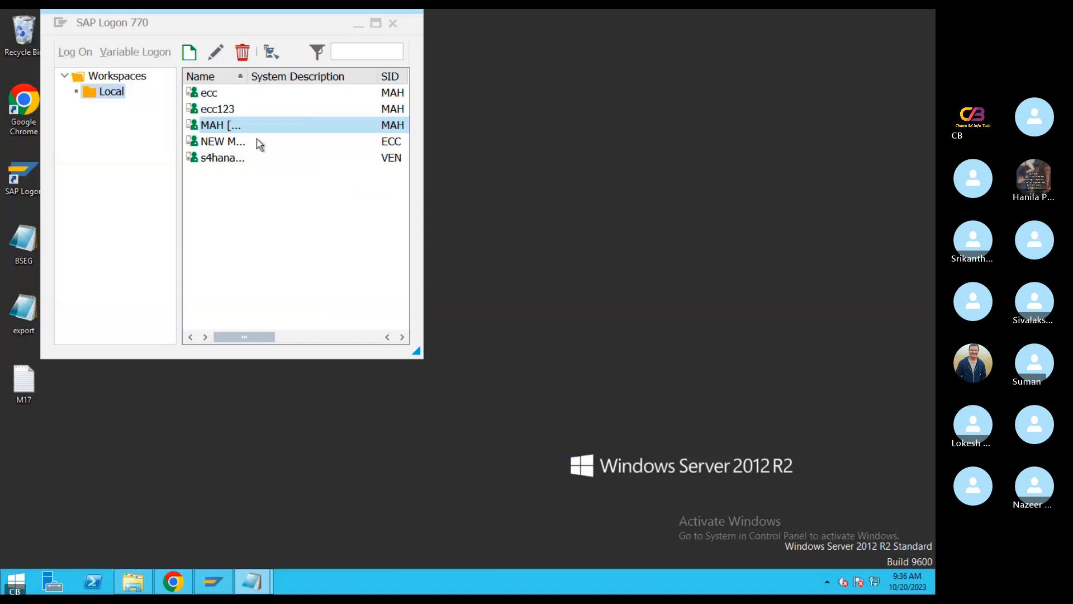
Log on to the MAH system, client 800, as user mmuser84 with the account password
double_click(213, 130)
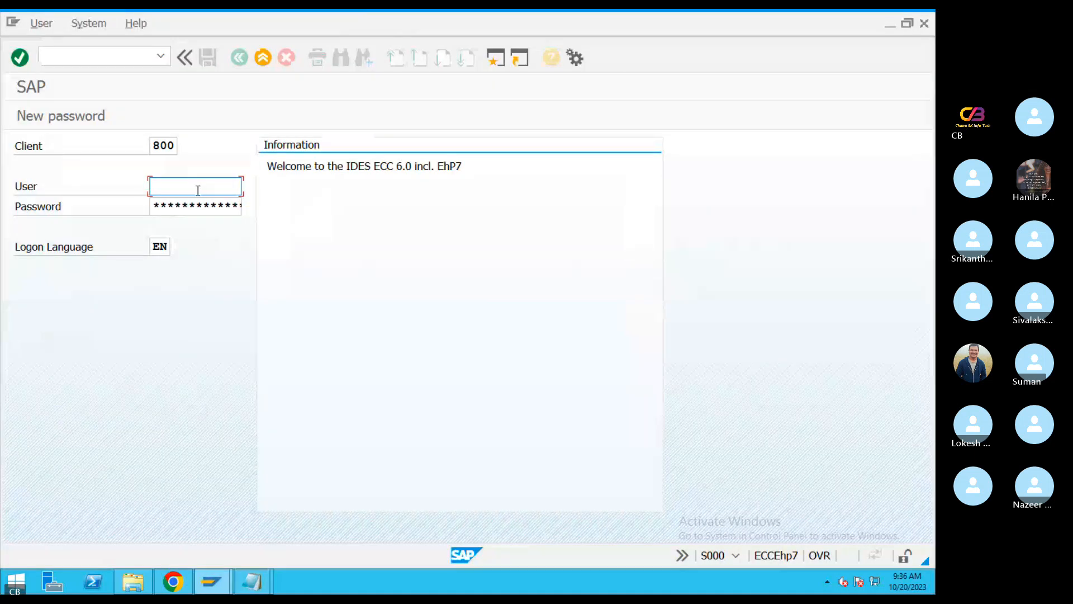
left_click(198, 190)
left_click(197, 201)
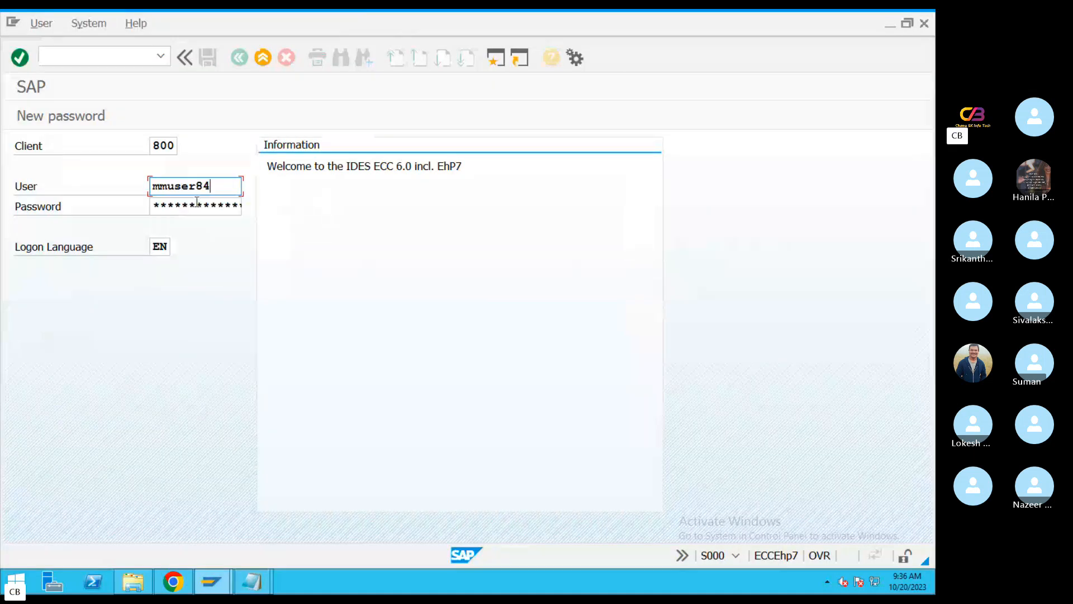
key("Tab")
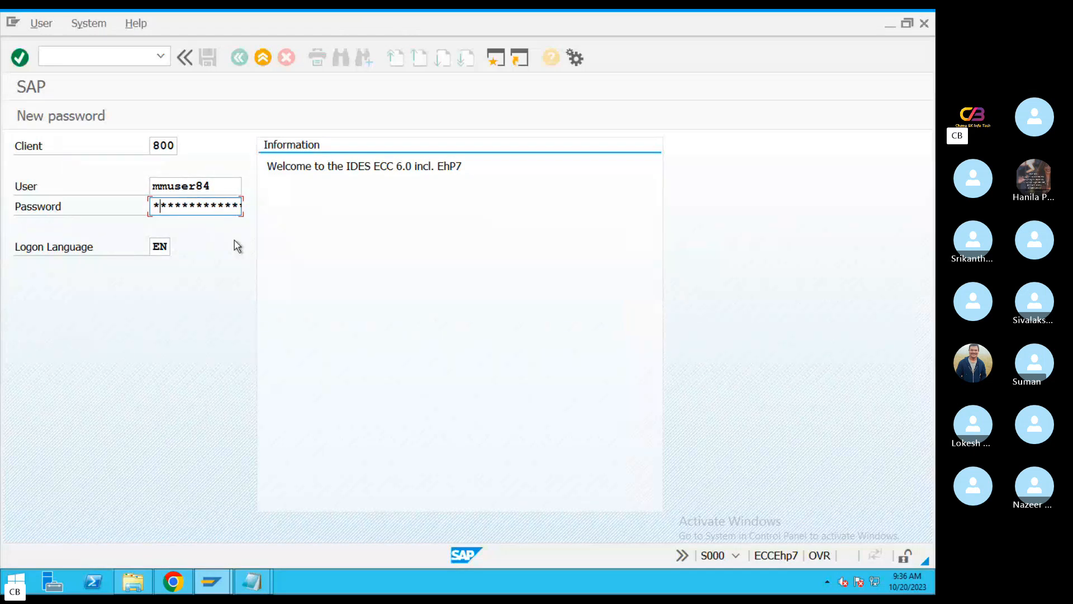
type("***********")
key("Return")
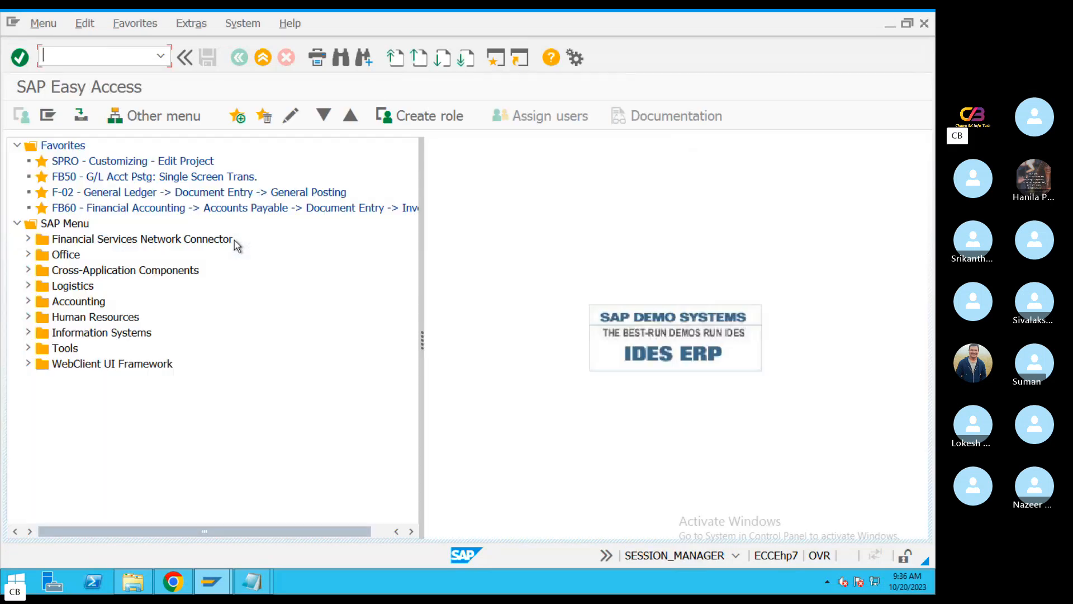
Switch back to the Skype group call
key("ctrl+Left")
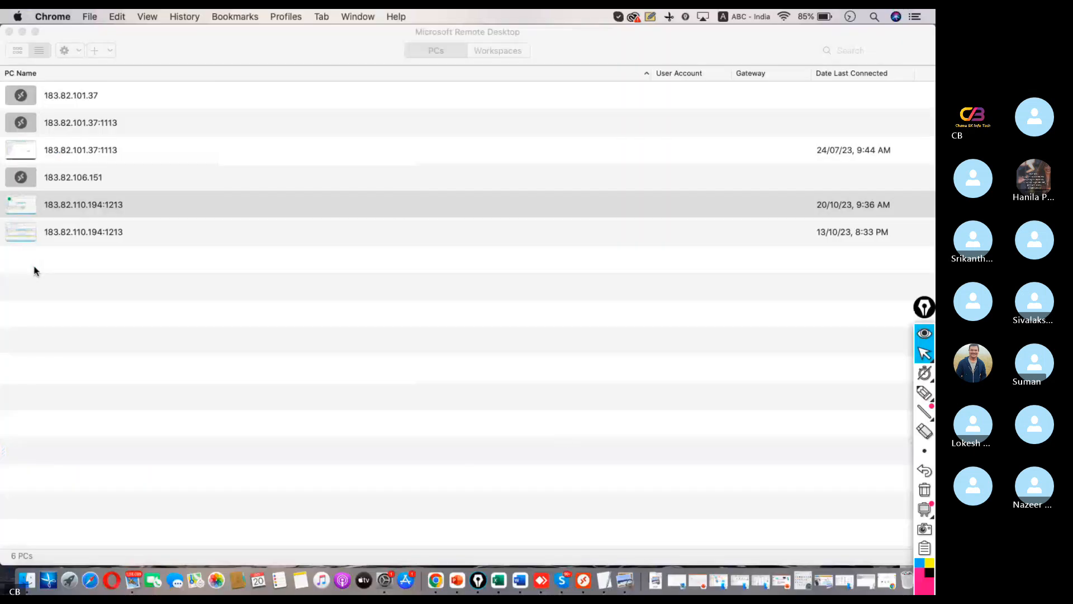
left_click(561, 559)
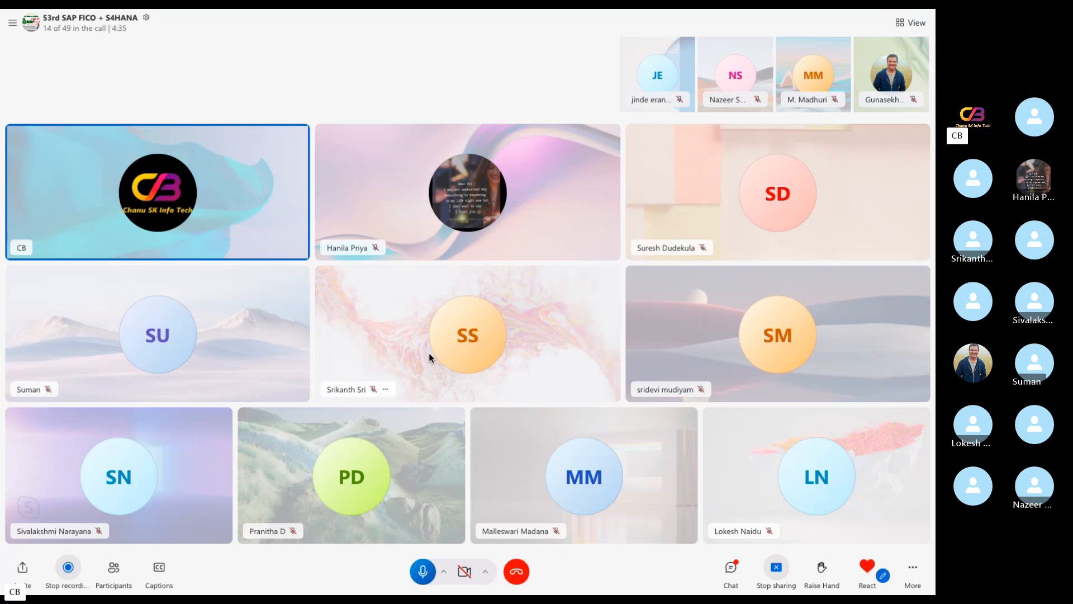
Switch to the TextEdit note and delete all of its text
key("ctrl+Left")
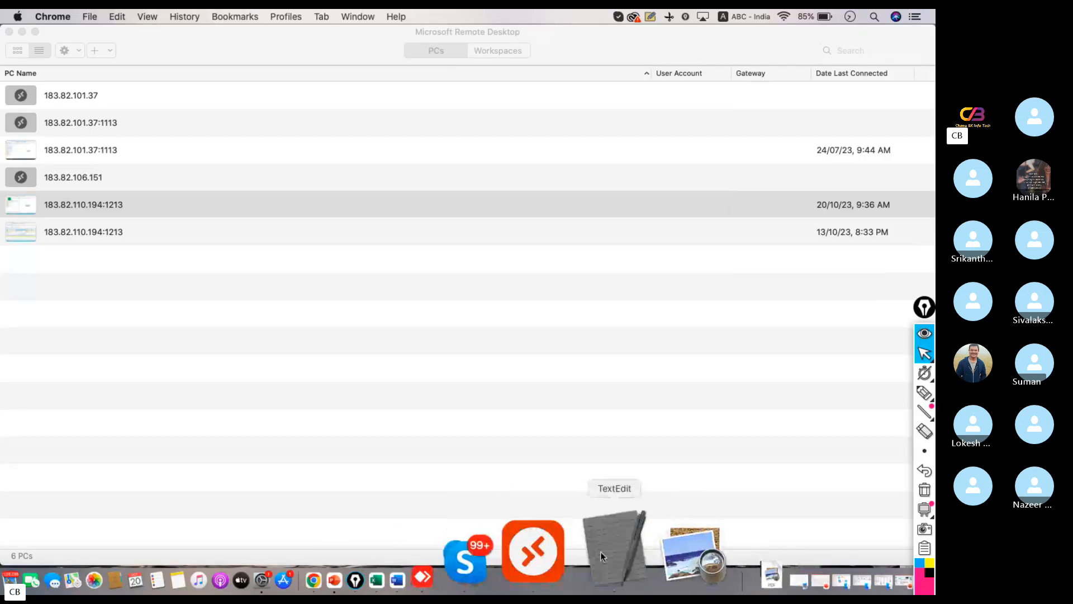
left_click(600, 551)
key("super+a")
key("BackSpace")
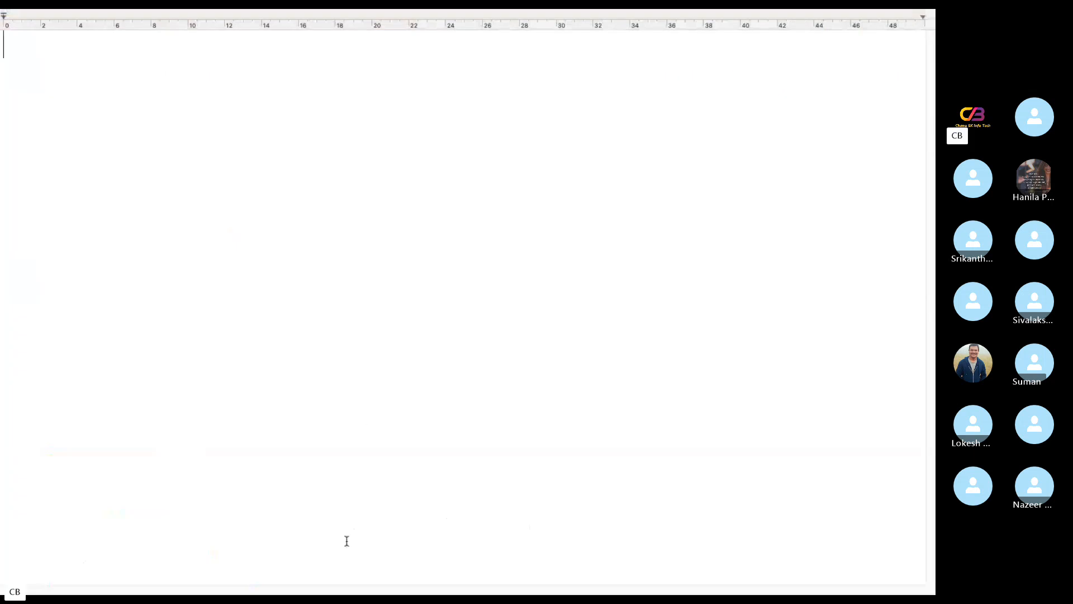
Below two blank lines, write "Opening Balance" followed by a dashed leader and the amount 200000
key("Return")
key("Return")
type("Opening B")
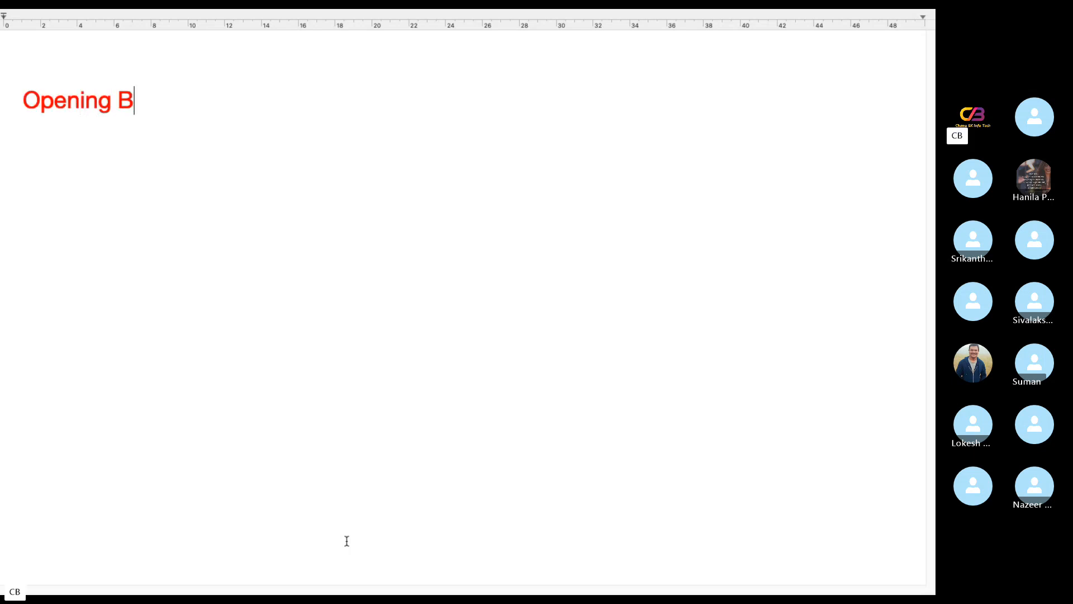
type("alance---")
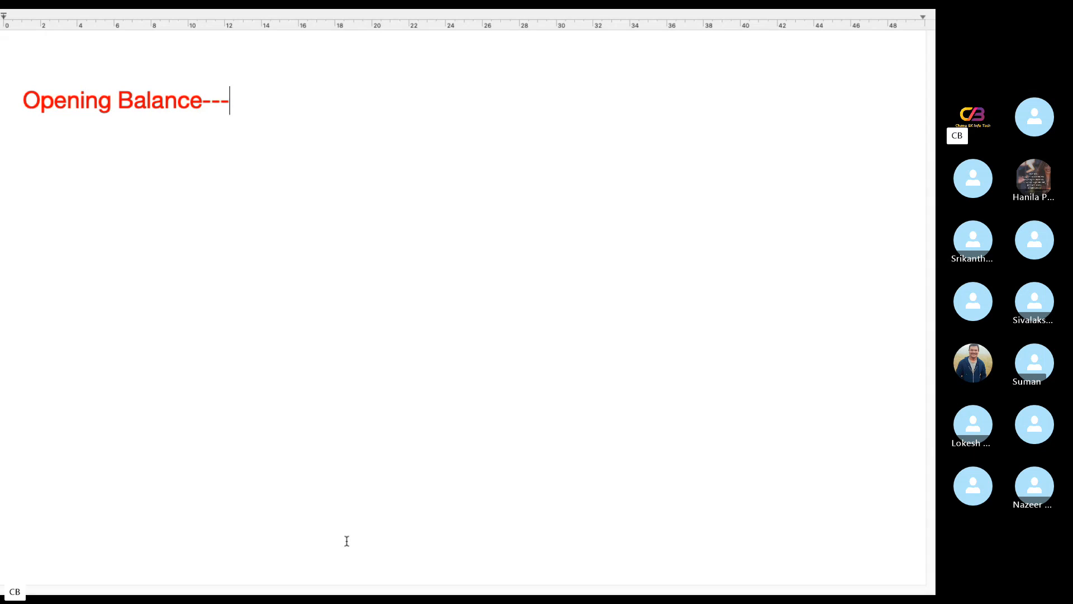
type("---------200000")
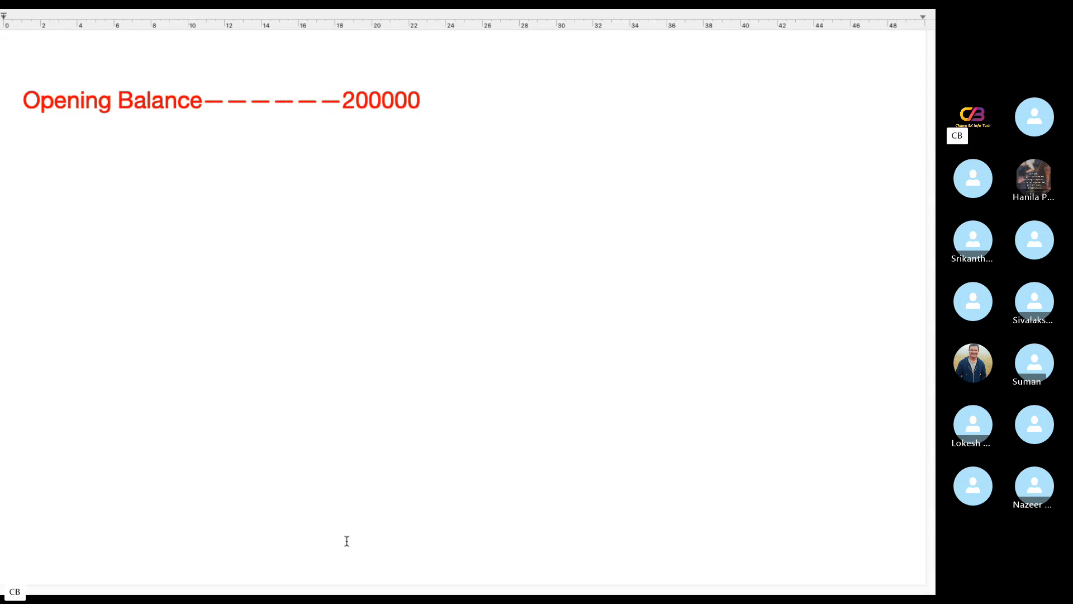
Below the opening balance, add the line "(+) Credit Sales" followed by a dashed leader and the amount 50000
key("Return")
key("Return")
type("+")
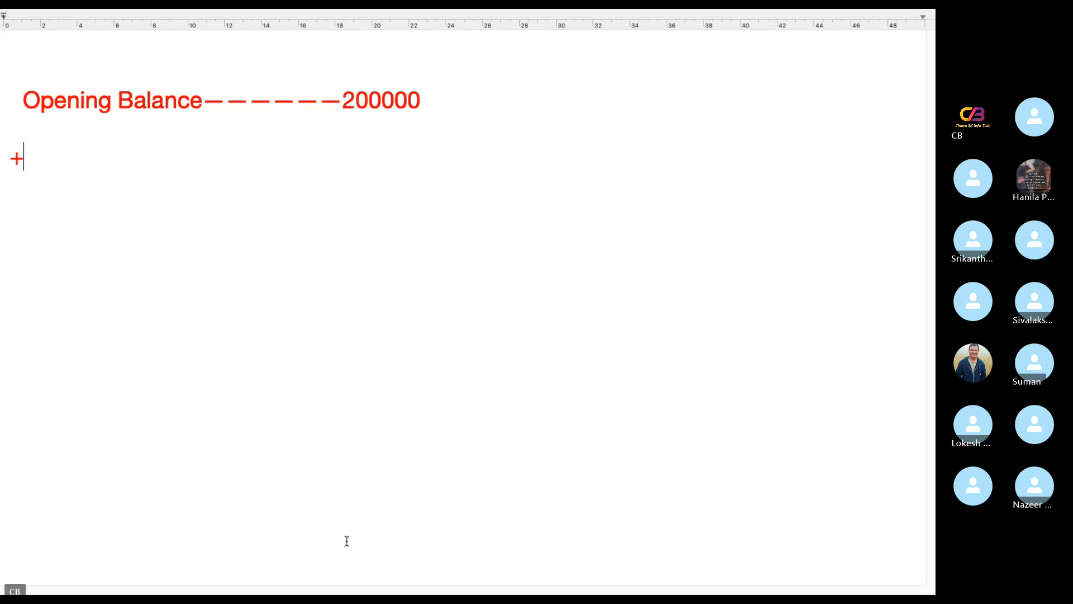
type(")")
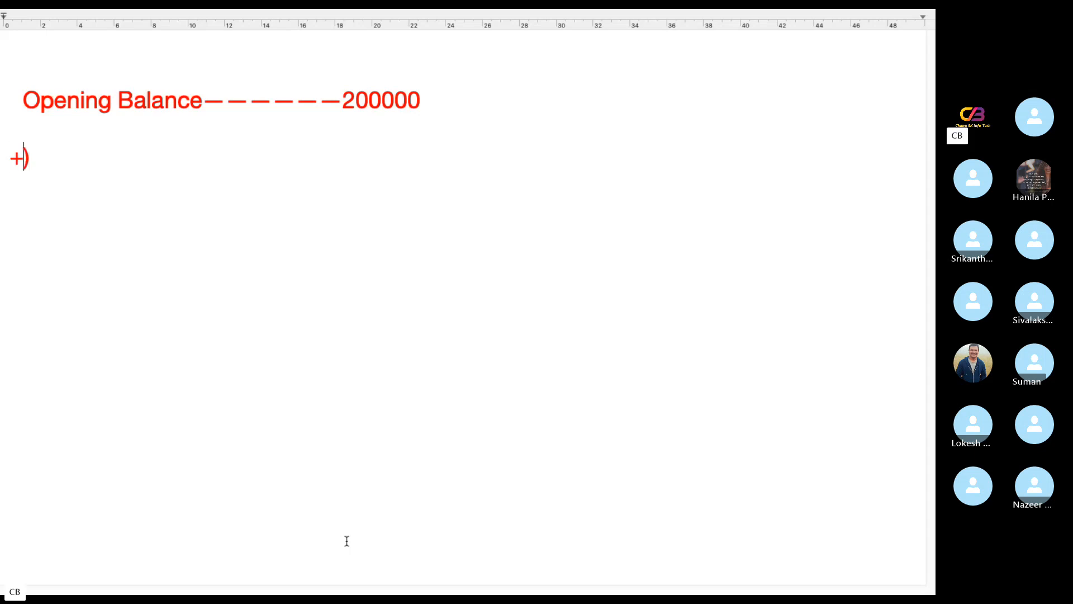
key("Left")
key("Left")
type("(")
left_click(129, 157)
type("C")
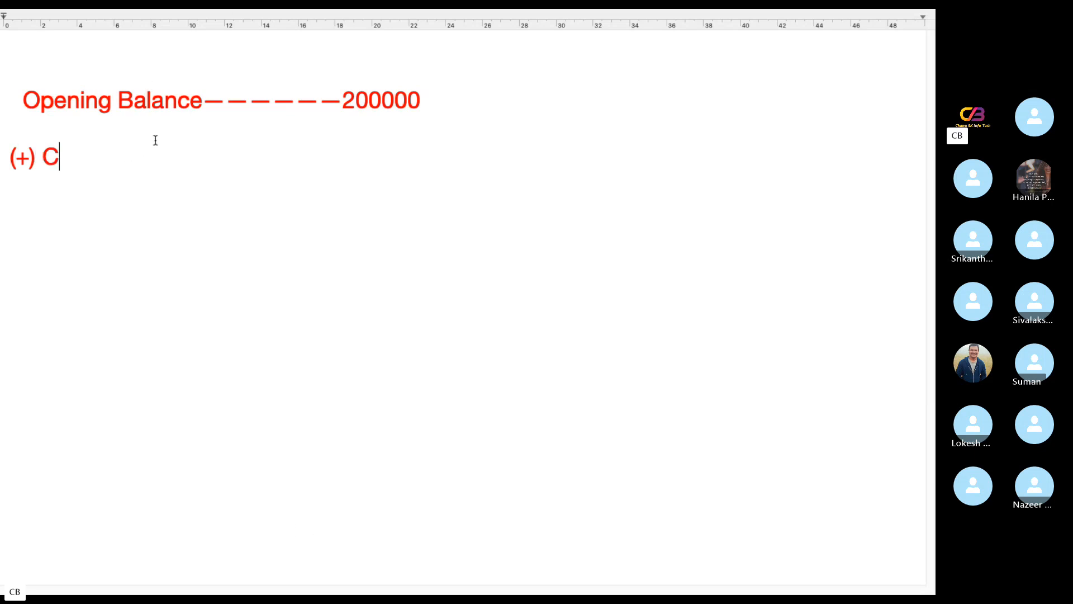
type("redit Sales")
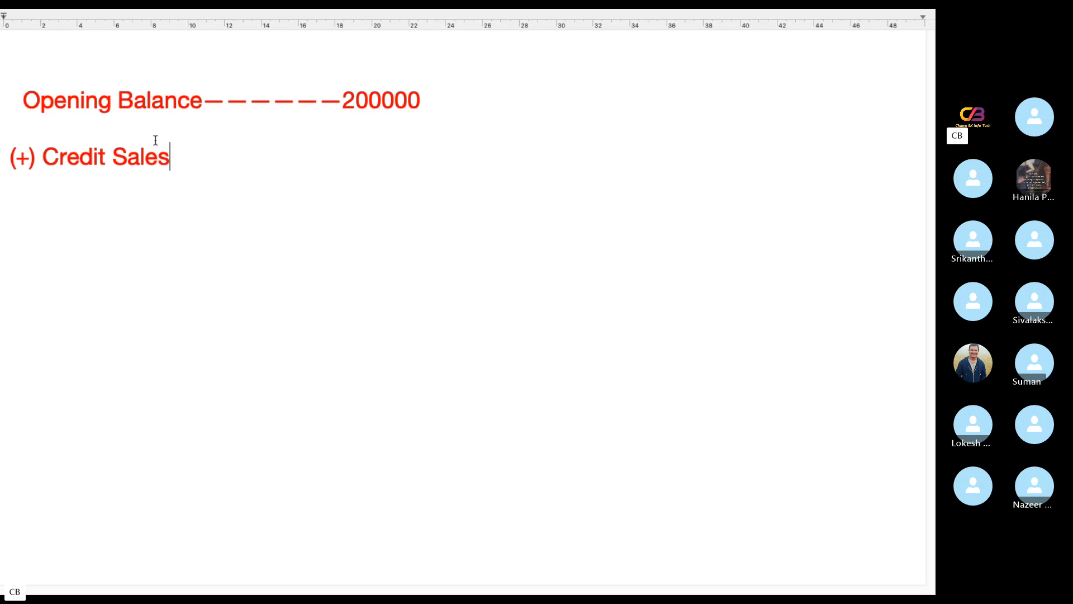
type("--------------------")
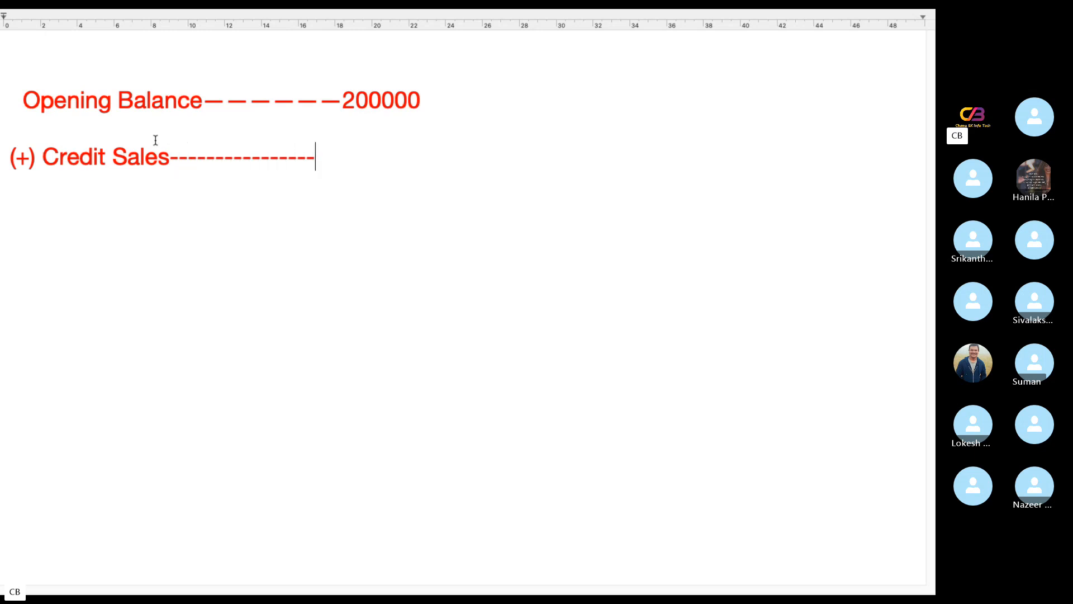
type("5000000")
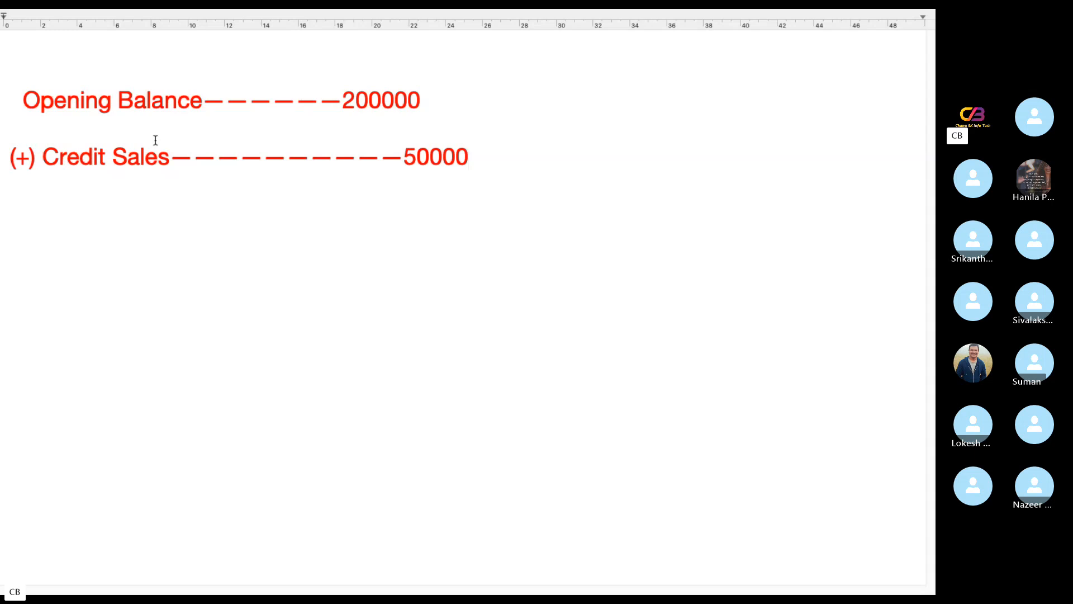
Switch to the Skype group call to check it, and return to the TextEdit note
key("ctrl+Left")
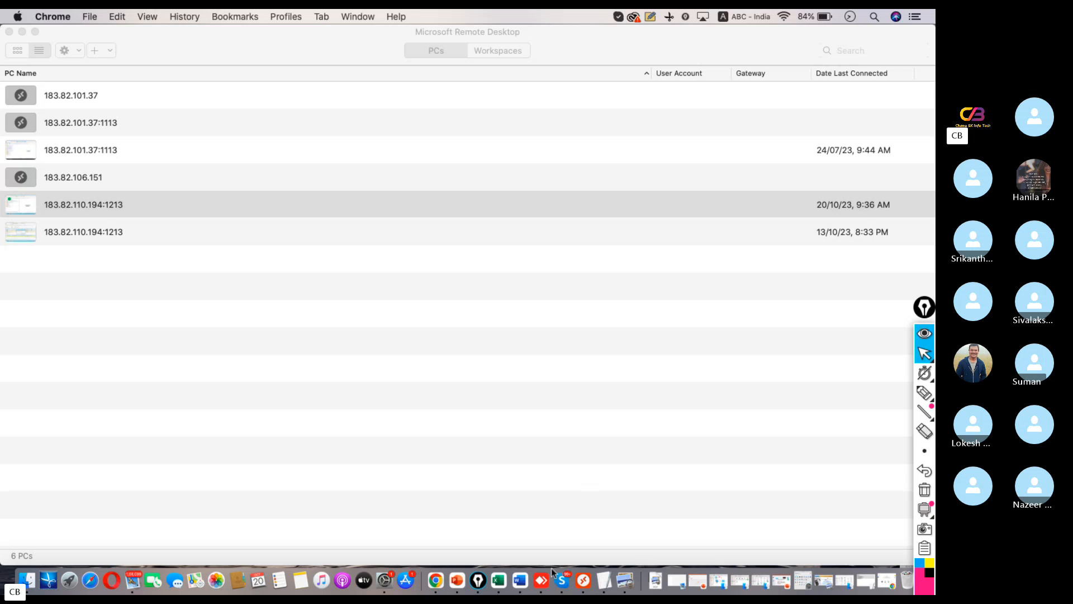
left_click(565, 563)
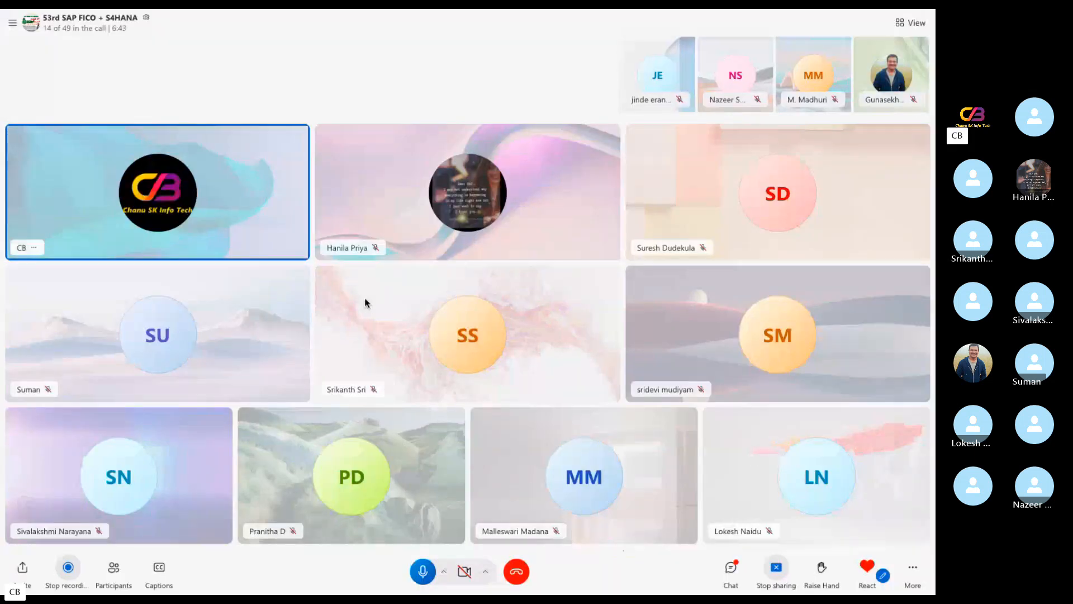
key("ctrl+Left")
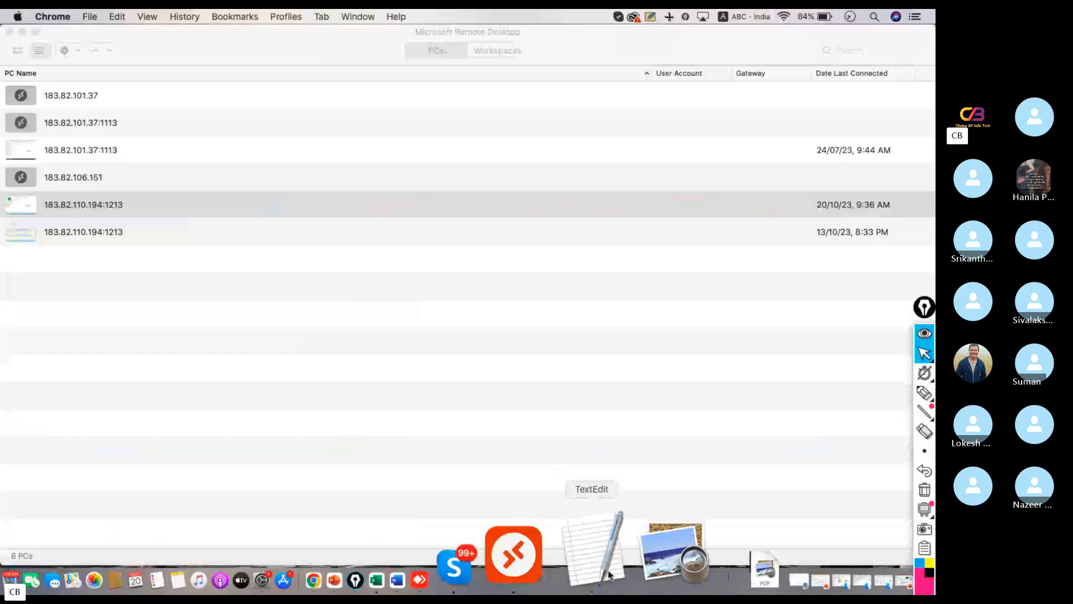
left_click(610, 556)
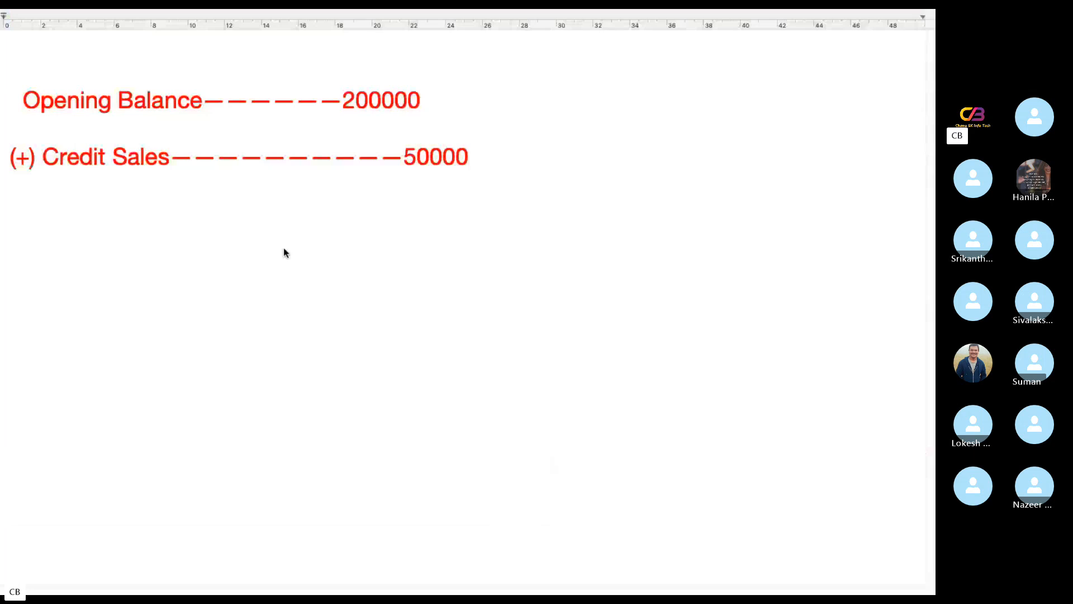
Add a "(-) Payment" line with a dashed leader and the code KZ, and insert DR within the Credit Sales leader
key("Return")
type("-)")
key("Left")
key("Left")
type("(")
key("End")
type("Payment-")
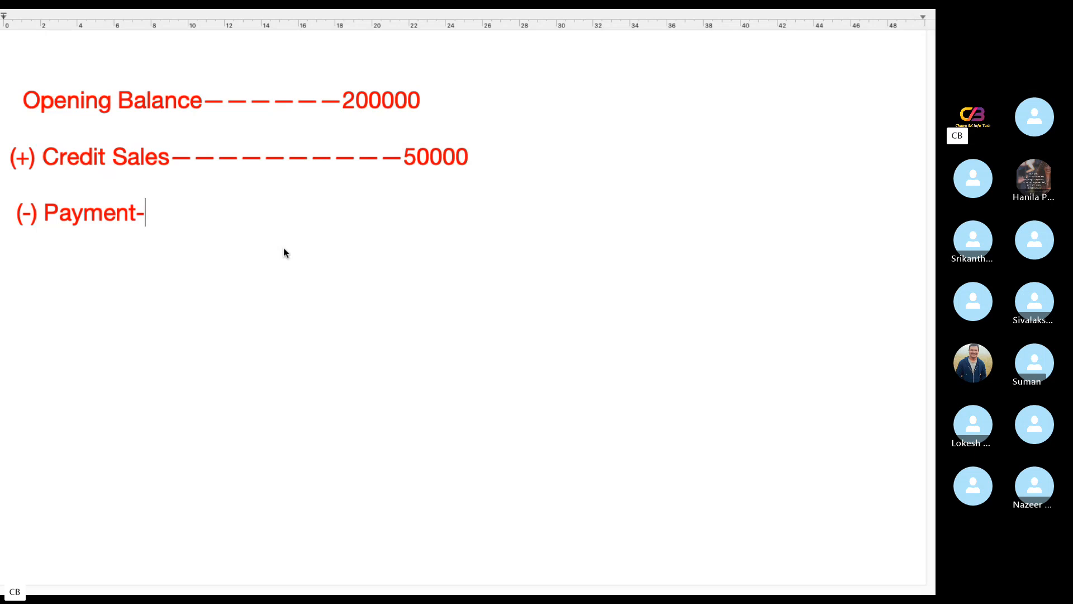
type("---------------K")
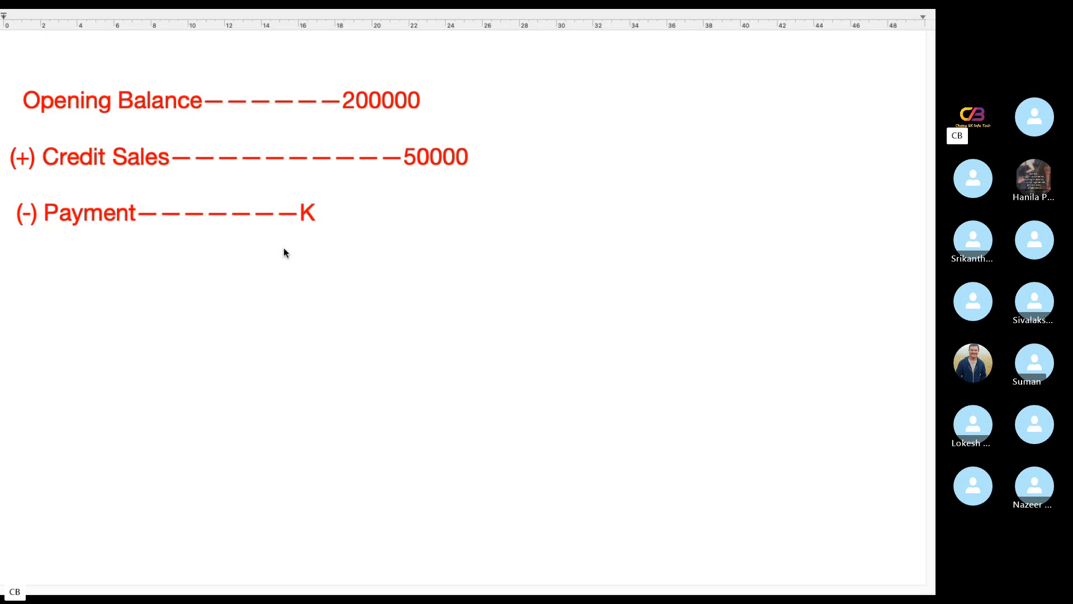
type("Z")
type("DR")
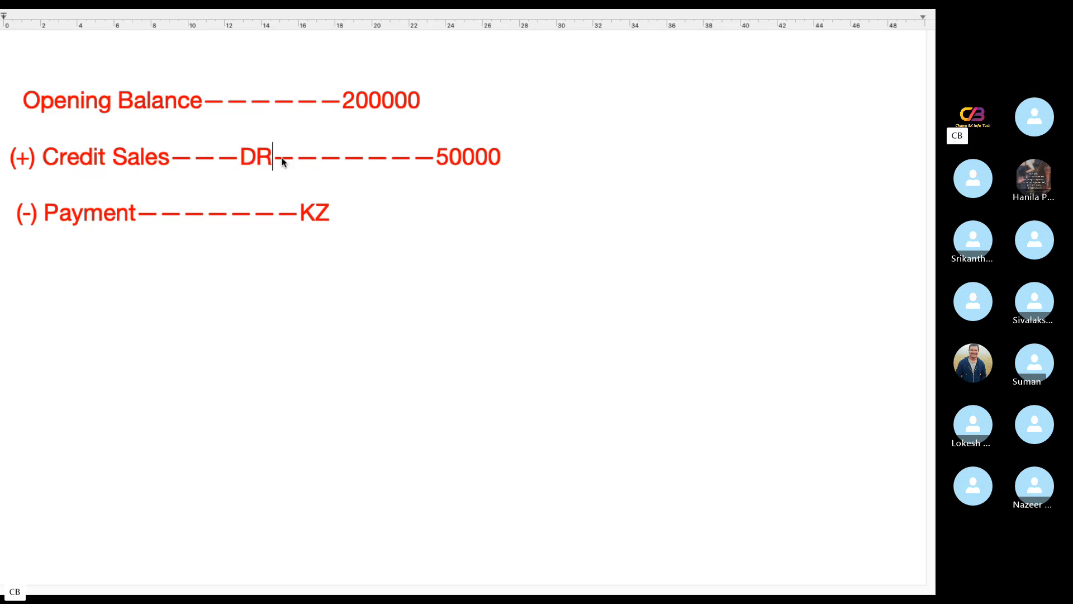
Complete the Payment line after KZ with a dashed leader and the amount 25000 in parentheses
left_click(366, 216)
type("------25")
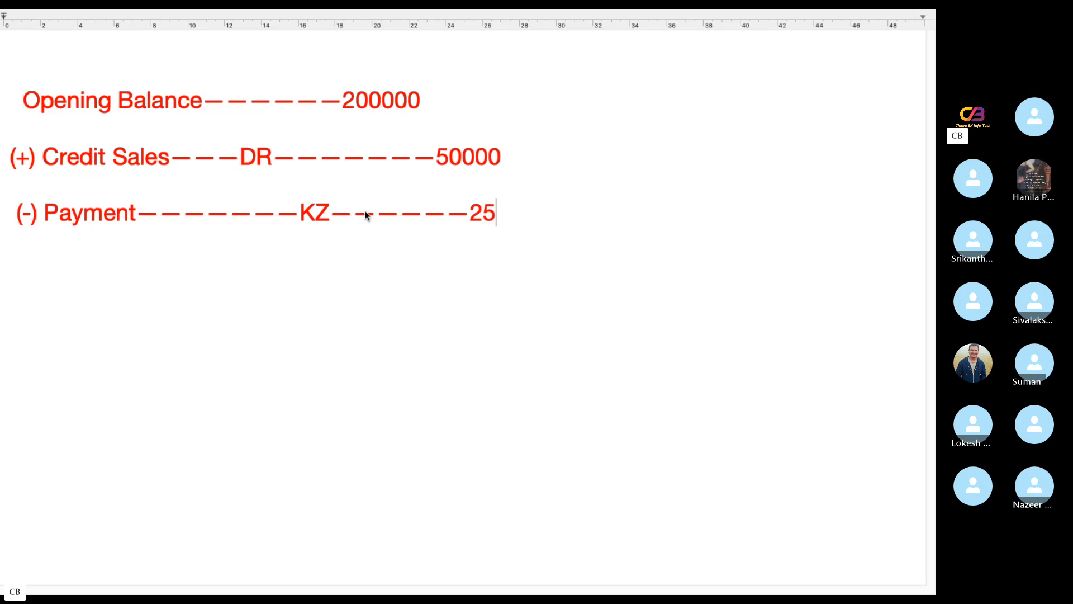
type("000)")
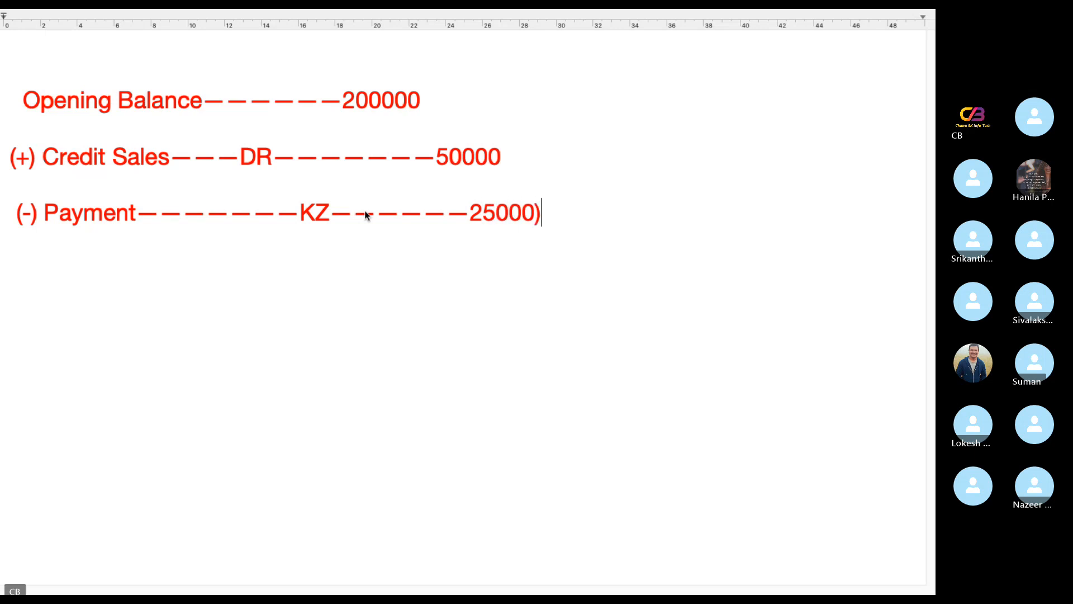
key("Left")
key("Left")
key("Left")
key("Left")
key("Left")
key("Left")
type("(")
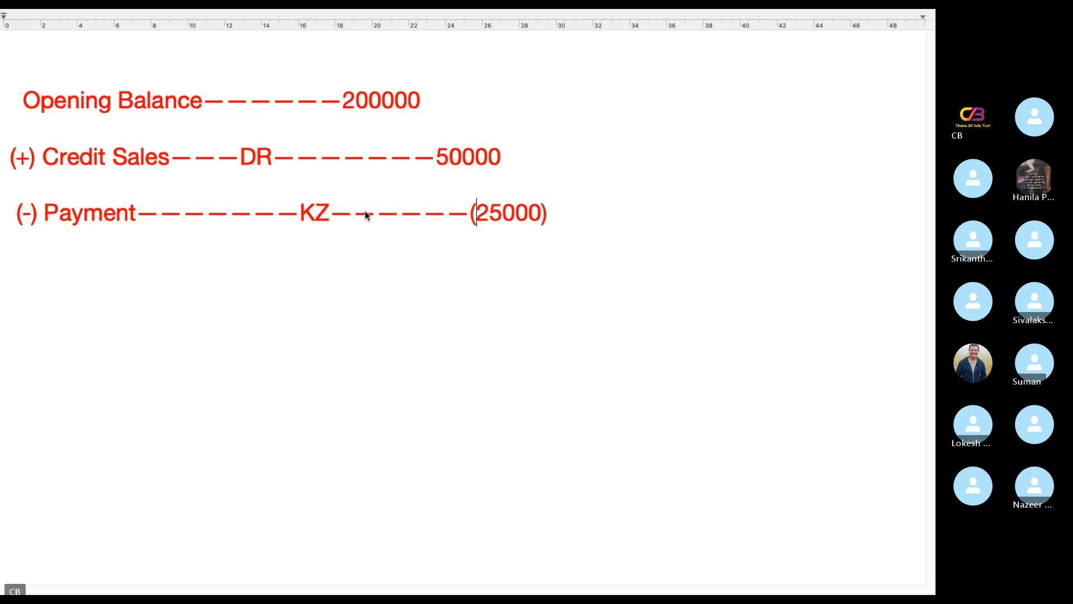
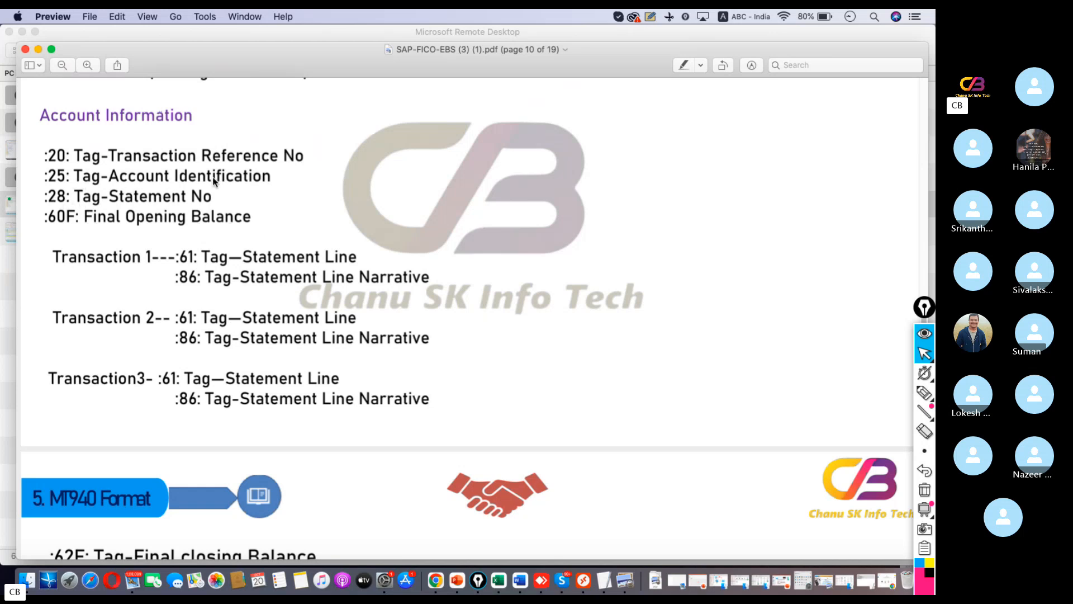
Examine the SWIFT MT940 tags for account information, transactions, closing balances and the example bank file in the PDF
scroll(279, 349, "down", 5)
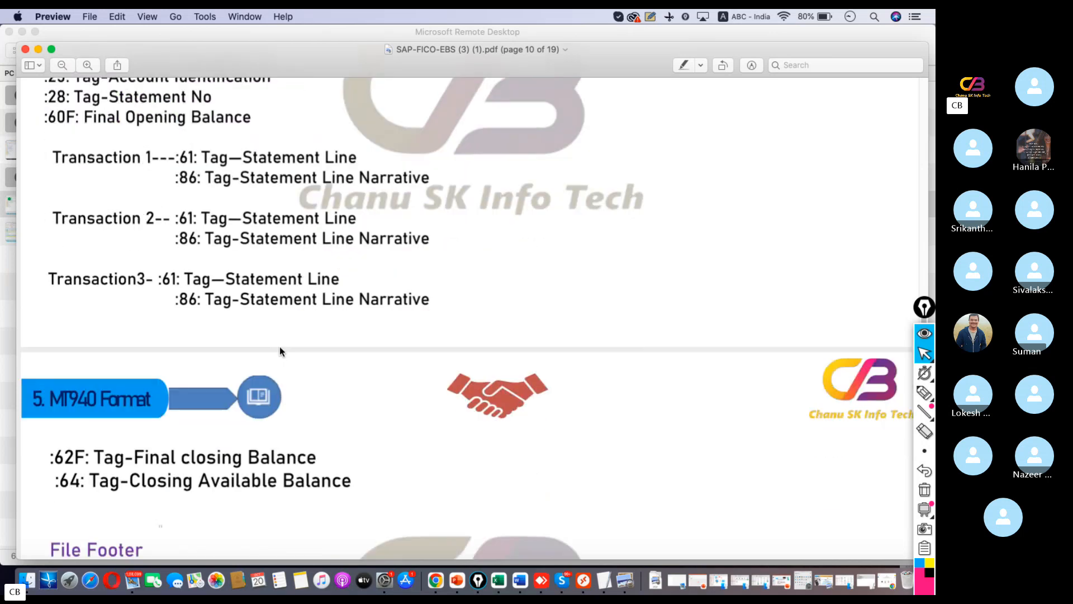
scroll(280, 343, "down", 1)
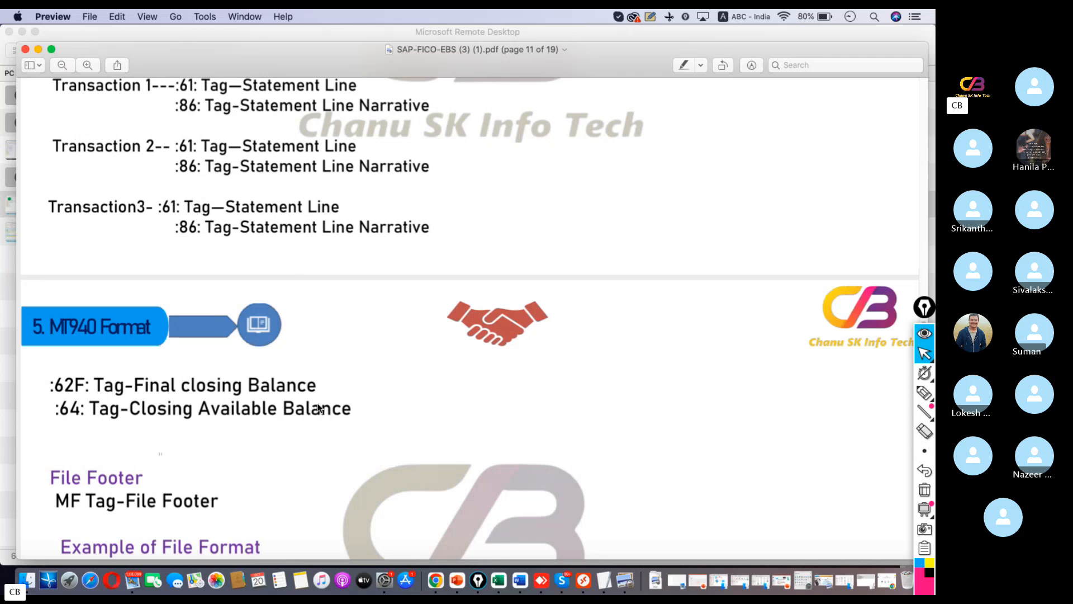
scroll(318, 408, "down", 3)
scroll(318, 400, "up", 10)
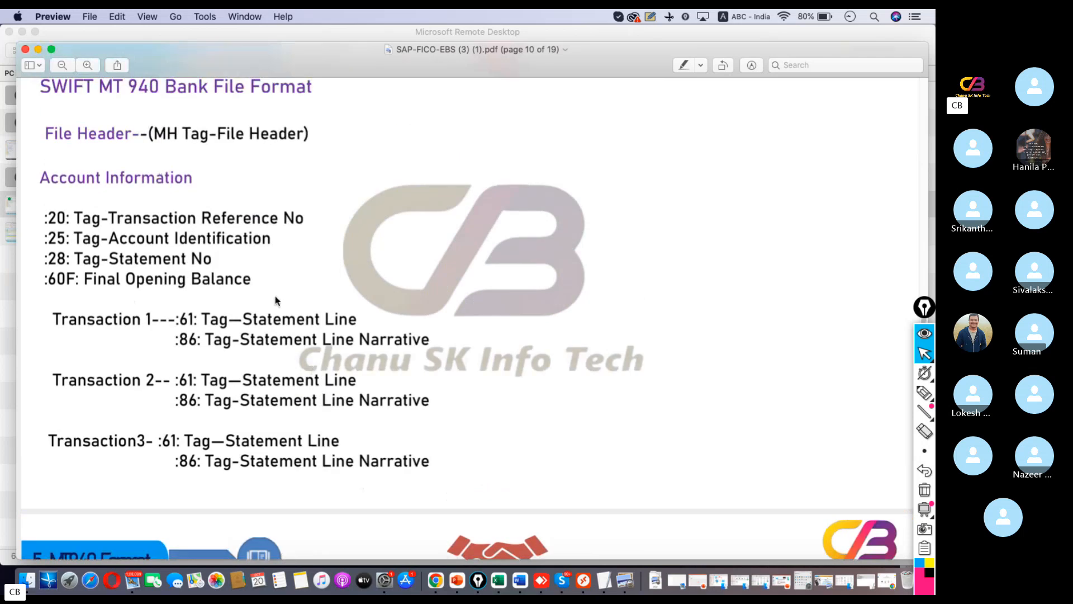
scroll(276, 300, "up", 2)
scroll(278, 335, "down", 5)
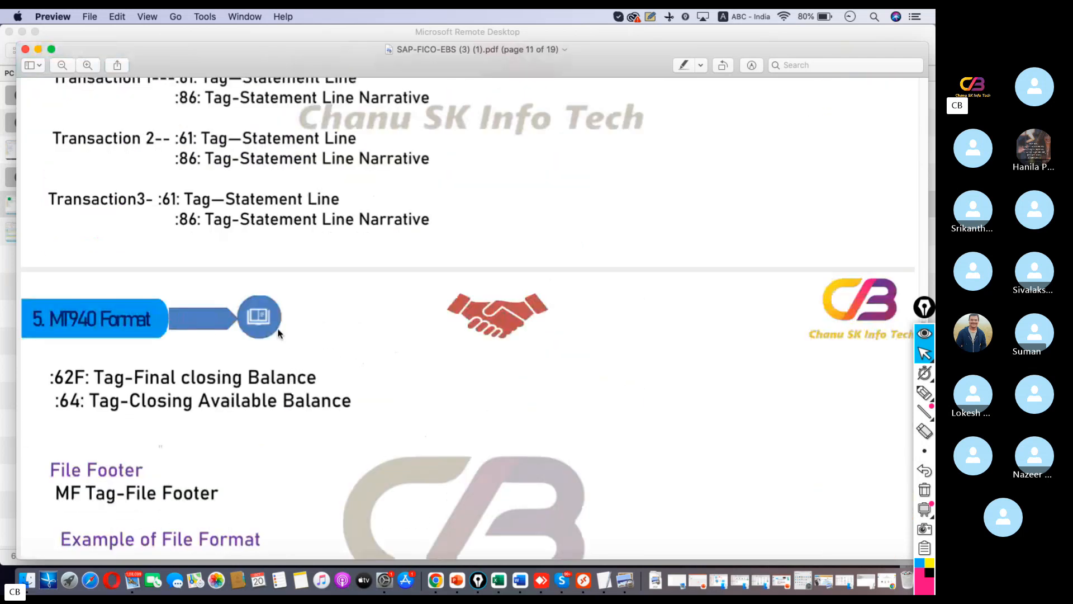
scroll(279, 333, "down", 3)
scroll(207, 382, "down", 1)
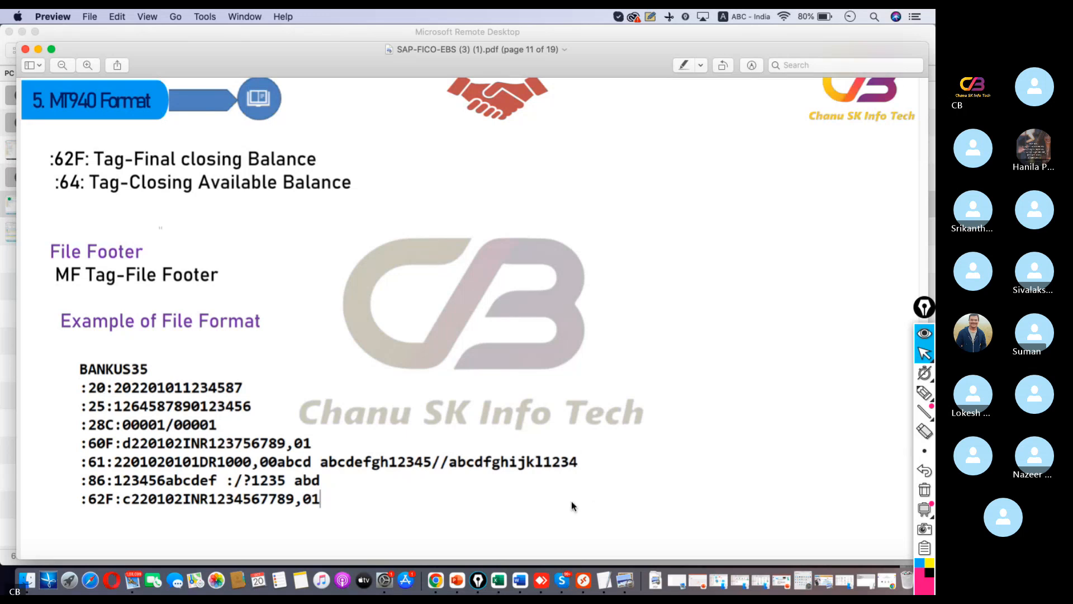
Switch to the TextEdit note and highlight the Bank Main Balance closing line
left_click(620, 562)
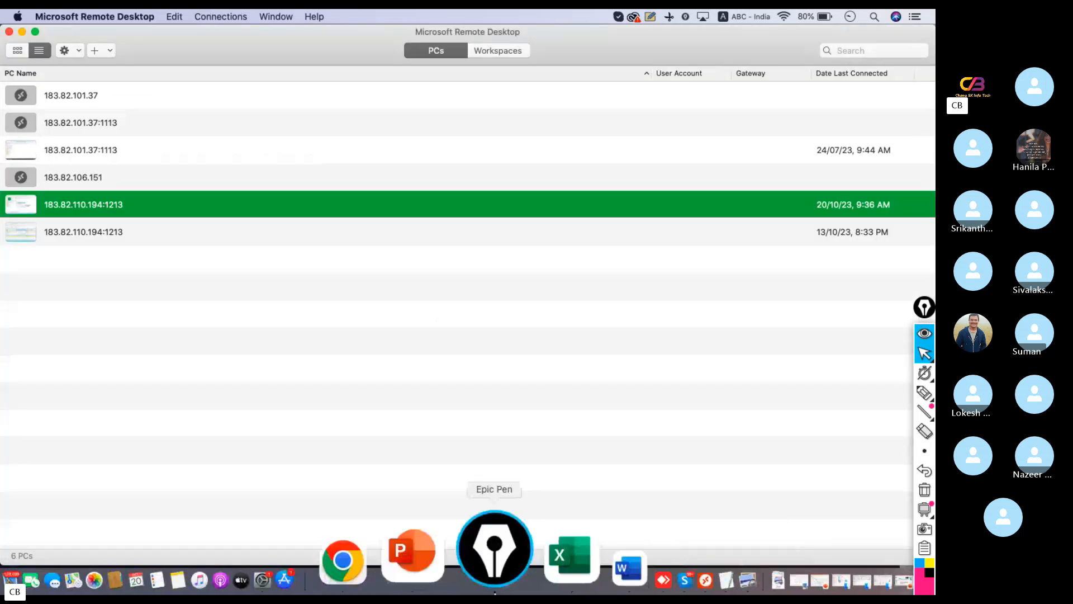
left_click(606, 556)
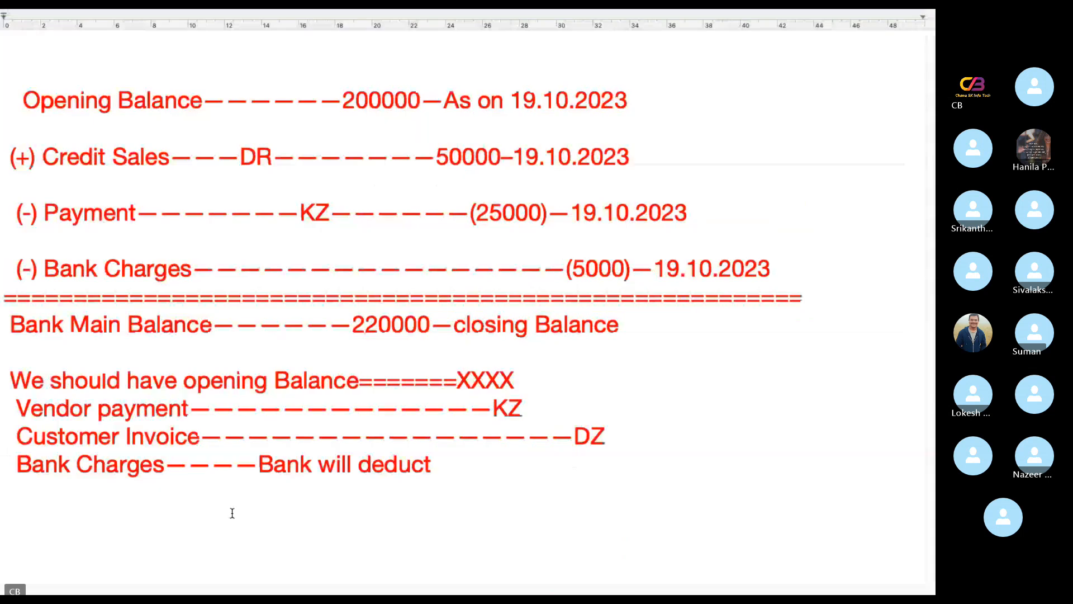
left_click_drag(630, 328, 1, 320)
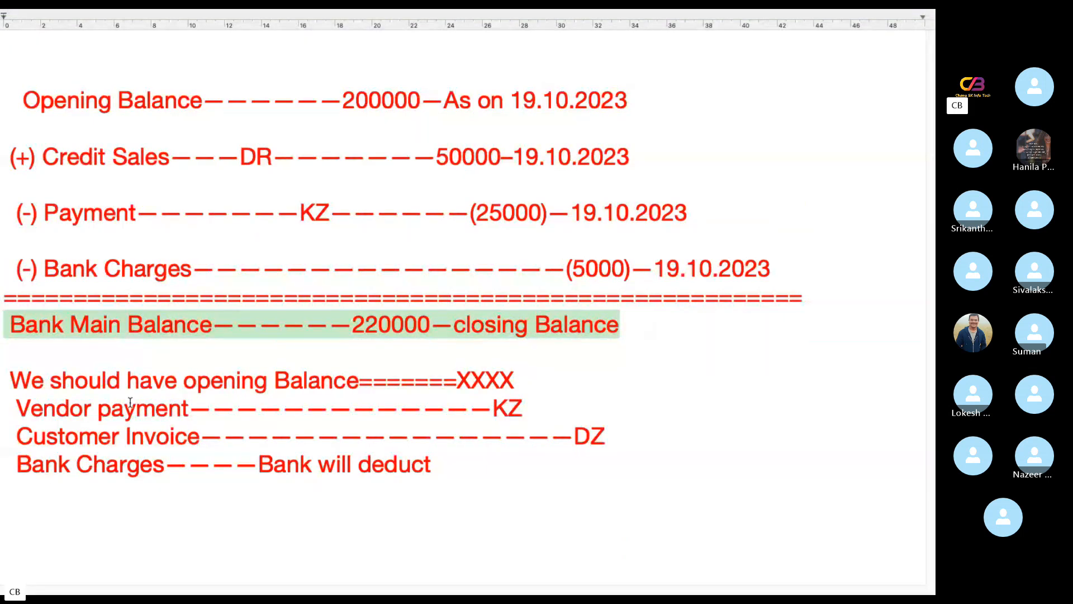
Switch to the remote desktop session, view the details of the SAP auto-logout error and dismiss it
key("super+Tab")
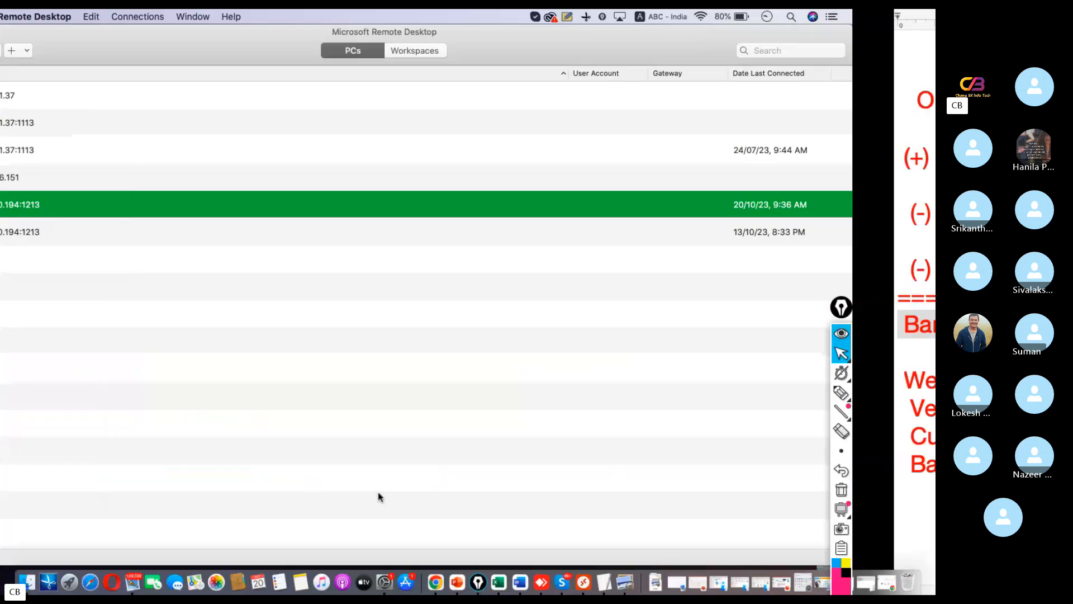
left_click(583, 553)
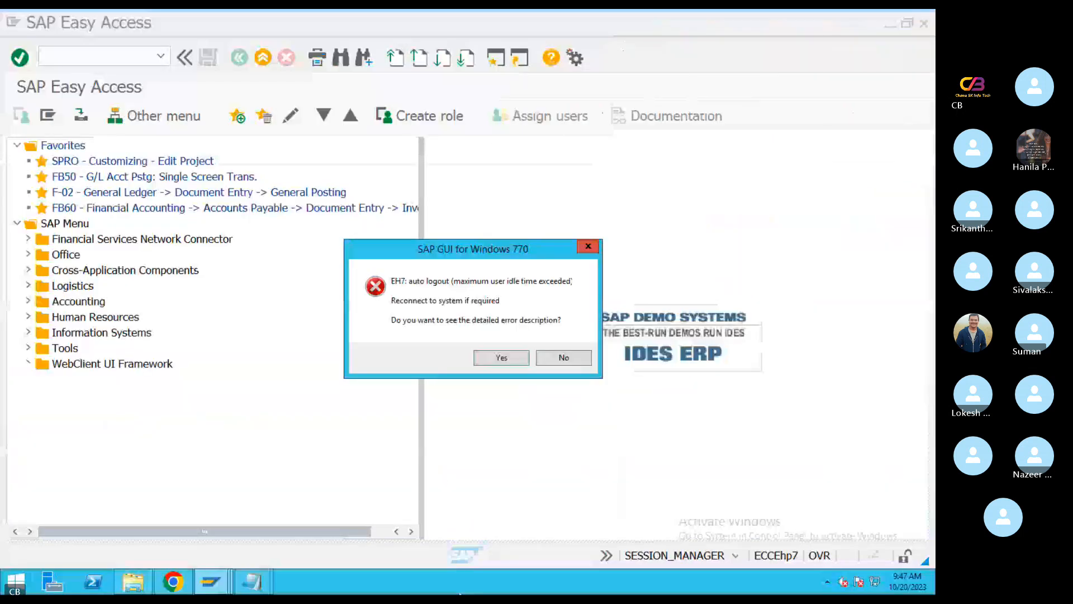
left_click(499, 358)
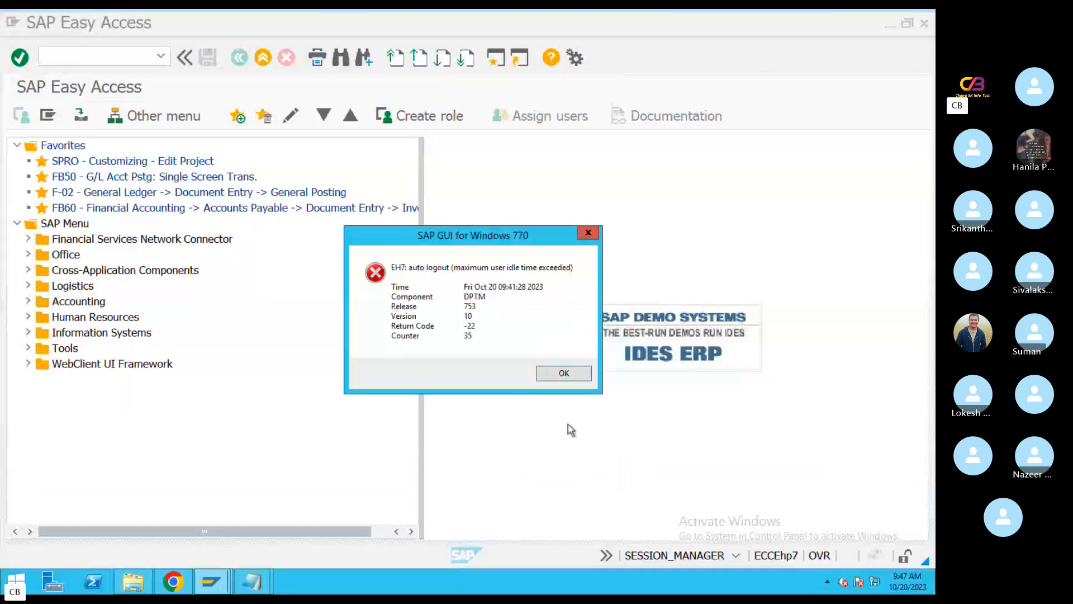
left_click(564, 372)
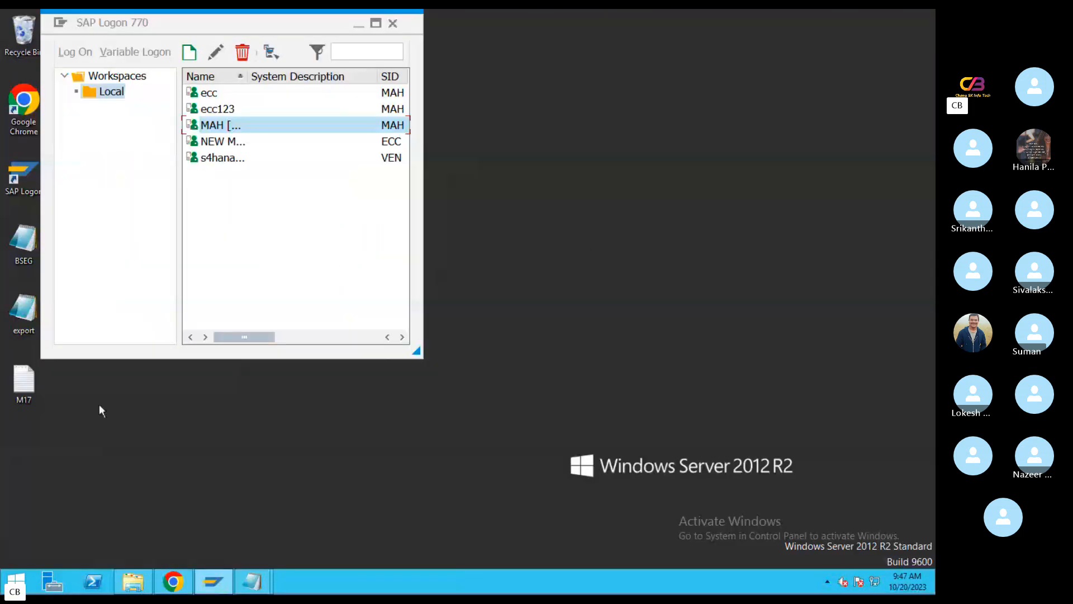
Log on to the MAH system in client 800 with the user name and account password
double_click(226, 128)
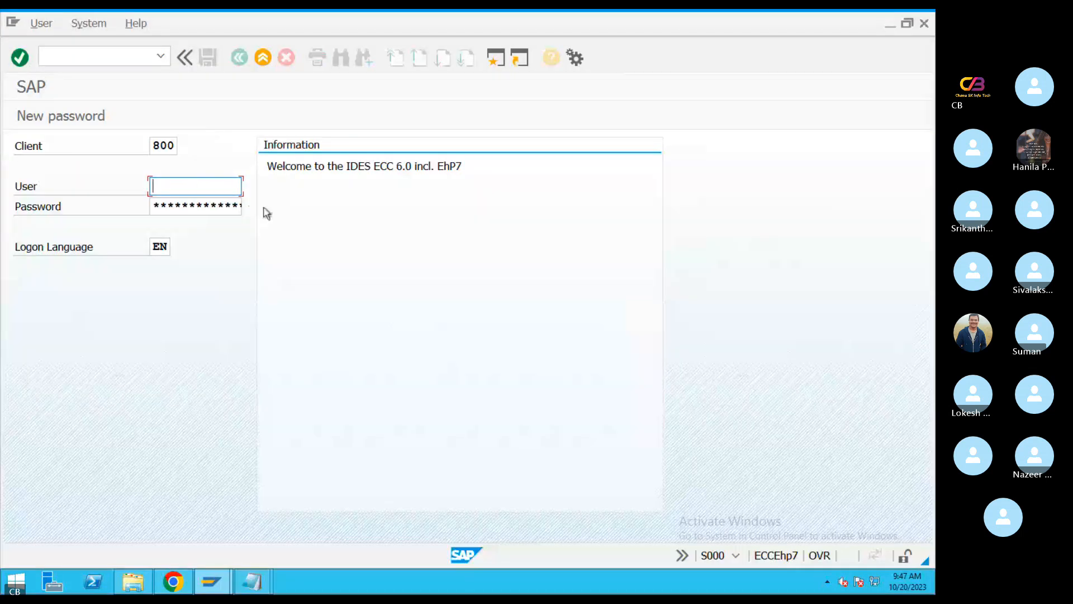
key("Down")
left_click(215, 206)
key("Tab")
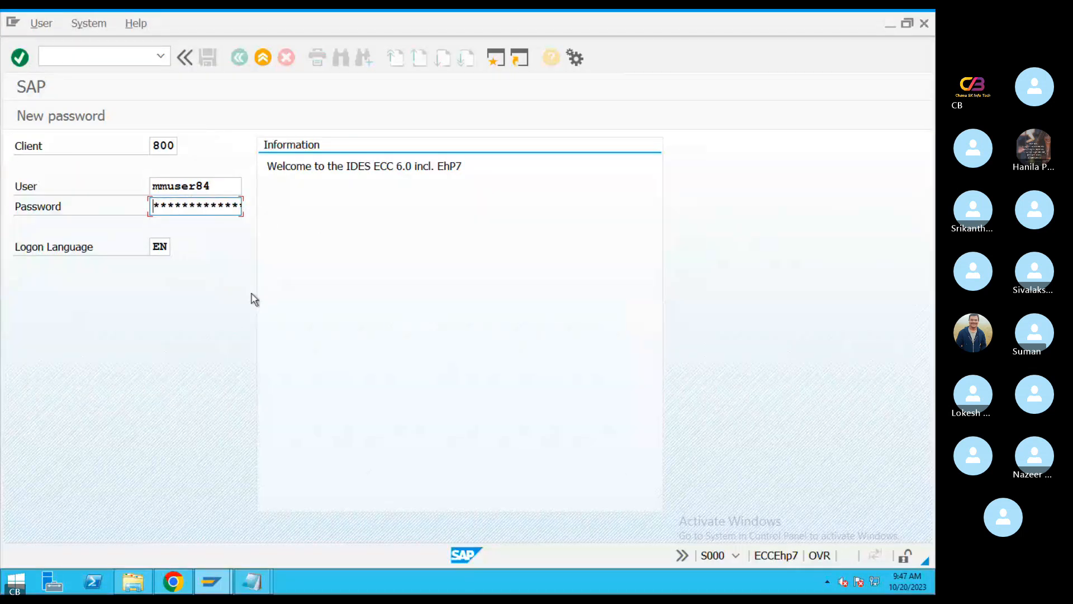
type("********")
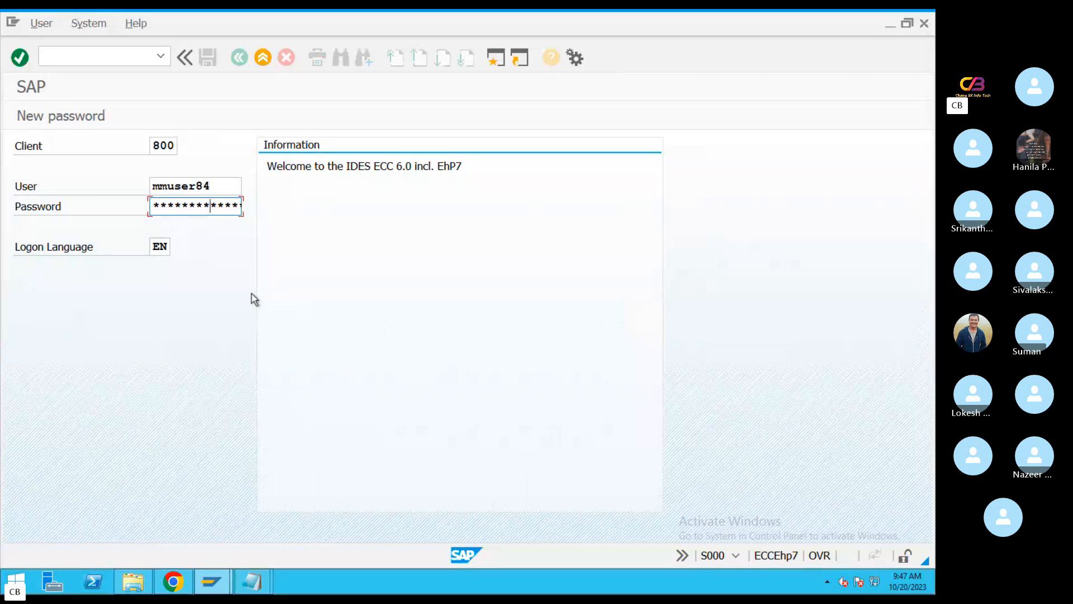
type("***")
key("Return")
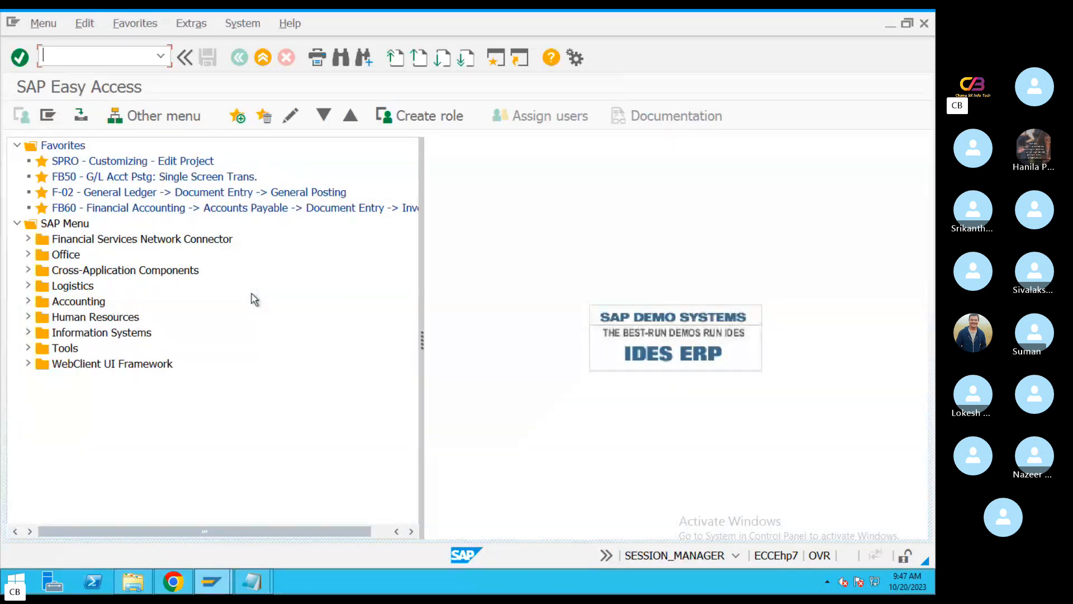
Open transaction FBL3N and set the company code to WIP1
type("FBL3N")
key("Return")
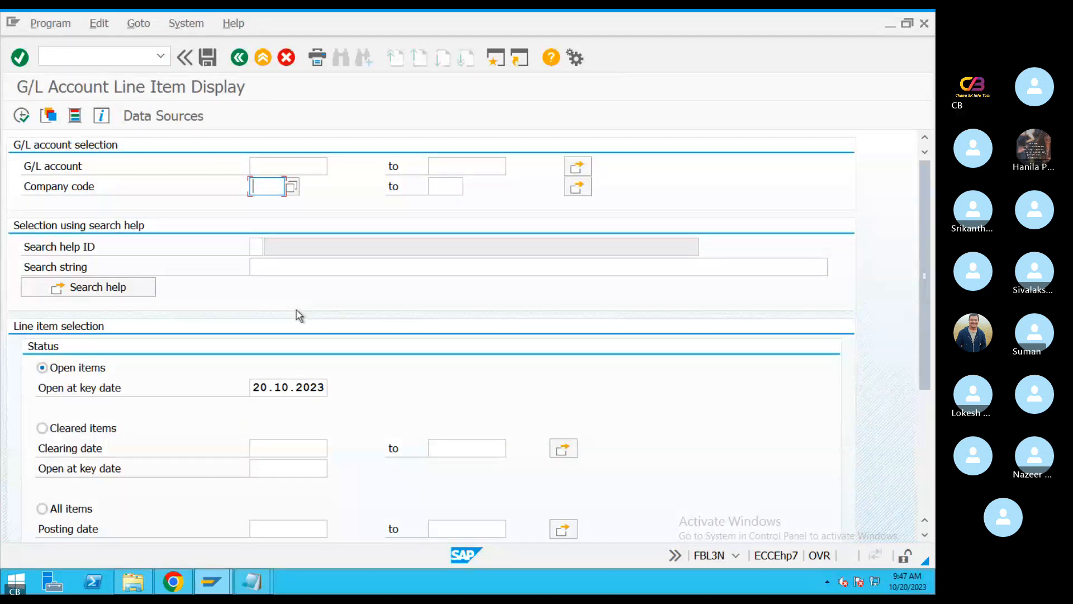
type("WIP!")
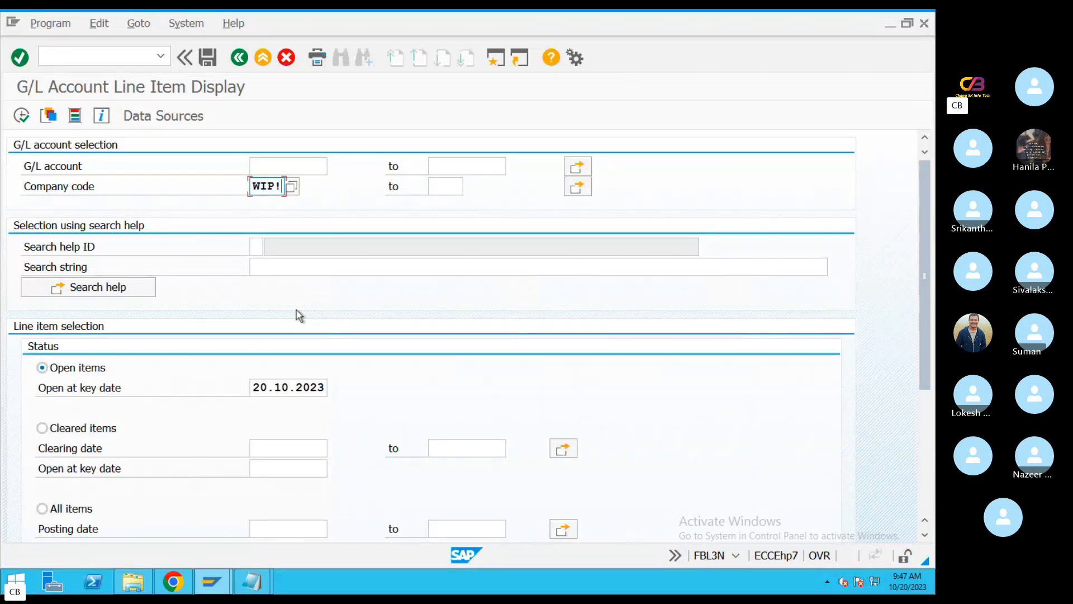
key("BackSpace")
type("1")
Open the value help for the G/L account and list the accounts in chart of accounts WIP1
left_click(317, 167)
left_click(337, 168)
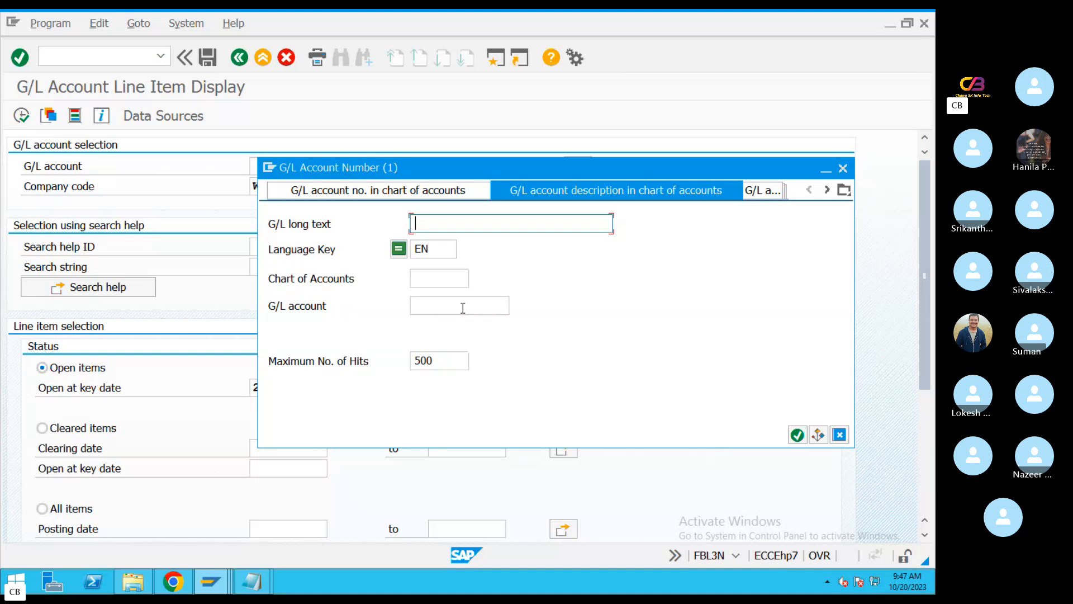
key("Tab")
key("Tab")
type("Wi")
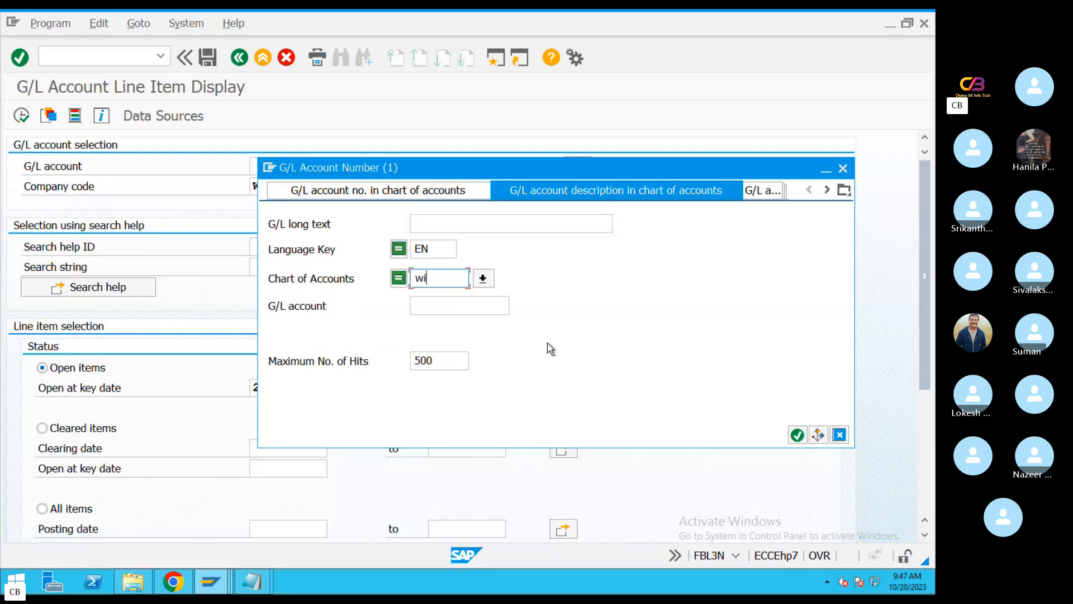
type("p1")
key("Return")
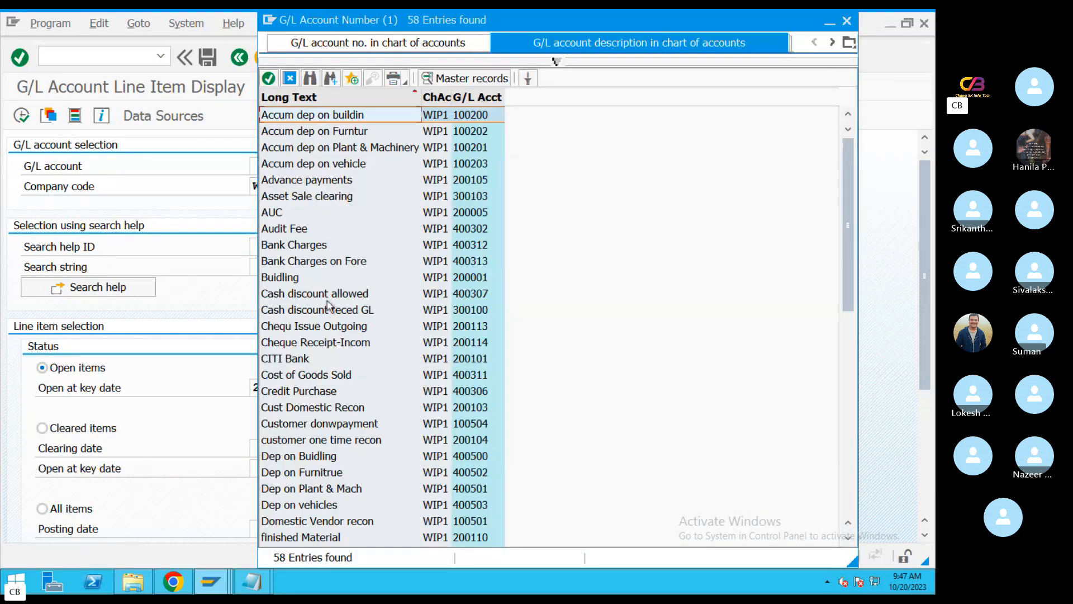
key("super")
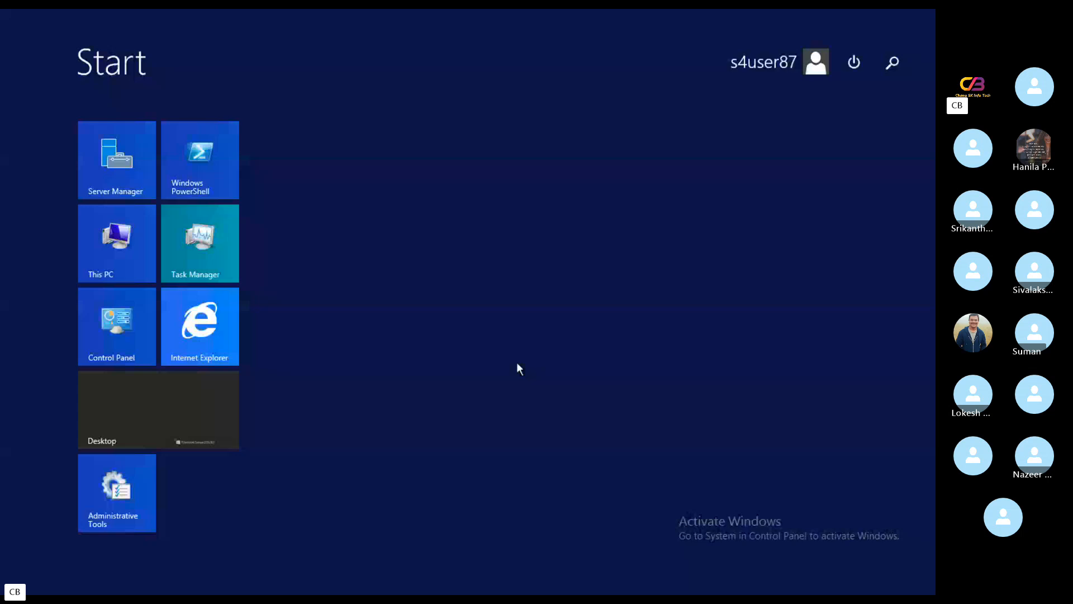
left_click(897, 65)
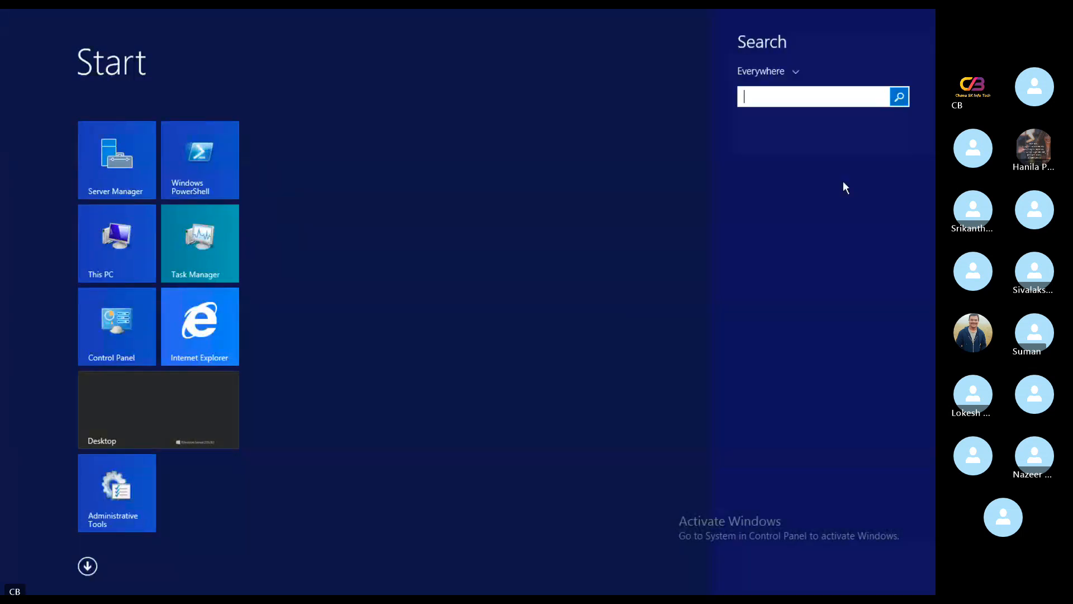
type("sap")
key("Return")
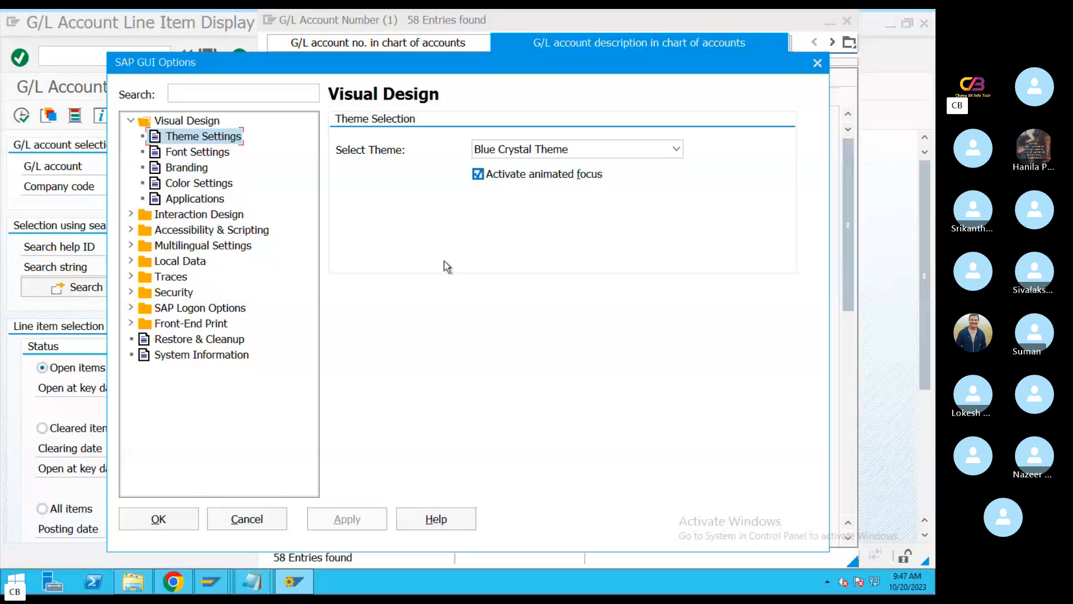
left_click(277, 519)
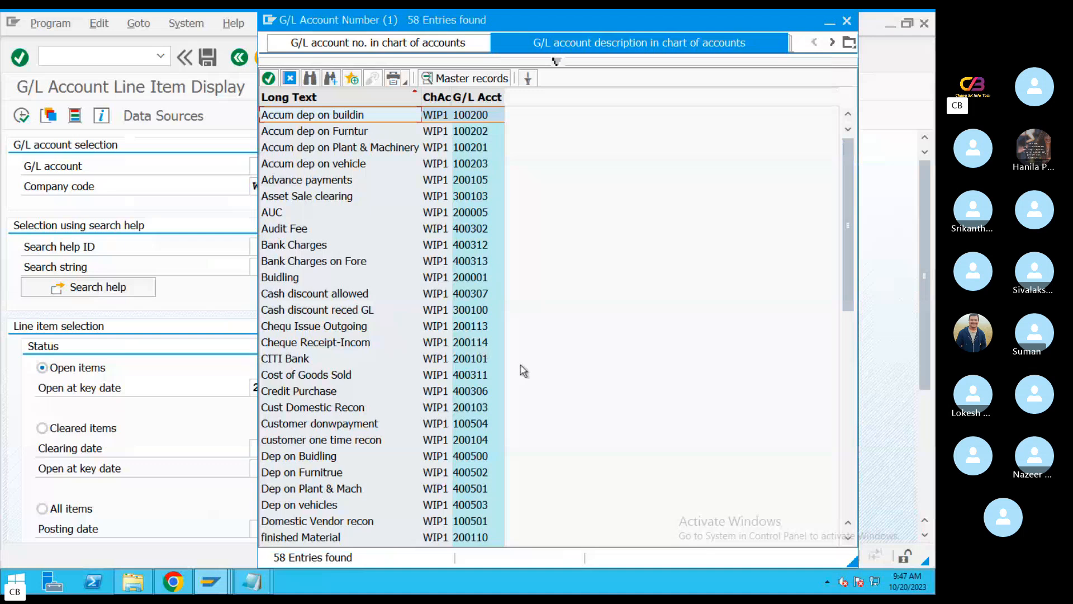
Search the account list for "Main", pick the Main Bank G/L account, and run the line item display for its open items
key("ctrl+f")
type("Main")
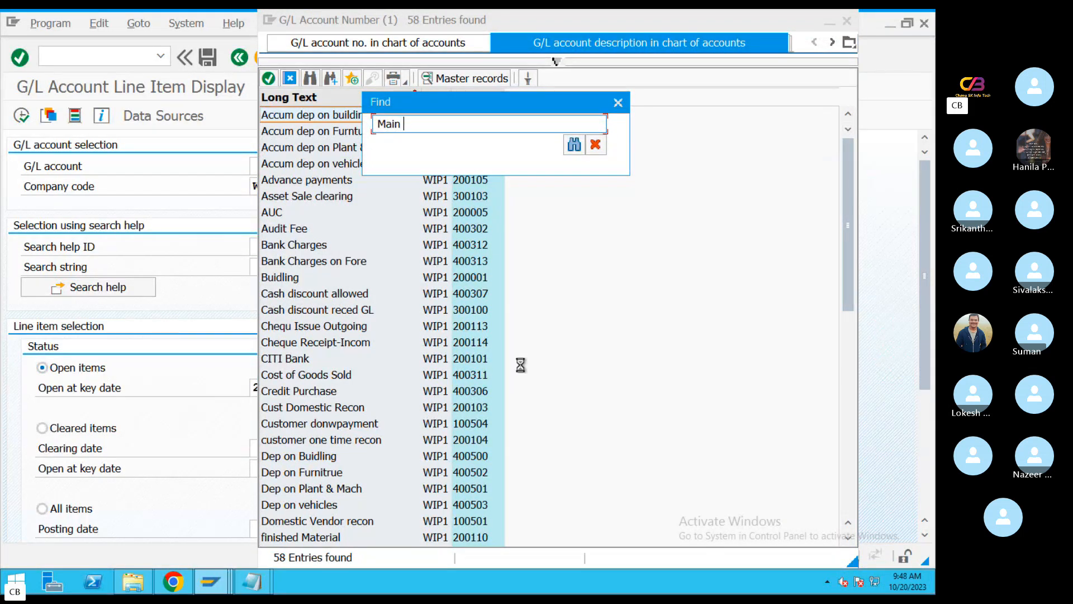
key("Return")
double_click(296, 277)
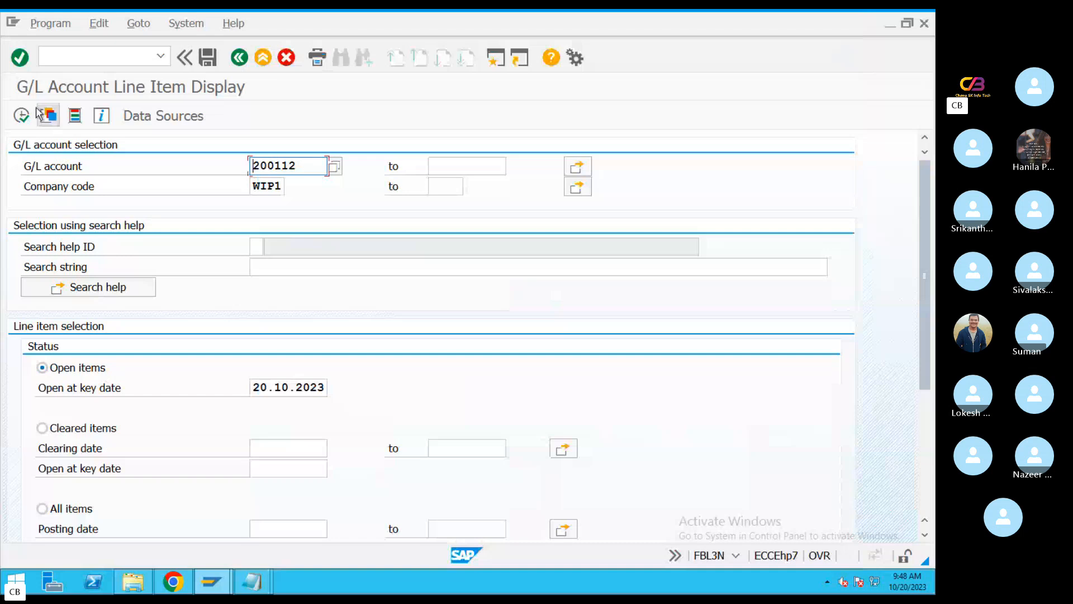
left_click(22, 116)
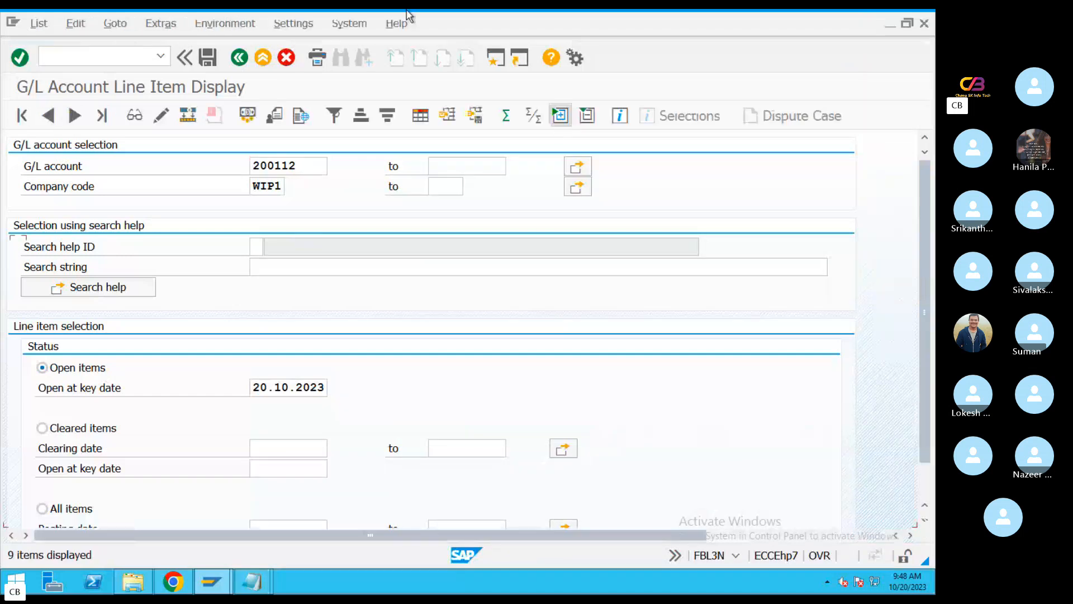
Examine the Main Bank account's total balance and the document date and amount of its last line item
left_click(575, 386)
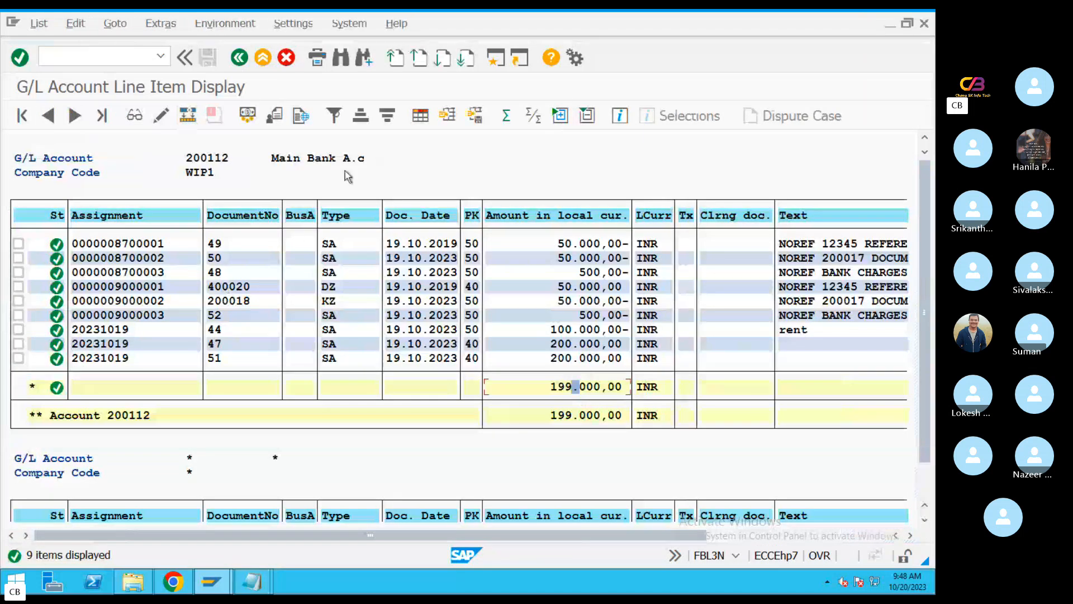
left_click(561, 387)
left_click(611, 391)
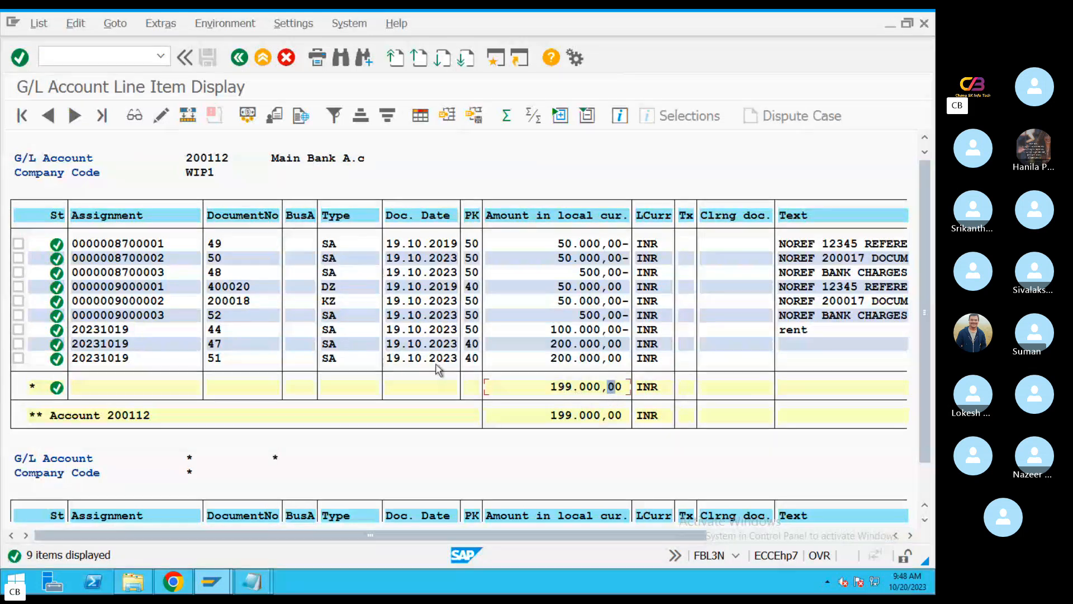
left_click(410, 363)
key("Right")
key("Right")
key("Right")
key("Right")
key("Right")
key("Right")
key("Right")
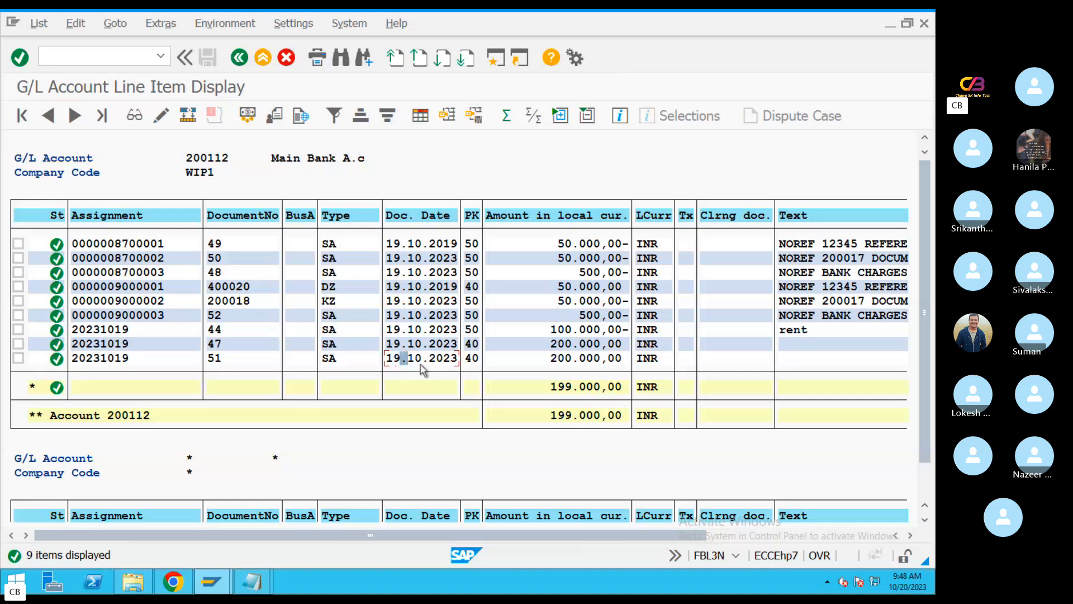
left_click(556, 364)
left_click(597, 394)
key("Right")
key("Right")
key("Right")
key("Right")
key("Right")
In the TextEdit note, replace the XXXX opening balance placeholder with 199000 and select KZ on the Vendor payment line
key("super+Tab")
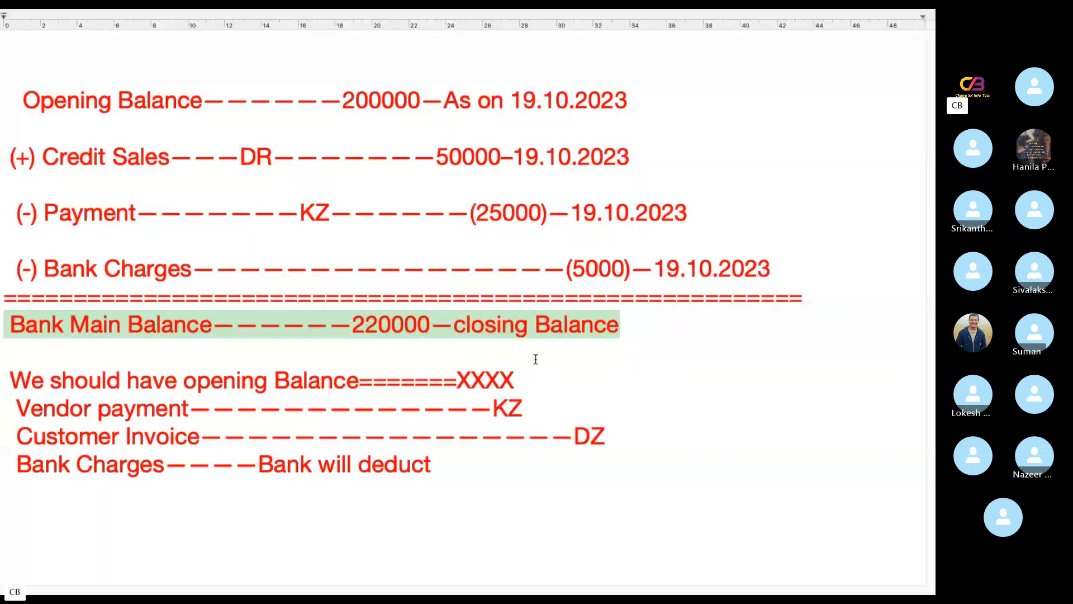
left_click(640, 333)
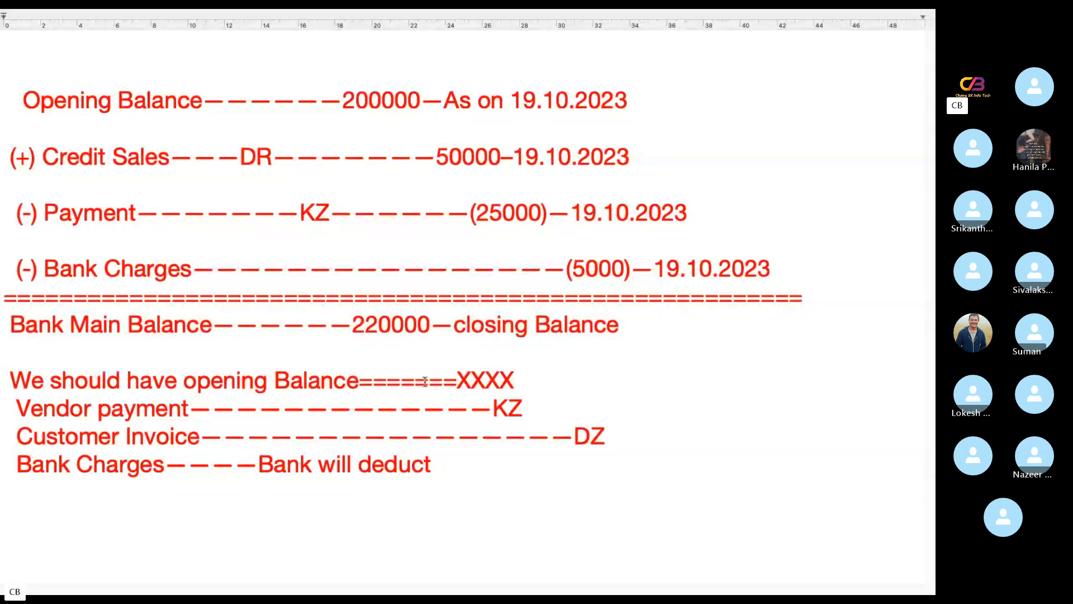
left_click(530, 385)
key("BackSpace")
key("BackSpace")
key("BackSpace")
key("BackSpace")
type("19900")
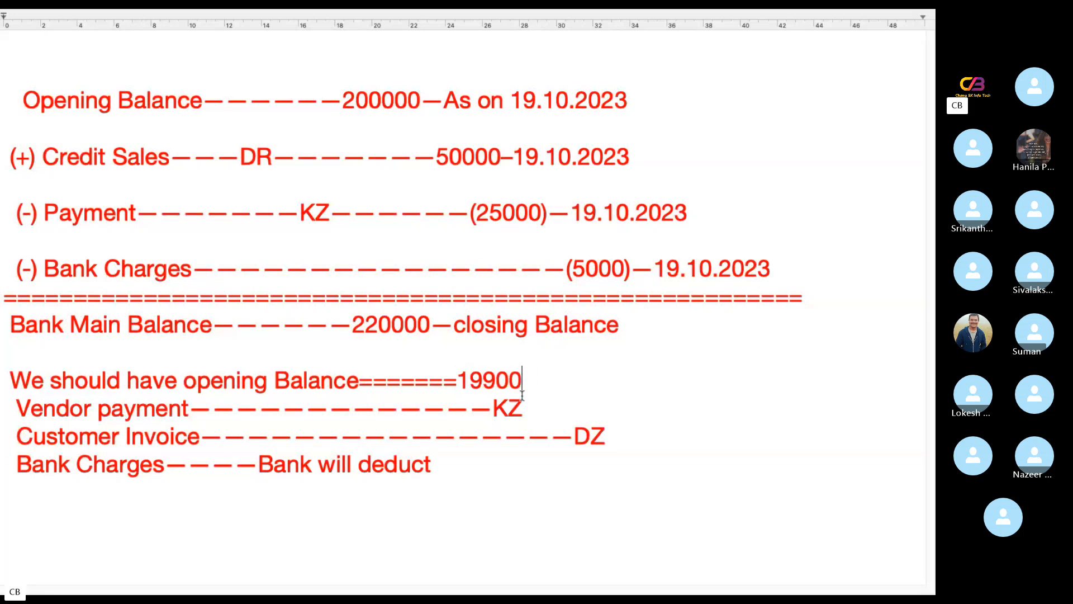
type("0")
left_click_drag(529, 411, 481, 412)
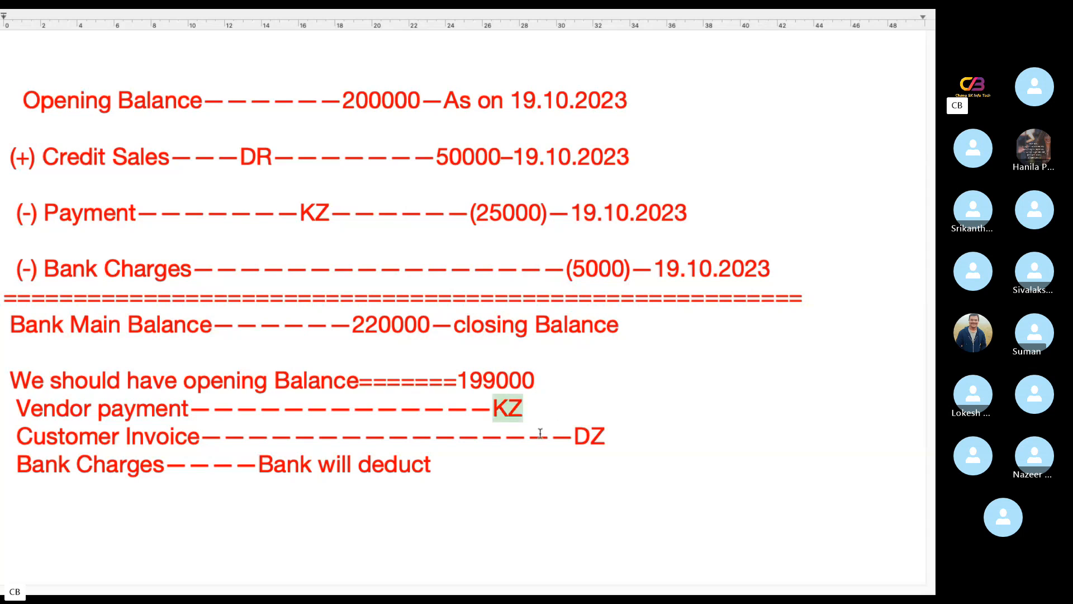
Switch to SAP, leave the G/L account line item display and start the vendor line item display transaction FBL1N
key("ctrl+Left")
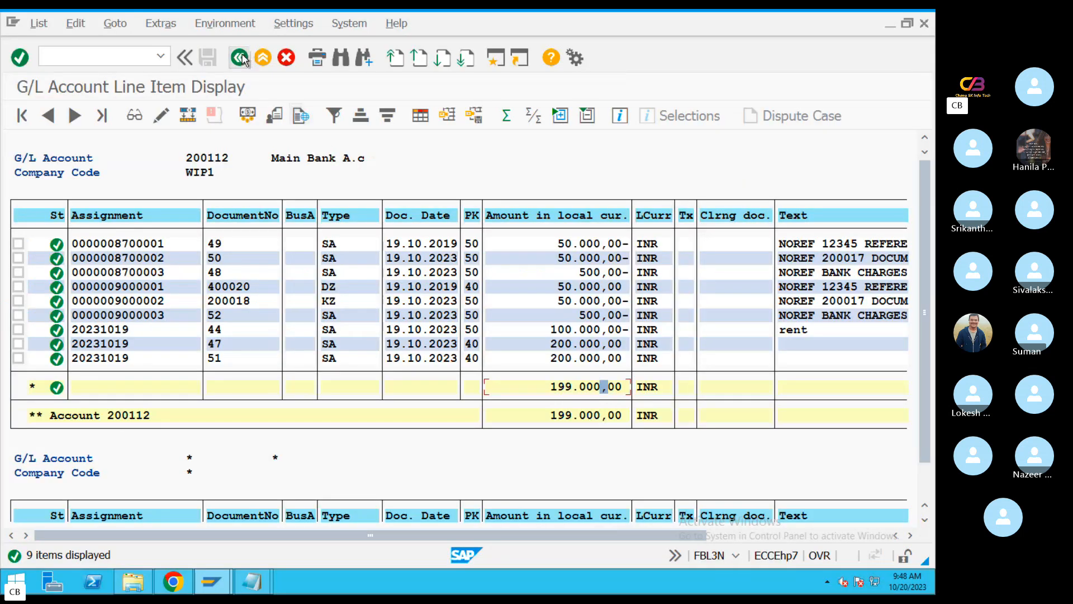
left_click(240, 57)
left_click(240, 57)
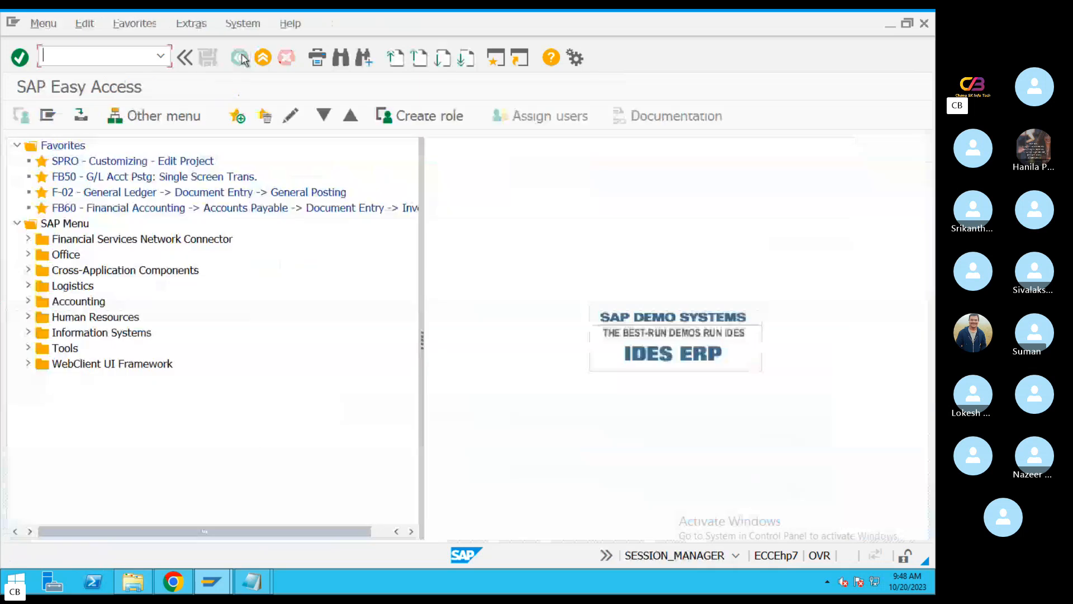
type("FBL5N")
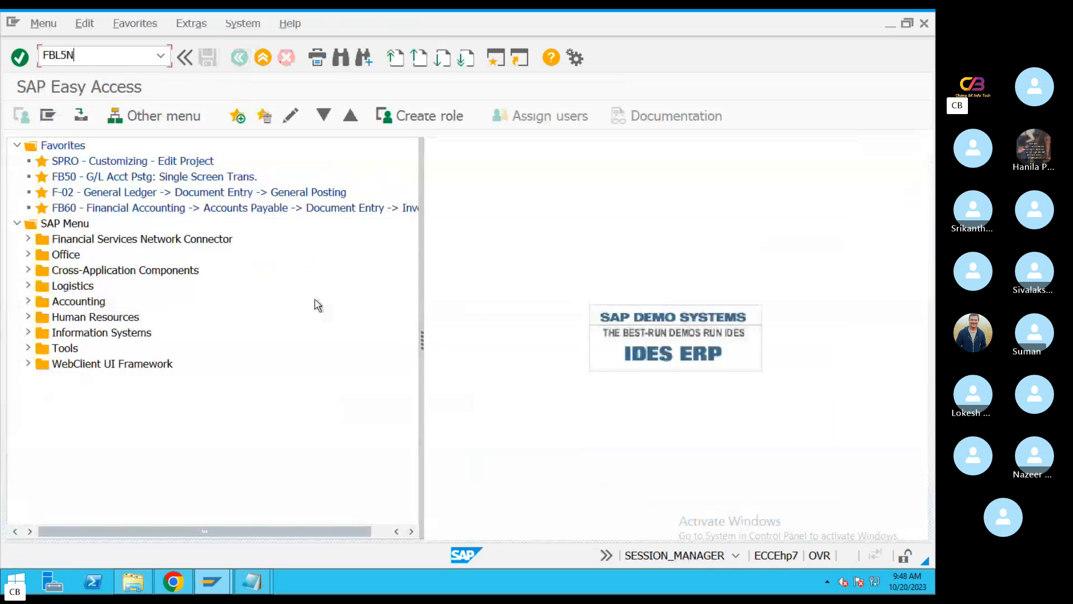
key("BackSpace")
key("BackSpace")
type("1N")
key("Return")
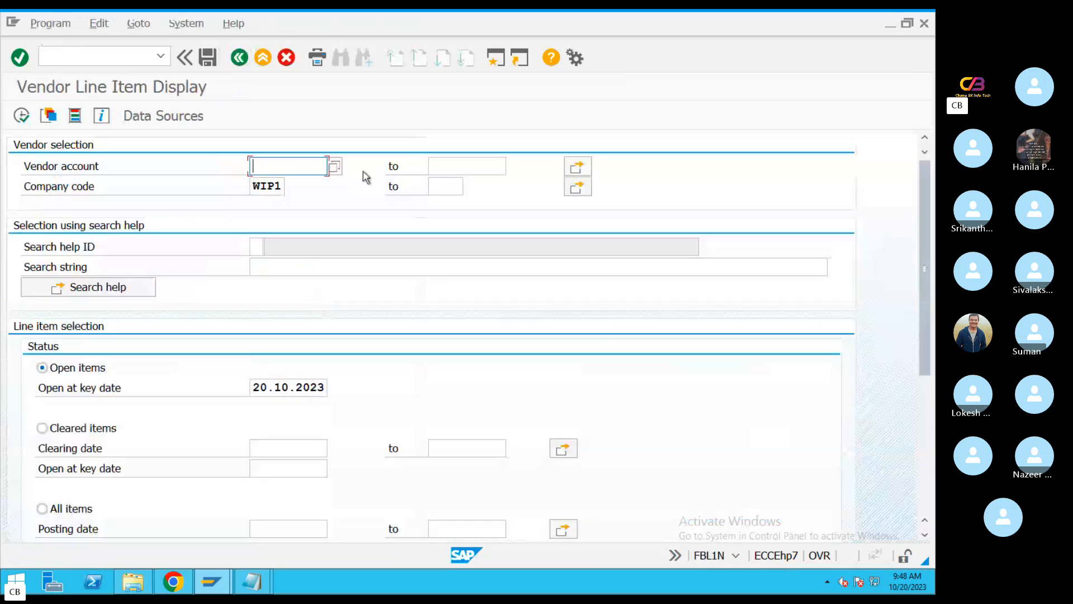
Pick the vendor account from the company code's vendor list and run the line item display for its open items
left_click(335, 166)
left_click(798, 555)
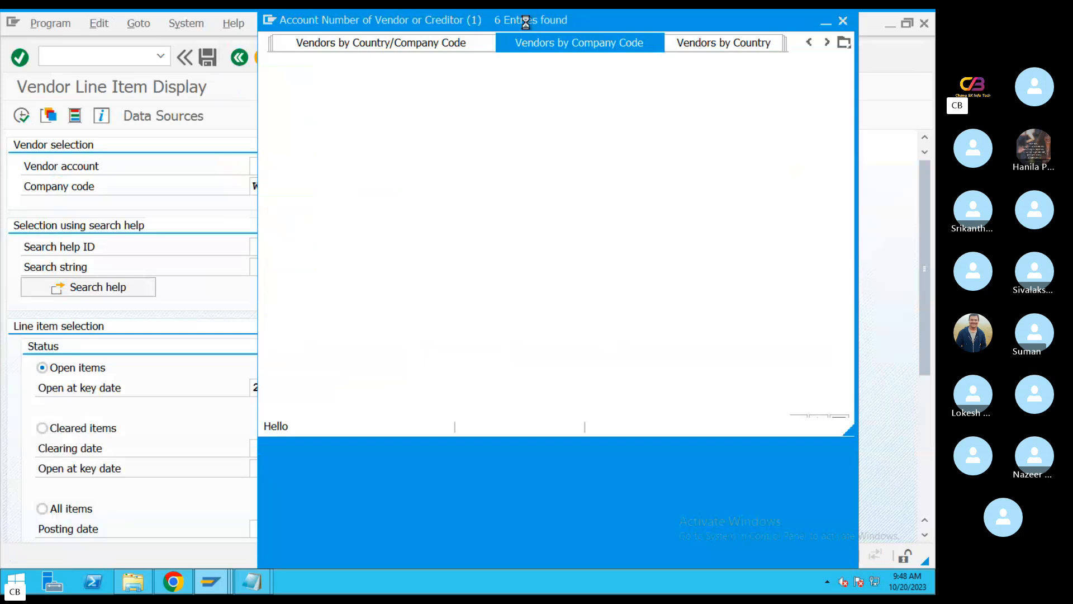
double_click(326, 180)
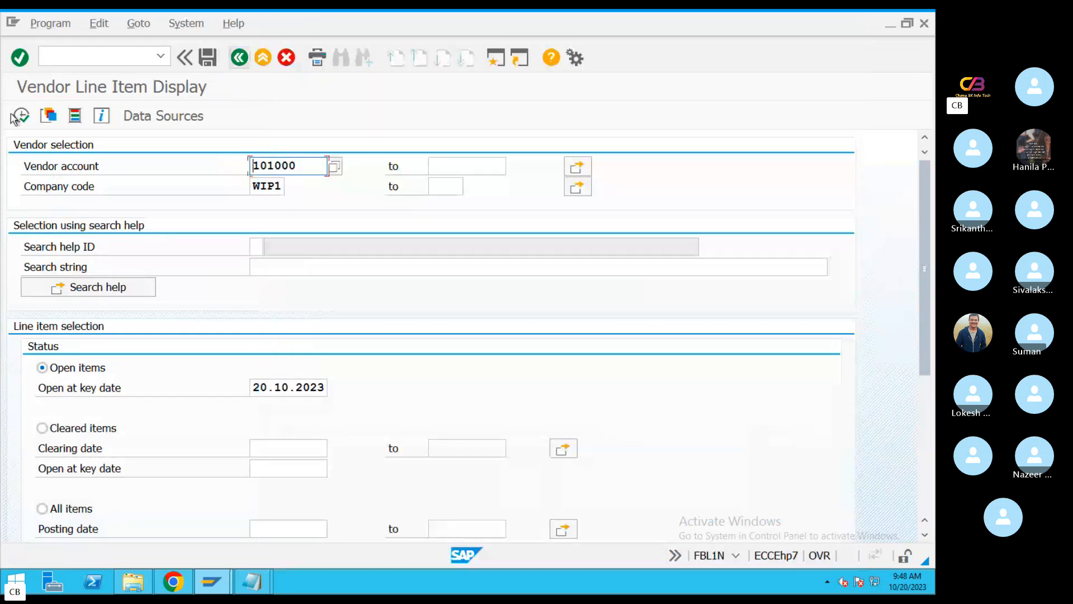
left_click(21, 115)
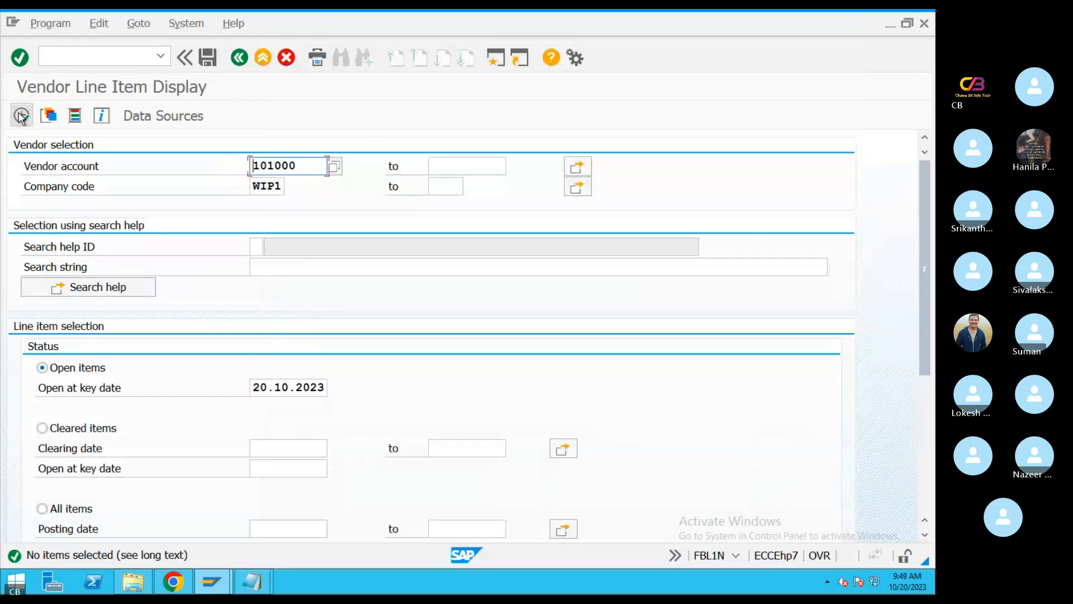
Display the vendor's cleared items with clearing date 19.10.2023
left_click(42, 428)
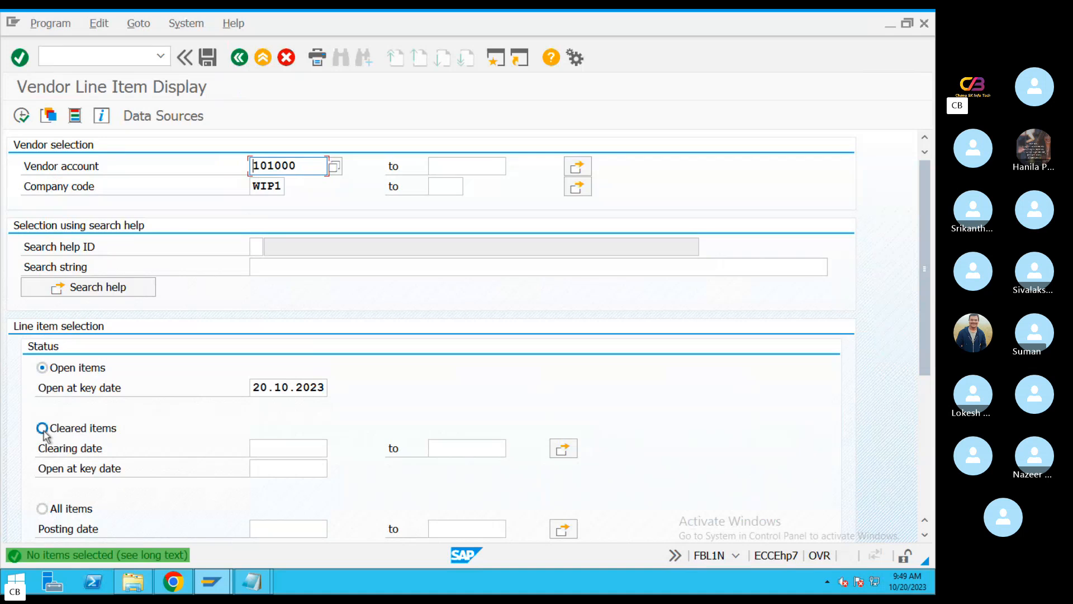
left_click_drag(265, 392, 367, 389)
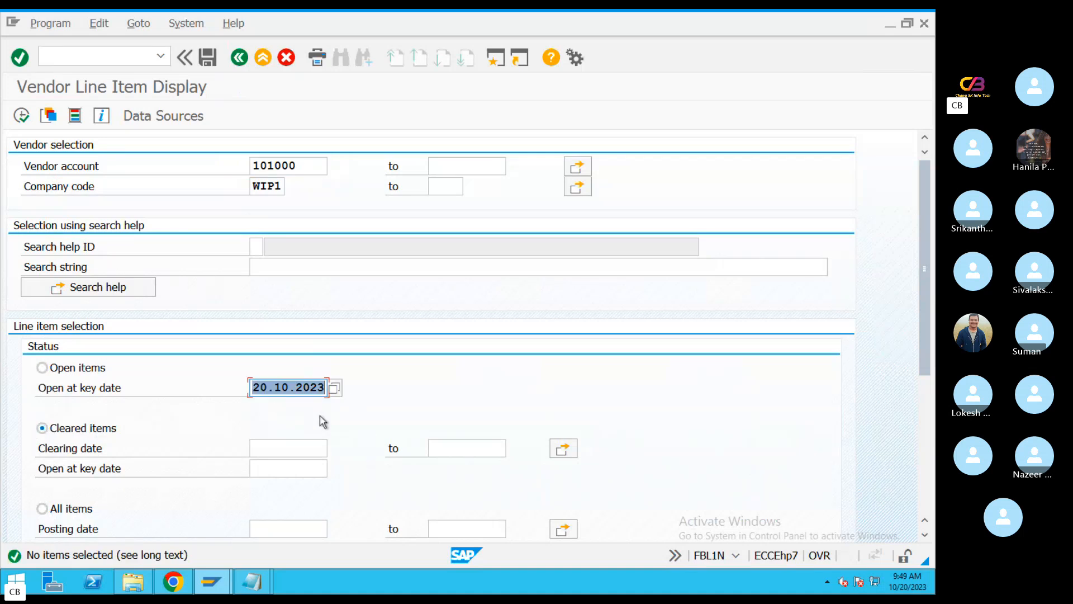
left_click(288, 448)
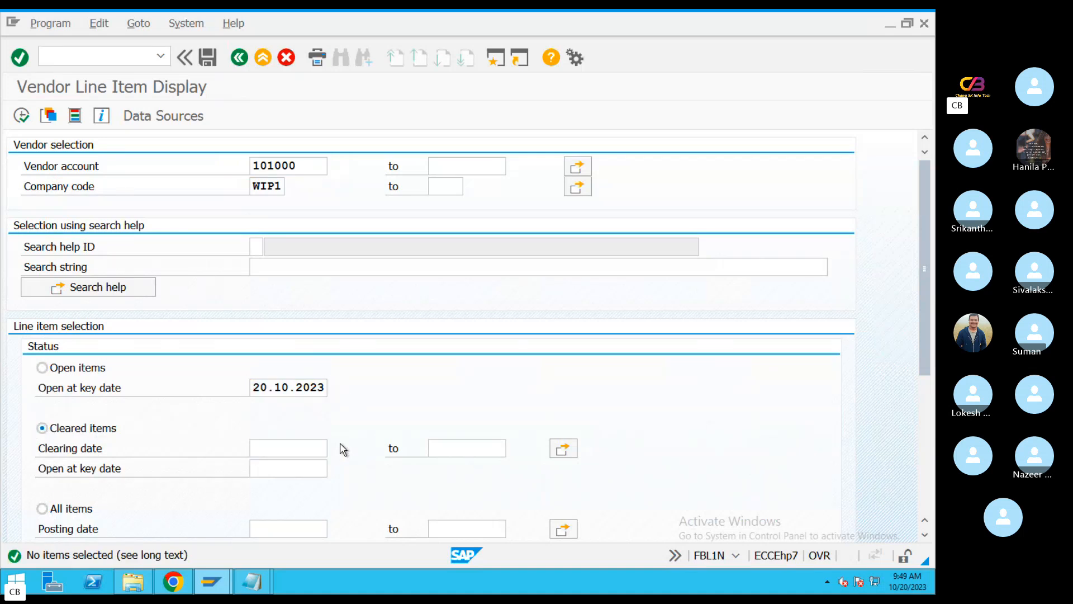
left_click(334, 448)
double_click(314, 384)
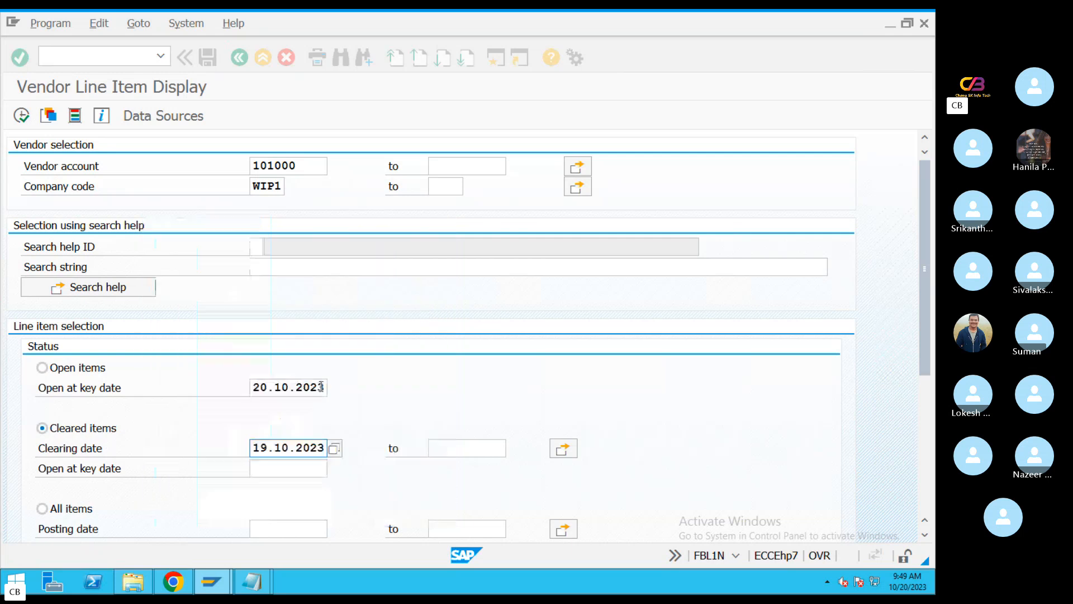
left_click(21, 116)
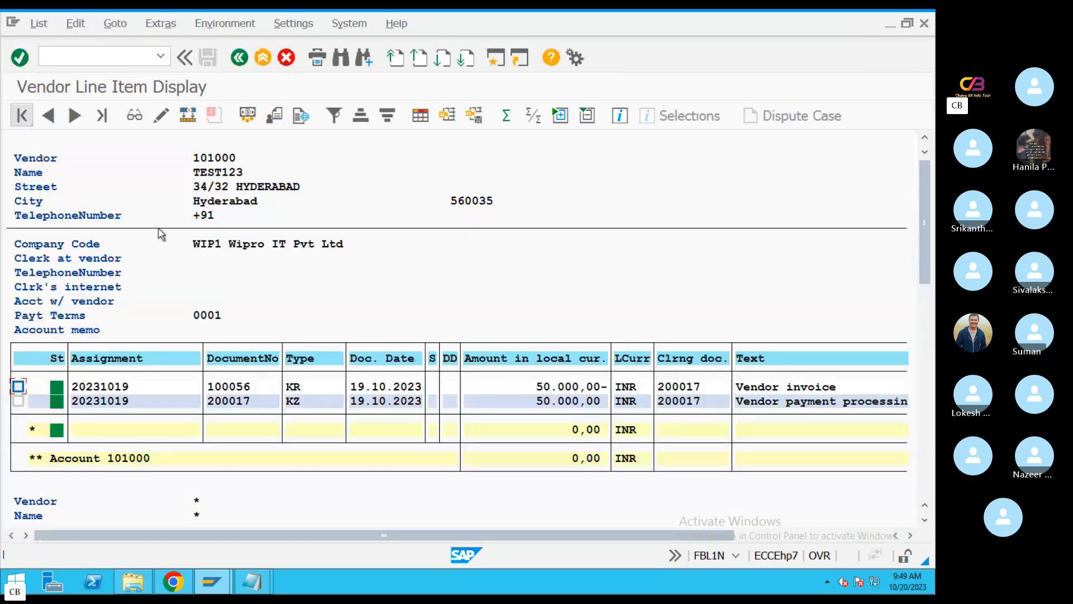
Examine the vendor's KZ payment line and, in the TextEdit note, add —50000 after KZ on the Vendor payment line
left_click(554, 401)
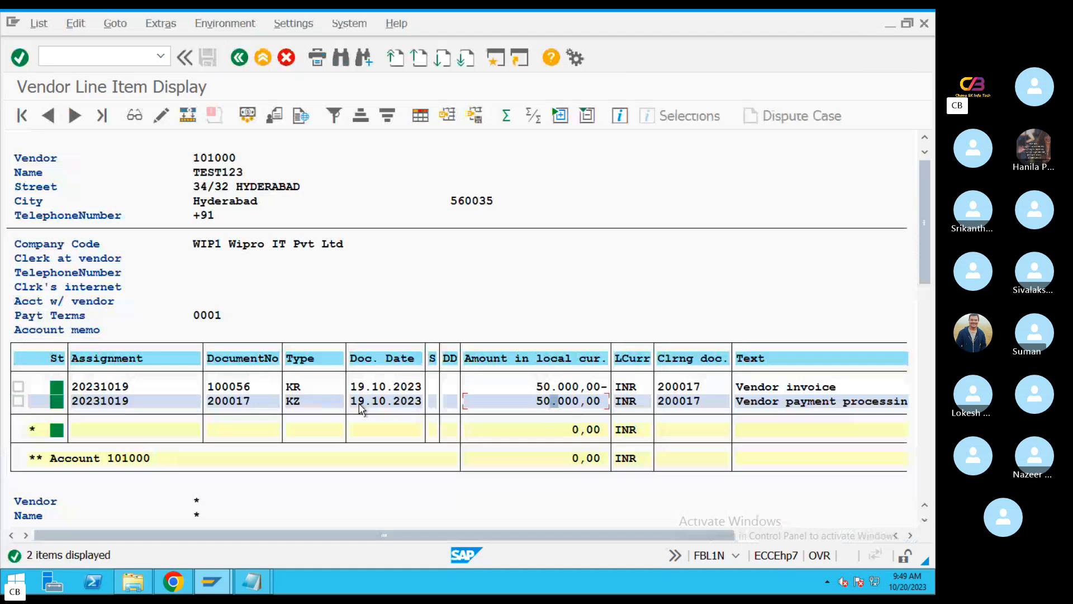
left_click(23, 402)
left_click(25, 403)
left_click(368, 401)
key("ctrl+Right")
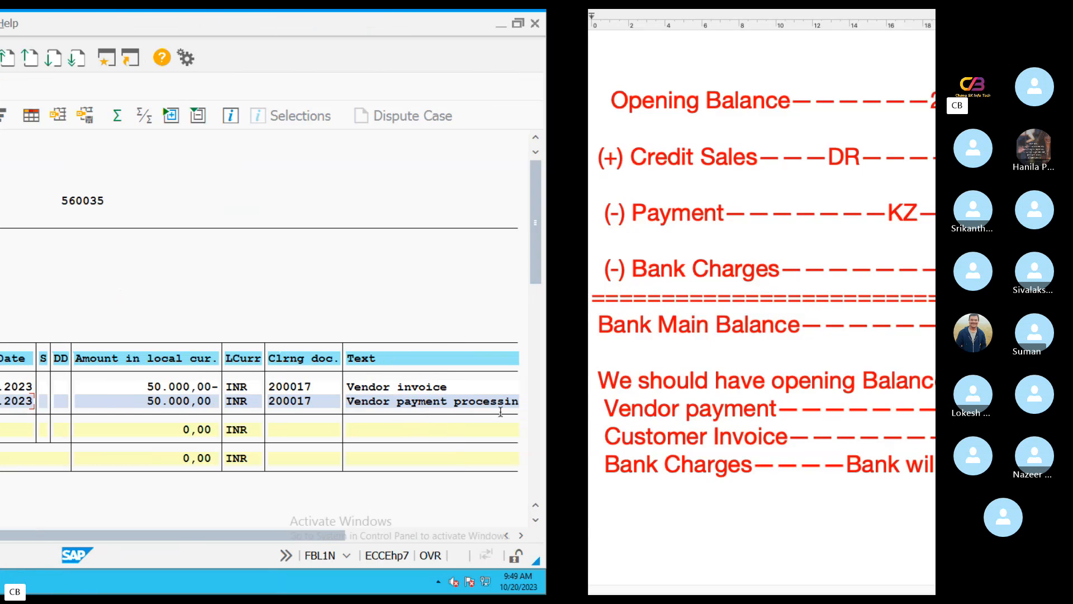
left_click(536, 397)
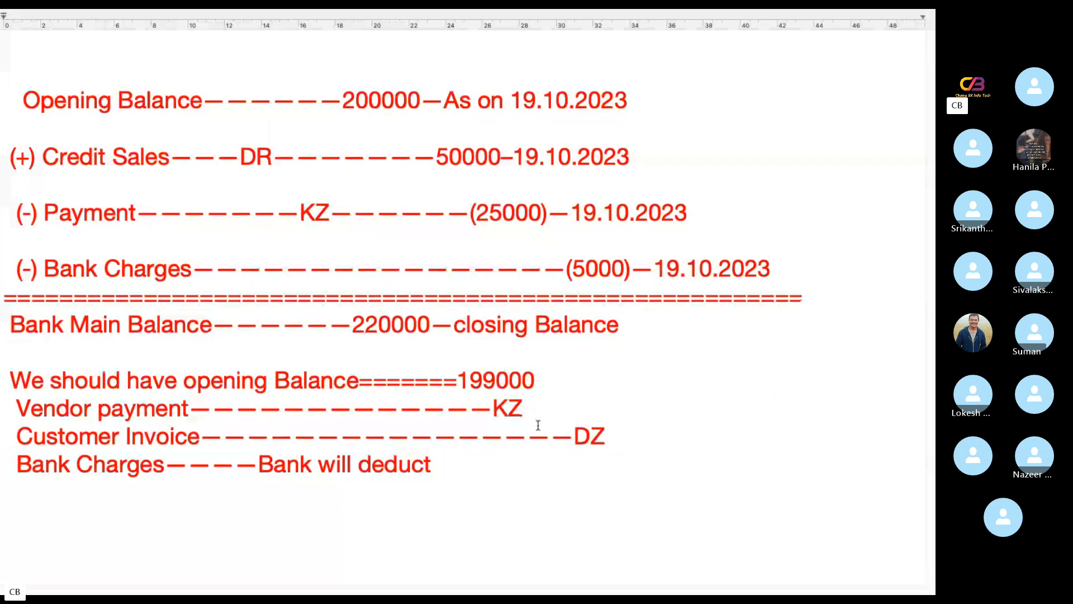
type("--50000")
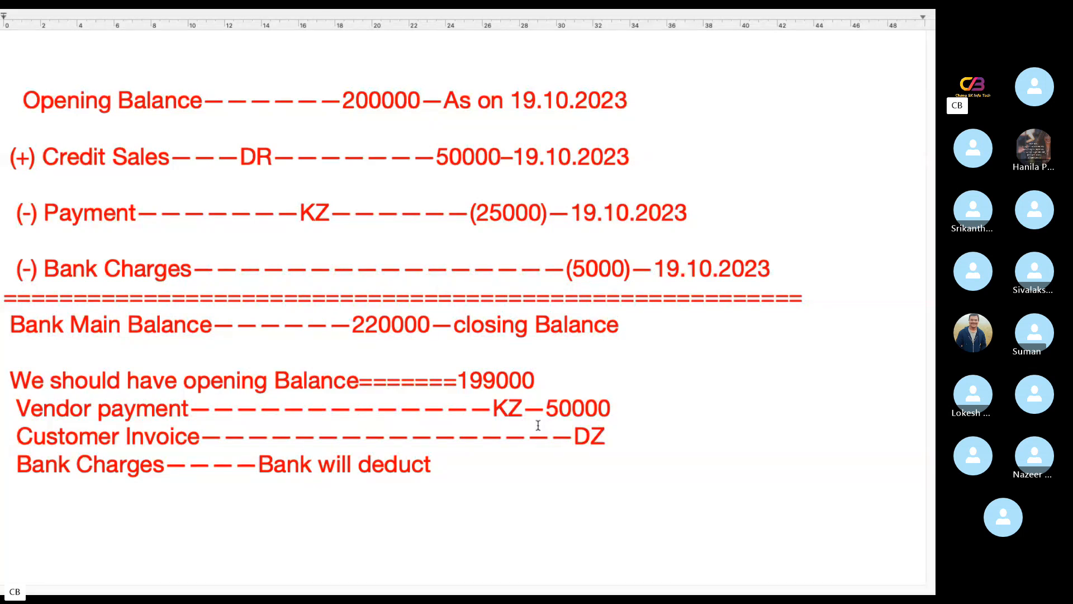
Switch to SAP, exit the vendor line item display and start the customer creation transaction XD01
key("ctrl+Left")
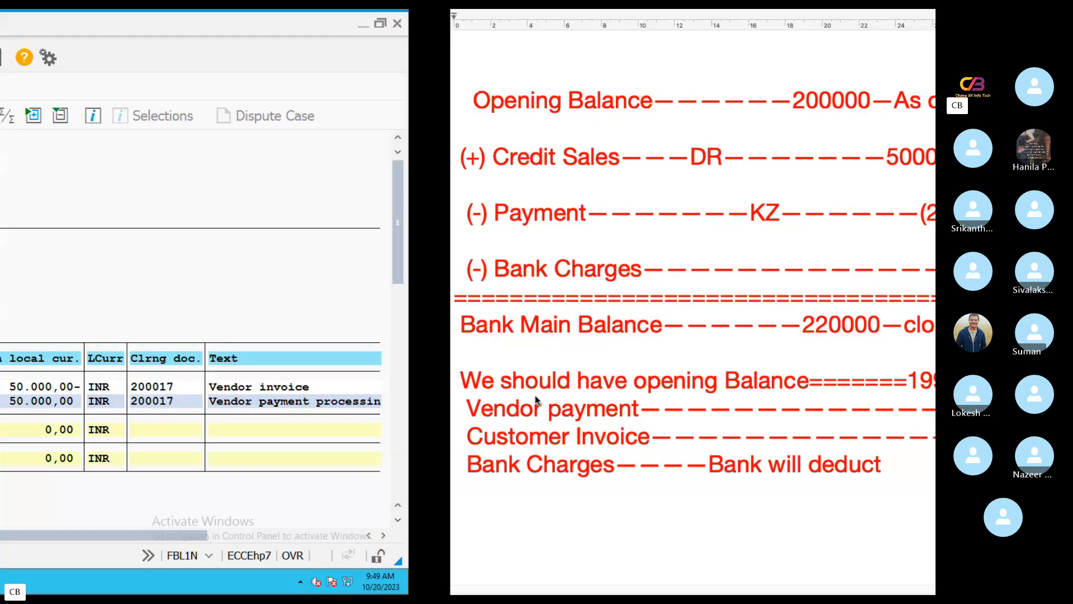
left_click(262, 64)
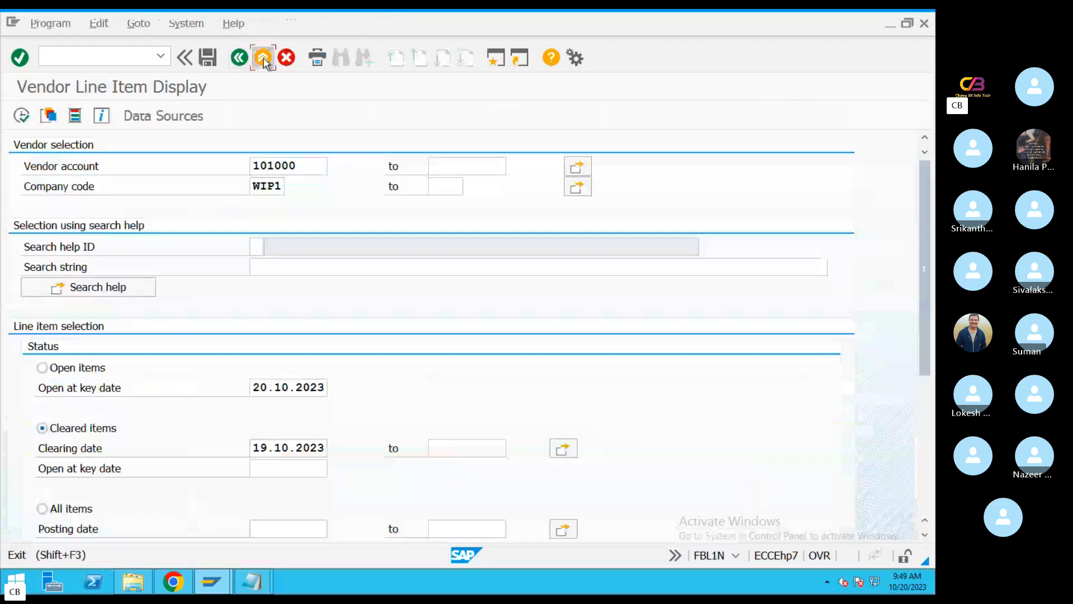
left_click(262, 58)
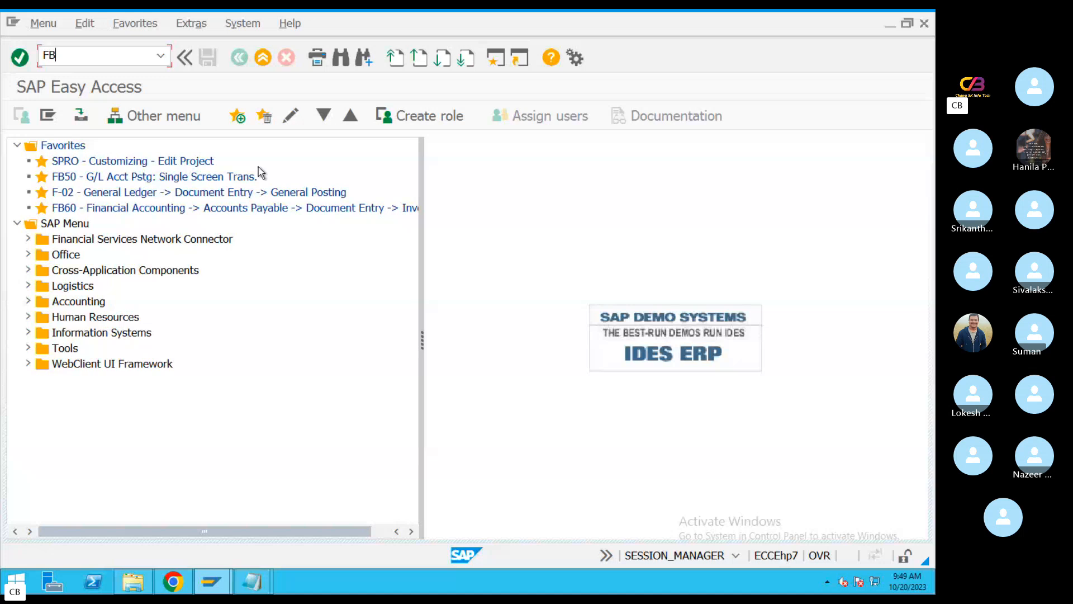
key("BackSpace")
key("BackSpace")
key("Return")
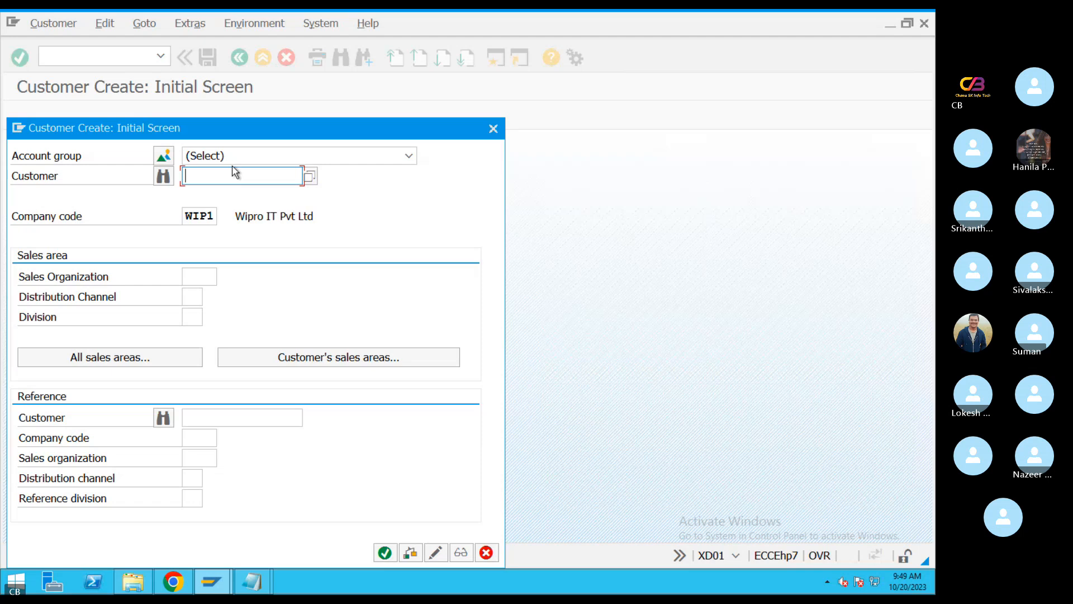
Choose account group XDMC (DOMESTIC CUSTOMER A/C GROUP) for the new customer and continue with company code WIP1
left_click(163, 155)
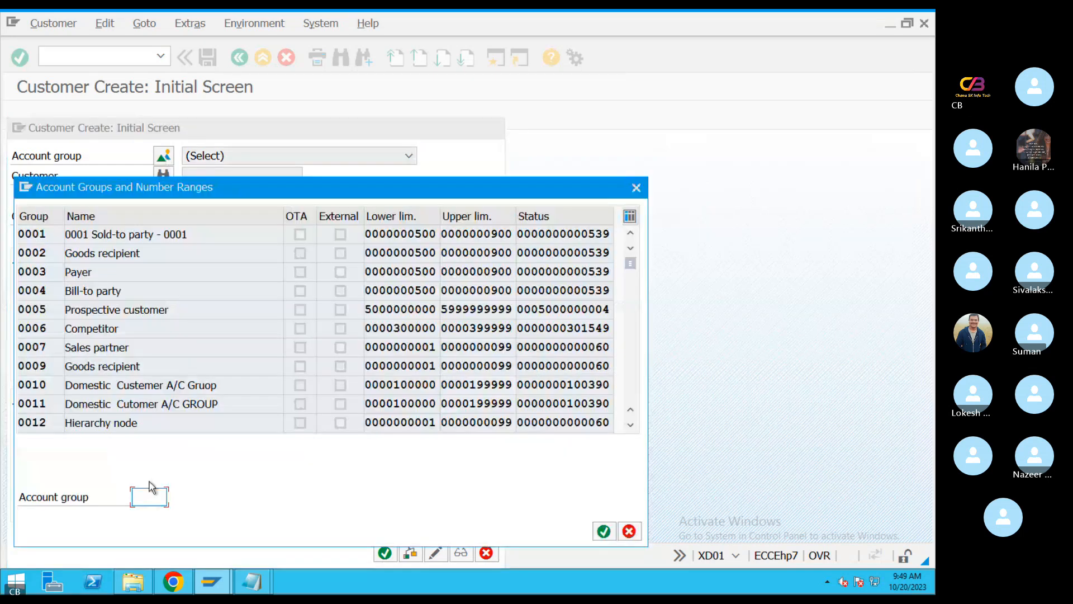
type("WI")
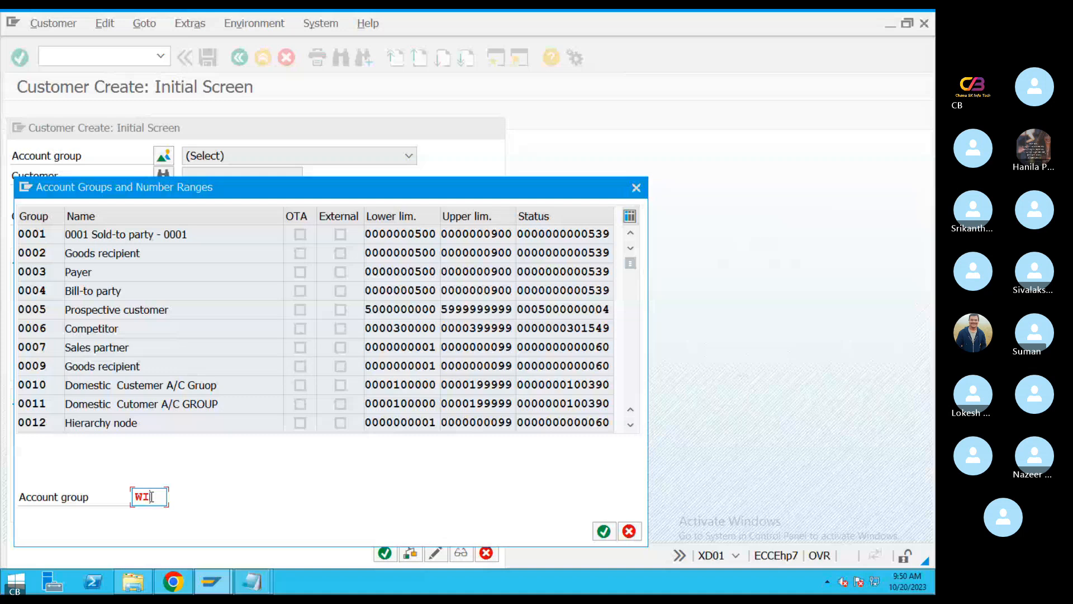
key("Return")
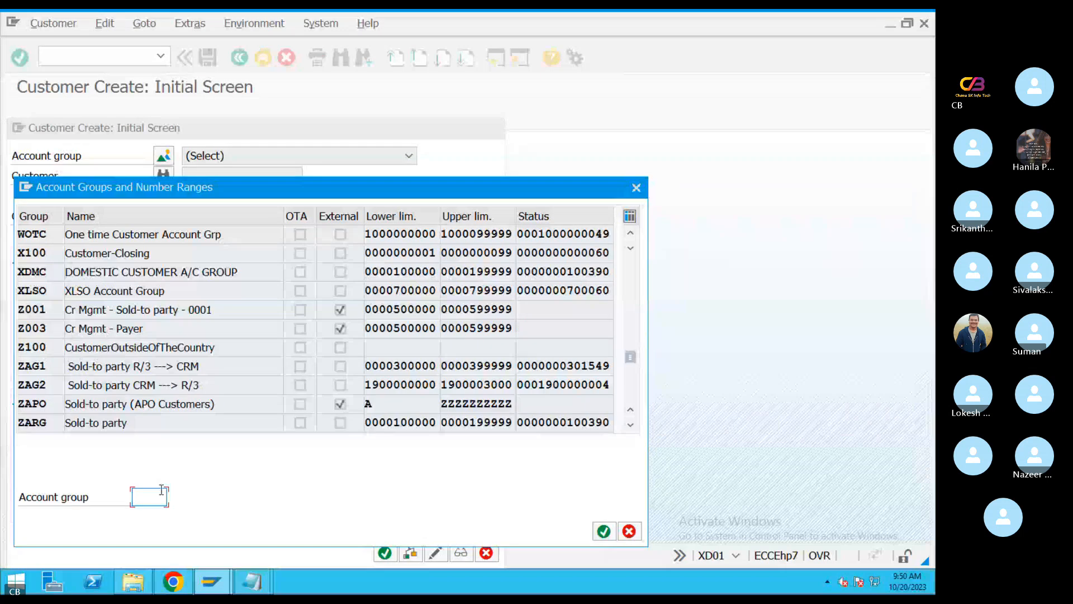
double_click(41, 272)
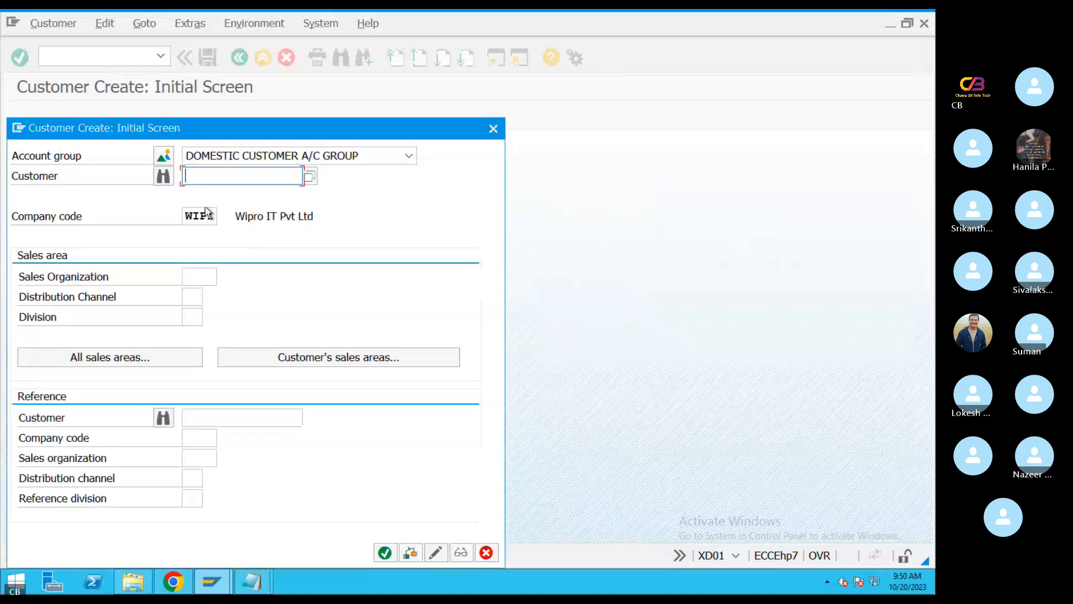
double_click(205, 213)
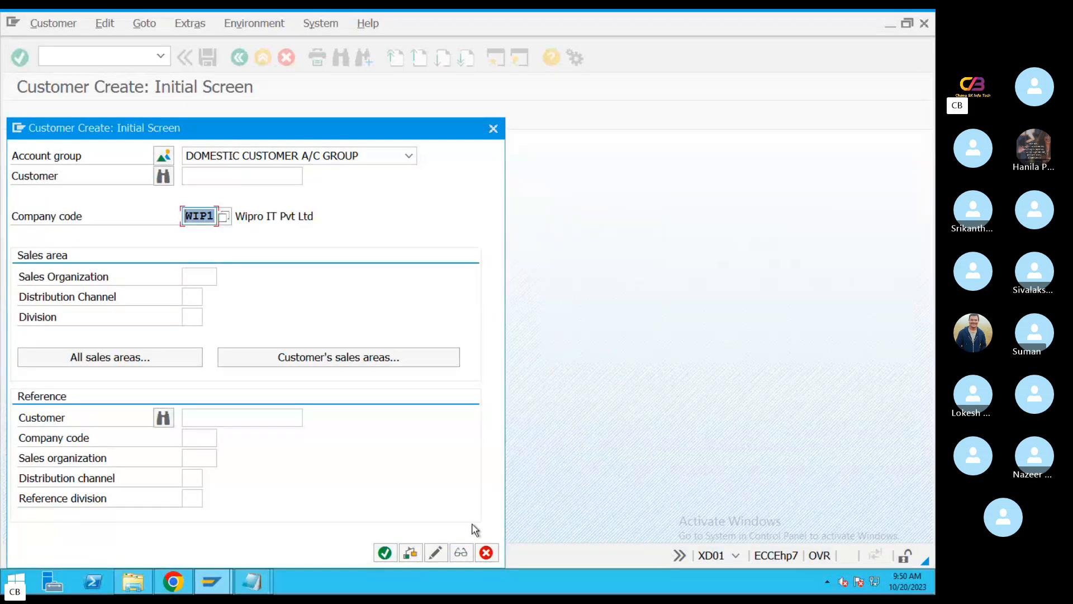
left_click(385, 553)
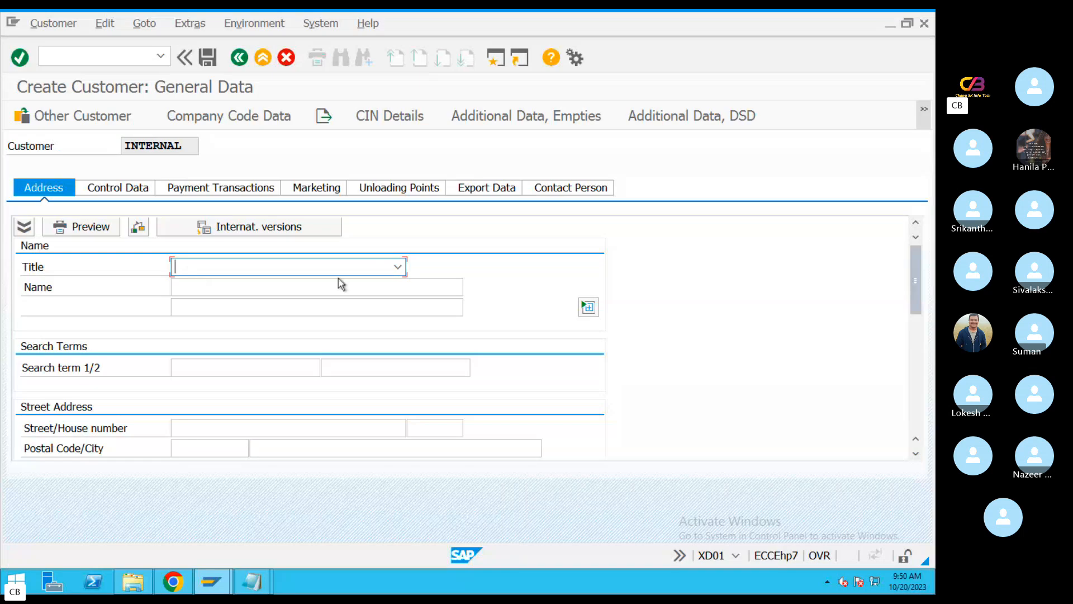
Set the customer's title to Company and enter EBS as both the name and the first search term
left_click(400, 267)
left_click(268, 281)
left_click(242, 285)
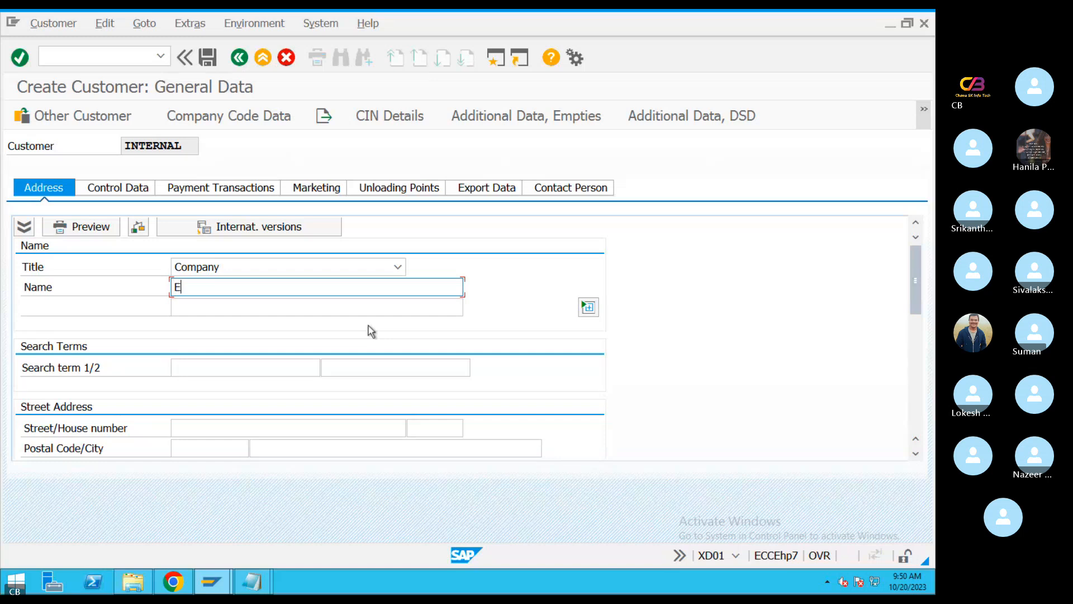
key("BackSpace")
type("EBS")
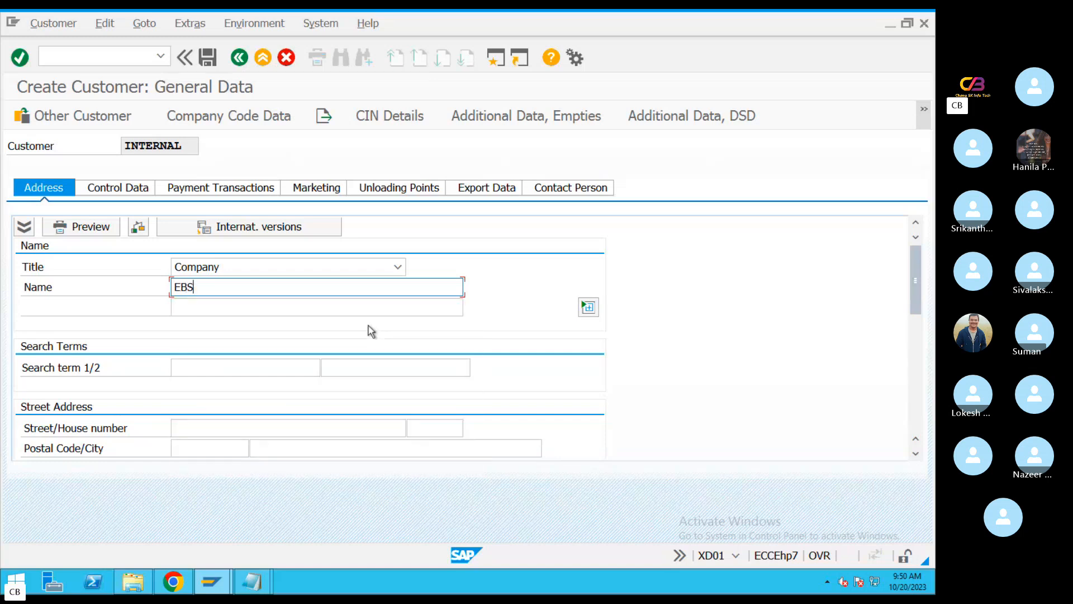
left_click(255, 363)
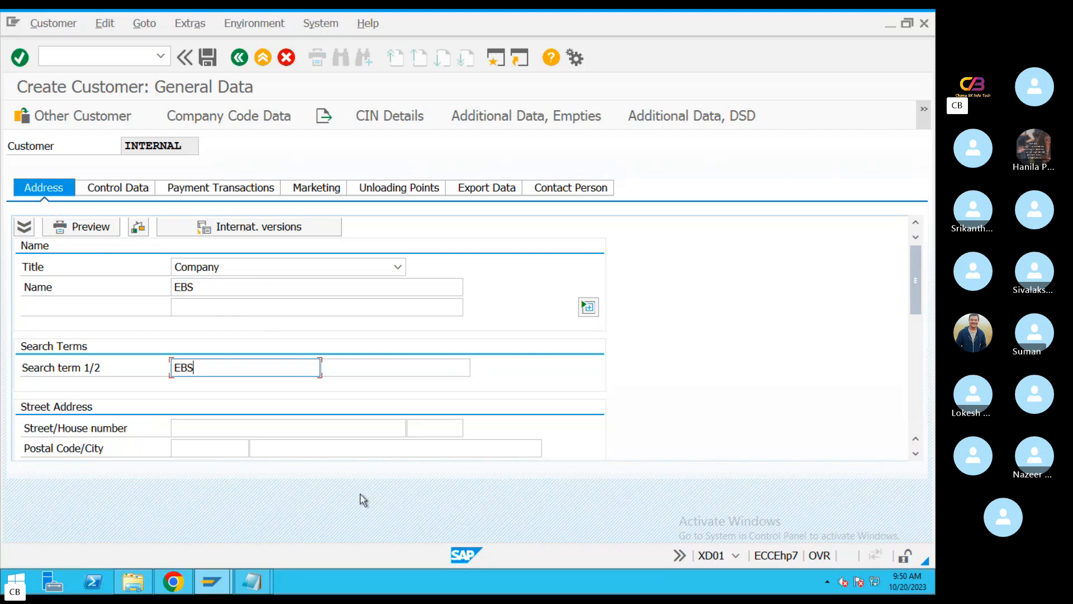
Fill in the customer's street field and copy the same value into the postal code
left_click(252, 431)
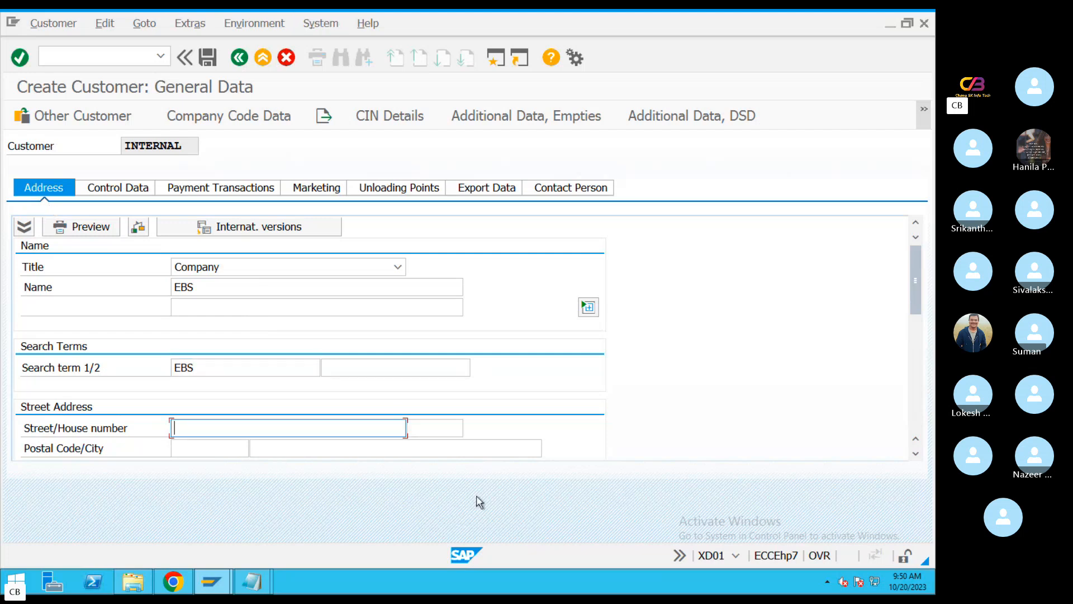
type("5600354")
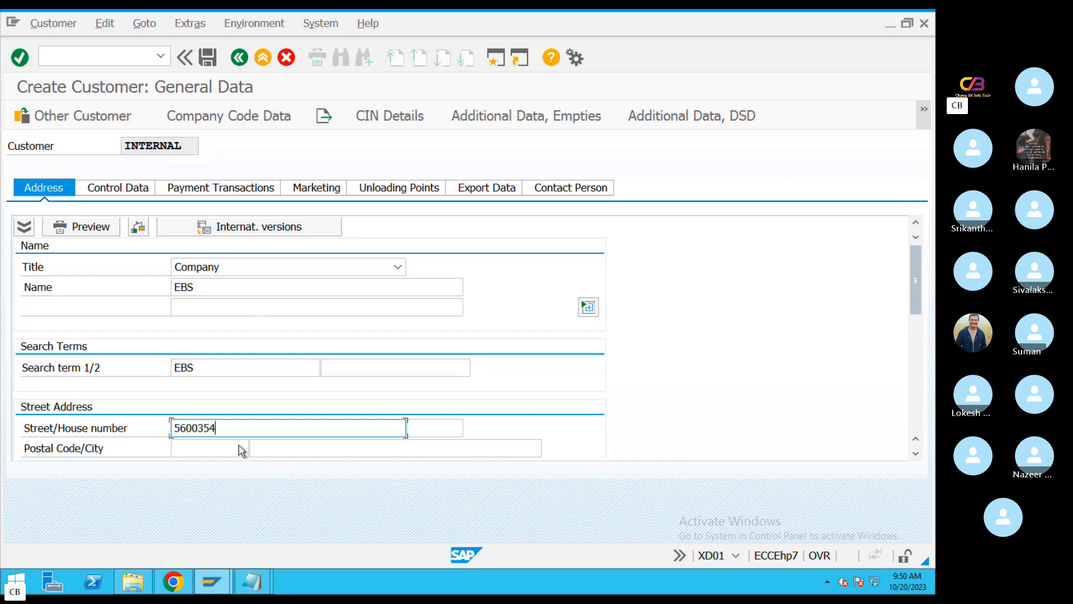
left_click_drag(234, 423, 112, 434)
key("ctrl+c")
left_click(196, 451)
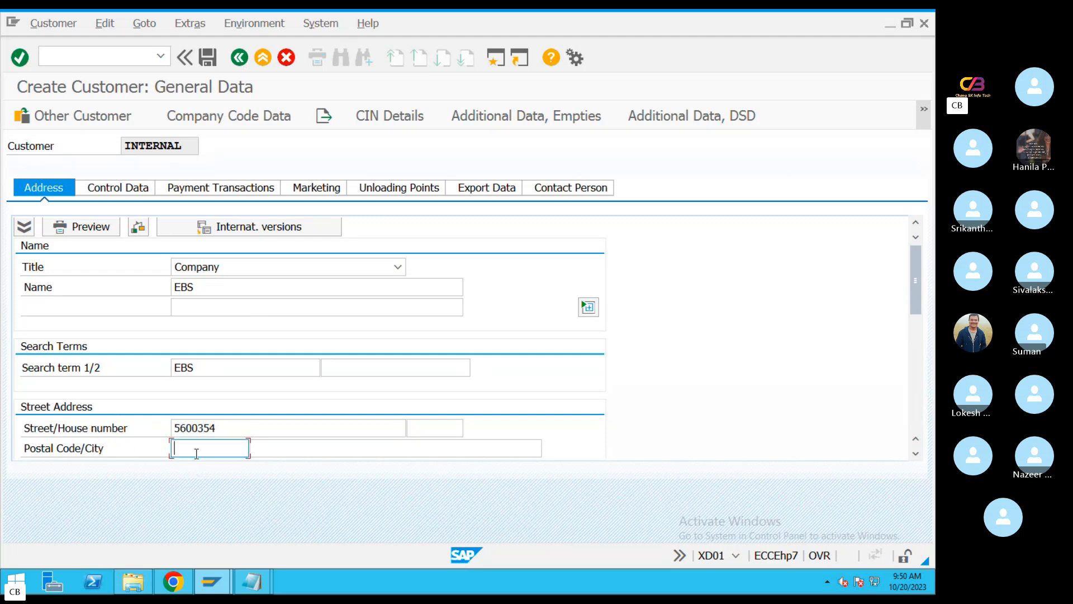
key("ctrl+v")
Enter the customer's house number and set the country to IN
left_click(430, 430)
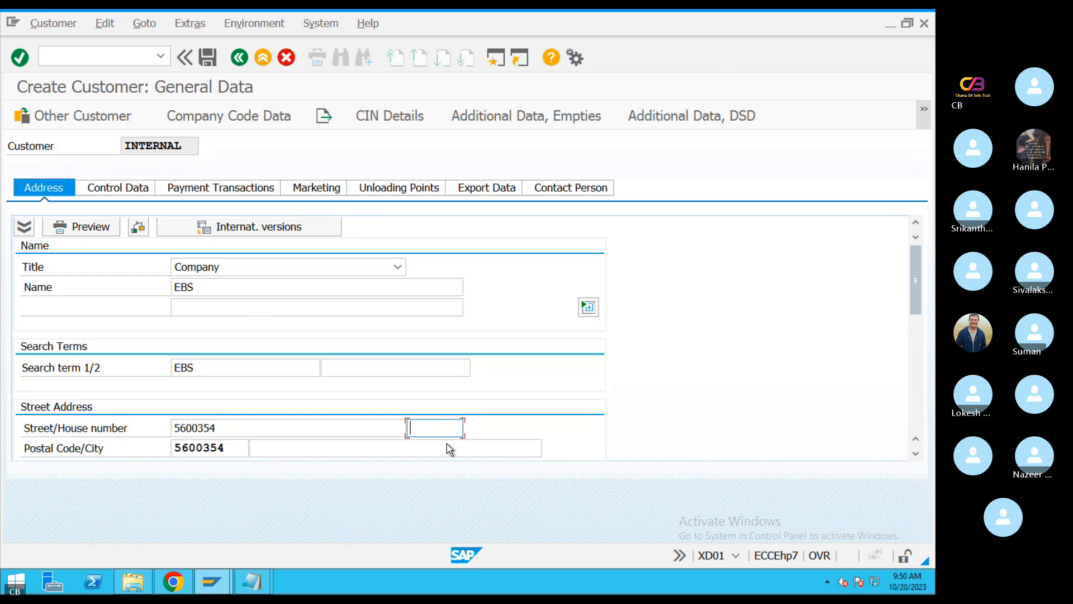
type("34/65")
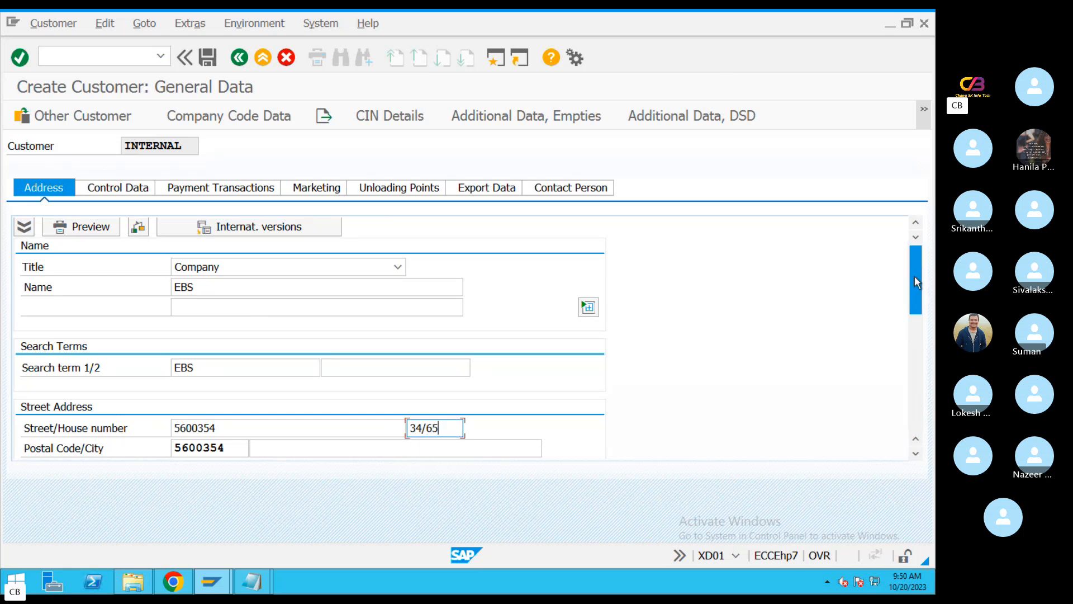
scroll(229, 362, "down", 2)
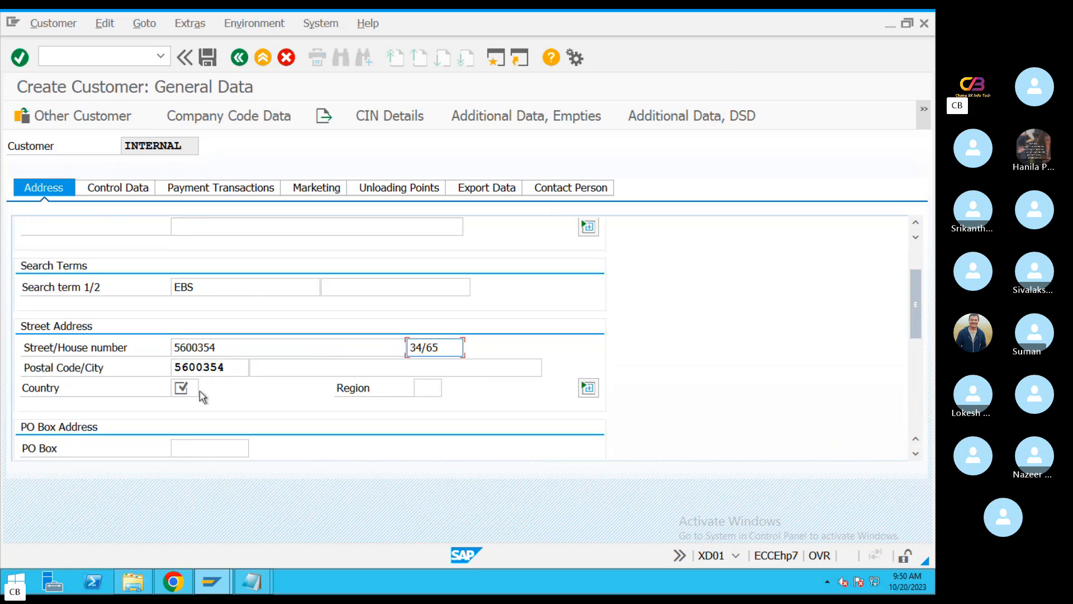
left_click(183, 387)
type("IN")
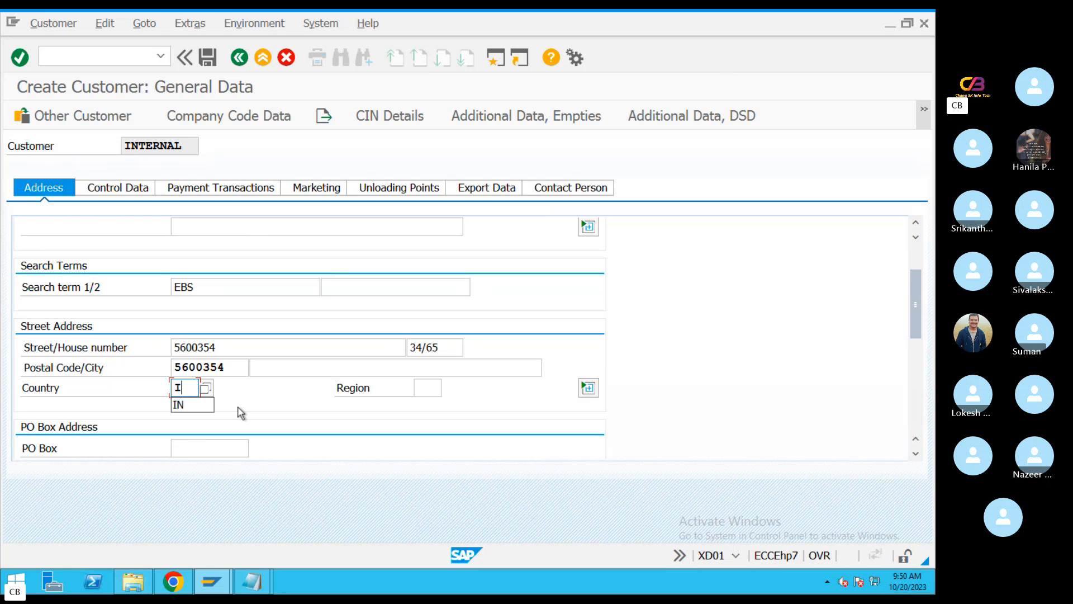
Set the customer's region to 01 (Andra Pradesh) in the street address
left_click(428, 386)
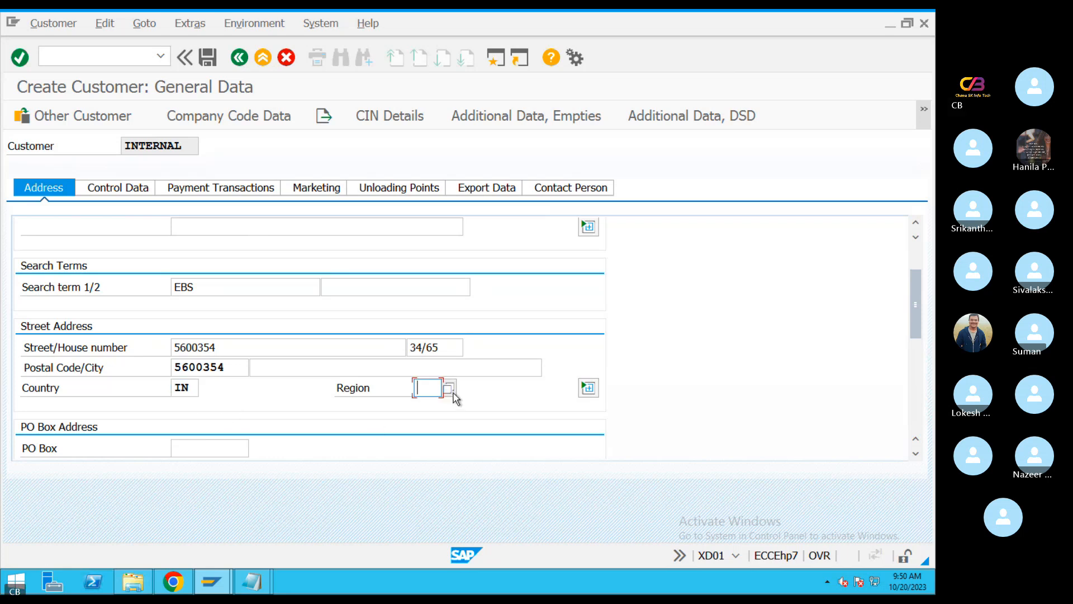
key("F4")
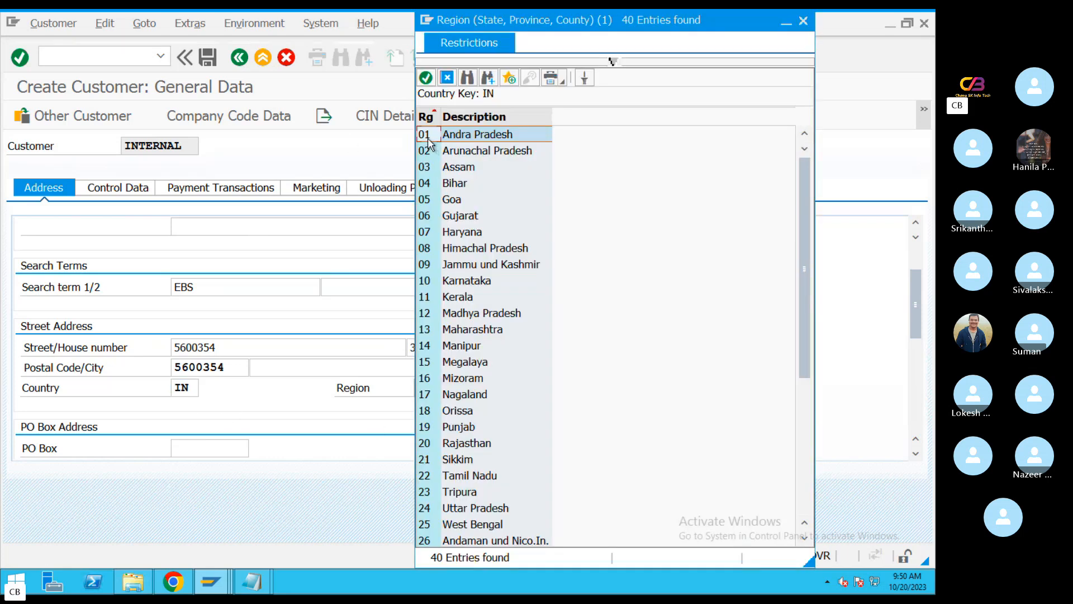
double_click(428, 137)
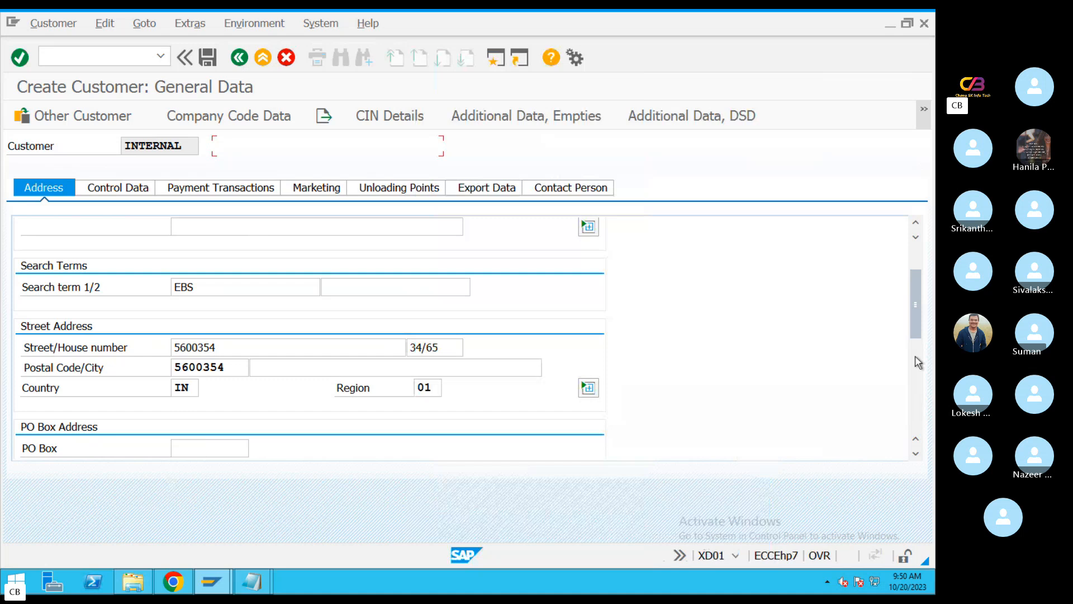
Copy the street address postal code into both the PO Box field and the PO box postal code field
scroll(916, 304, "down", 2)
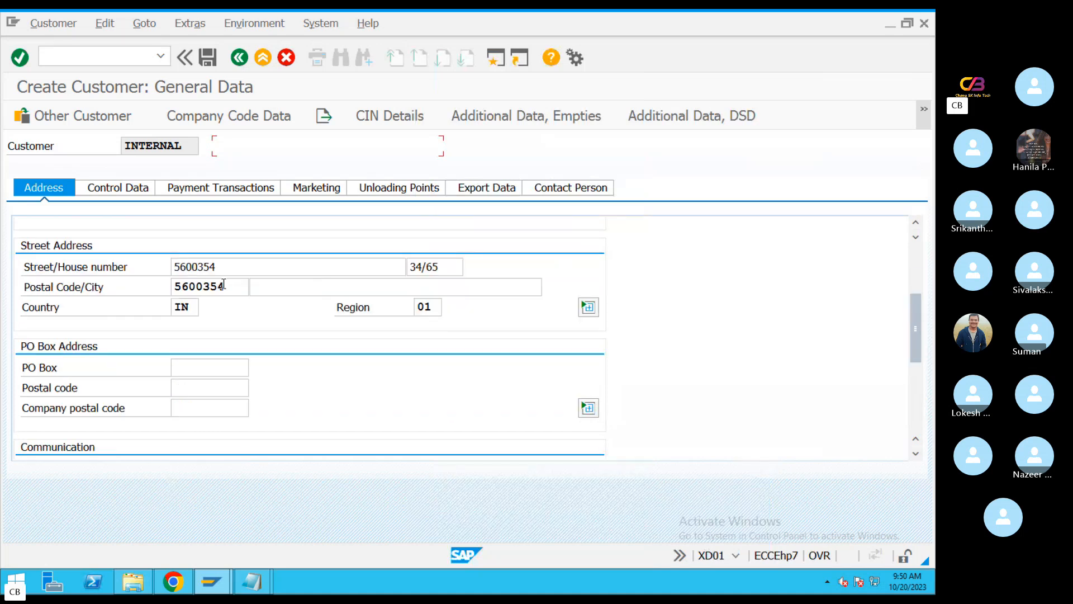
left_click_drag(234, 287, 151, 288)
key("ctrl+c")
left_click(208, 367)
key("ctrl+v")
left_click(214, 386)
key("ctrl+v")
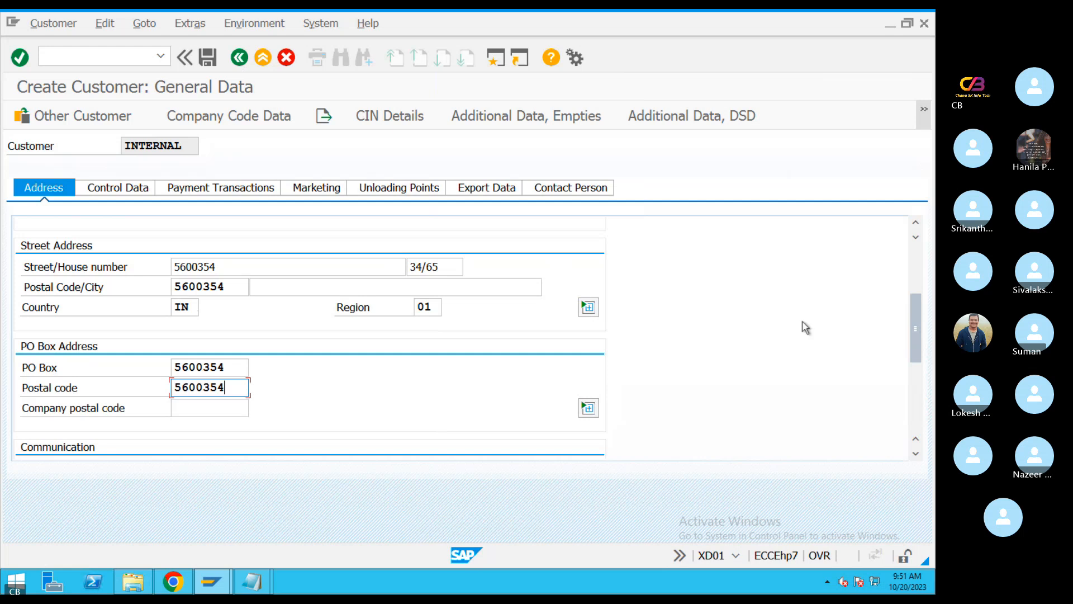
Try to validate the customer's address by accepting it at each address check query
scroll(911, 338, "down", 2)
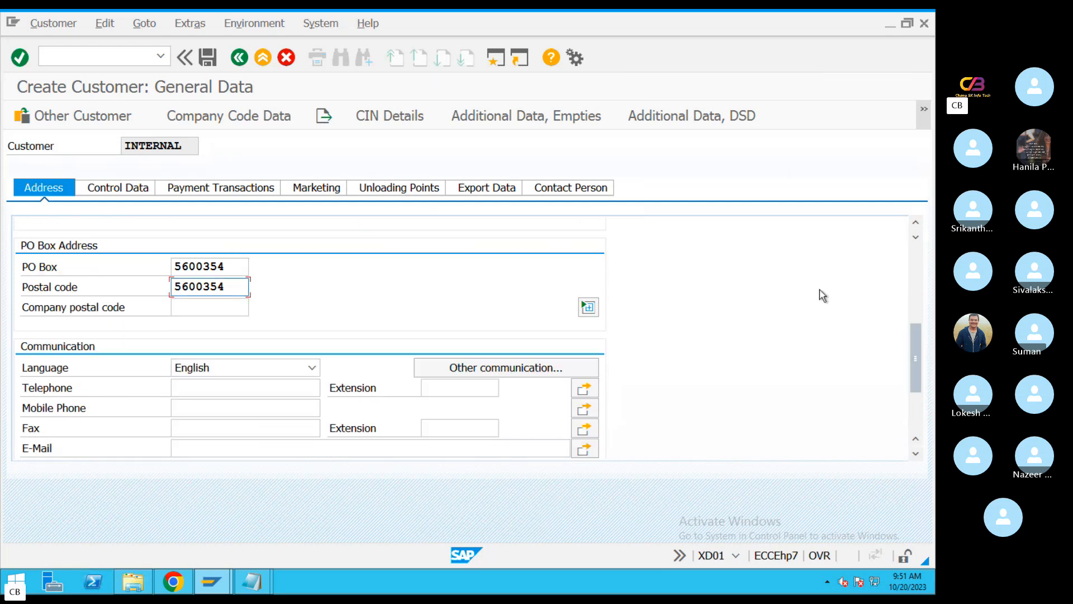
left_click_drag(919, 335, 629, 315)
key("Return")
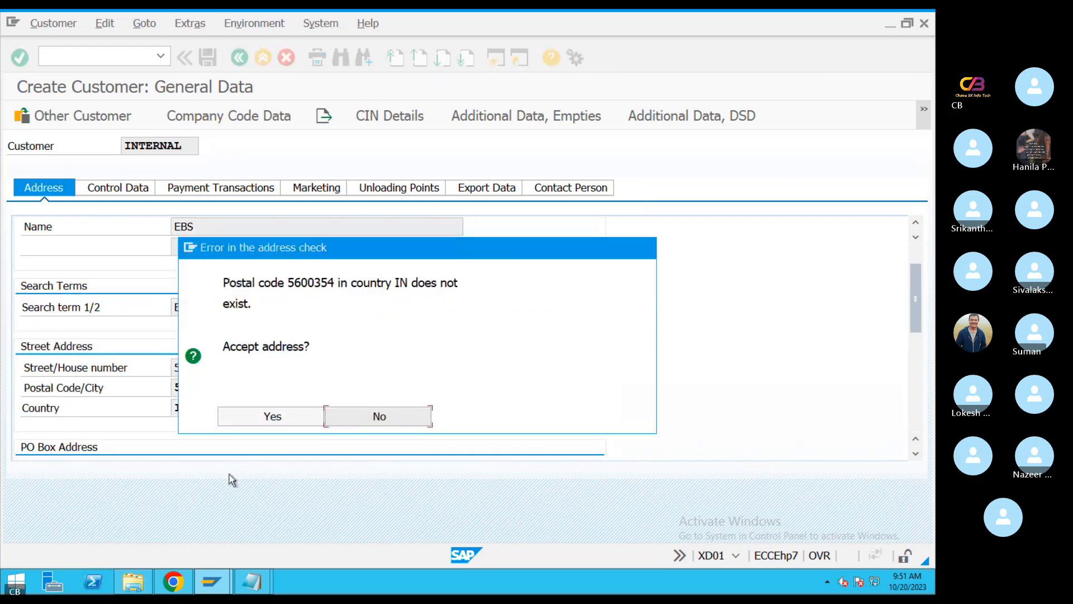
left_click(274, 422)
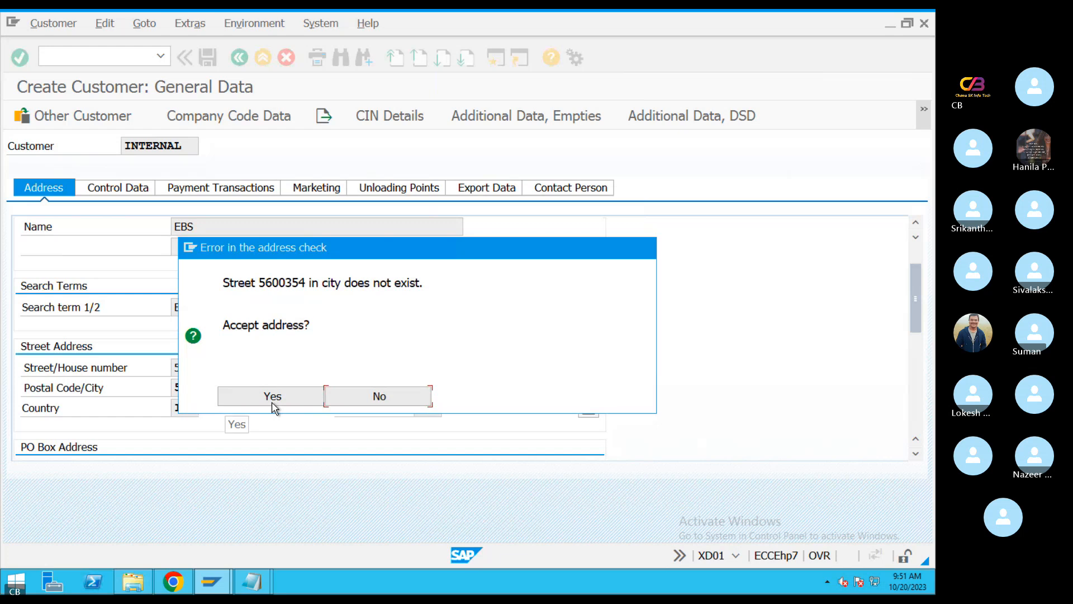
left_click(272, 403)
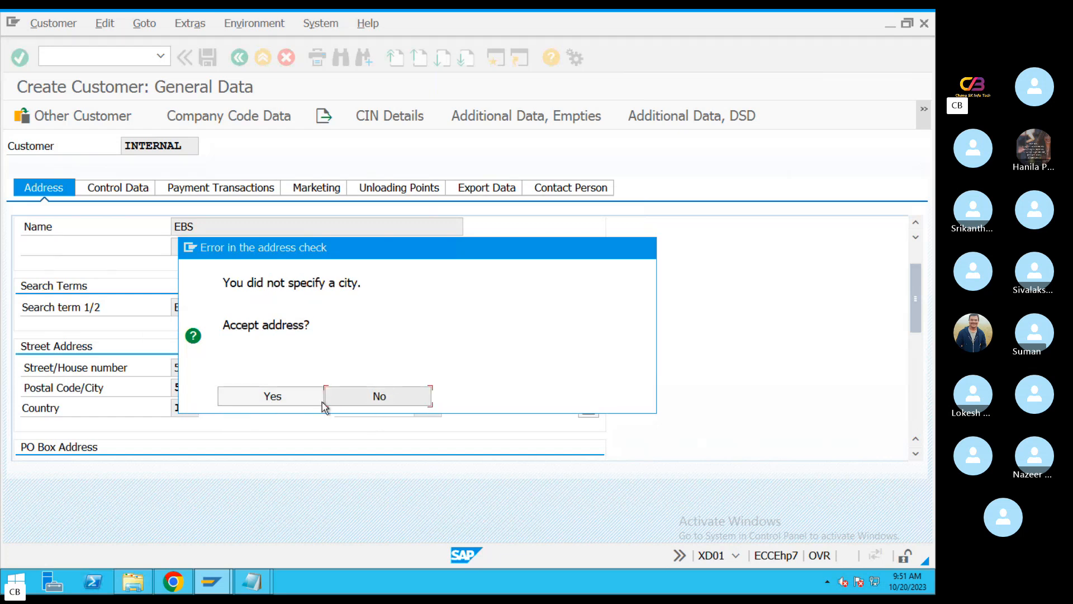
left_click(294, 397)
left_click(273, 417)
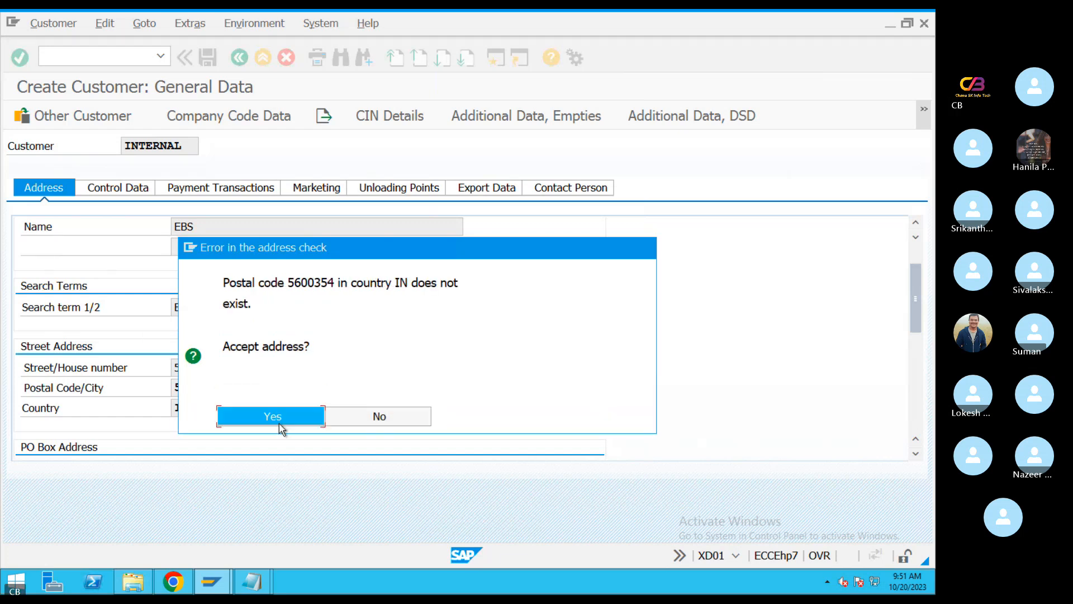
left_click(271, 398)
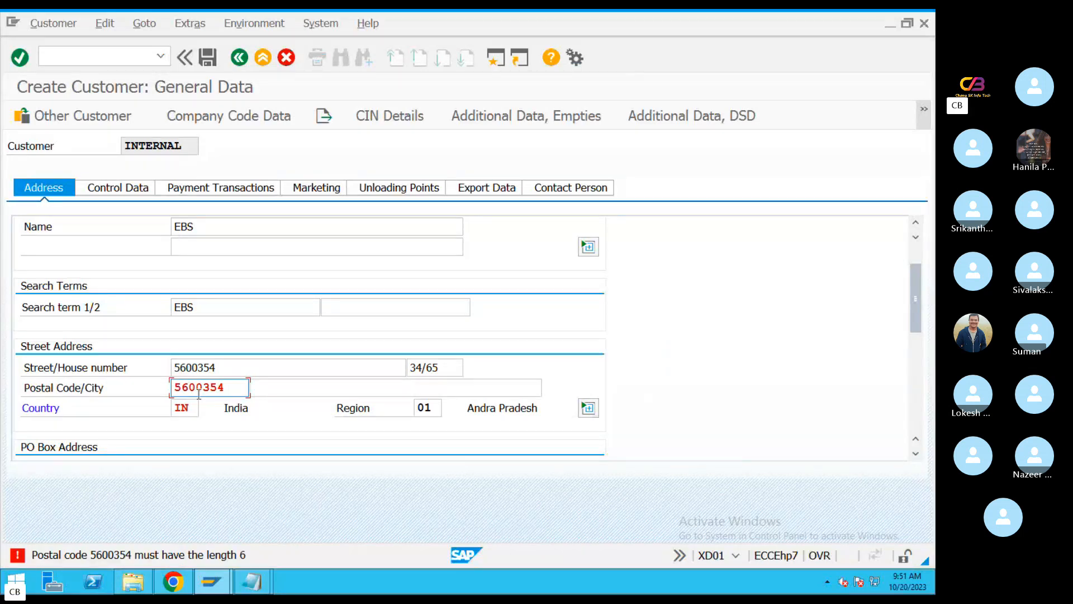
Shorten the street address postal code to six digits by removing its last digit, and accept the address at each check
left_click(227, 386)
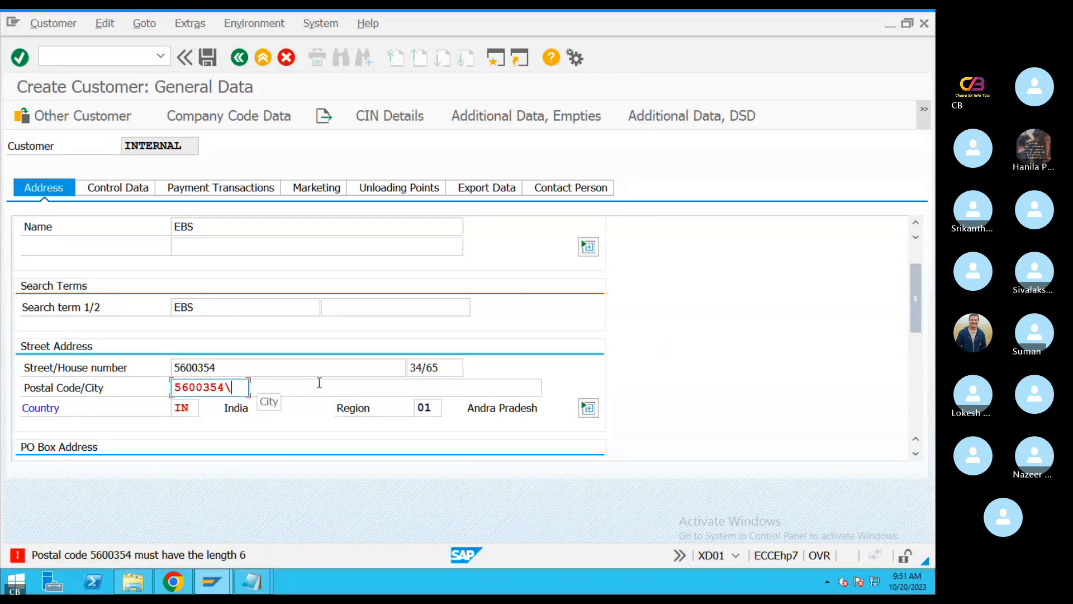
key("BackSpace")
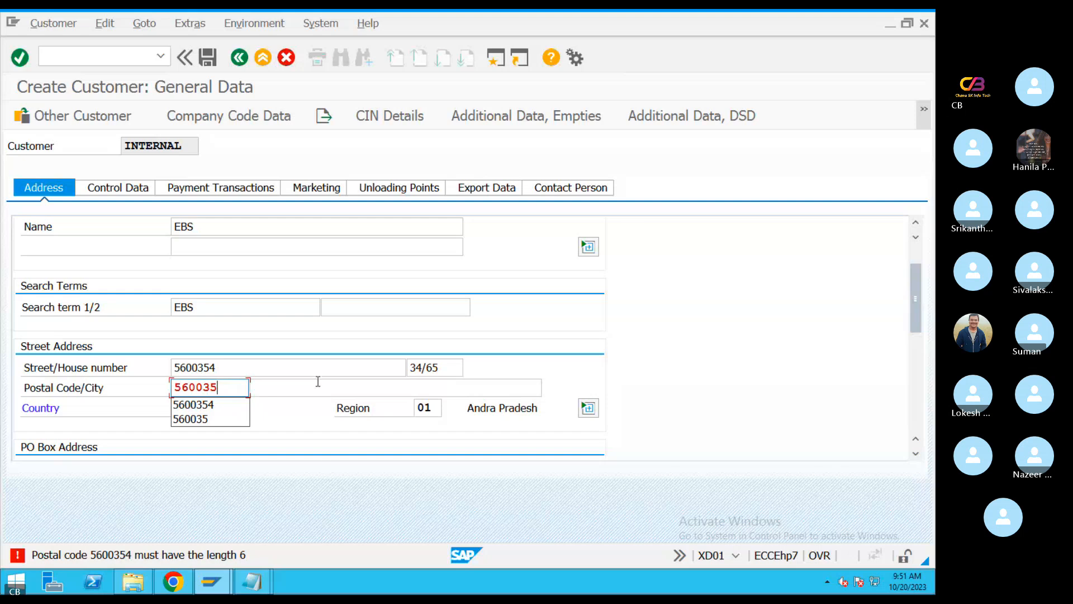
key("Return")
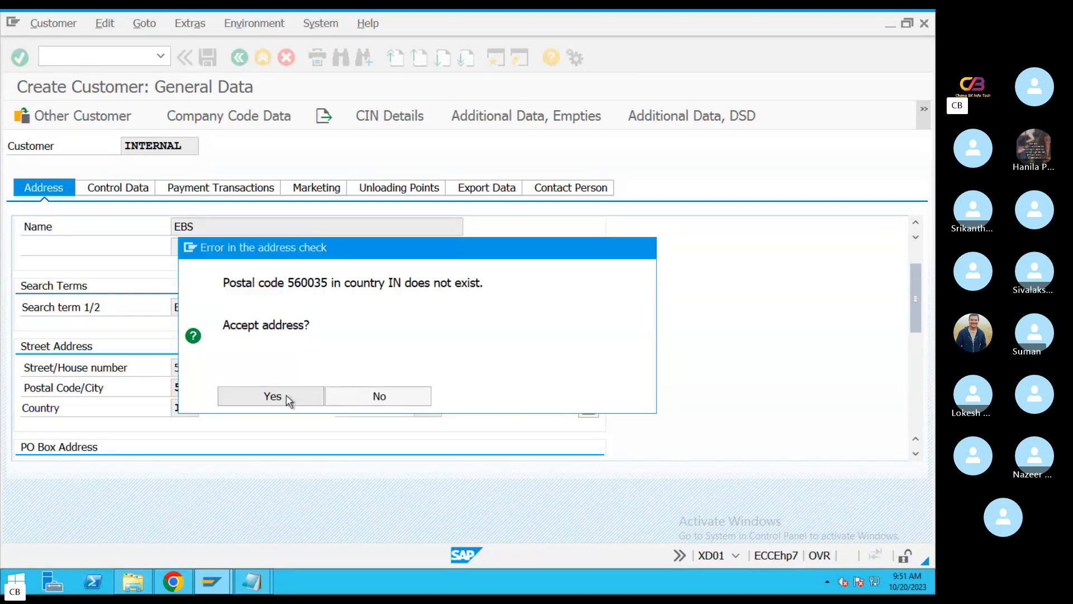
left_click(272, 396)
left_click(271, 396)
left_click(286, 398)
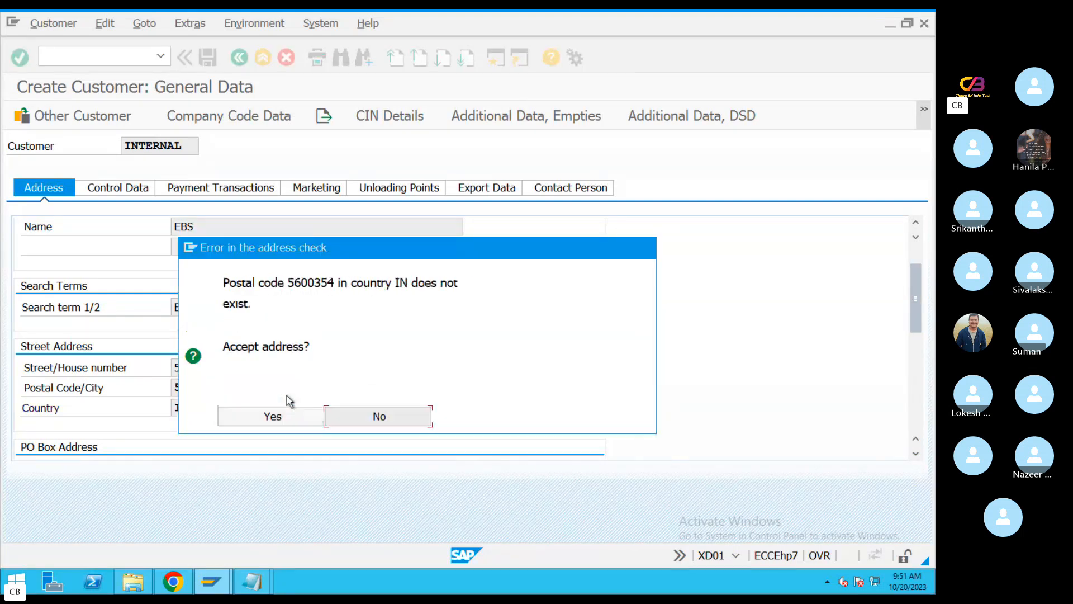
left_click(286, 399)
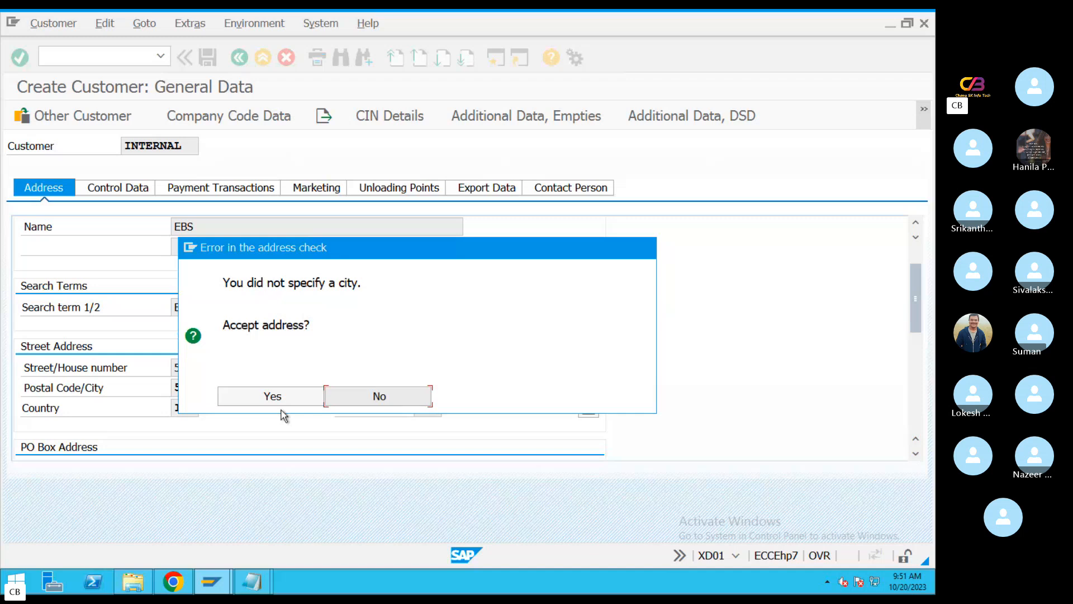
left_click(277, 397)
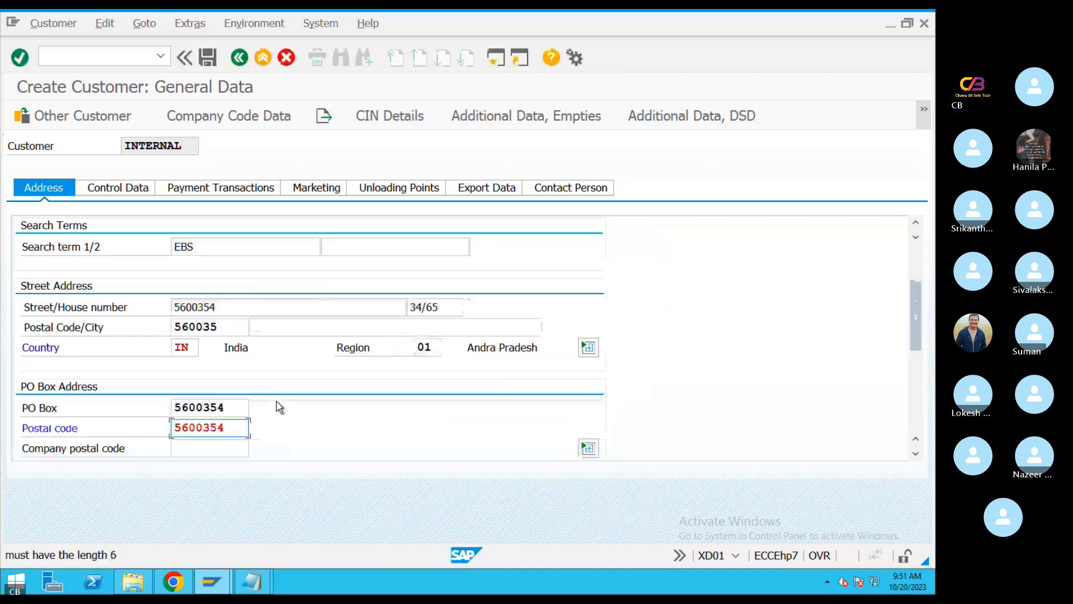
Remove the last digit from both the PO box postal code and the PO Box number, and accept the address at each check
left_click(246, 427)
key("BackSpace")
left_click(240, 407)
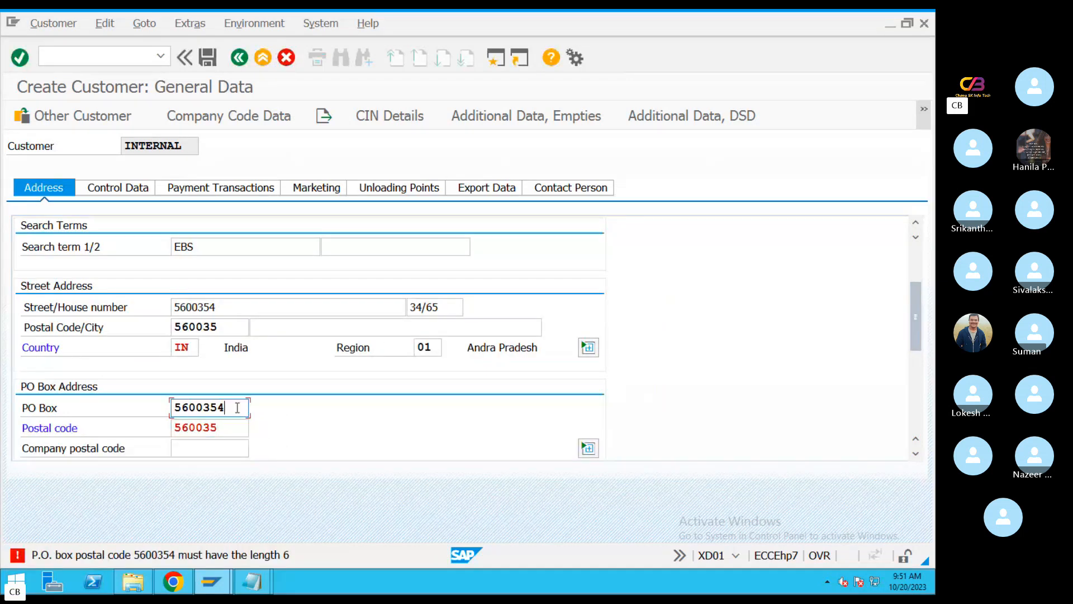
key("BackSpace")
key("Return")
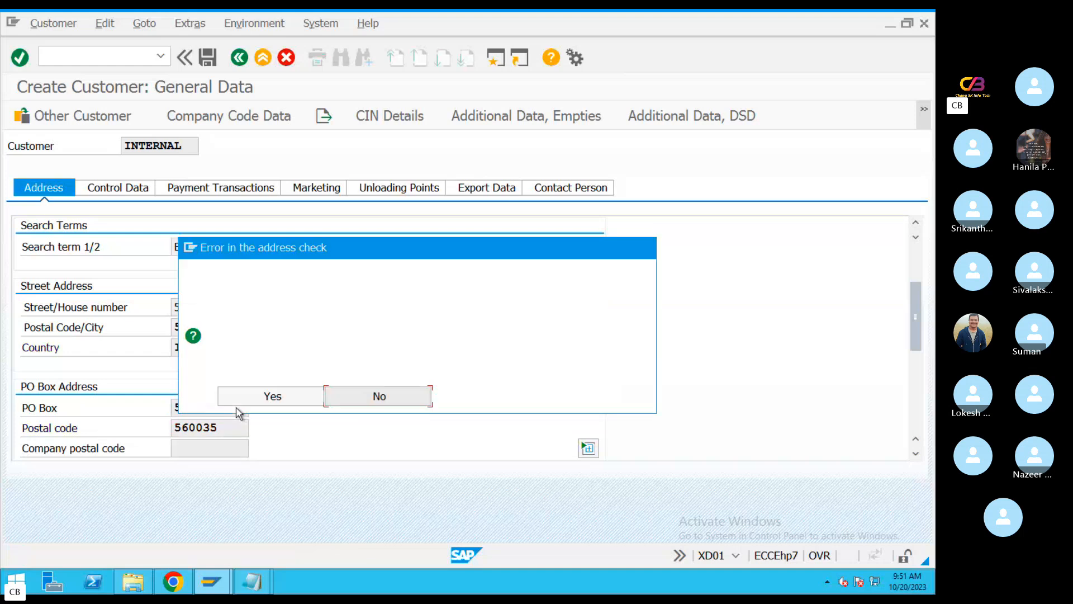
left_click(263, 399)
left_click(264, 401)
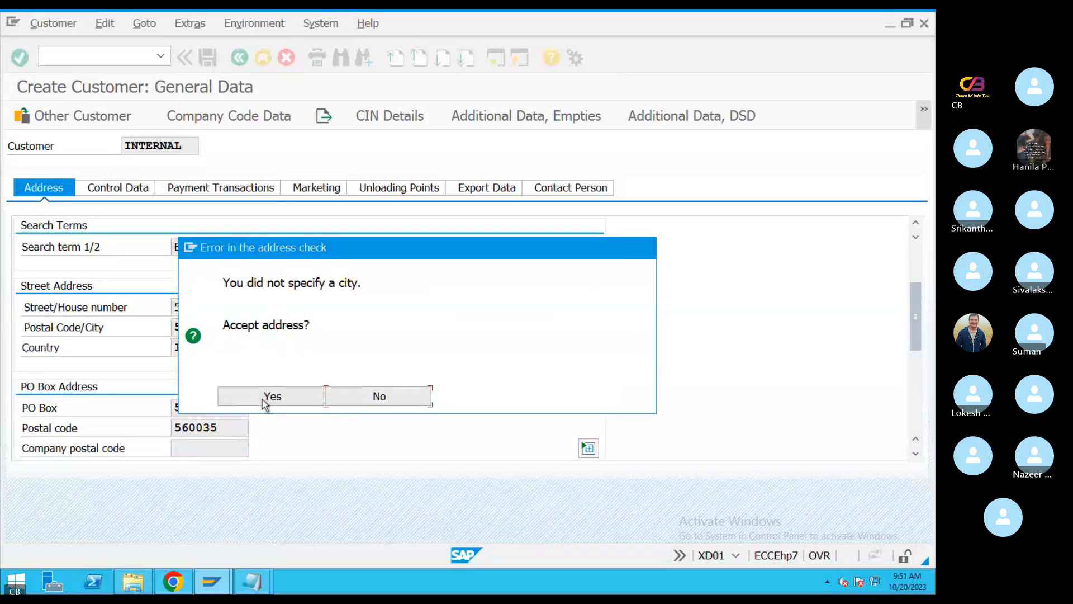
left_click(274, 401)
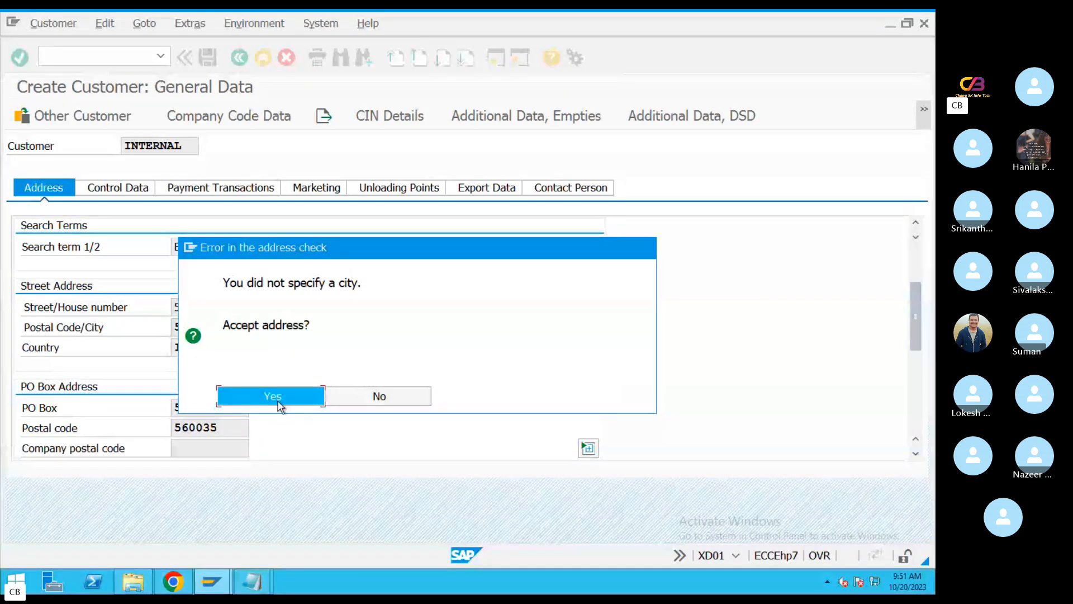
left_click(278, 399)
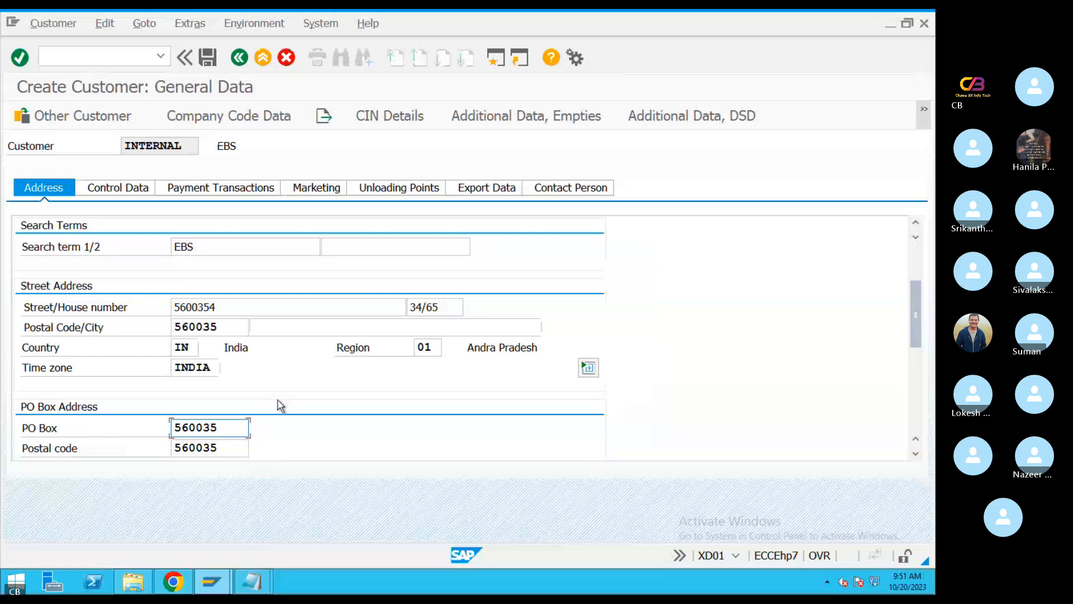
Go to the customer's company code data and set the reconciliation account to 200103 (Cust Domestic Recon)
left_click(199, 190)
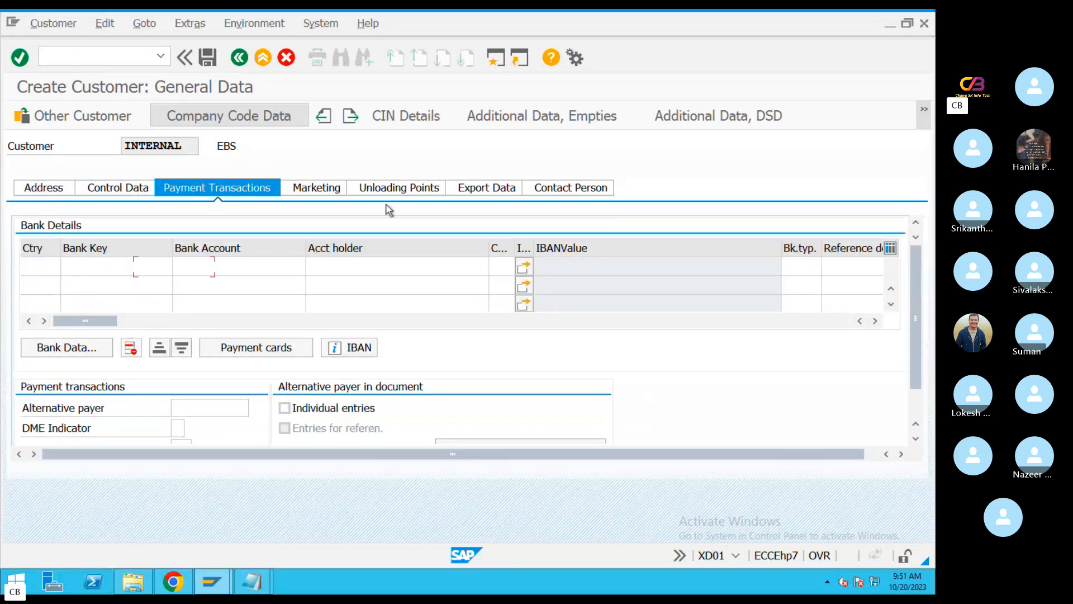
left_click(240, 124)
left_click(221, 268)
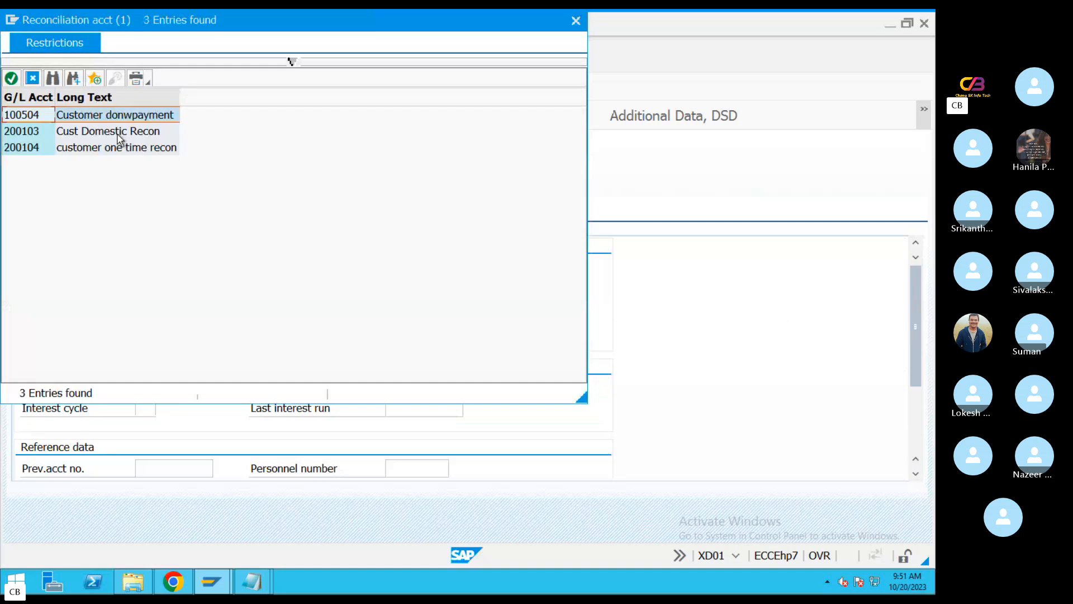
double_click(103, 134)
Set the sort key to 031 (Customer number) and the cash management group to E6 (Major customers)
left_click(407, 268)
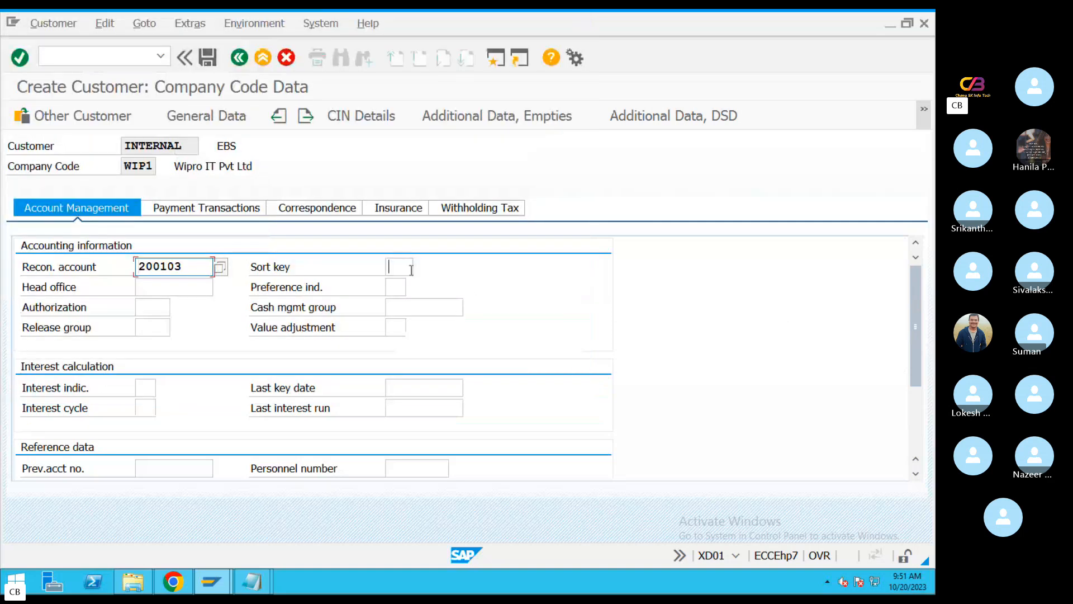
left_click(420, 267)
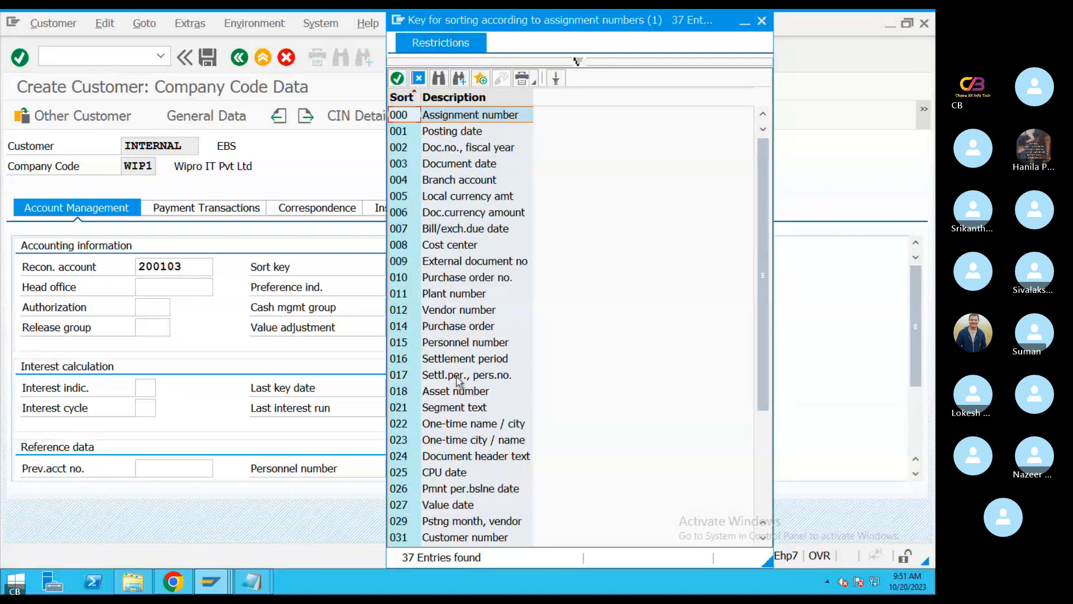
double_click(447, 537)
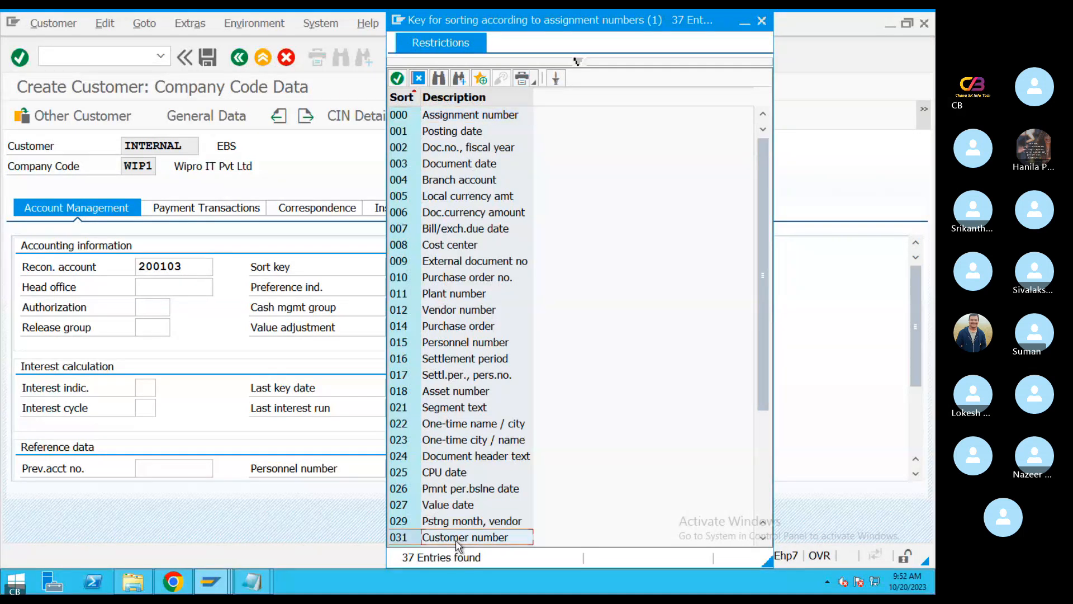
left_click(423, 312)
key("F4")
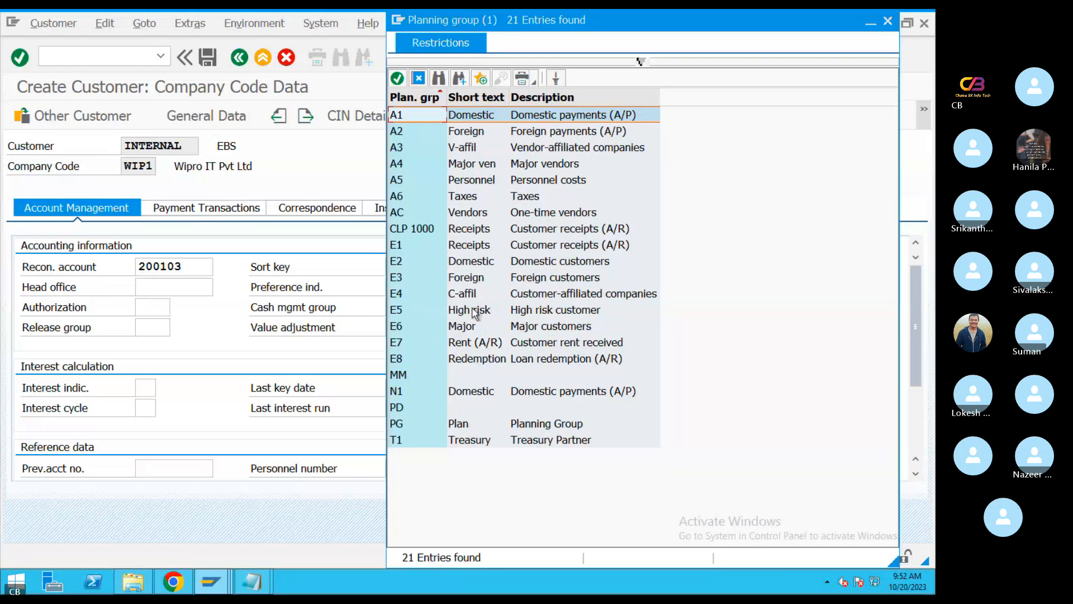
double_click(495, 329)
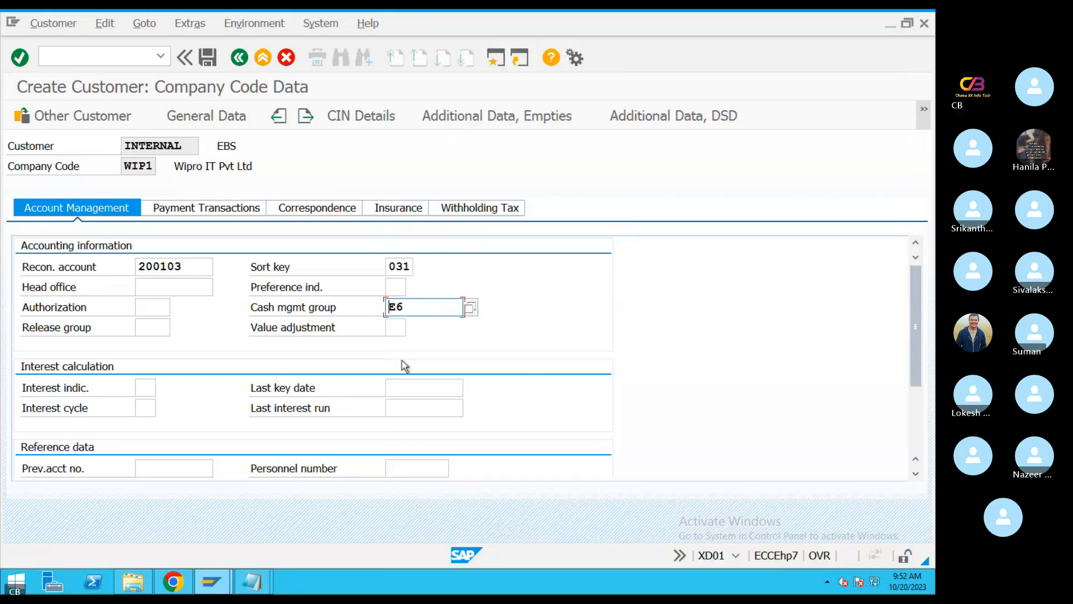
key("Return")
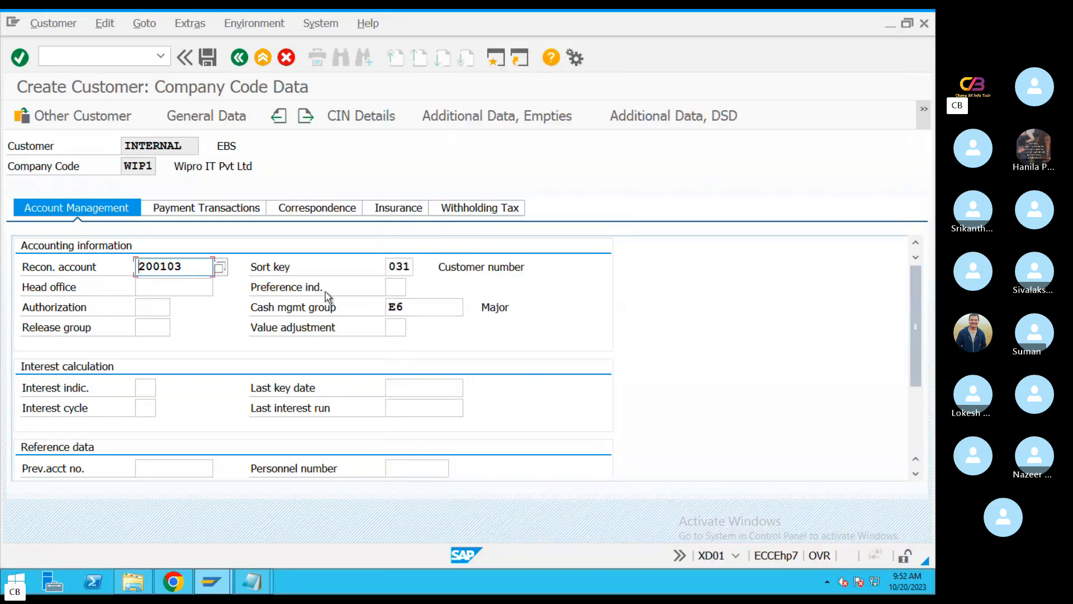
Set the customer's terms of payment to 0001 (Payable immediately Due net) and save the new customer
left_click(206, 208)
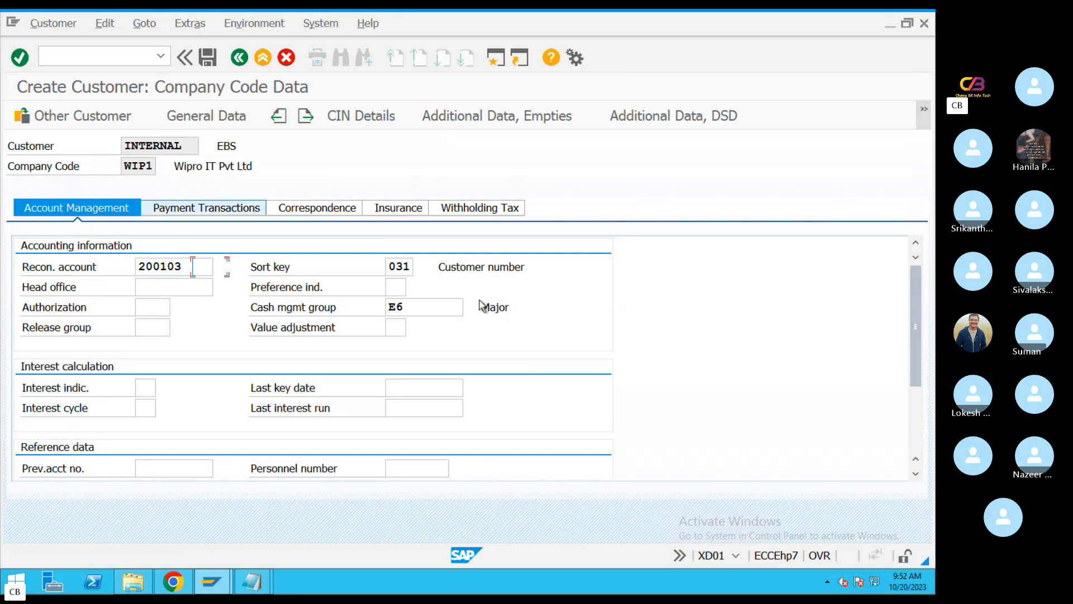
left_click(235, 268)
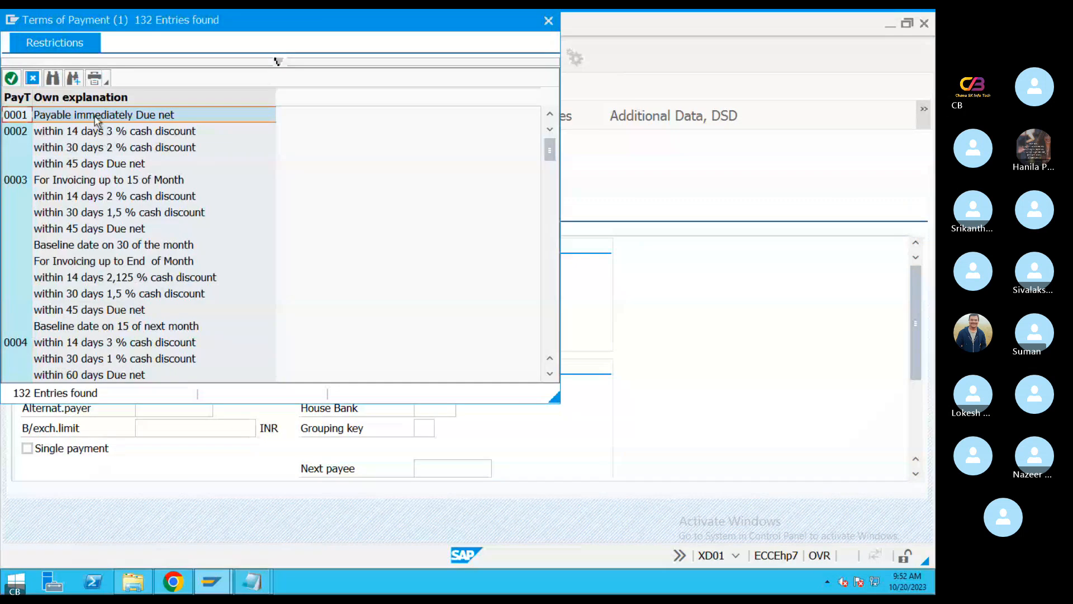
double_click(94, 118)
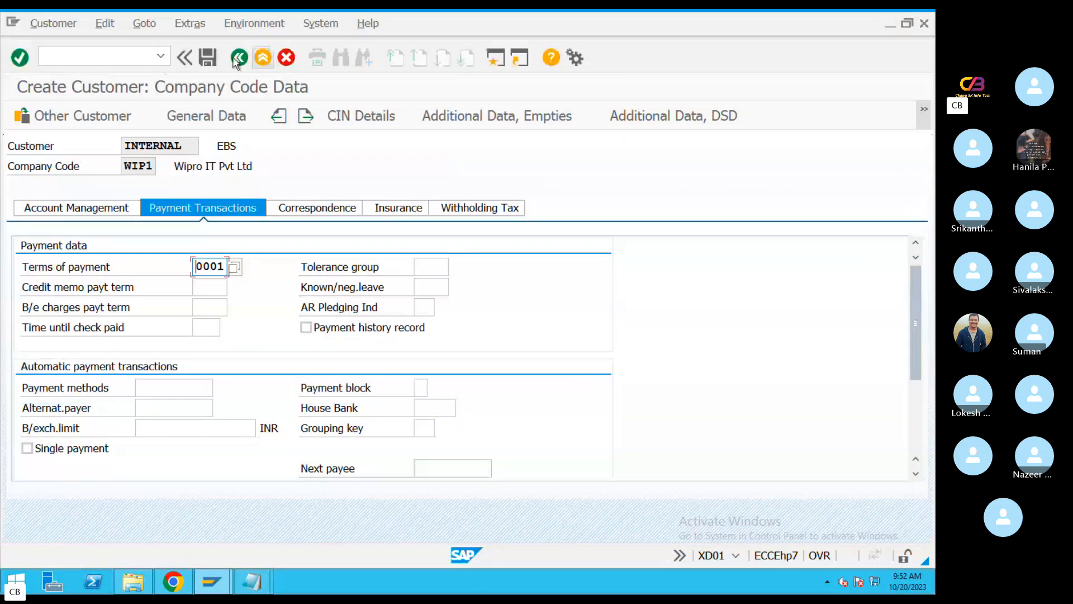
left_click(237, 58)
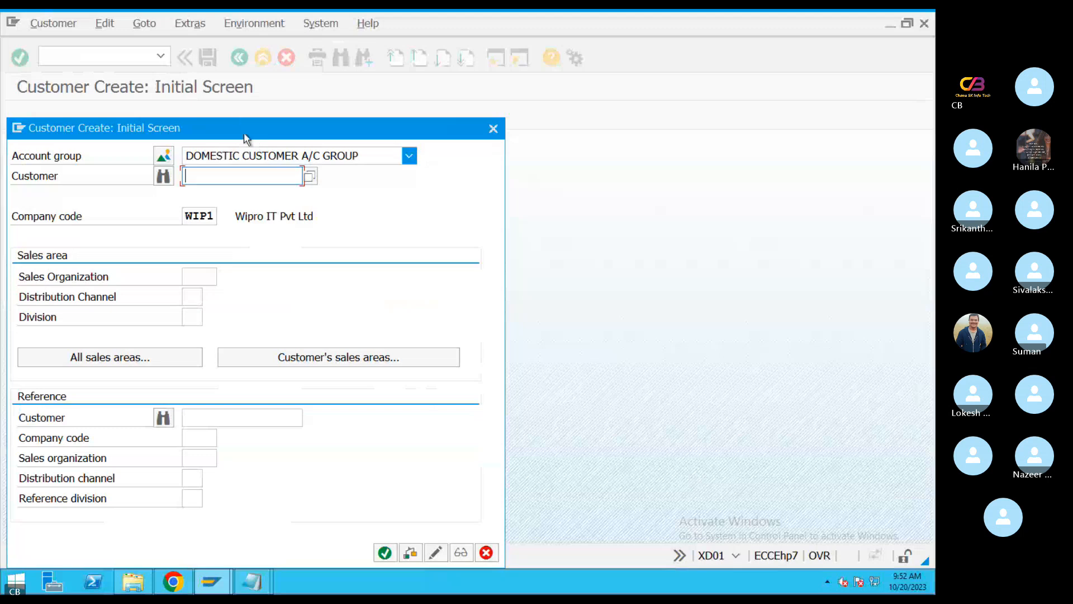
left_click_drag(244, 134, 557, 87)
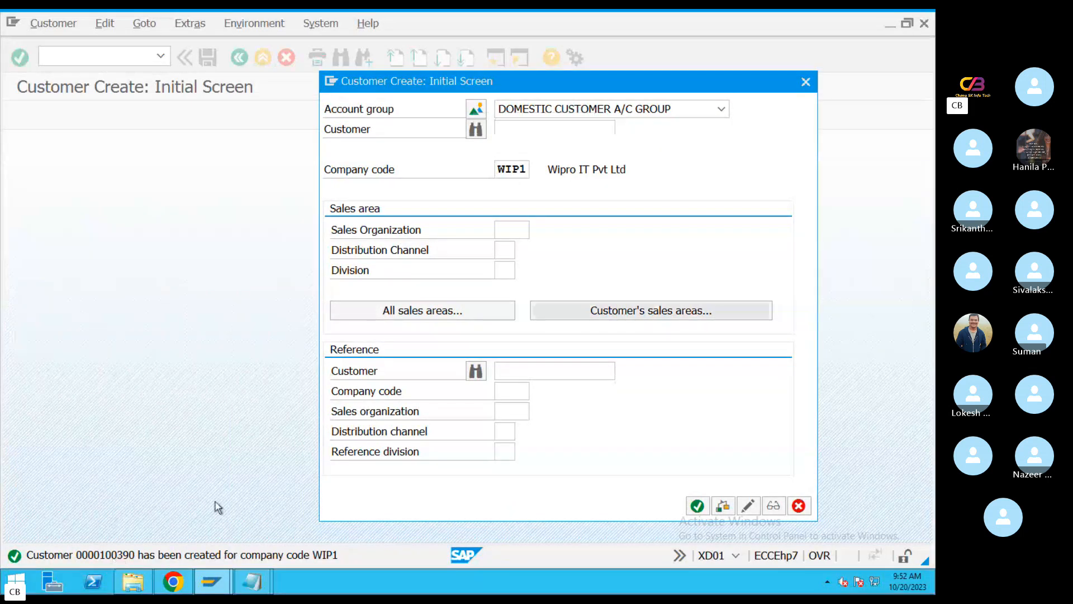
Leave customer creation and open the customer invoice entry transaction FB70
left_click(806, 82)
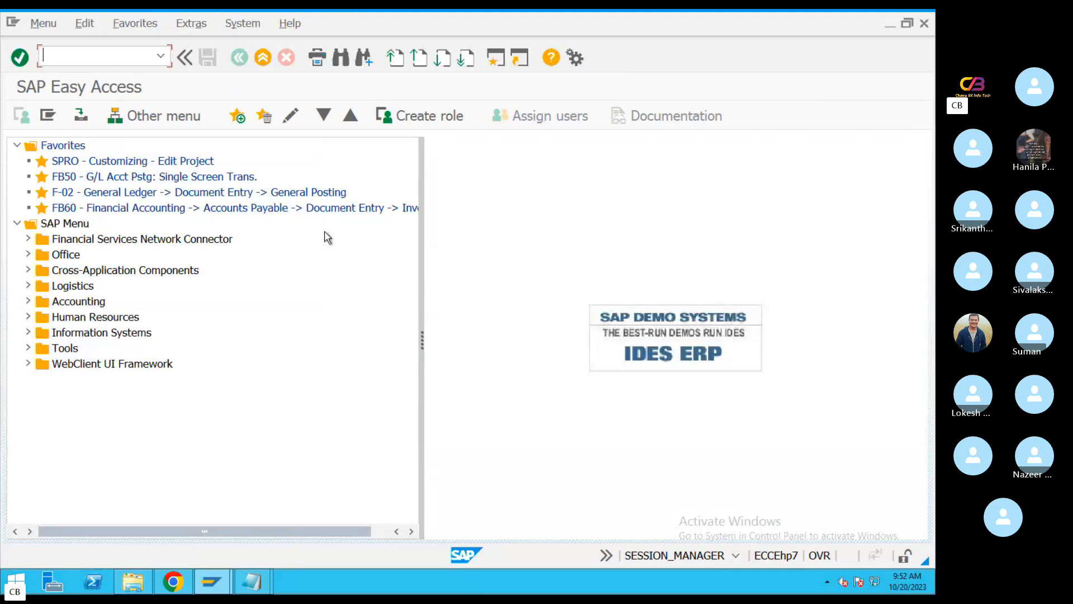
type("FB70")
key("Return")
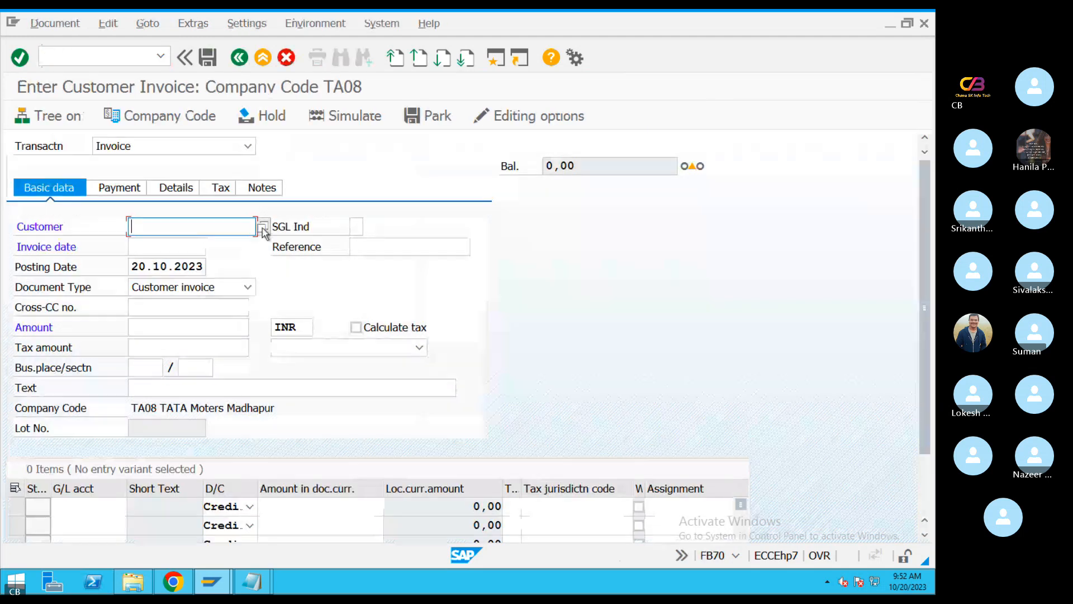
key("F4")
left_click(676, 555)
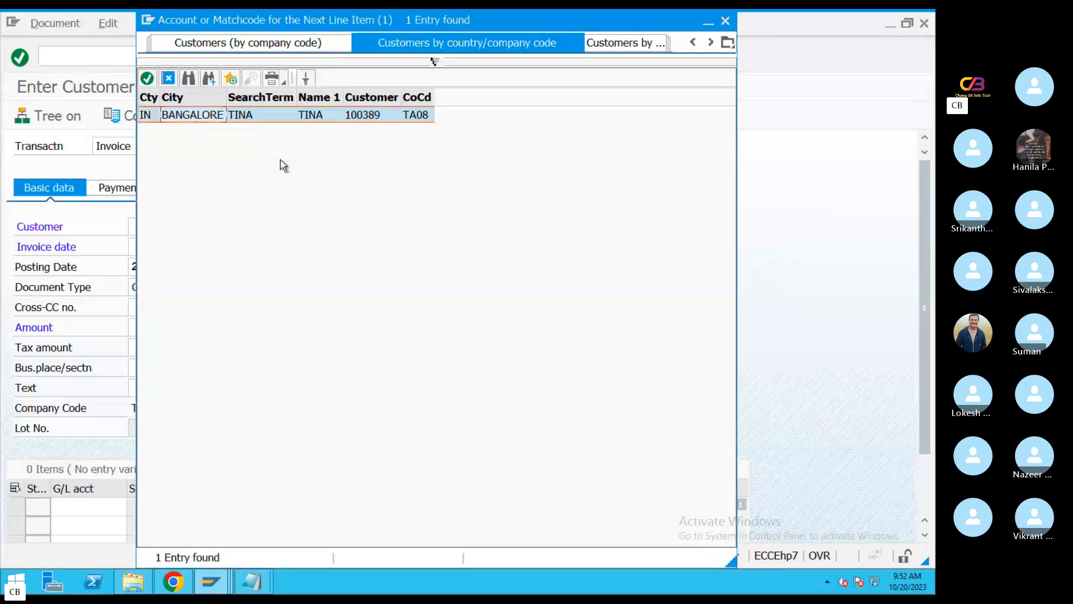
left_click(725, 22)
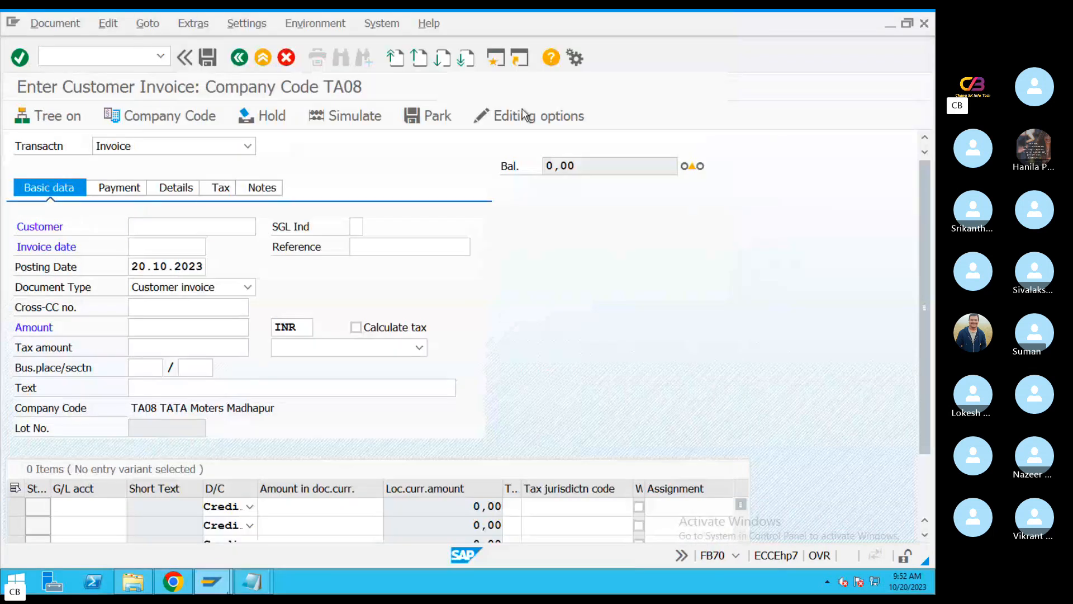
Change the company code for invoice entry to WIP1
left_click(182, 117)
left_click_drag(238, 358, 142, 368)
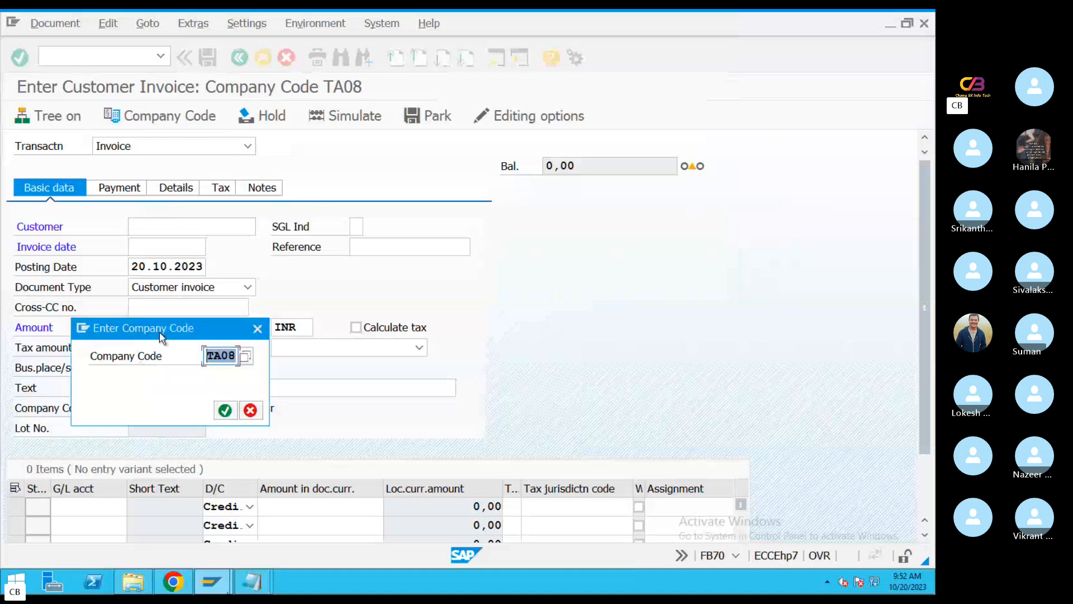
type("WIP1")
key("Return")
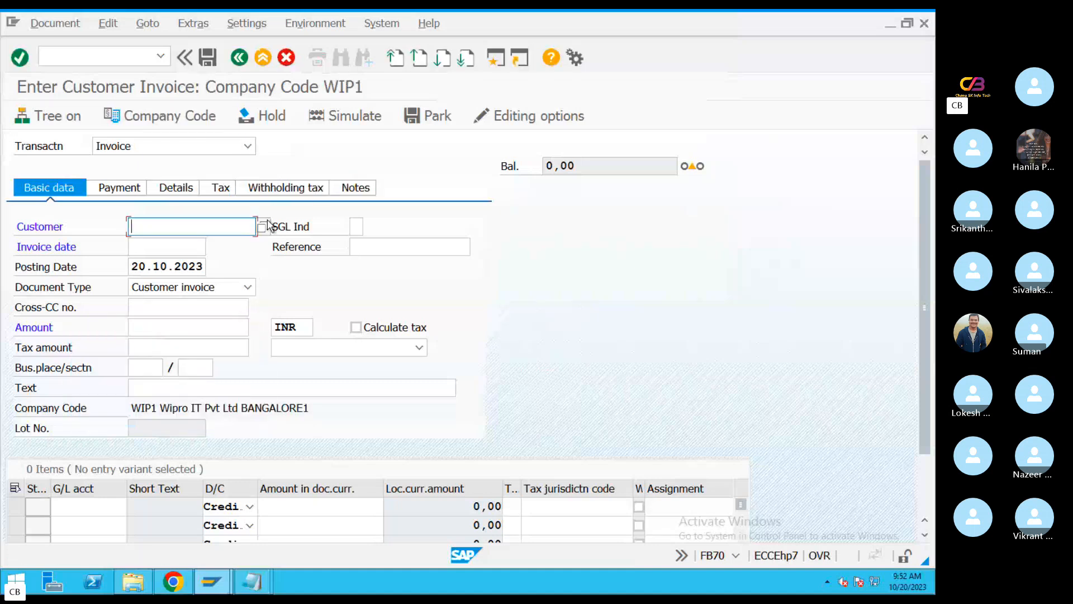
Look up the customers in country IN for company code WIP1 and choose EBS as the invoice customer
left_click(262, 226)
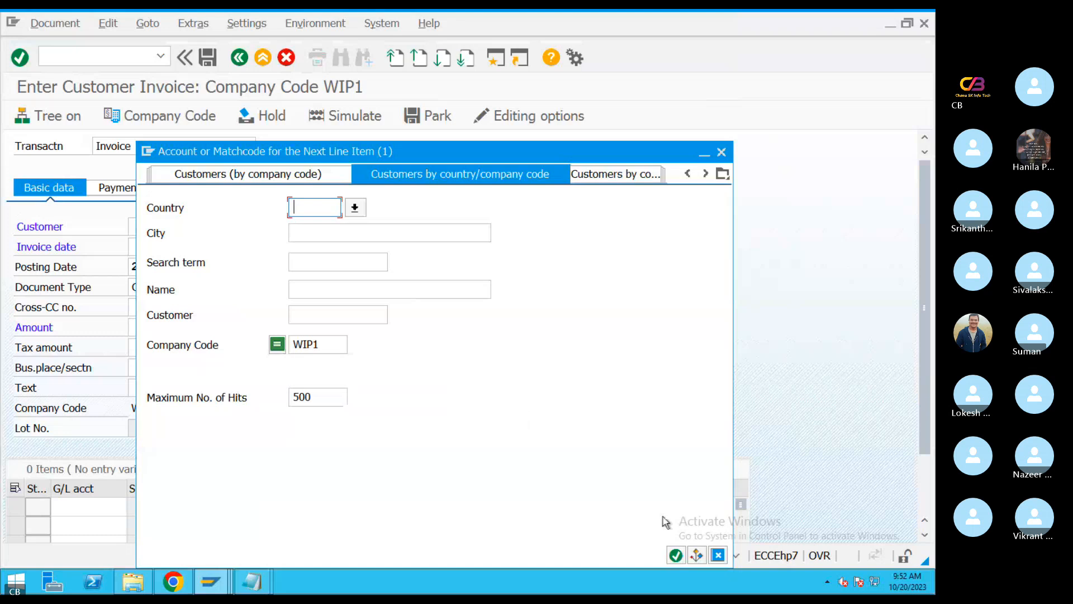
type("IN")
left_click(676, 555)
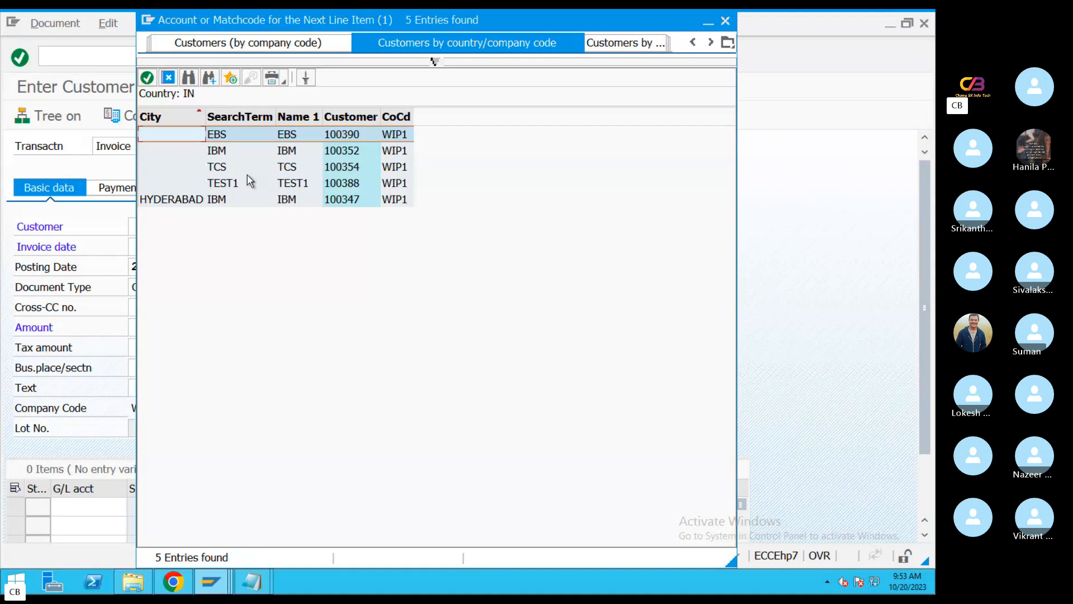
double_click(243, 140)
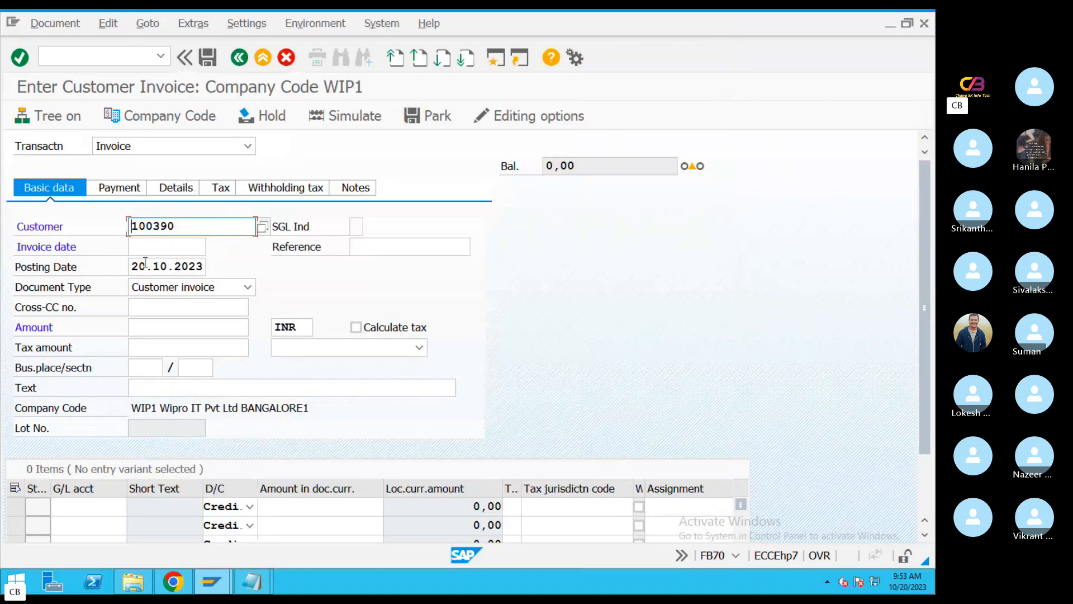
Set both the invoice date and the posting date to 19.10.2023 and enter REF4343434 as the reference
left_click(137, 246)
left_click(212, 246)
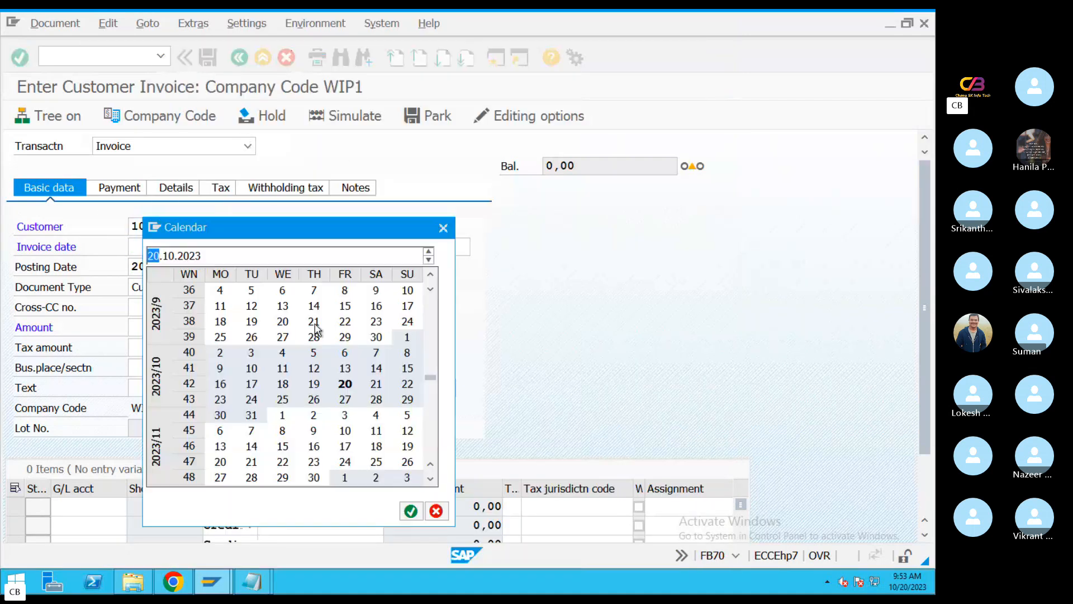
double_click(314, 385)
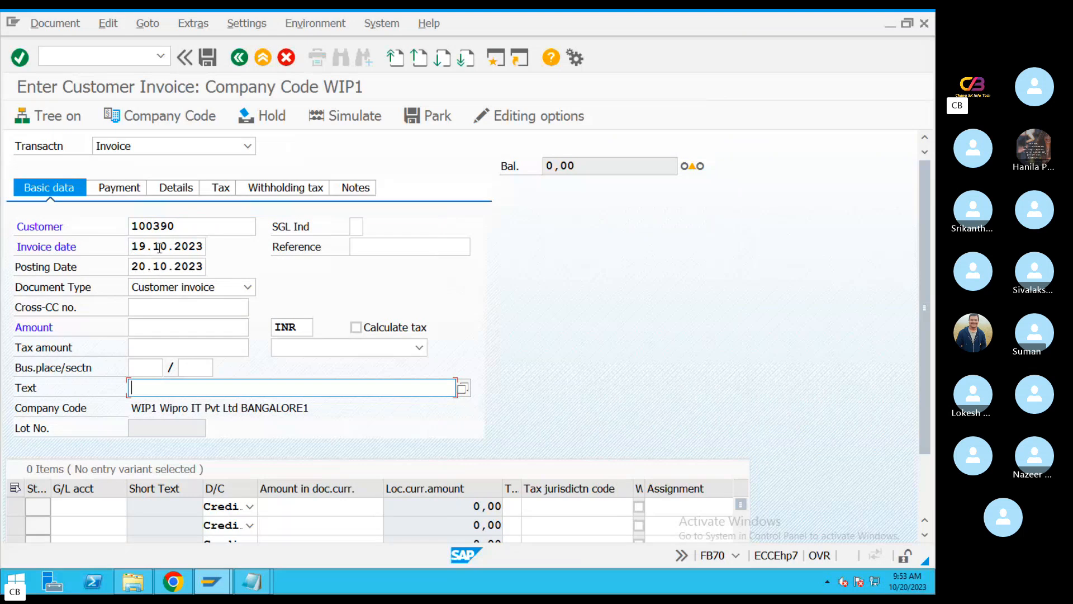
left_click(159, 248)
key("ctrl+c")
left_click(135, 267)
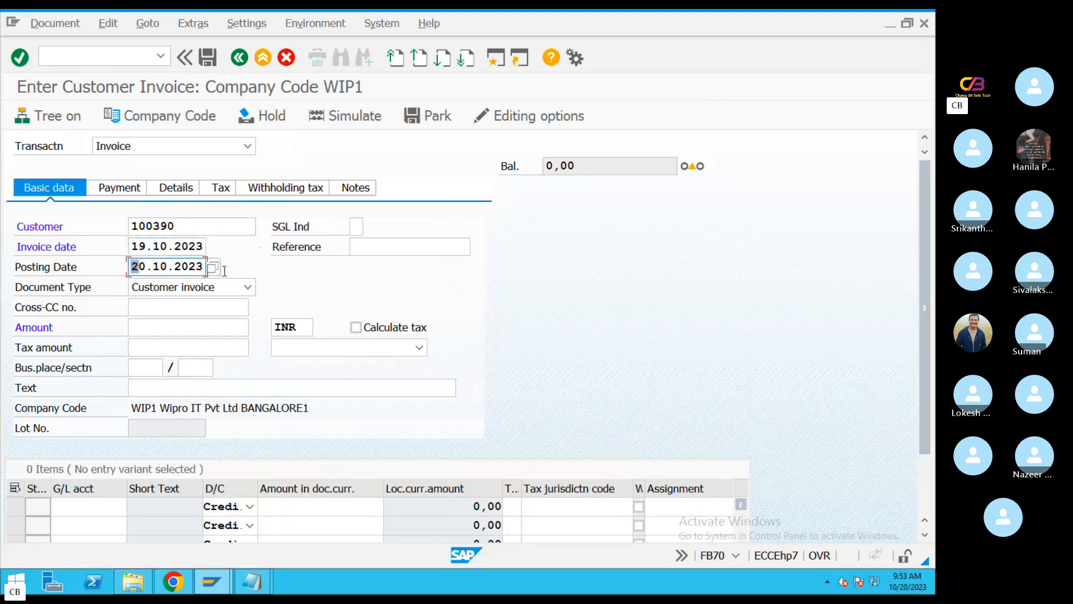
key("ctrl+v")
left_click(369, 246)
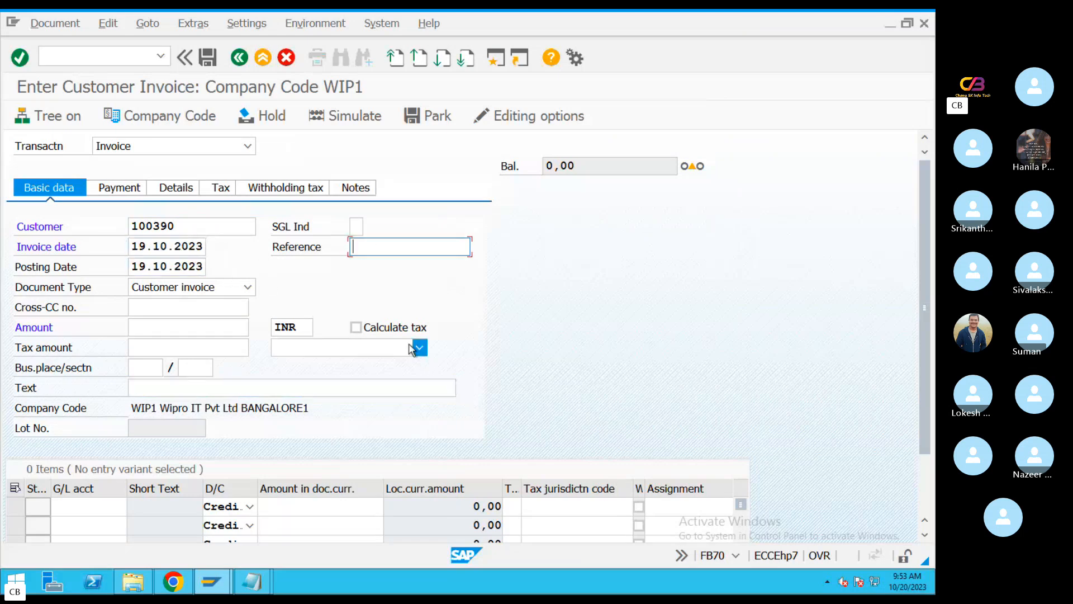
type("REF4343434")
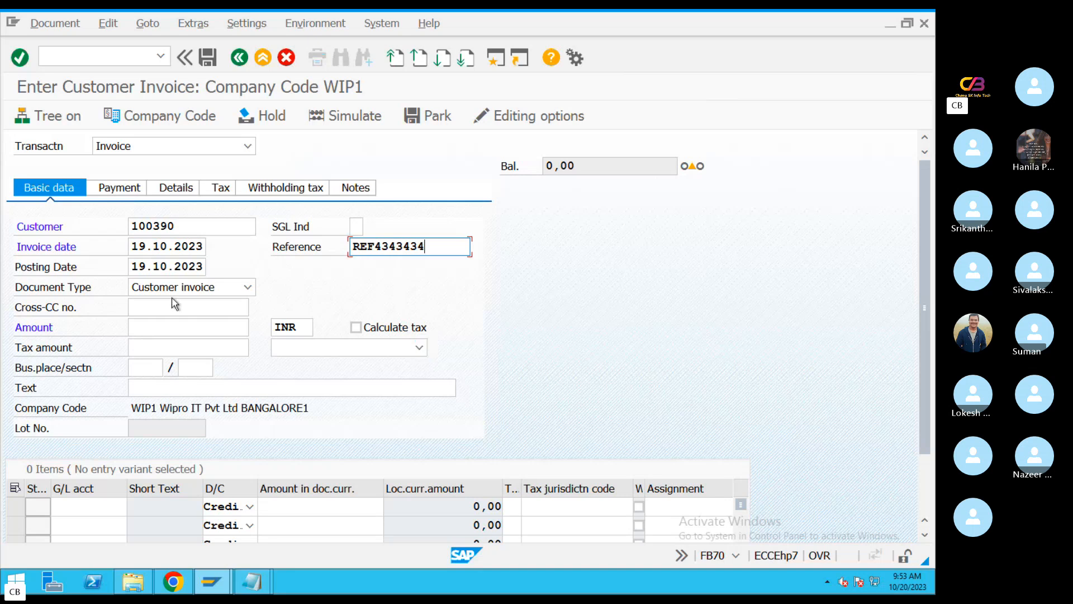
Set the customer invoice amount to 25000 INR
left_click(140, 328)
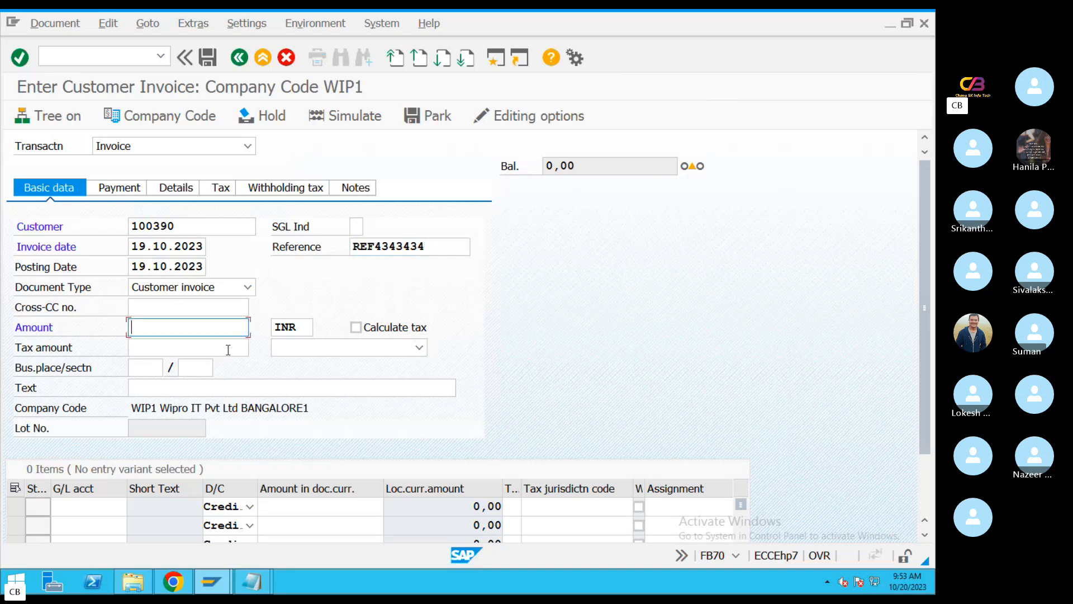
type("25000")
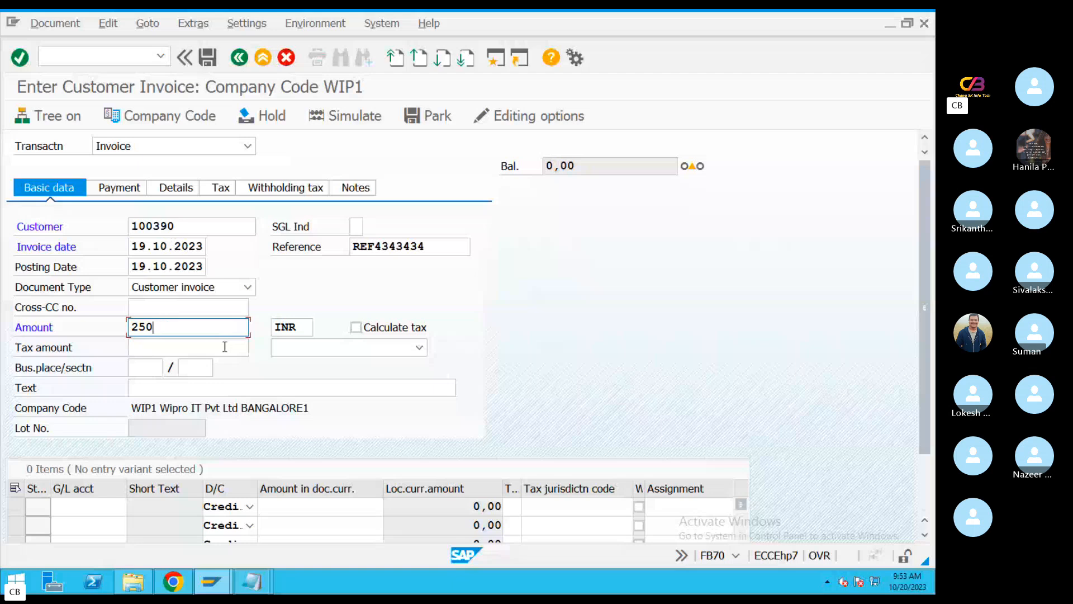
key("BackSpace")
key("BackSpace")
type("50000")
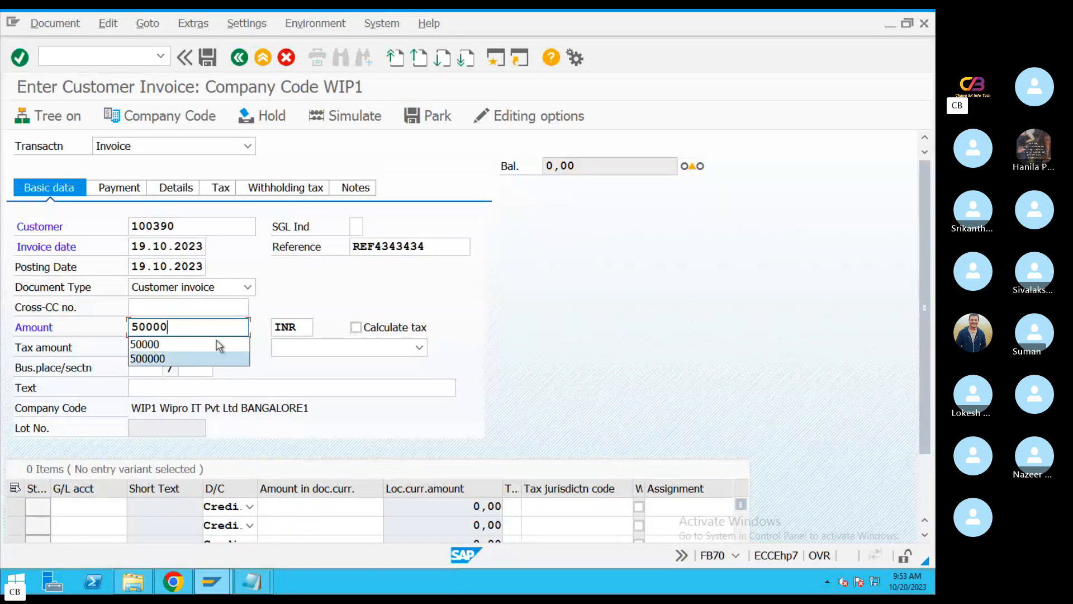
key("BackSpace")
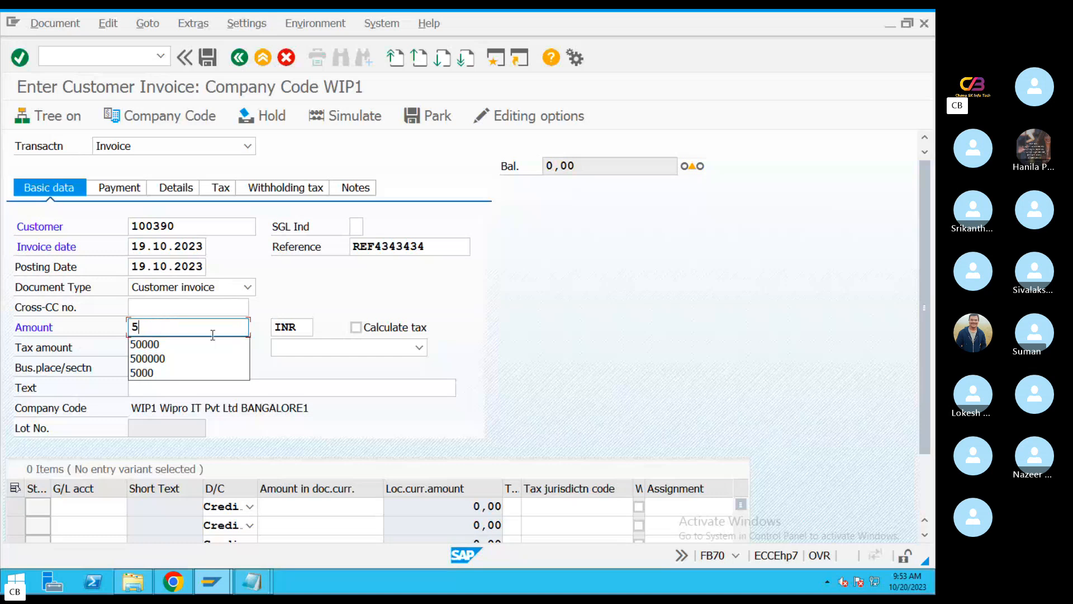
key("BackSpace")
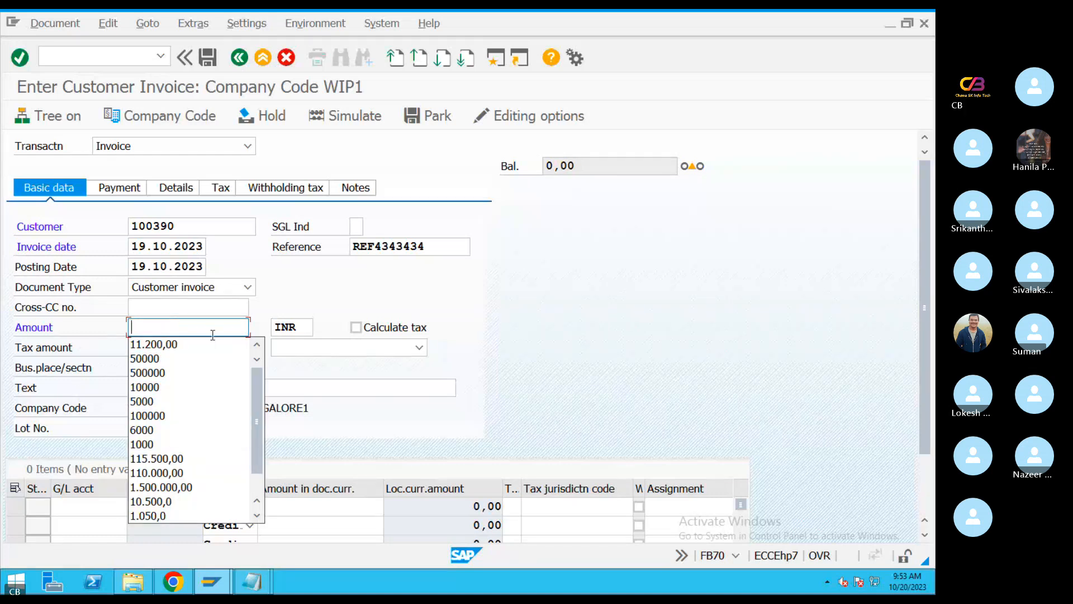
type("6")
key("BackSpace")
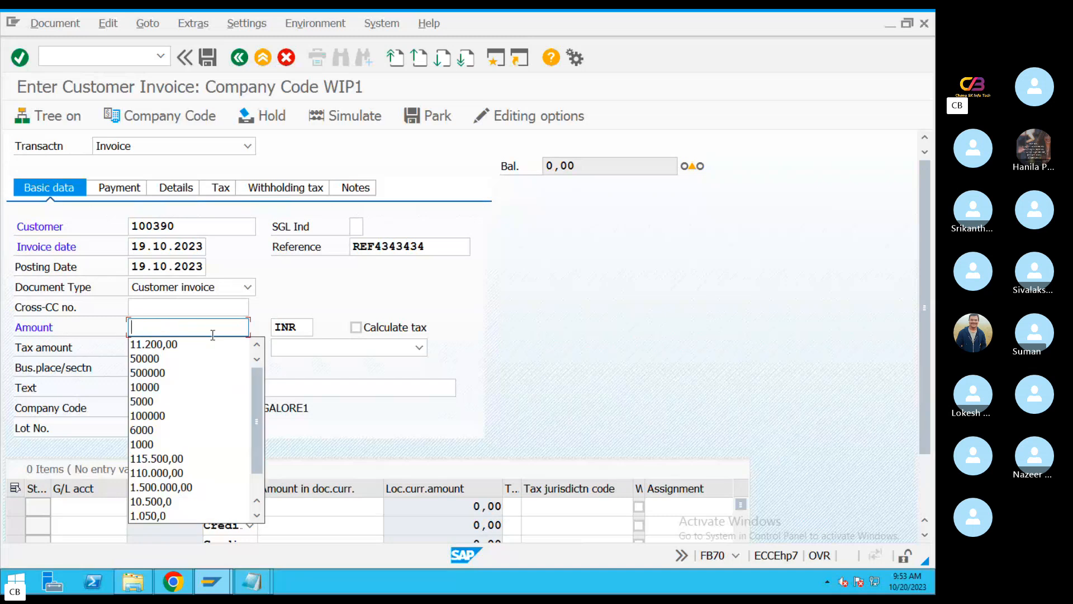
type("25000")
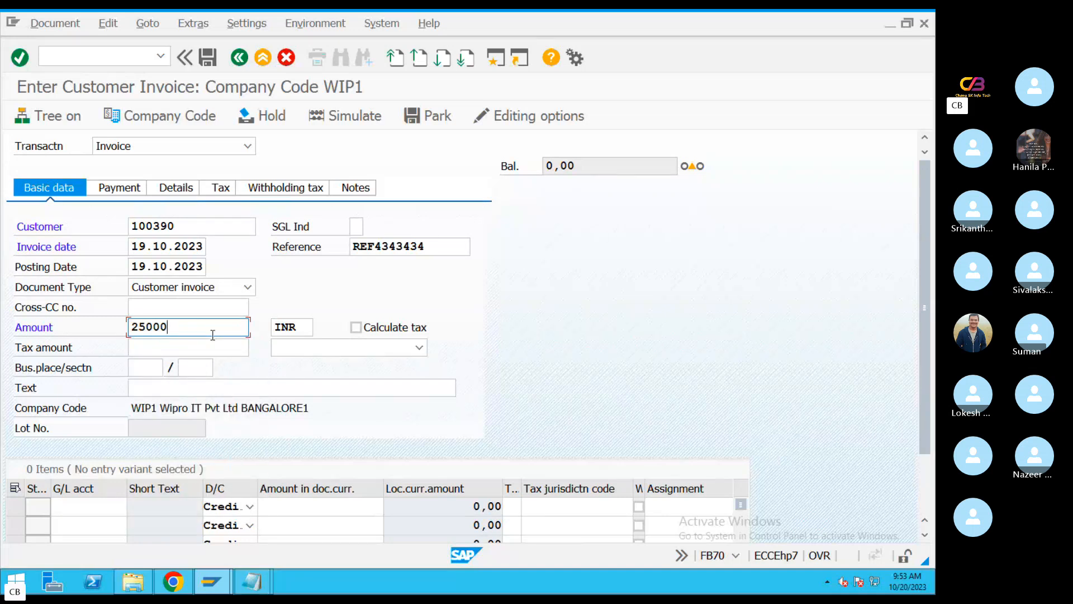
Enter "Credit Sales" as the text in the invoice's basic data
left_click(196, 388)
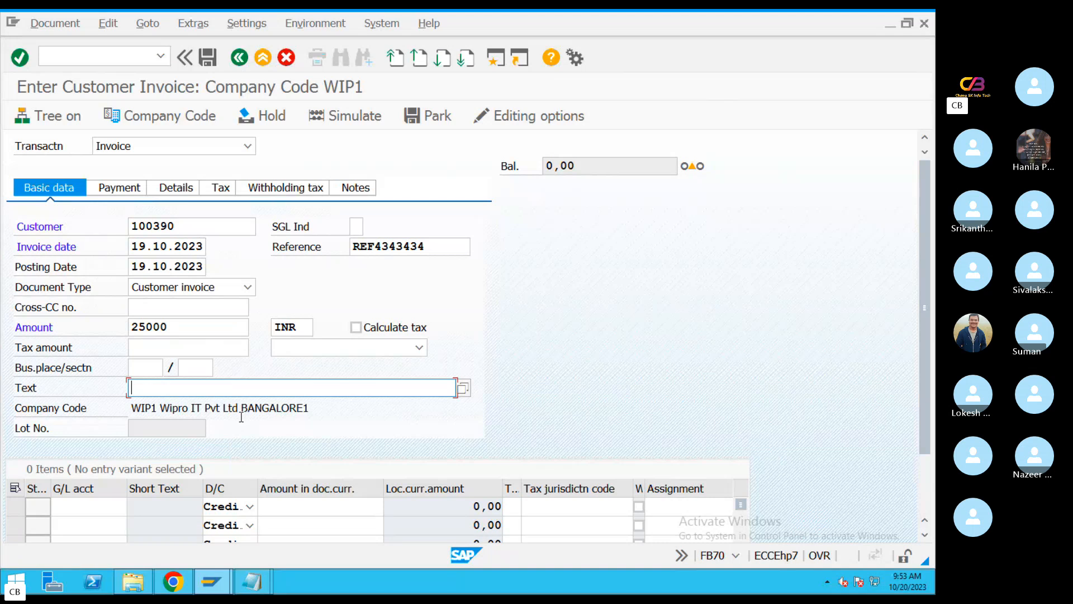
type("Credi")
left_click(243, 419)
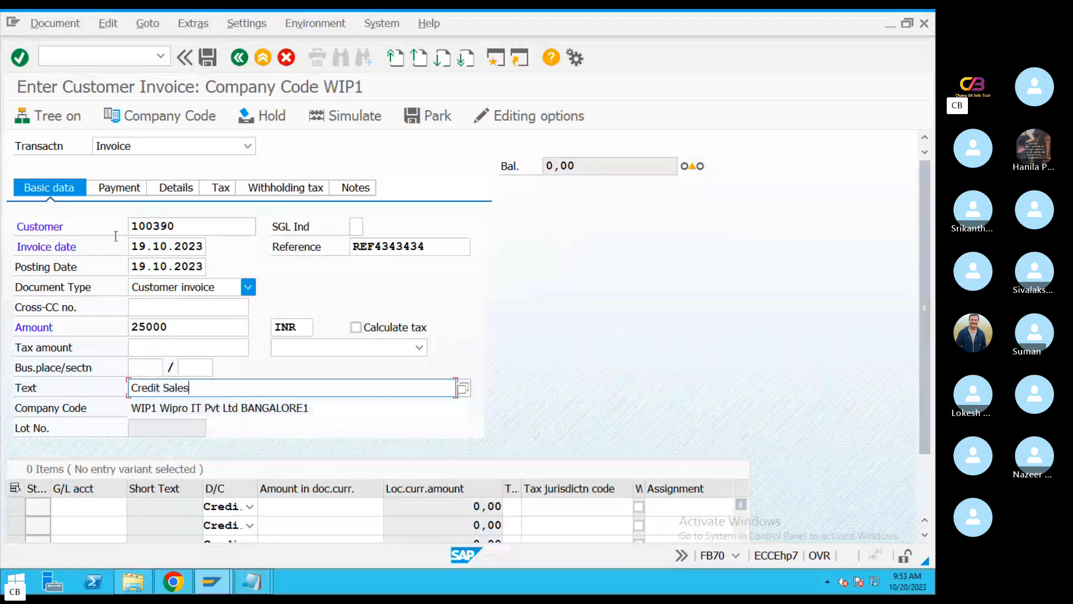
Find the Sales GL account by searching for "sales" and assign 300000 to the first line item
left_click(83, 506)
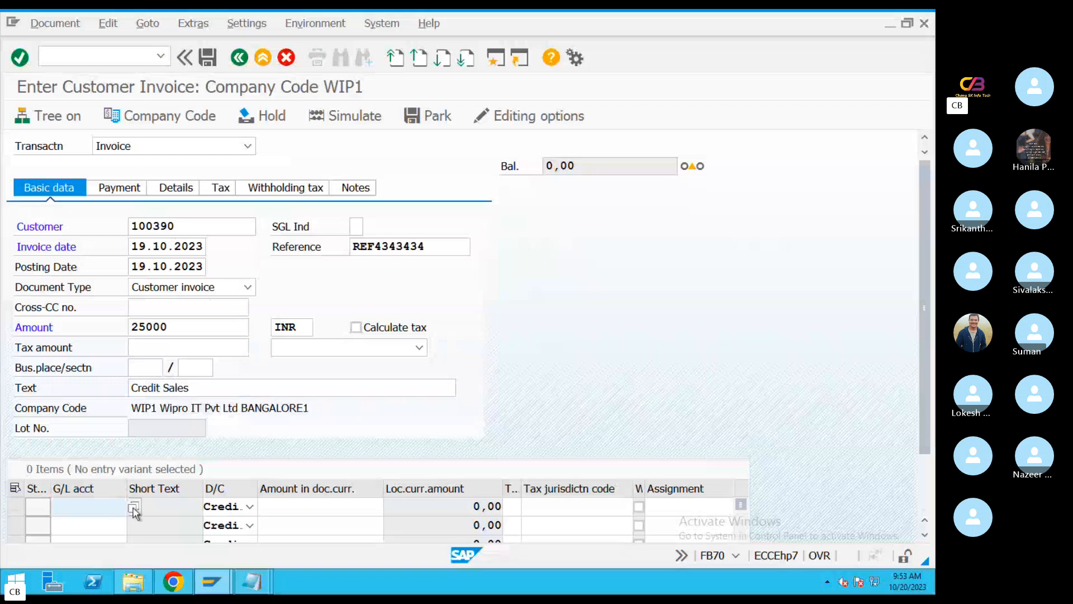
left_click(134, 507)
left_click(555, 555)
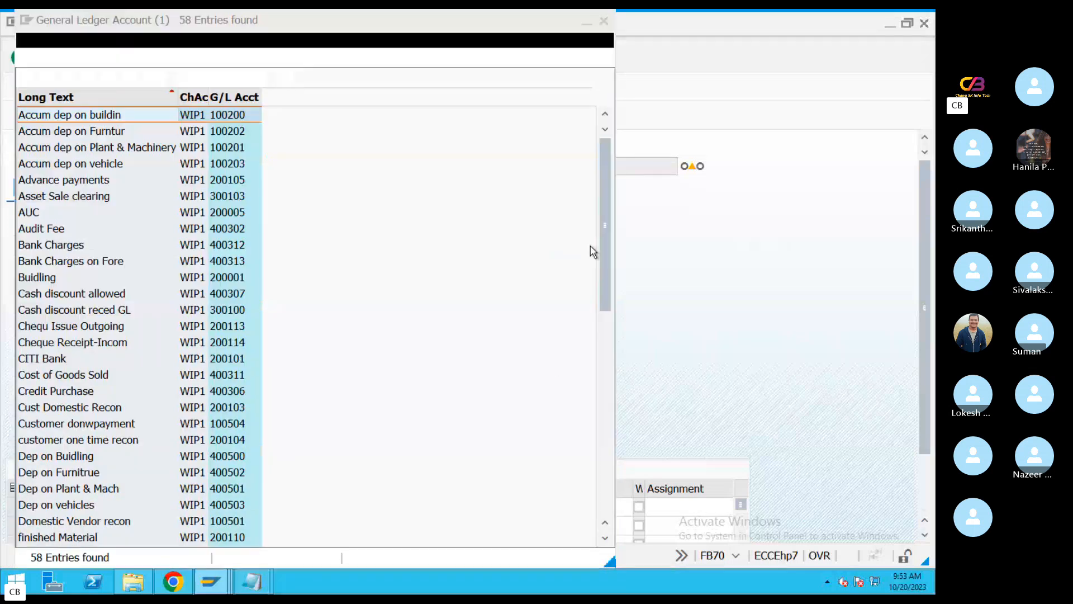
key("ctrl+f")
type("sales")
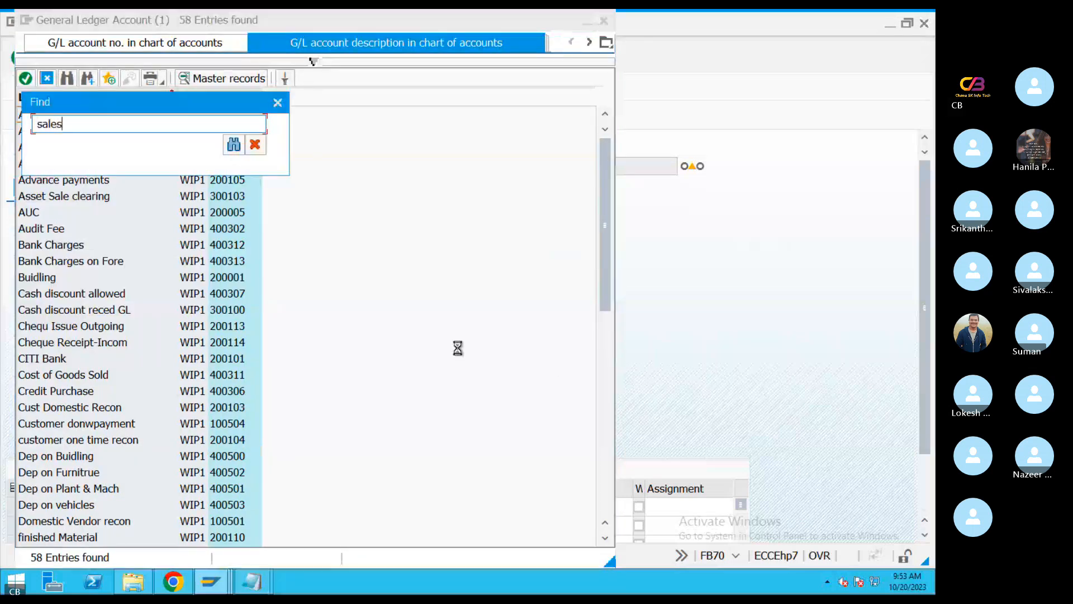
key("Return")
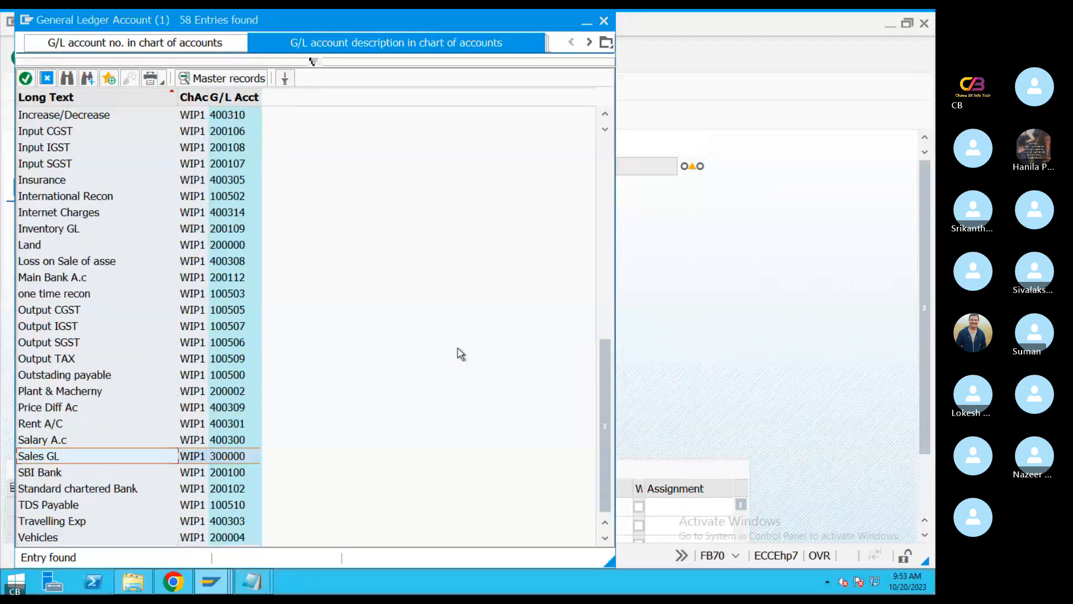
double_click(68, 457)
Enter * as the line item's amount in document currency and "sales" as its text
left_click(301, 510)
type("*")
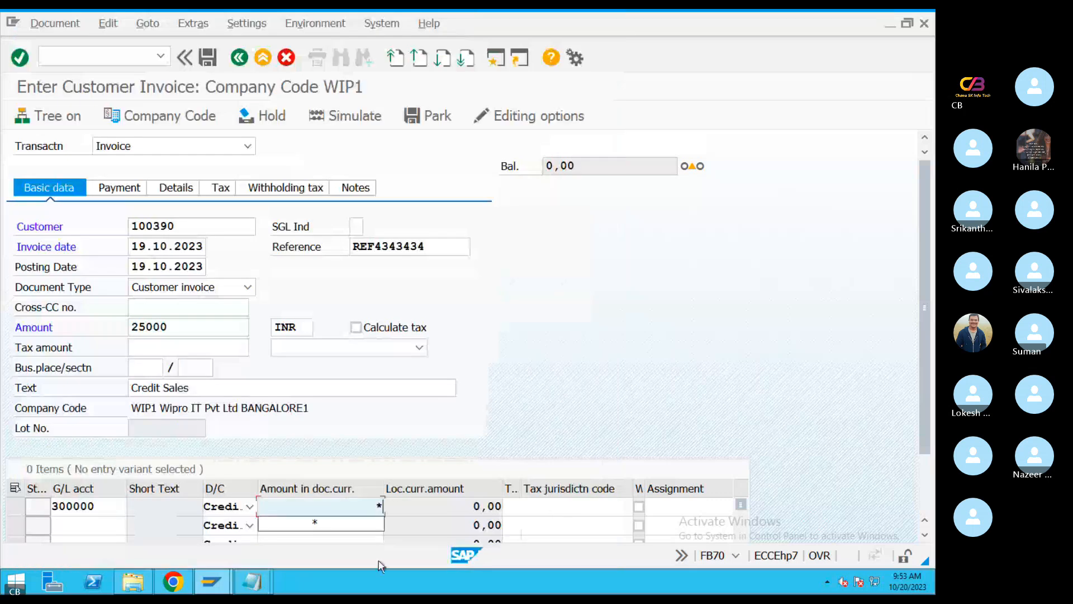
key("Tab")
key("Tab")
key("Tab")
key("Tab")
key("Tab")
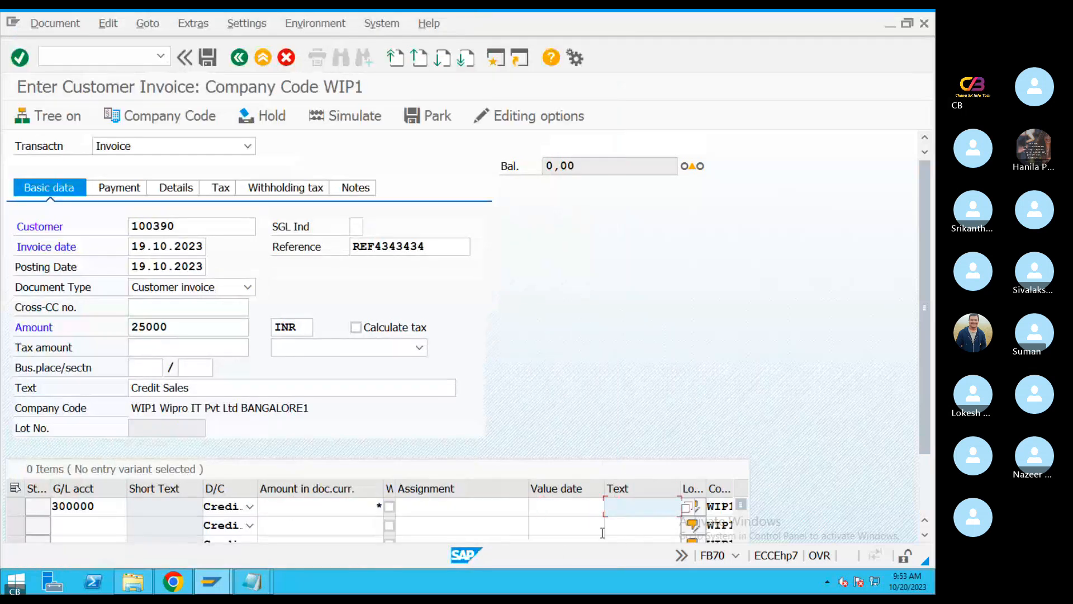
type("sales")
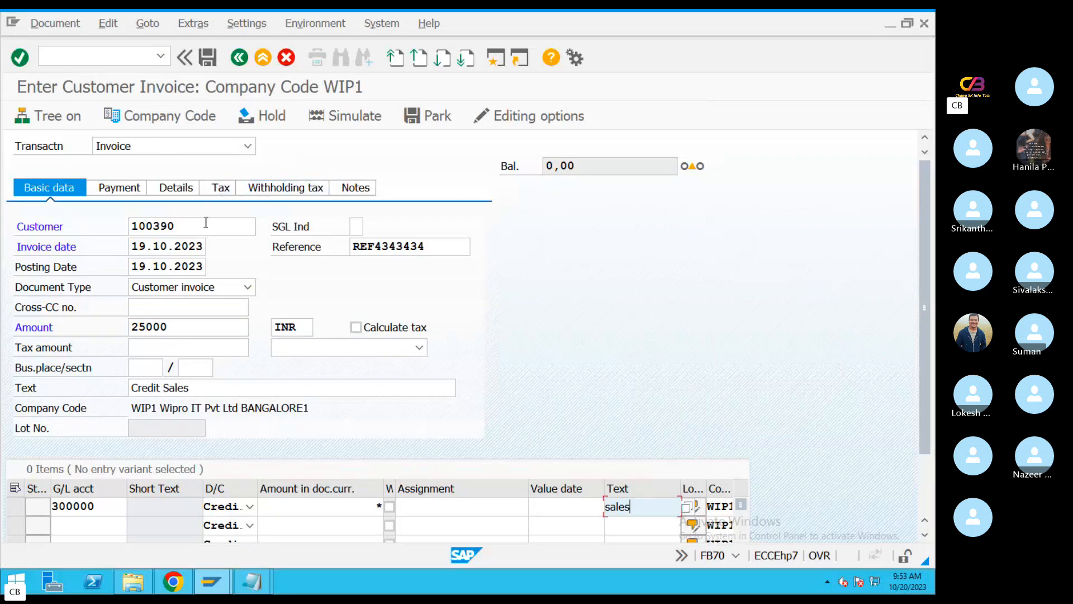
key("Tab")
key("Tab")
key("Tab")
key("Tab")
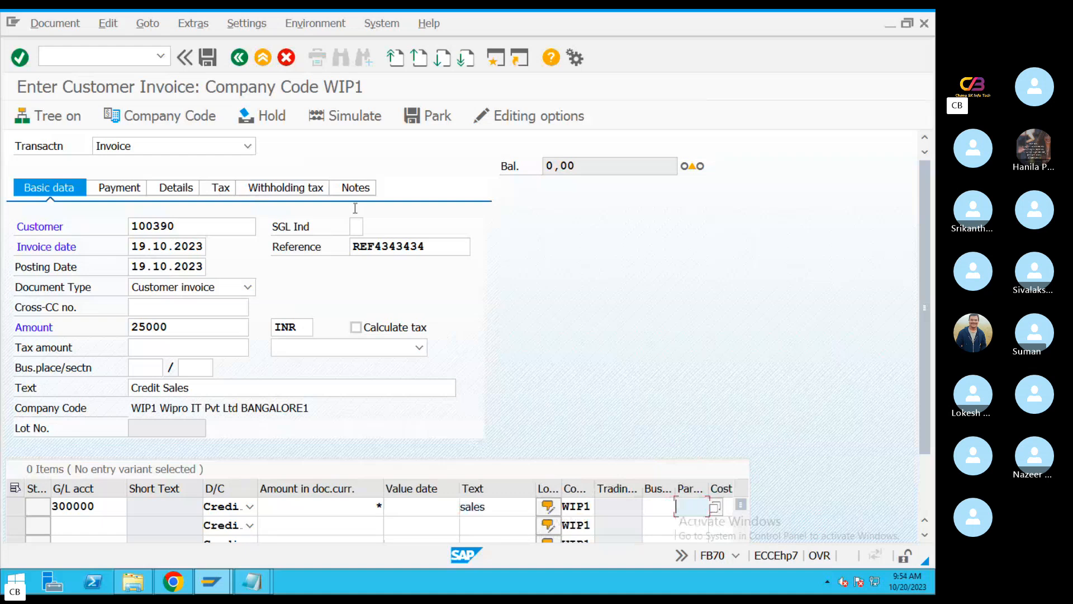
Simulate the customer invoice and post the document
left_click(343, 114)
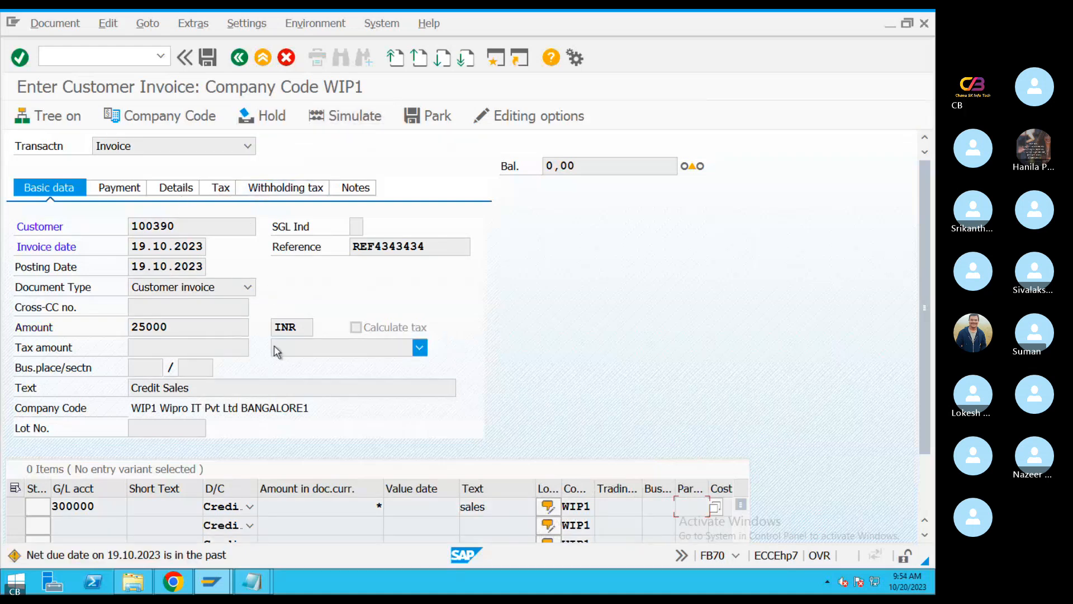
left_click(475, 509)
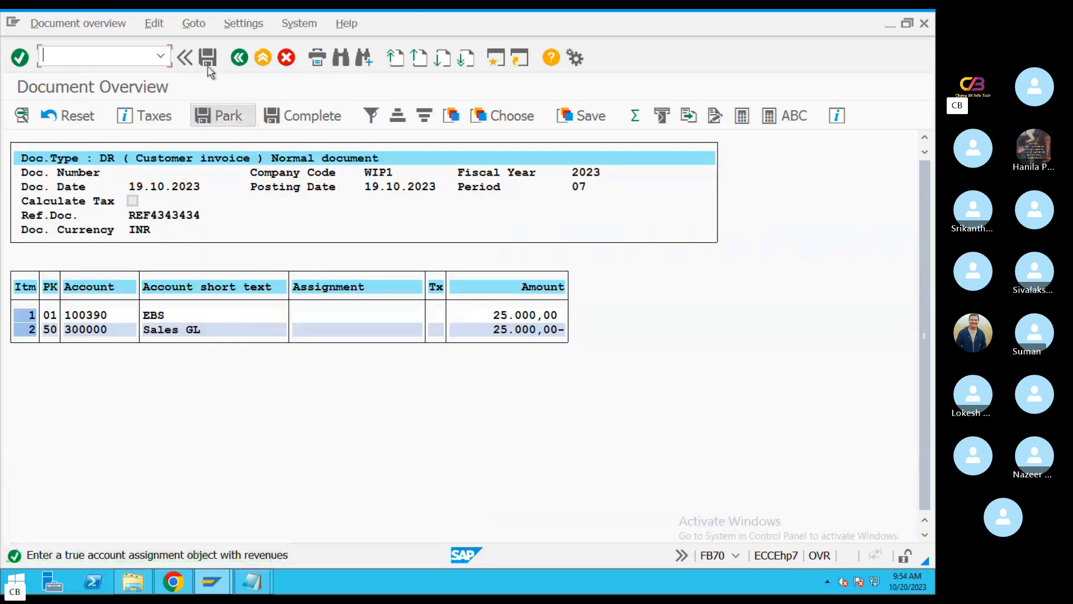
left_click(208, 58)
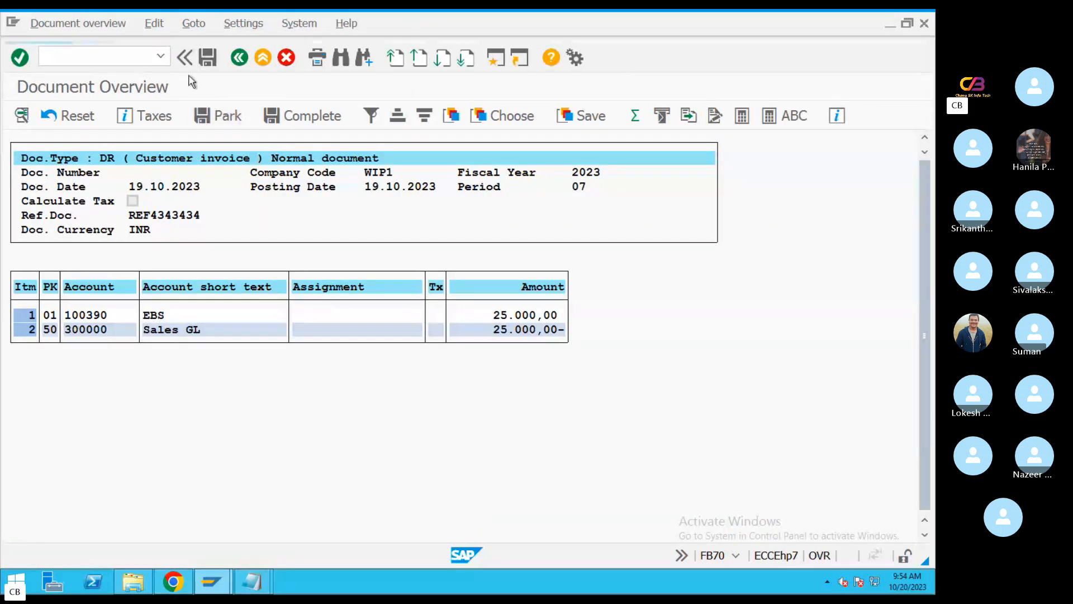
left_click(90, 62)
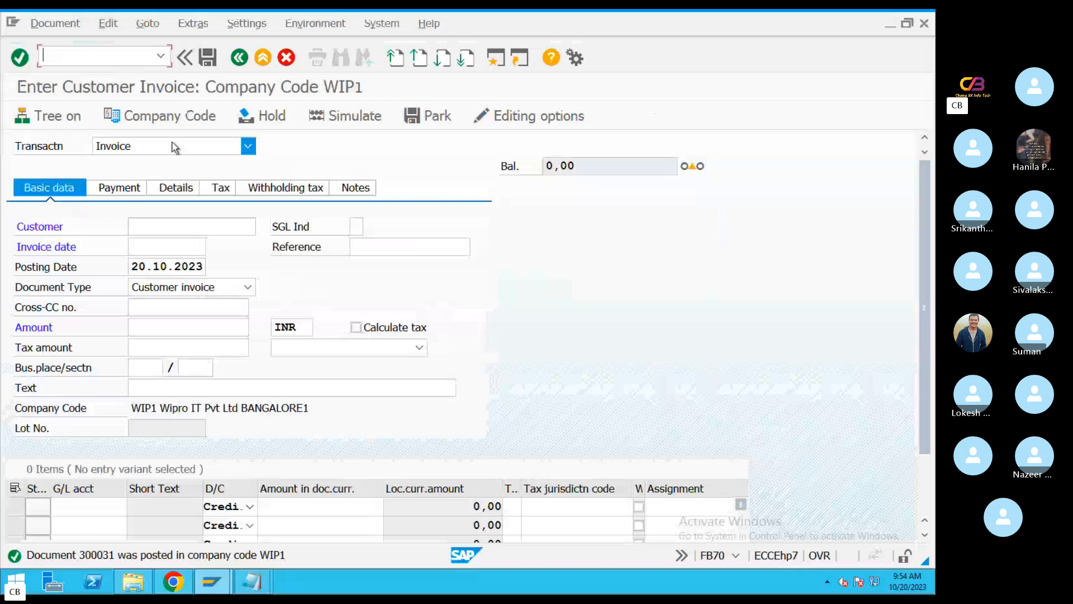
Run transaction FBL5N to display the EBS customer's open line items in company code WIP1 and check the posted invoice
type("/nfbl")
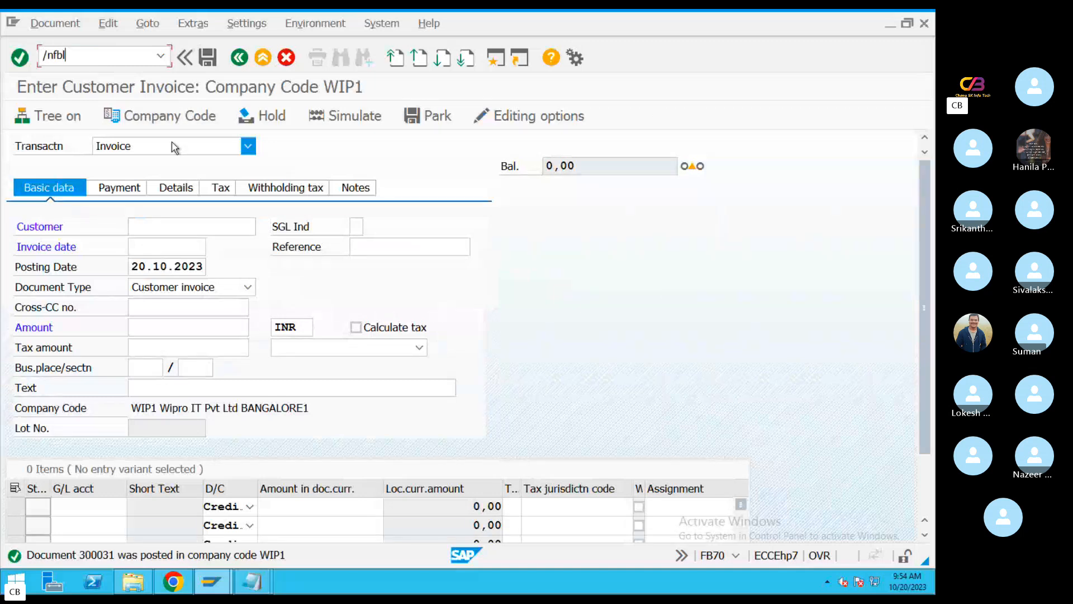
type("5n")
key("Return")
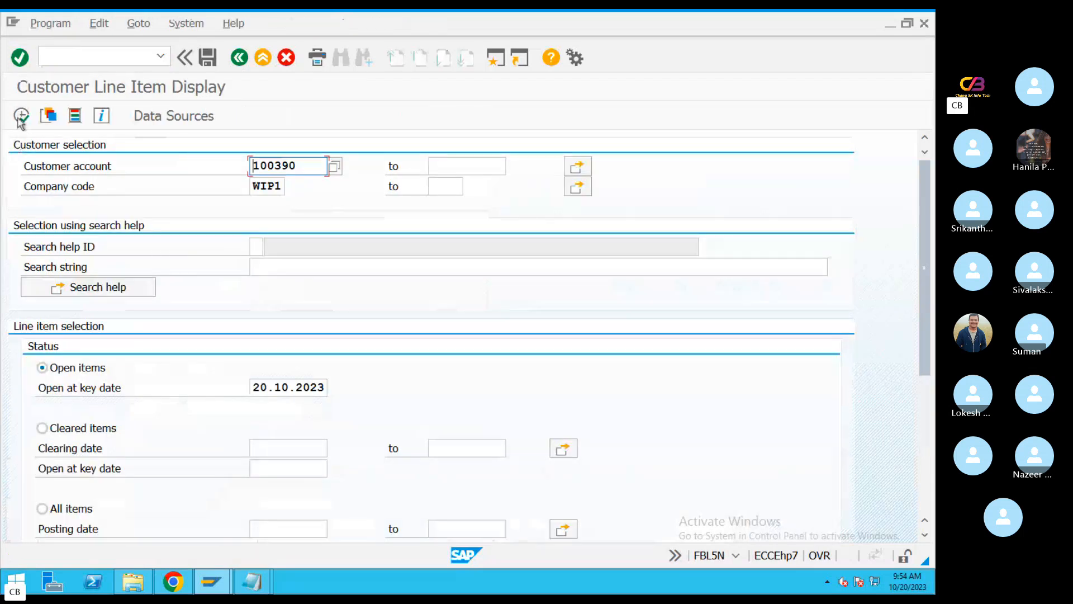
left_click(21, 116)
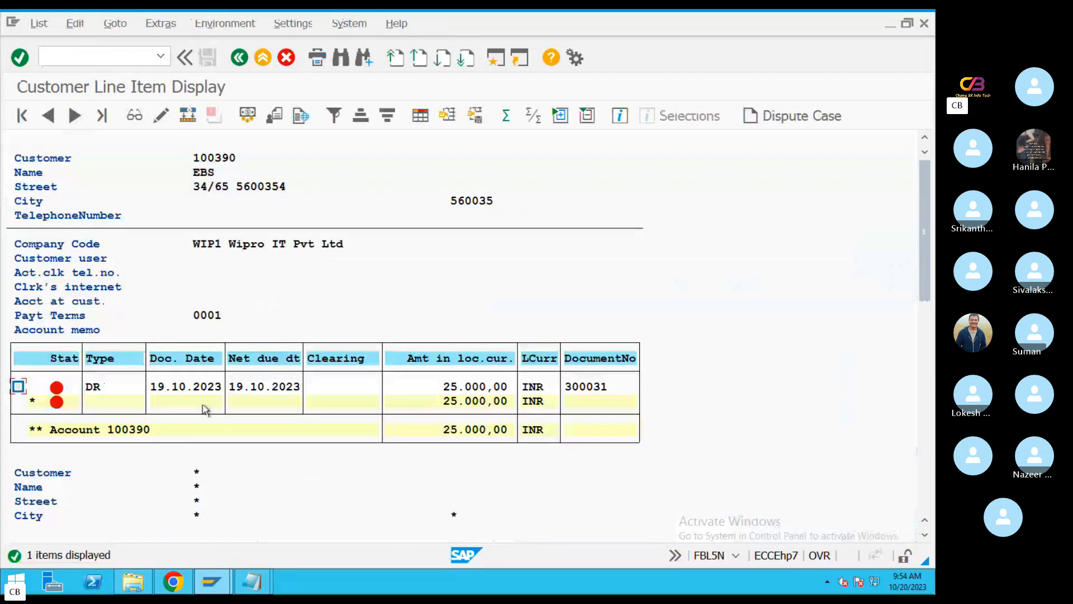
left_click(198, 389)
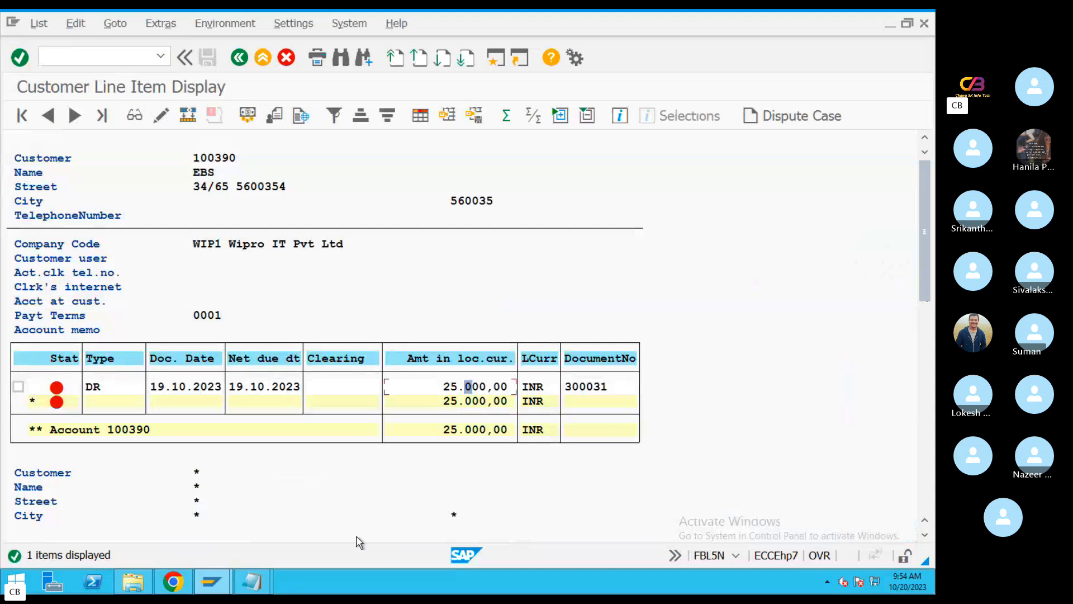
Switch to the notes document listing the opening balance, vendor payment and customer invoice
left_click(269, 585)
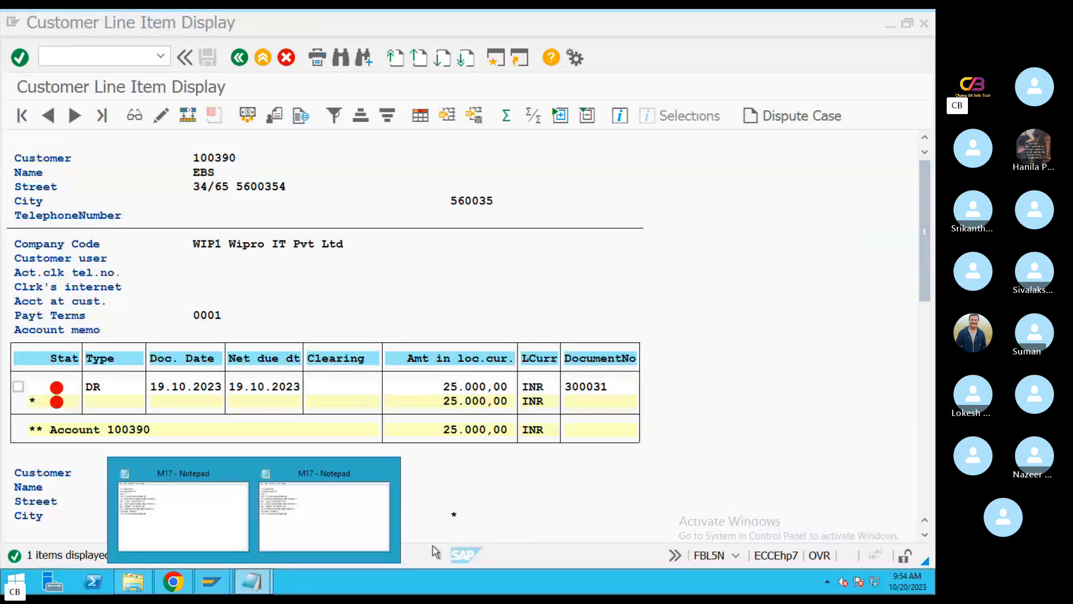
key("ctrl+Right")
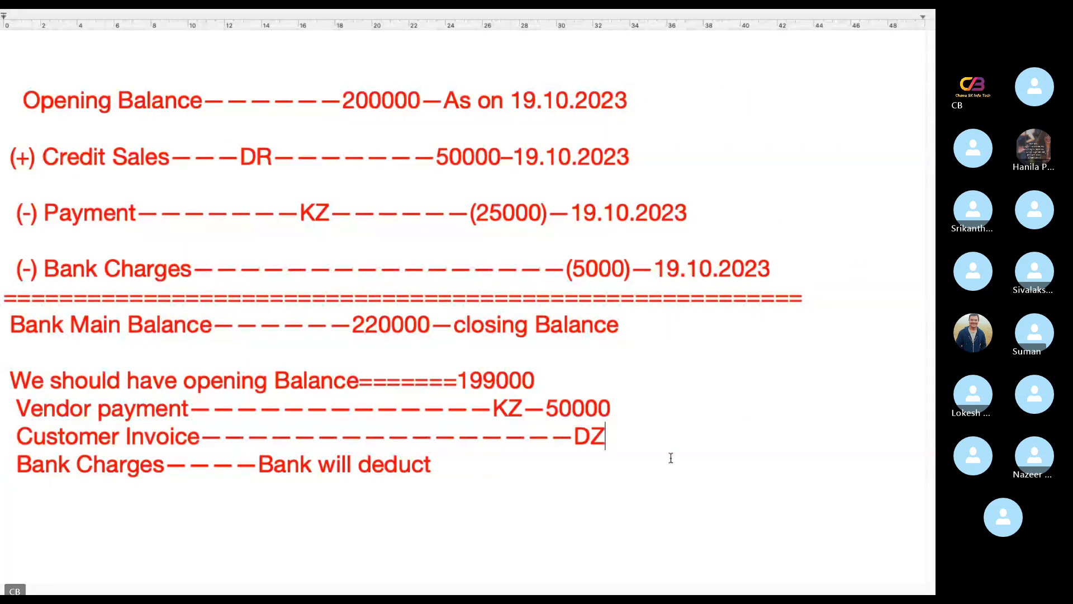
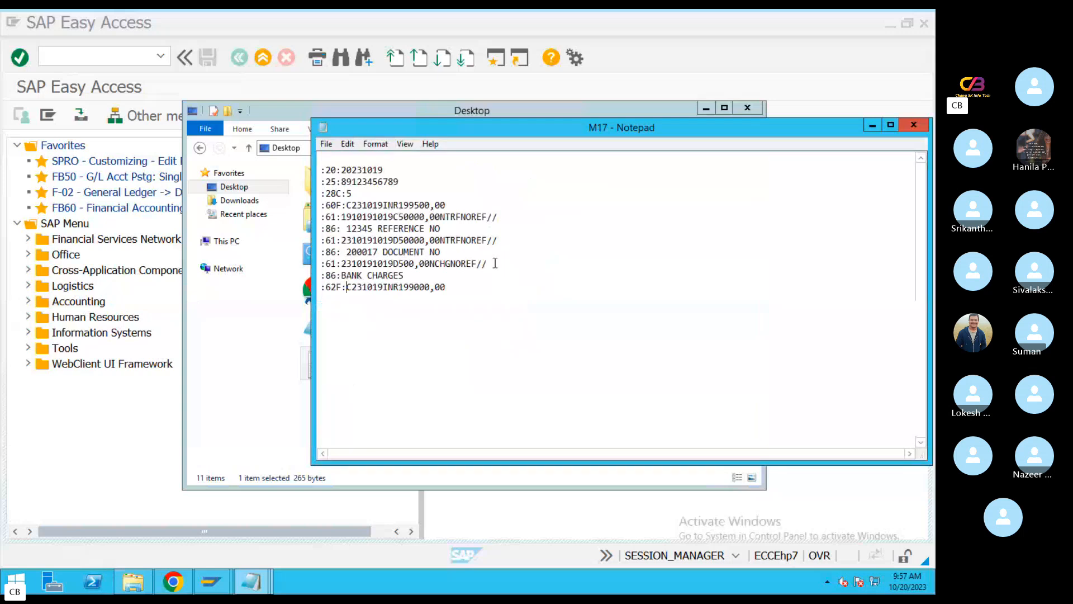
Copy the entire M17 statement text, close the duplicate M17 Notepad windows without saving, and minimize the remaining windows over SAP
key("ctrl+a")
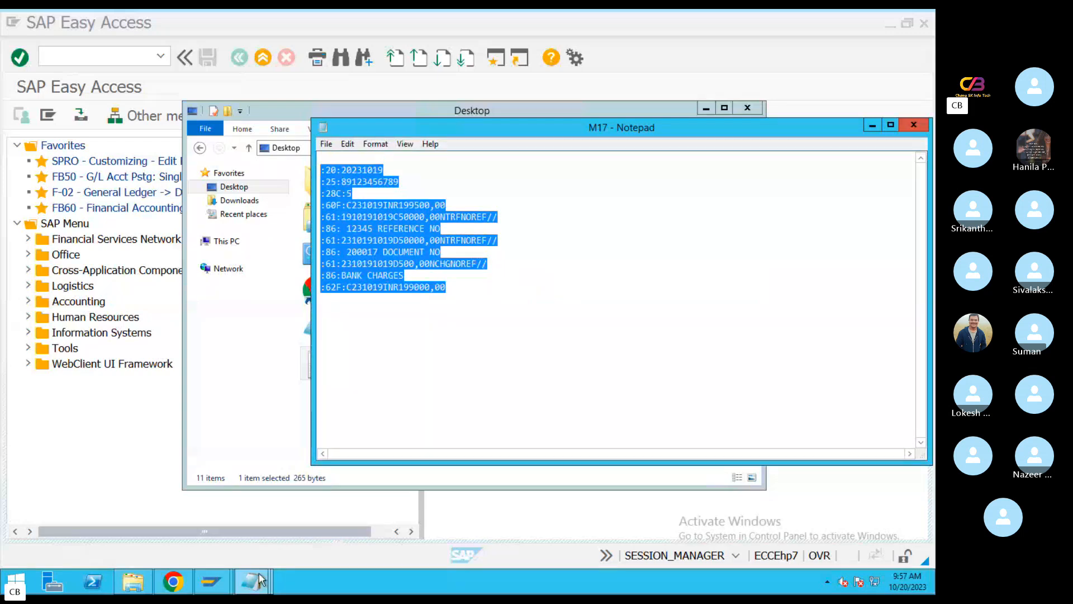
mouse_move(252, 584)
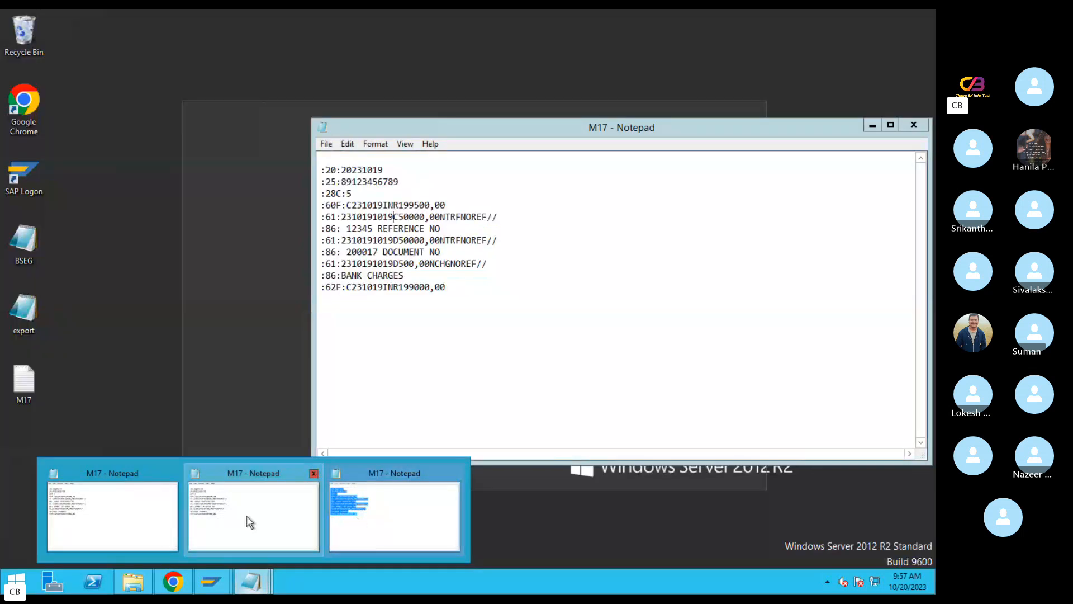
left_click(250, 521)
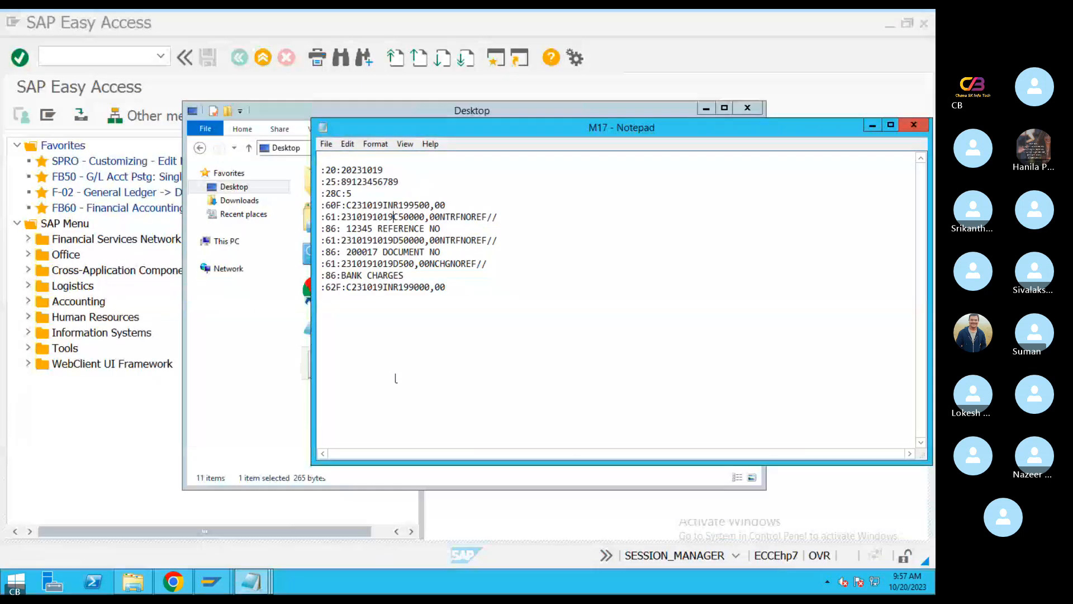
left_click(914, 125)
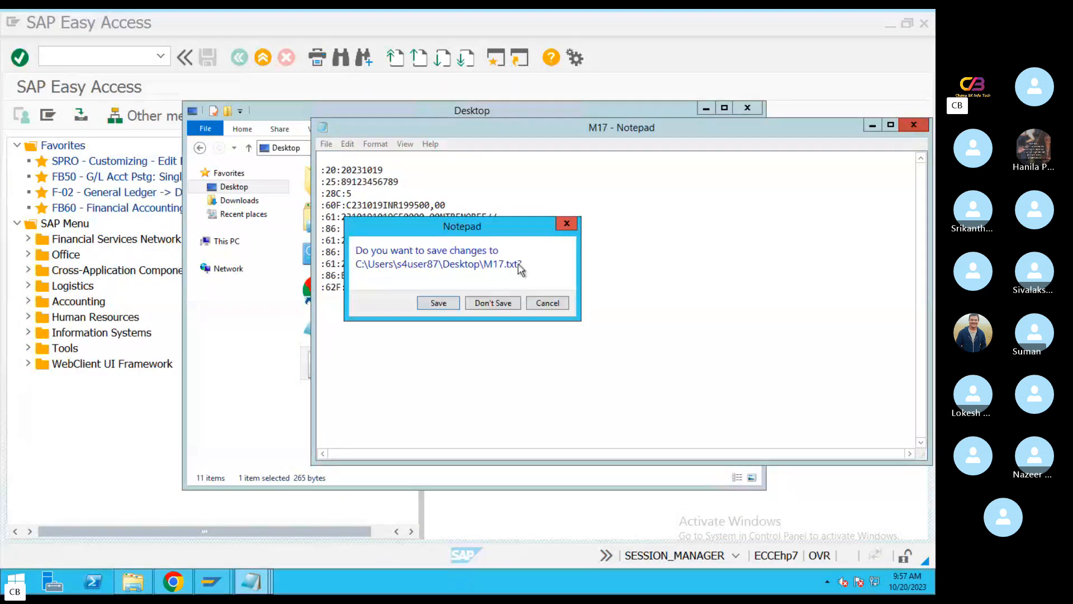
left_click(567, 223)
left_click(913, 125)
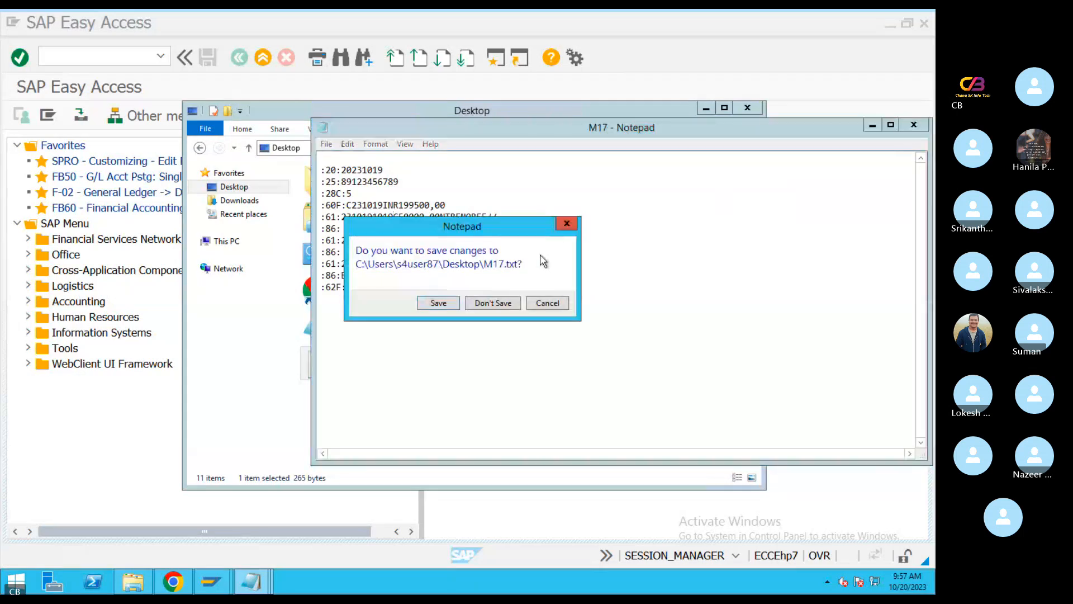
left_click(508, 304)
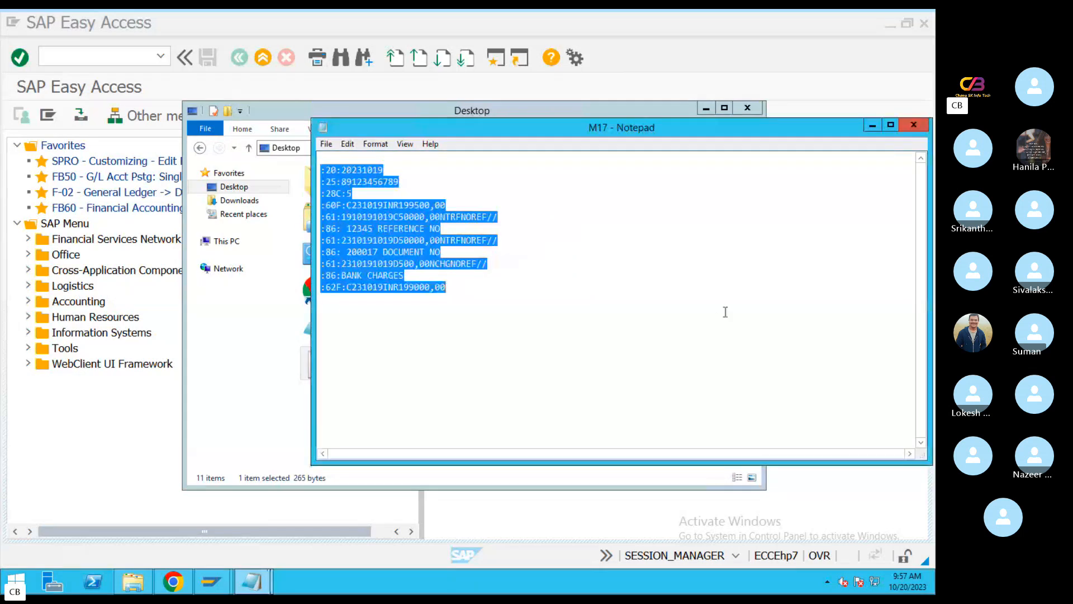
left_click(913, 125)
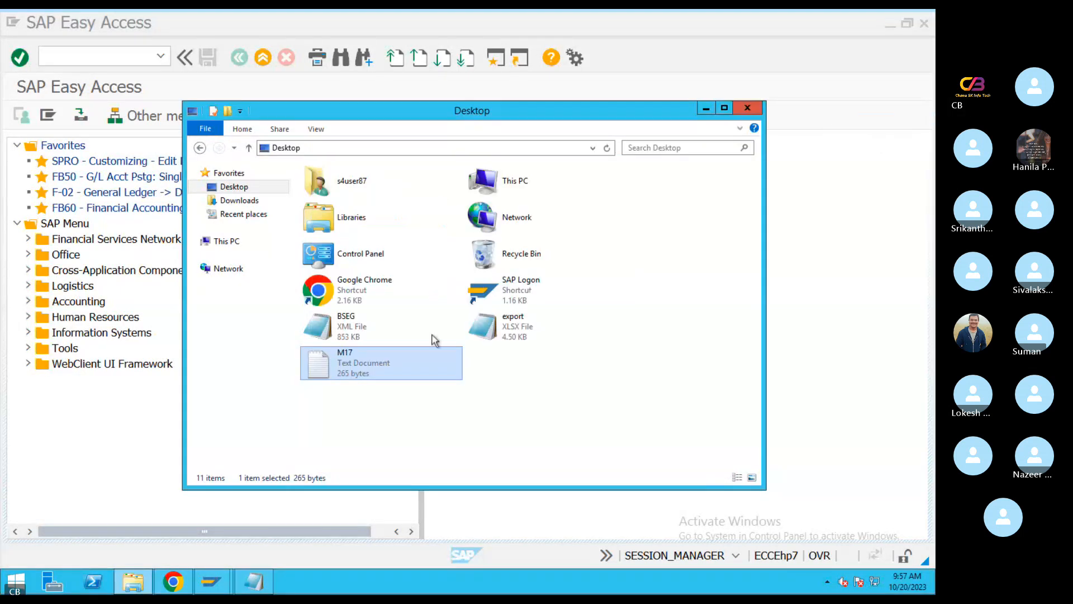
left_click(705, 109)
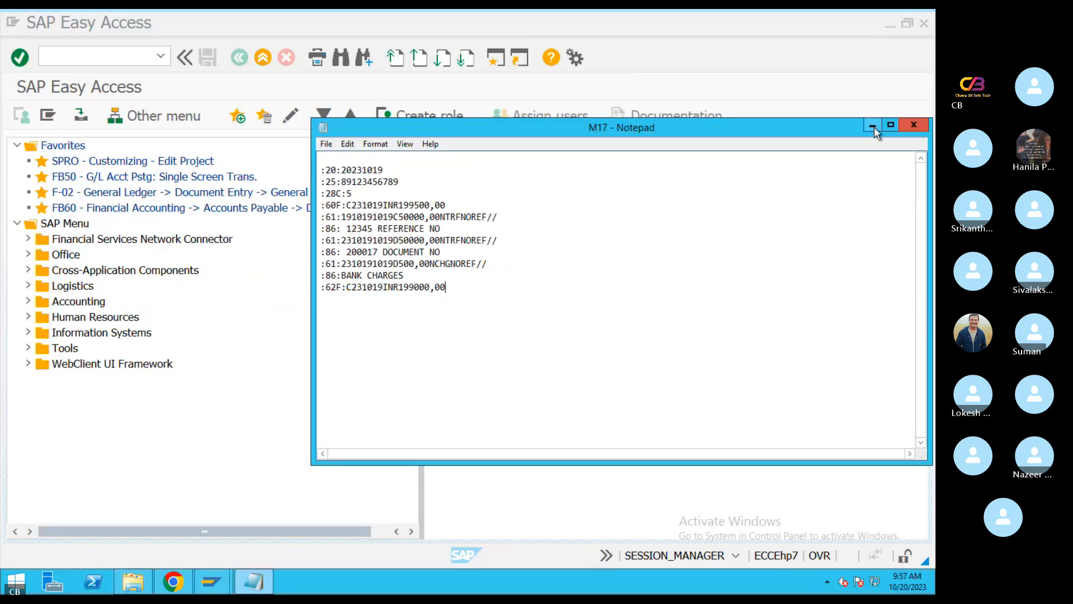
left_click(874, 126)
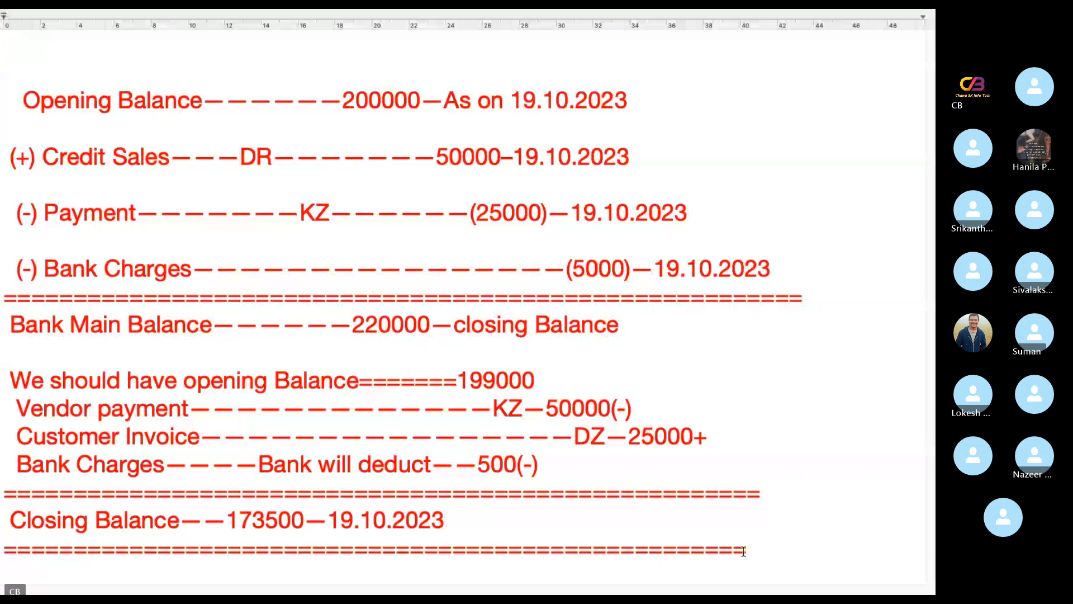
Paste the copied MT940 statement text below the closing balance in the notes document and colour it black
scroll(743, 551, "down", 1)
scroll(731, 547, "down", 5)
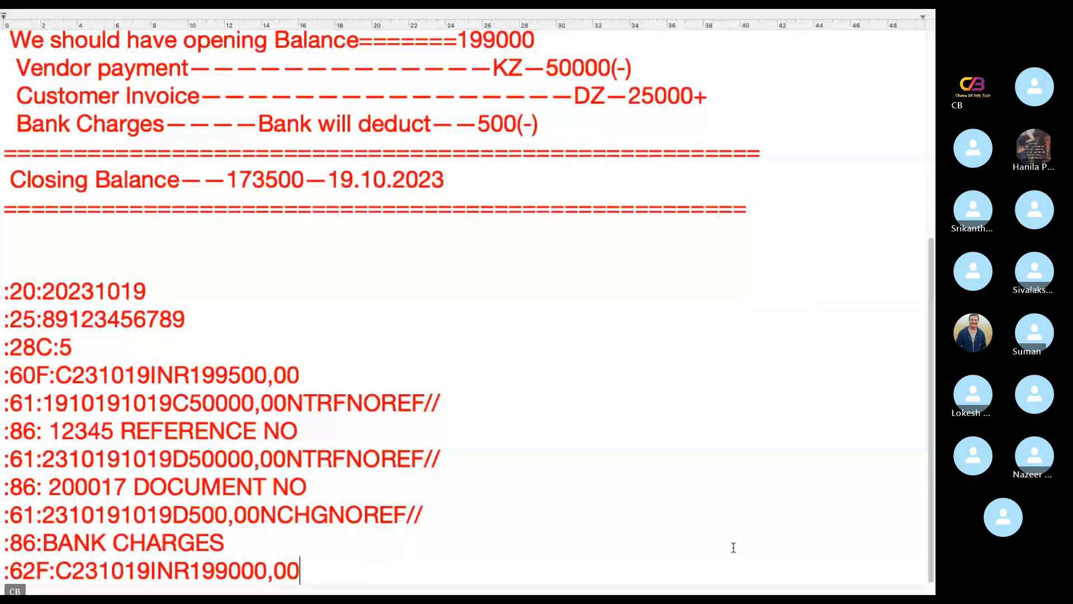
left_click(367, 571)
left_click_drag(367, 571, 111, 260)
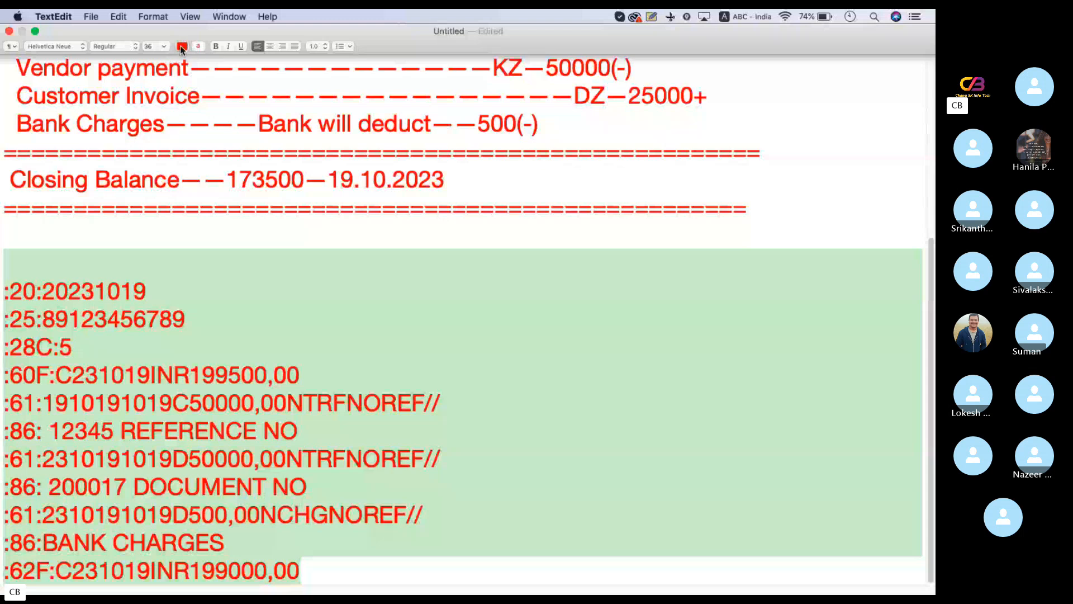
left_click(182, 47)
left_click(235, 71)
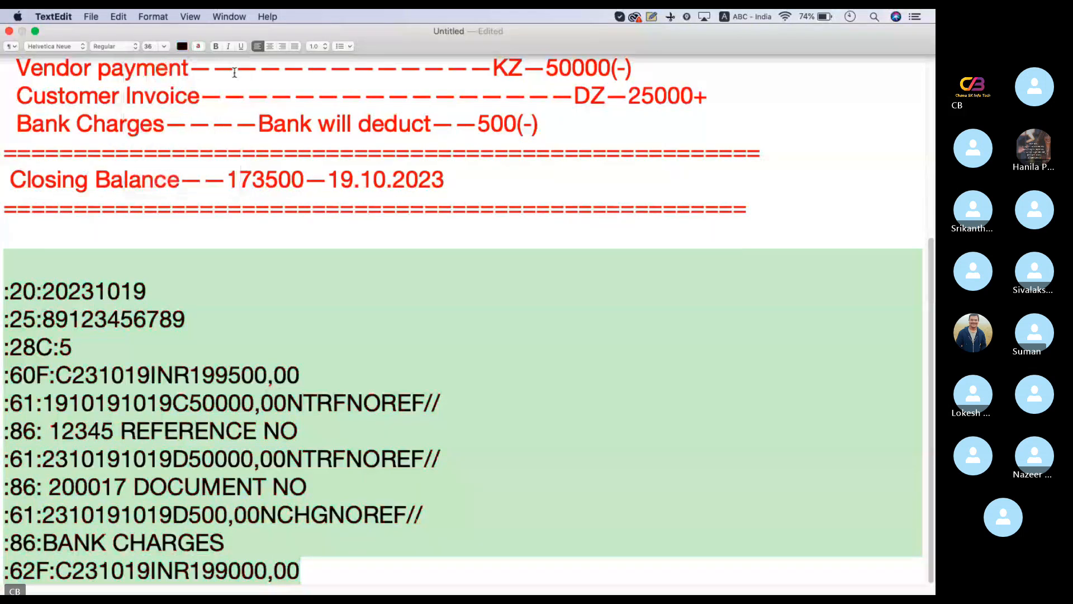
left_click(250, 274)
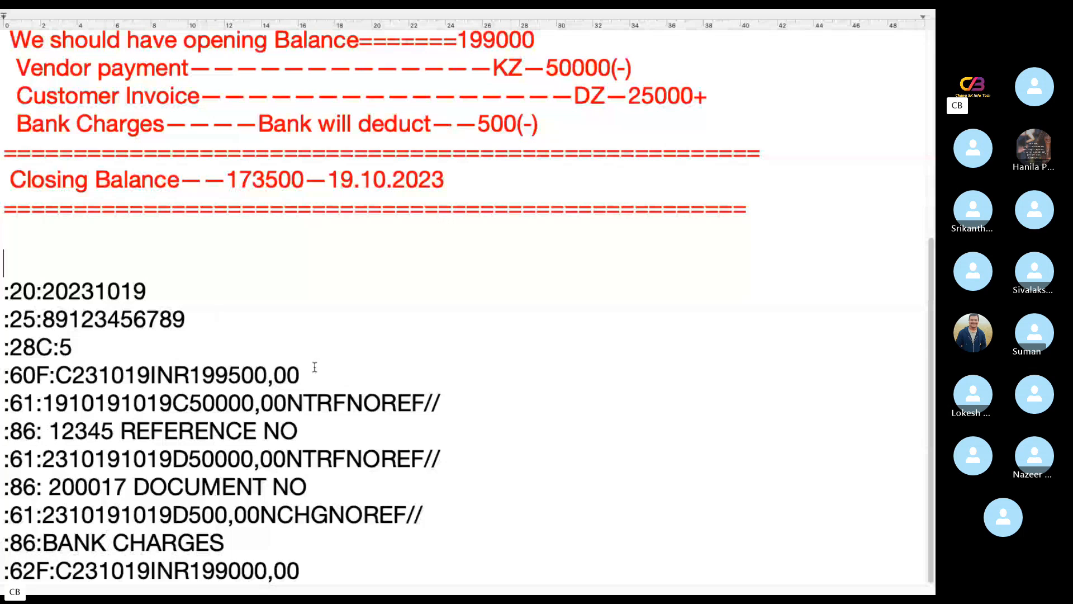
Open the SAP-FICO-EBS PDF shared in the Skype class chat and go to the MT940 Format page listing the account information tags
key("super+Tab")
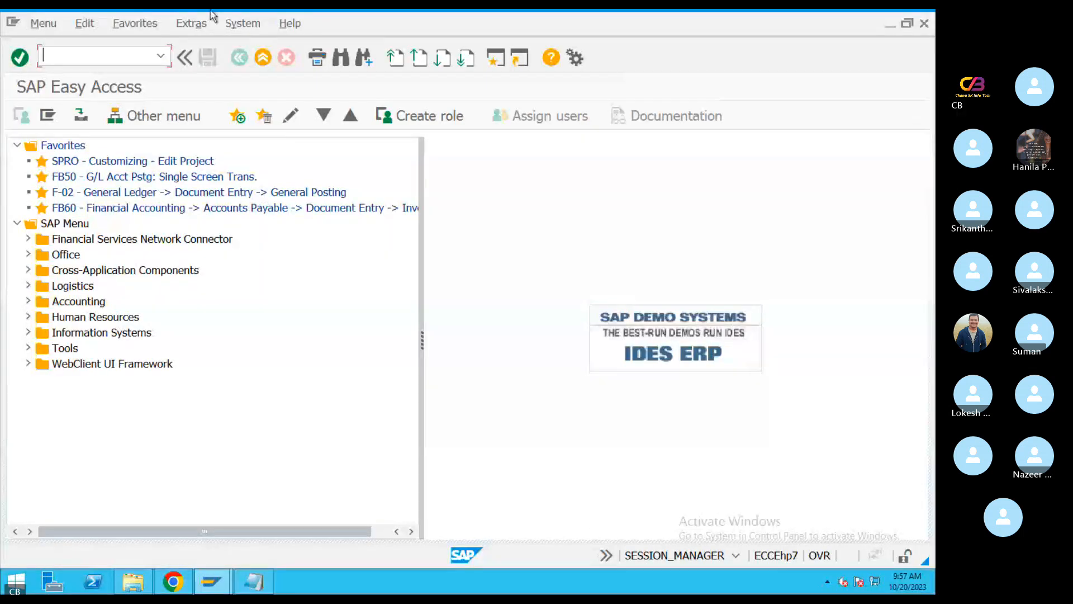
mouse_move(193, 10)
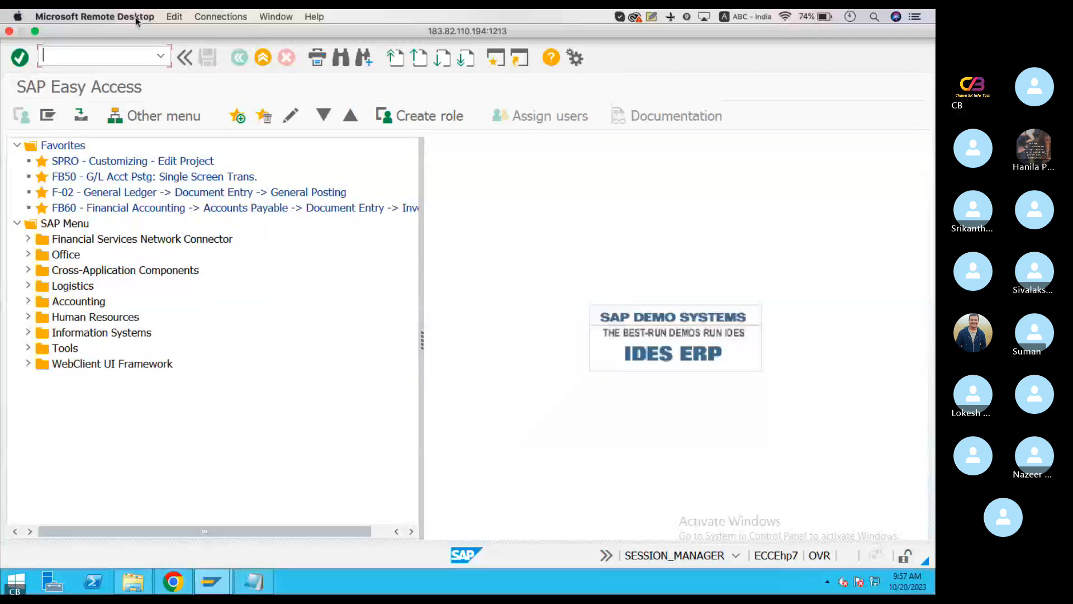
left_click(37, 31)
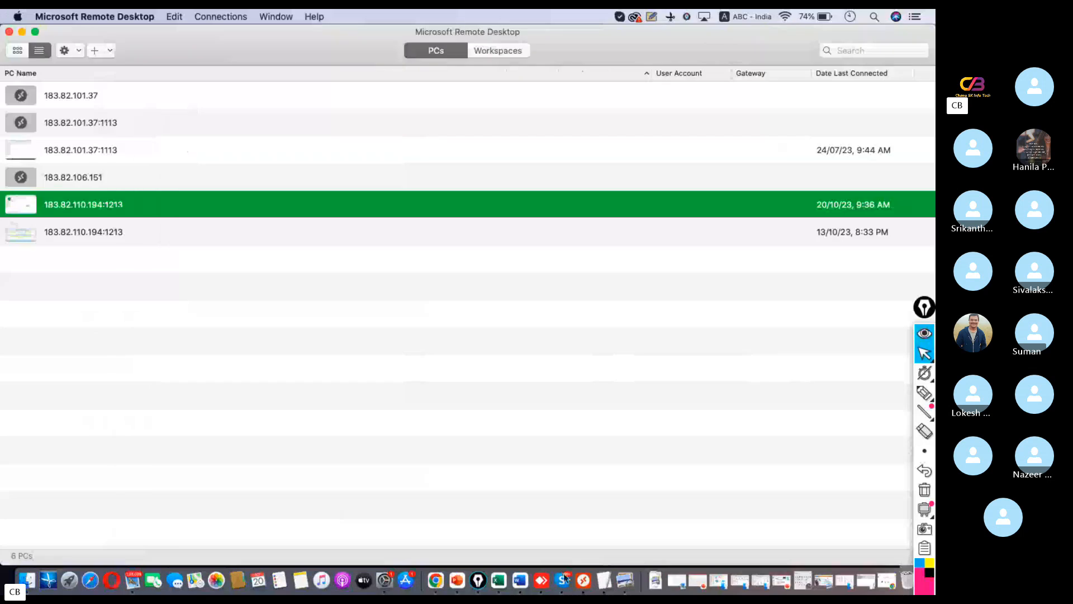
left_click(563, 553)
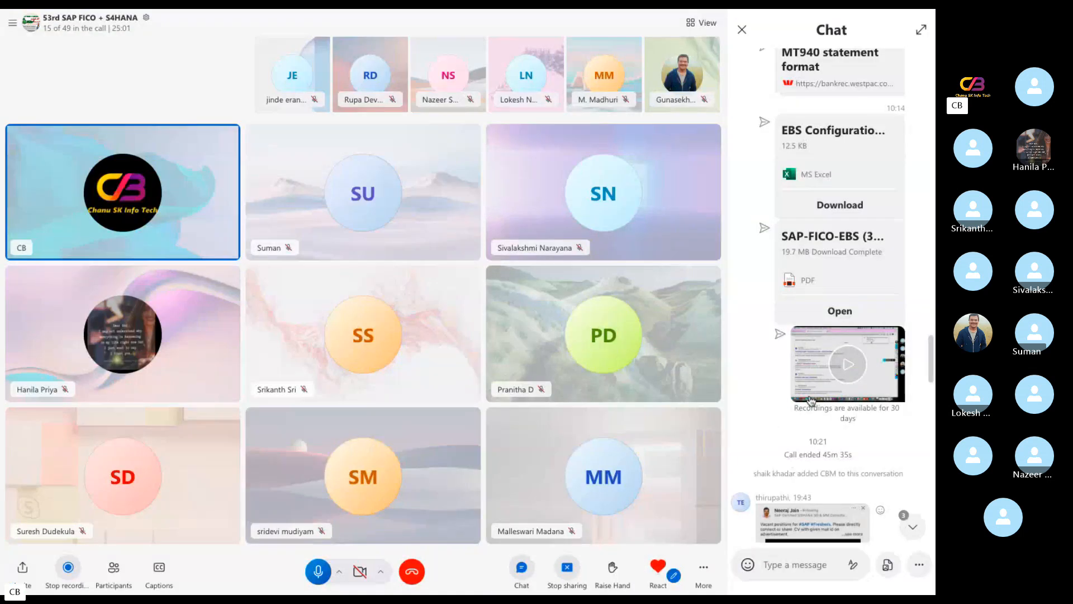
left_click(835, 284)
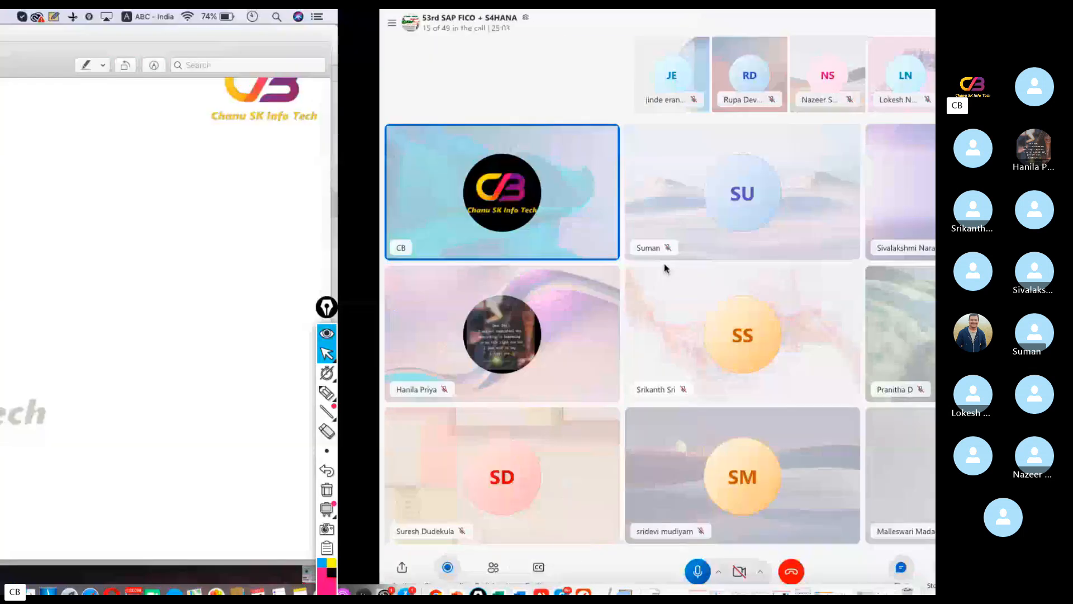
scroll(450, 364, "down", 3)
scroll(453, 360, "up", 3)
scroll(453, 360, "up", 5)
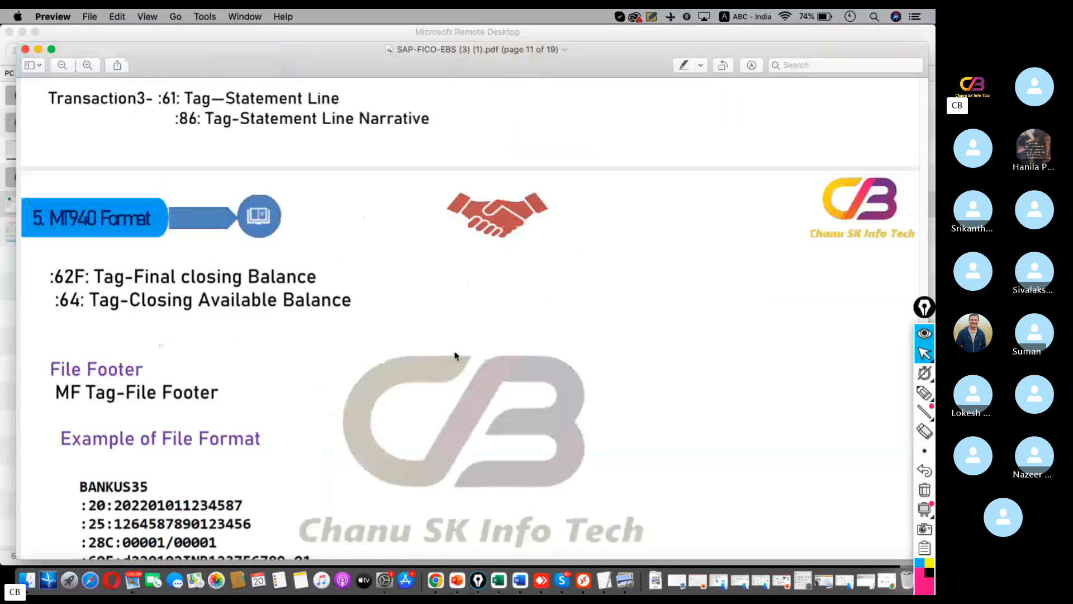
scroll(455, 348, "up", 2)
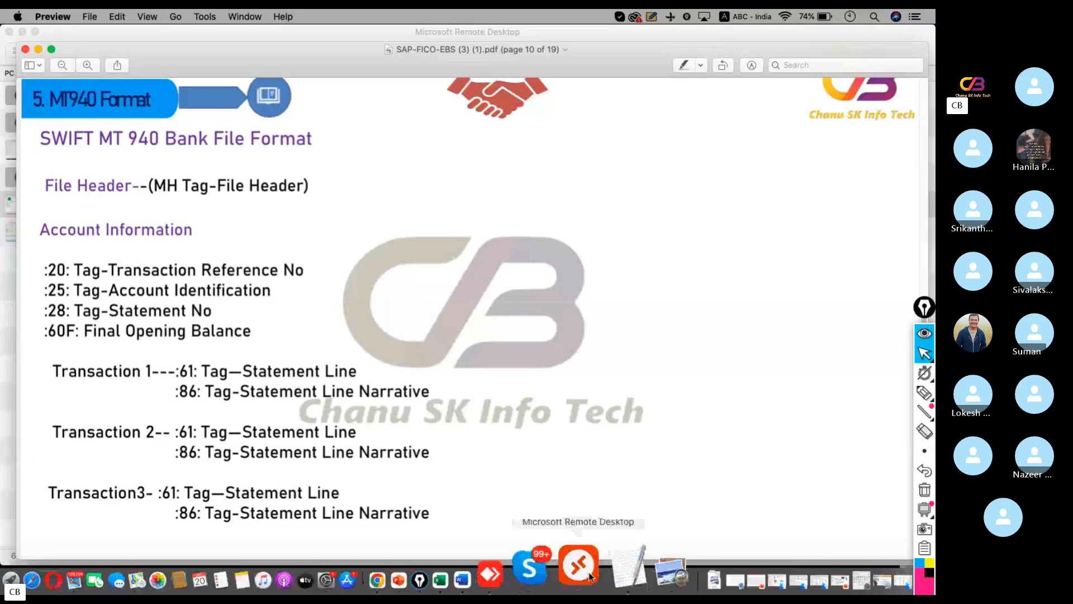
Compare the :20: transaction reference and :25: account identification lines in the notes with the PDF's tag definitions
left_click(599, 569)
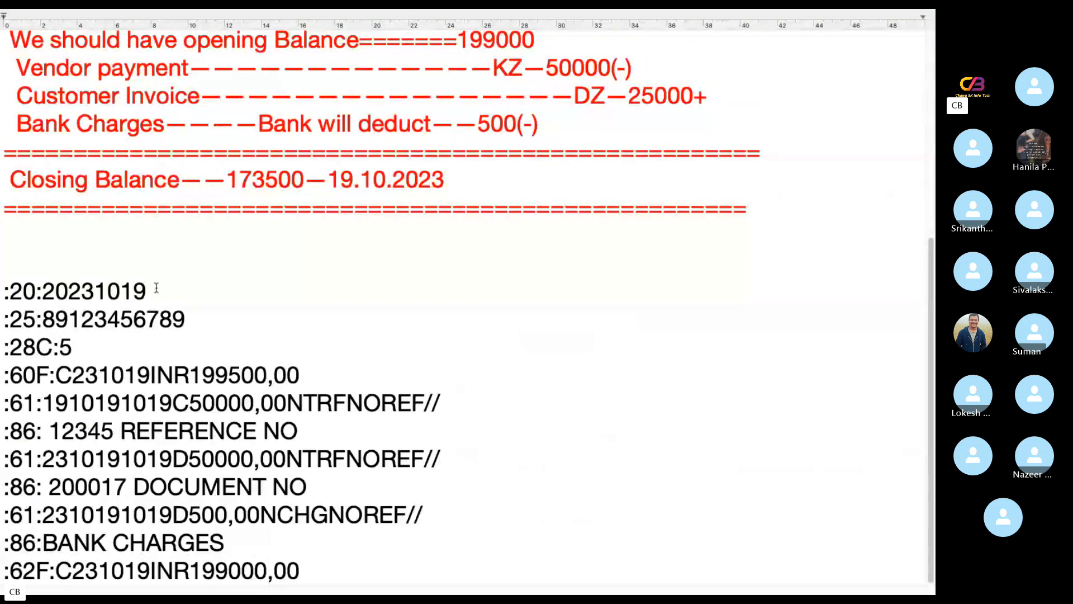
left_click_drag(157, 288, 43, 296)
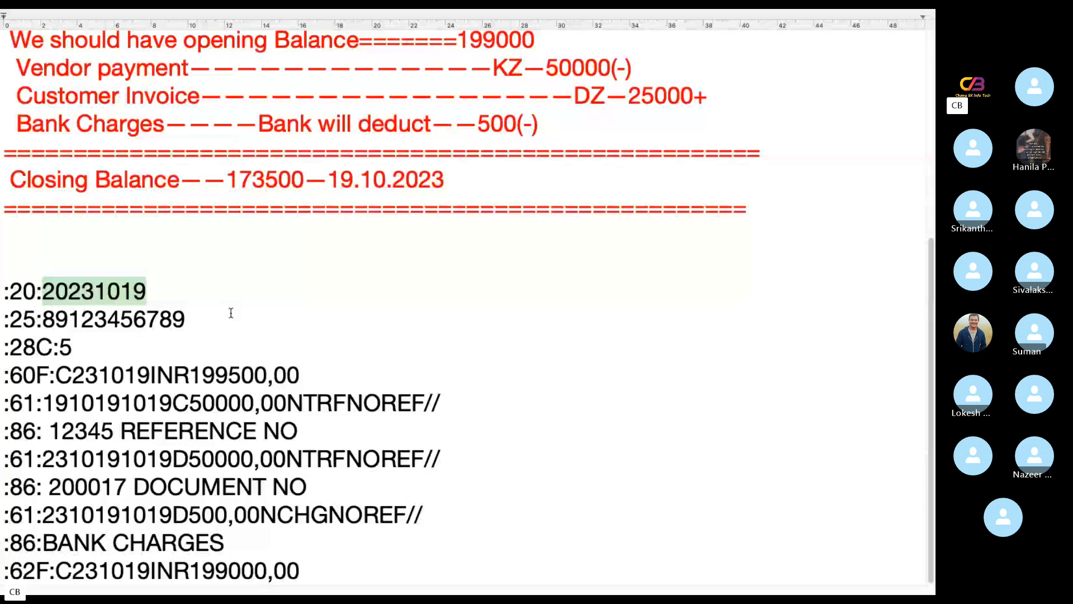
key("ctrl+Left")
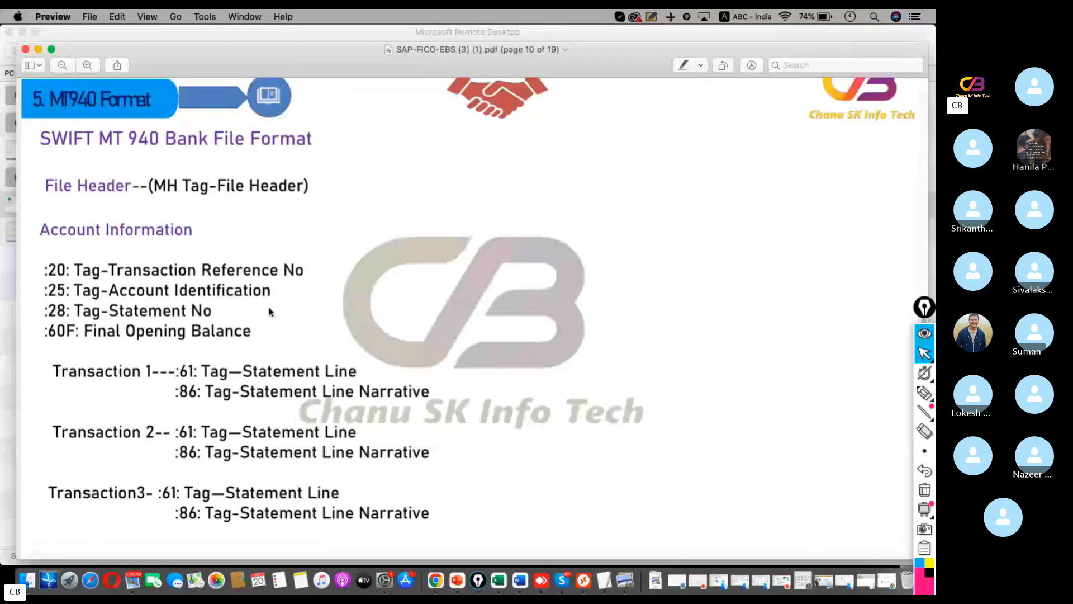
key("ctrl+Right")
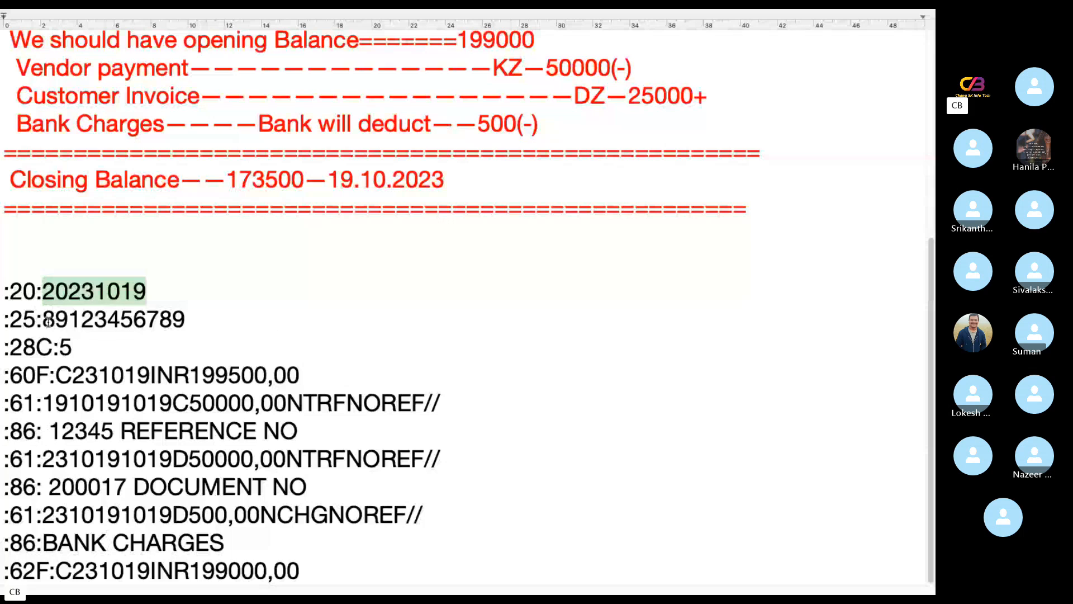
left_click_drag(44, 324, 187, 326)
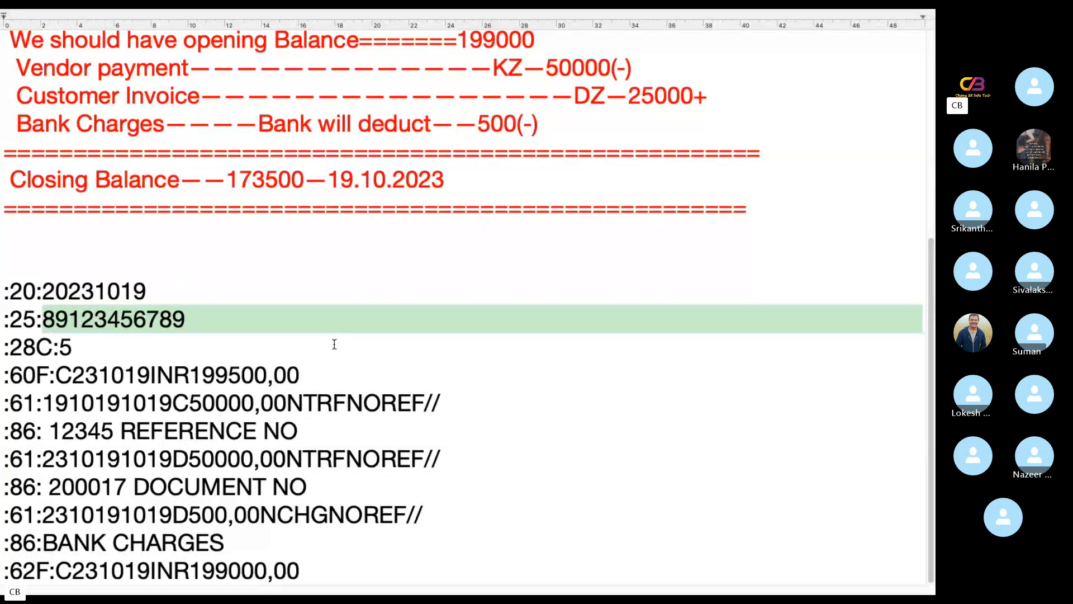
Check the statement number tag in the PDF and set the :28C: line in the notes to 6
key("ctrl+Left")
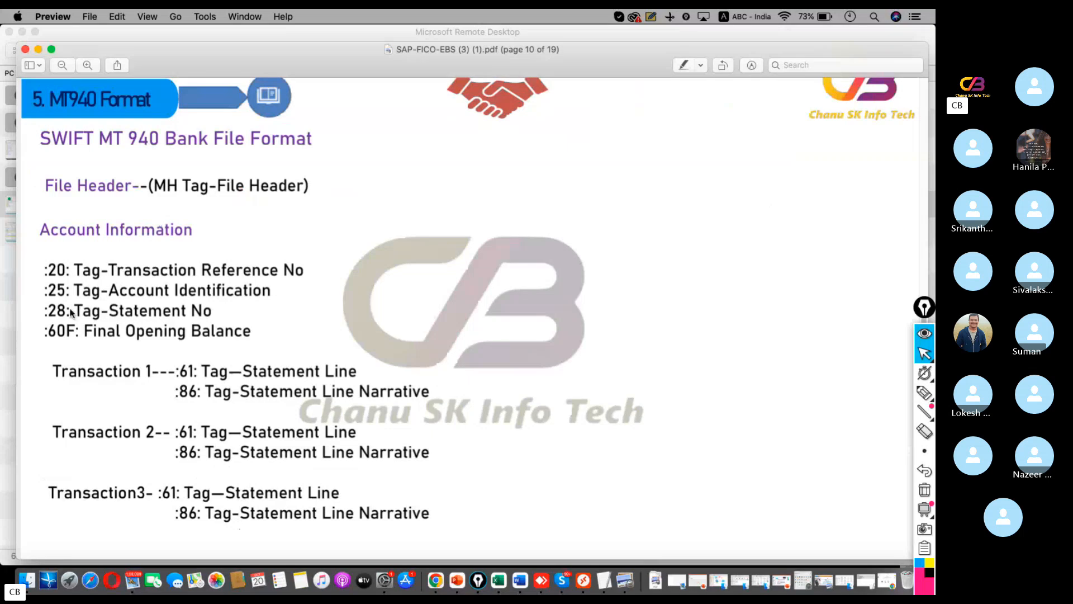
key("ctrl+Right")
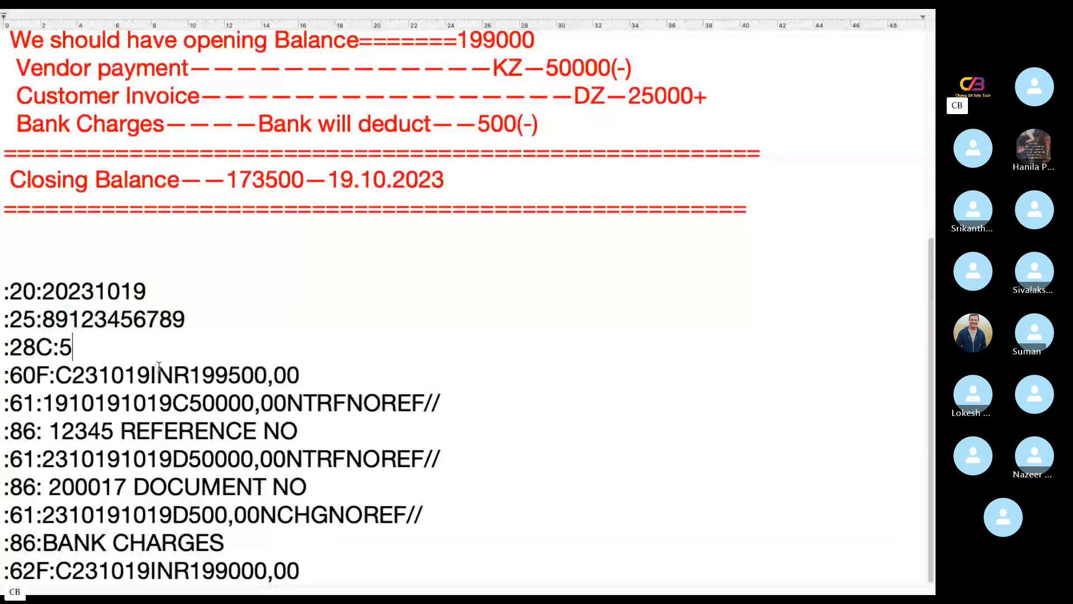
key("BackSpace")
type("6")
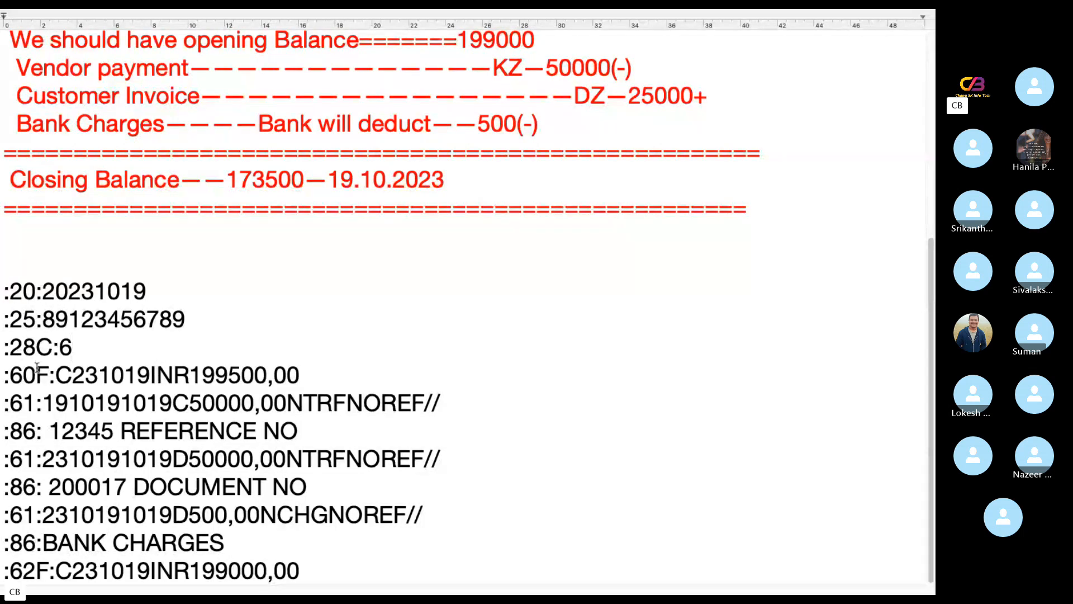
Examine the :60F: line's credit indicator, date, currency and amount against the PDF's tag definition and the opening balance in the notes
key("ctrl+Left")
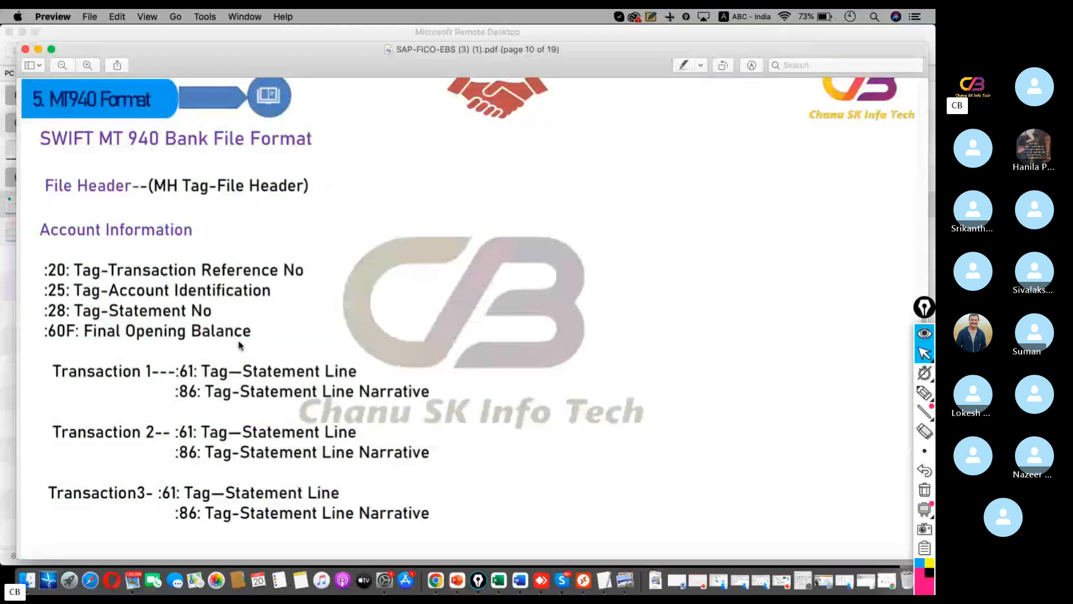
key("ctrl+Right")
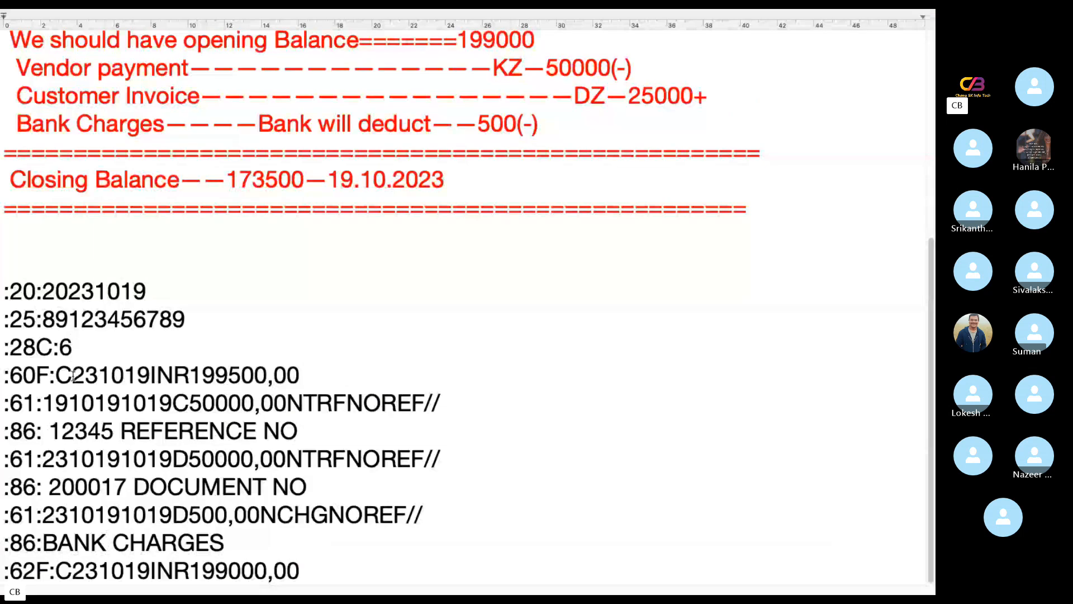
left_click_drag(55, 374, 72, 375)
left_click(77, 376)
left_click_drag(77, 376, 98, 377)
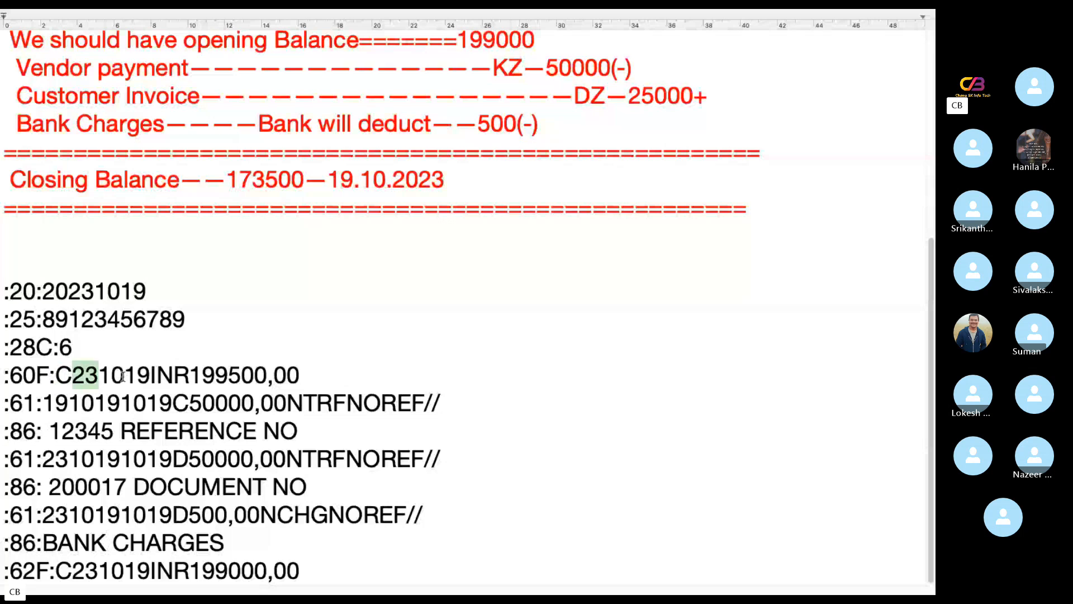
left_click_drag(111, 376, 205, 373)
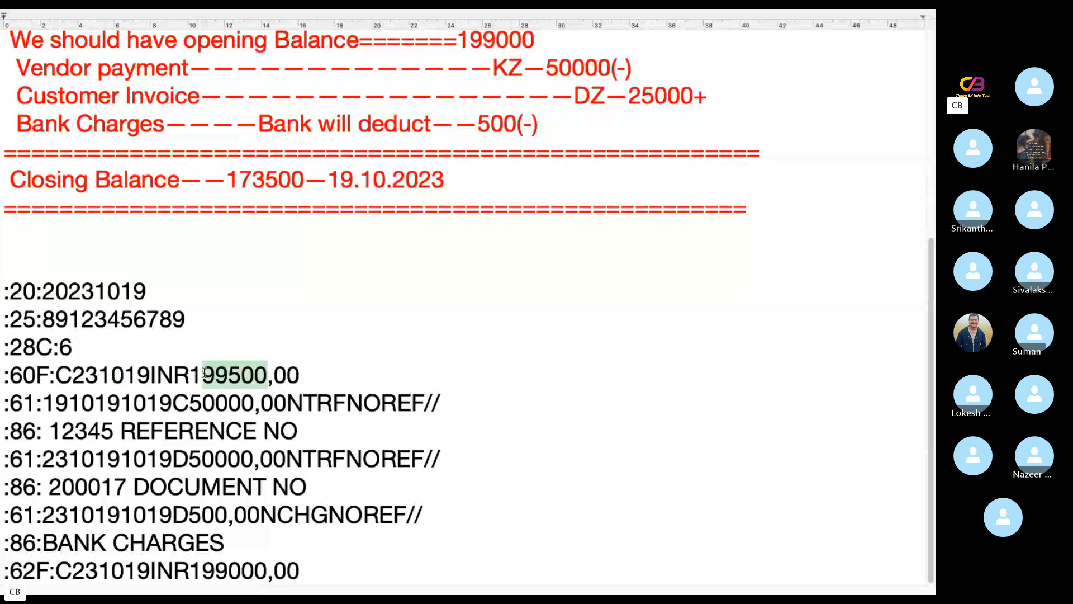
scroll(663, 275, "up", 2)
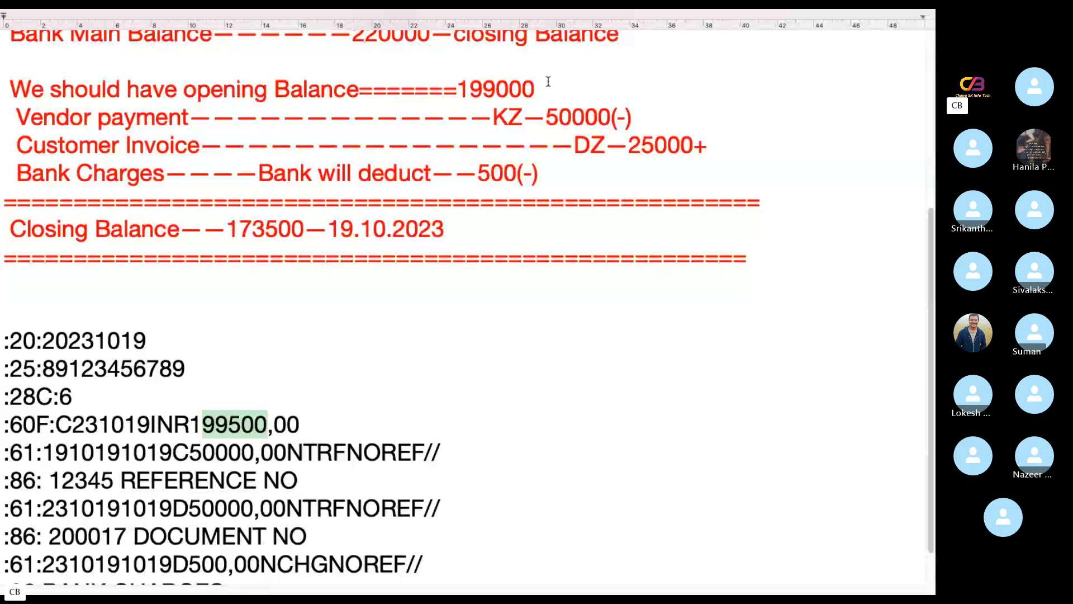
scroll(538, 98, "up", 1)
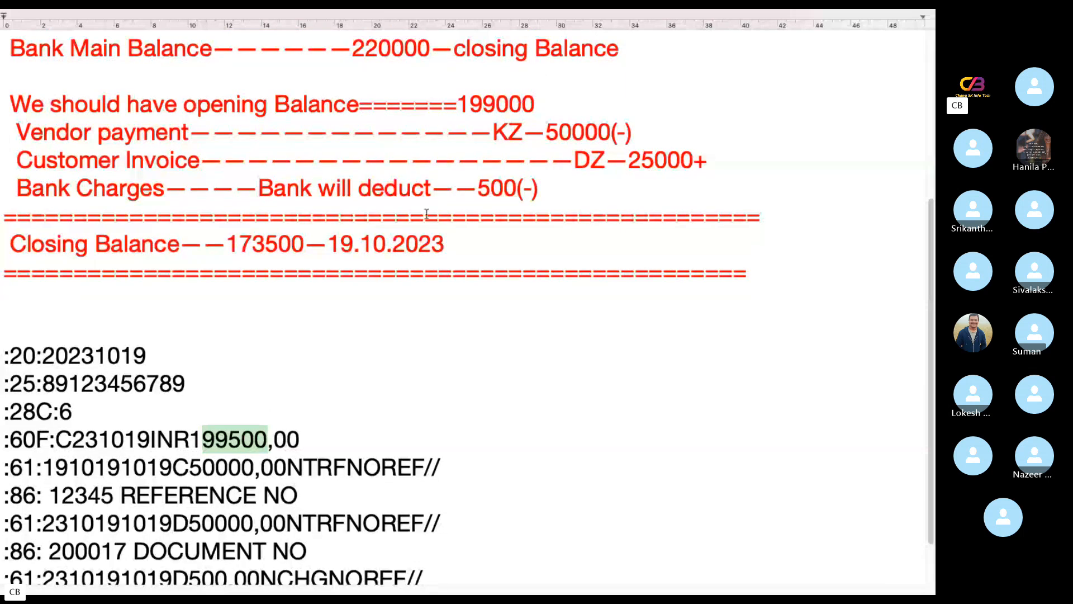
left_click_drag(541, 104, 471, 101)
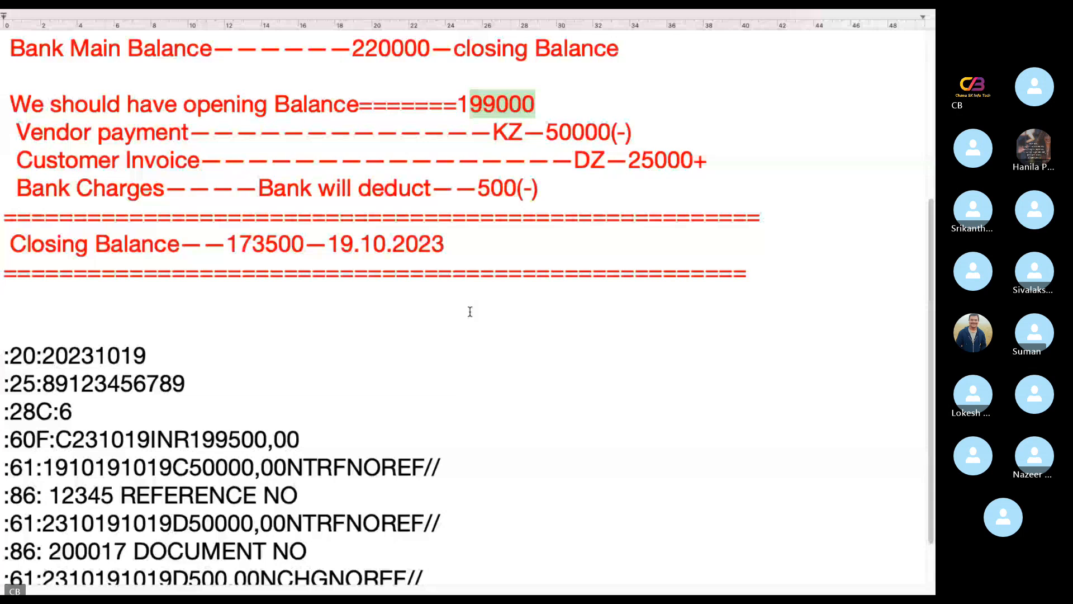
Switch to the remote SAP session, list the main bank G/L account's open items for company code WIP1 with FBL3N, and view the M17 file
key("ctrl+Left")
left_click(580, 559)
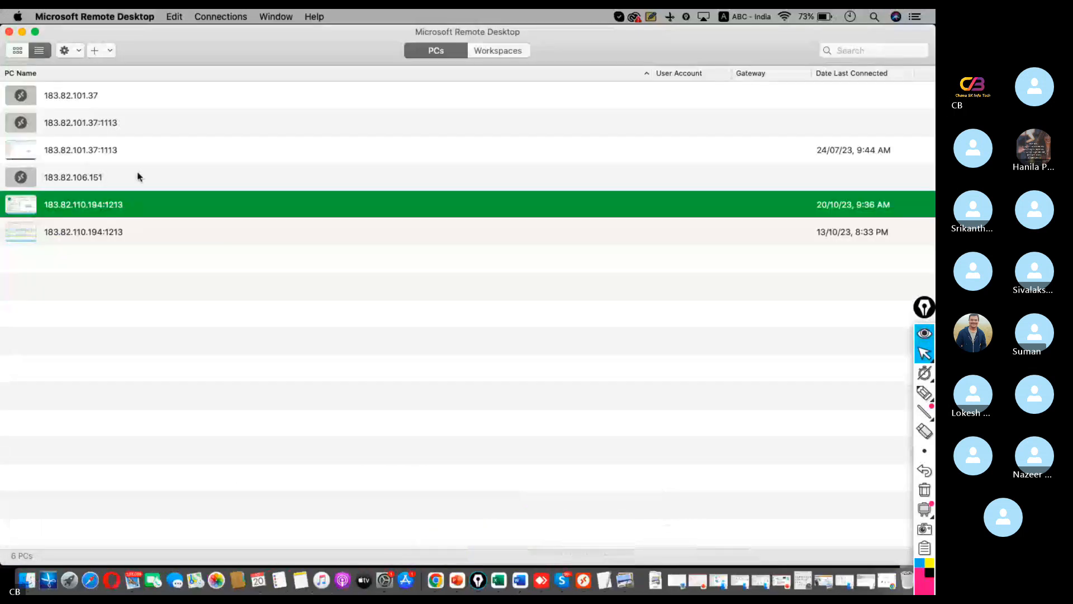
double_click(82, 206)
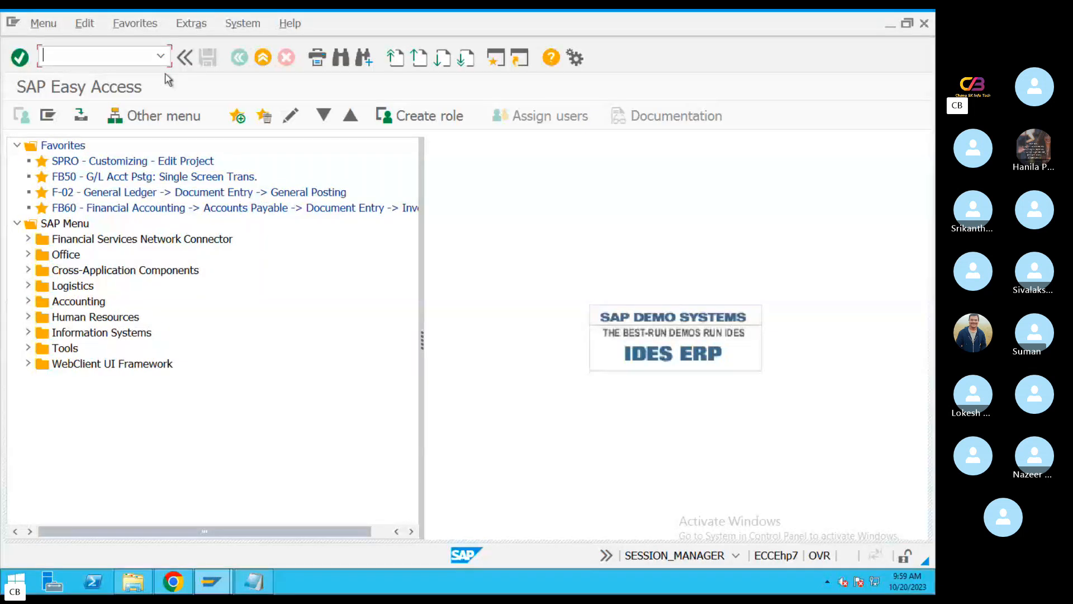
type("fbl")
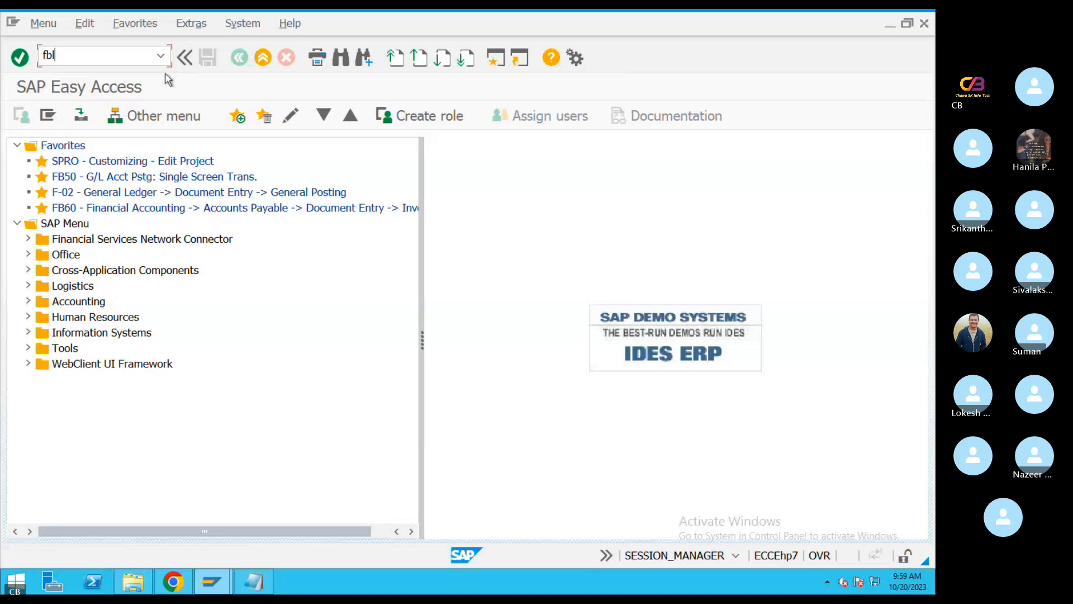
type("3n")
key("Return")
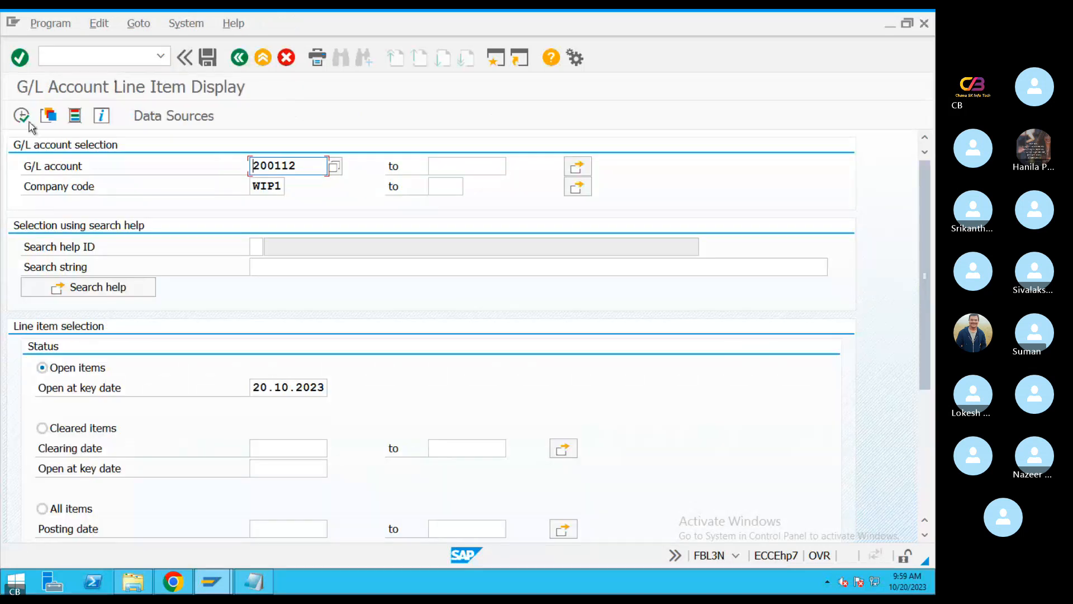
key("F8")
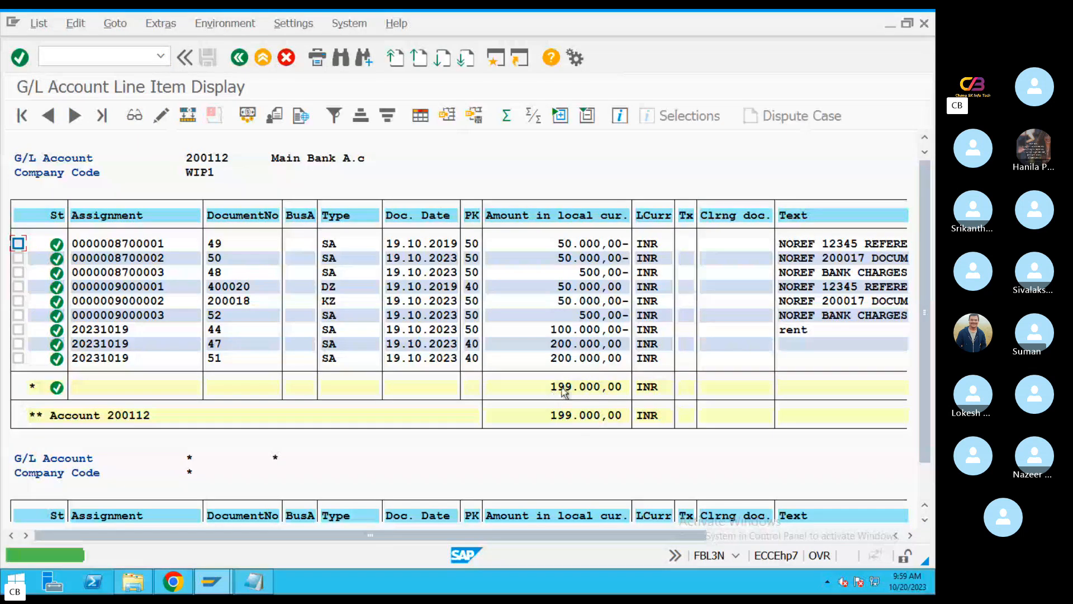
left_click(253, 581)
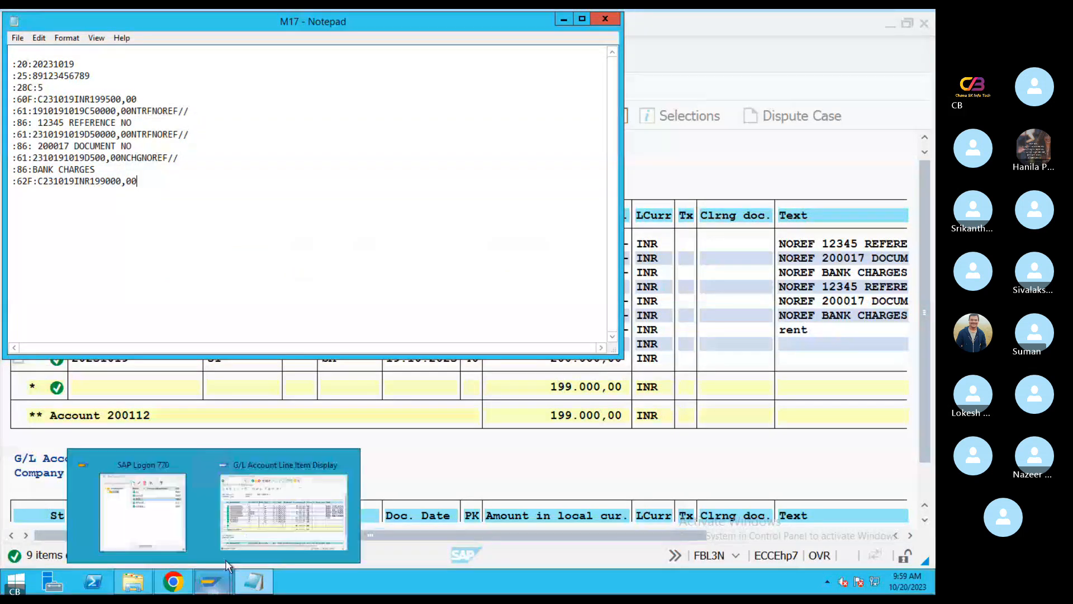
Return to the TextEdit notes and replace the opening balance amount in the :60F: line with the noted 199000
key("ctrl+Left")
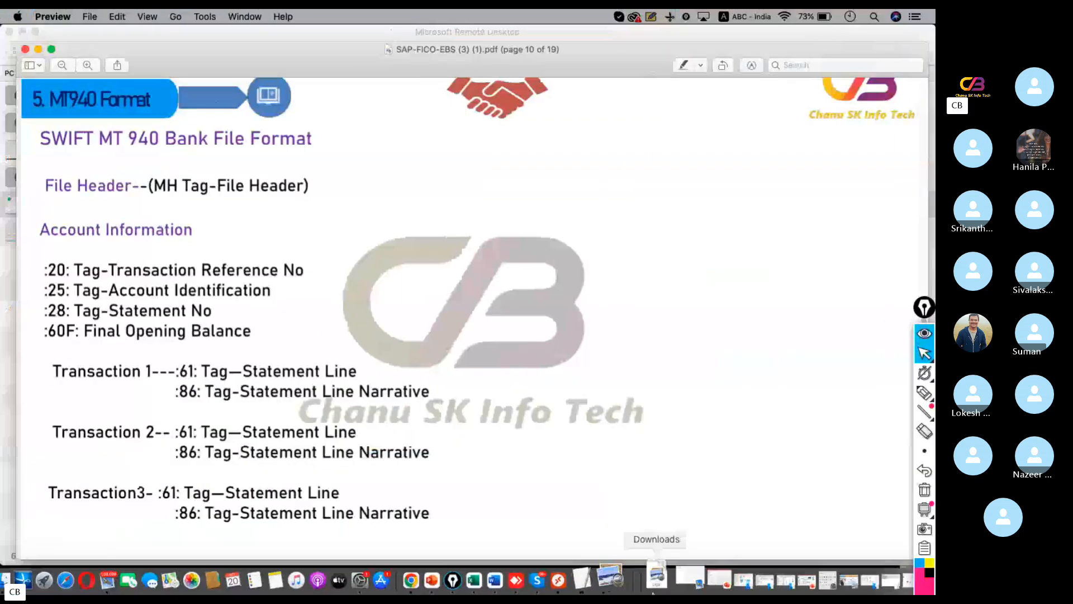
left_click(609, 575)
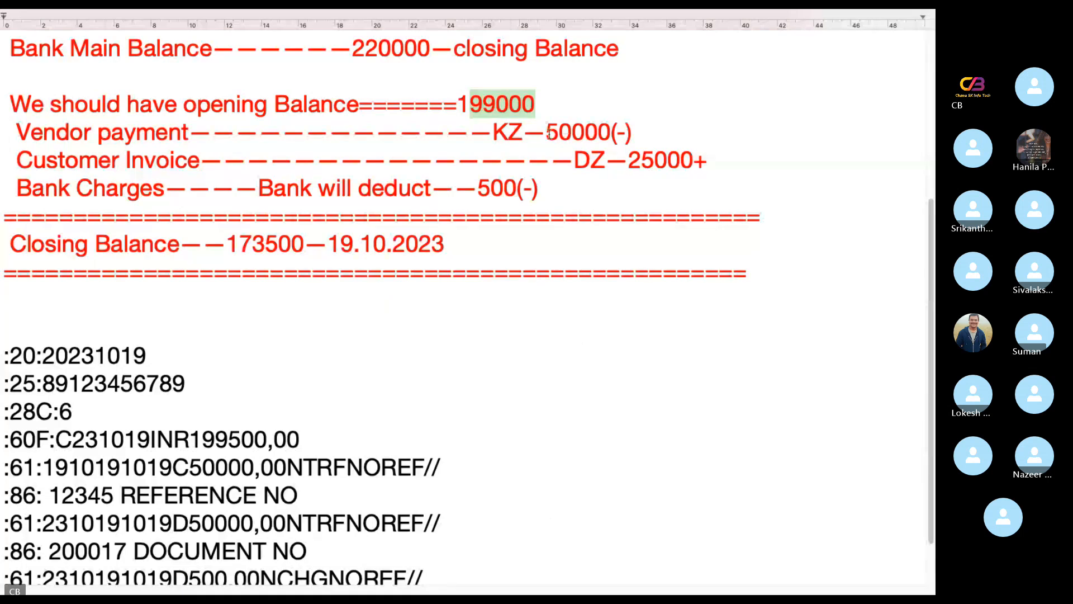
left_click(540, 107)
left_click_drag(541, 105, 457, 106)
key("ctrl+c")
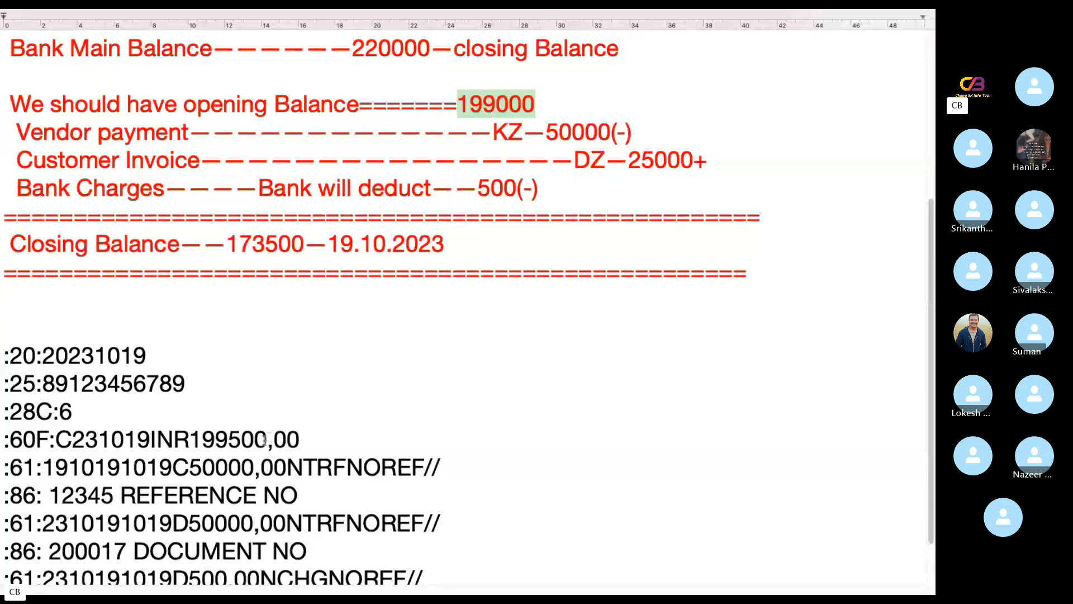
left_click_drag(267, 439, 190, 439)
key("ctrl+v")
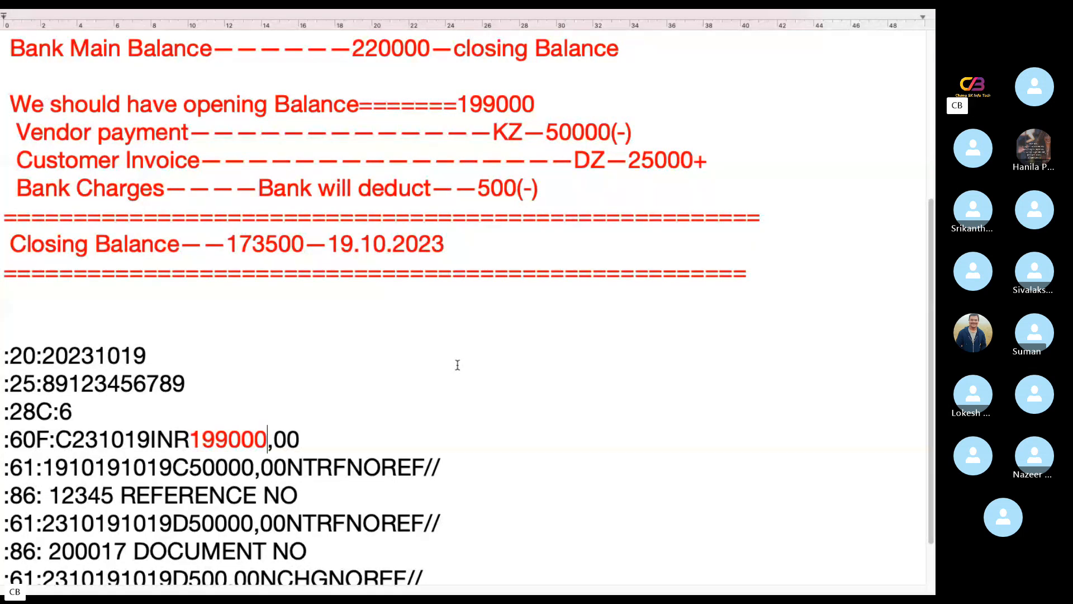
Check the :61: statement line tag in the PDF and colour the first :61: line's amount 50000,00 red
left_click_drag(37, 471, 1, 476)
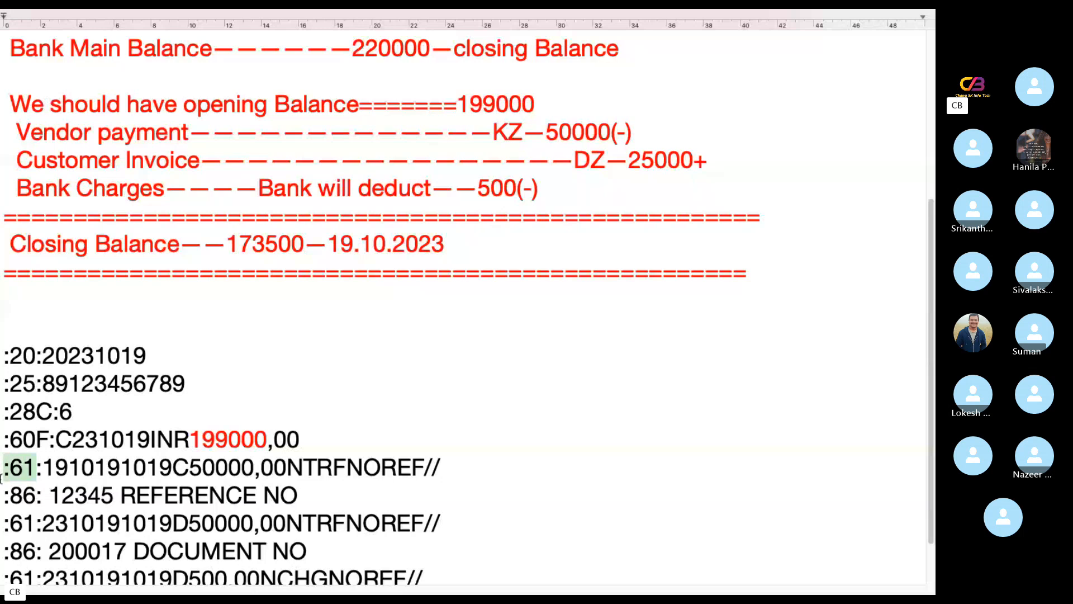
key("ctrl+Left")
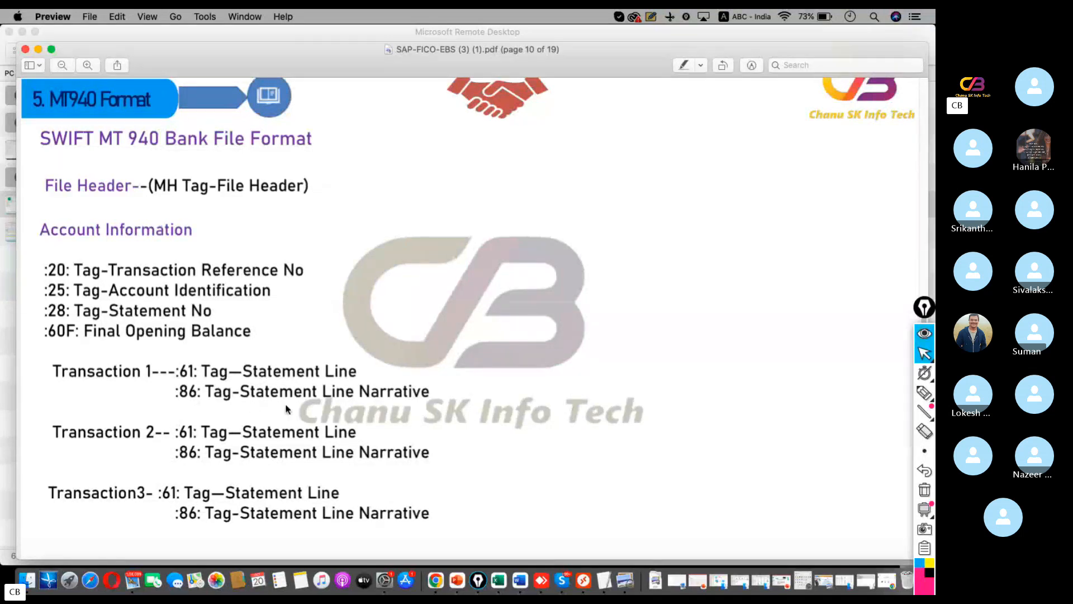
key("ctrl+Right")
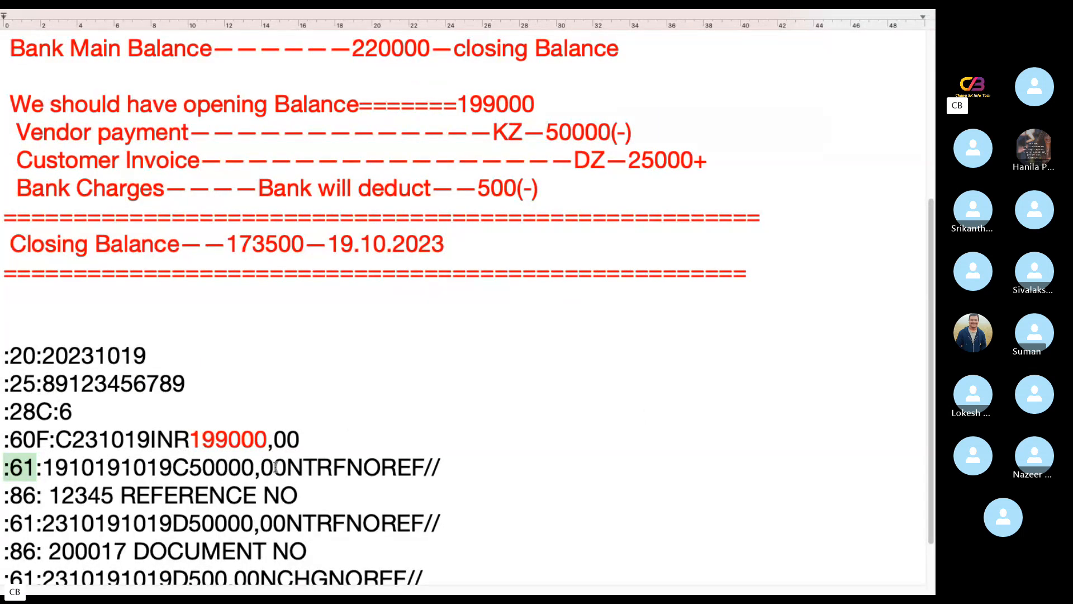
left_click_drag(287, 467, 190, 469)
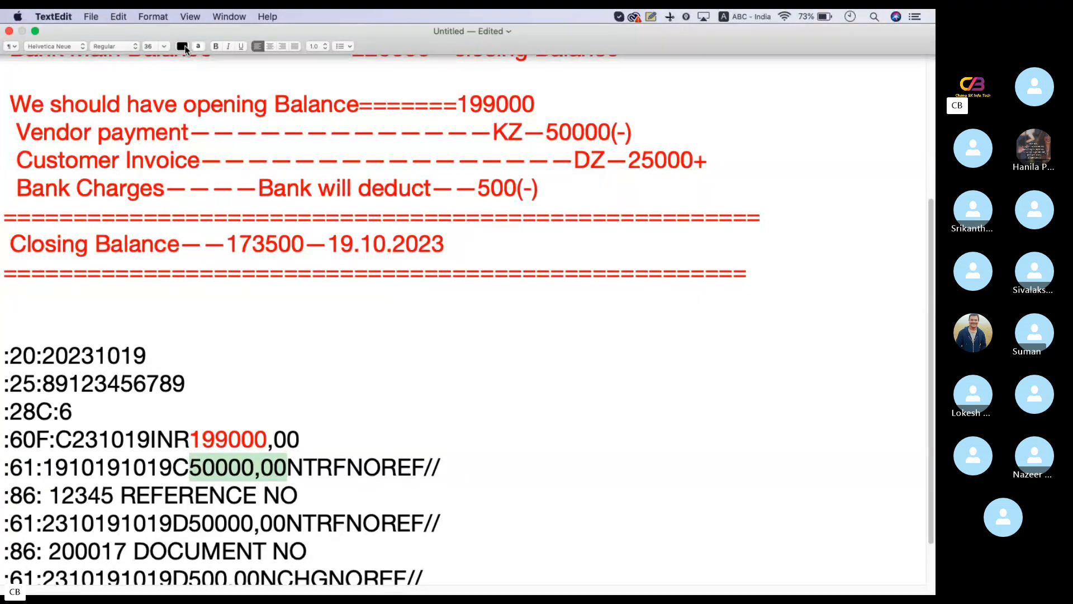
left_click(182, 47)
left_click(127, 70)
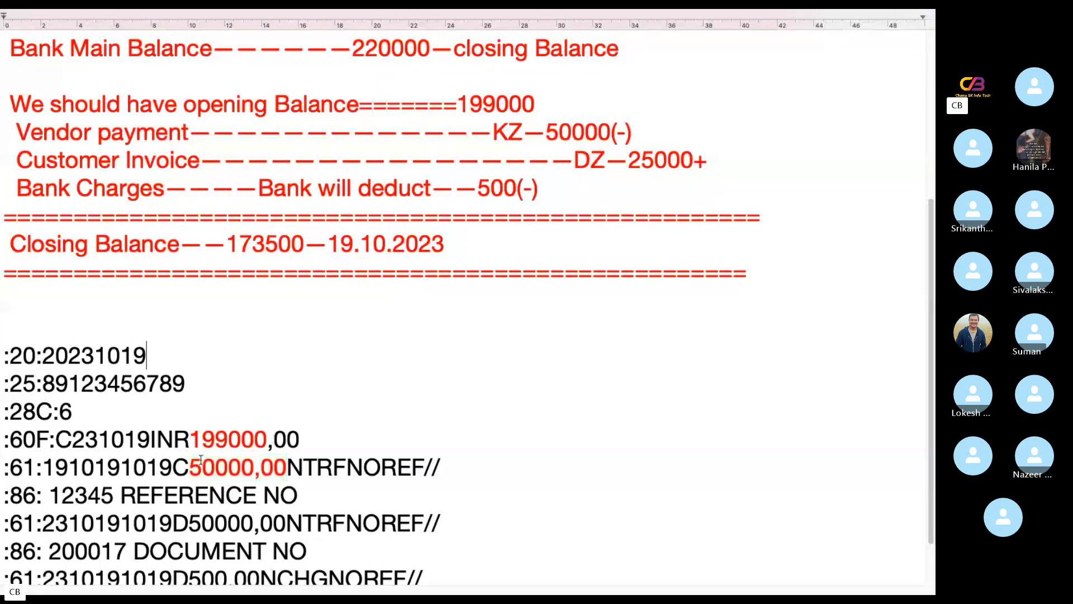
Set the year in the first :61: line's date to 23
left_click_drag(42, 467, 120, 468)
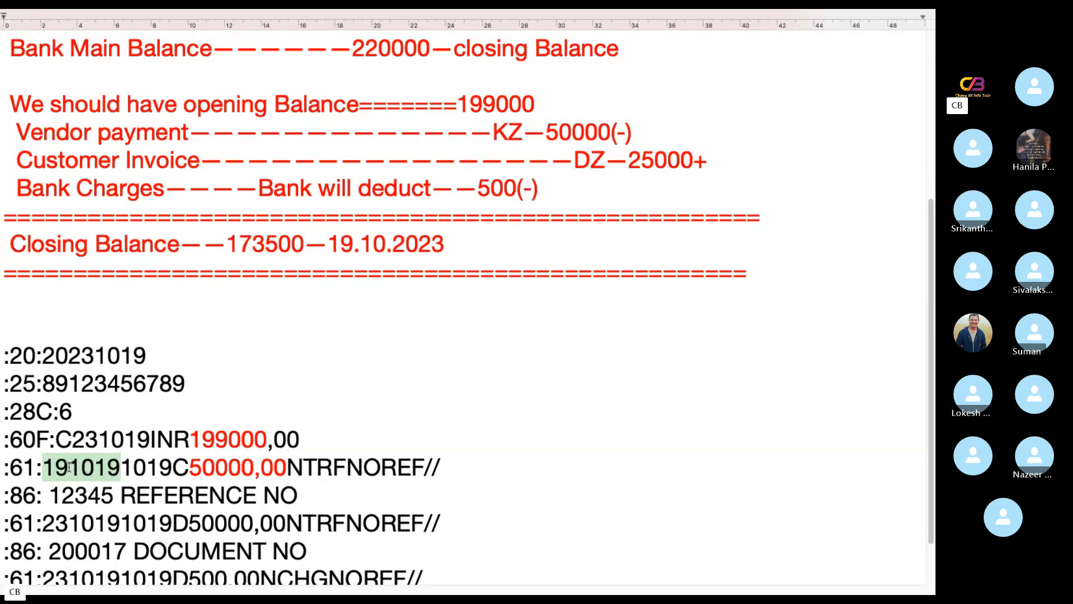
left_click(69, 469)
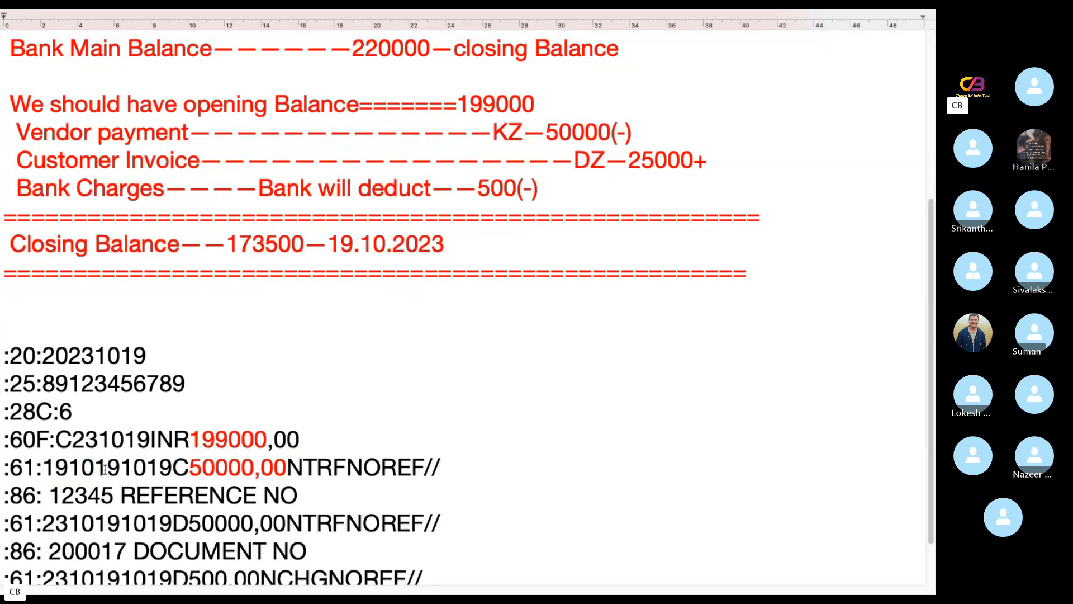
key("BackSpace")
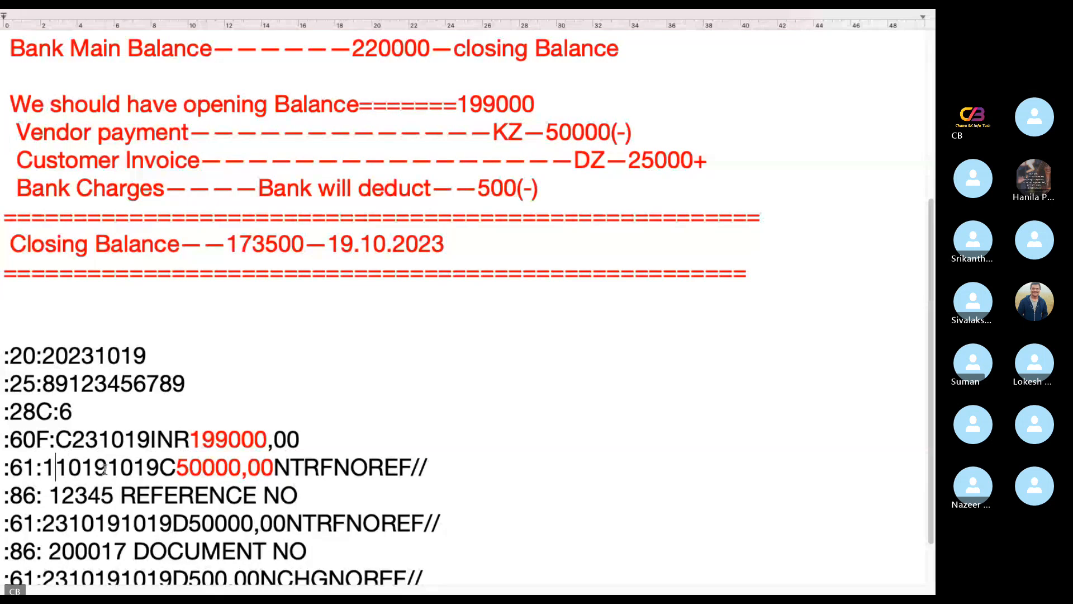
key("BackSpace")
type("23")
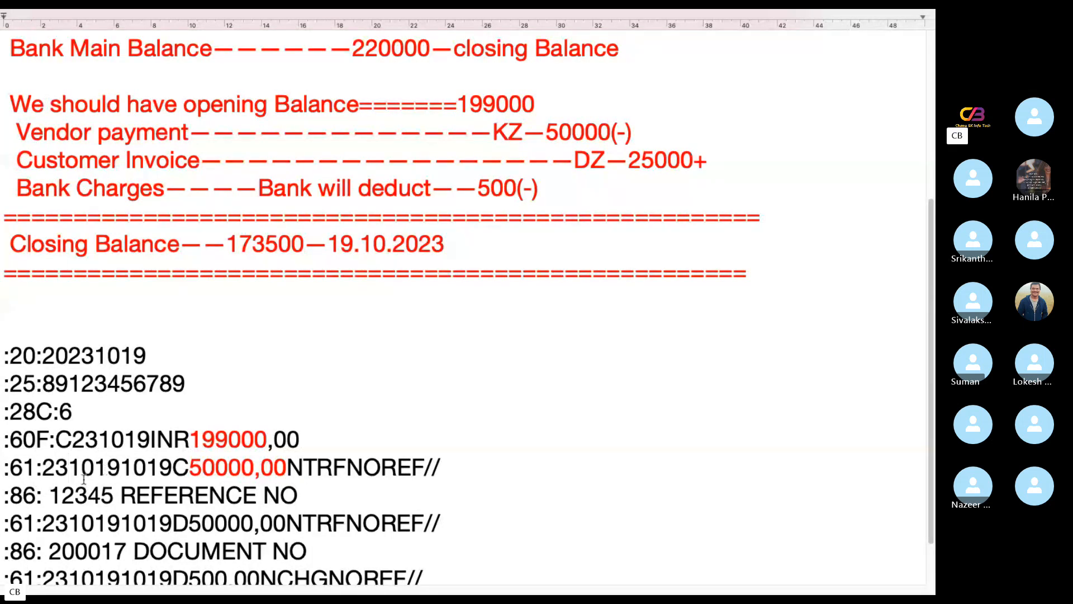
Colour the NTRF transaction code in the first :61: line blue
left_click_drag(133, 467, 284, 465)
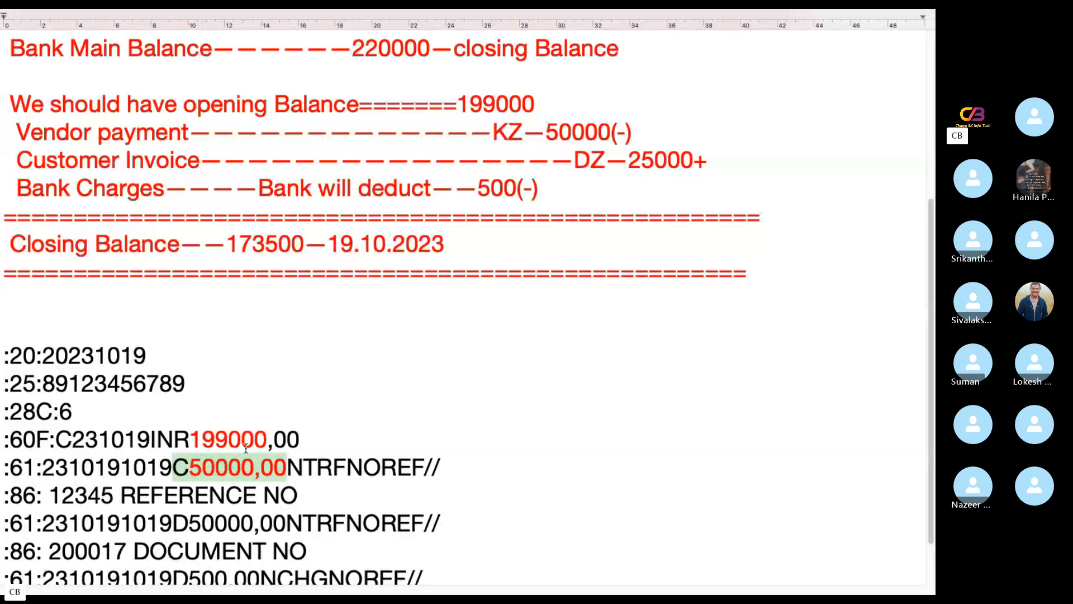
left_click(286, 466)
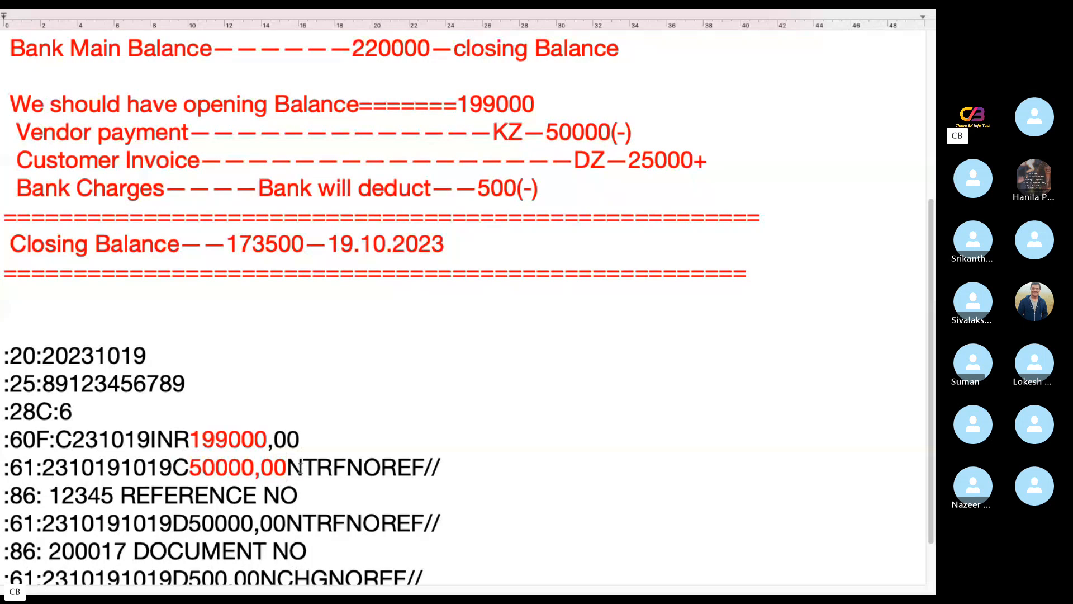
left_click_drag(286, 466, 350, 467)
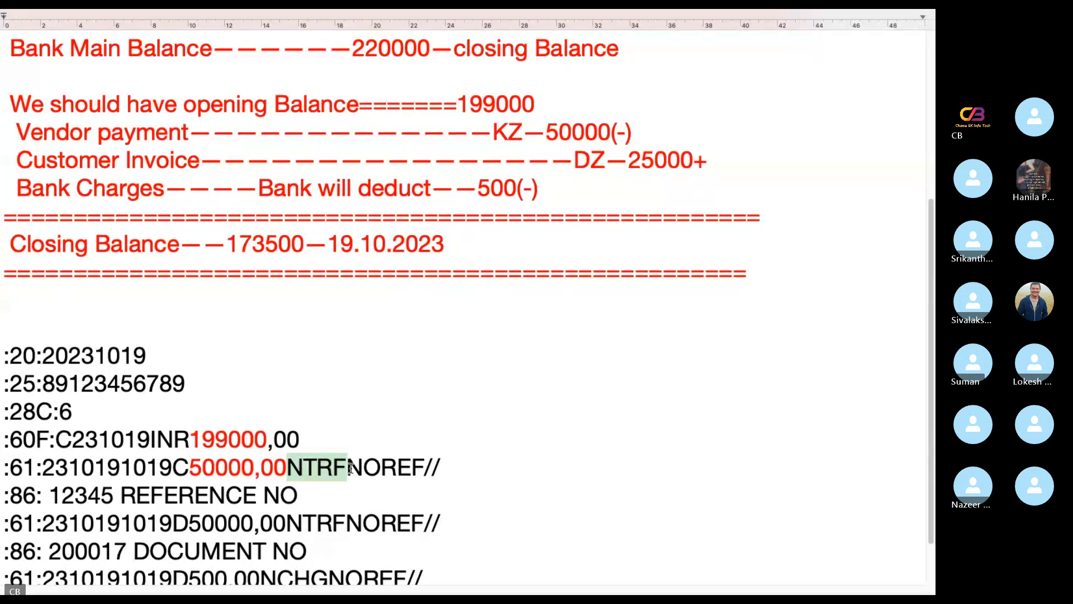
mouse_move(92, 12)
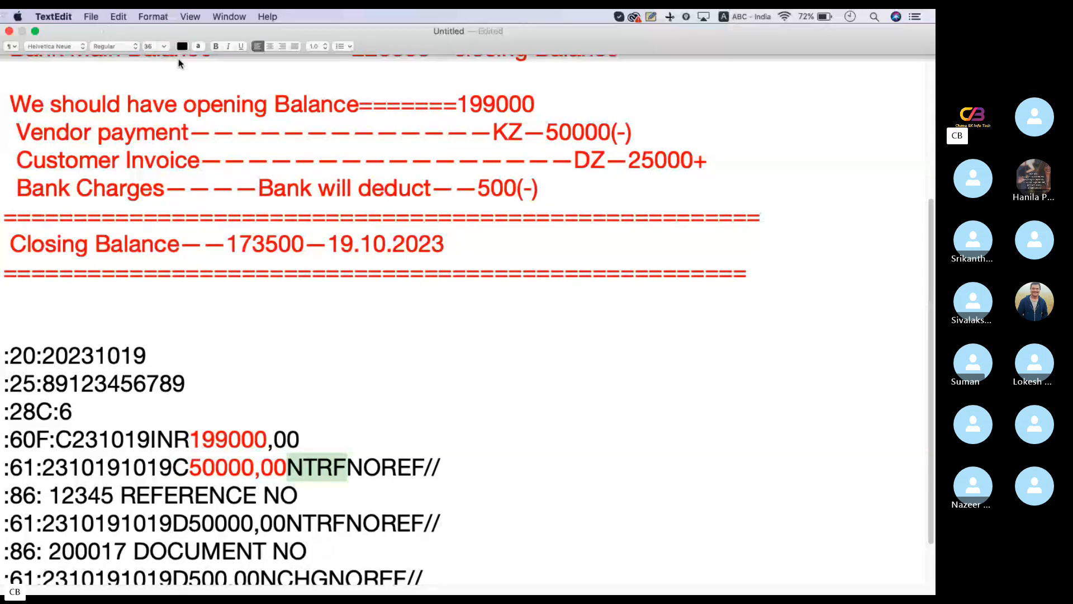
left_click(182, 46)
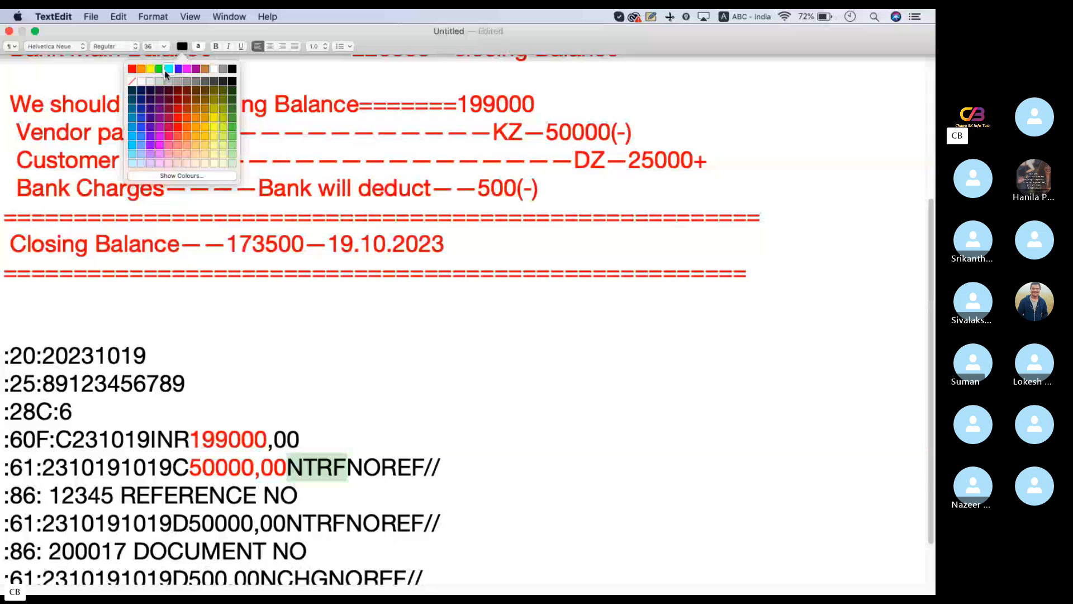
left_click(168, 69)
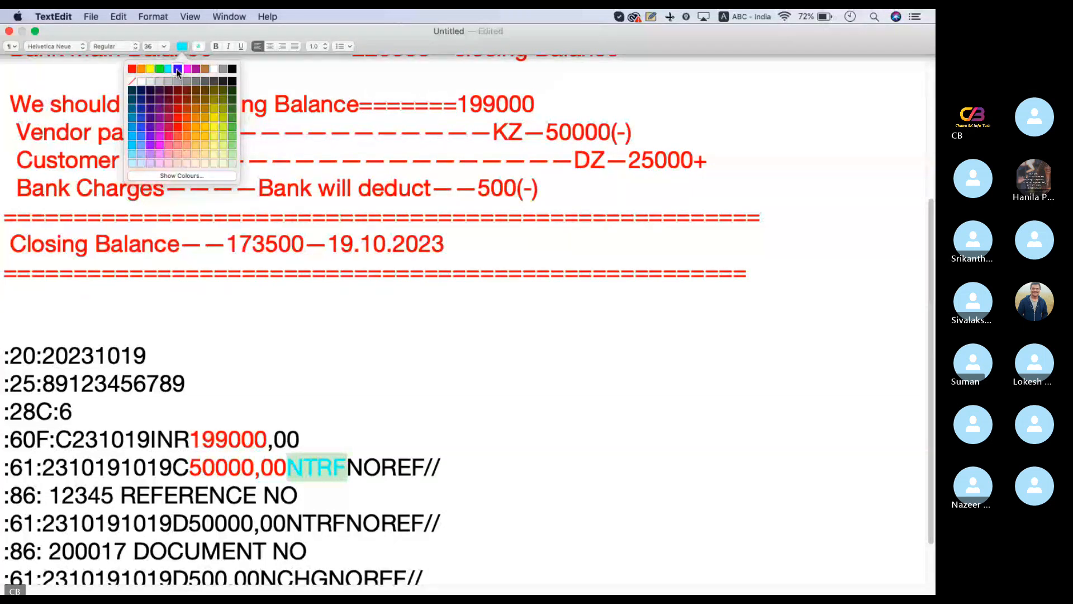
left_click(178, 69)
left_click(458, 415)
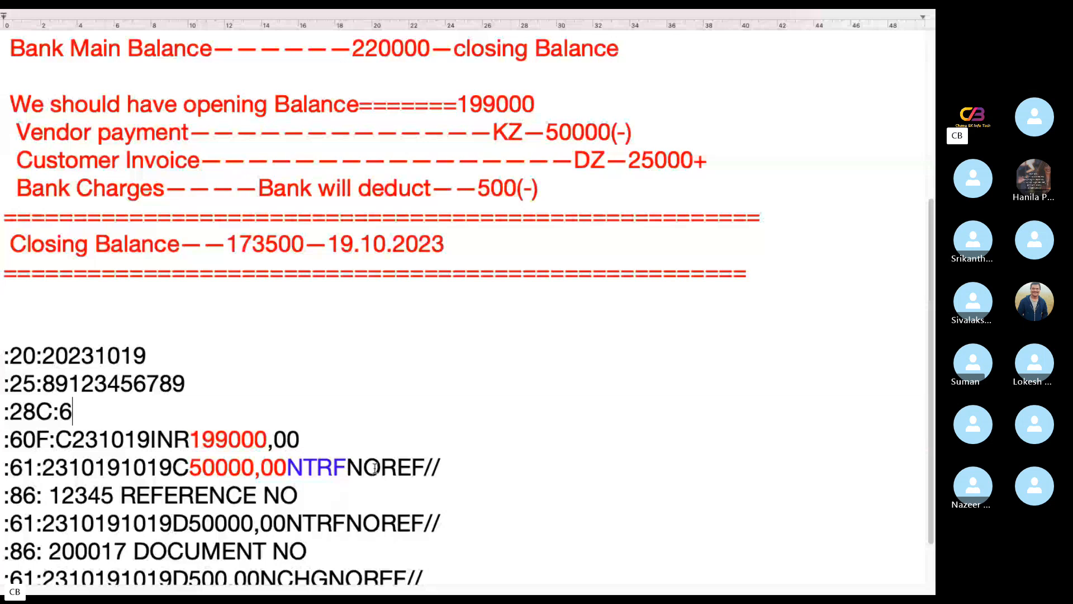
Examine the NOREF reference and the complete date, amount and transaction code sequence in the first :61: line
left_click_drag(376, 469, 359, 468)
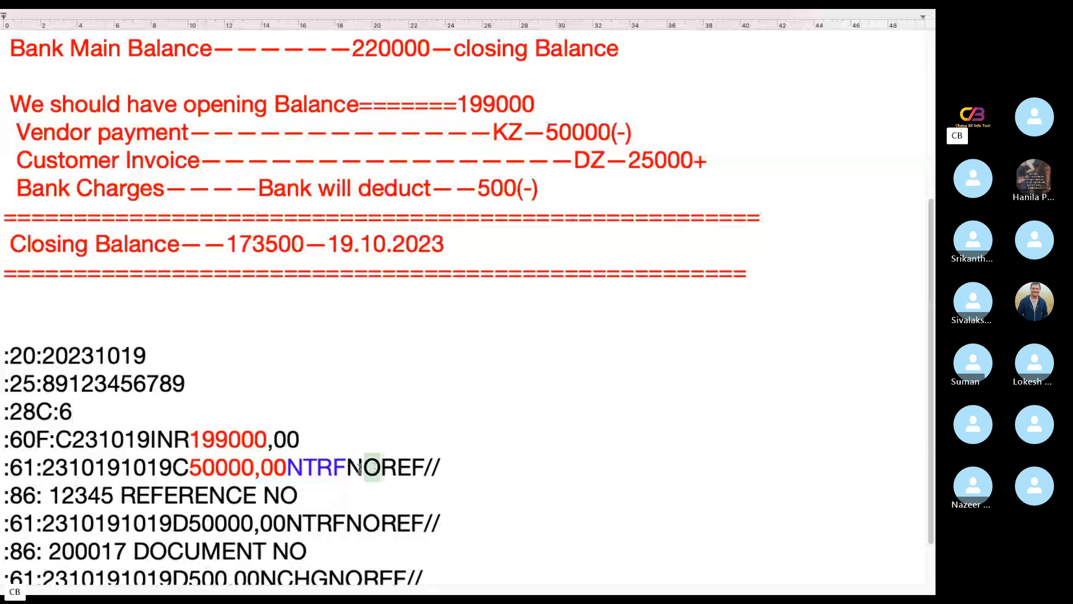
left_click_drag(428, 463, 348, 467)
left_click(442, 467)
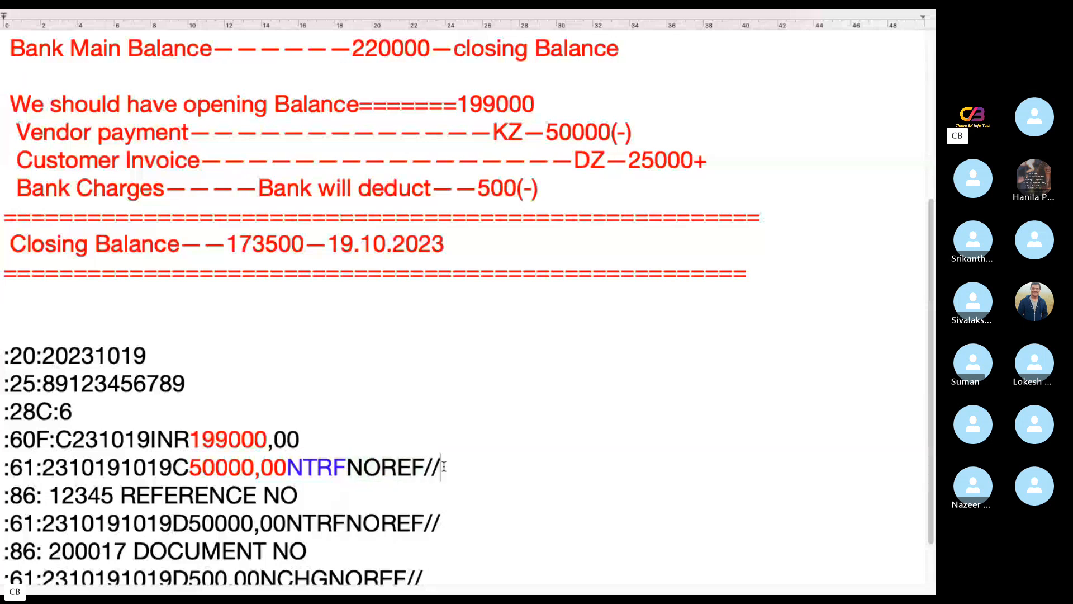
left_click_drag(426, 467, 42, 468)
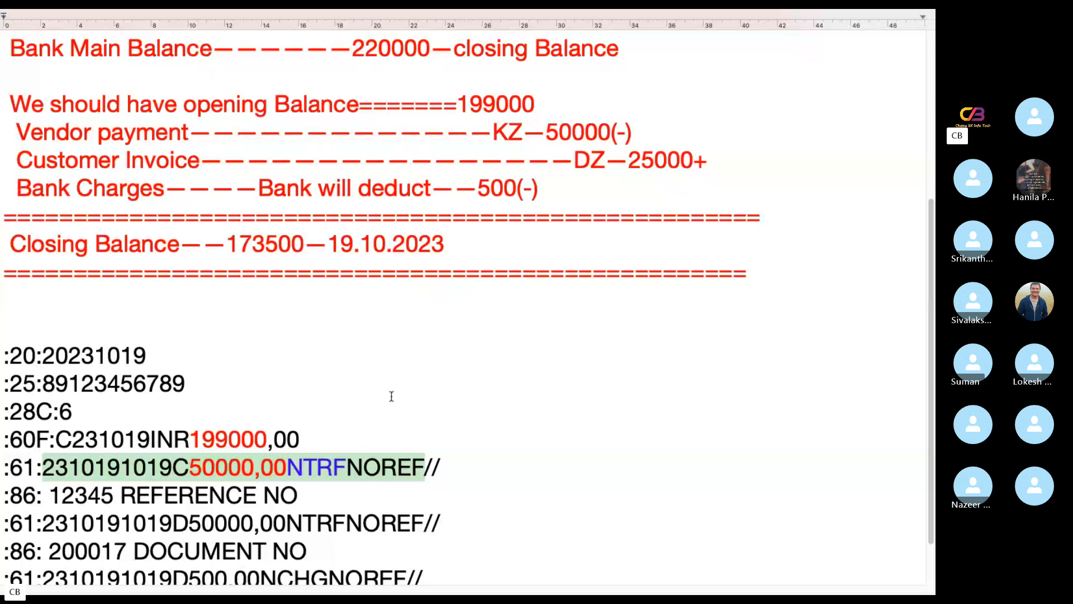
Look up the Interpretation Algorithm section in the PDF and examine the reference text in the first :86: line of the notes
key("ctrl+Left")
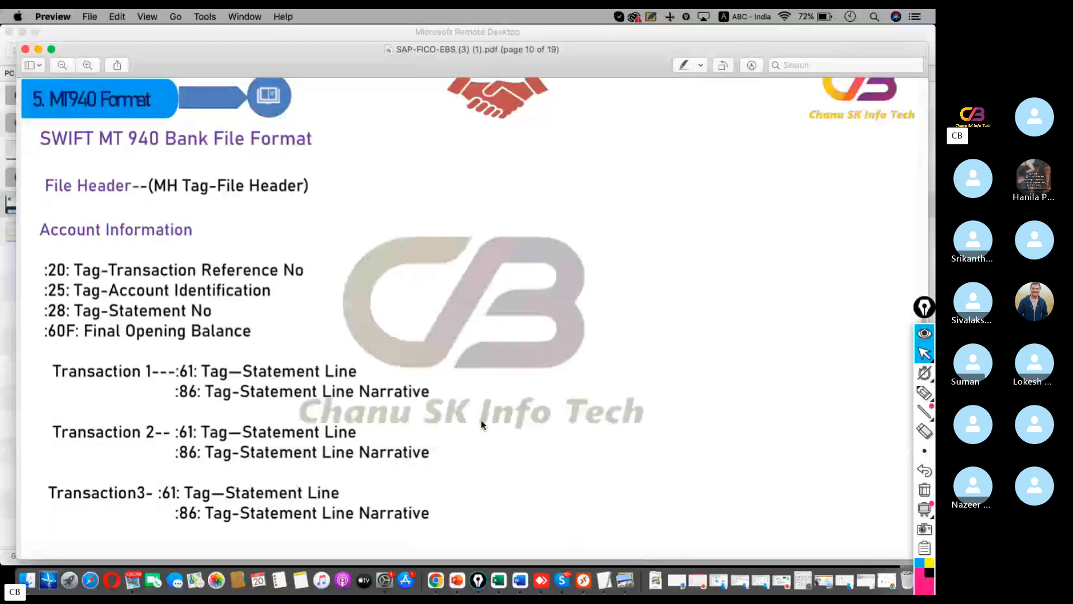
scroll(481, 413, "down", 8)
scroll(478, 398, "down", 20)
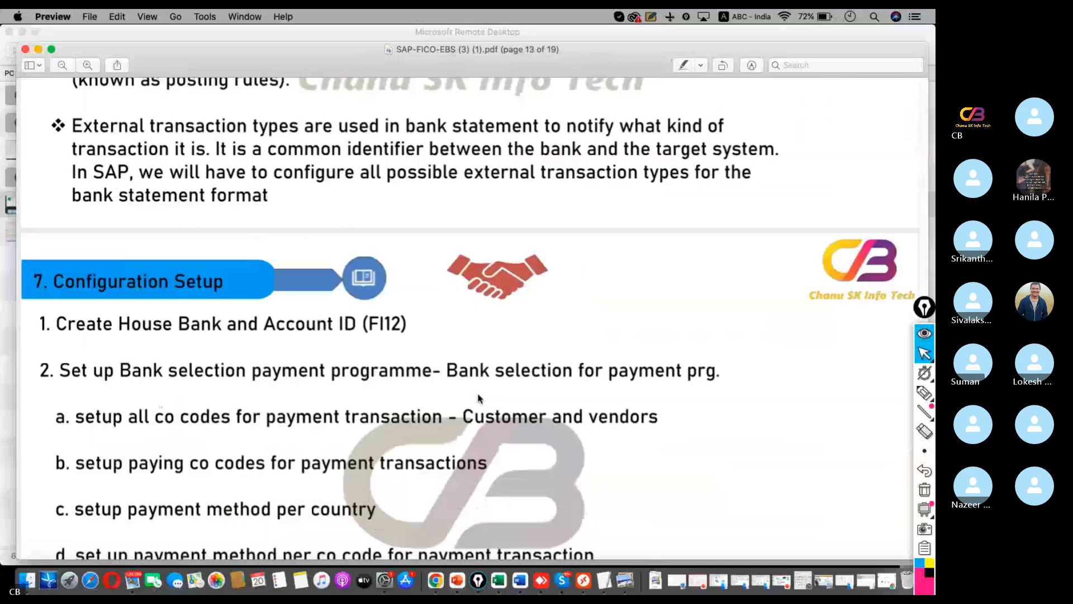
scroll(478, 398, "down", 10)
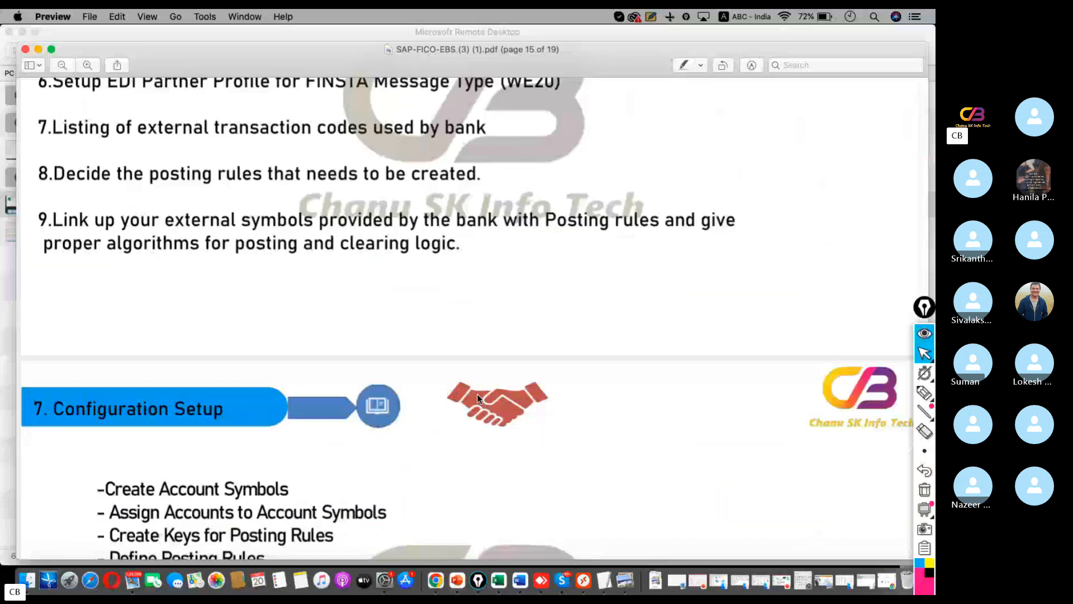
scroll(478, 398, "down", 12)
scroll(503, 394, "up", 4)
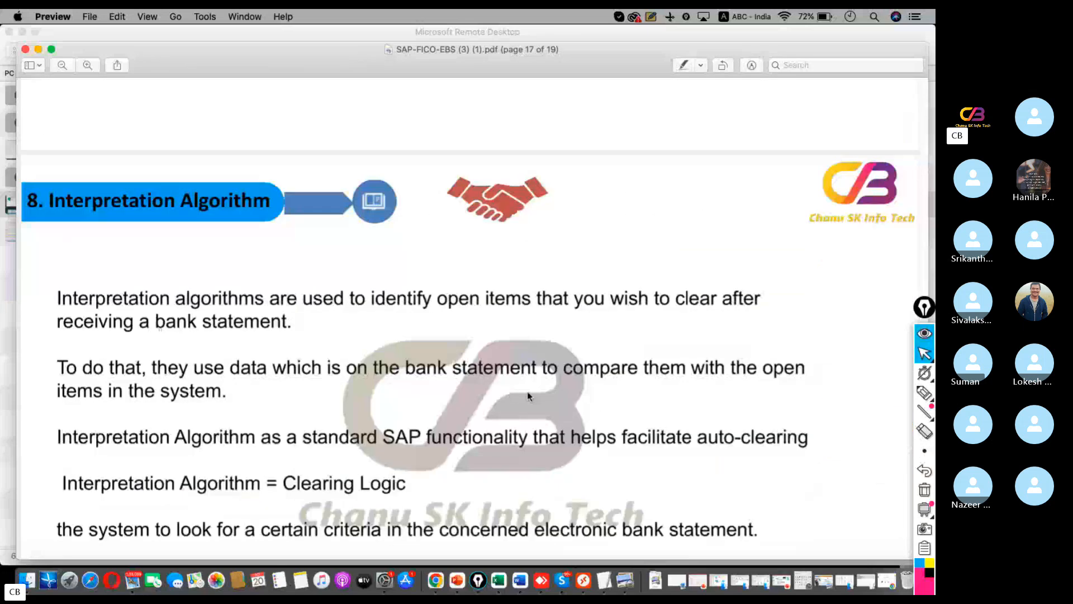
left_click(600, 560)
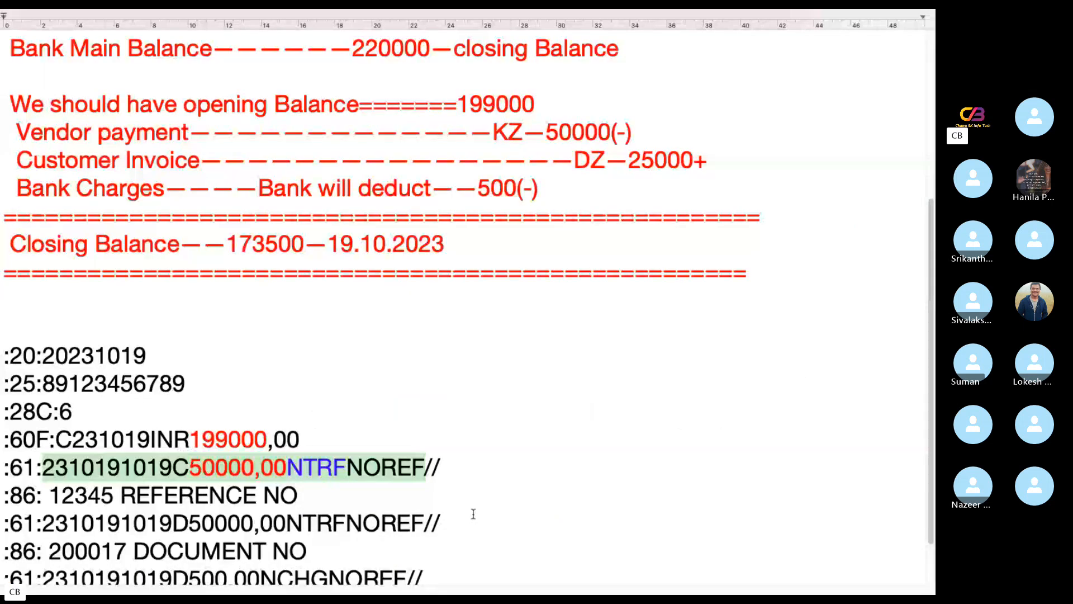
left_click_drag(302, 497, 48, 495)
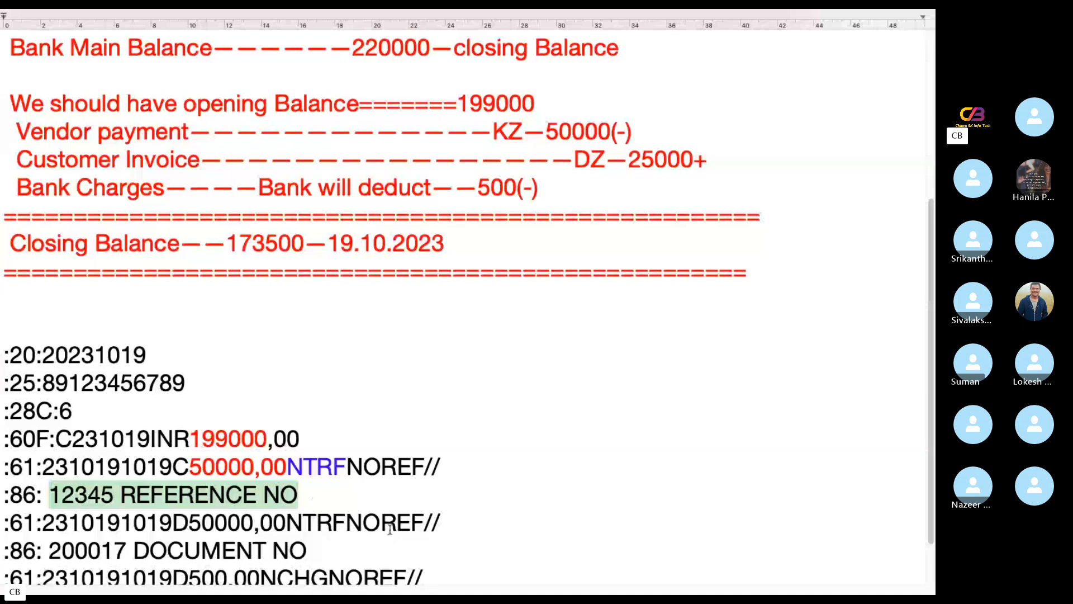
Examine the first :61: line with its :86: reference text and the NTRF transaction code
scroll(387, 512, "down", 2)
scroll(386, 513, "down", 1)
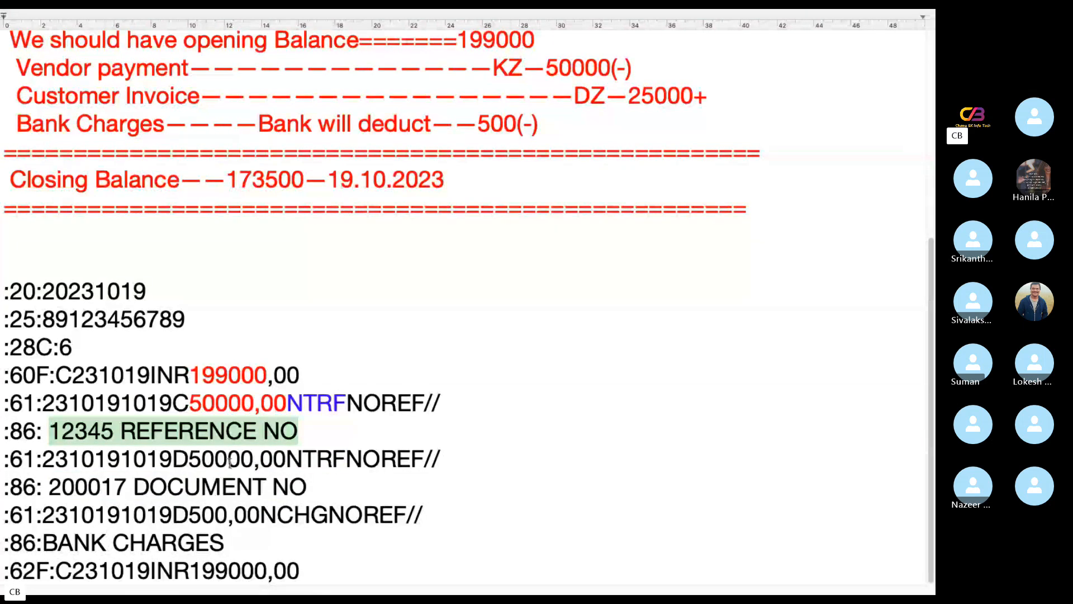
left_click(311, 430)
left_click_drag(311, 430, 5, 403)
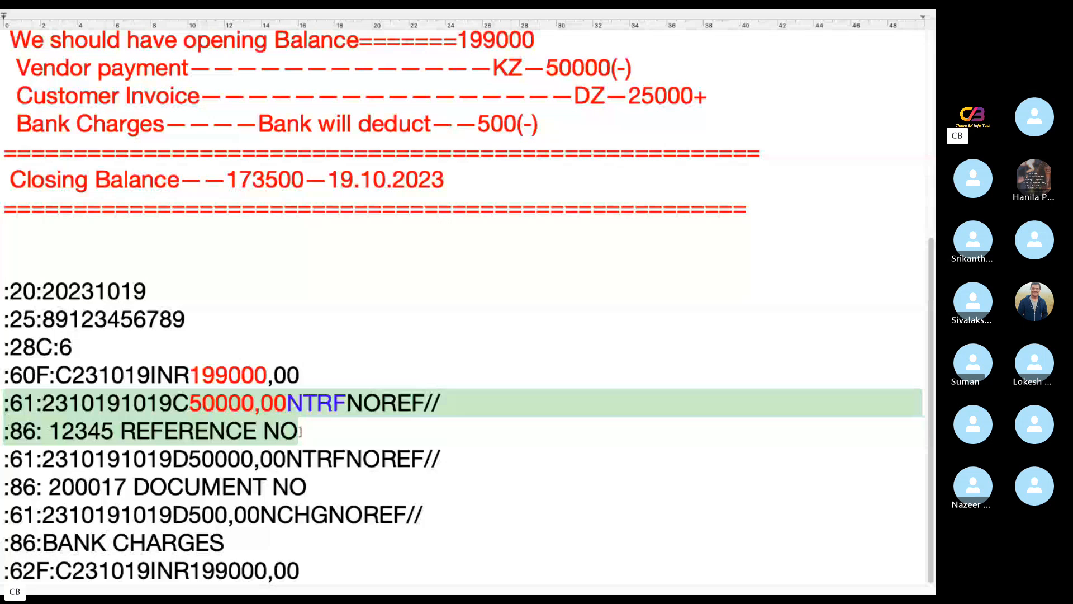
left_click_drag(300, 431, 127, 429)
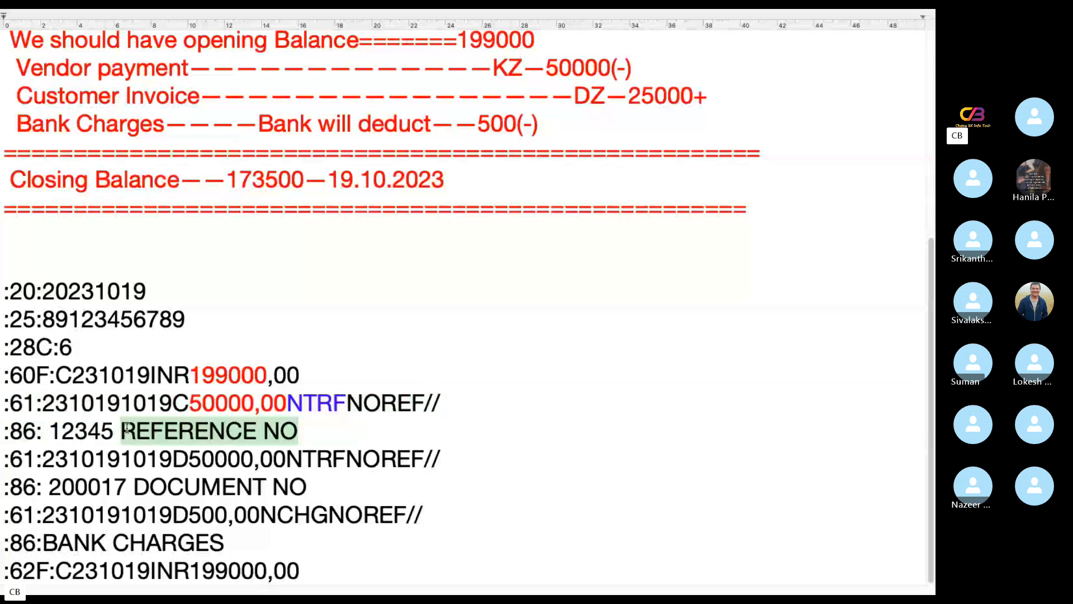
left_click_drag(289, 402, 334, 402)
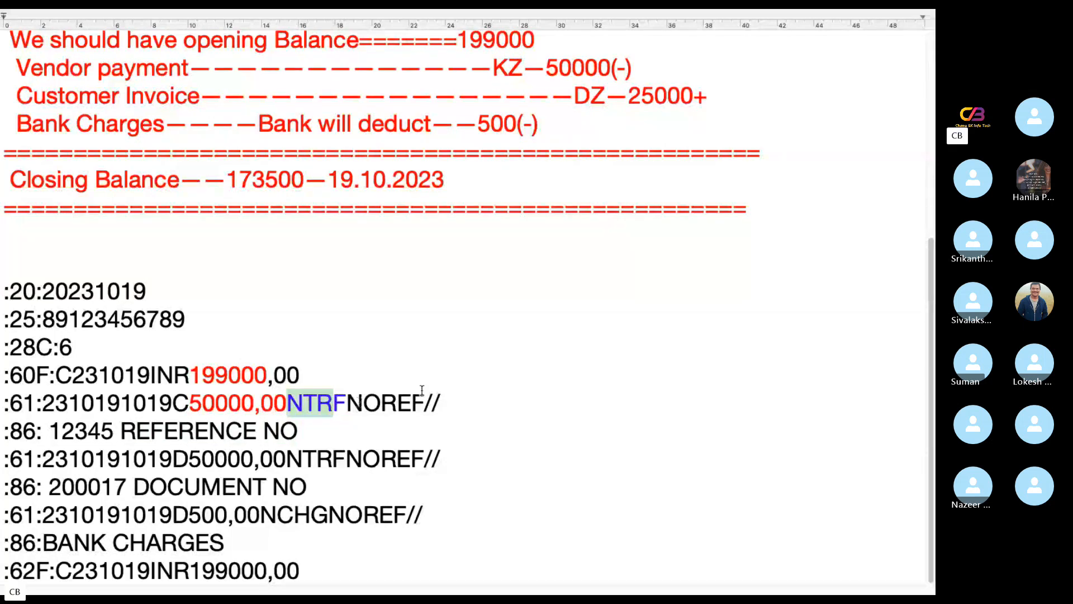
Colour the 50000,00 amount in the second :61: line red
left_click_drag(287, 459, 191, 456)
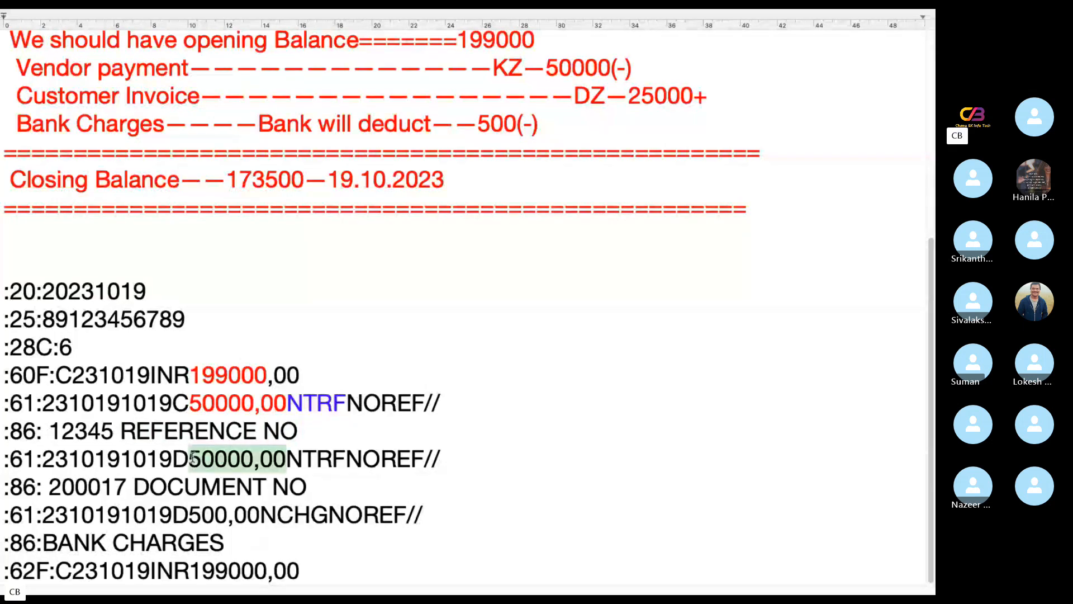
mouse_move(160, 13)
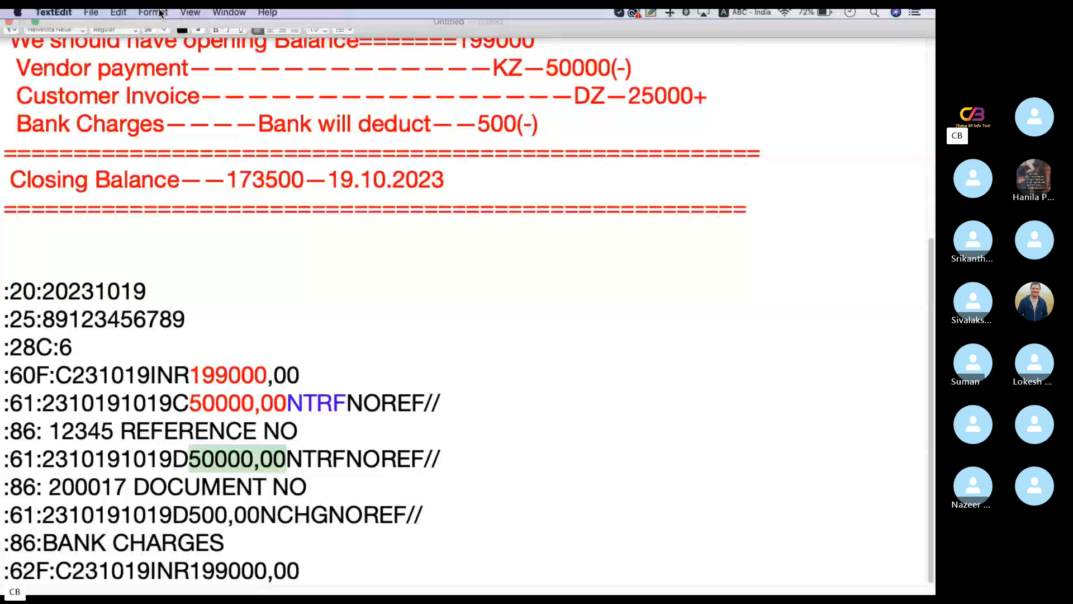
left_click(182, 46)
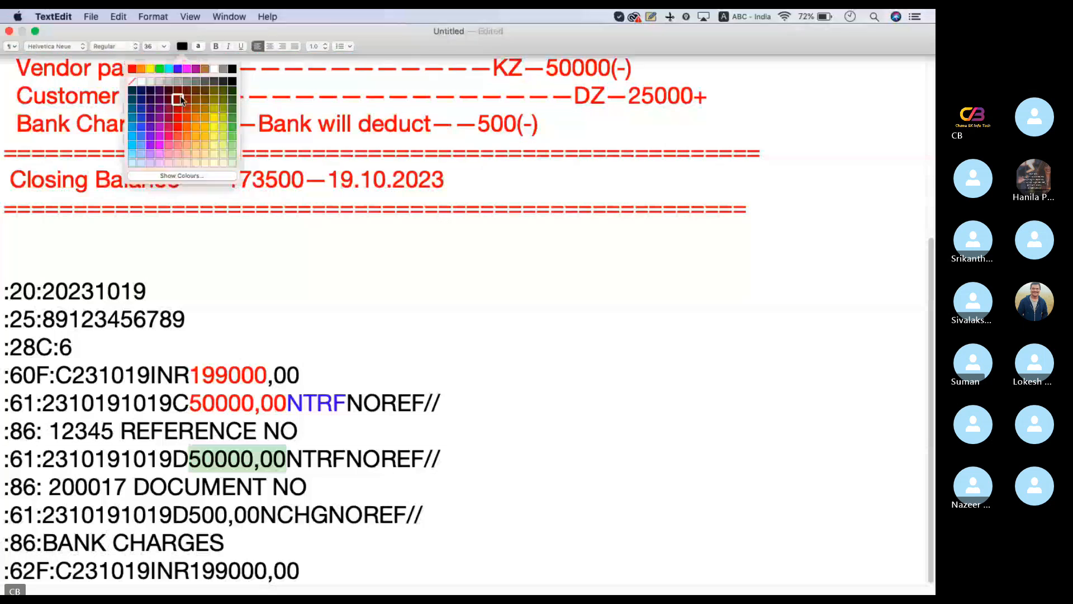
left_click(179, 99)
left_click(546, 429)
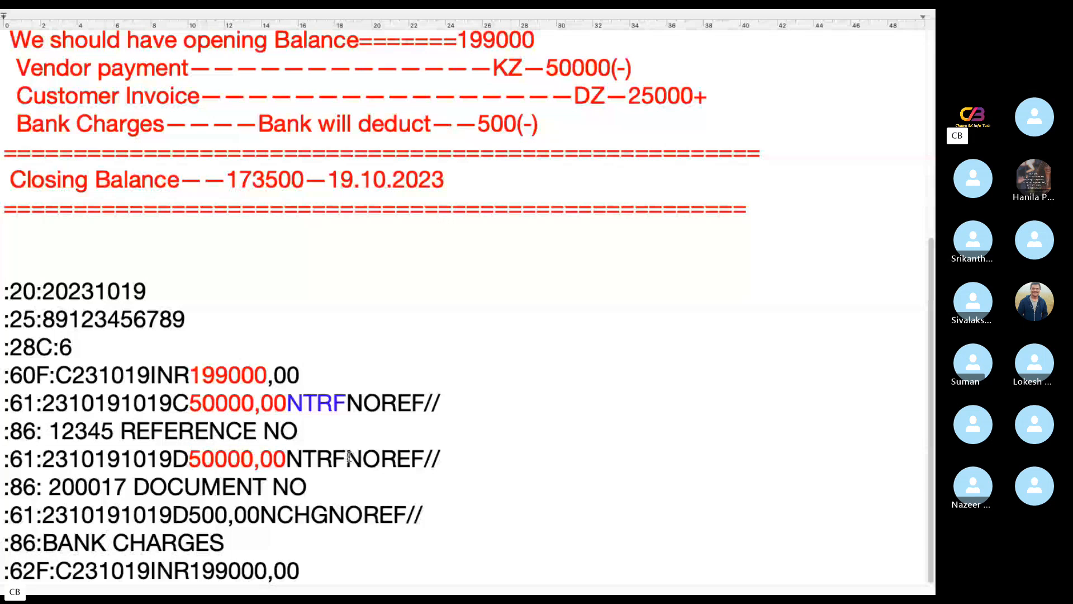
Colour the NTRF transaction code in the second :61: line blue
left_click_drag(346, 458, 286, 458)
mouse_move(216, 13)
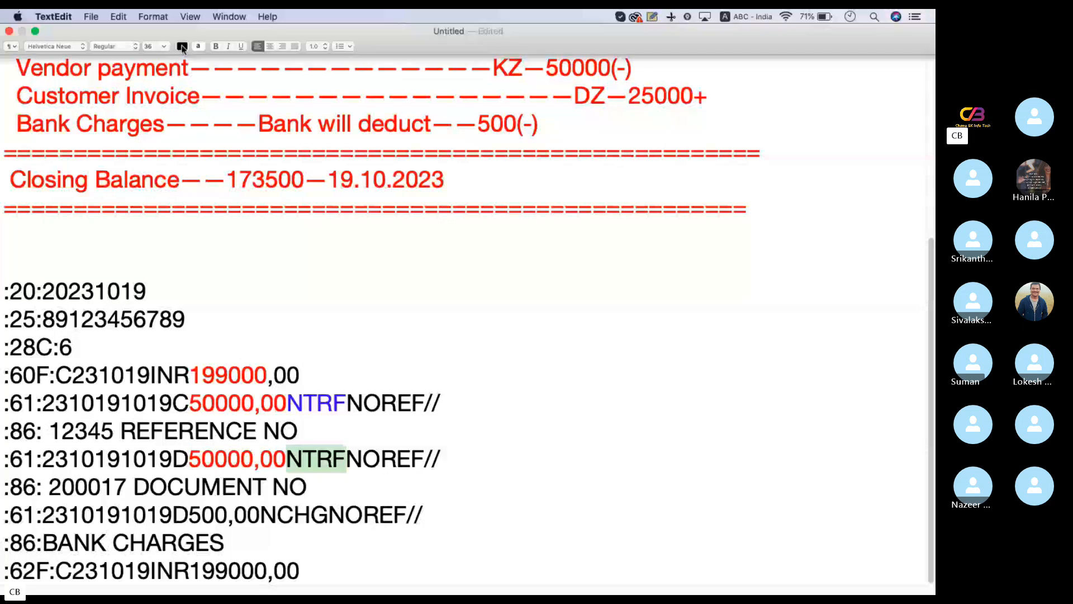
left_click(182, 47)
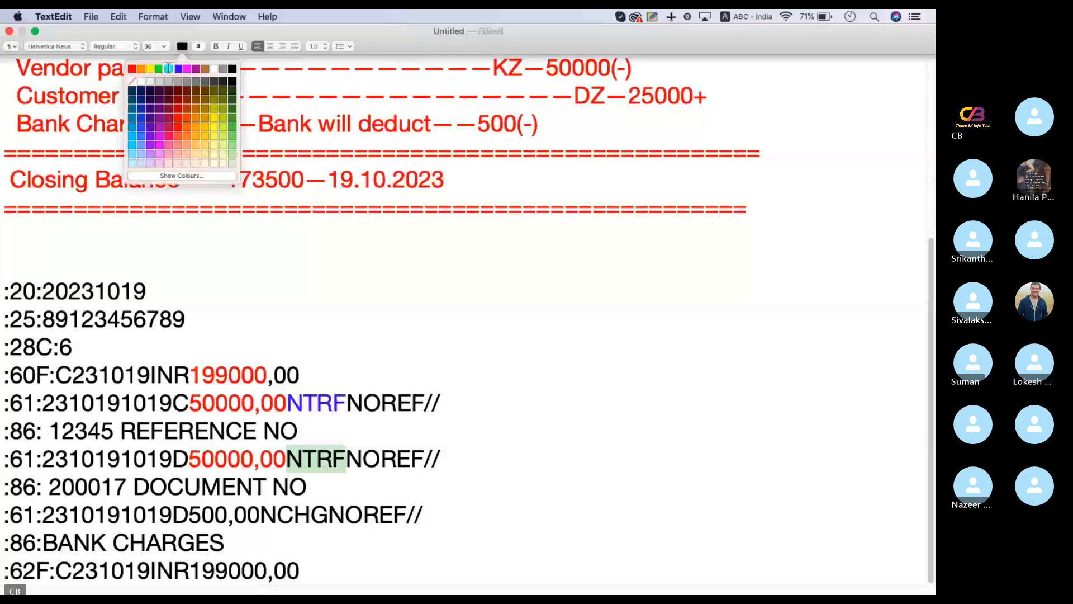
left_click(171, 70)
mouse_move(150, 12)
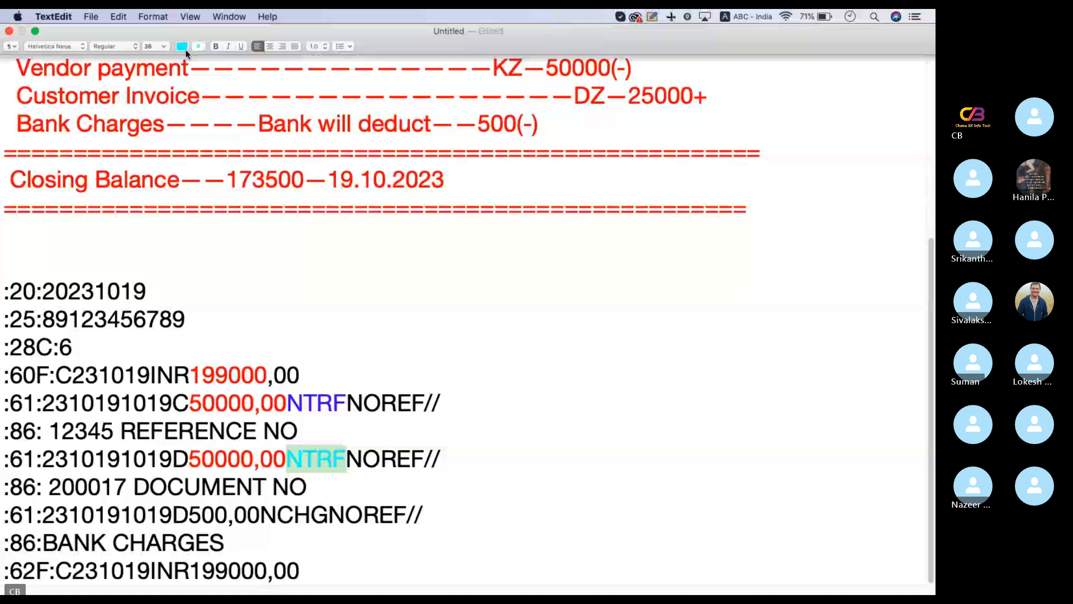
left_click(186, 51)
left_click(178, 69)
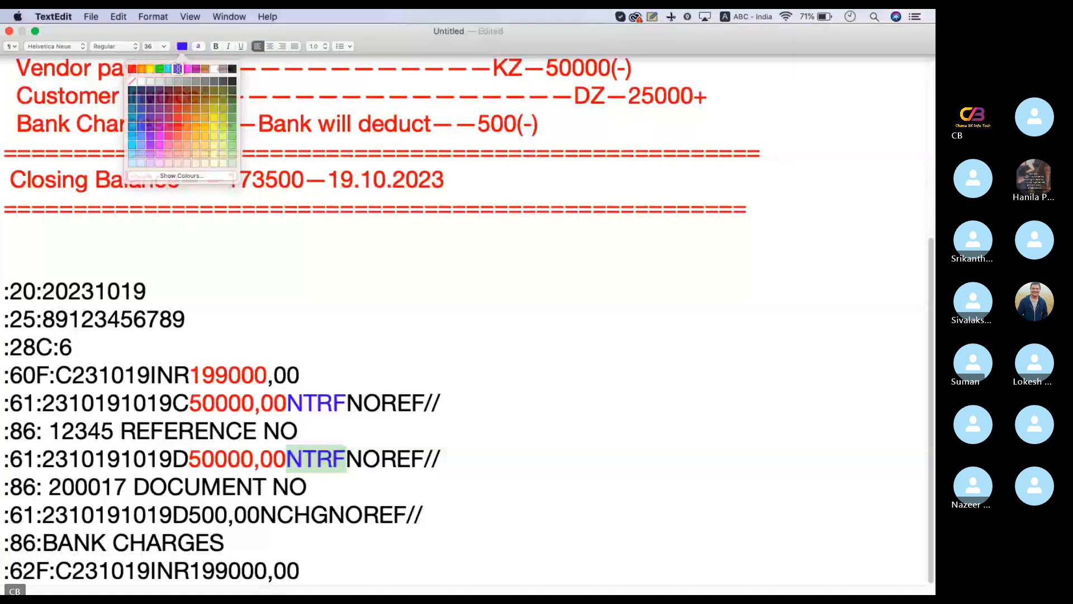
left_click(385, 377)
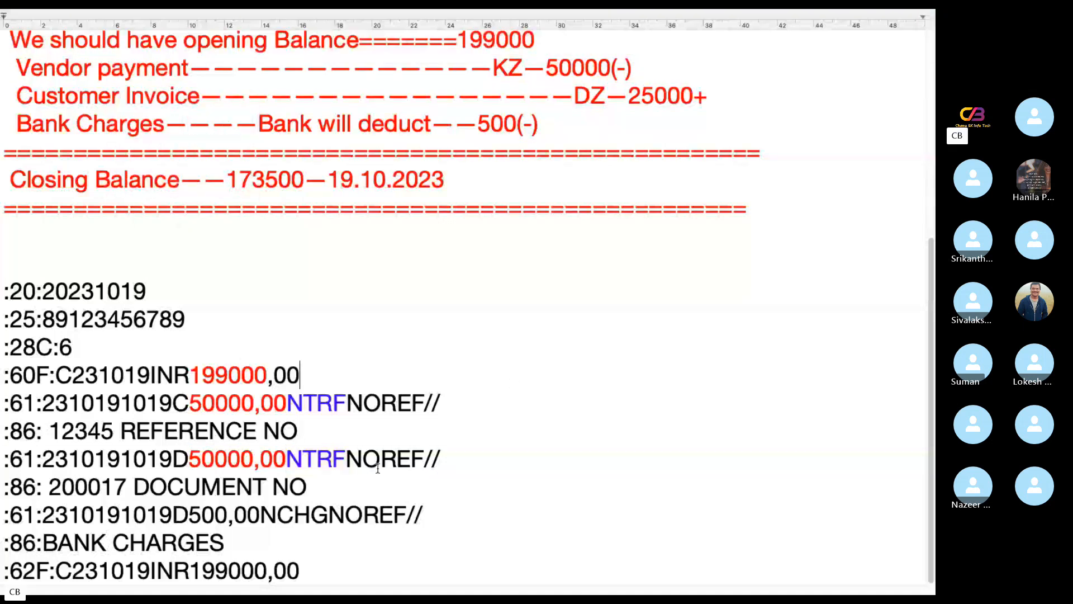
Examine the NOREF reference in the second :61: line and the document number text in the :86: line below it
left_click_drag(346, 459, 426, 459)
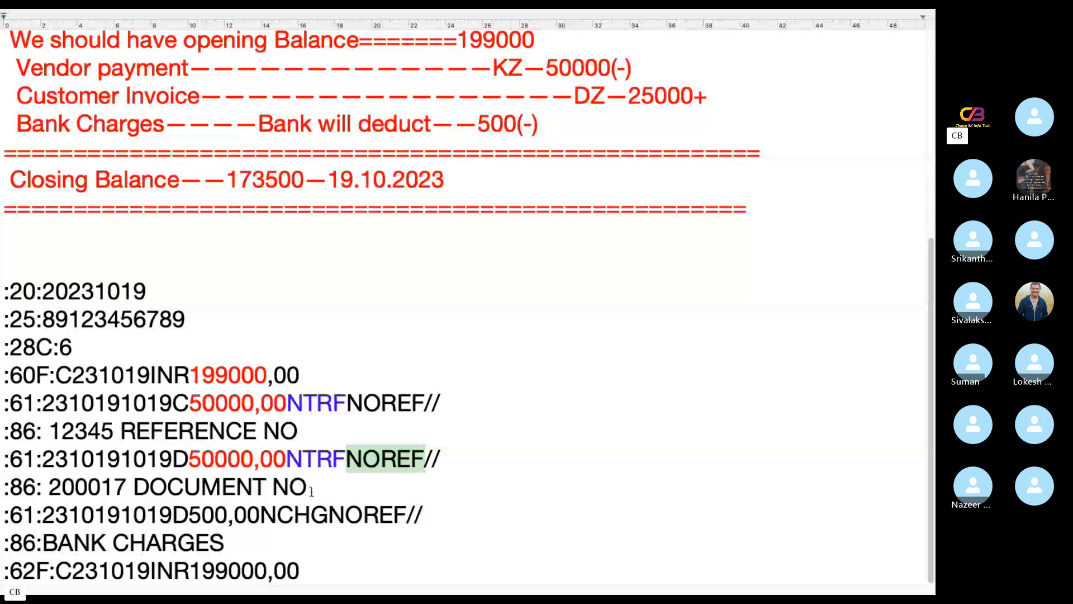
left_click(312, 490)
left_click_drag(313, 491, 10, 484)
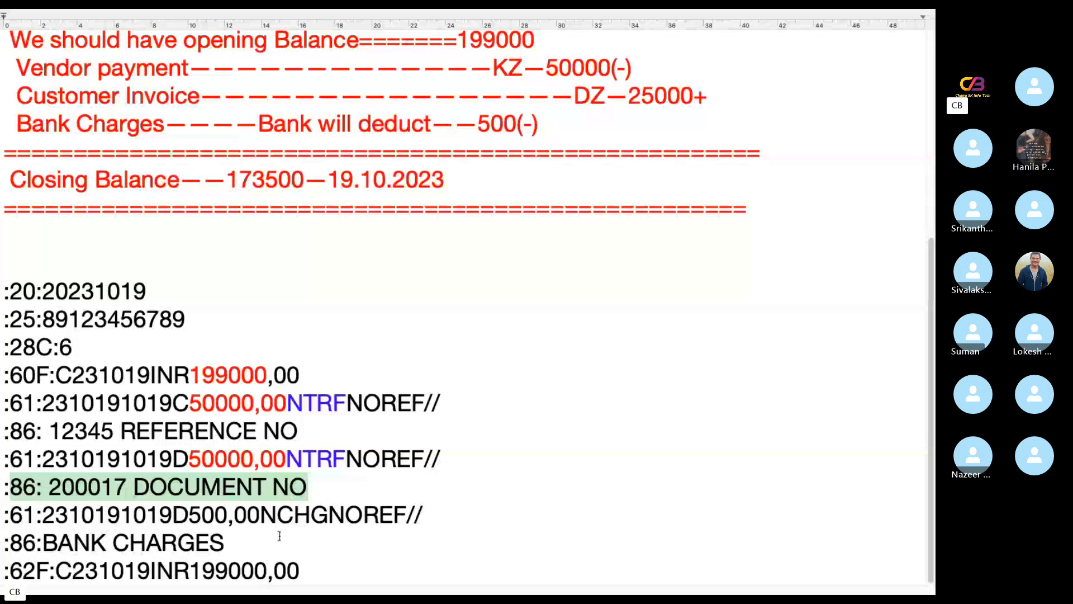
Colour the debit sign and 500,00 amount in the third :61: line blue
left_click_drag(267, 513, 174, 512)
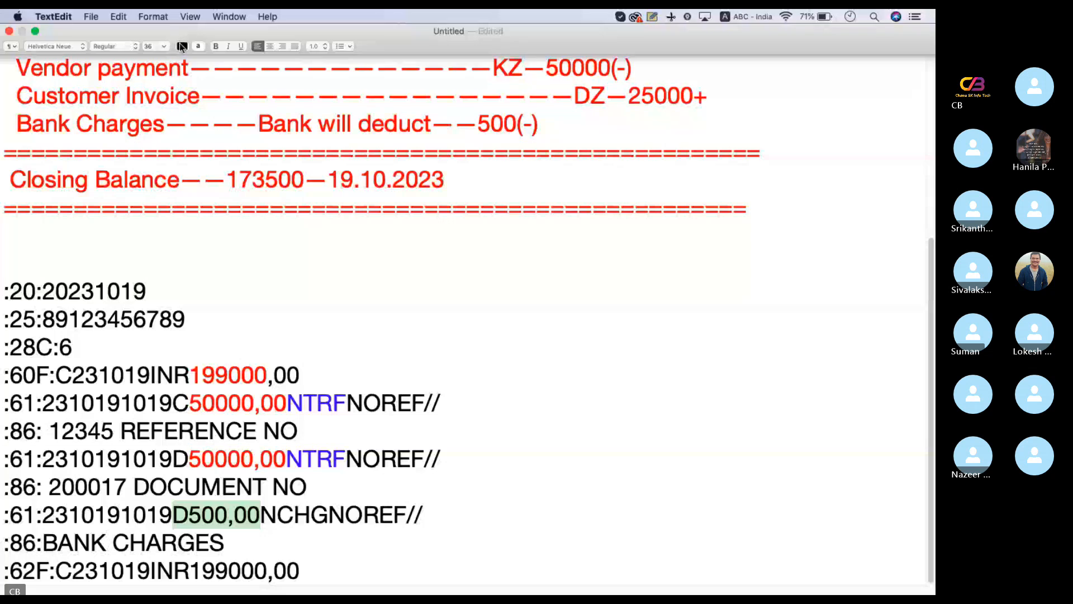
mouse_move(191, 12)
left_click(183, 47)
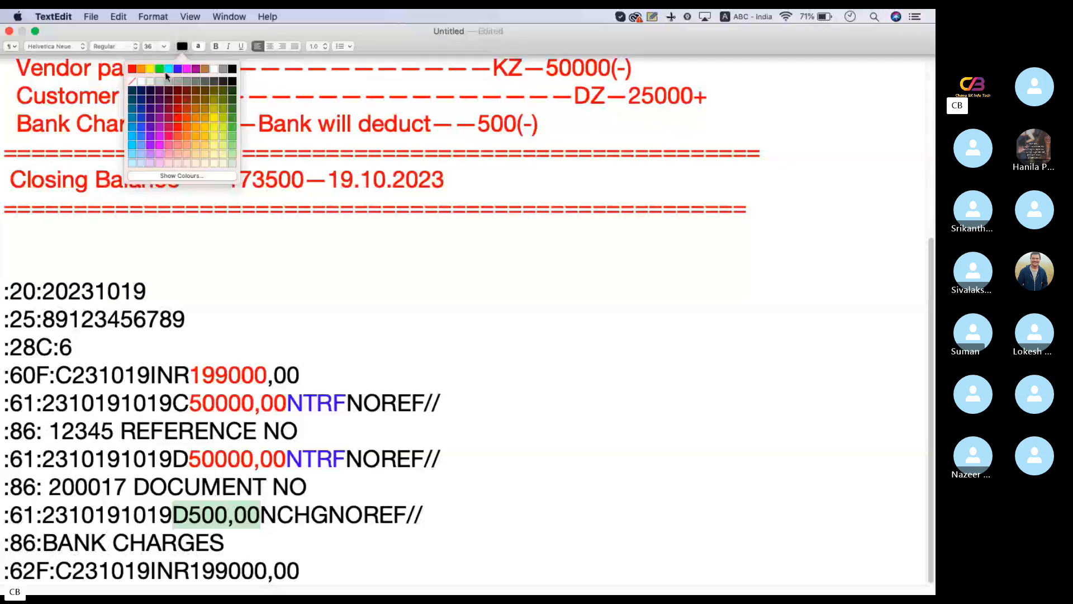
left_click(176, 69)
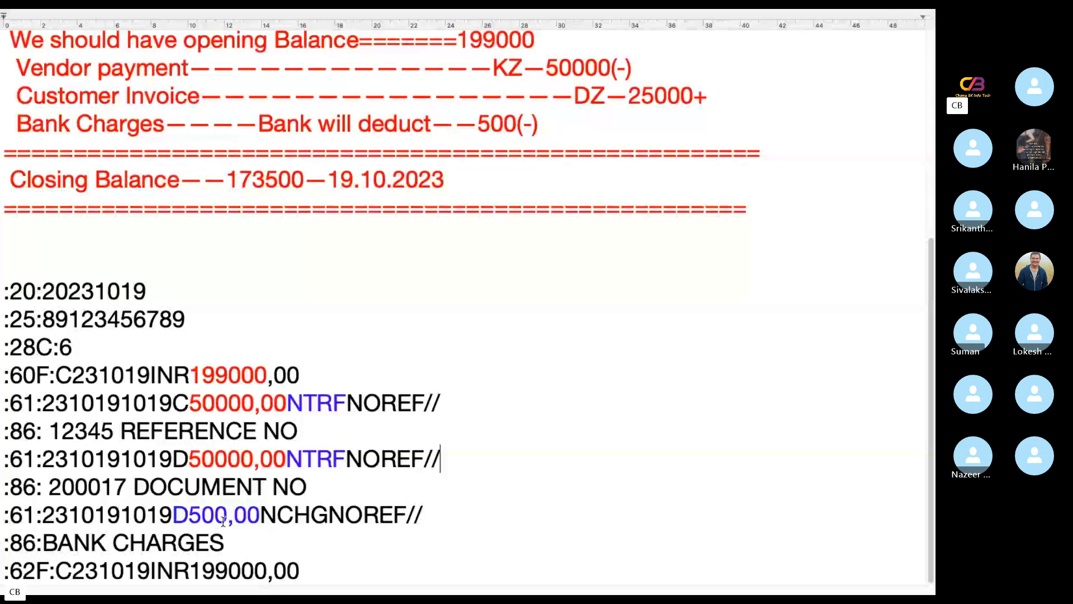
Compare the date sequences at the start of the three :61: lines
left_click(172, 515)
left_click_drag(173, 516, 43, 513)
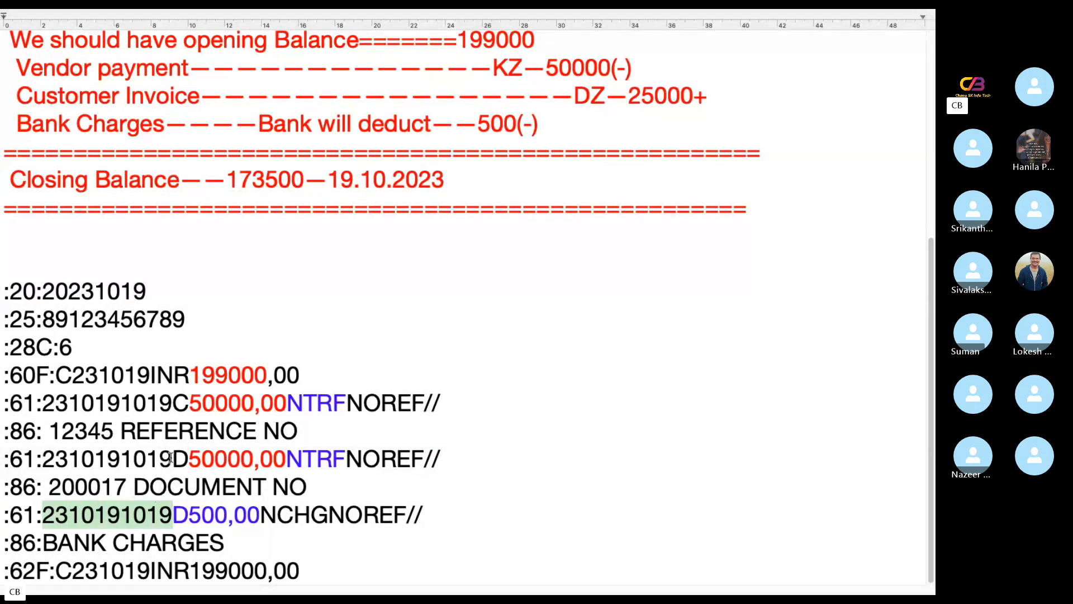
left_click_drag(173, 458, 43, 458)
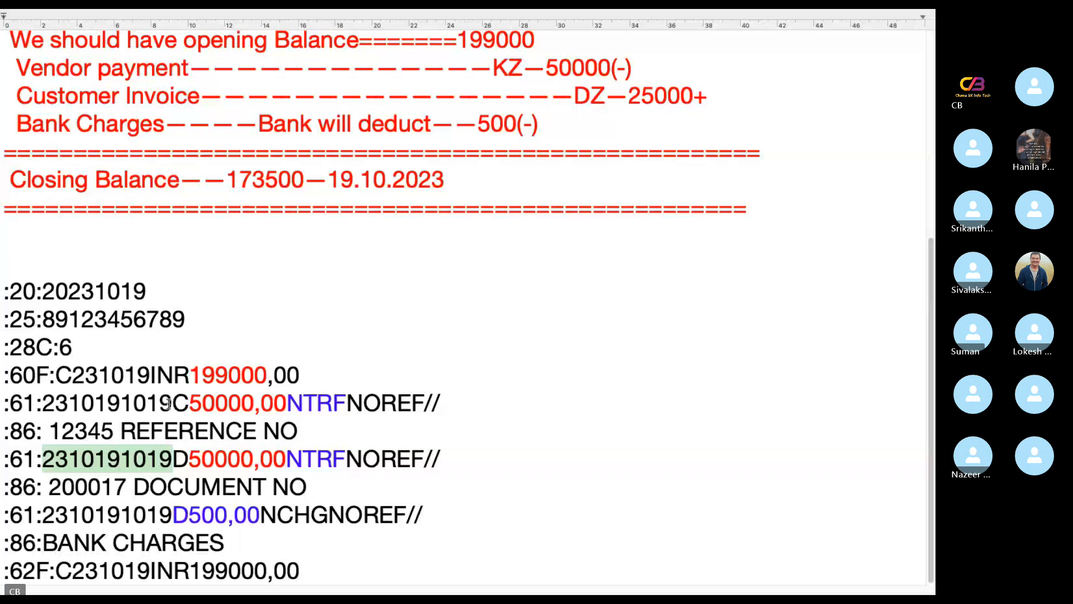
left_click_drag(172, 403, 36, 403)
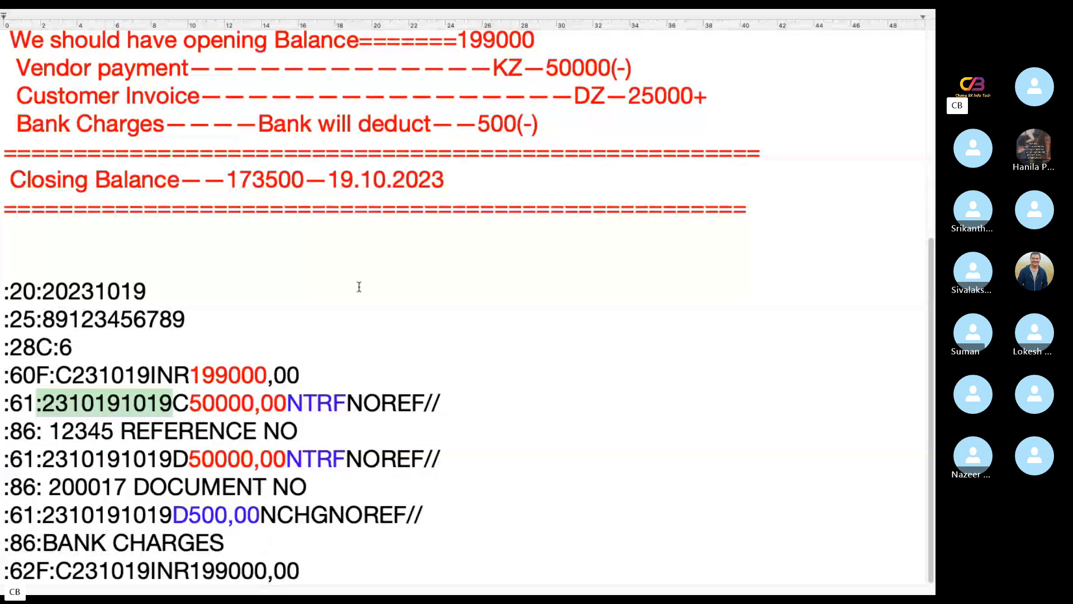
Set the amount in the first :61: line to 25000, matching the customer invoice in the notes
left_click_drag(694, 100, 629, 91)
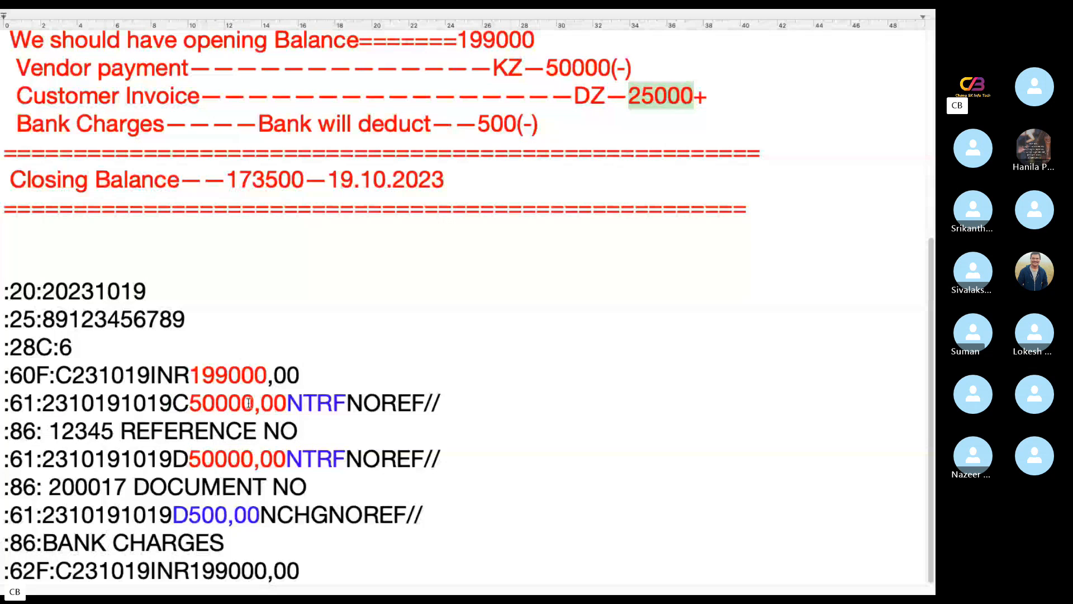
left_click_drag(254, 402, 188, 403)
type("25000")
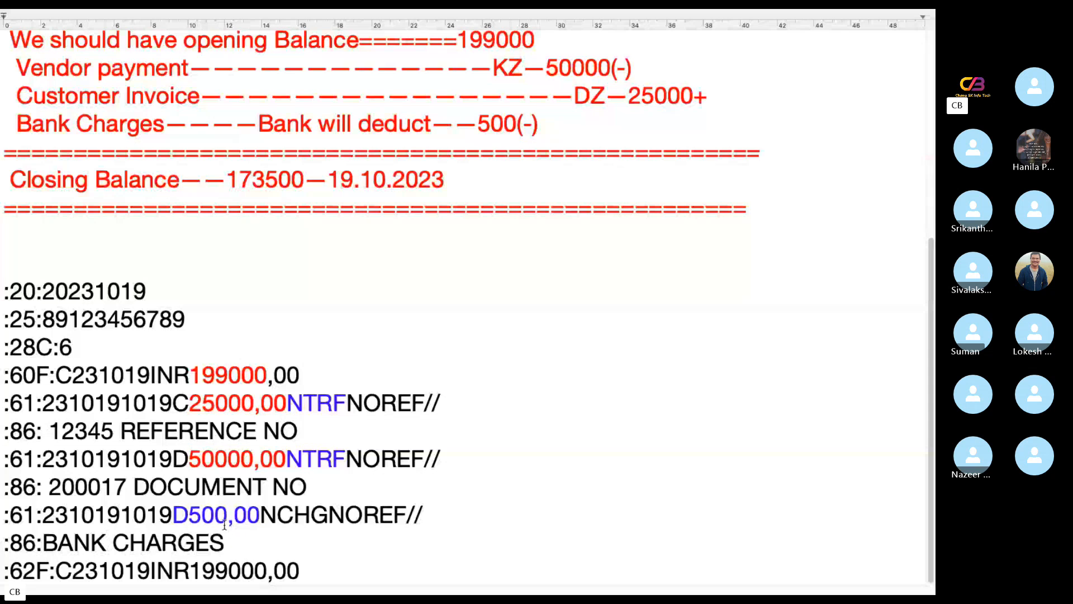
left_click(371, 485)
Set the closing balance in the :62F: line to 173500
left_click_drag(268, 570, 197, 570)
type("17")
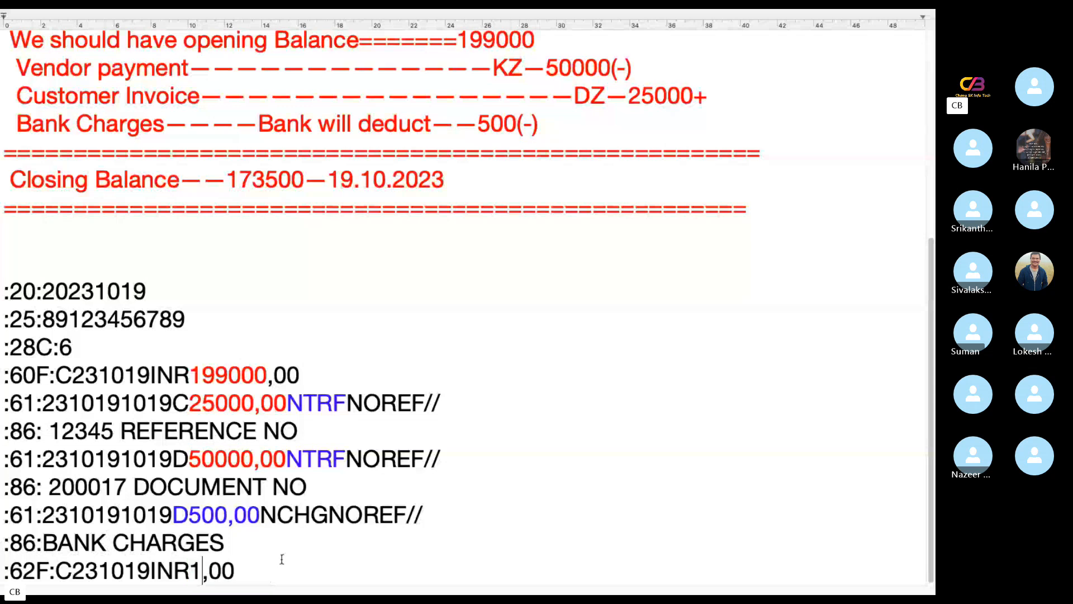
type("3500")
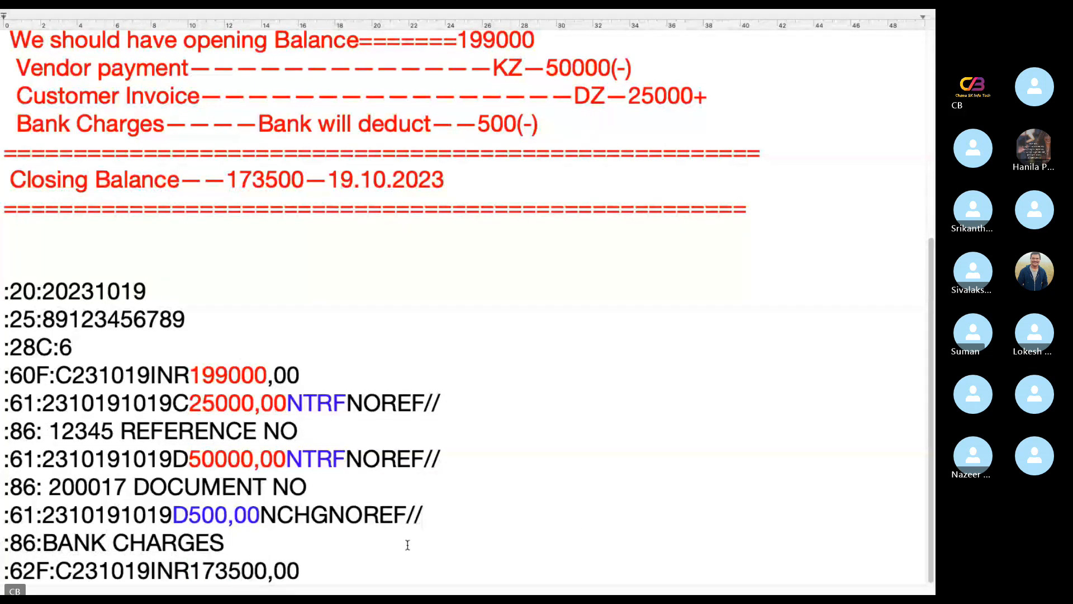
Colour the 173500,00 closing balance in the :62F: line blue
left_click_drag(300, 571, 189, 571)
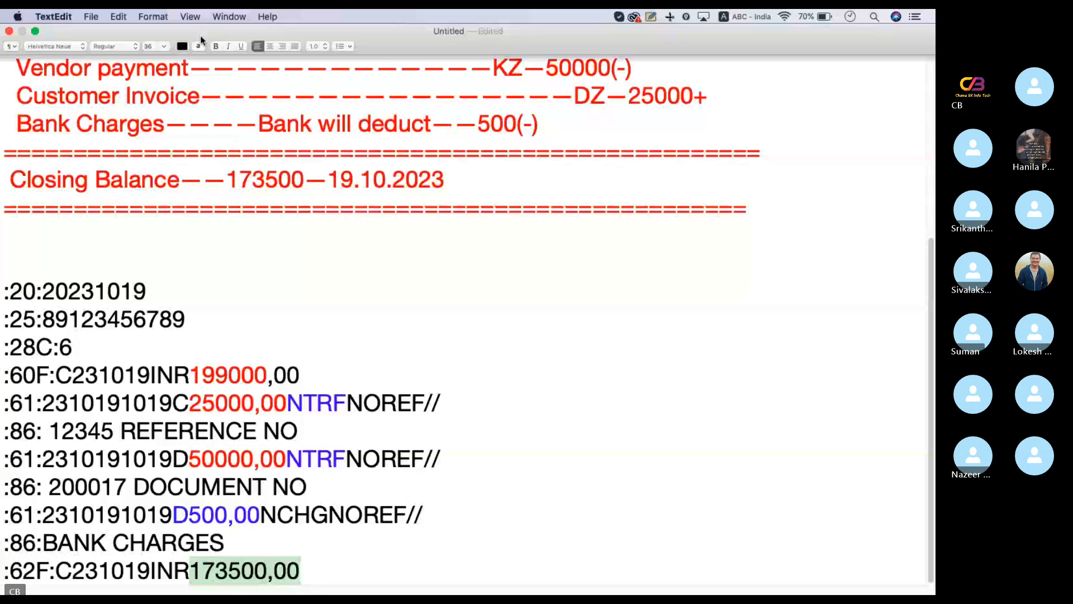
left_click(199, 46)
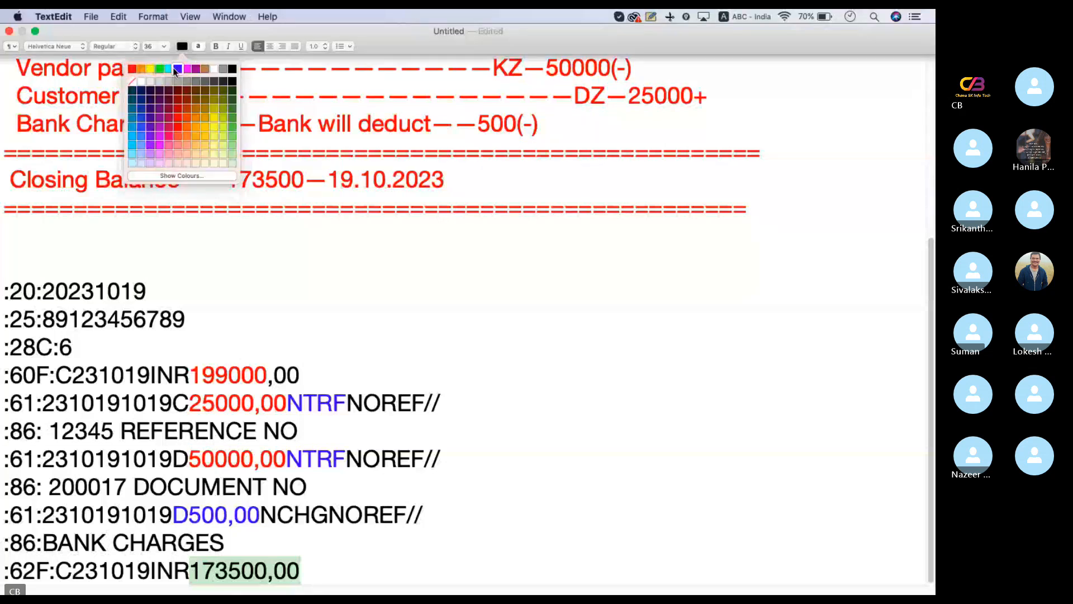
left_click(176, 69)
left_click(232, 554)
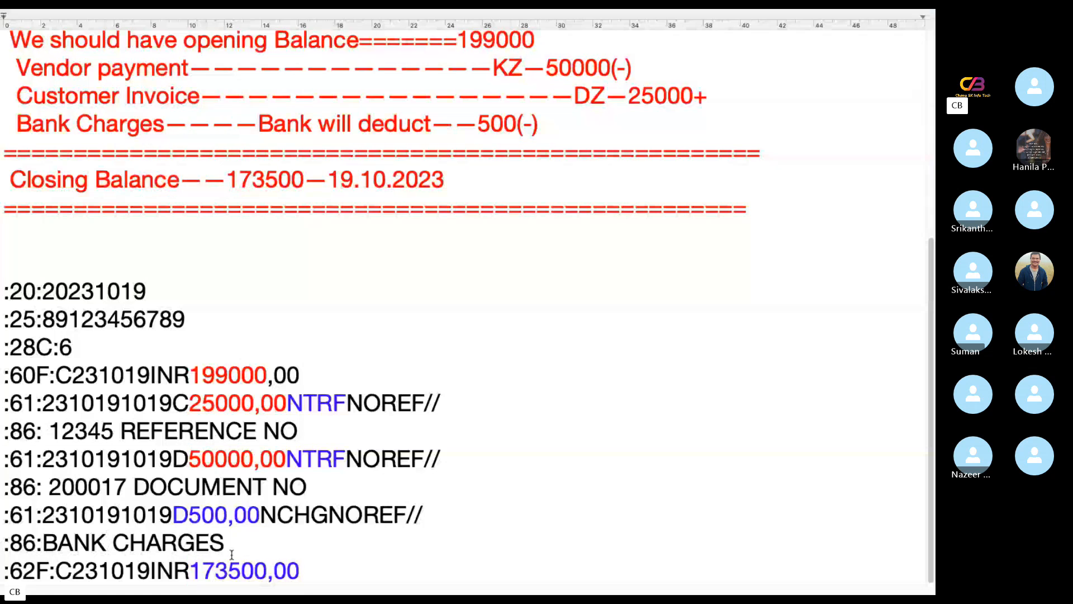
Colour the :86:BANK CHARGES line green
left_click_drag(232, 553, 4, 542)
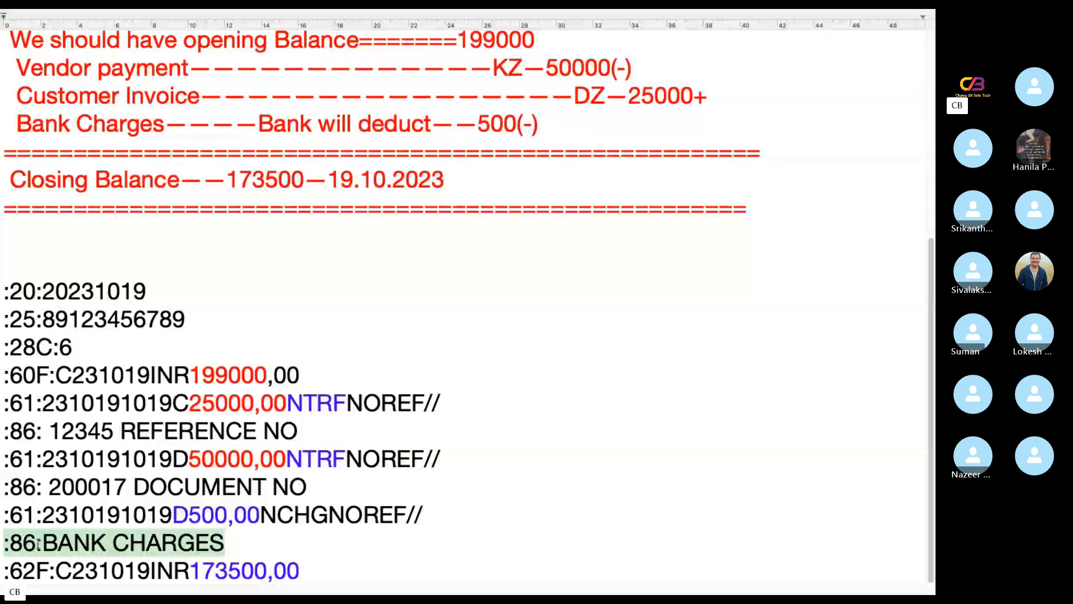
mouse_move(225, 63)
left_click(182, 46)
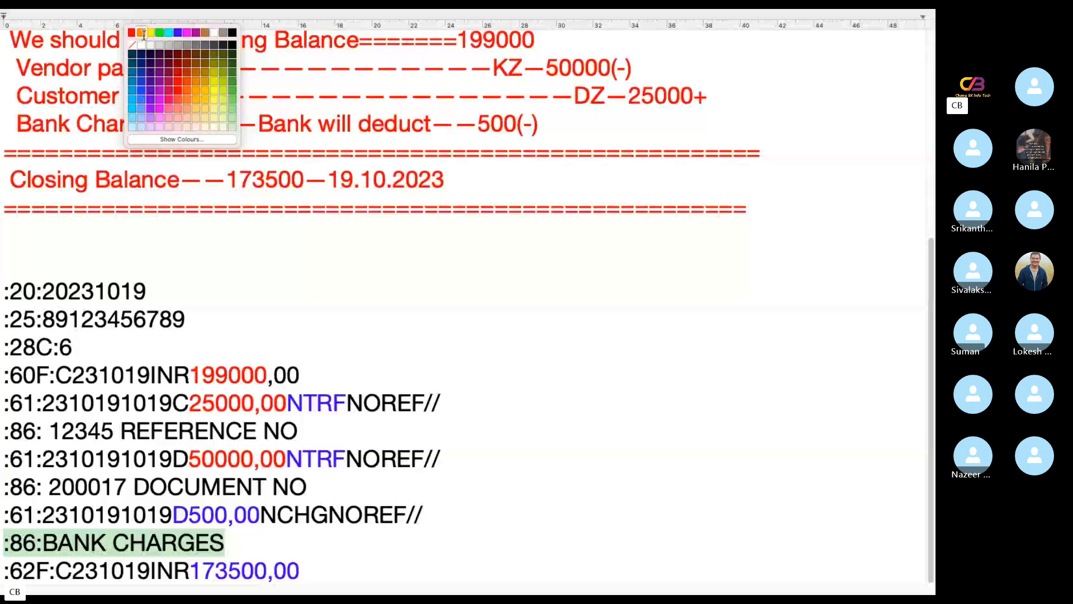
left_click(231, 32)
mouse_move(203, 12)
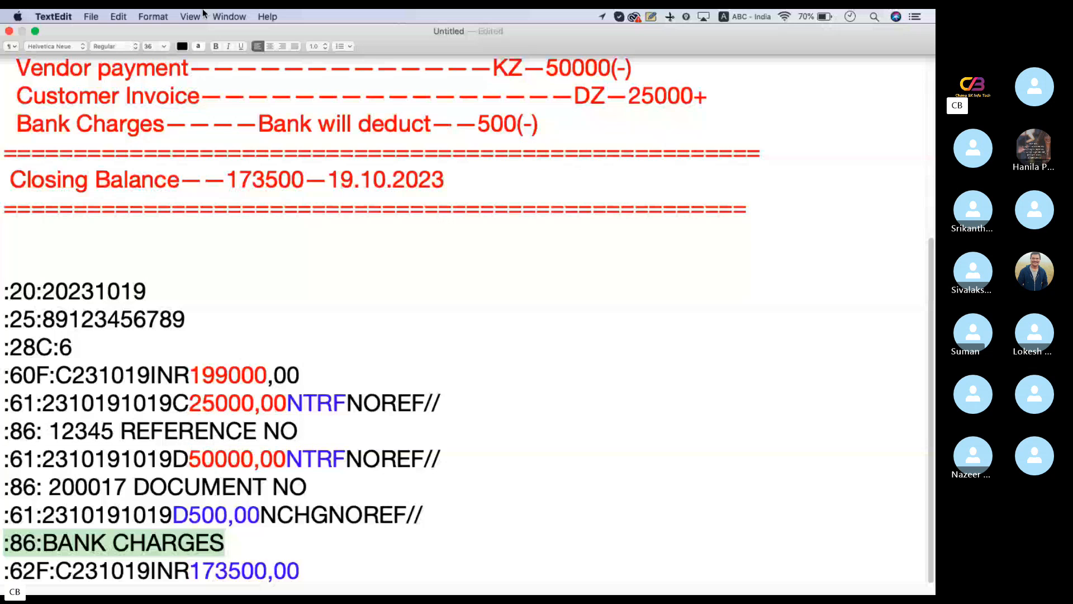
left_click(182, 46)
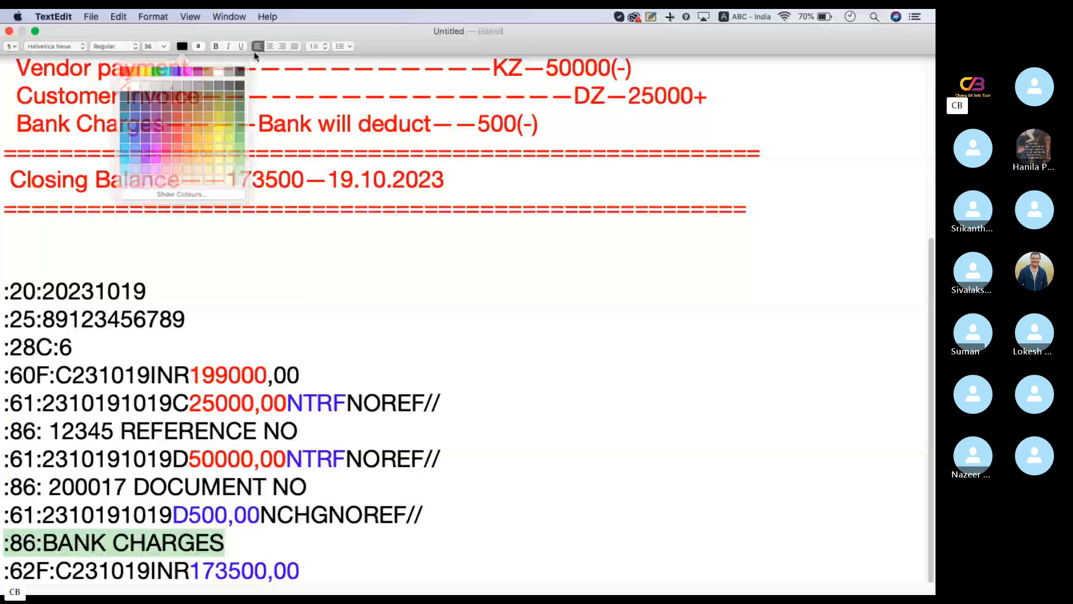
left_click(234, 69)
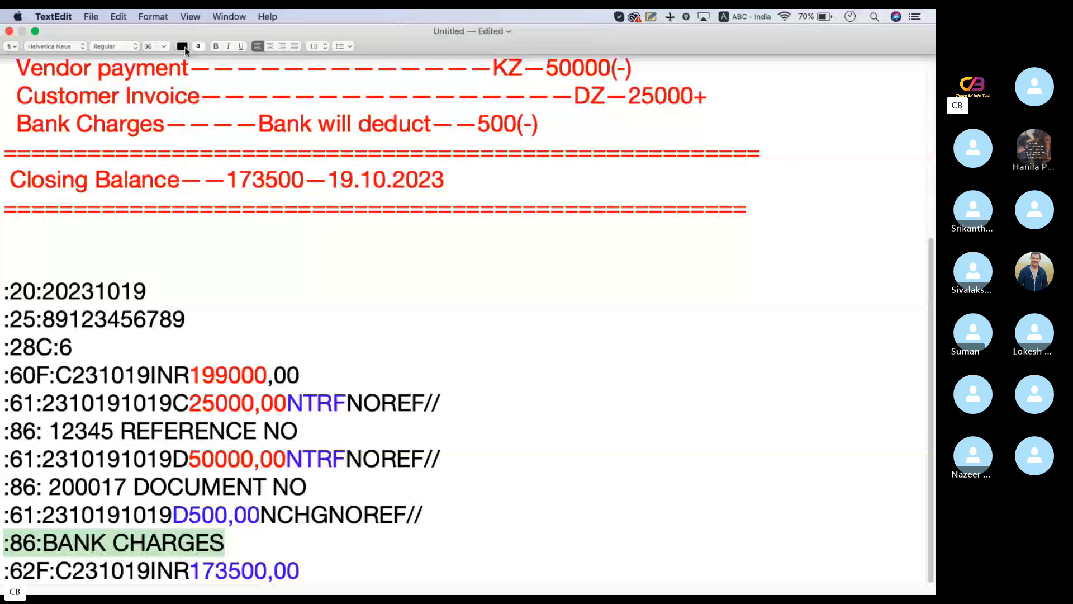
left_click(183, 47)
left_click(169, 69)
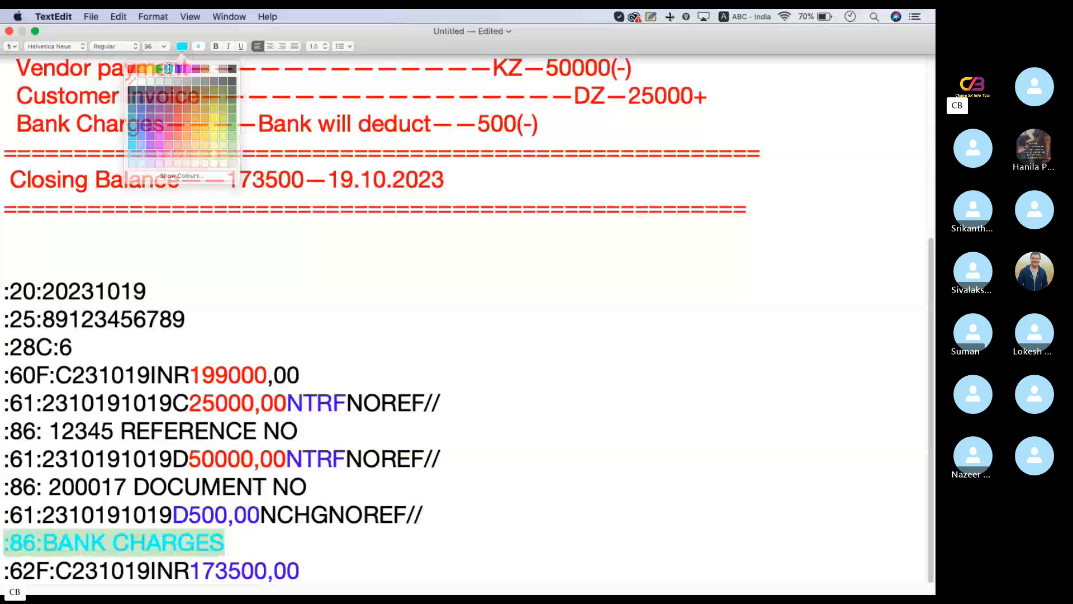
left_click(187, 43)
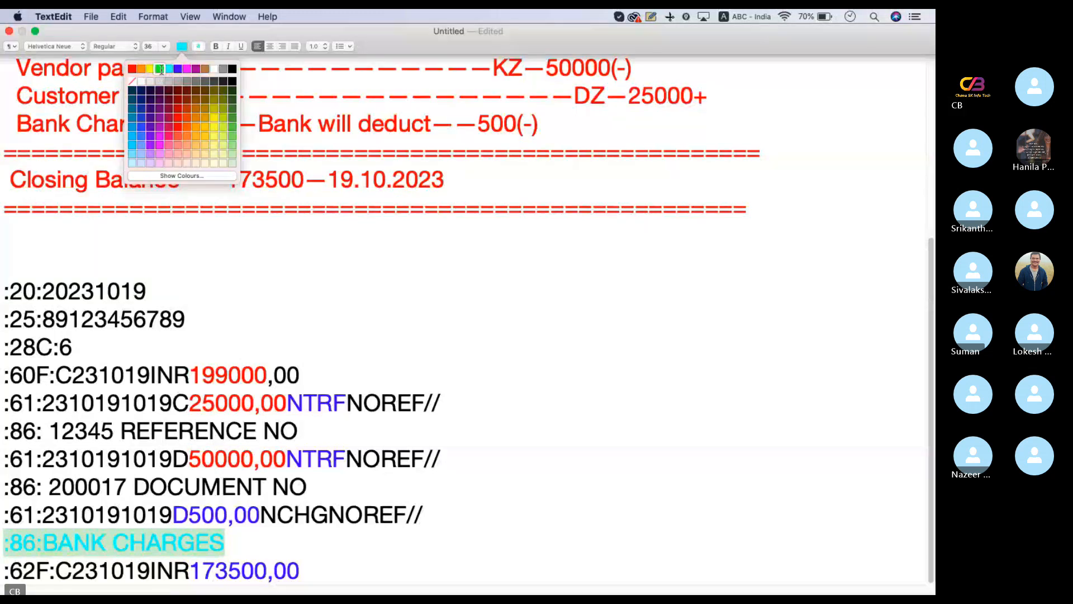
left_click(160, 68)
left_click_drag(537, 325, 607, 334)
left_click(642, 465)
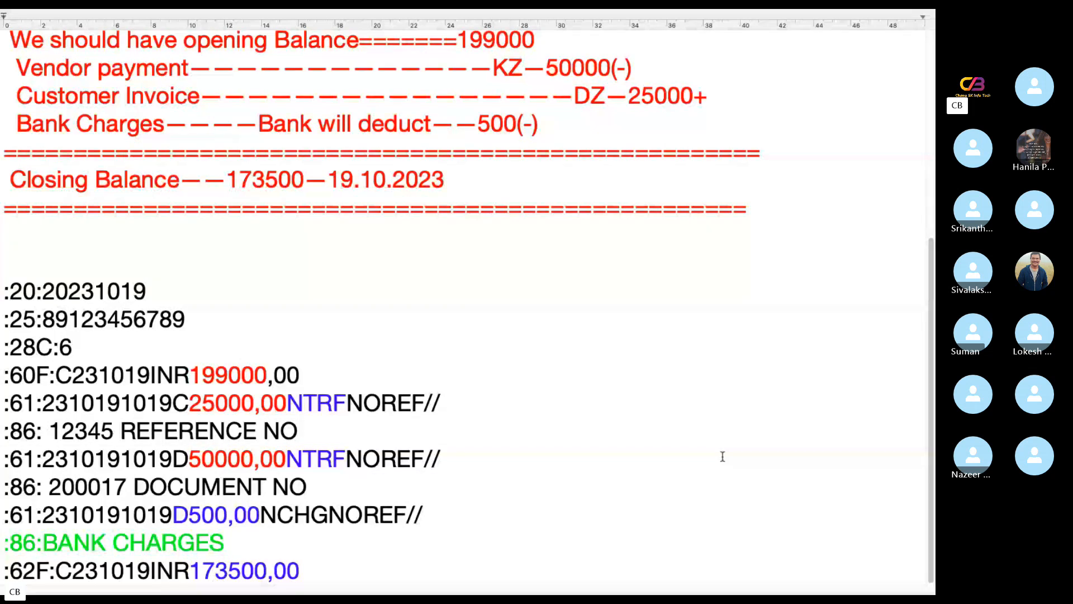
Review the opening balance in the :60F: line and the transaction amounts in the three :61: lines
left_click_drag(301, 376, 191, 376)
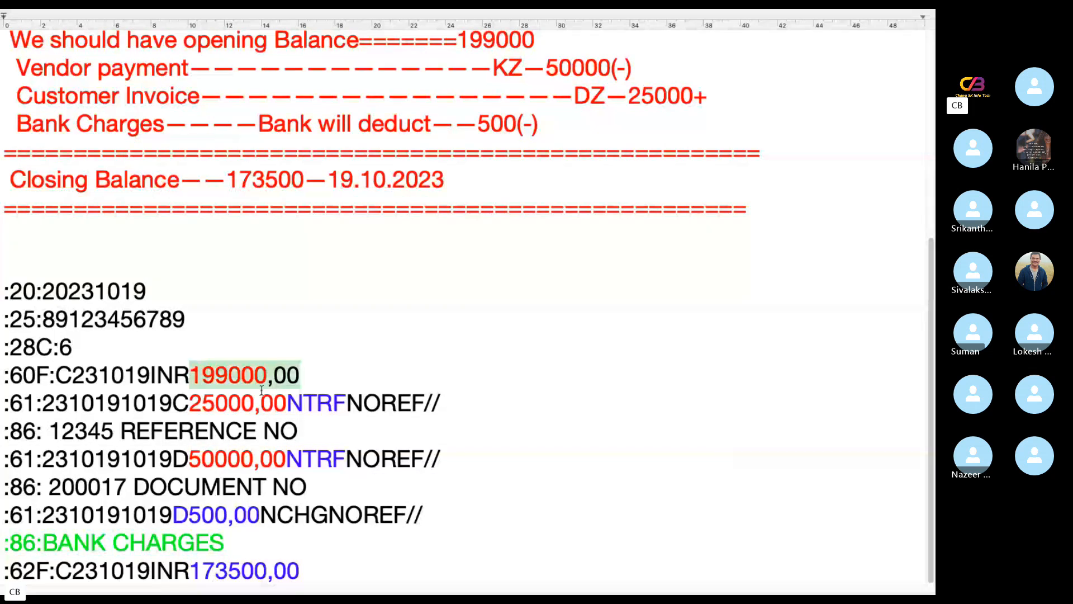
left_click_drag(441, 459, 172, 460)
left_click_drag(311, 514, 172, 514)
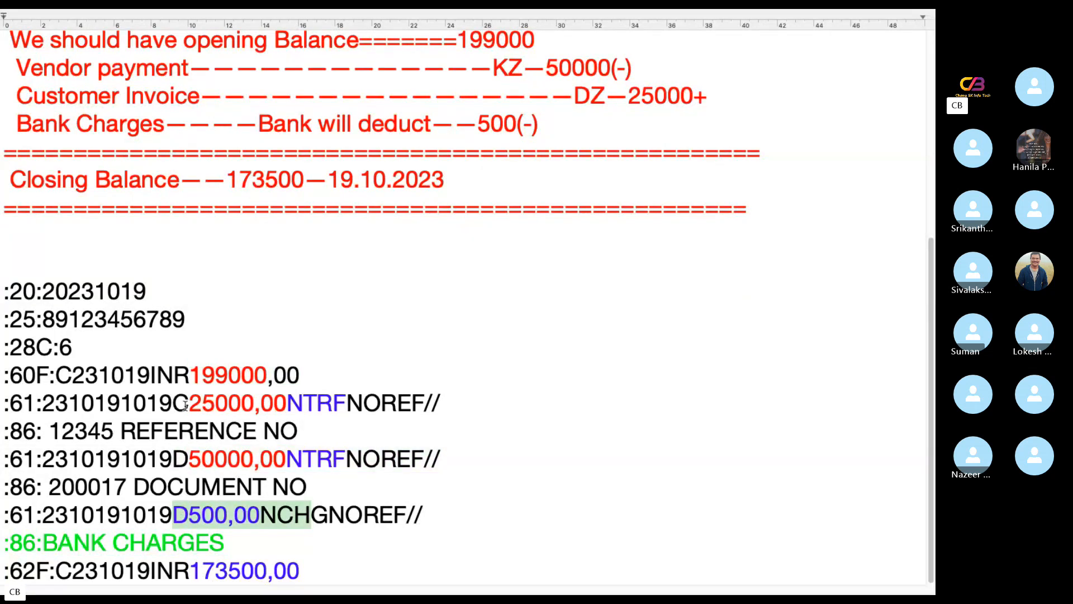
left_click_drag(190, 404, 274, 404)
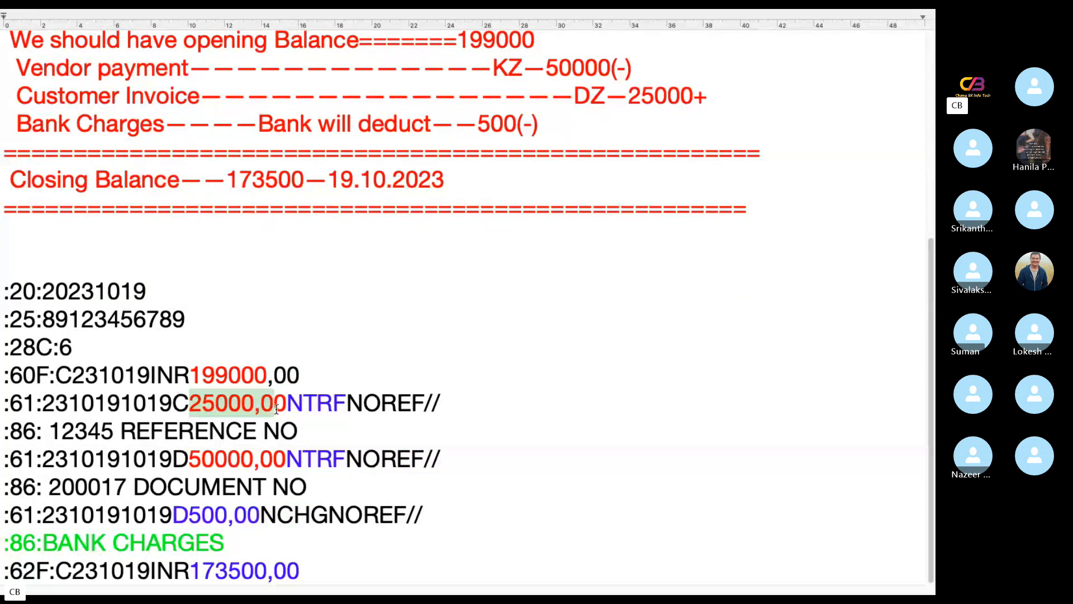
left_click(338, 535)
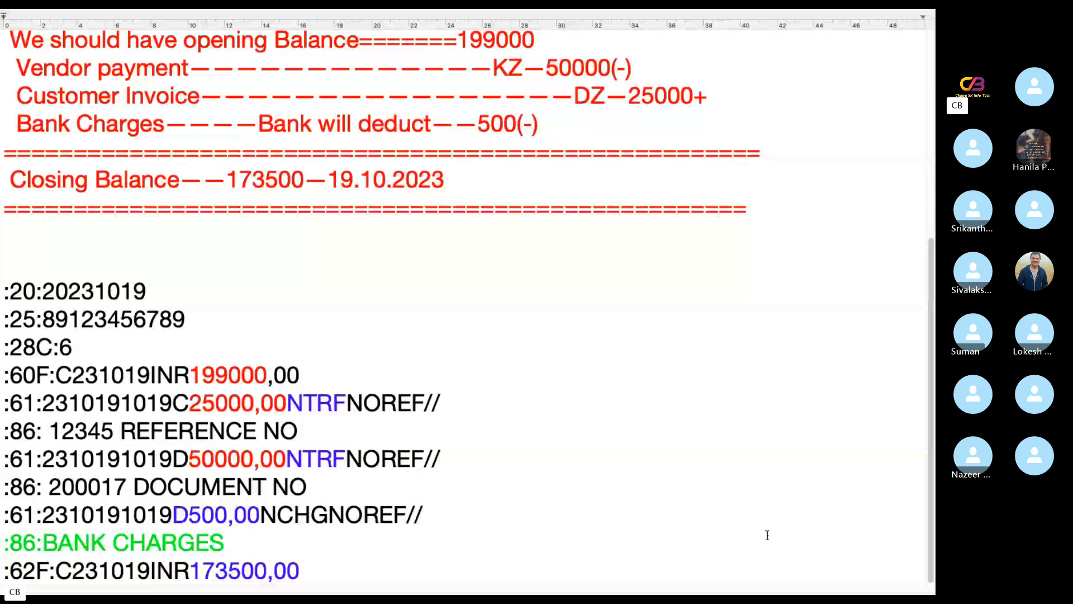
Switch to the remote Windows desktop, dismiss the SAP auto-logout error and reopen the SAP connection from SAP Logon
key("ctrl+Left")
left_click(591, 555)
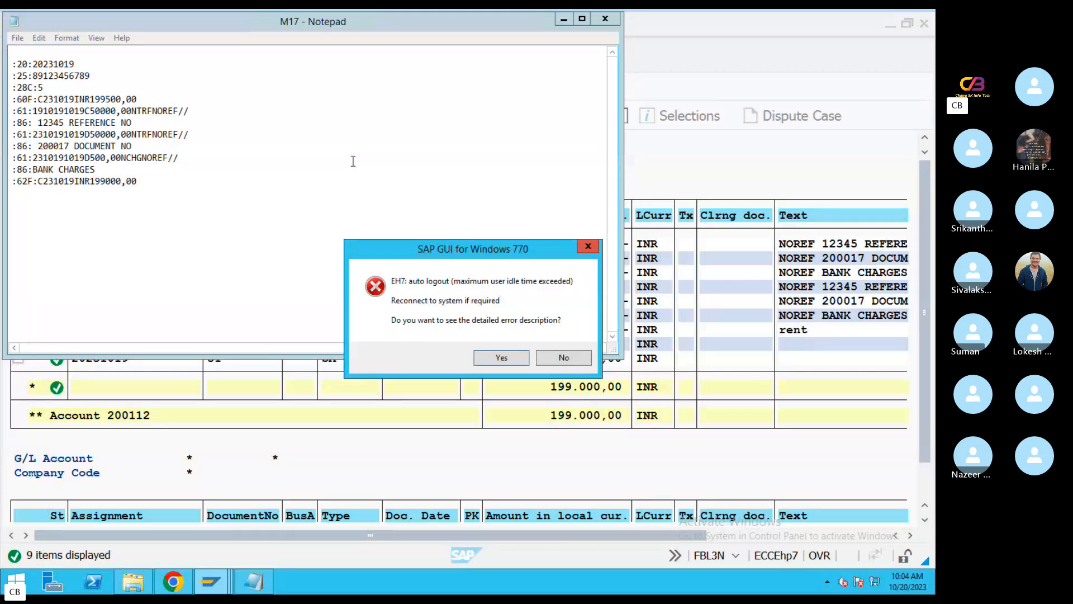
left_click(500, 357)
left_click(561, 376)
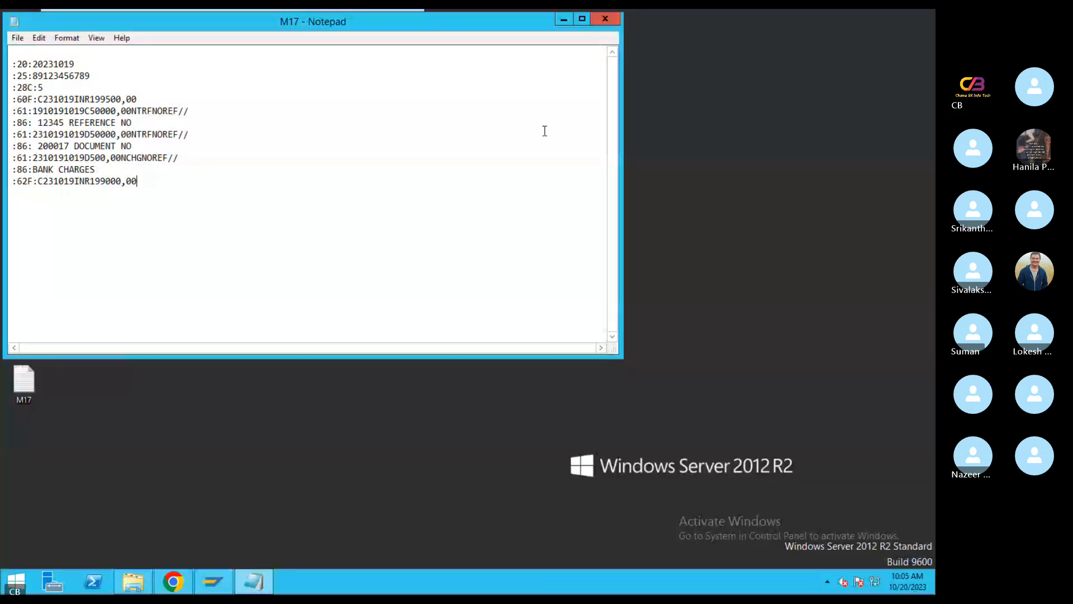
left_click(565, 20)
double_click(233, 125)
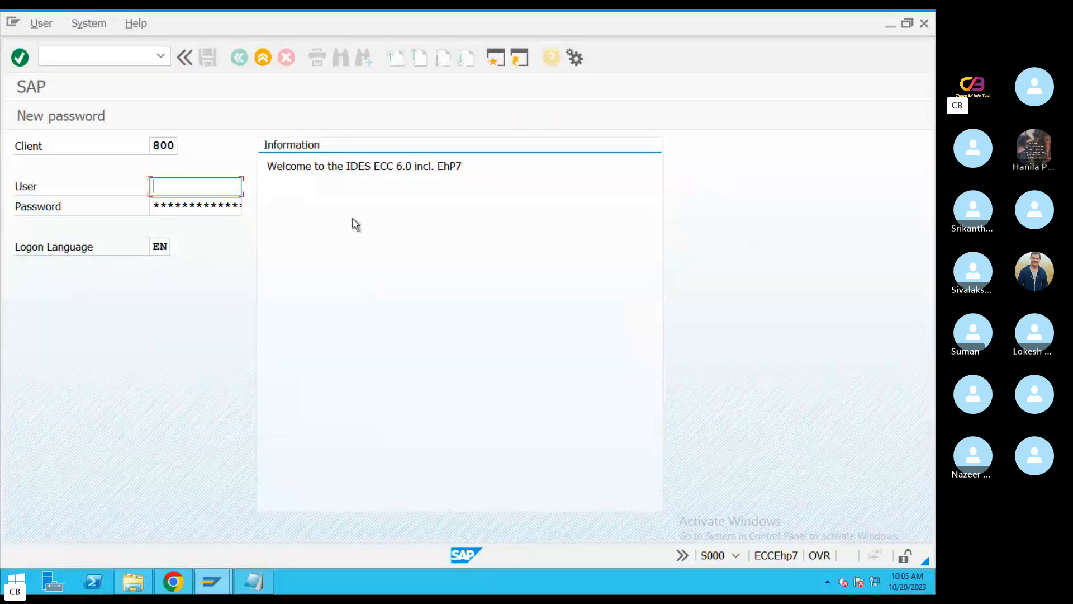
Log on to client 800 with the SAP user name and password
key("BackSpace")
left_click(211, 206)
key("Tab")
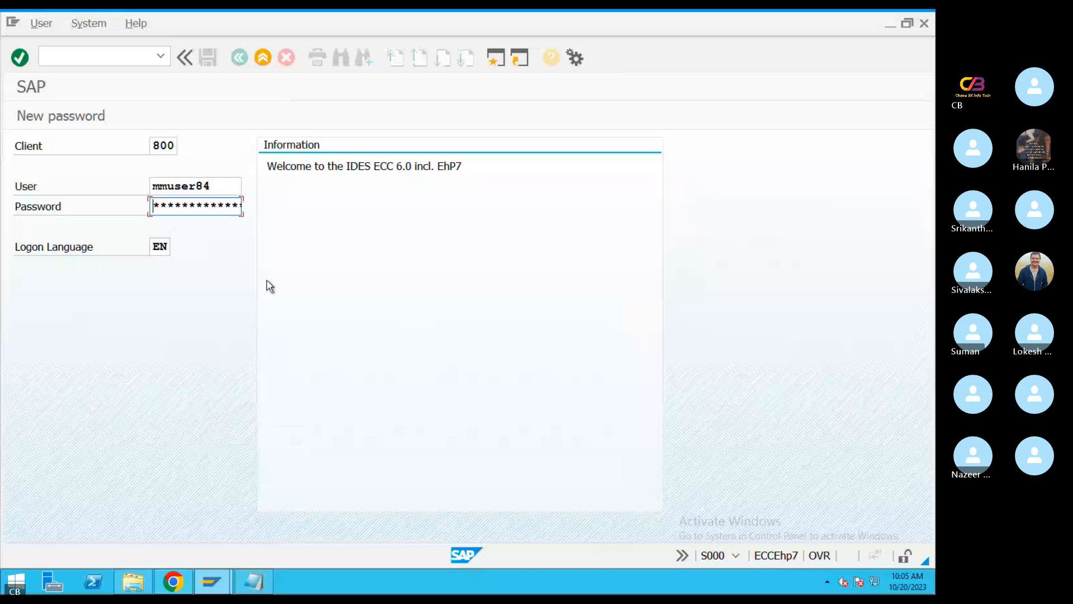
type("***********")
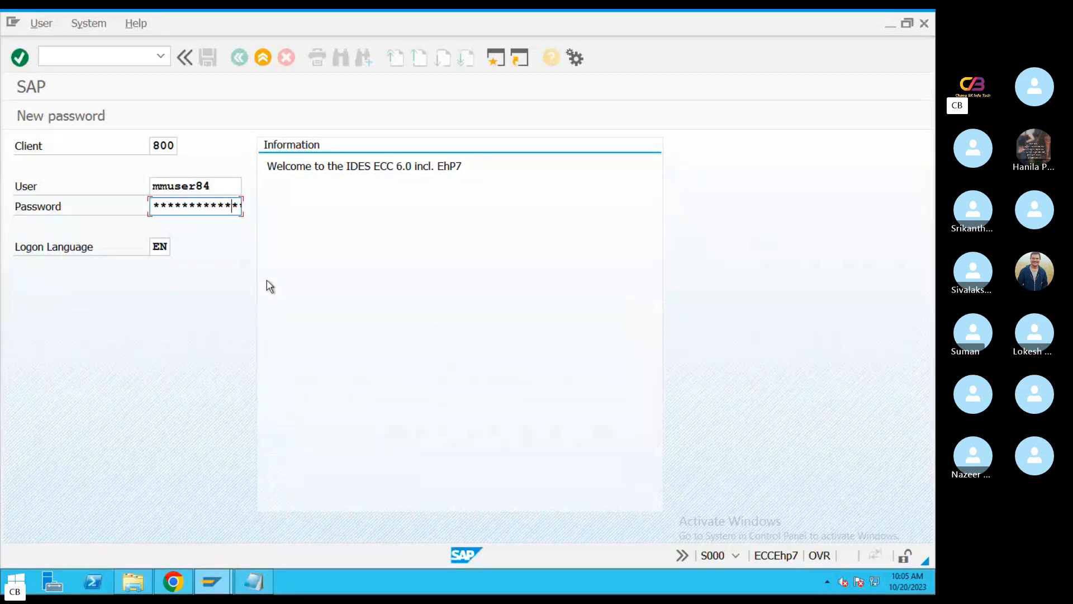
key("Return")
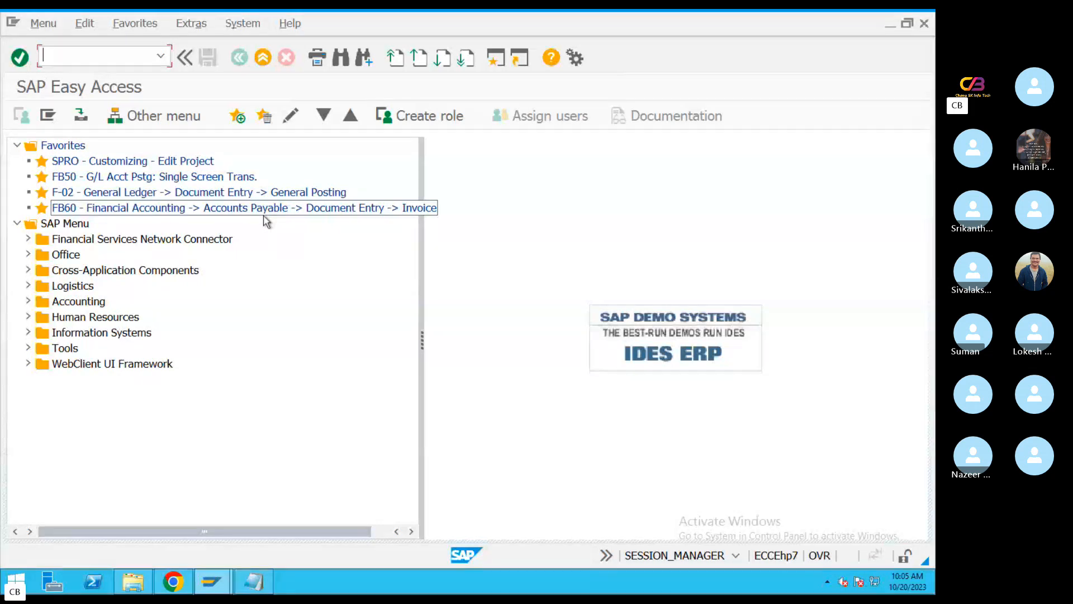
Open transaction FF_5, enable Import data and set the statement format to SWIFT MT940 - Field 86: Structure Recognized Automatically
type("FF_5")
key("Return")
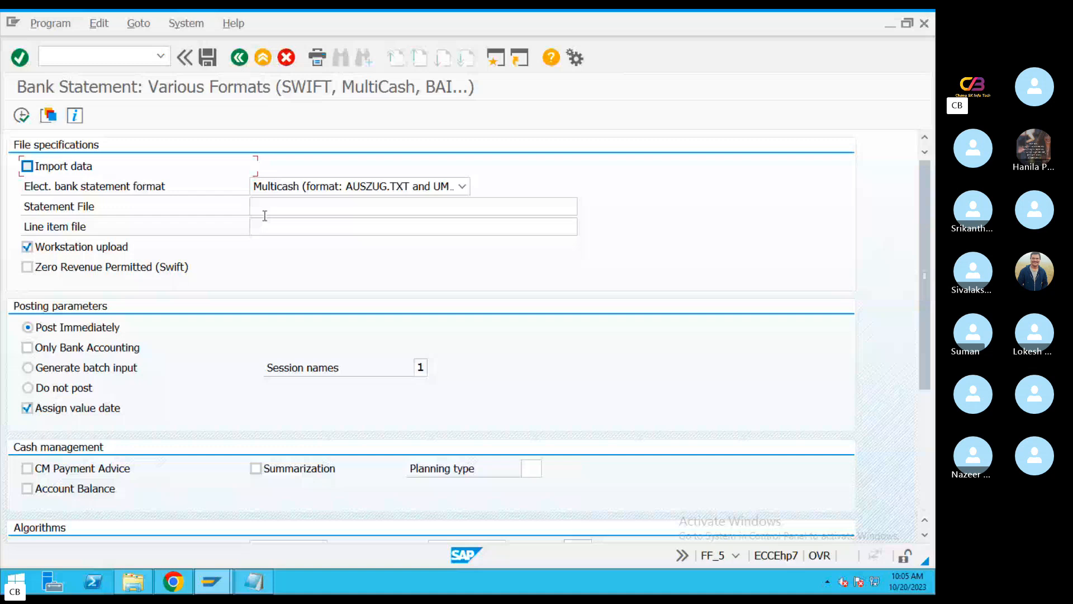
left_click(26, 166)
left_click(462, 186)
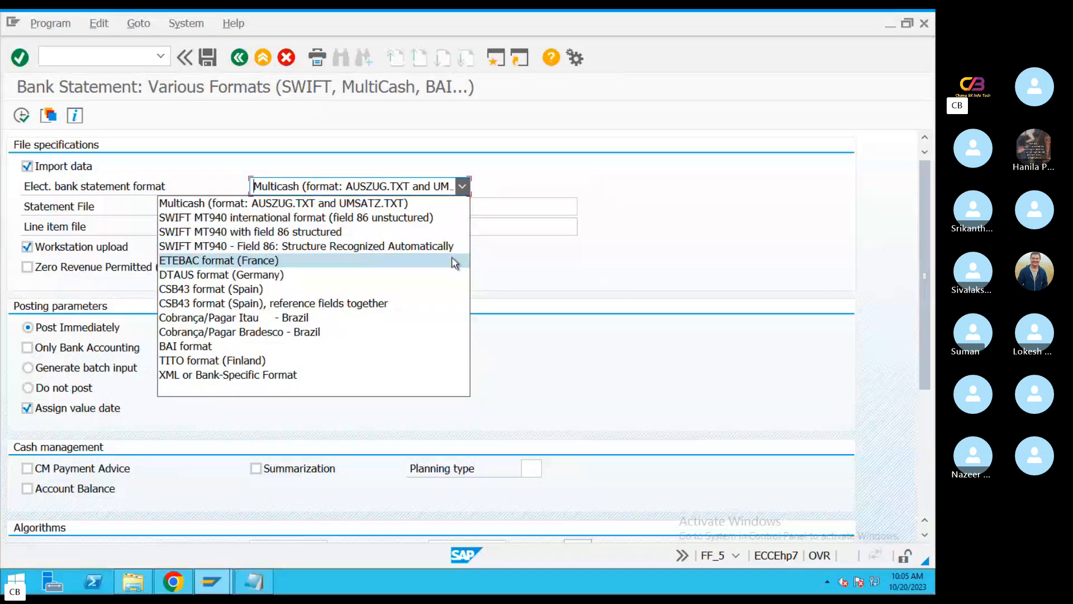
left_click(408, 247)
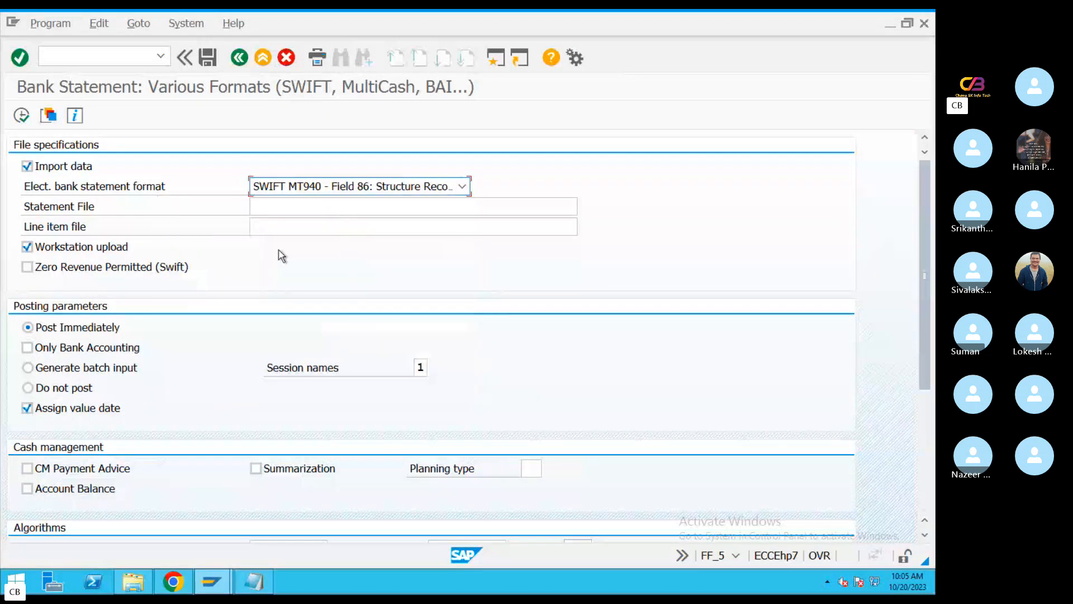
left_click(351, 204)
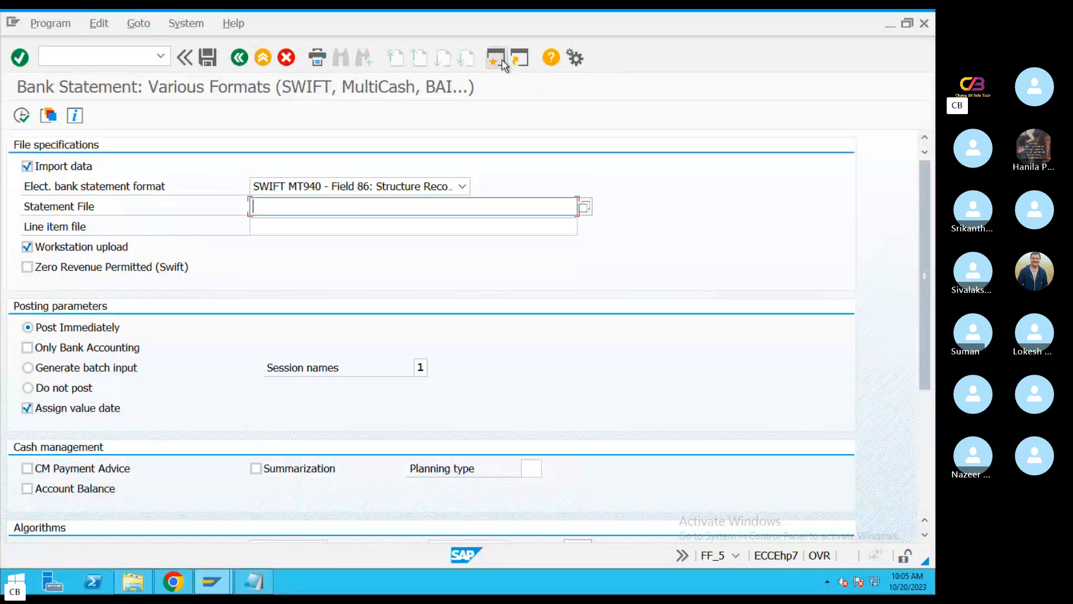
Open the customer line item display with transaction FBL5N in a new SAP session
left_click(213, 583)
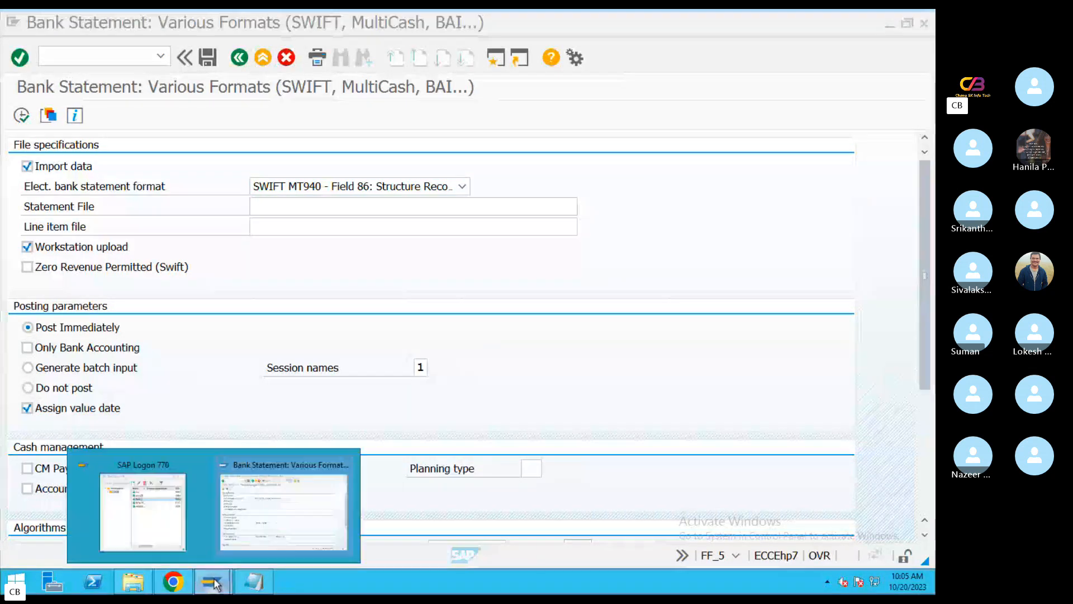
left_click(590, 241)
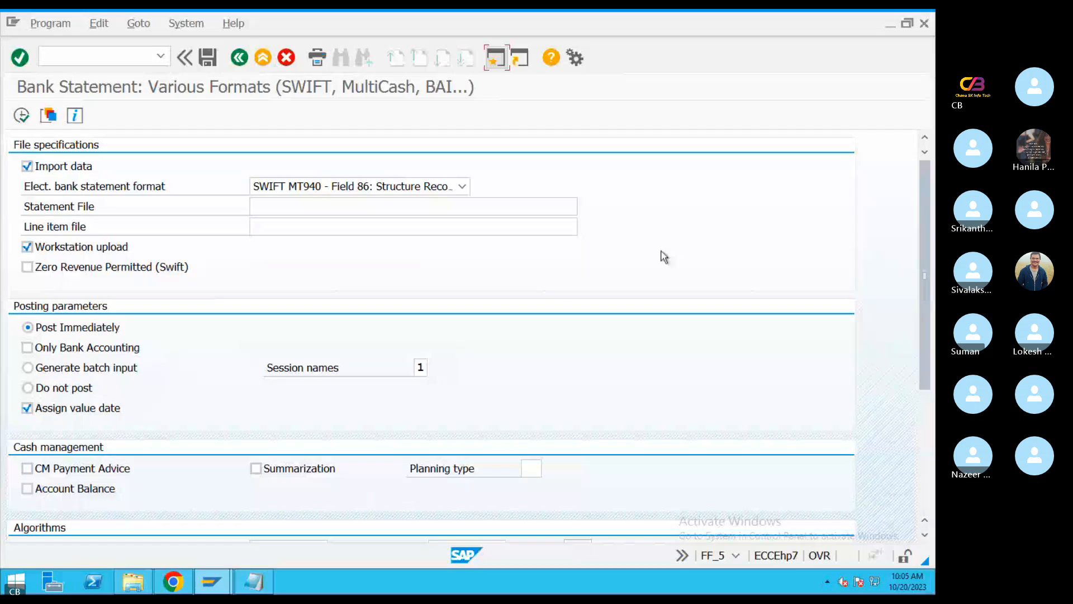
key("F3")
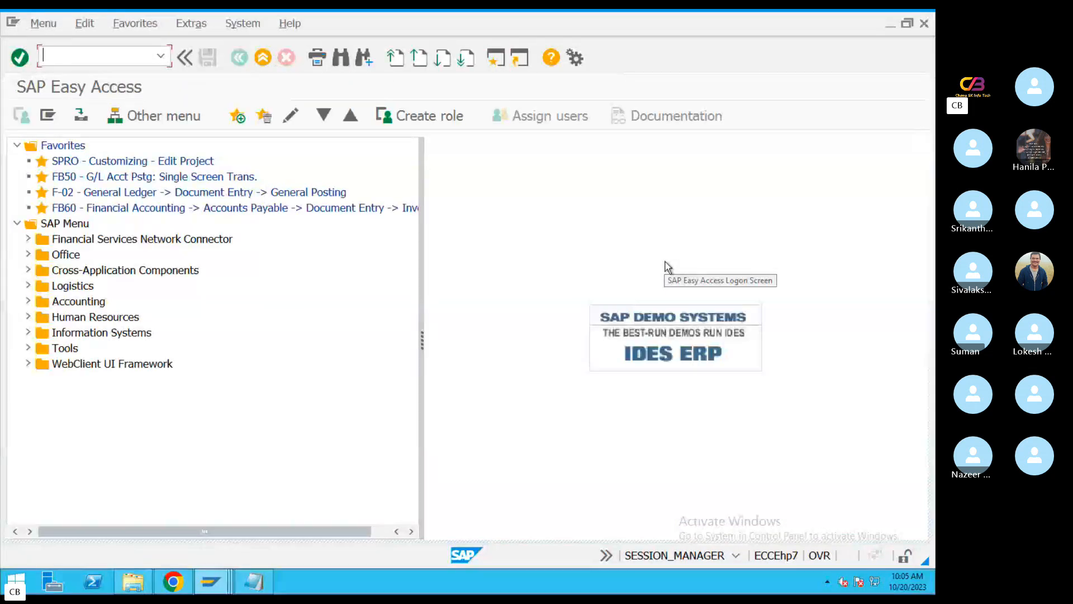
type("fbl5n")
key("Return")
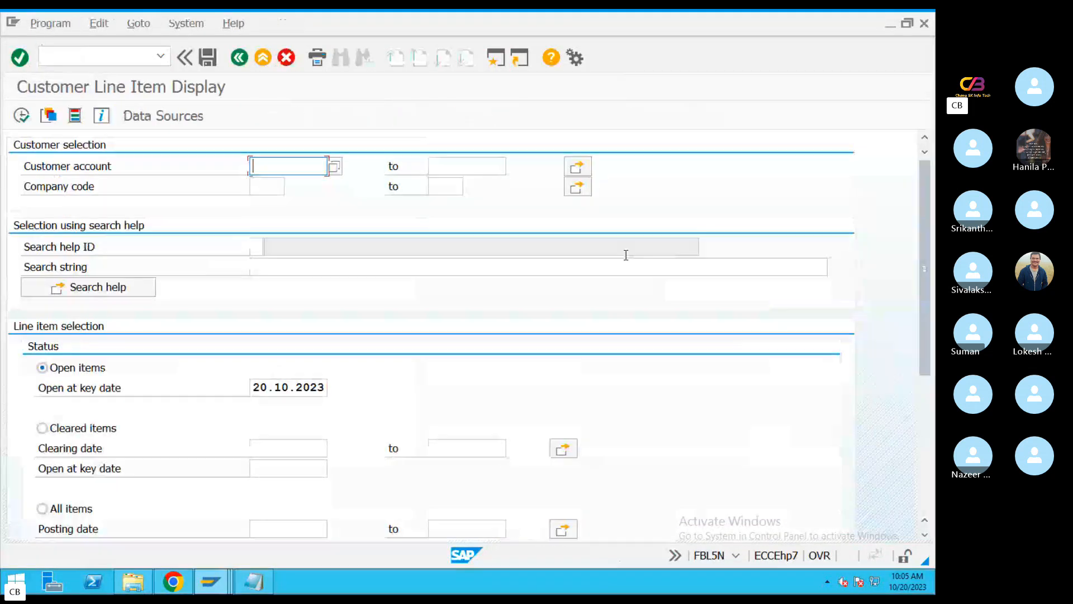
Set the company code to WIP1 and pick customer EBS from a customer search restricted to company code WIP1
key("Down")
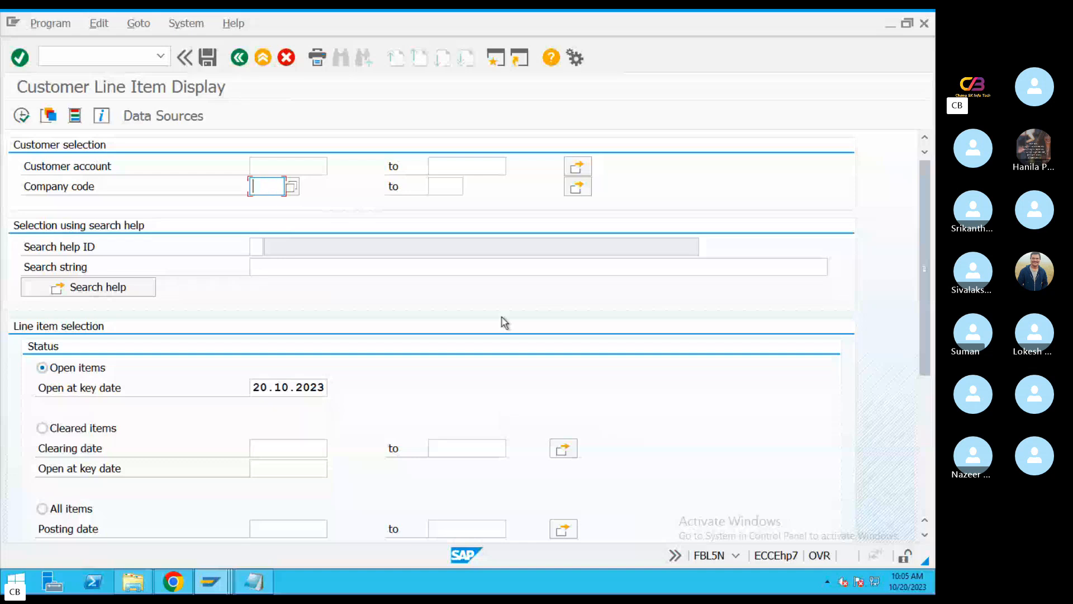
type("WIP1")
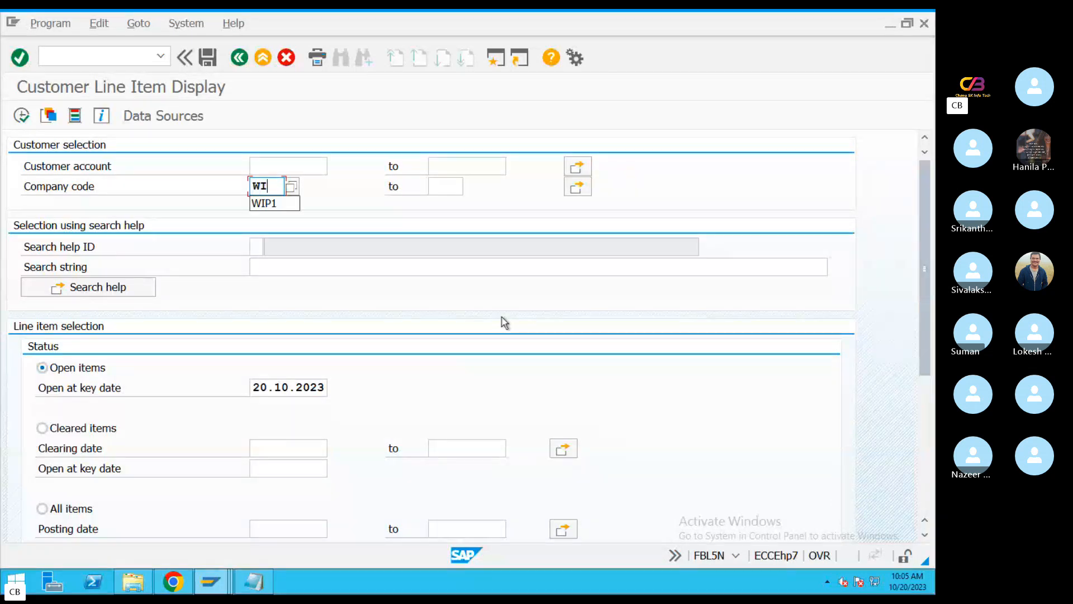
left_click(290, 163)
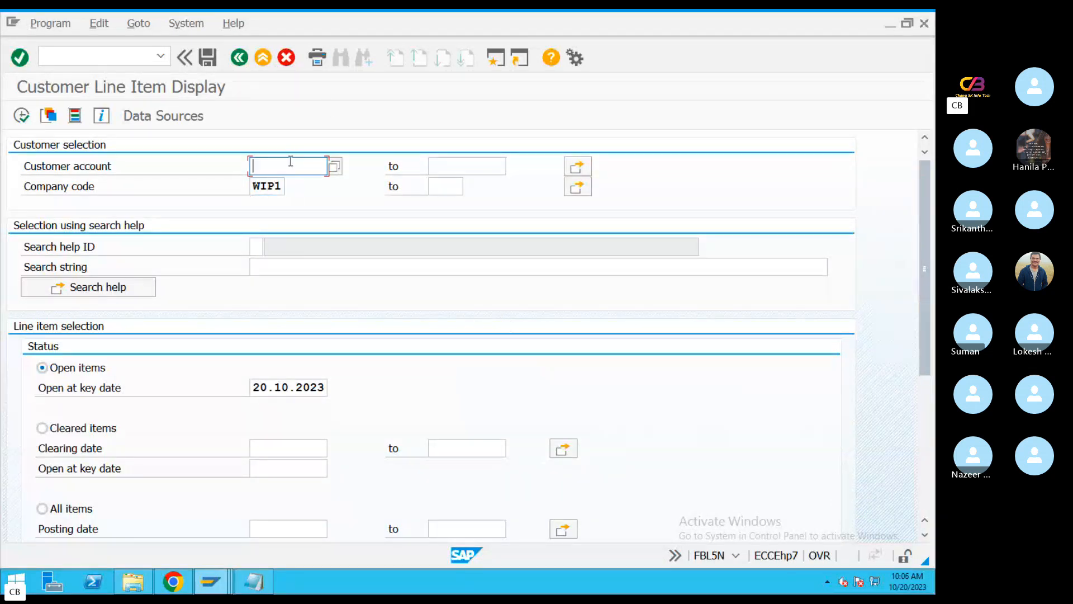
left_click(342, 168)
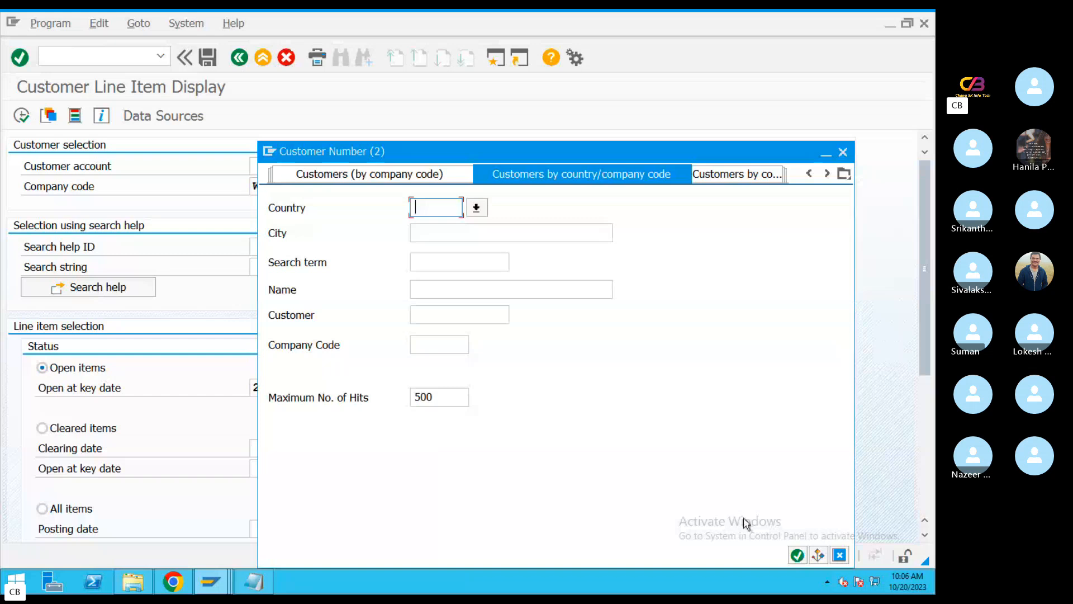
left_click(463, 349)
type("WIP1")
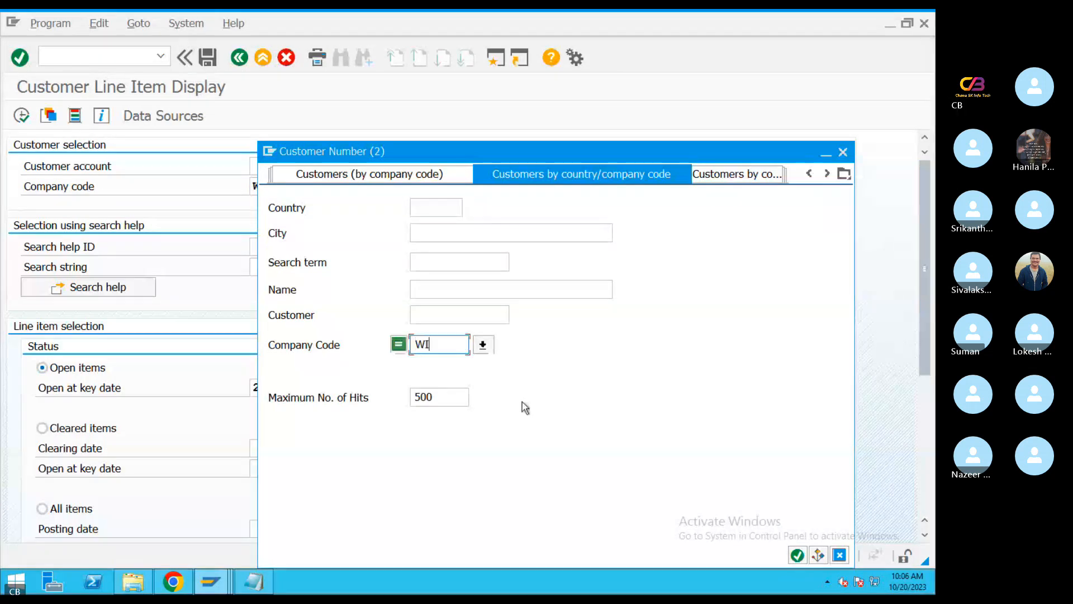
left_click(798, 555)
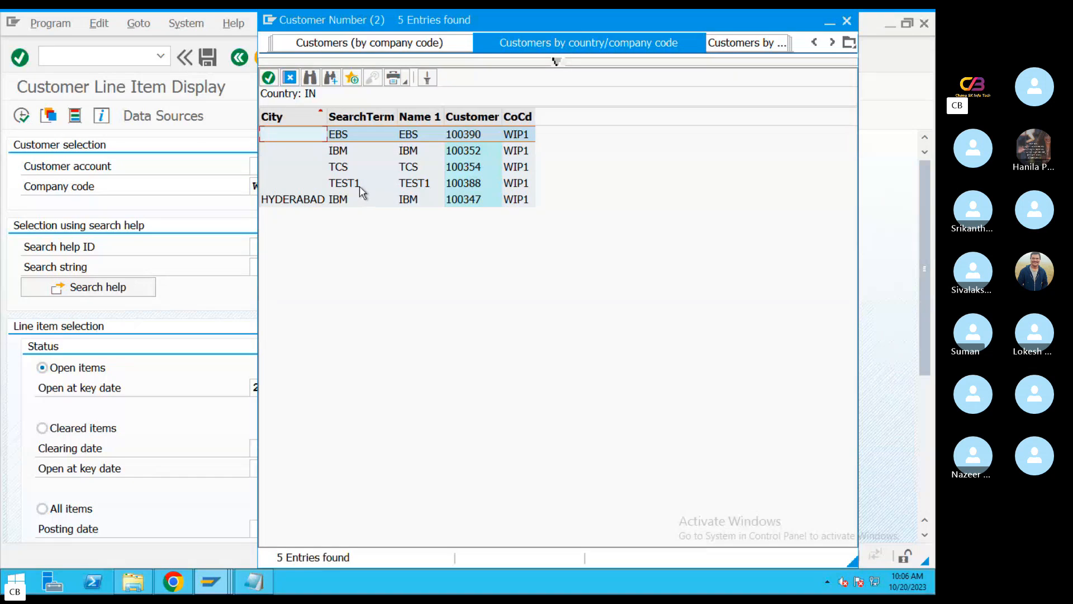
left_click(343, 139)
double_click(345, 142)
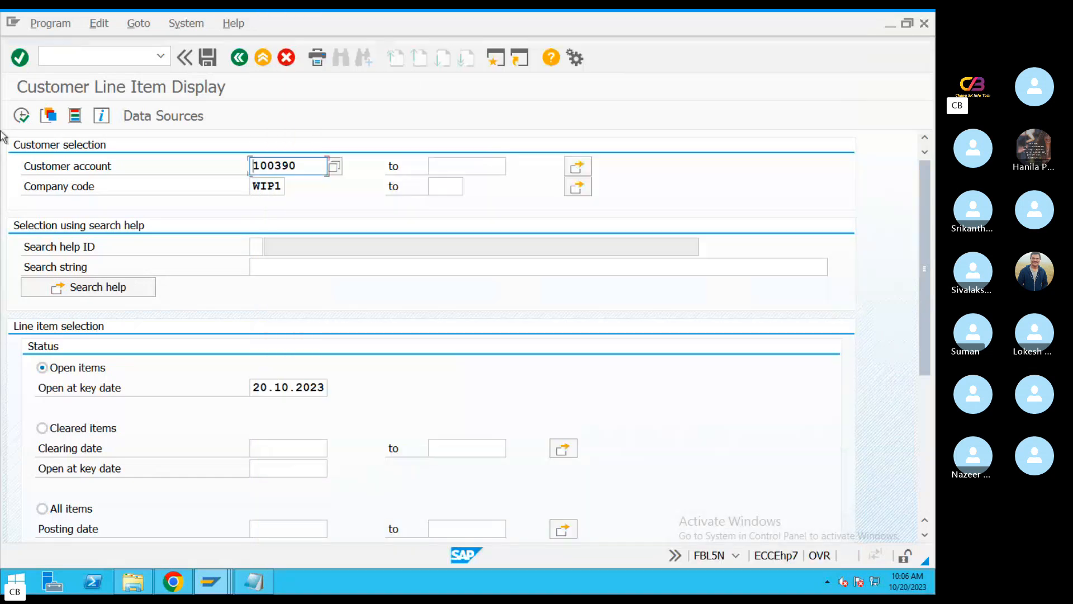
Run the report for the customer's open items and open the DR invoice line item
left_click(22, 116)
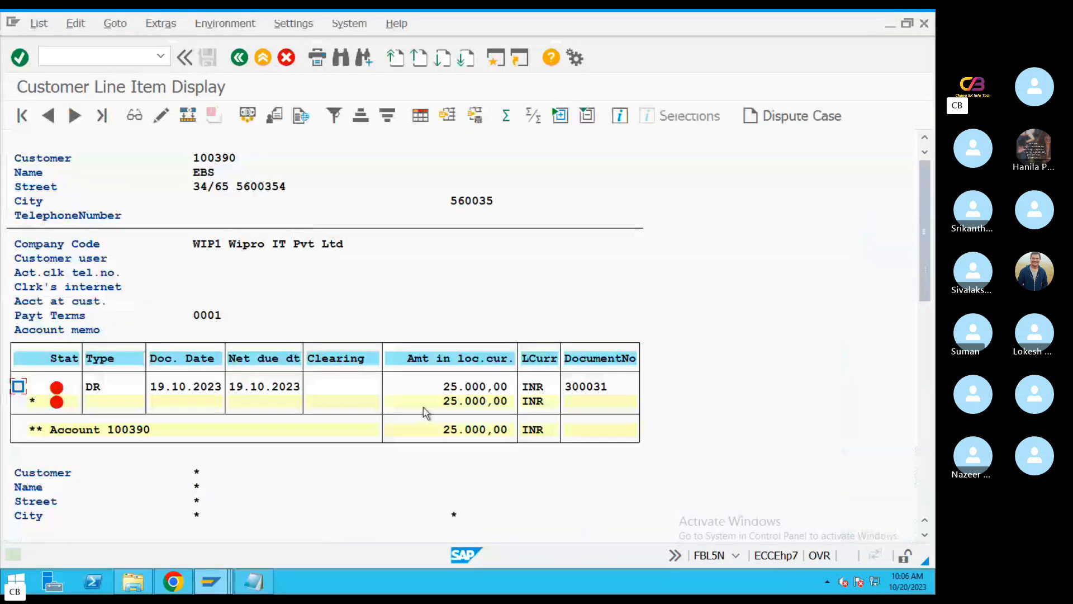
double_click(321, 389)
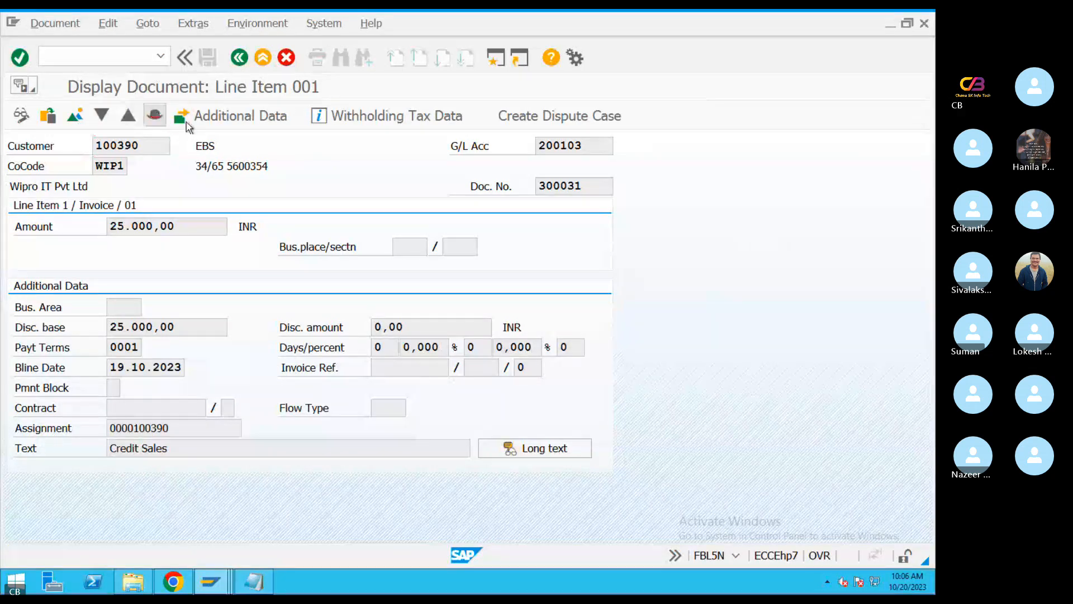
Switch the customer invoice to change mode, enter the reference number in its document header's Reference field, and save
left_click(154, 116)
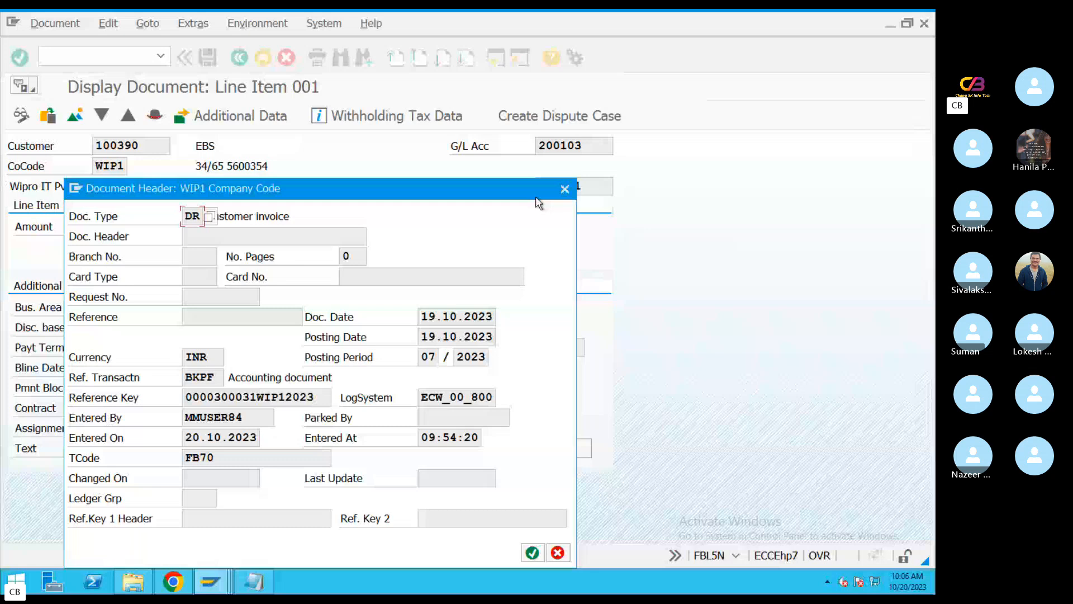
left_click(193, 318)
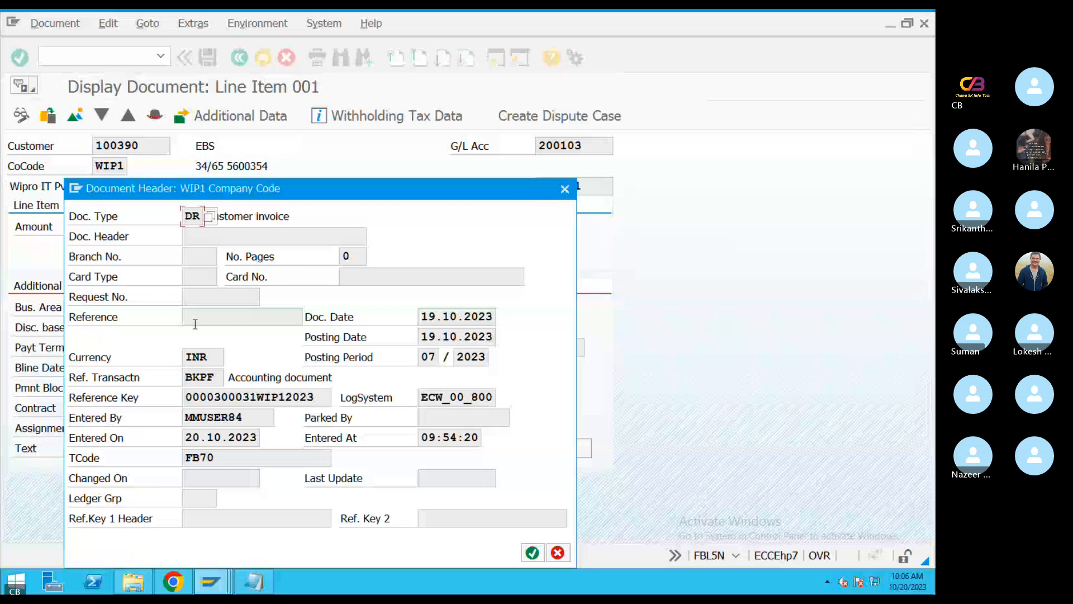
left_click(566, 190)
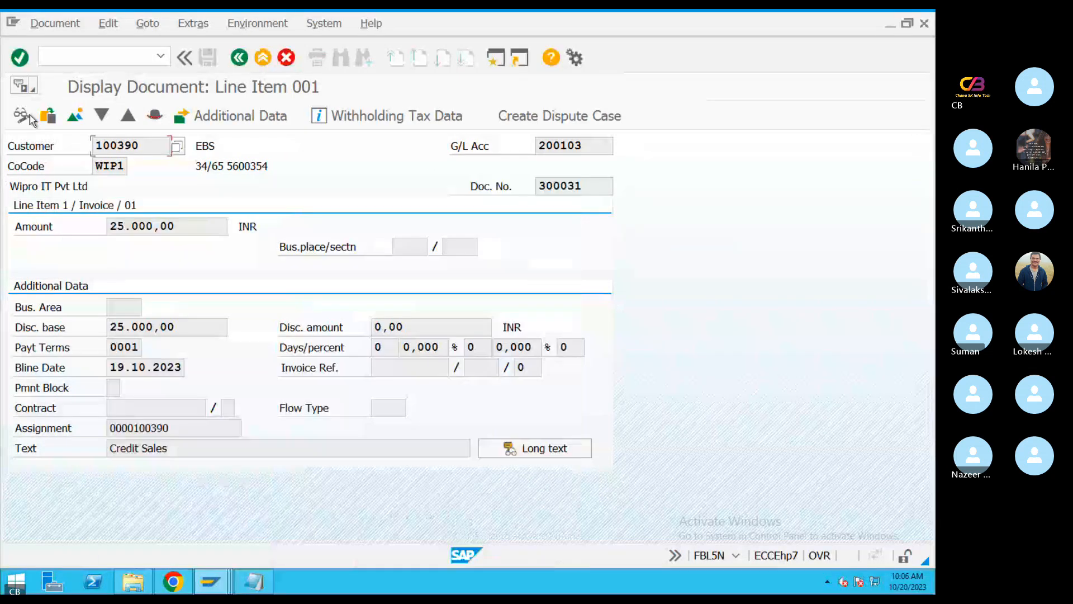
left_click(22, 116)
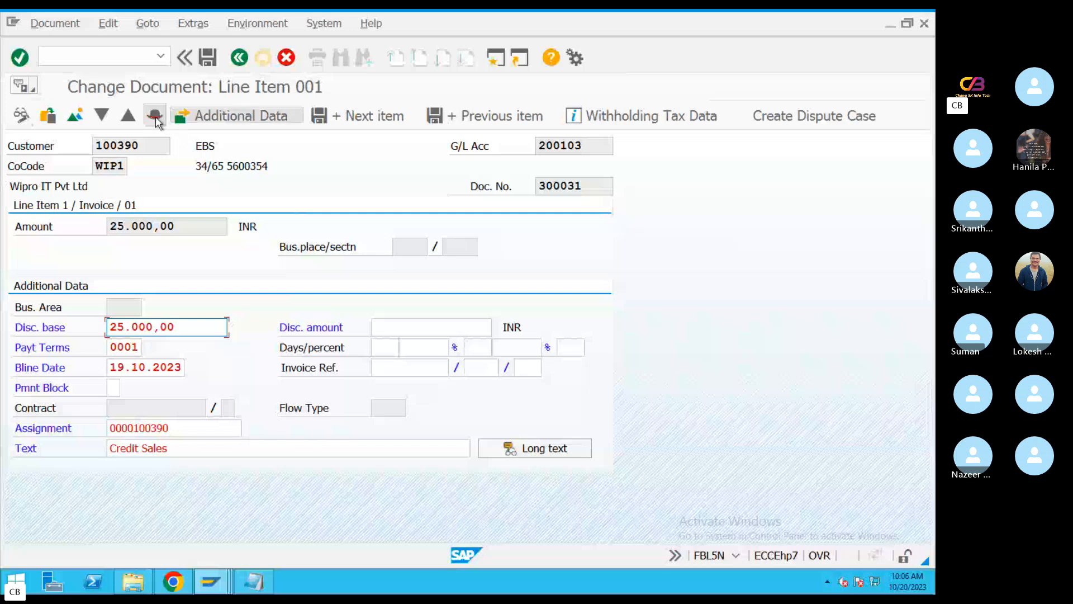
left_click(160, 117)
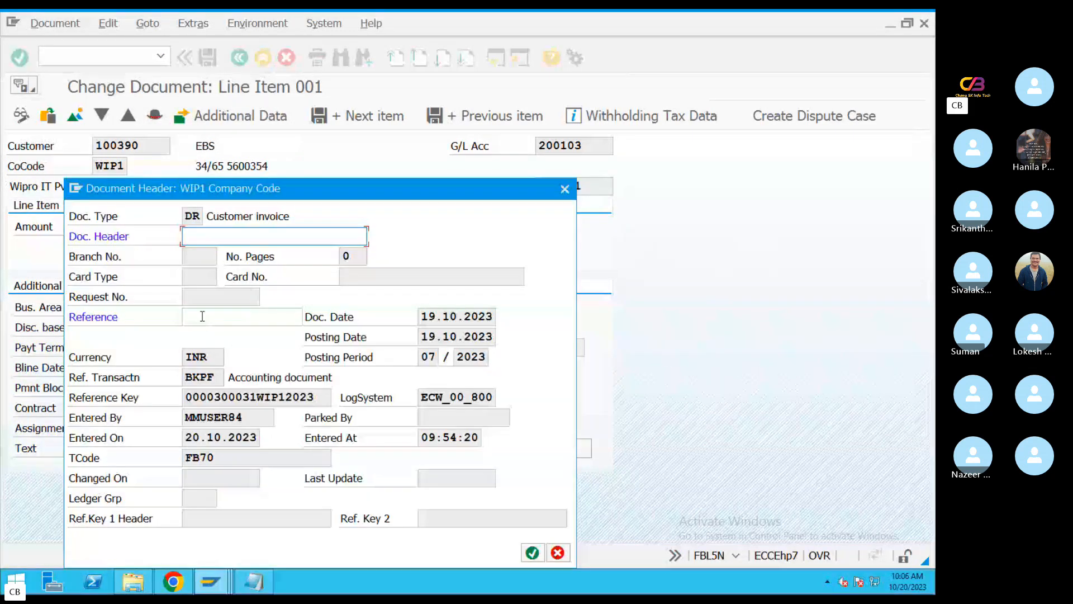
left_click(206, 318)
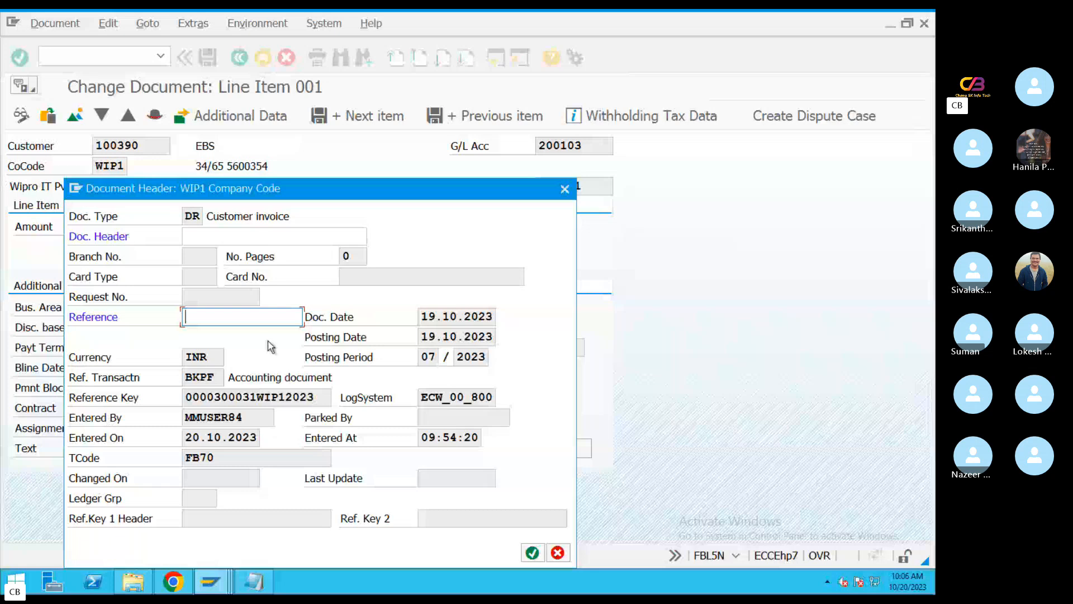
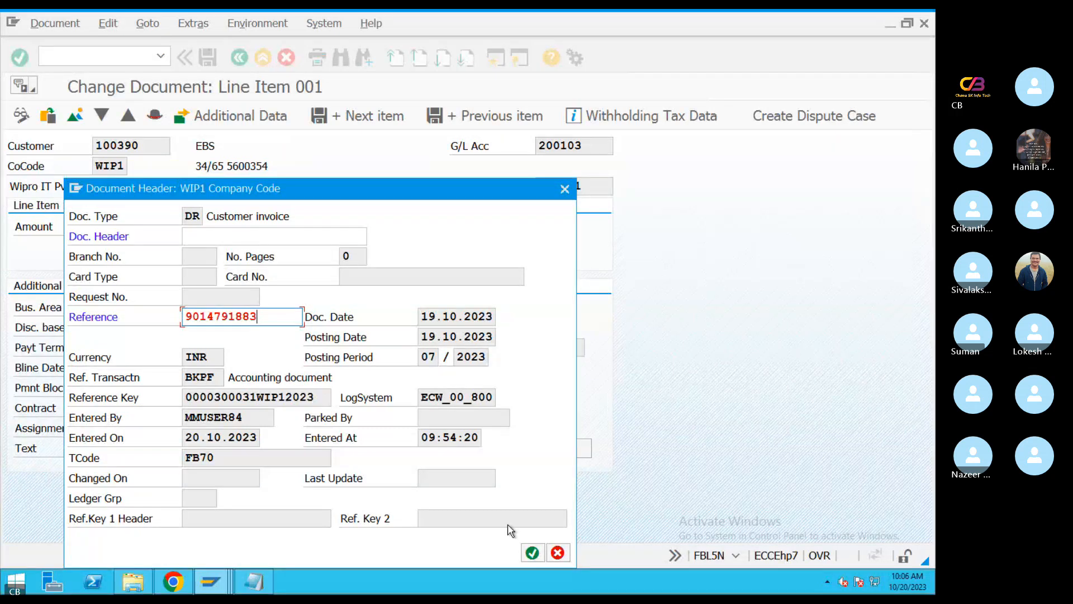
left_click(533, 553)
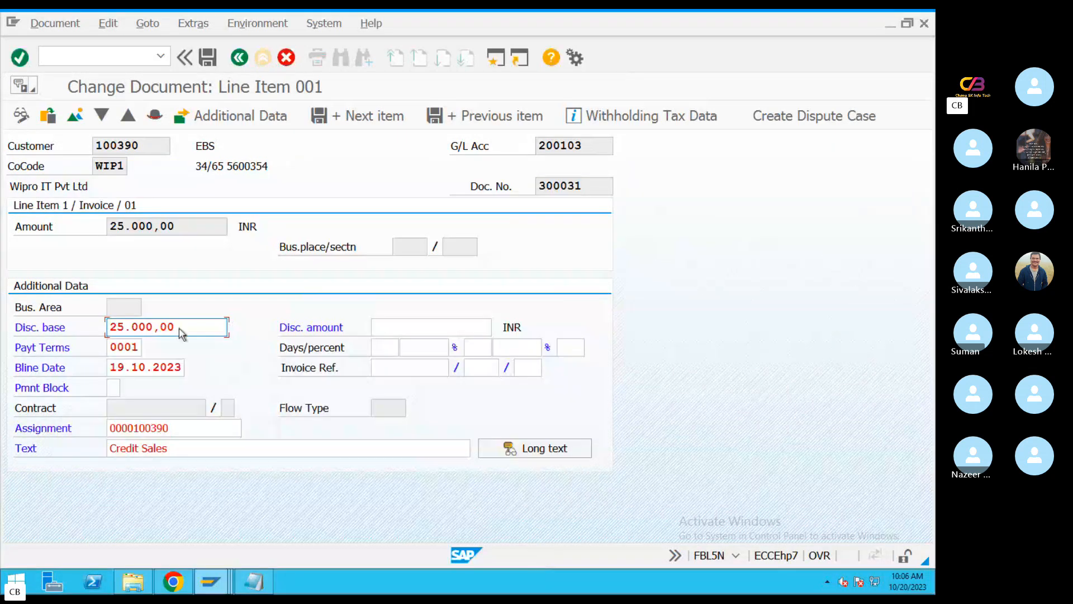
left_click(208, 58)
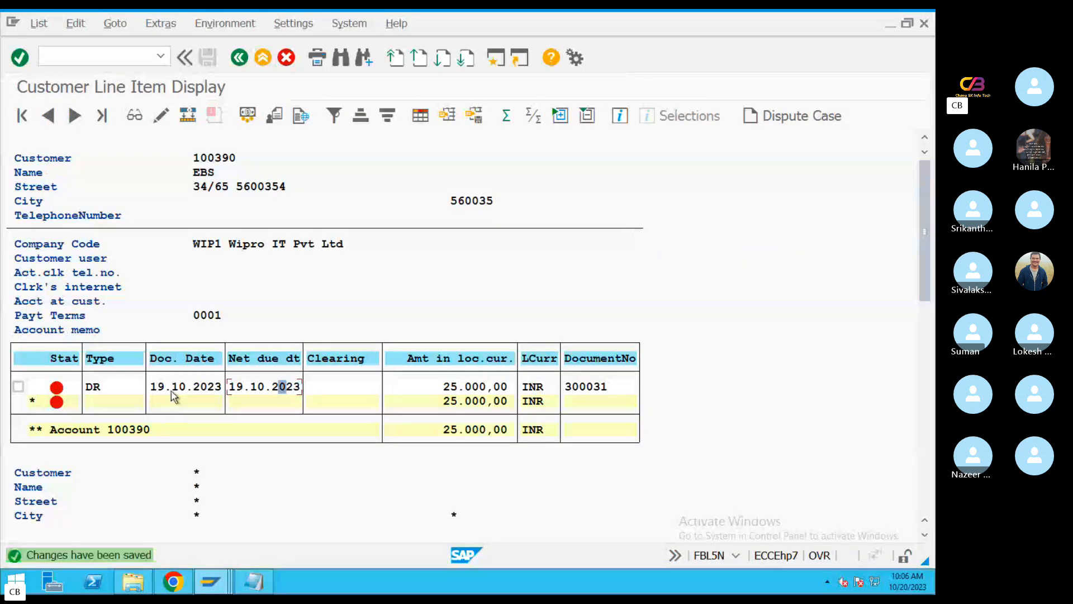
Reopen the DR invoice line item and check the Reference and TCode in its document header
double_click(173, 389)
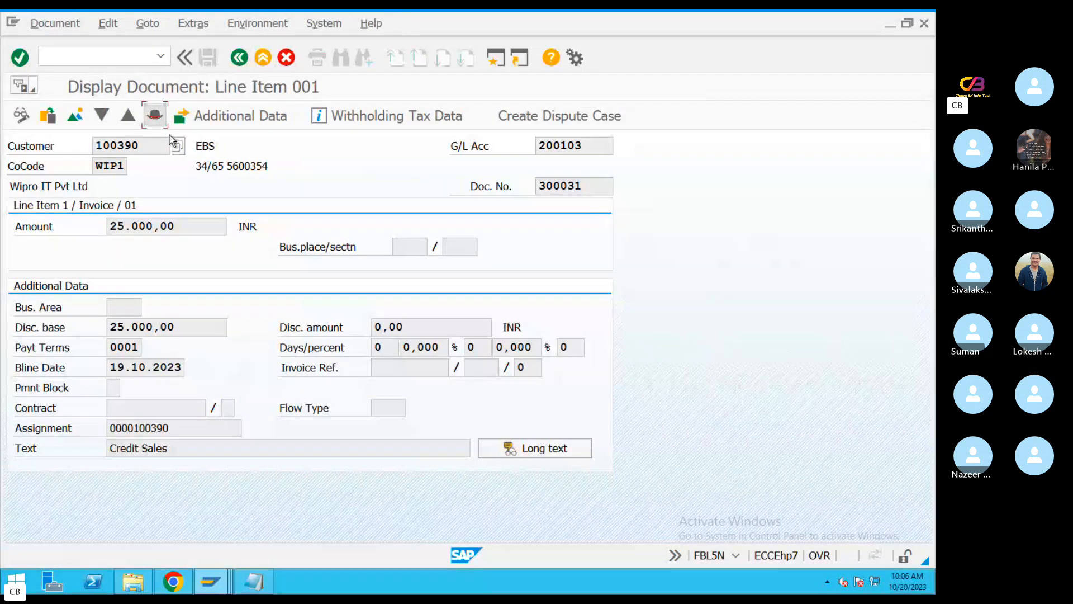
left_click(155, 115)
double_click(266, 320)
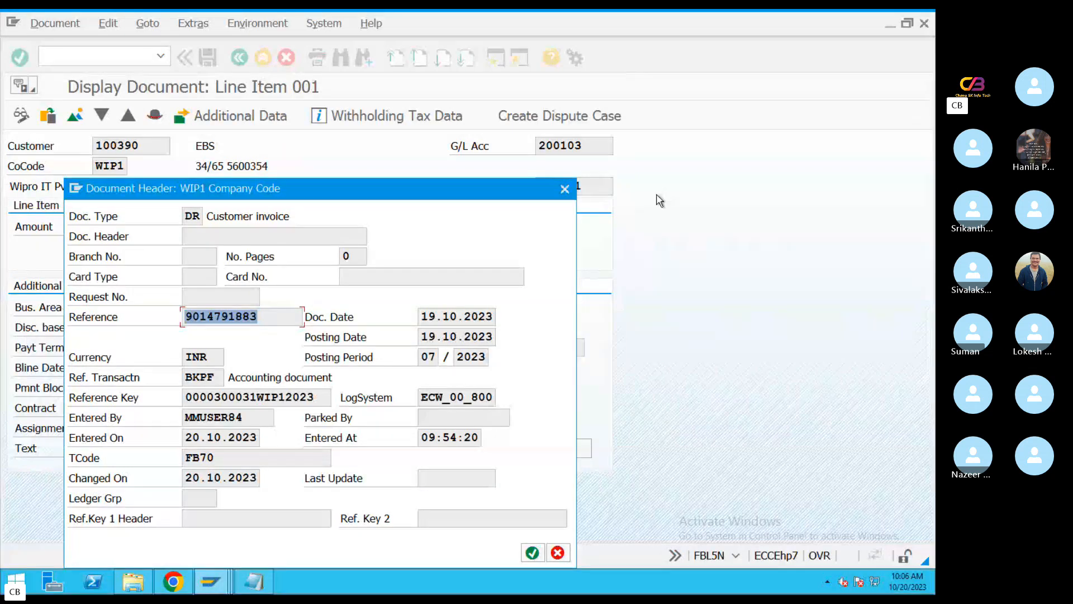
double_click(236, 457)
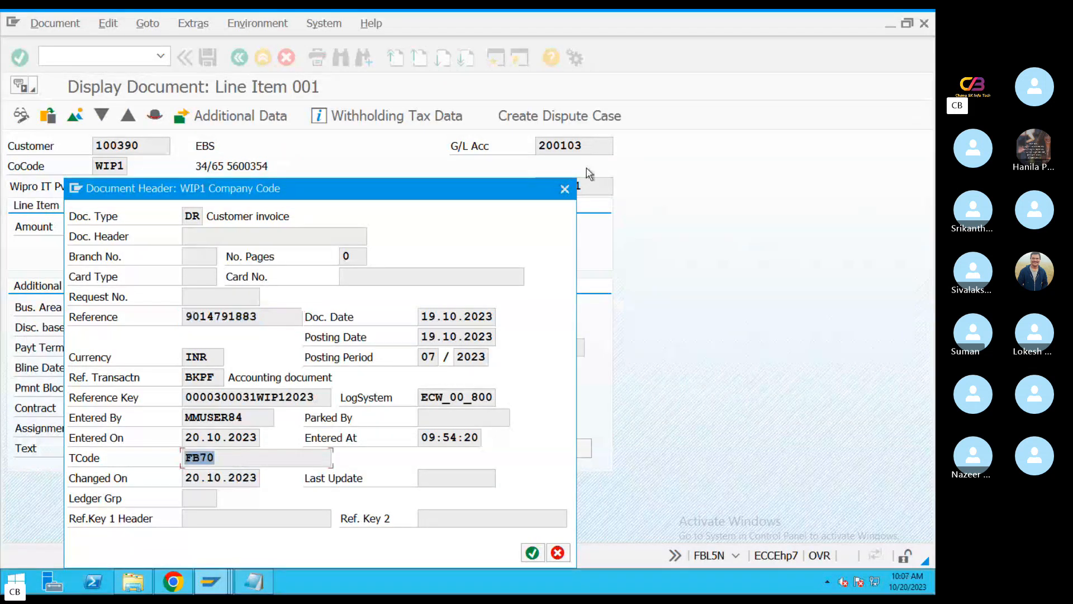
left_click(564, 189)
Return to the FF_5 bank statement session, browse for the statement file and open M17 from the Desktop in Notepad
mouse_move(210, 581)
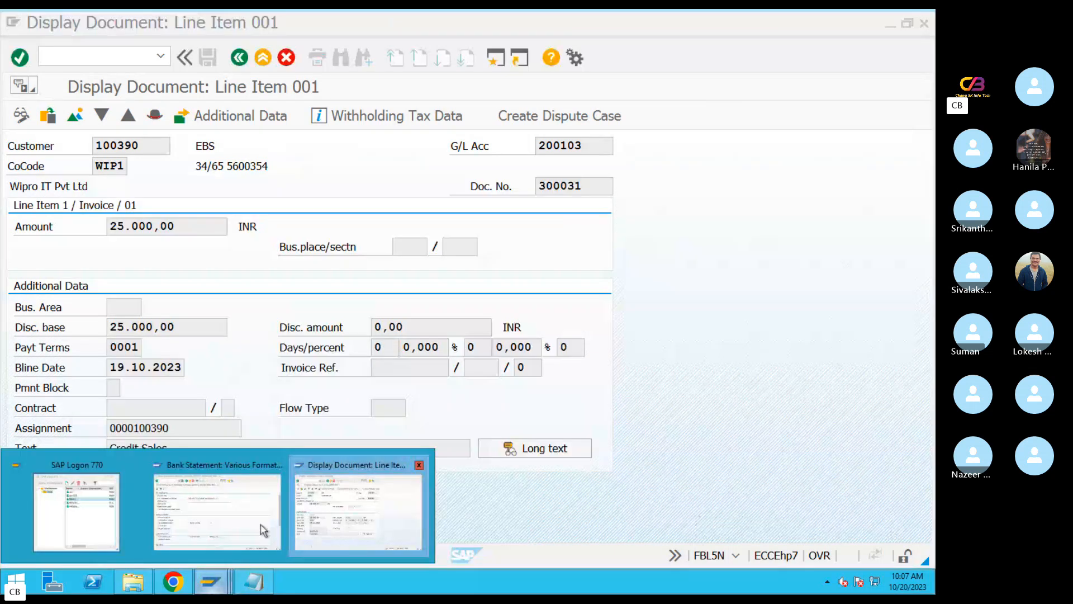
left_click(220, 508)
left_click(585, 207)
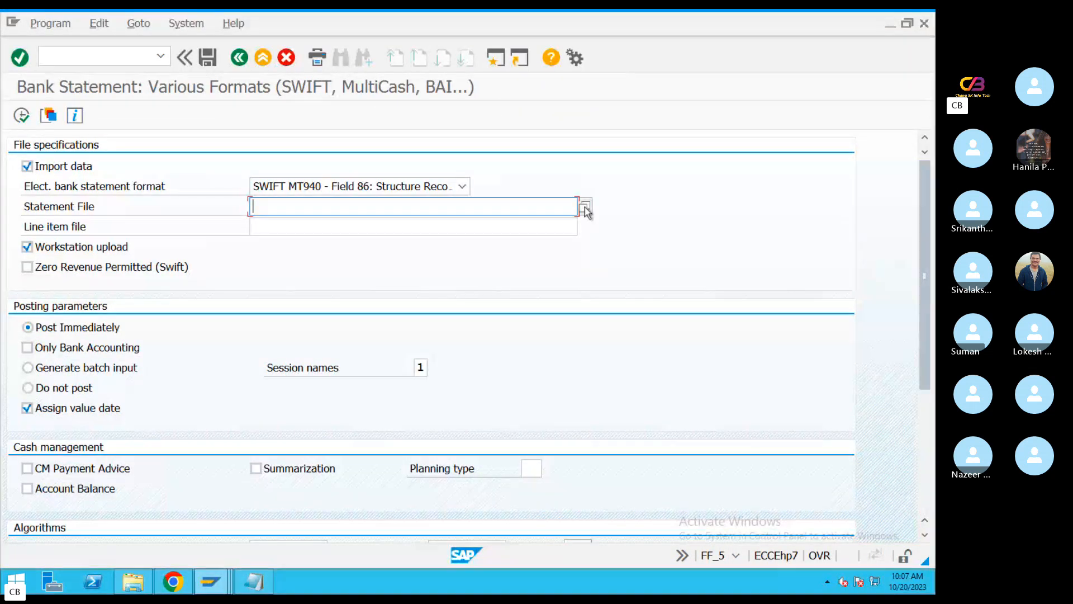
left_click(164, 272)
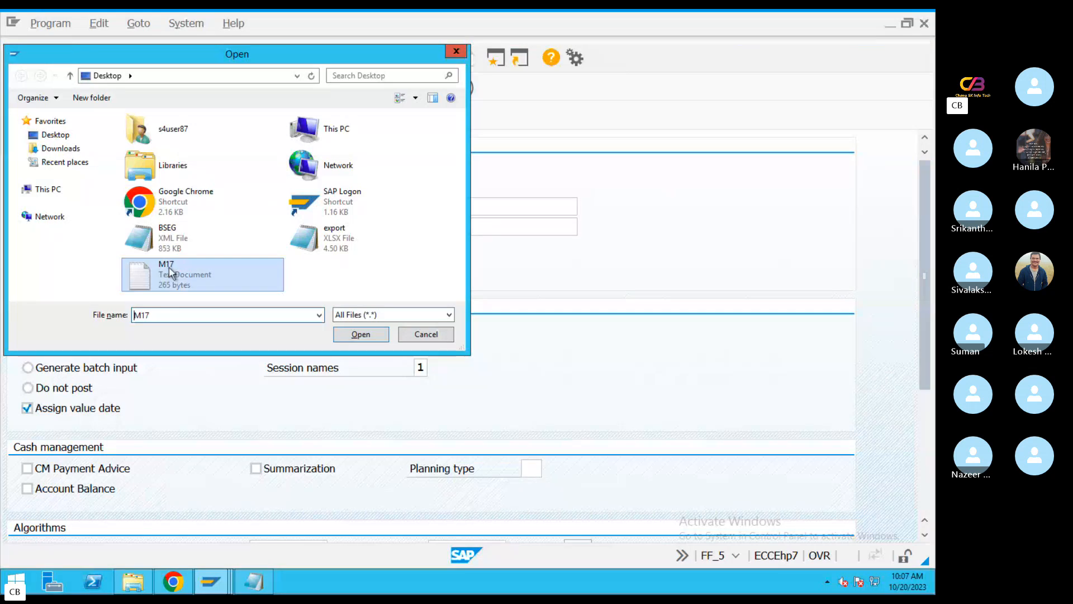
right_click(167, 270)
left_click(210, 293)
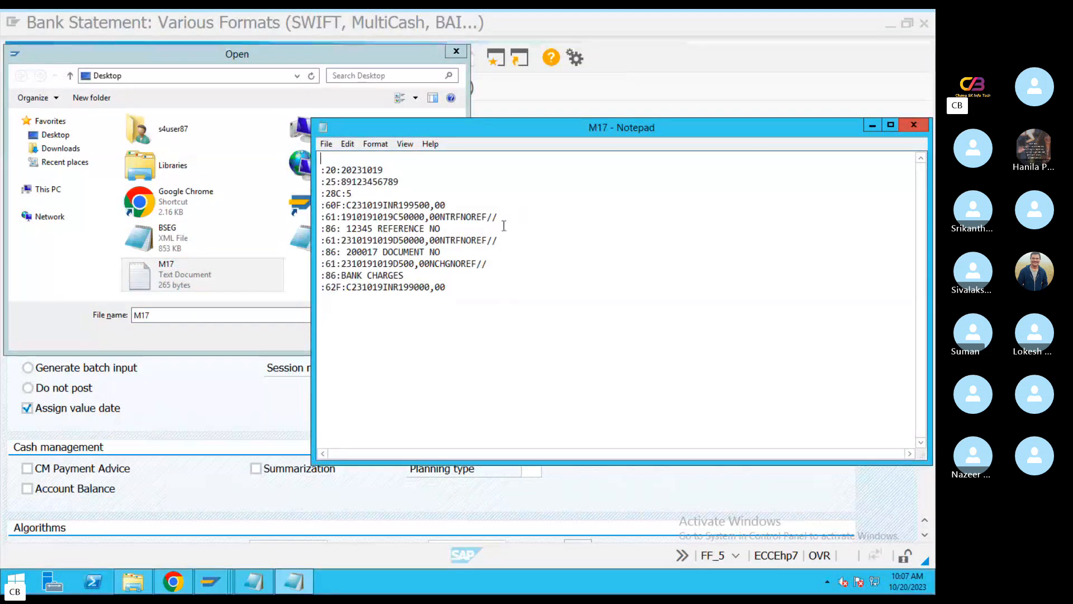
In M17, set the :28C: statement number to 6 and the :60F: opening balance to INR 199000,00
left_click(356, 194)
key("BackSpace")
type("6")
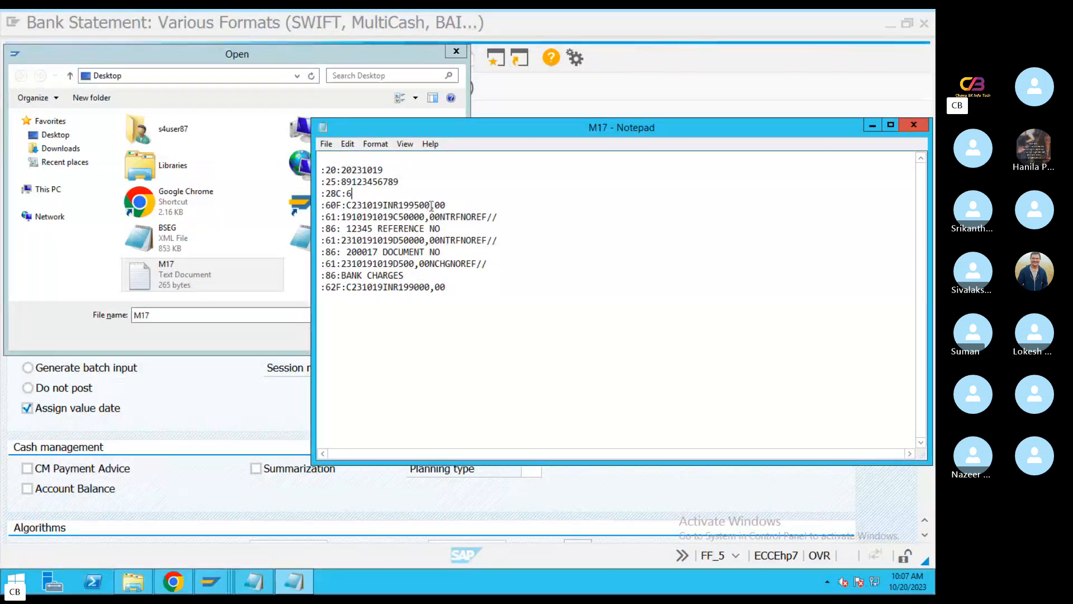
left_click_drag(429, 205, 408, 205)
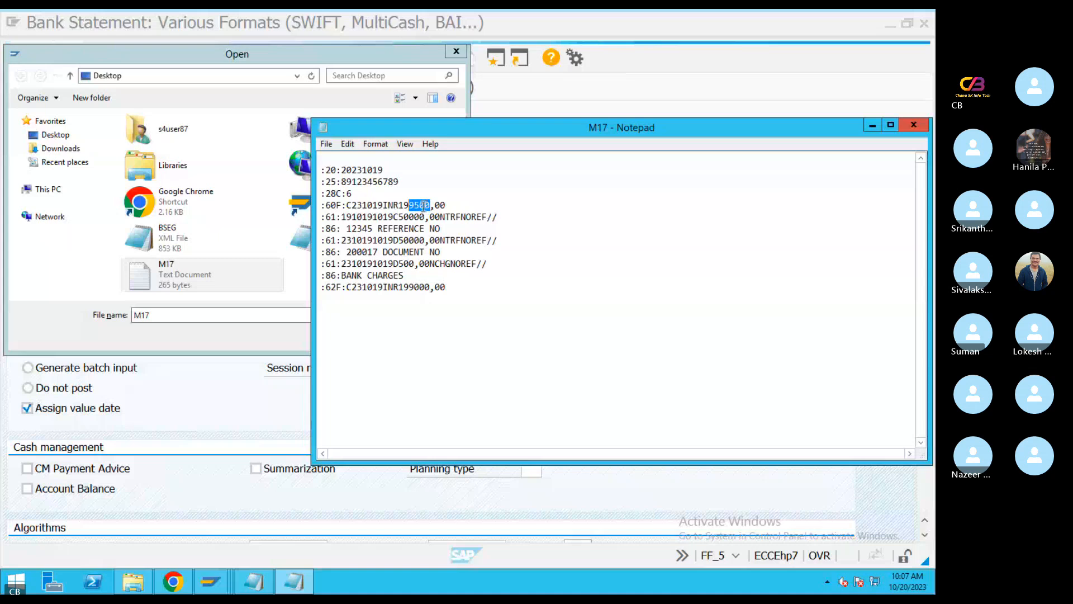
left_click(418, 205)
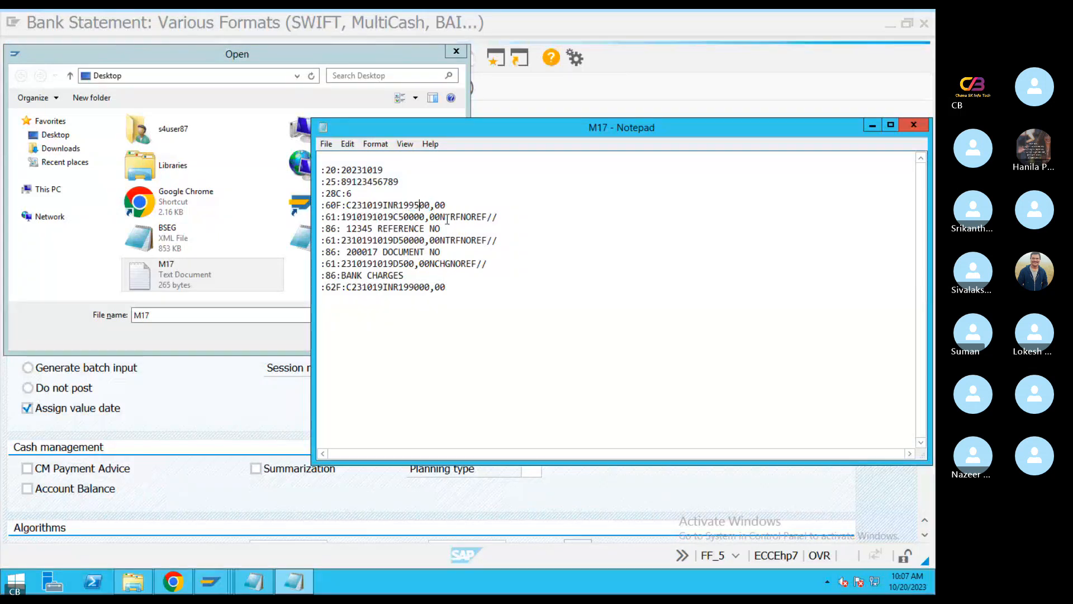
key("BackSpace")
type("0")
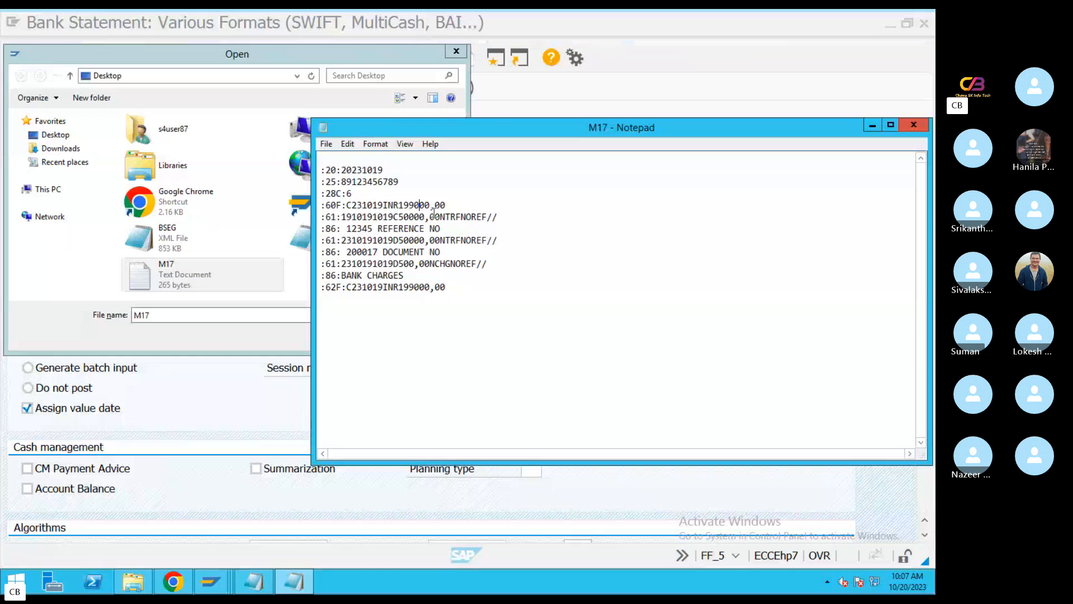
left_click_drag(446, 206, 399, 205)
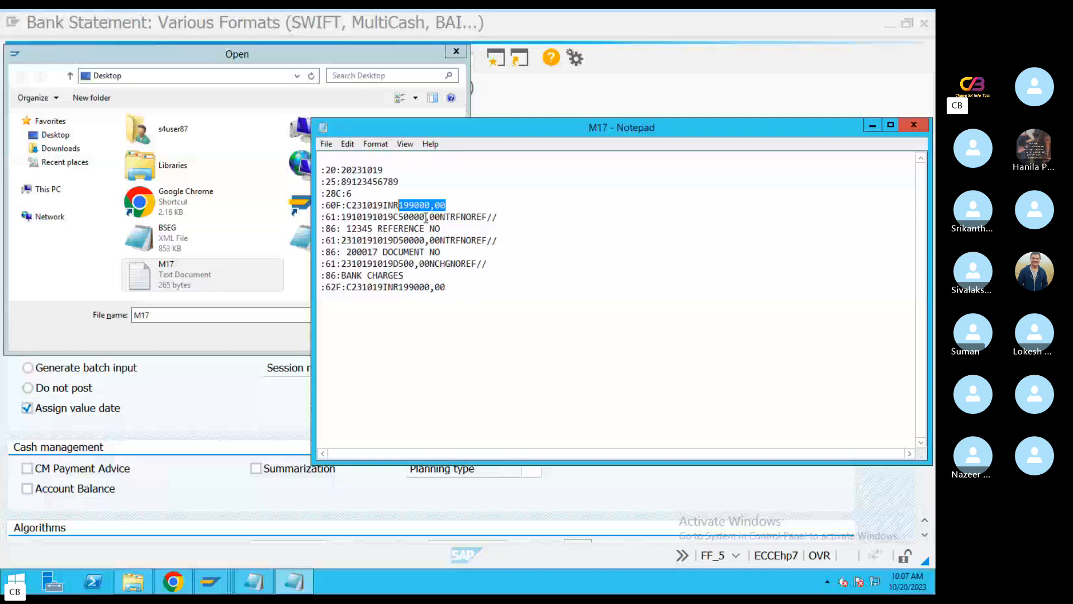
Set the credit amount in the first :61: line of M17 to 25000,00
left_click_drag(425, 218, 404, 217)
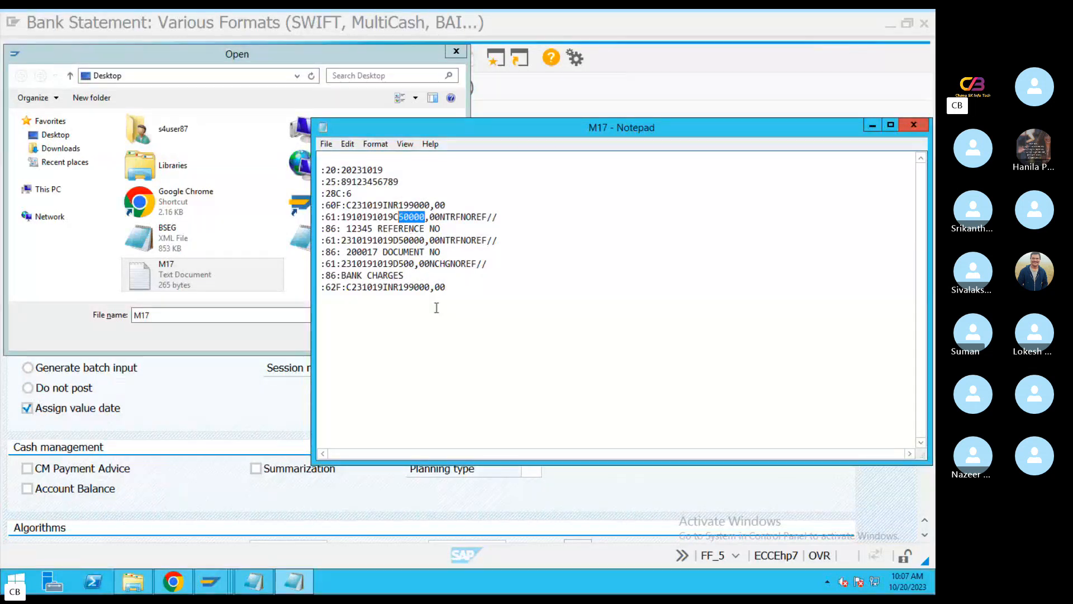
type("250")
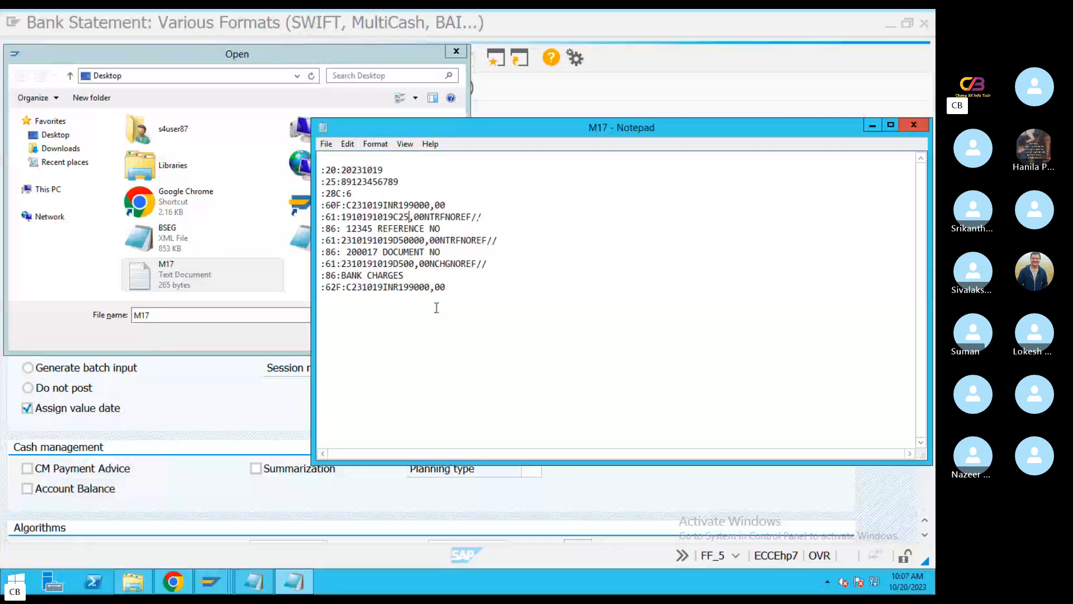
type("00")
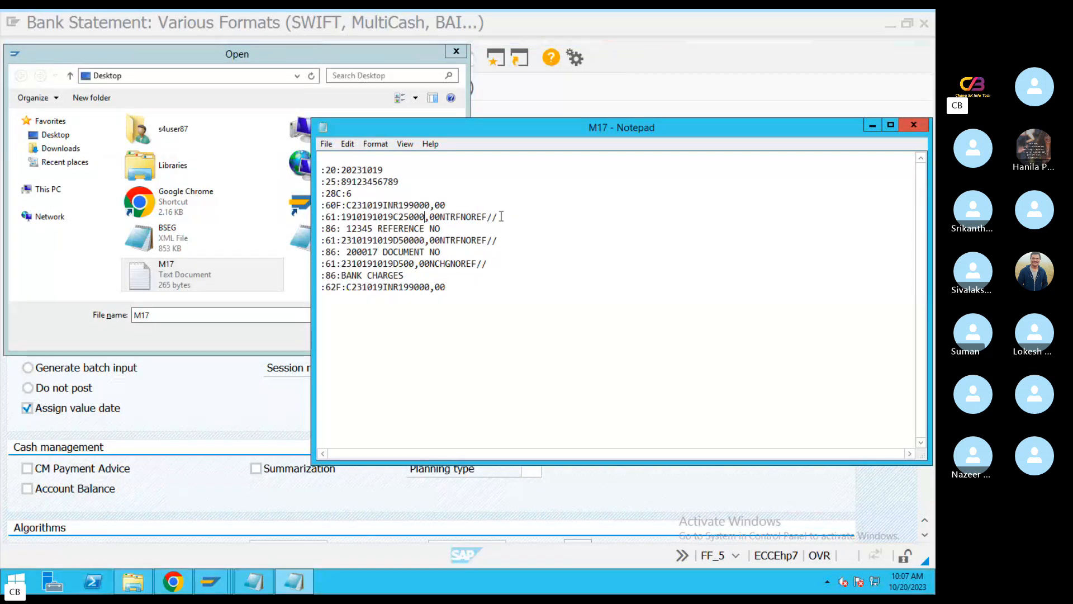
left_click_drag(497, 216, 344, 214)
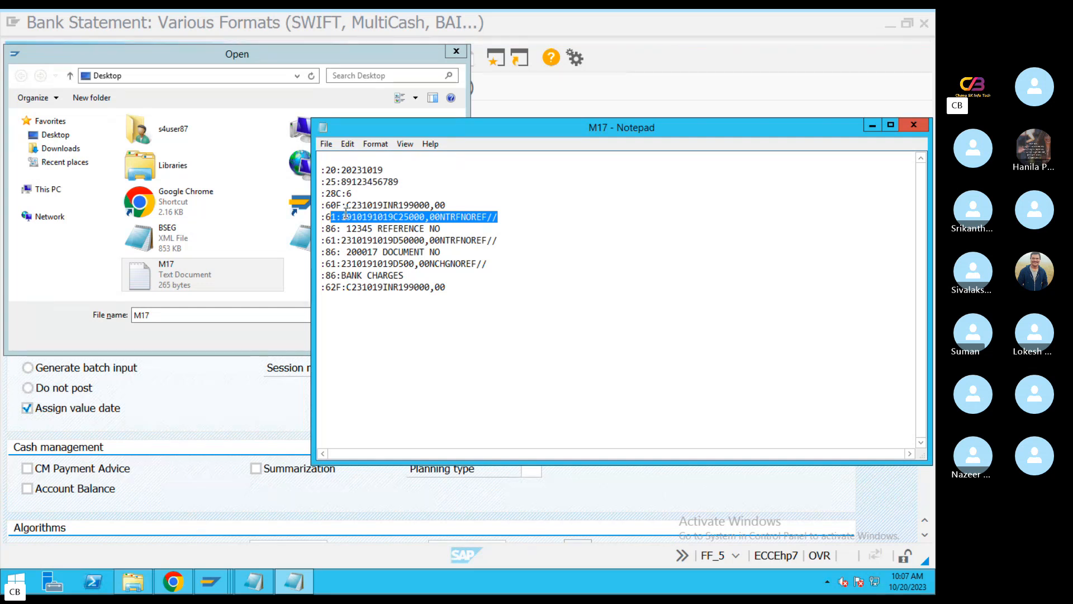
Switch to the customer invoice line item and examine its discount base, amount and customer number
left_click(209, 581)
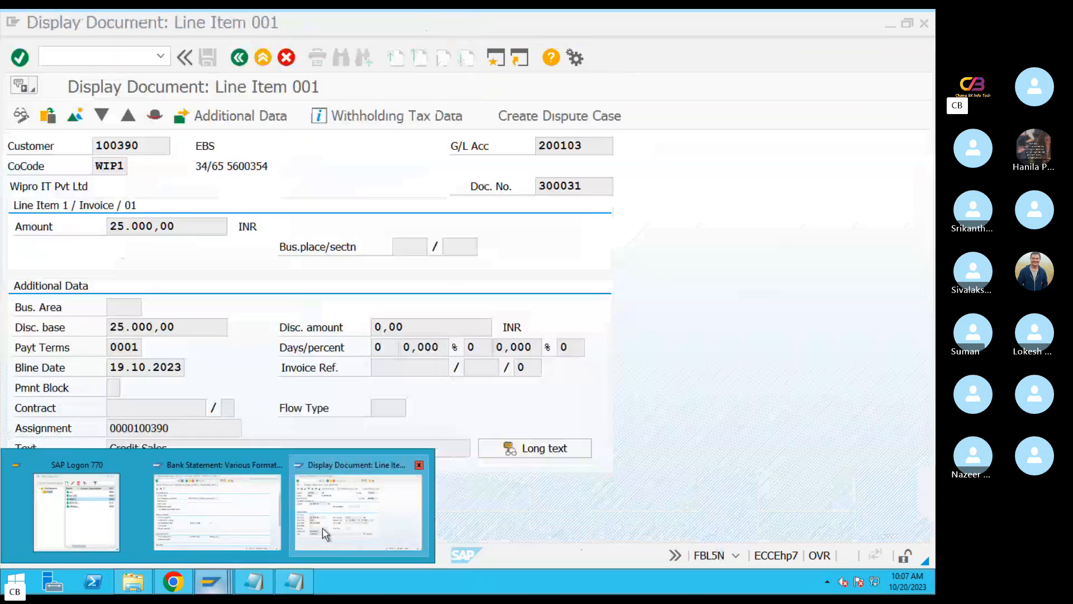
left_click(324, 532)
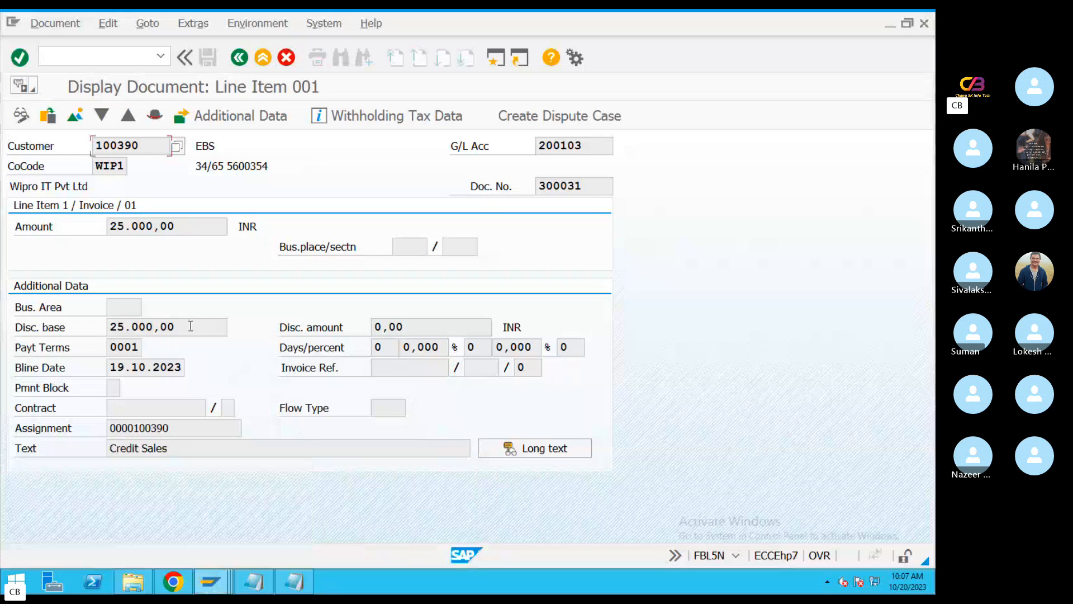
left_click_drag(184, 326, 132, 326)
left_click_drag(65, 326, 67, 324)
left_click_drag(185, 232, 84, 228)
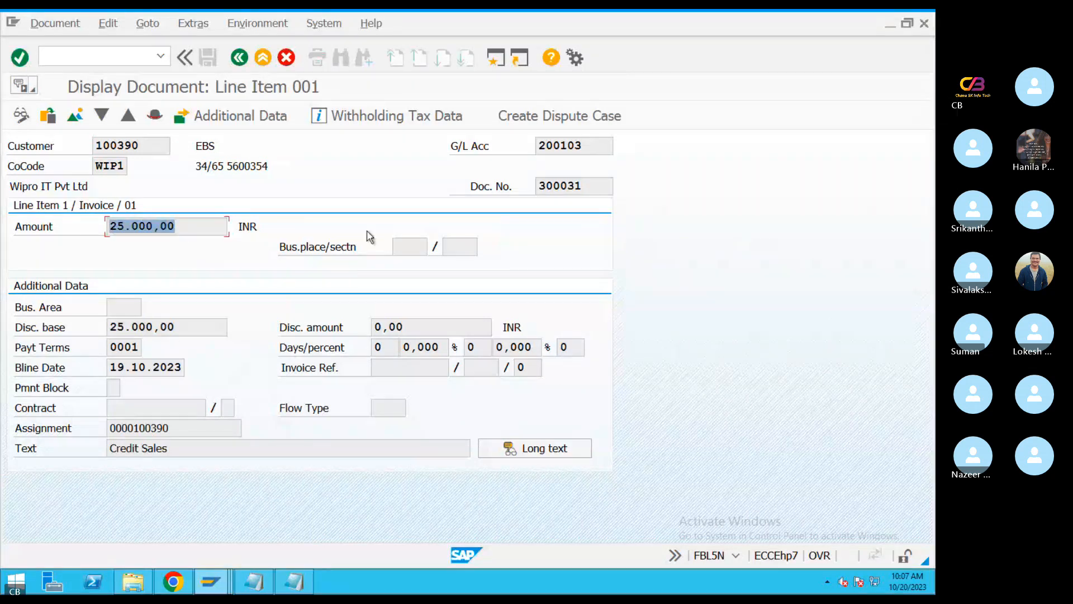
left_click_drag(142, 151, 53, 131)
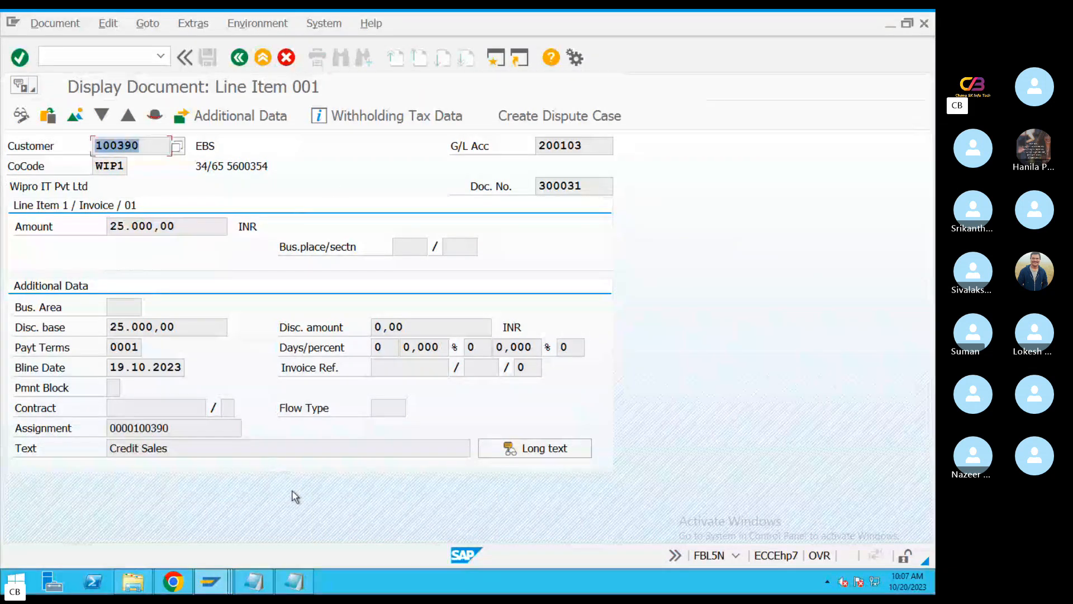
Return to the FF_5 file selection and choose M17.txt from the Desktop as the Statement File
left_click(255, 584)
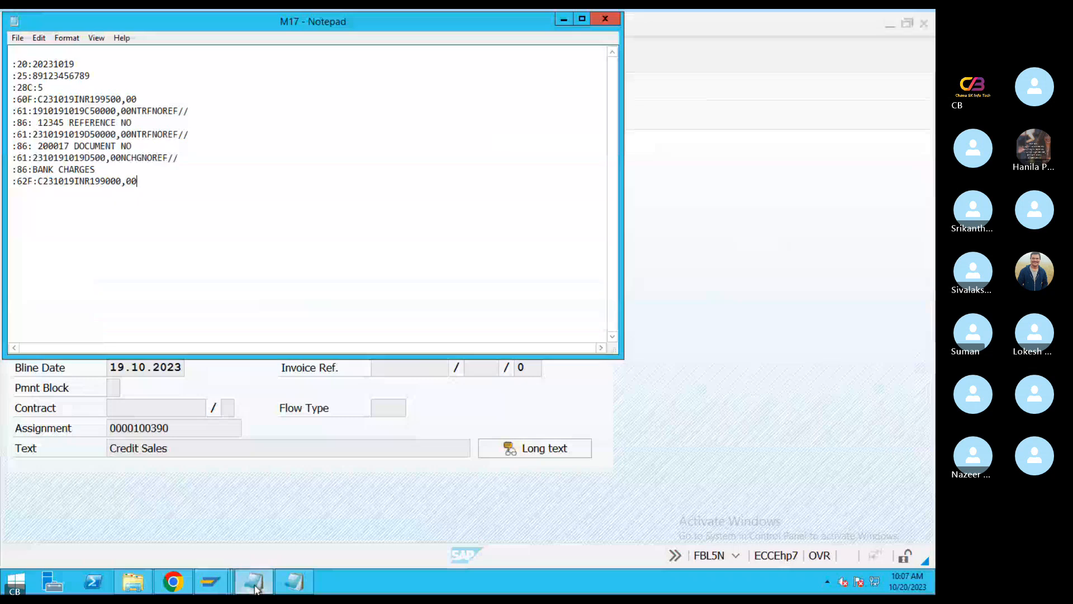
mouse_move(224, 580)
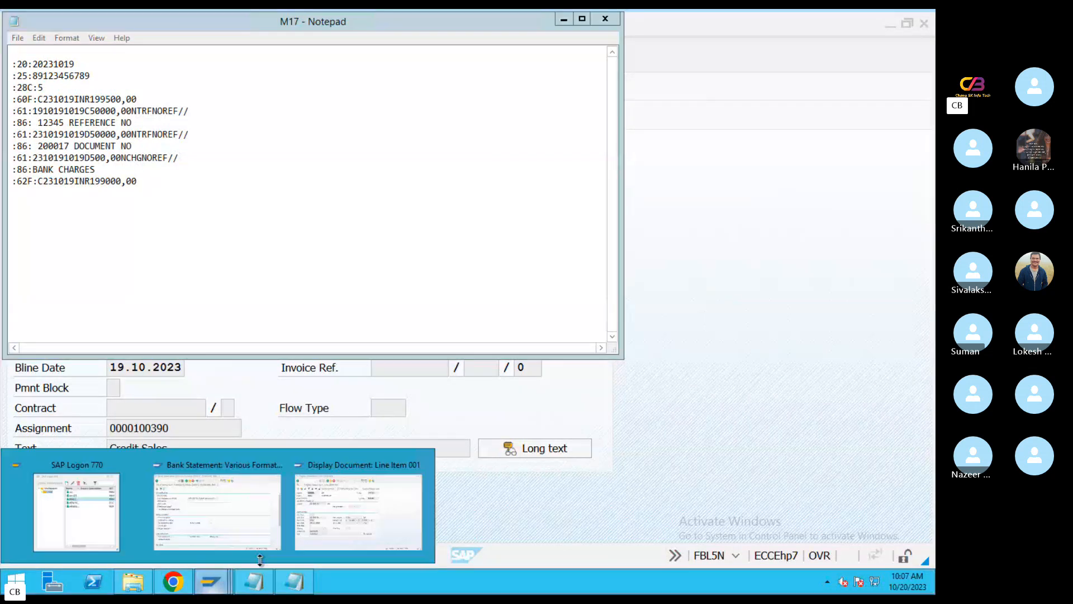
left_click(217, 511)
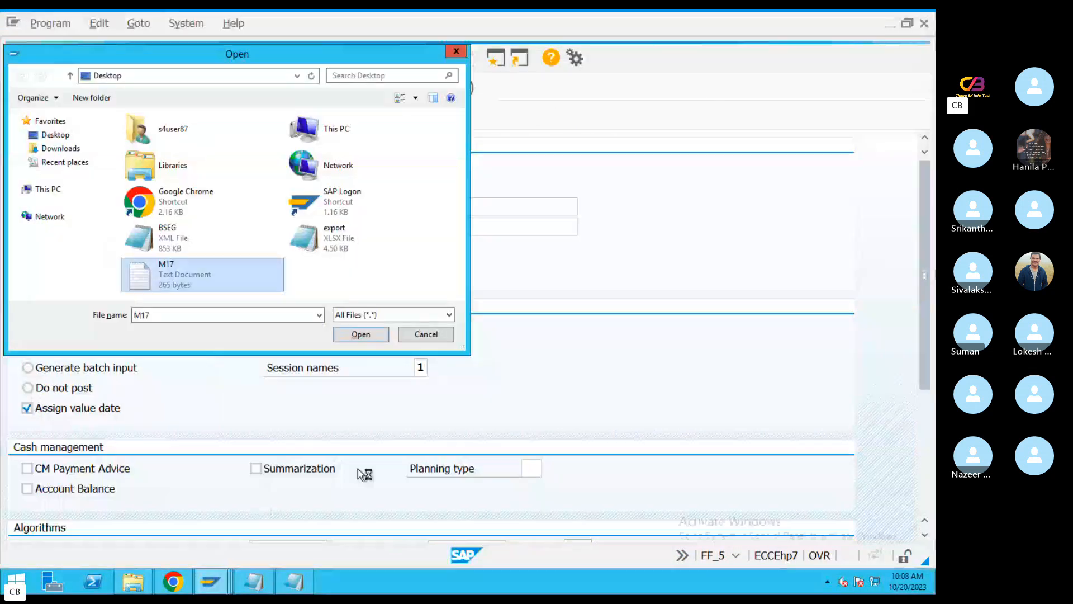
double_click(204, 275)
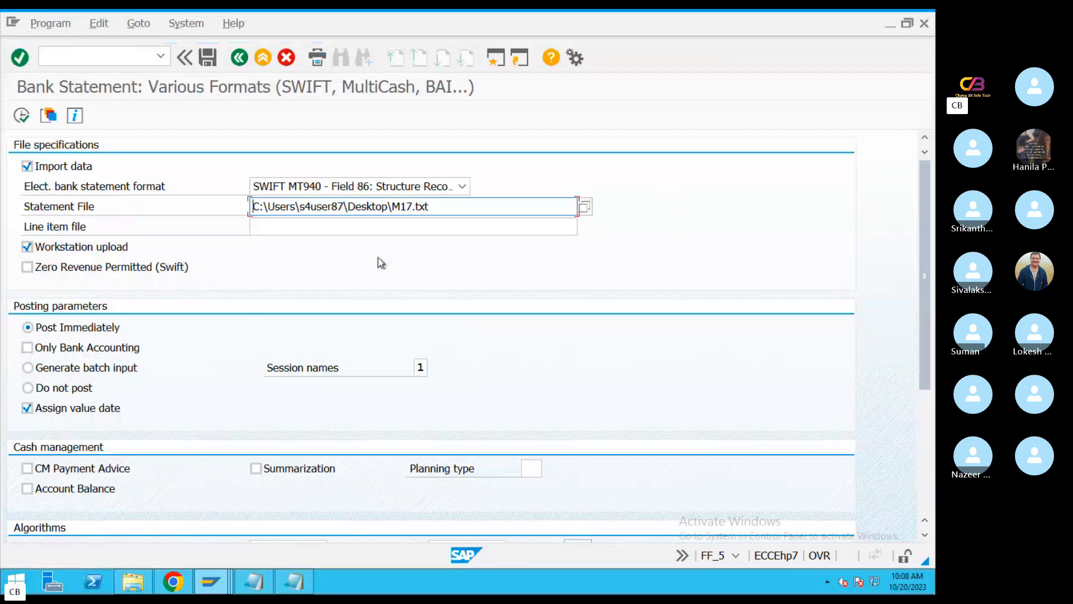
Clear the Statement File path, reopen its file selection, and open M17 from the Desktop to check its contents
left_click_drag(479, 204, 252, 205)
key("Delete")
left_click(584, 208)
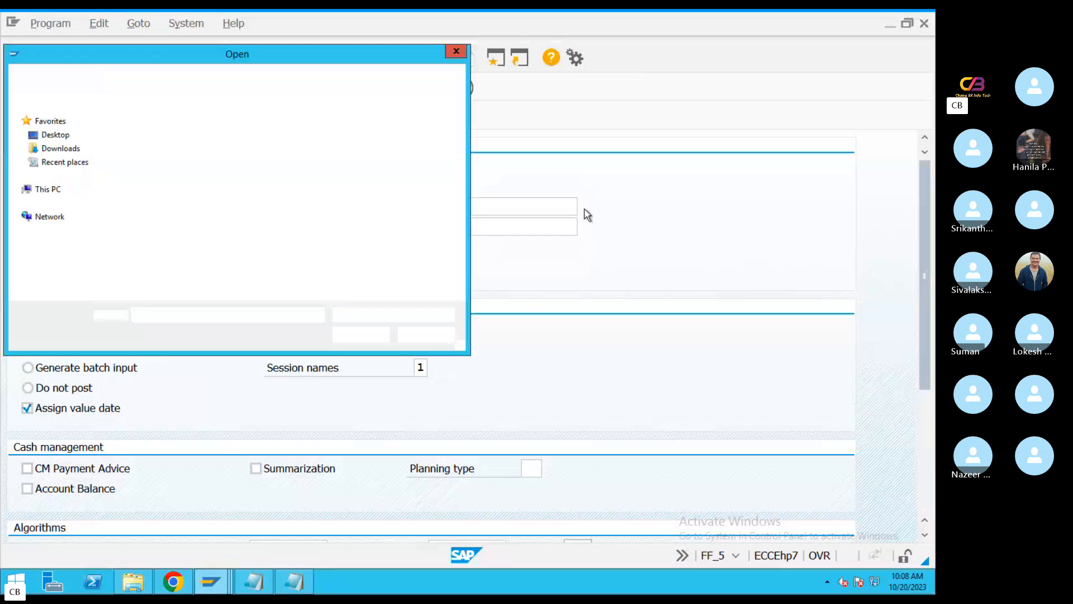
right_click(168, 278)
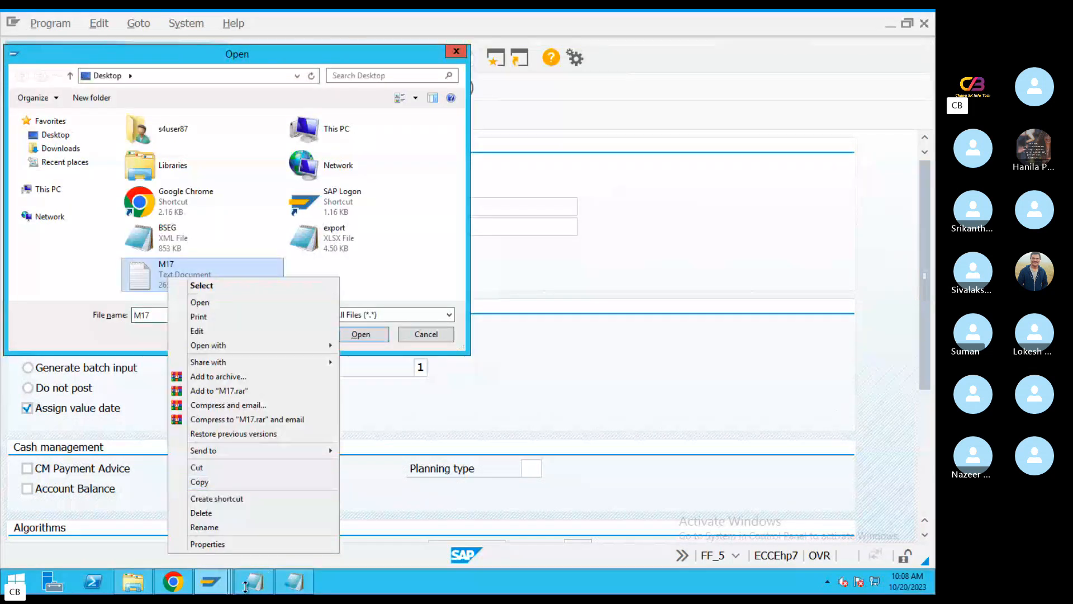
left_click(212, 305)
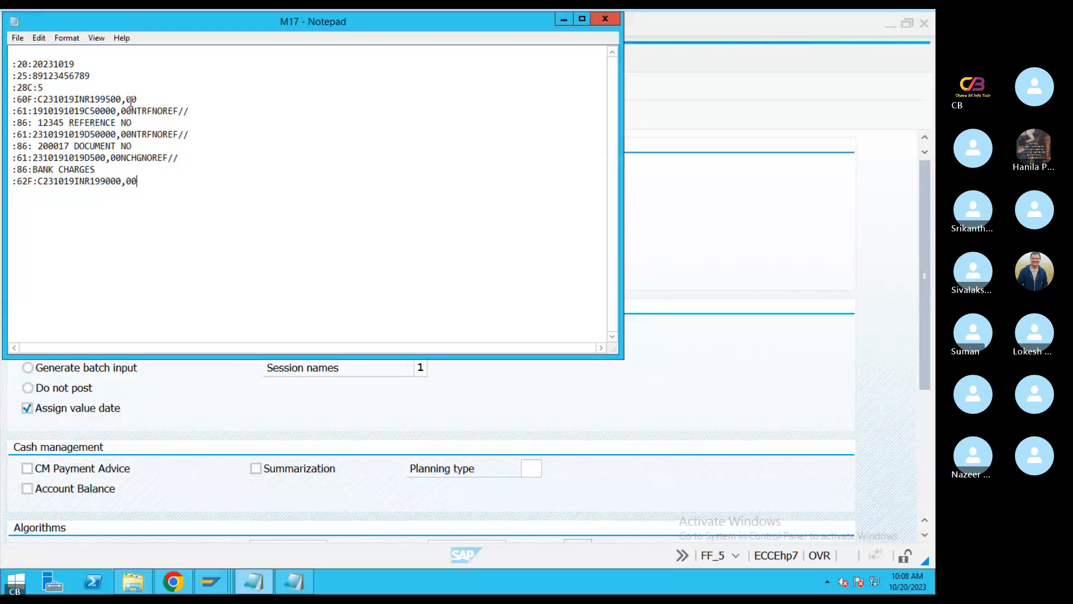
left_click(598, 25)
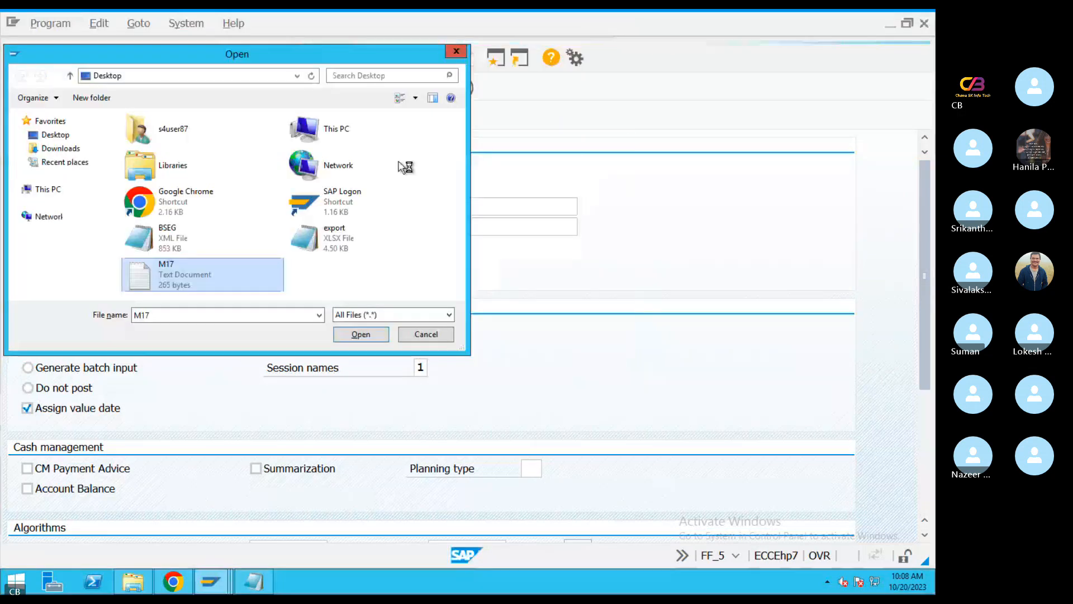
In the M17 copy with statement number 6, set the year in the first :61: line's date to 23
left_click(253, 581)
left_click(568, 259)
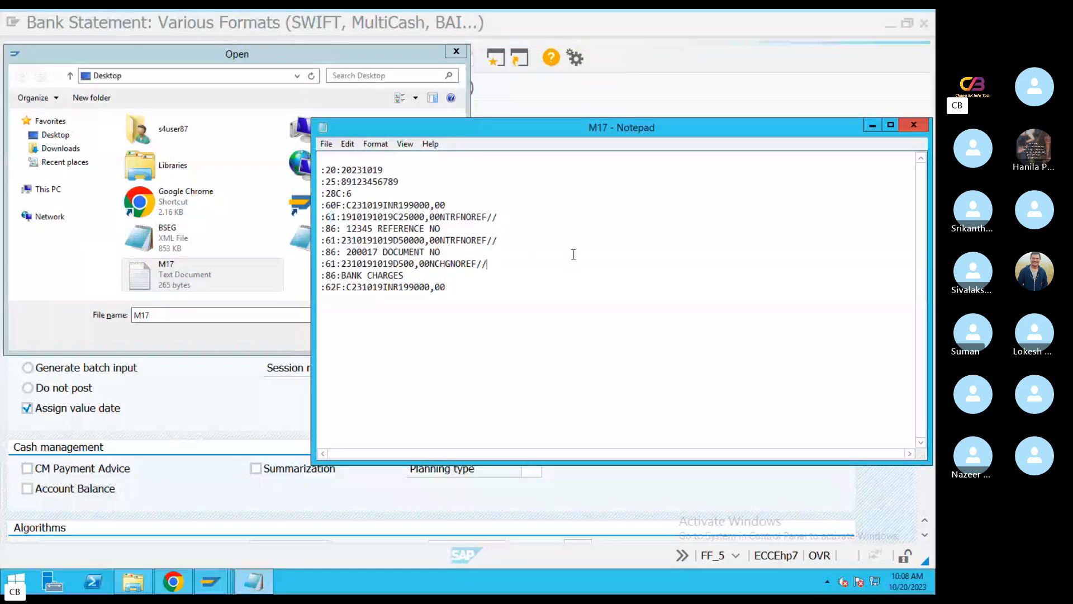
left_click_drag(456, 205, 322, 205)
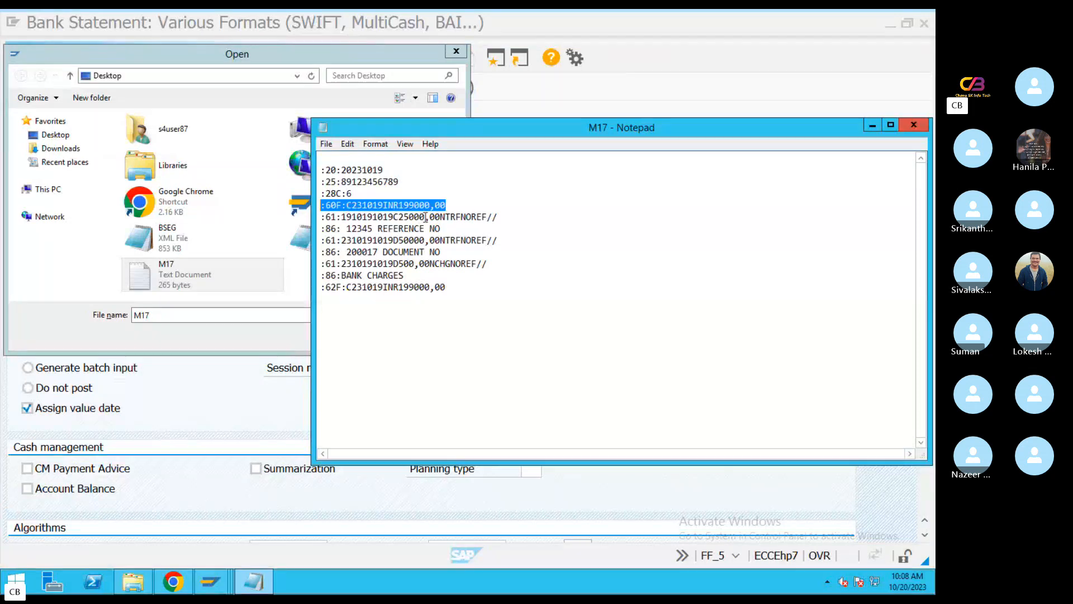
left_click_drag(425, 216, 399, 218)
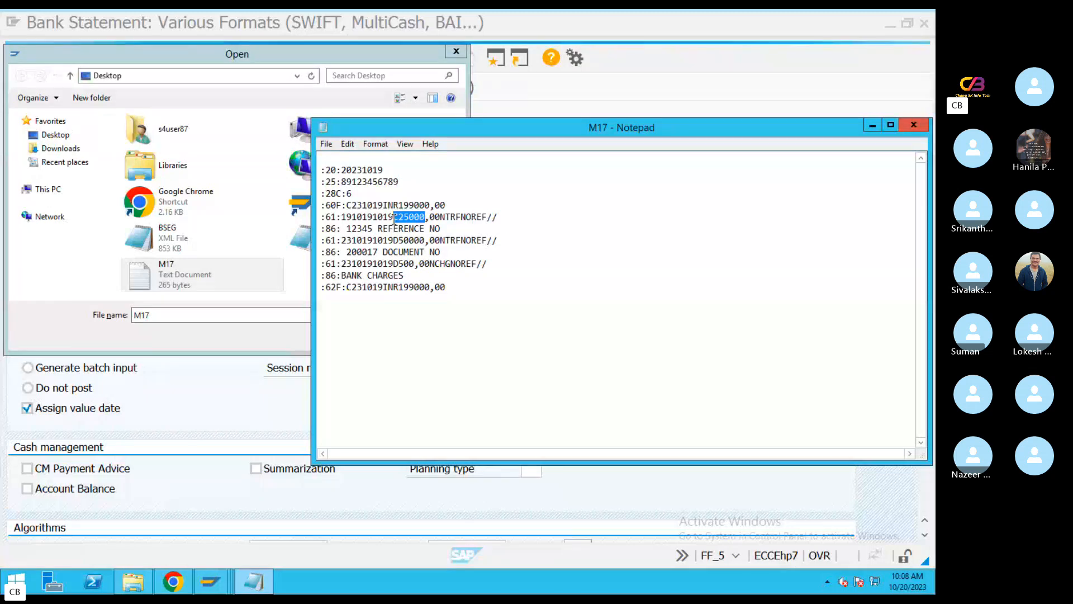
left_click_drag(395, 218, 345, 218)
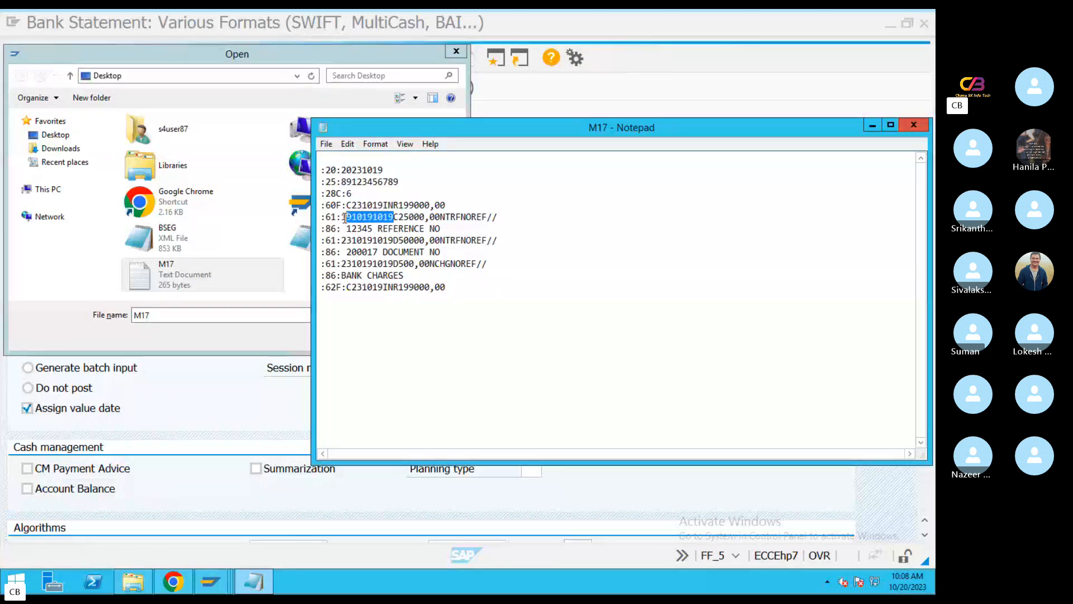
left_click(351, 218)
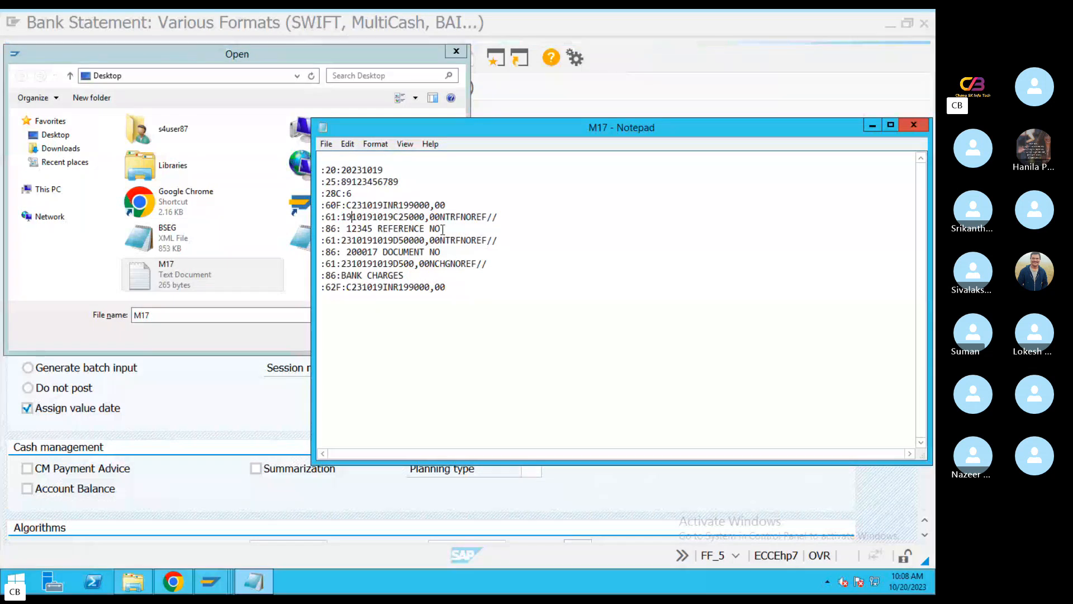
key("BackSpace")
key("BackSpace")
type("23")
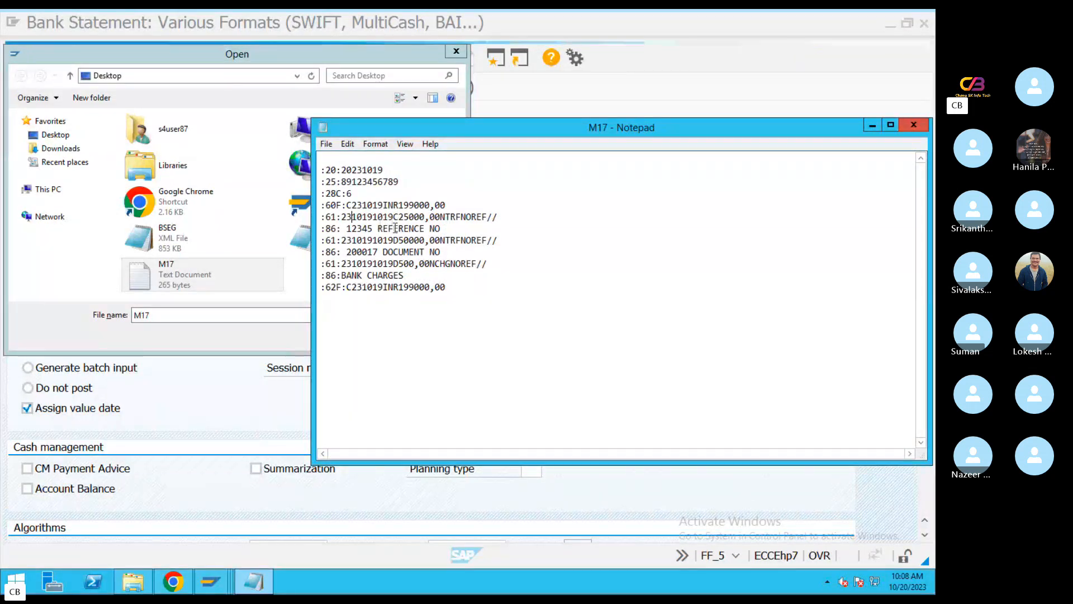
Replace the reference number in the first :86: line of M17 with the customer invoice reference number
left_click(373, 230)
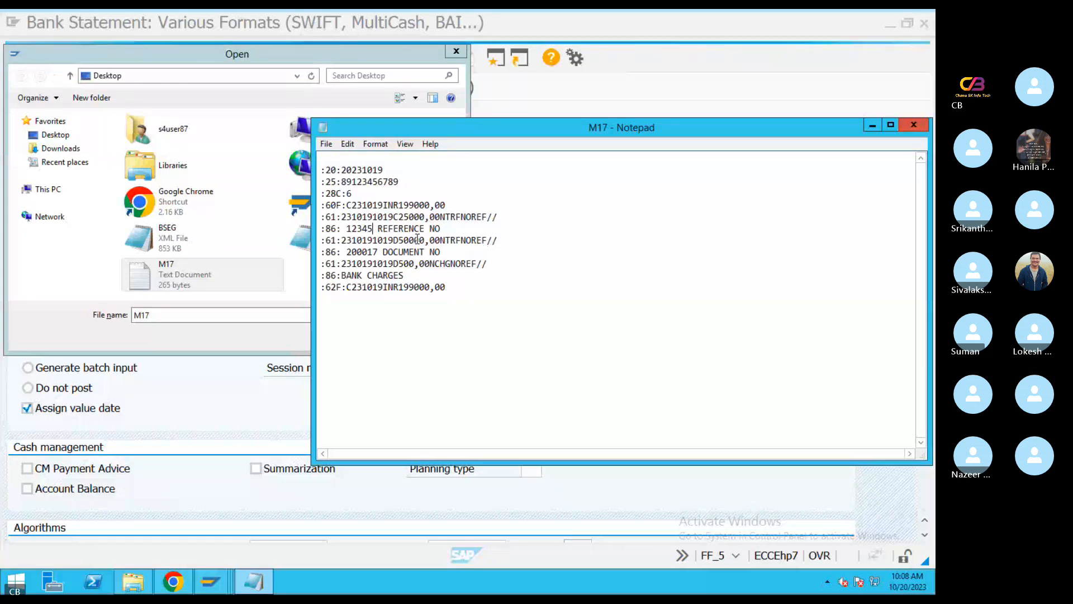
key("BackSpace")
key("BackSpace")
key("BackSpace")
key("BackSpace")
key("BackSpace")
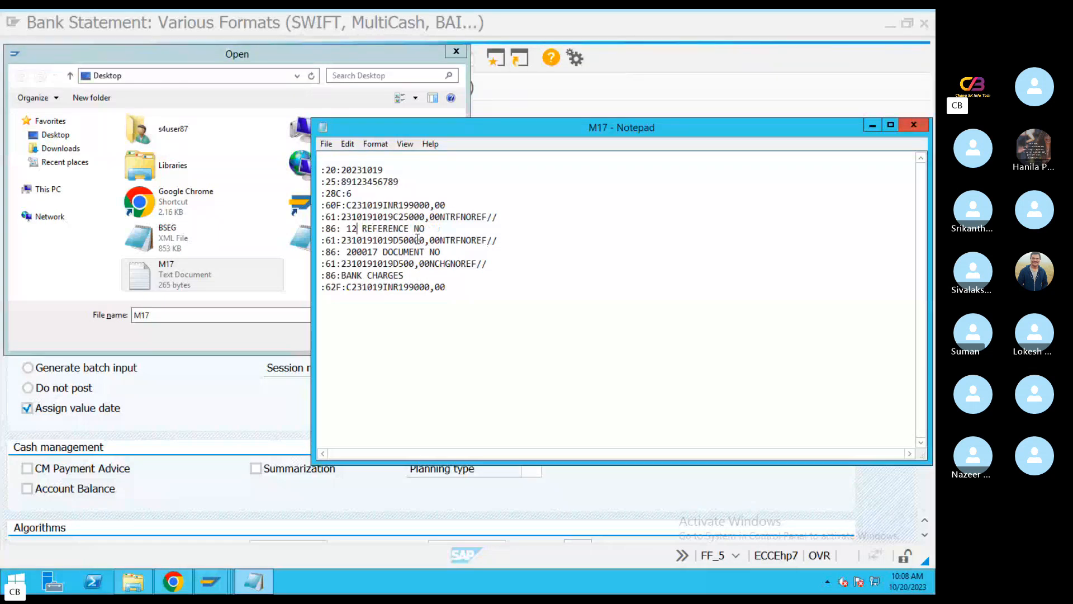
key("BackSpace")
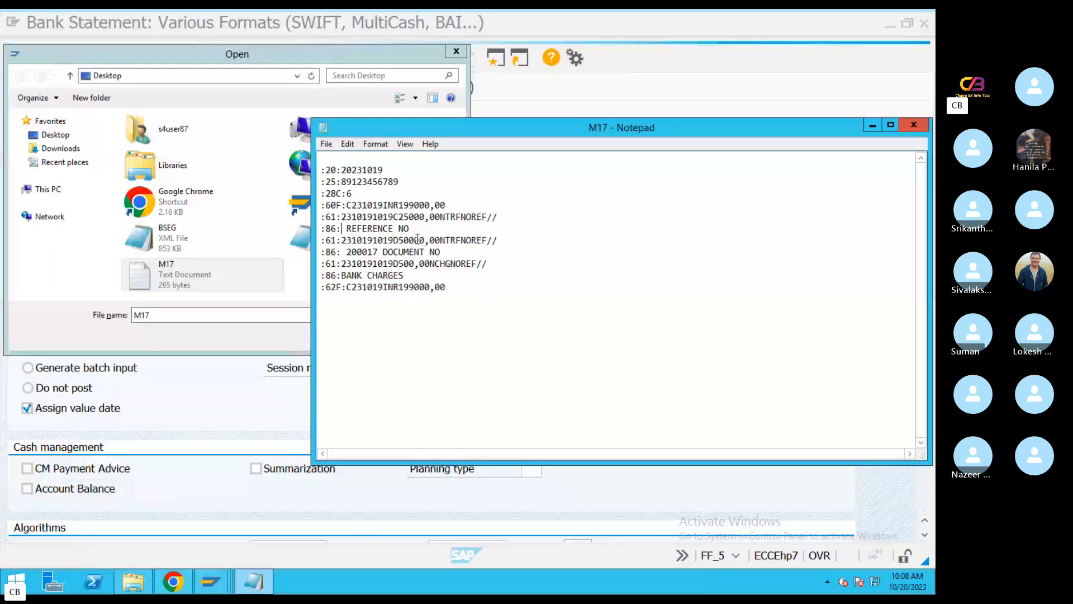
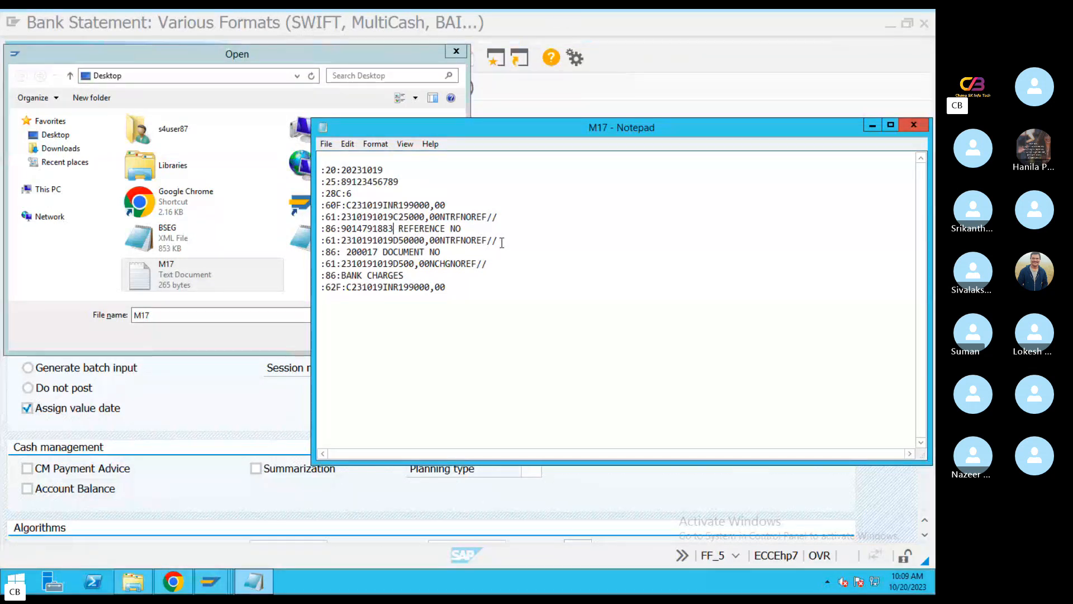
Review the debit and bank charge lines, set the :62F: closing balance to INR 173500,00, and save M17
left_click_drag(495, 240, 329, 241)
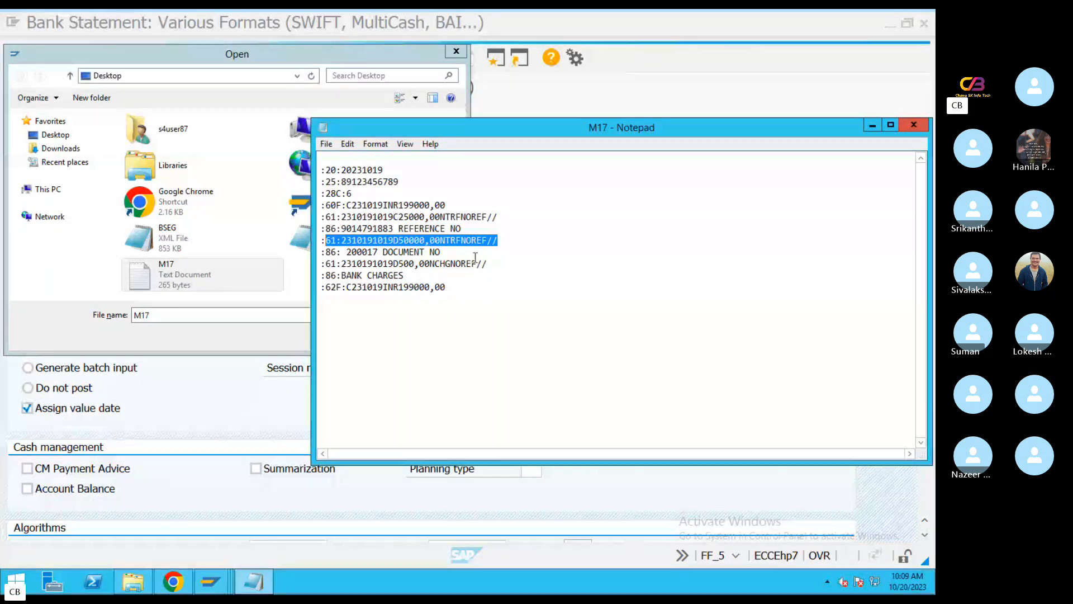
left_click_drag(442, 253, 347, 251)
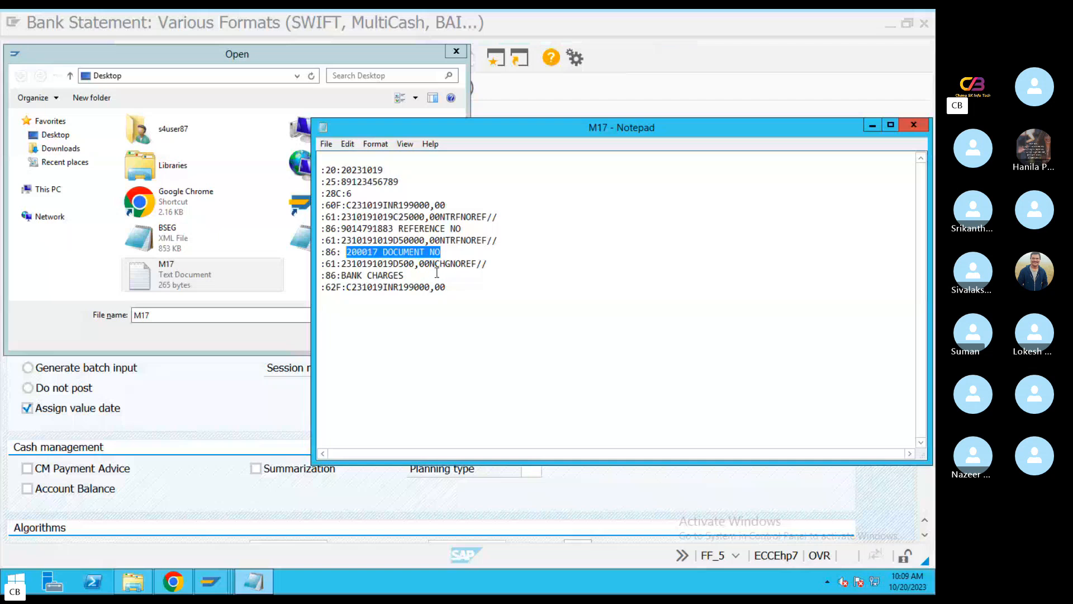
left_click(495, 261)
left_click_drag(488, 262, 320, 266)
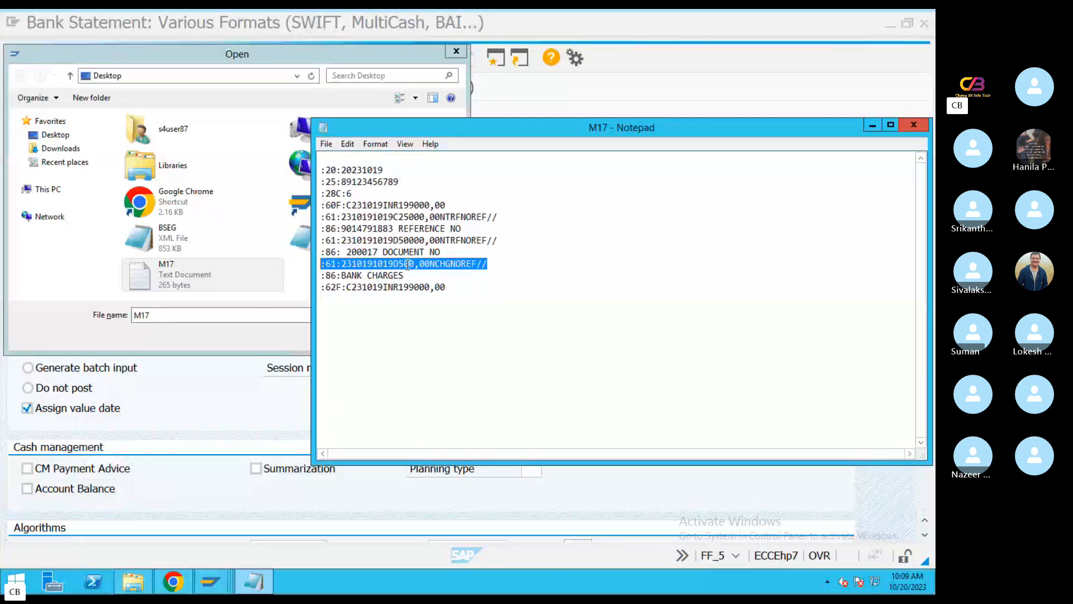
left_click(406, 276)
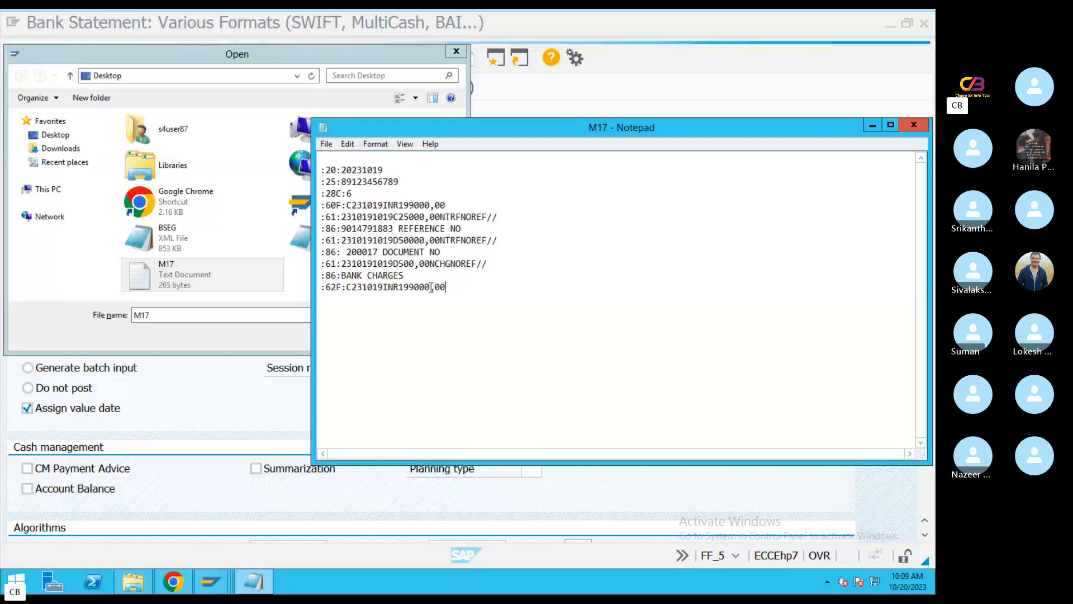
left_click_drag(431, 288, 399, 289)
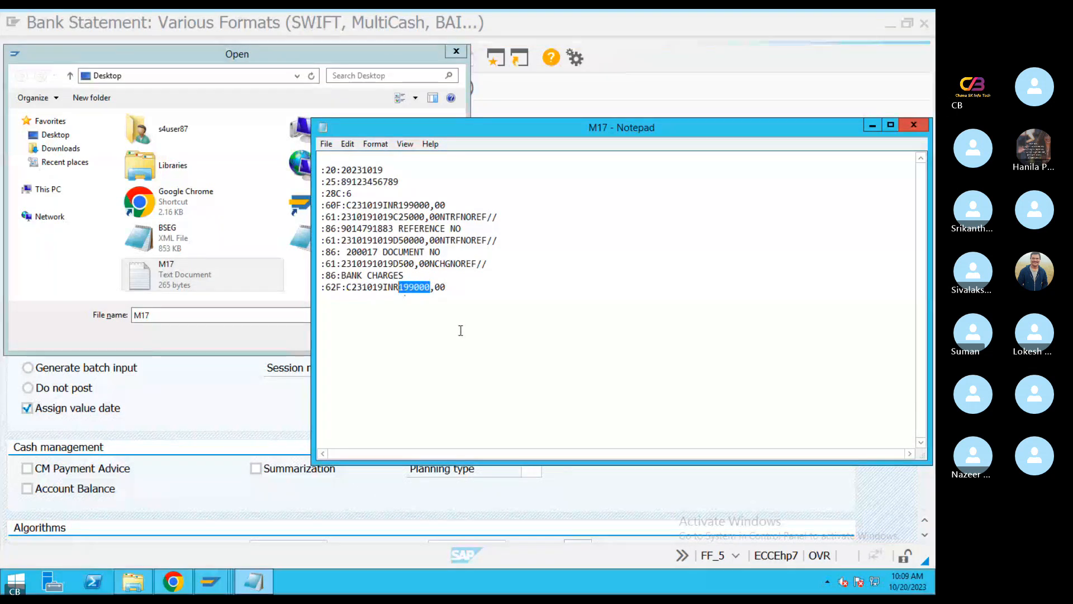
type("173")
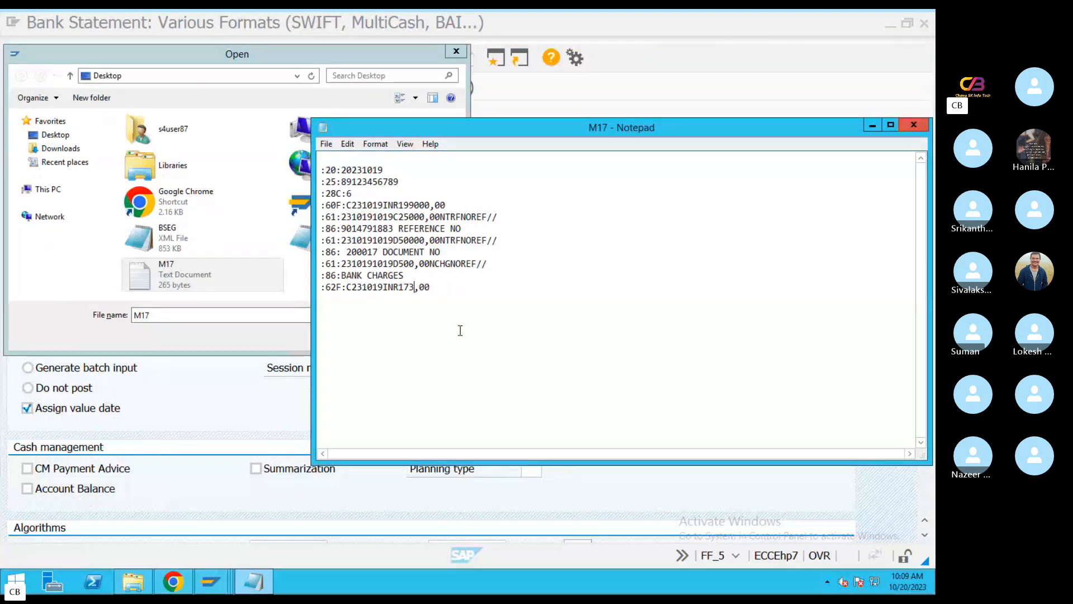
type("500")
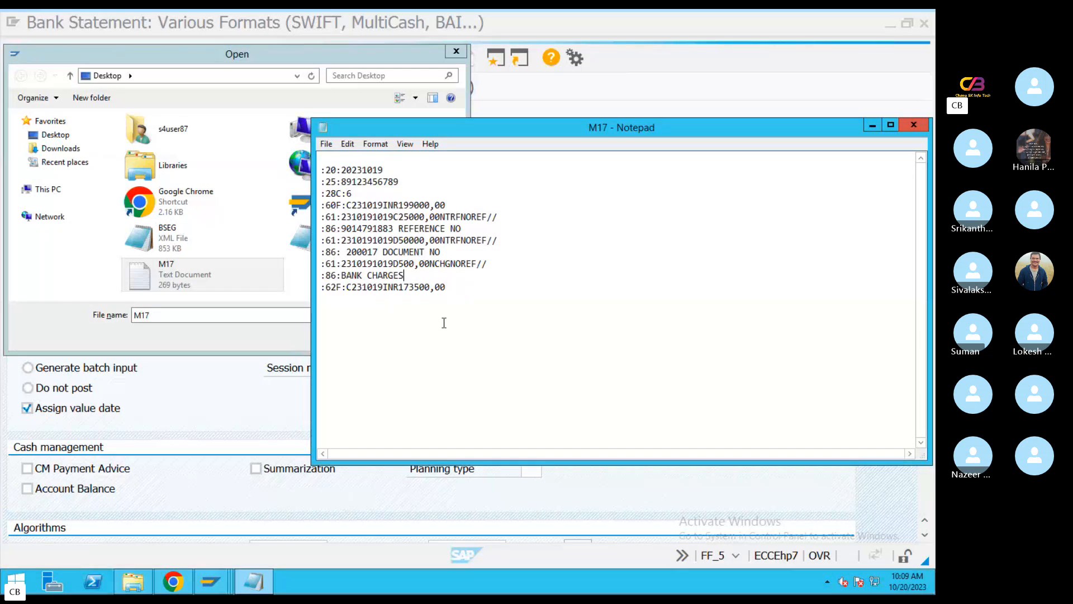
Close the edited M17 text file and choose M17 from the Desktop as the Statement File
key("ctrl+a")
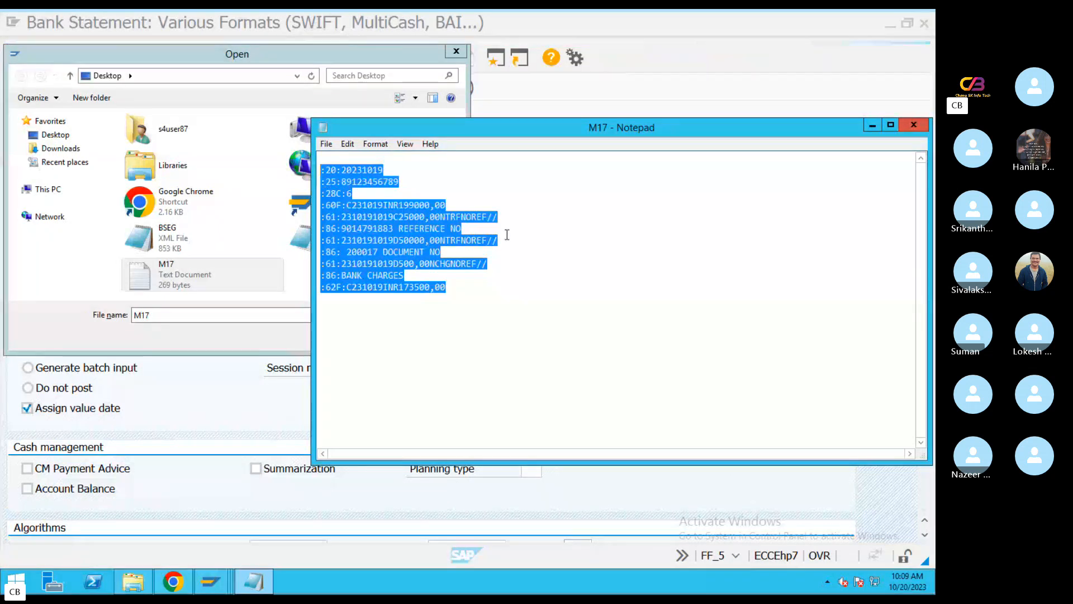
left_click(521, 241)
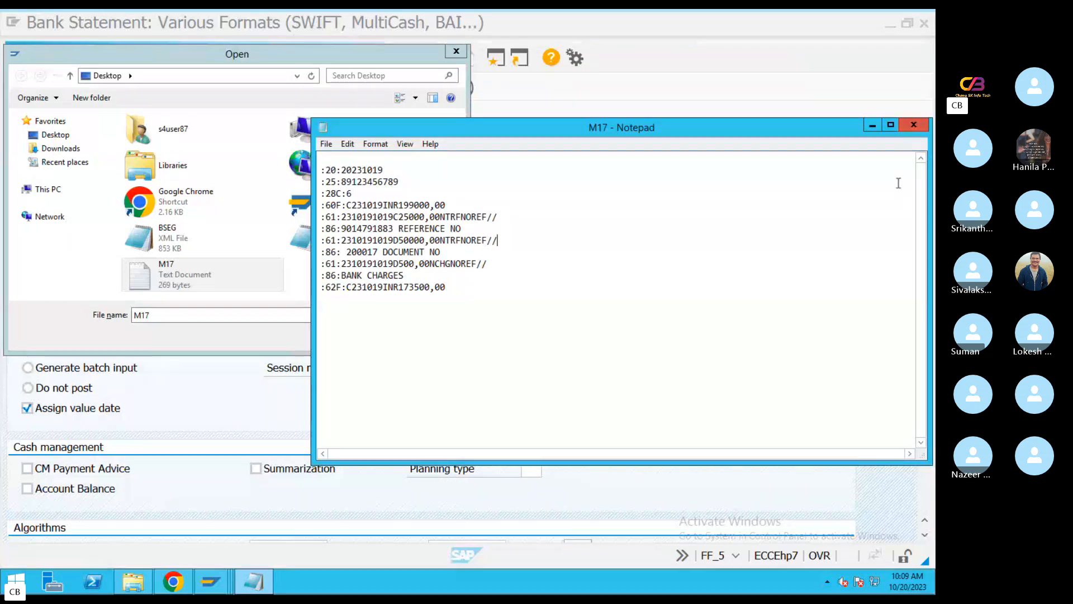
left_click(913, 124)
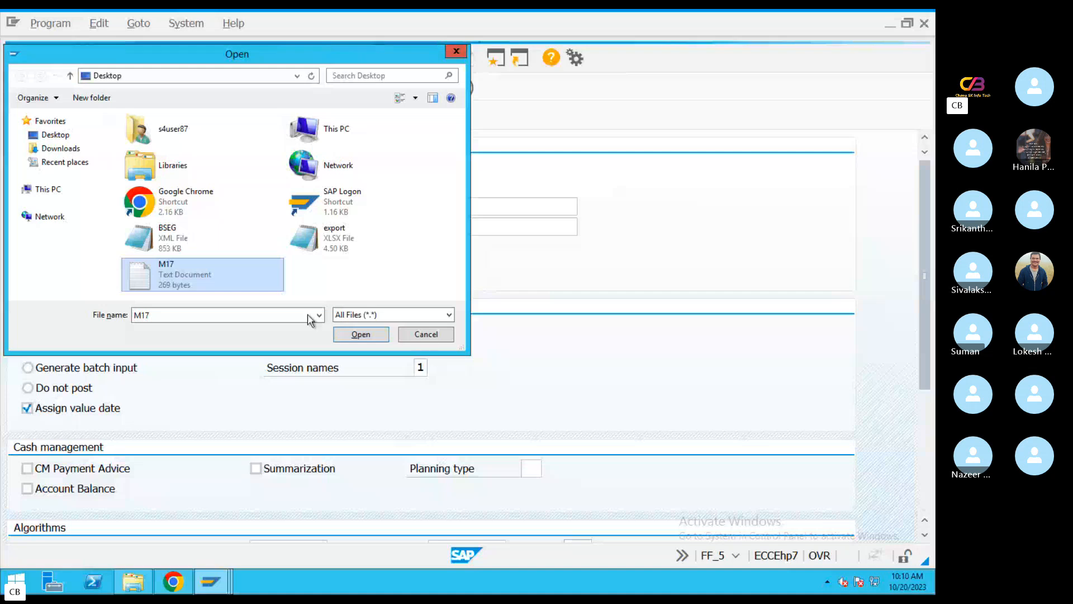
double_click(188, 268)
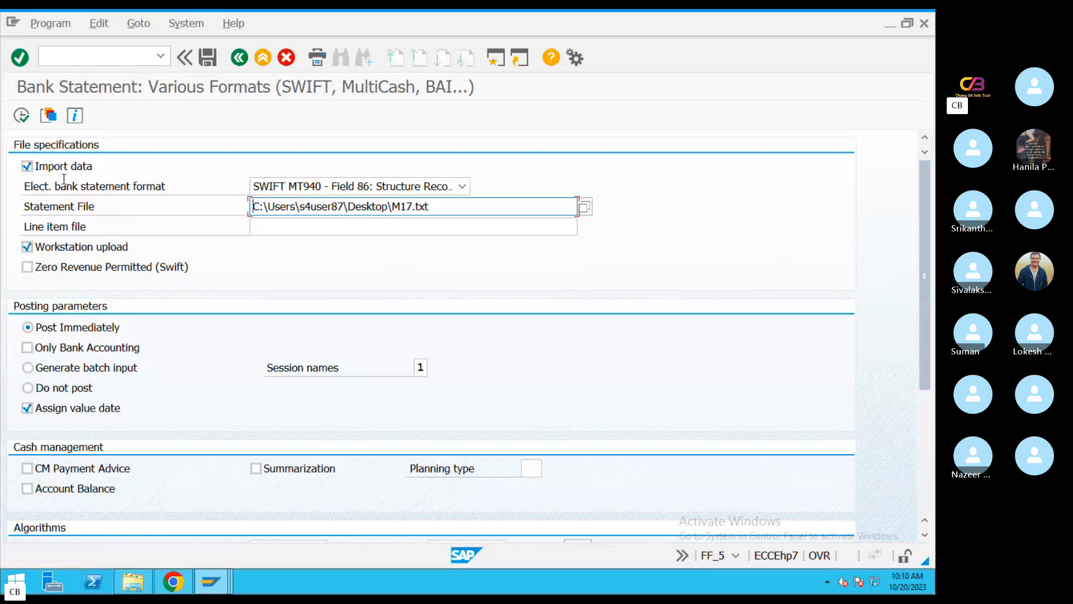
Set both the BELNR and XBLNR number intervals to 1 to 99999999
left_click_drag(928, 317, 915, 466)
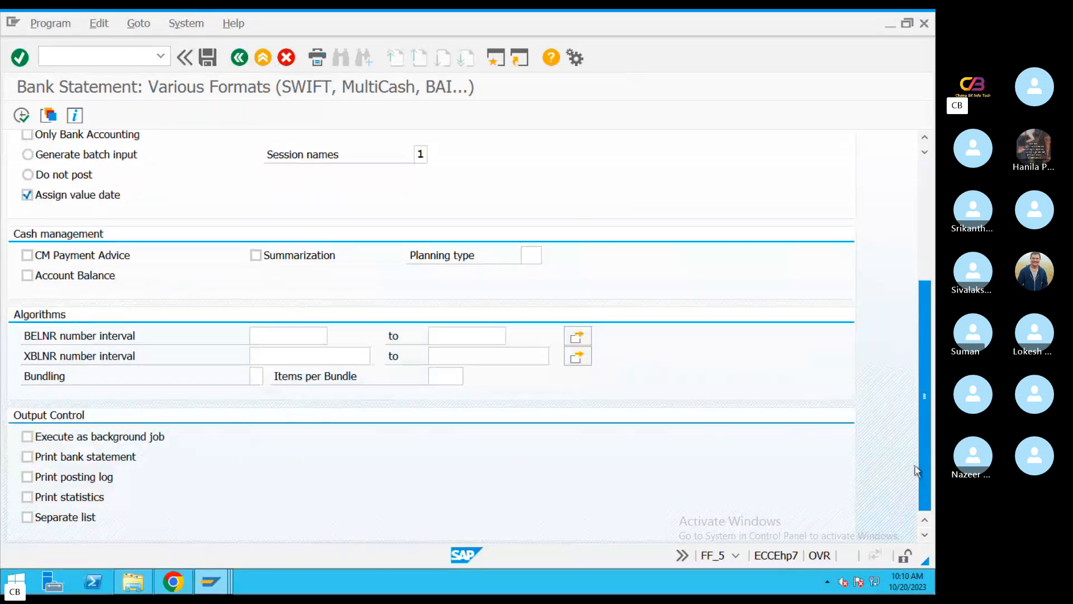
left_click(276, 340)
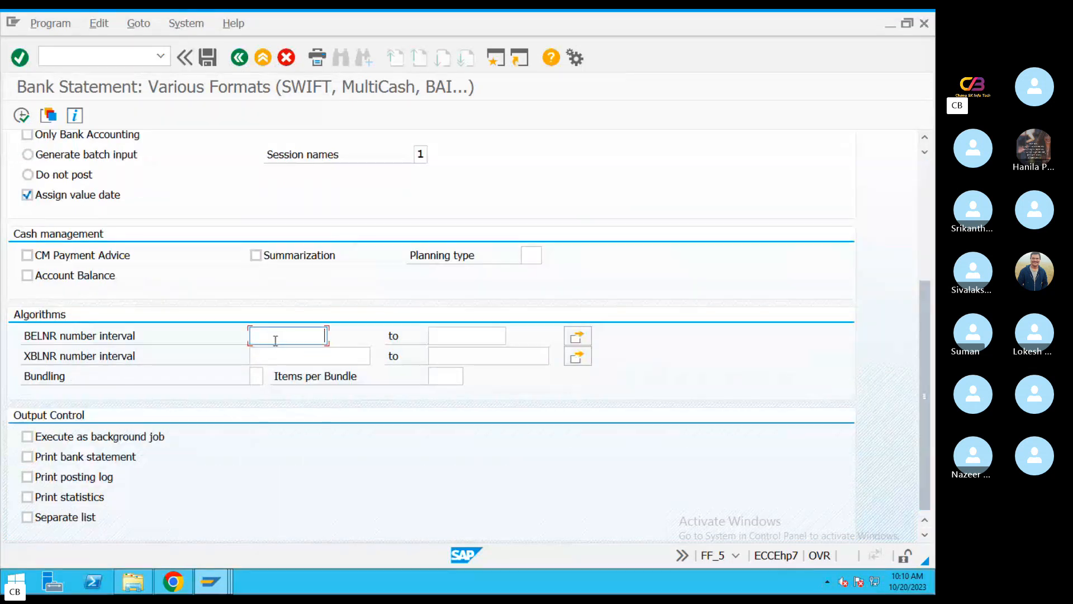
type("1")
left_click(475, 335)
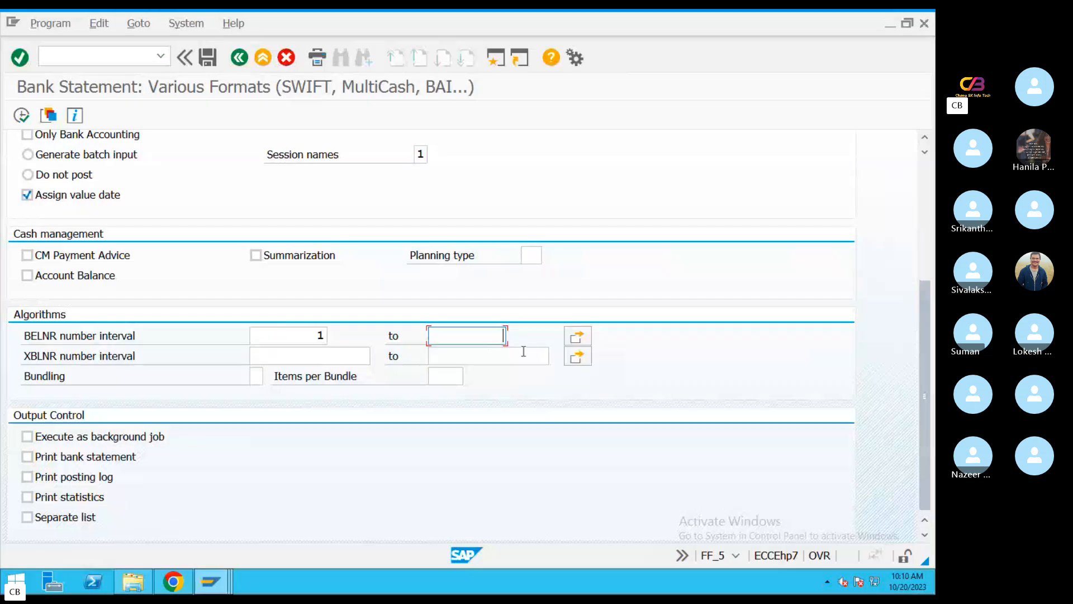
left_click(486, 353)
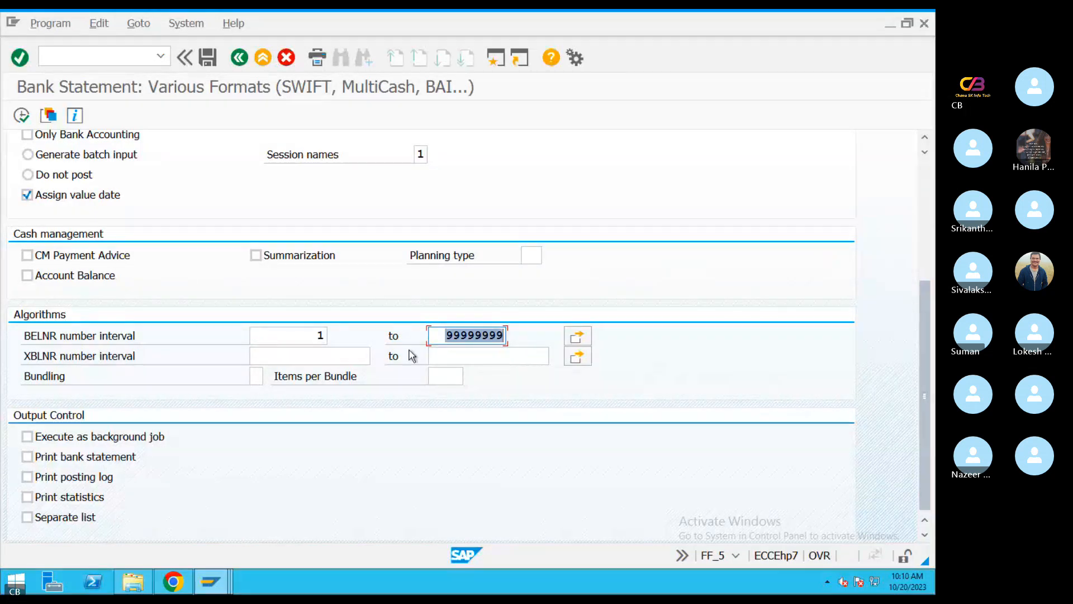
left_click(346, 352)
type("1")
left_click(488, 360)
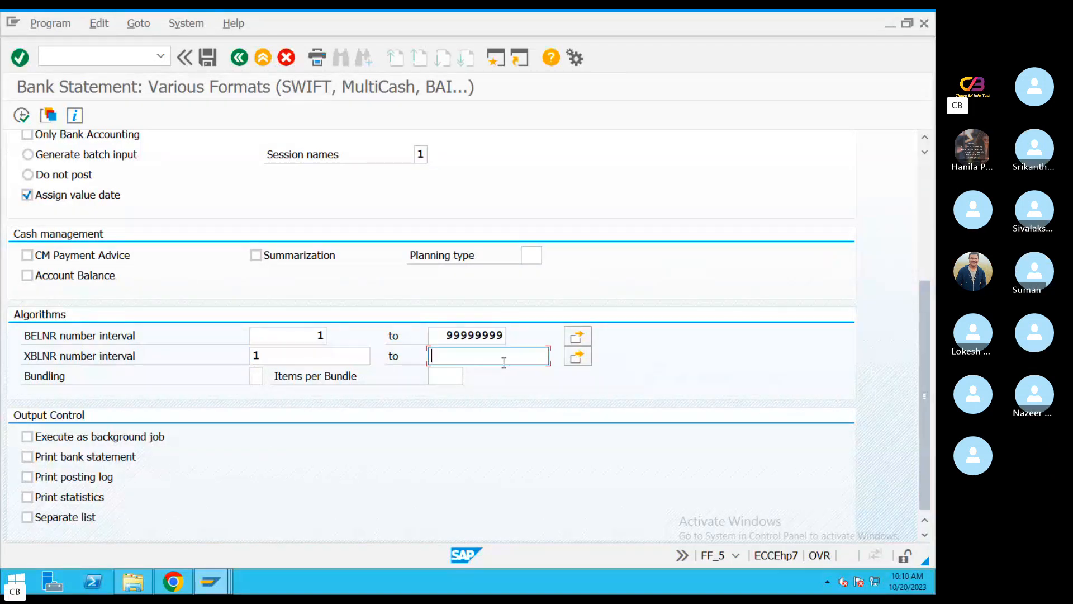
left_click(502, 361)
left_click(445, 369)
Enable Print bank statement, run the M17 bank statement upload, and grant access to the file
left_click(81, 452)
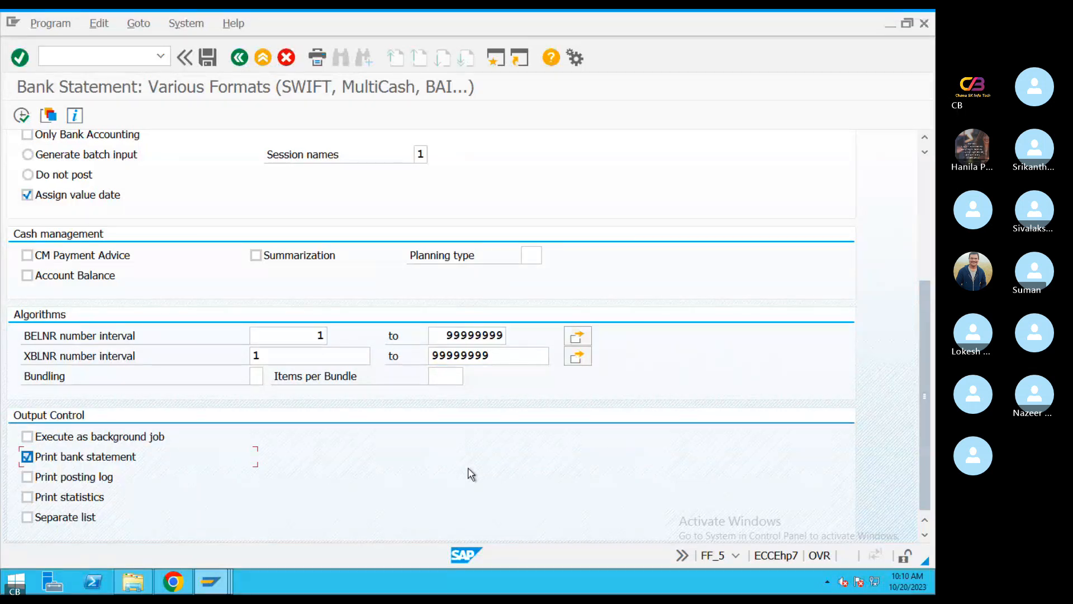
left_click_drag(923, 282, 921, 162)
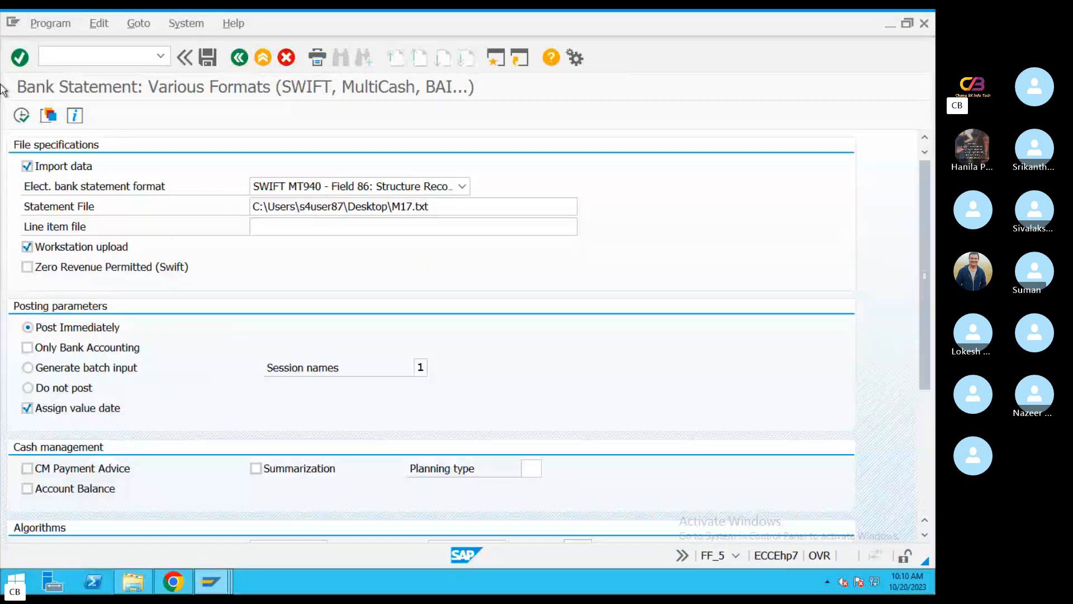
left_click(22, 115)
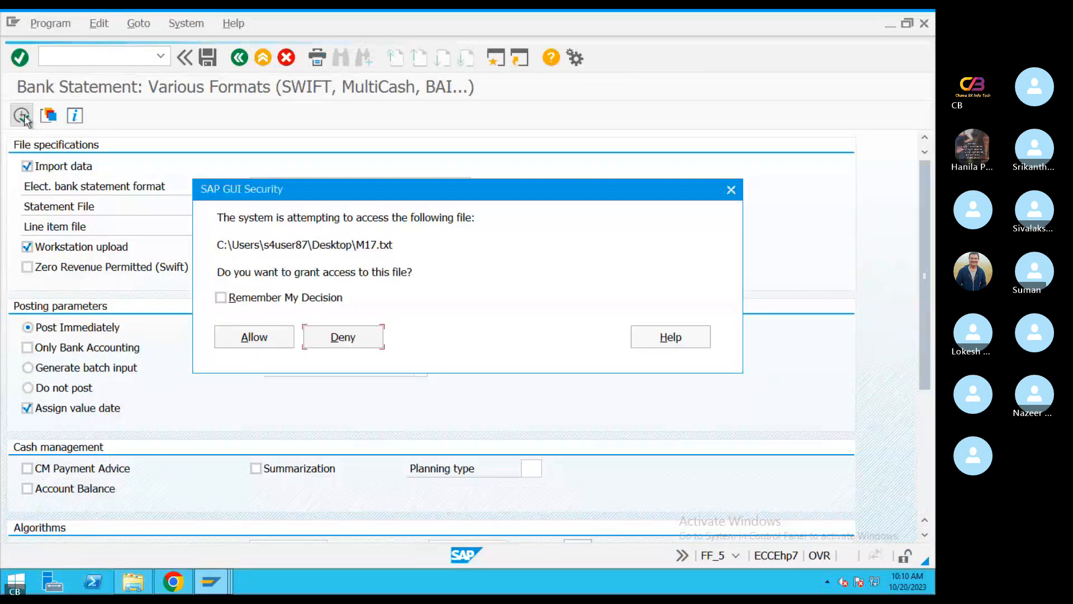
left_click(255, 338)
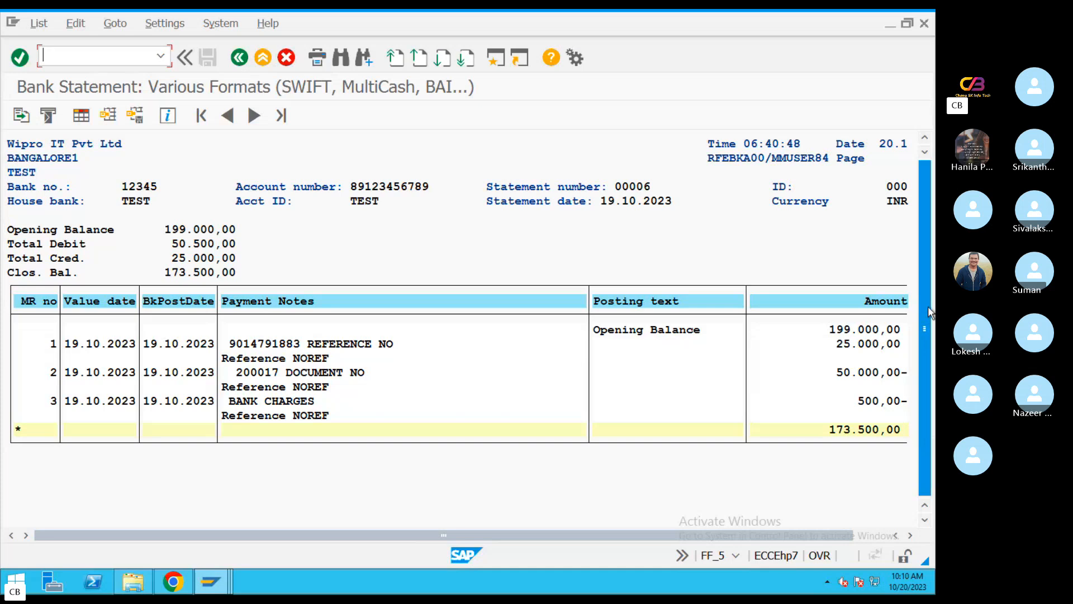
Examine the imported statement's amounts, closing balance and BTC codes, including the bank charges line
left_click(853, 432)
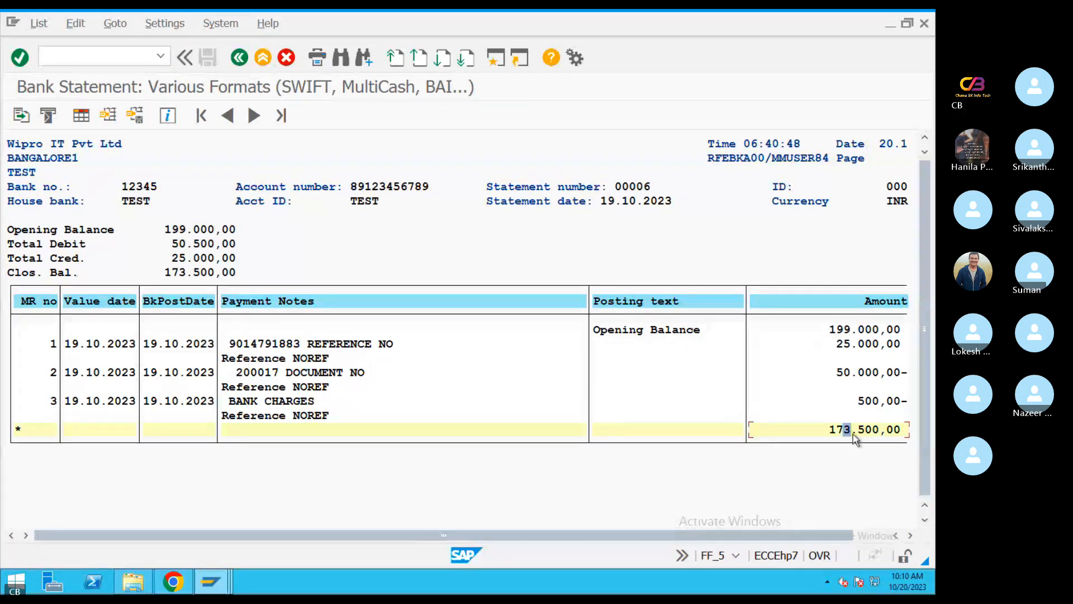
key("Left")
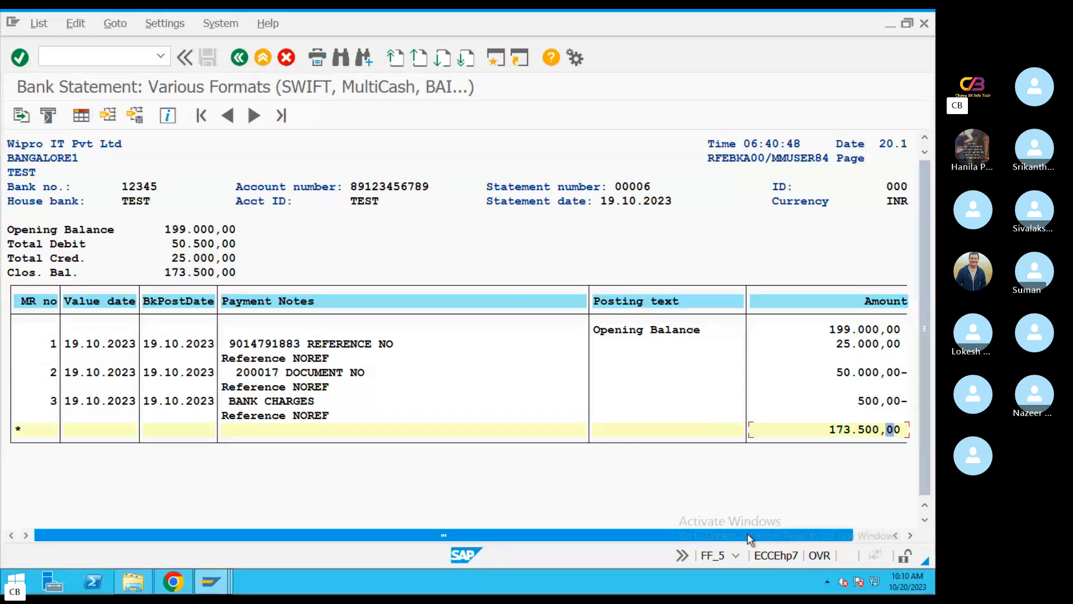
left_click(866, 537)
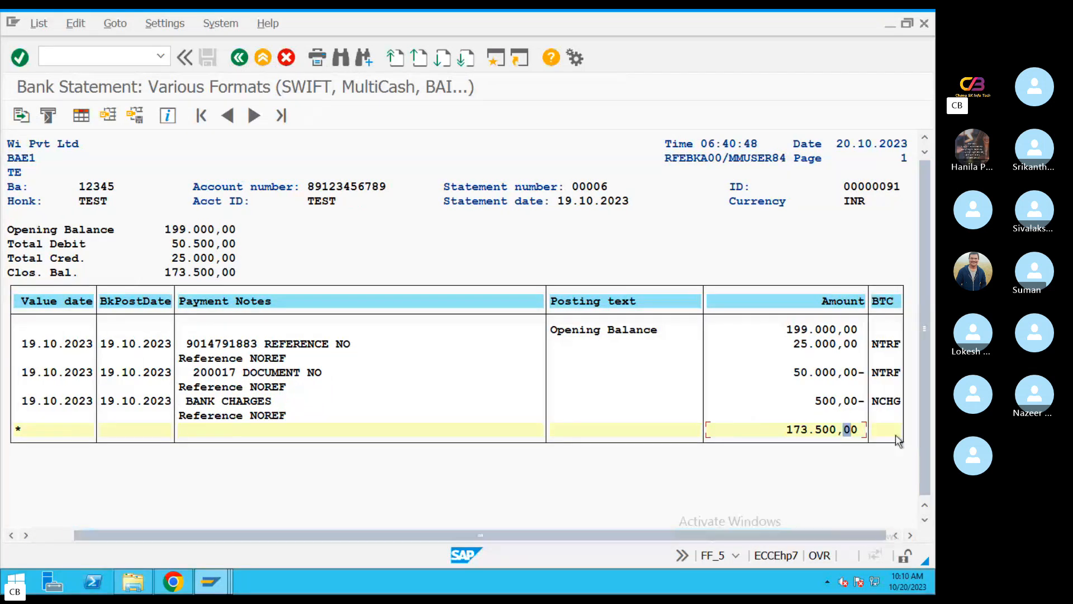
left_click(875, 401)
left_click(805, 430)
left_click(849, 430)
left_click(797, 433)
Run FBL3N in a new session to list open items of G/L account 200112 in company code WIP1
left_click(500, 60)
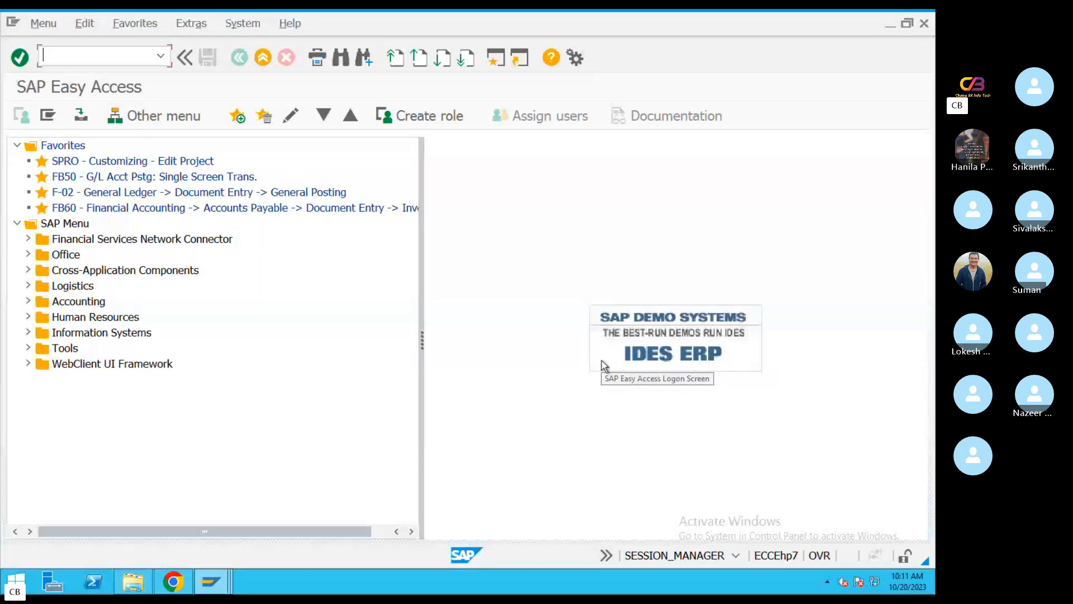
type("FB")
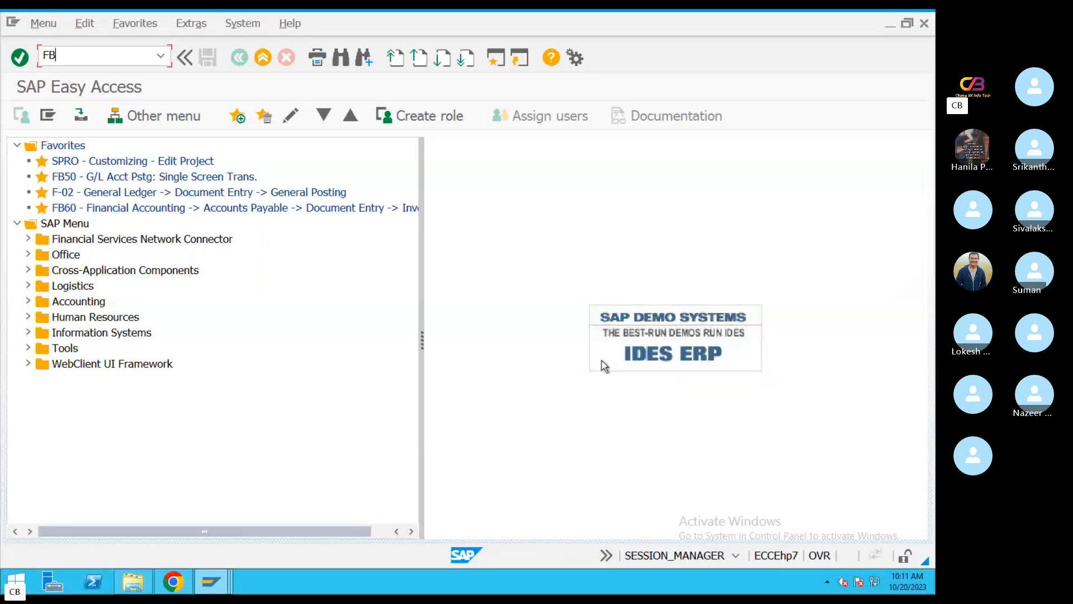
type("L3N")
key("Return")
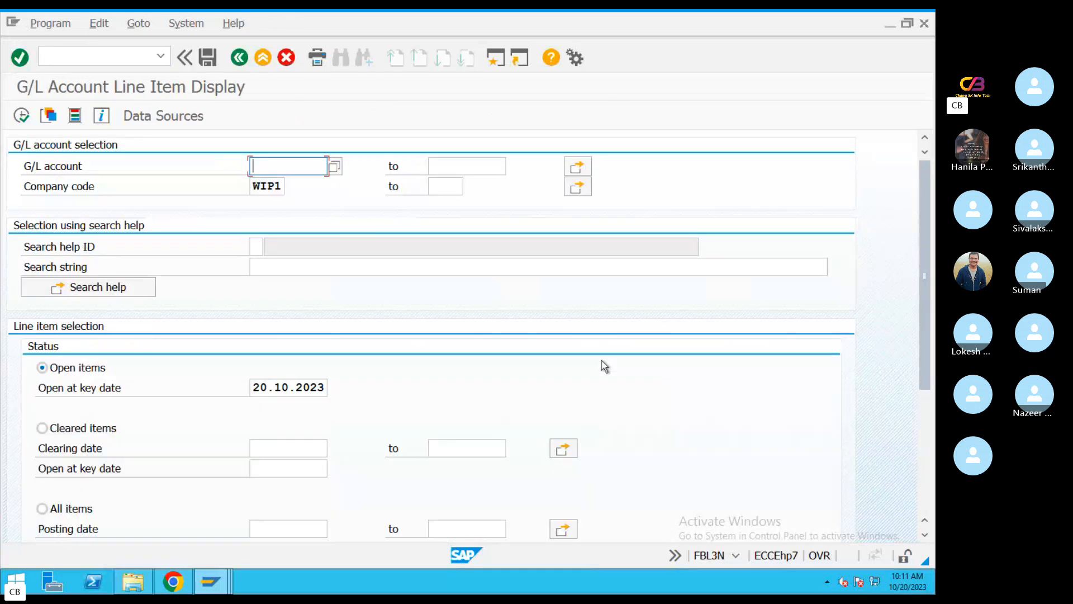
key("space")
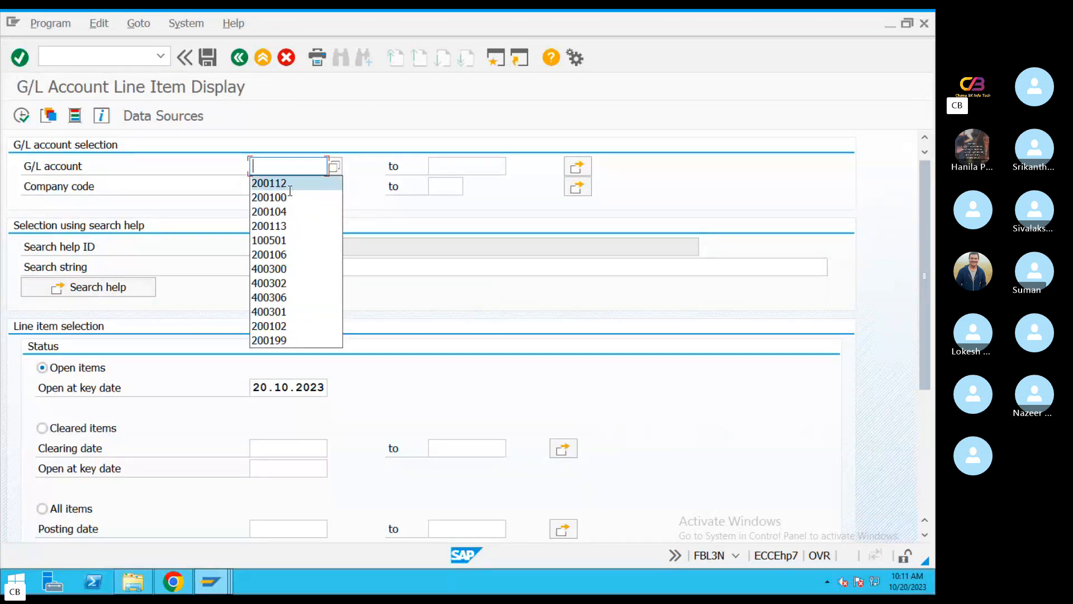
left_click(290, 183)
left_click(21, 115)
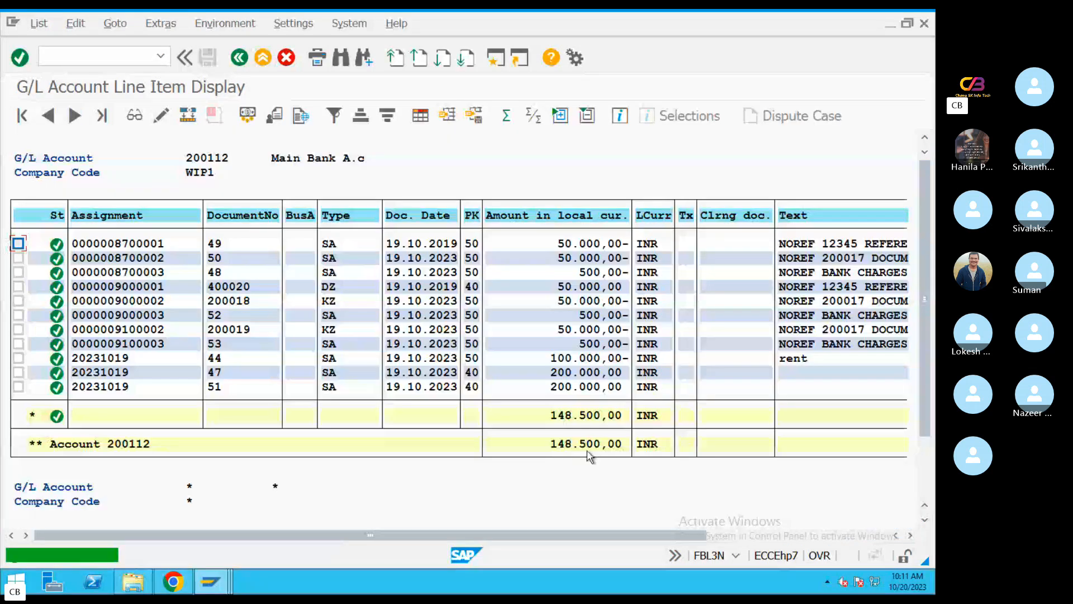
Examine the main bank account's balance and its line items, including the DZ customer payment entry
left_click(576, 444)
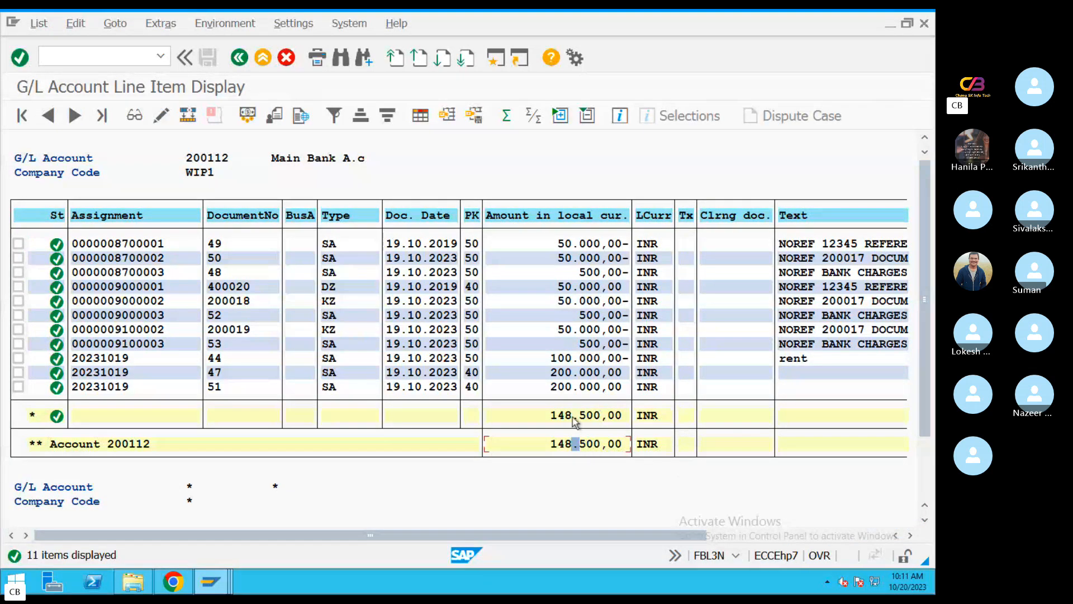
left_click(573, 418)
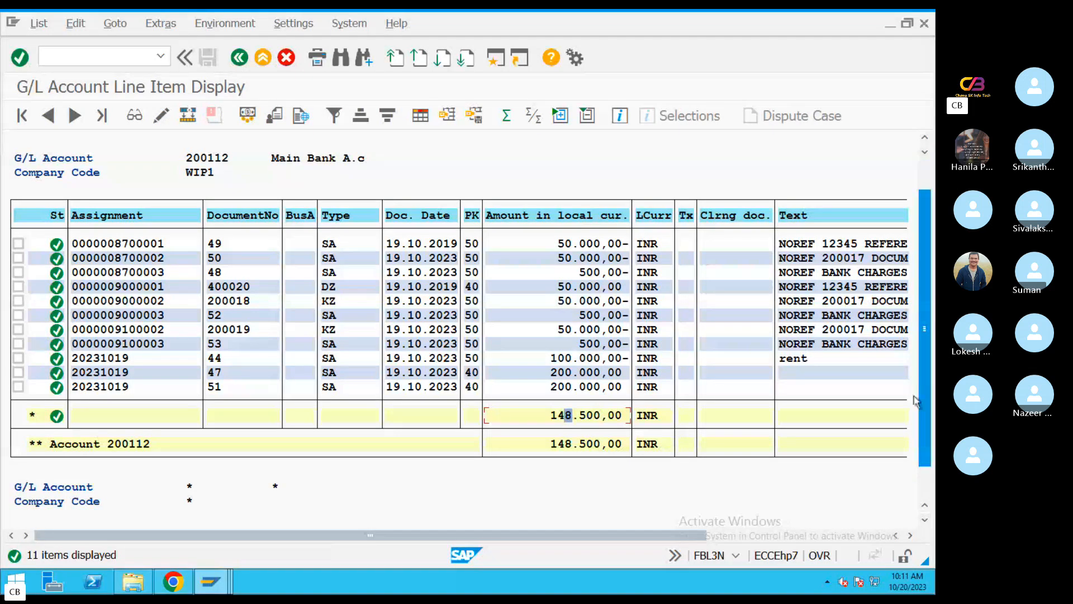
scroll(915, 400, "down", 2)
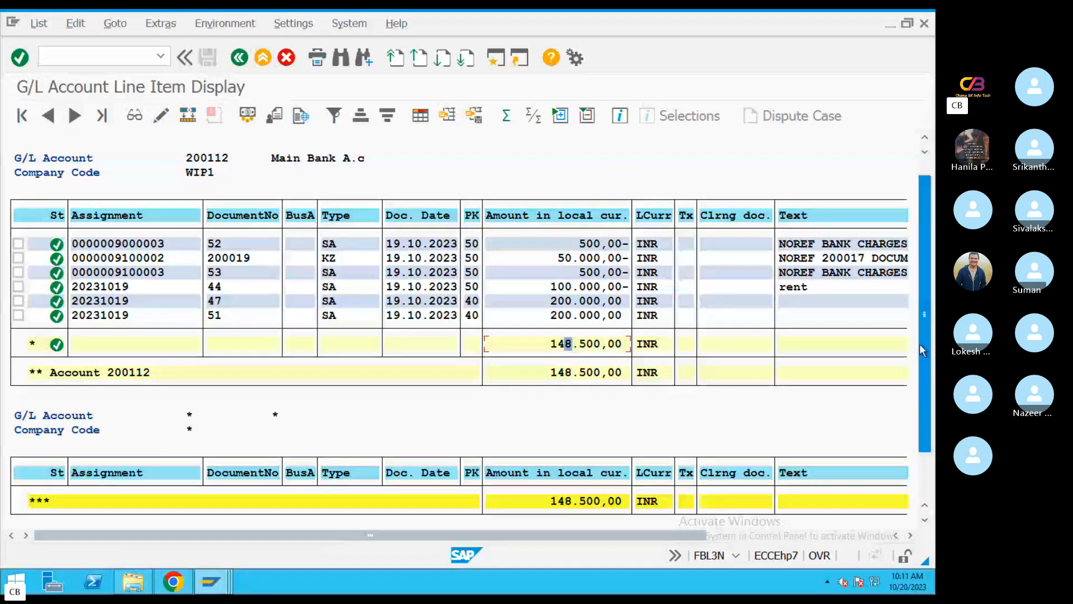
scroll(923, 351, "up", 2)
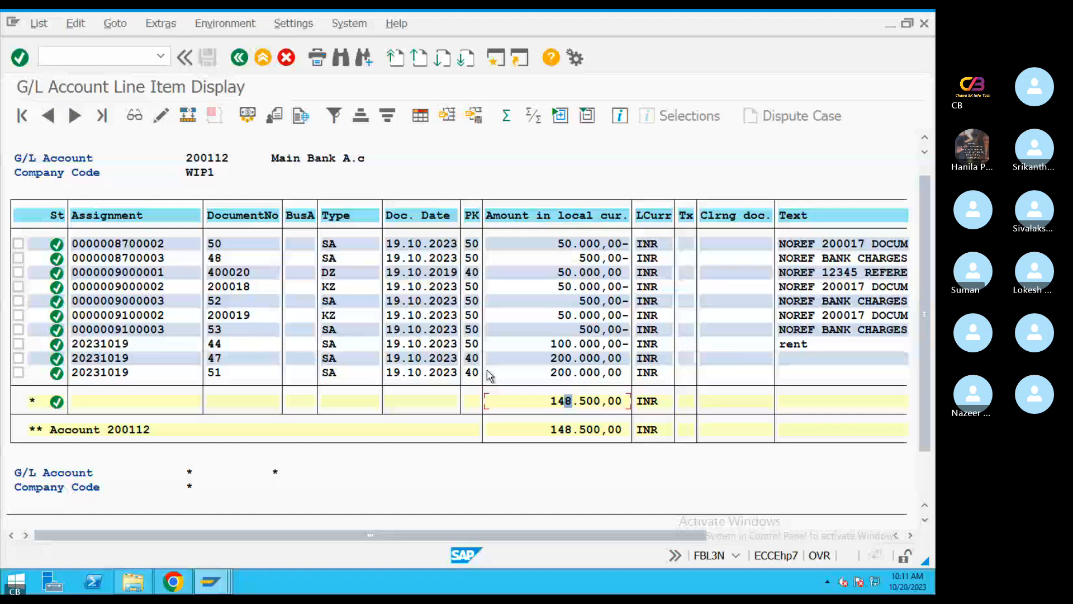
left_click(223, 344)
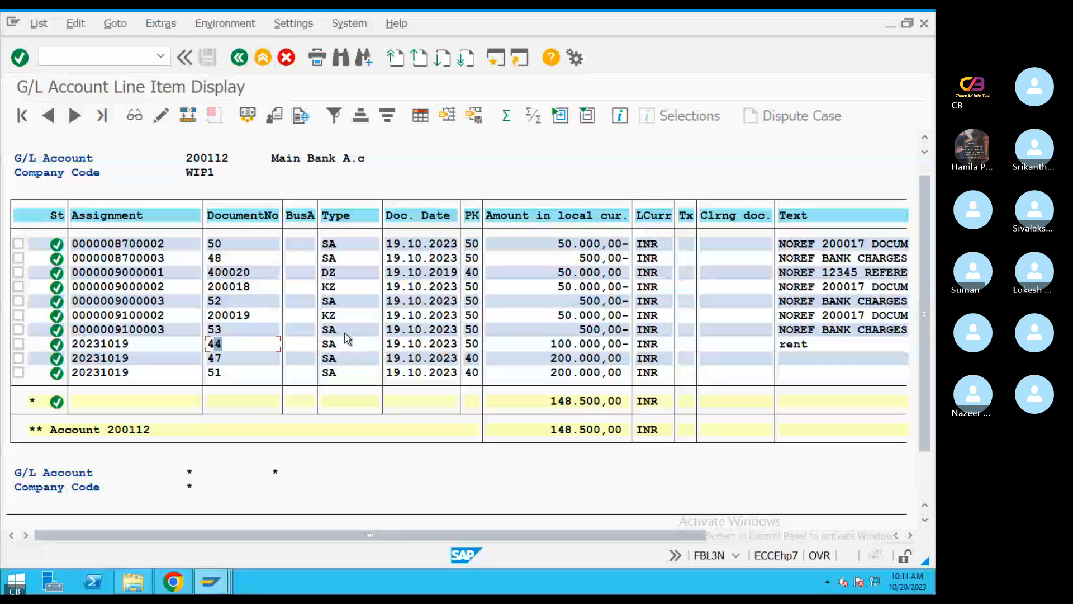
left_click(340, 274)
left_click(581, 272)
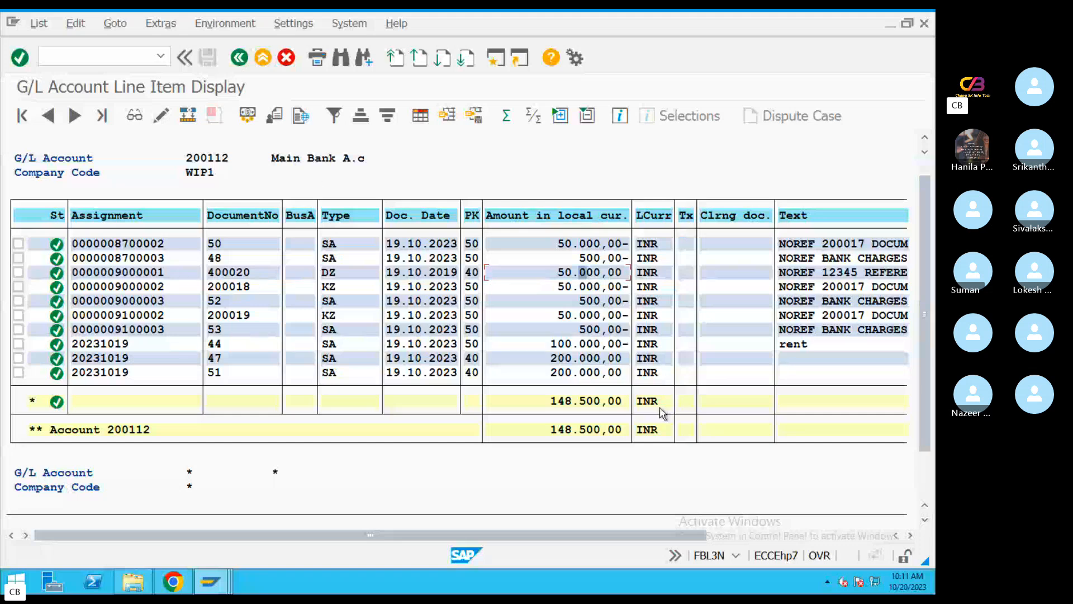
left_click(579, 402)
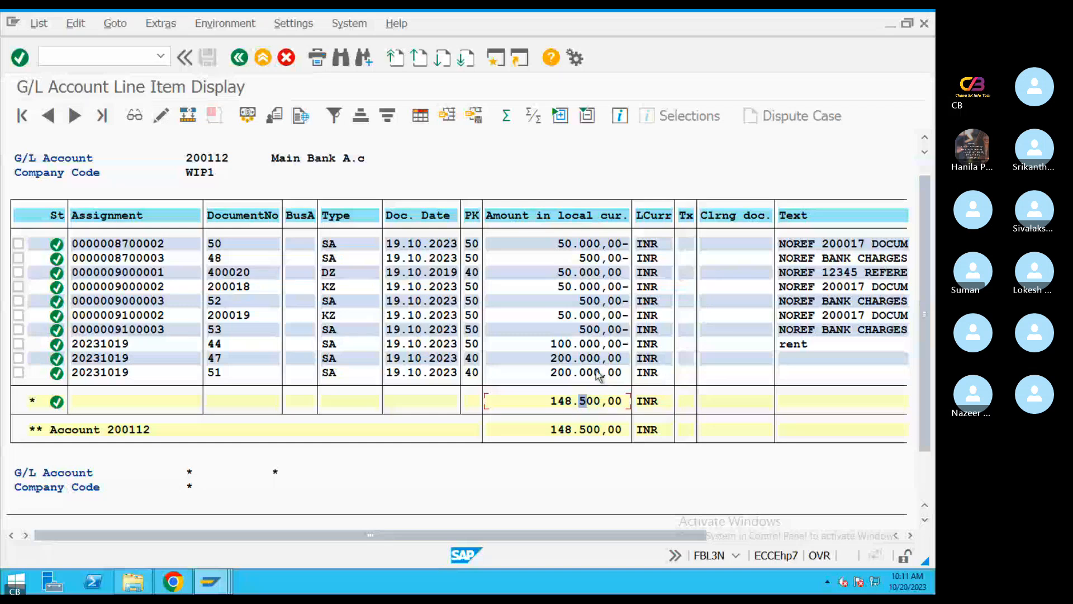
left_click(213, 173)
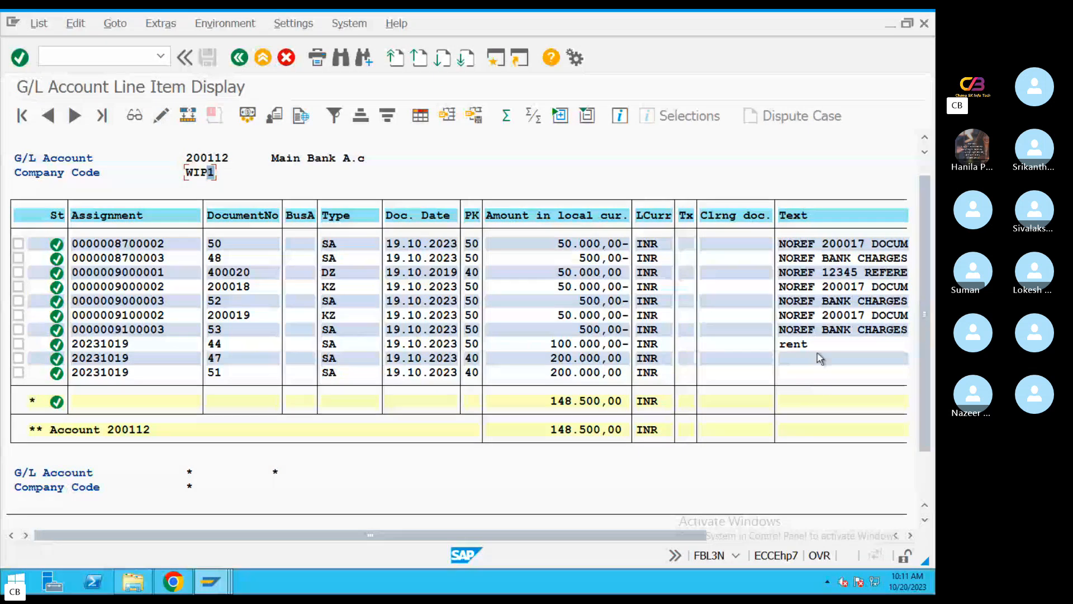
Check the document type, document number, assignment and amount of the bank charges line items 52 and 53
left_click(561, 301)
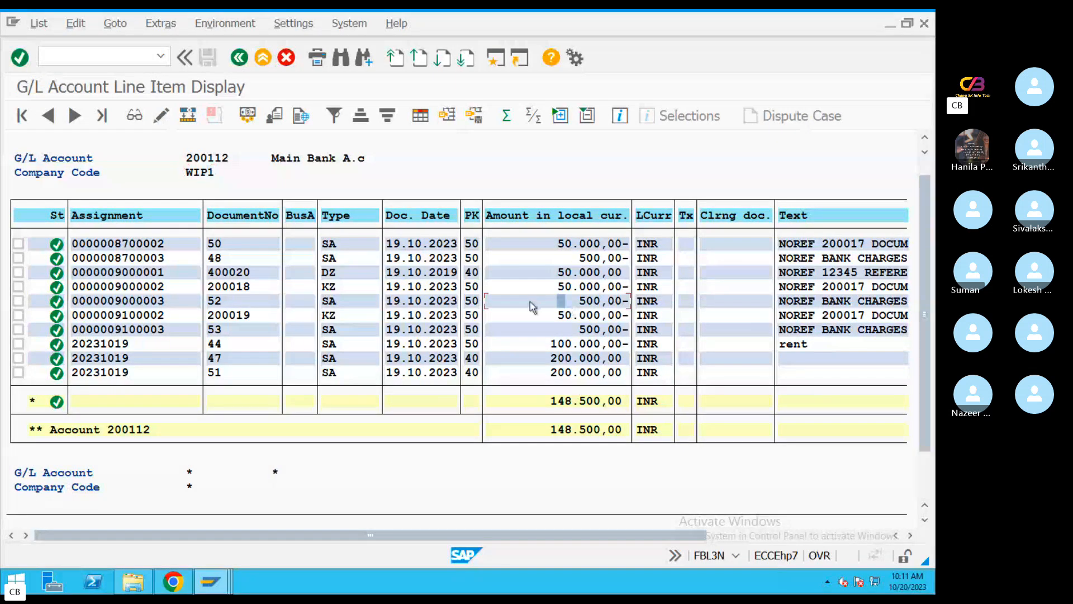
left_click(338, 303)
left_click(229, 329)
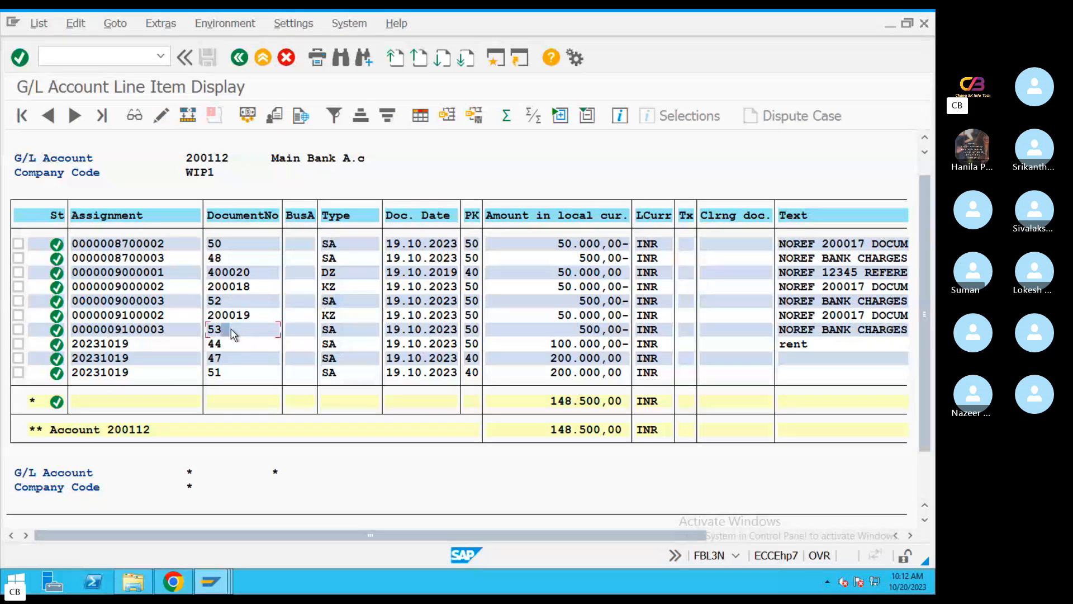
left_click(134, 334)
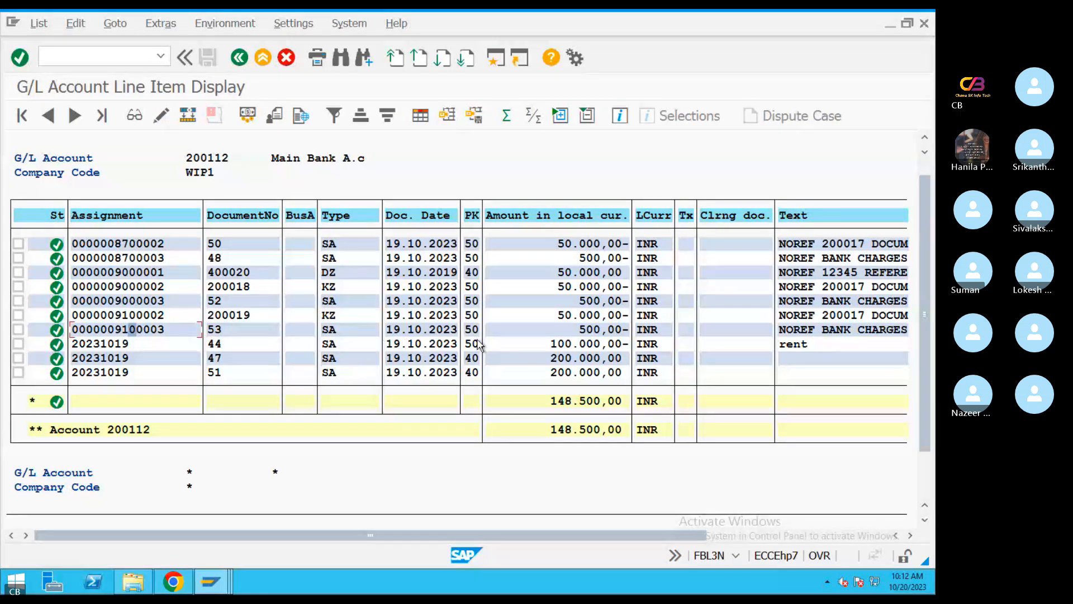
left_click(583, 332)
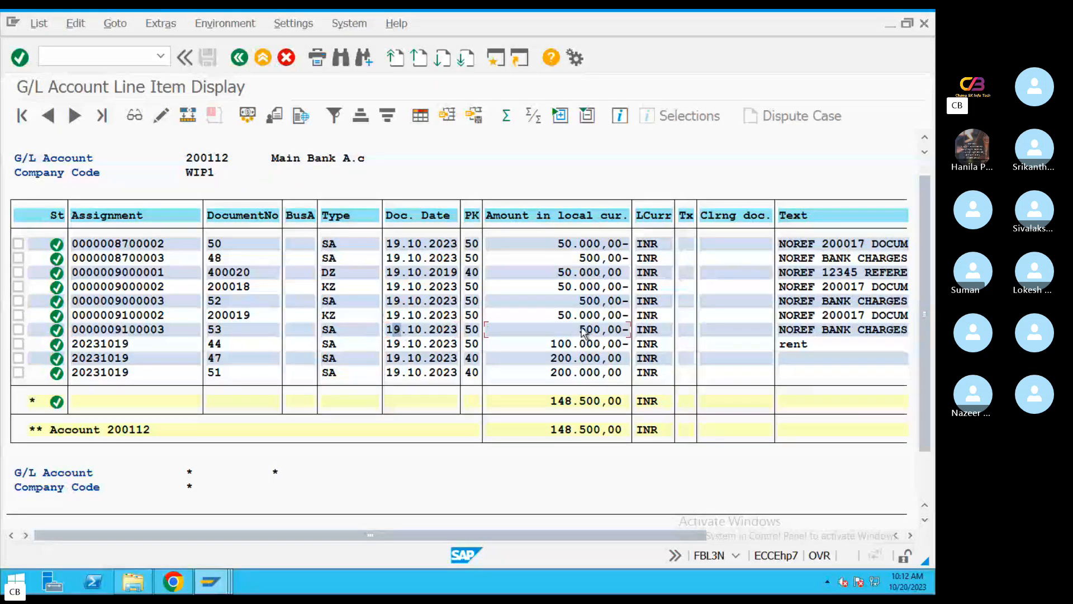
Display all line items of document 51, and return to the G/L list to check the account total
double_click(407, 372)
left_click(75, 116)
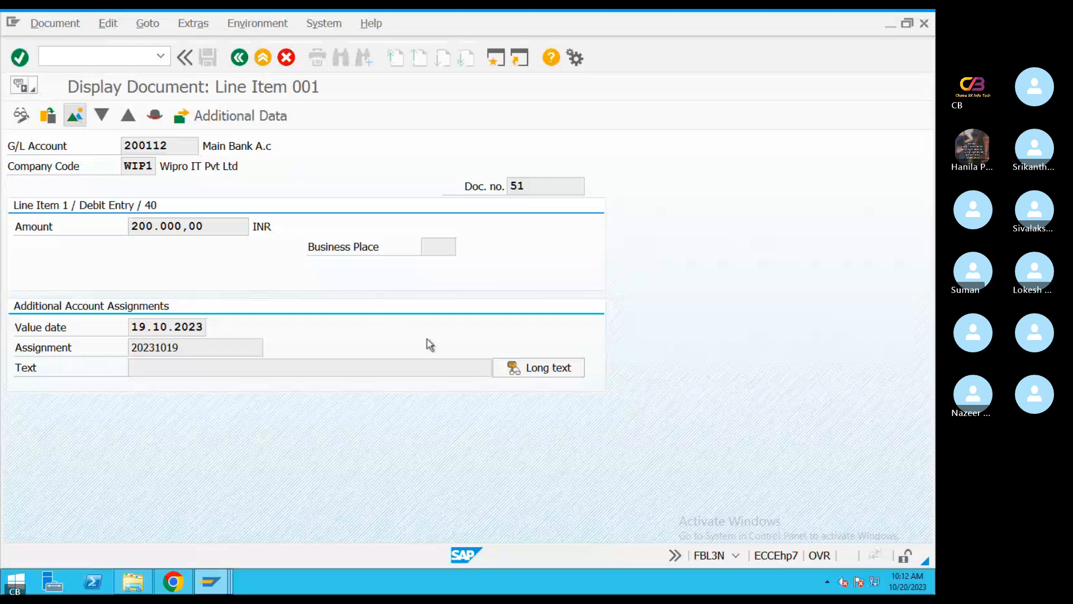
left_click(225, 321)
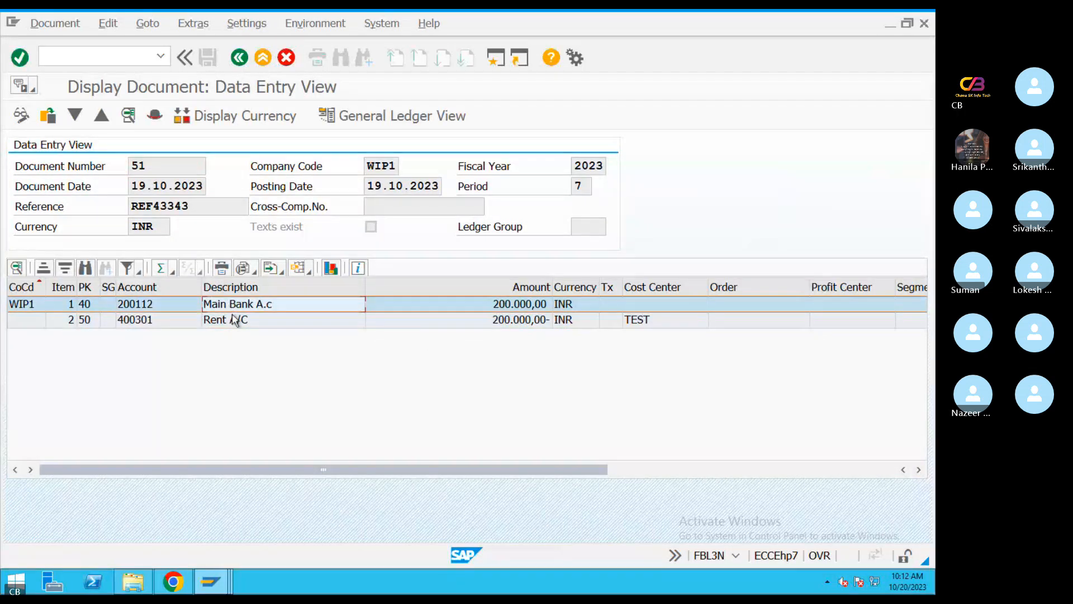
left_click(240, 59)
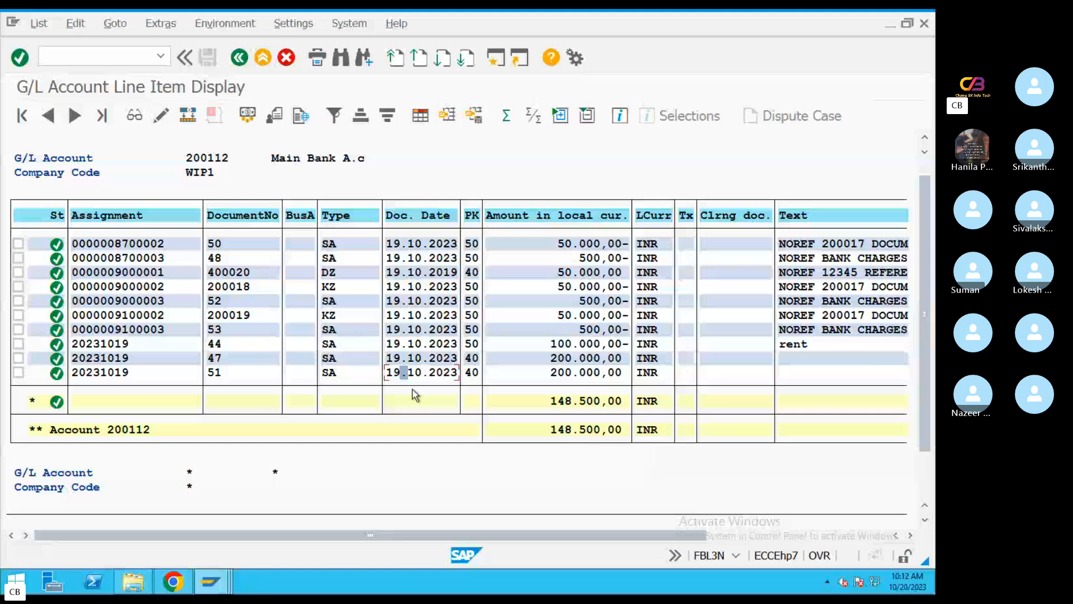
left_click(565, 398)
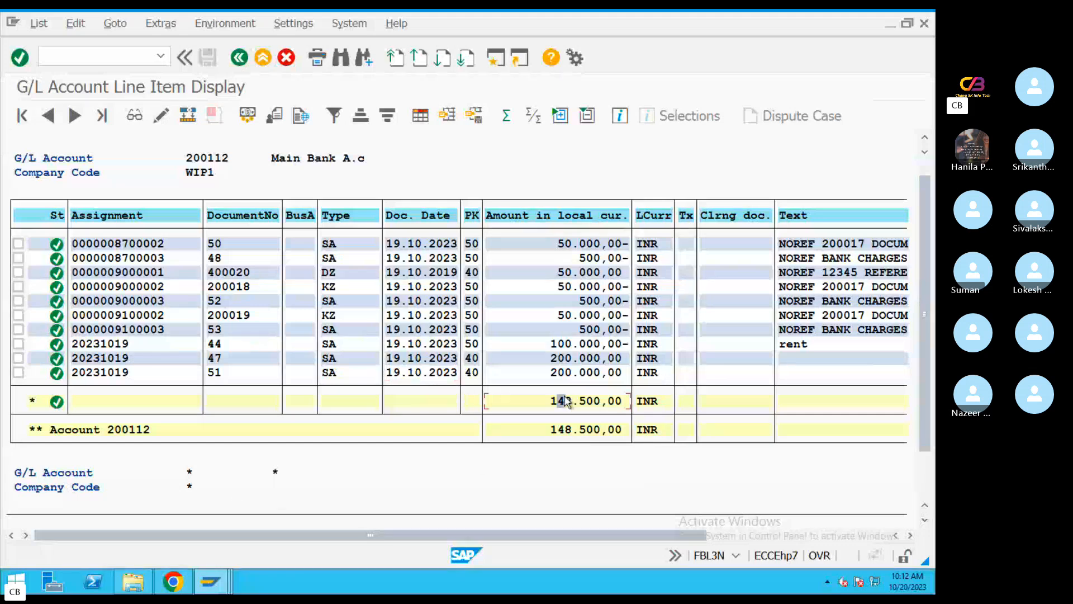
left_click(555, 429)
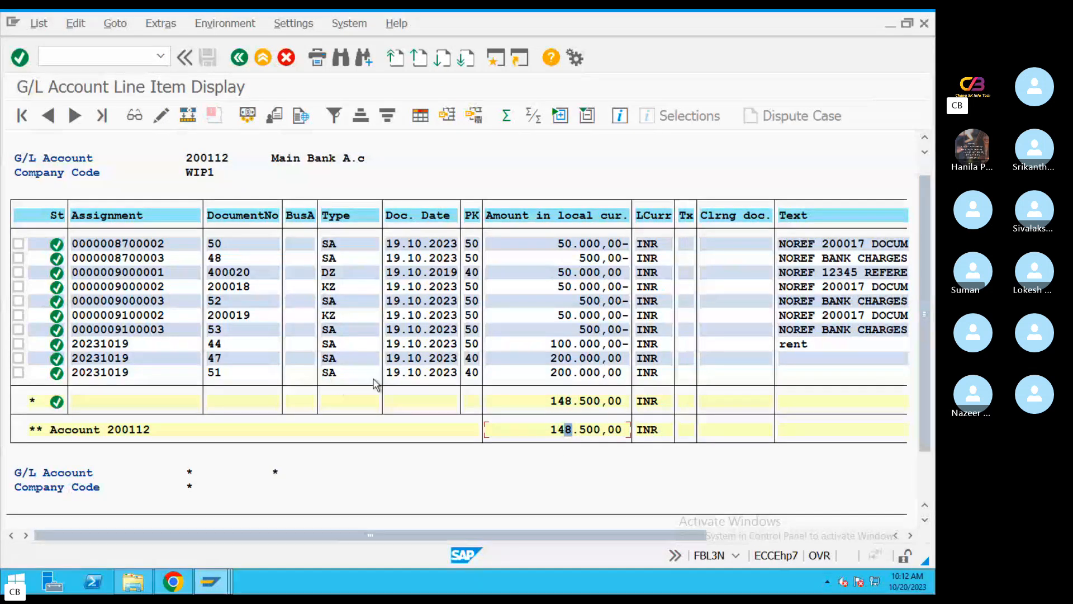
Switch to the bank statement session and check its opening balance, total debit, total credit and closing balance
left_click(210, 582)
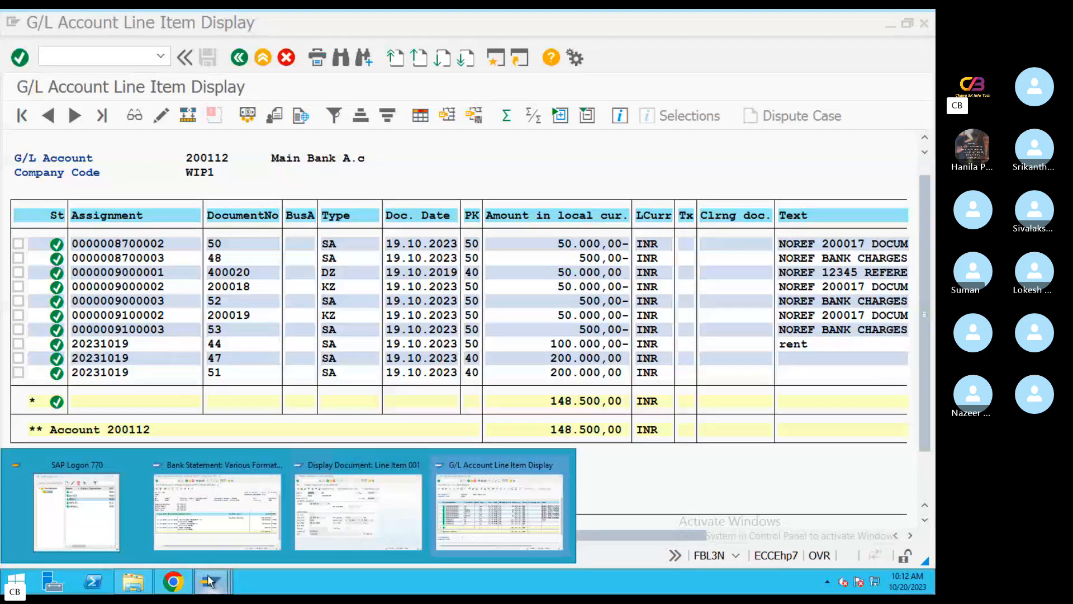
left_click(236, 521)
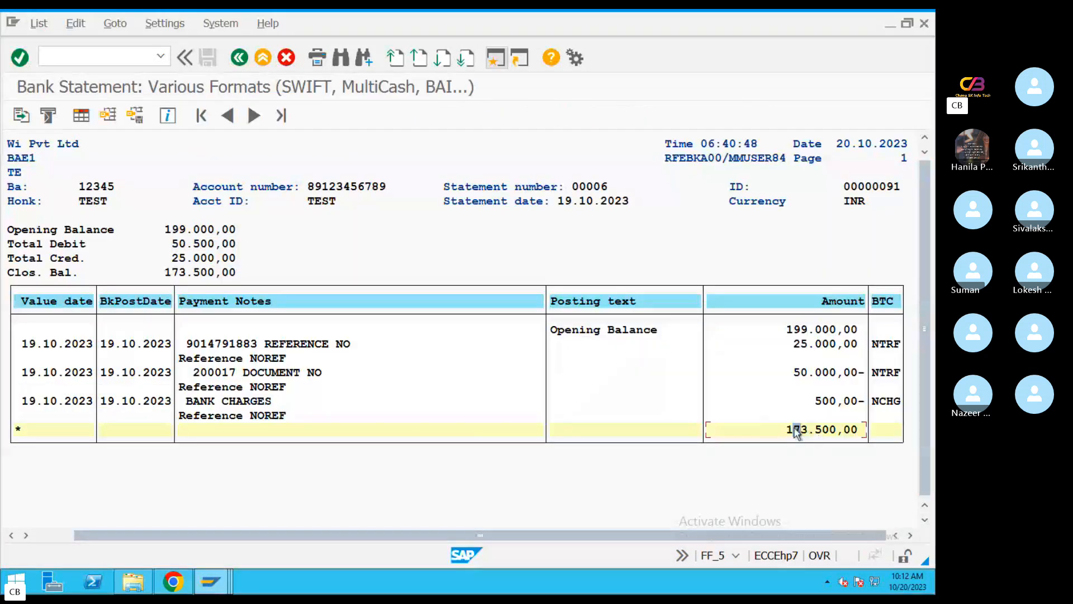
left_click(847, 429)
left_click(789, 429)
left_click(178, 231)
left_click(217, 232)
left_click(228, 245)
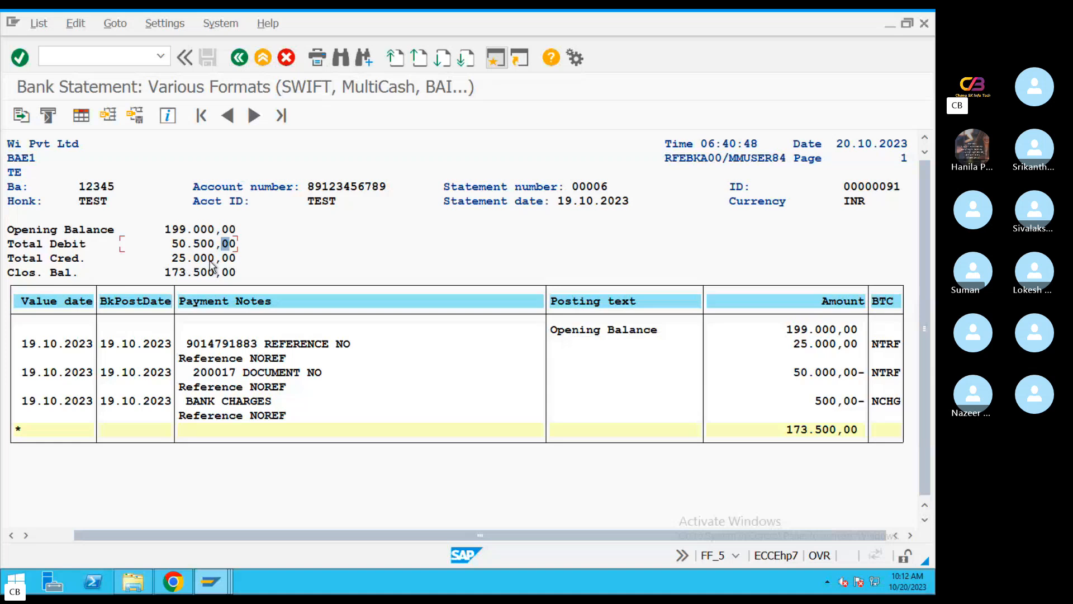
left_click(82, 245)
left_click(211, 246)
left_click(176, 246)
left_click(203, 261)
left_click(196, 272)
left_click(183, 272)
Switch to the G/L line item session, leave the report, and start the customer line item transaction FBL5N
left_click(210, 582)
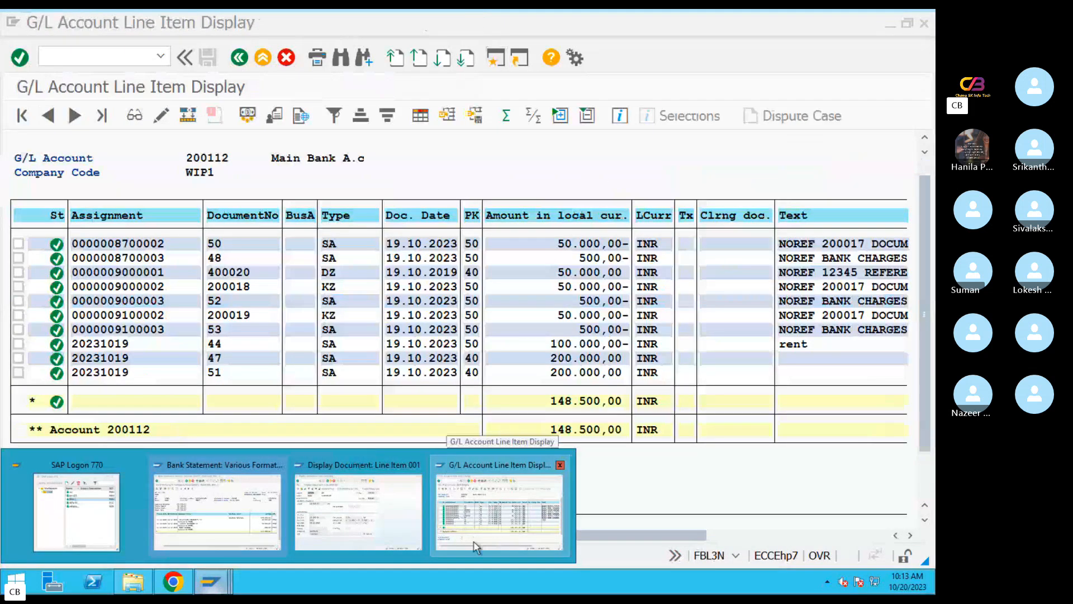
left_click(451, 523)
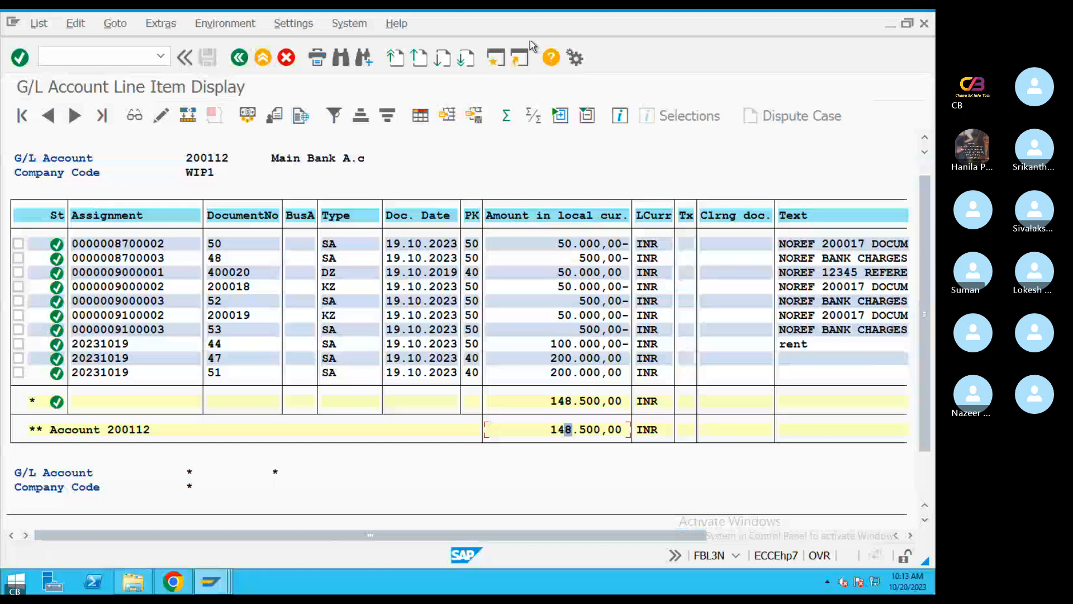
left_click(263, 57)
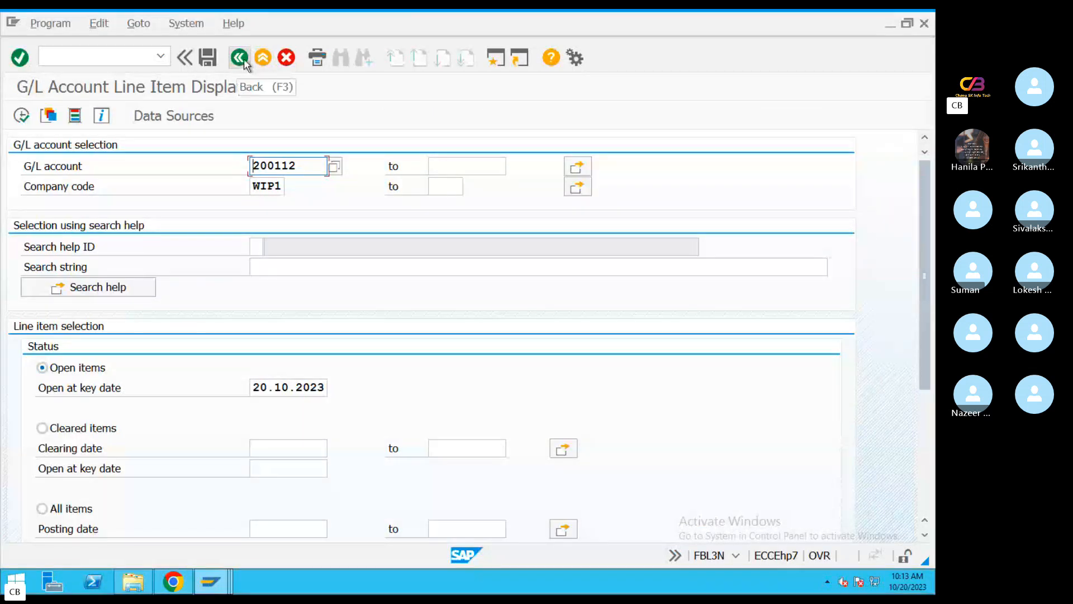
left_click(241, 57)
type("FBL5N")
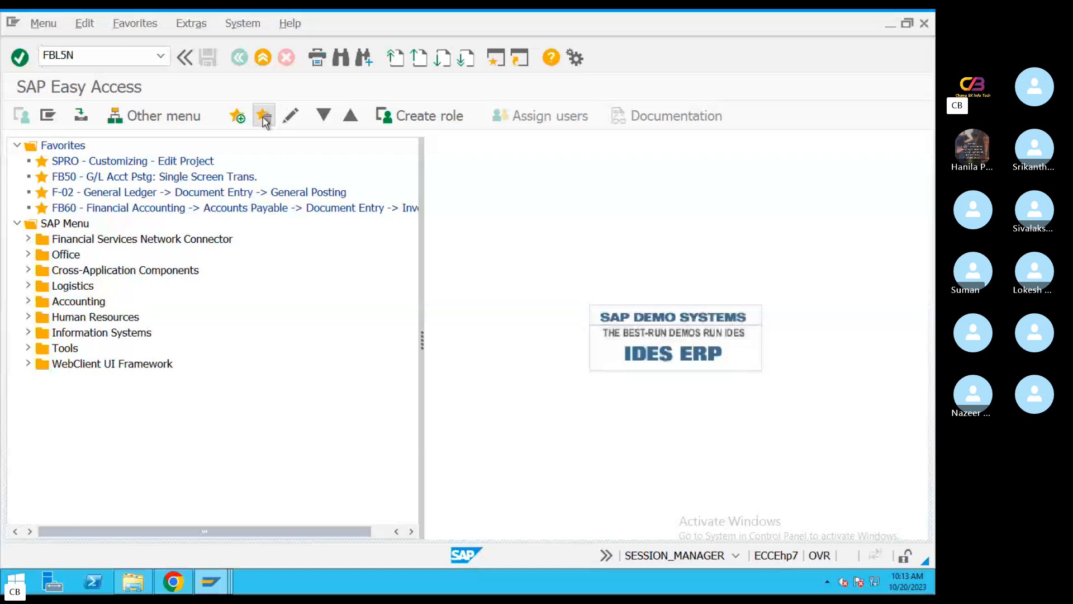
key("Return")
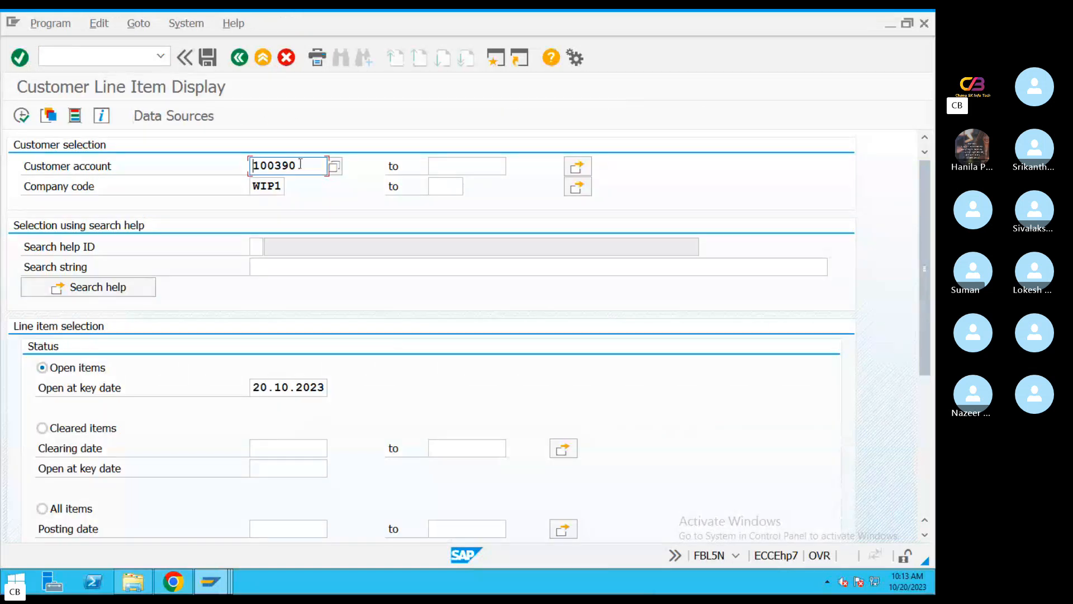
Look up the customer for company code WIP1 and list the EBS customer's open items at key date 20.10.2023
left_click(334, 166)
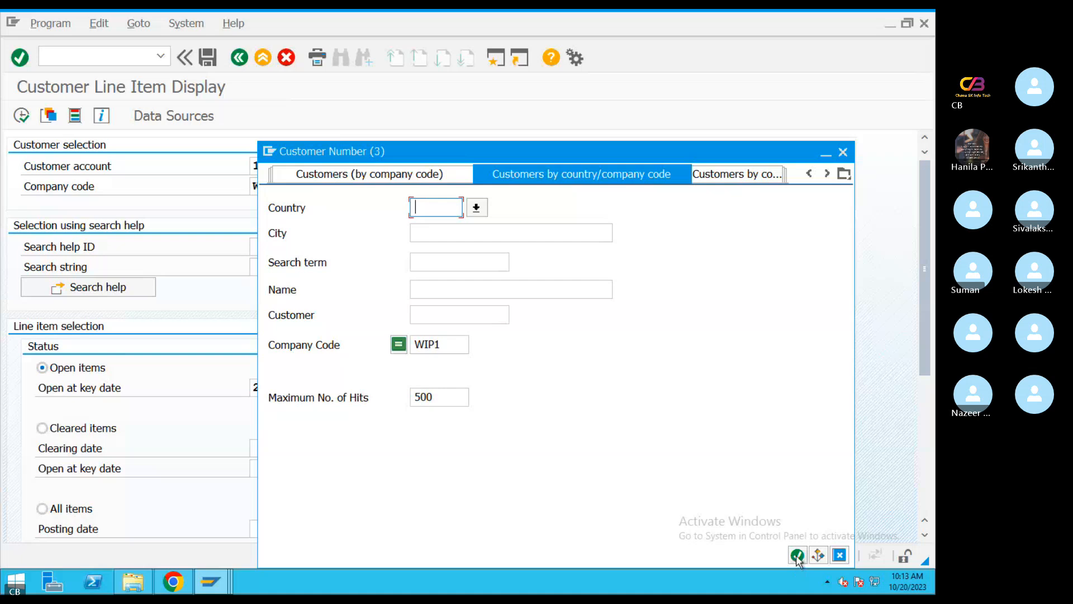
left_click(798, 556)
double_click(347, 136)
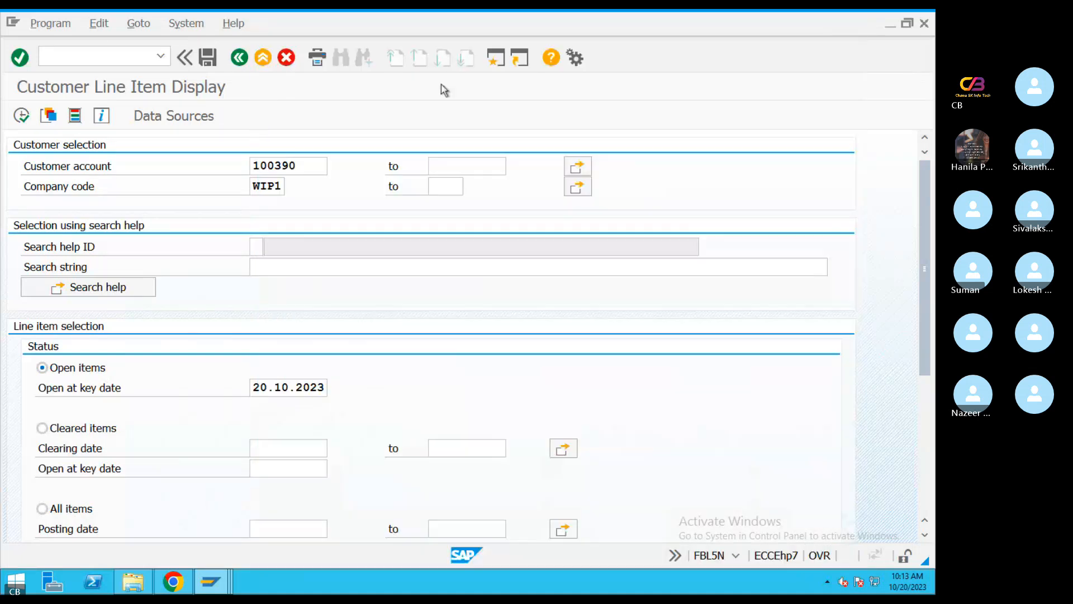
left_click(21, 115)
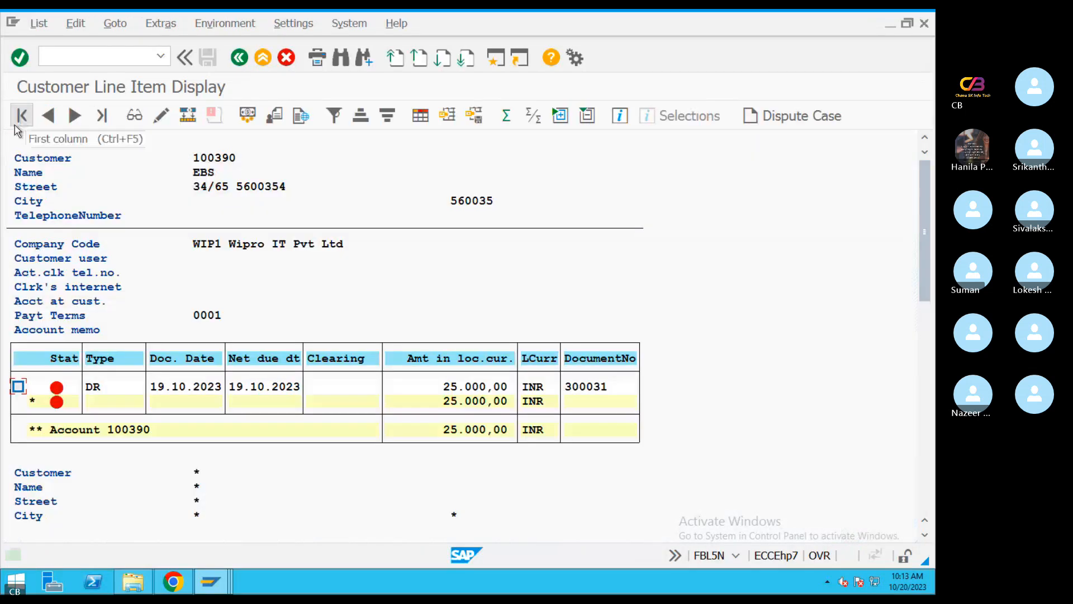
Examine the amount and document details of the customer's DR invoice line item, and return to the customer selection screen
left_click(453, 400)
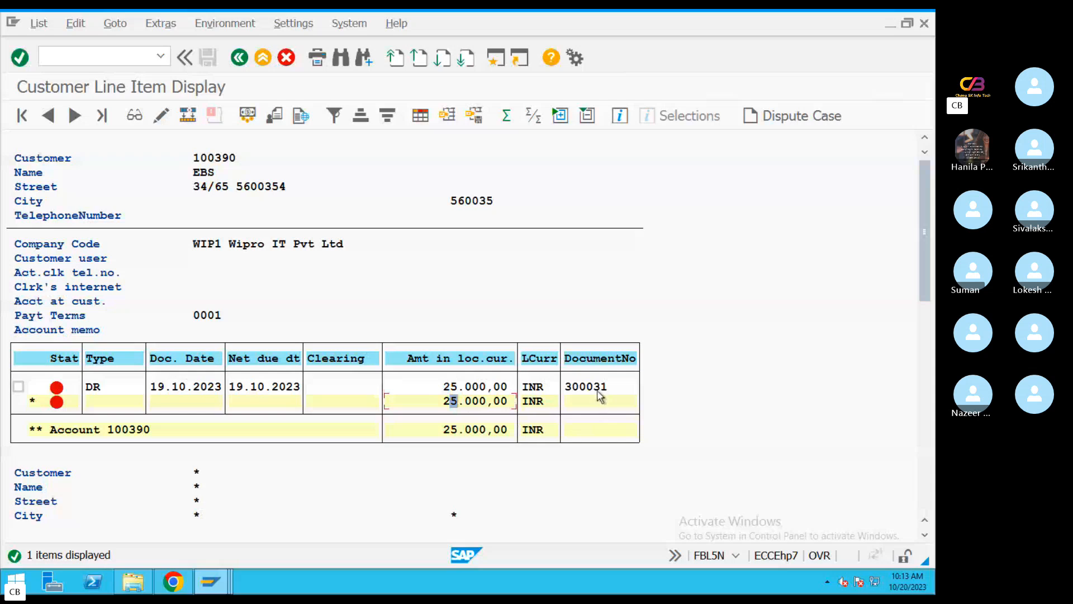
double_click(451, 386)
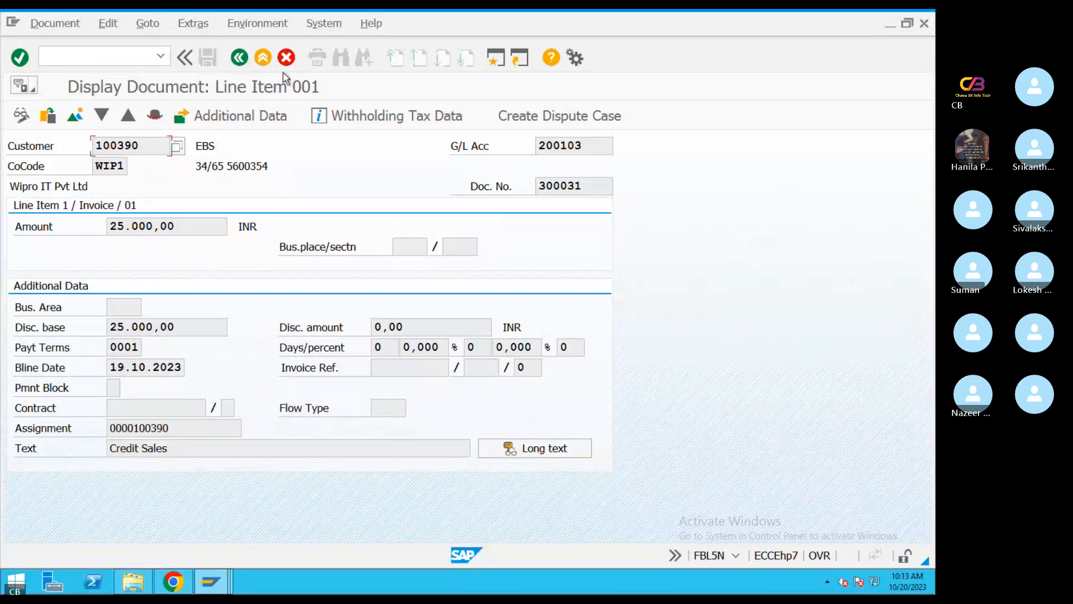
left_click(239, 57)
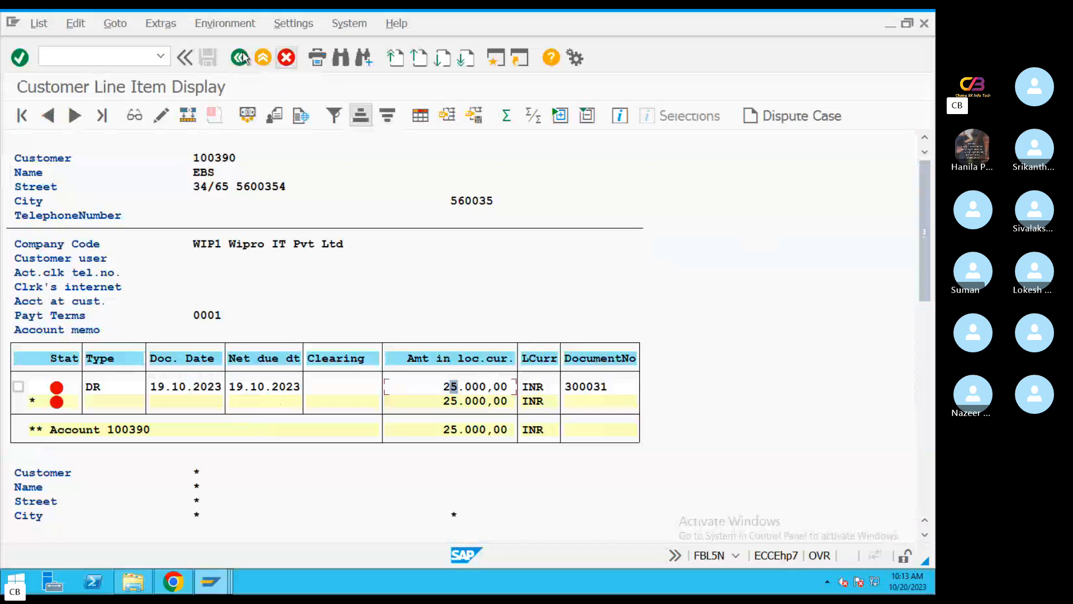
left_click(240, 57)
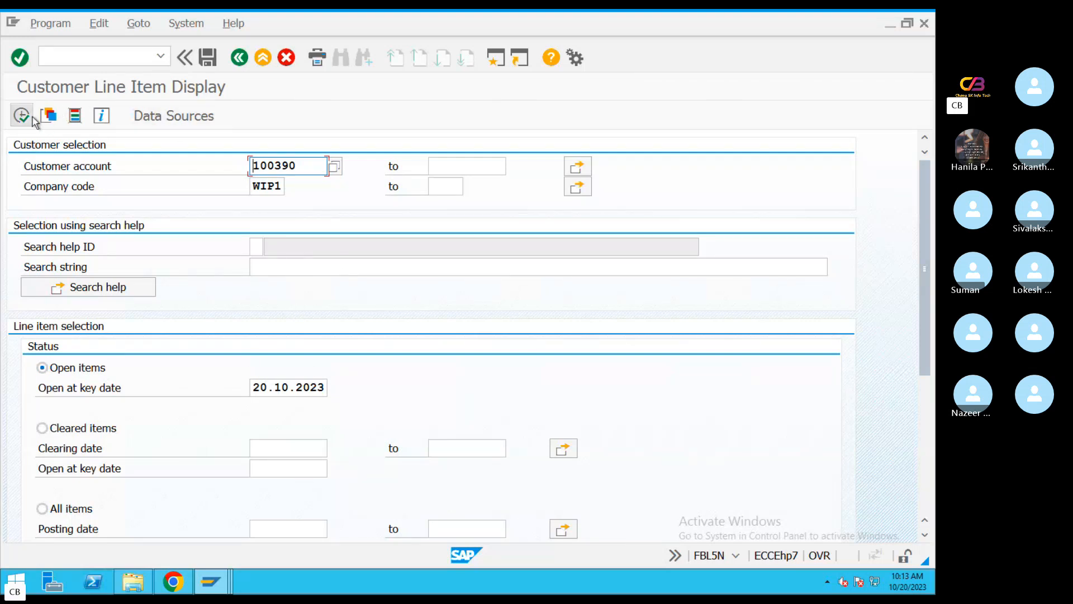
List the EBS customer's open items again and switch to the bank statement session
left_click(25, 117)
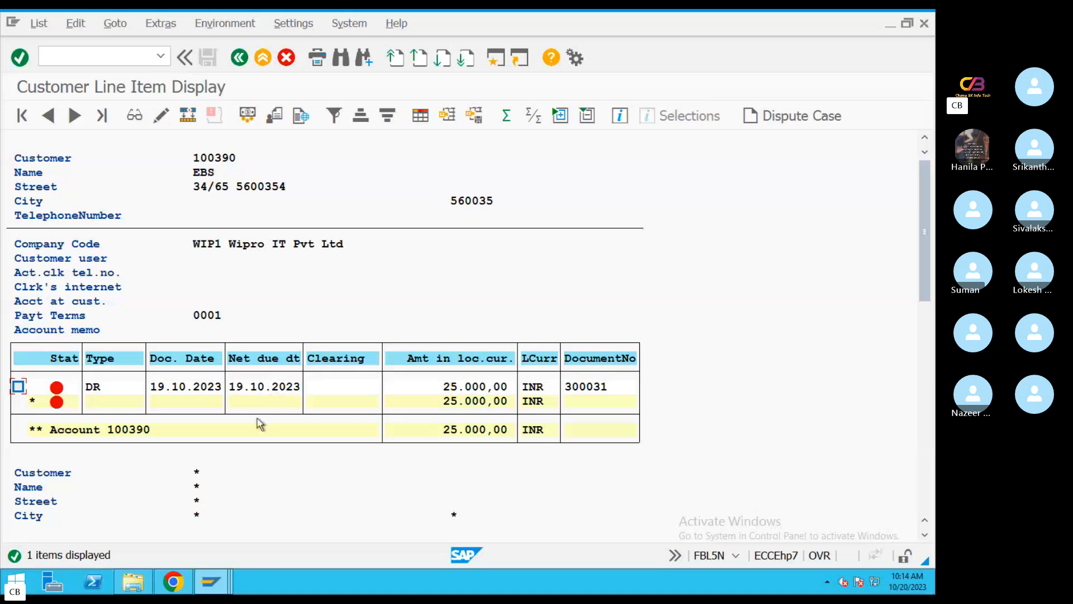
mouse_move(210, 585)
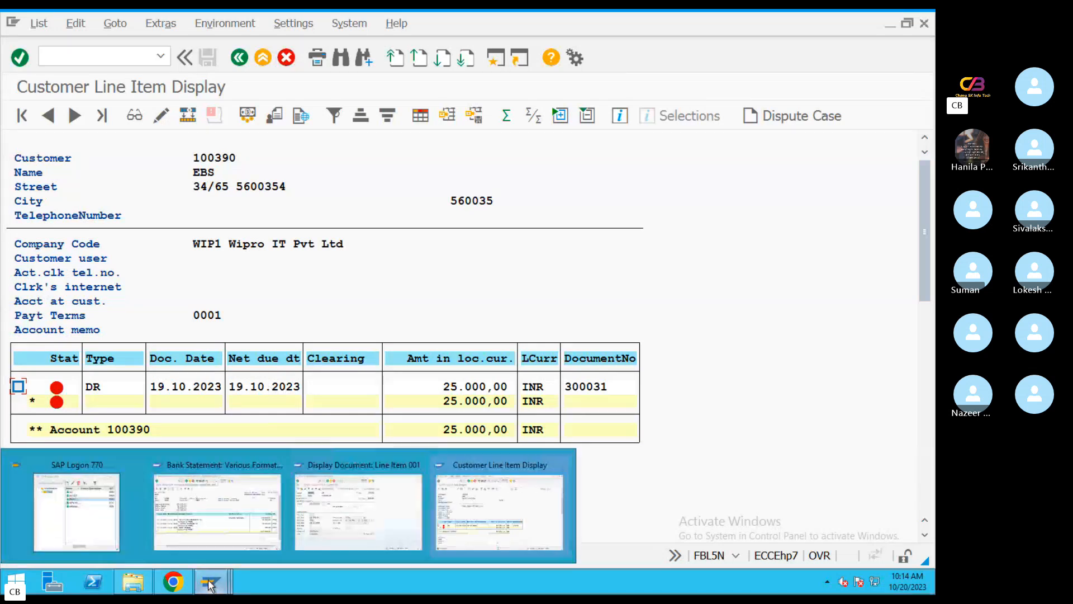
left_click(265, 513)
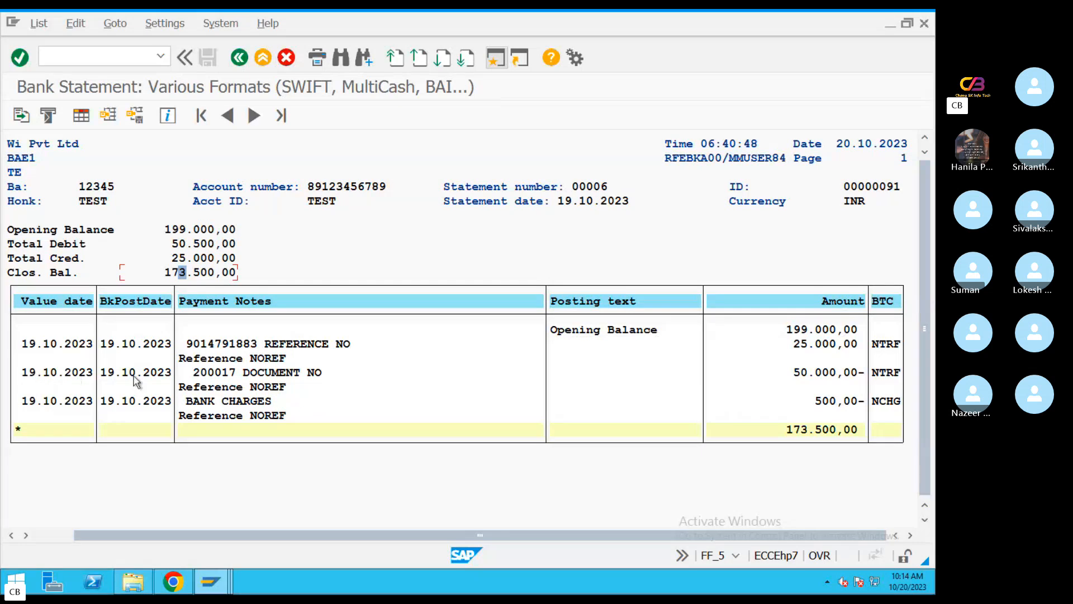
Examine the statement report's date and the amount of the first incoming NTRF line
left_click(849, 146)
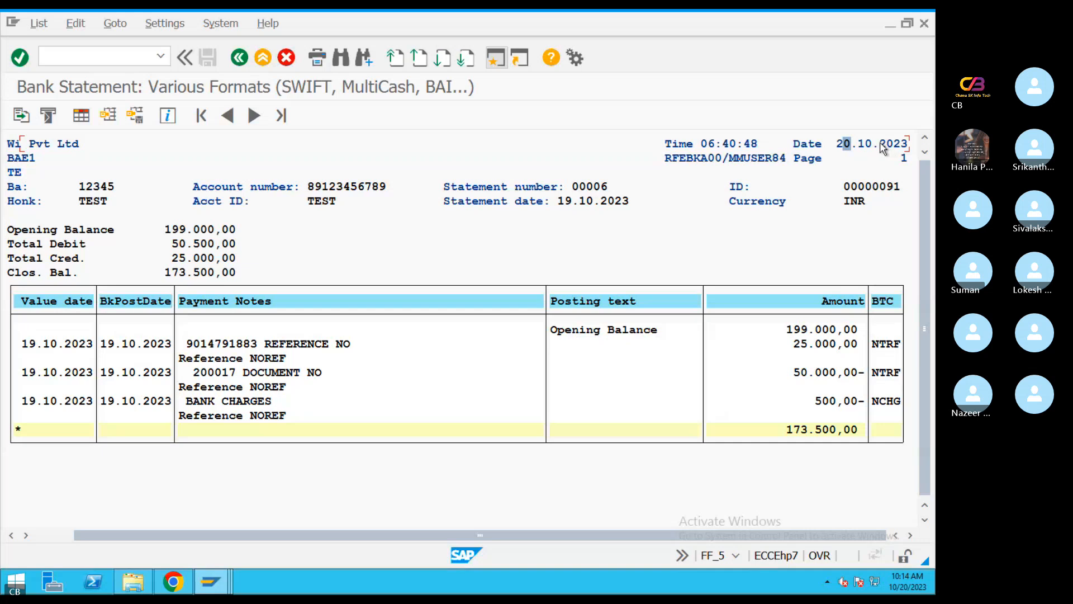
left_click(840, 145)
left_click(889, 145)
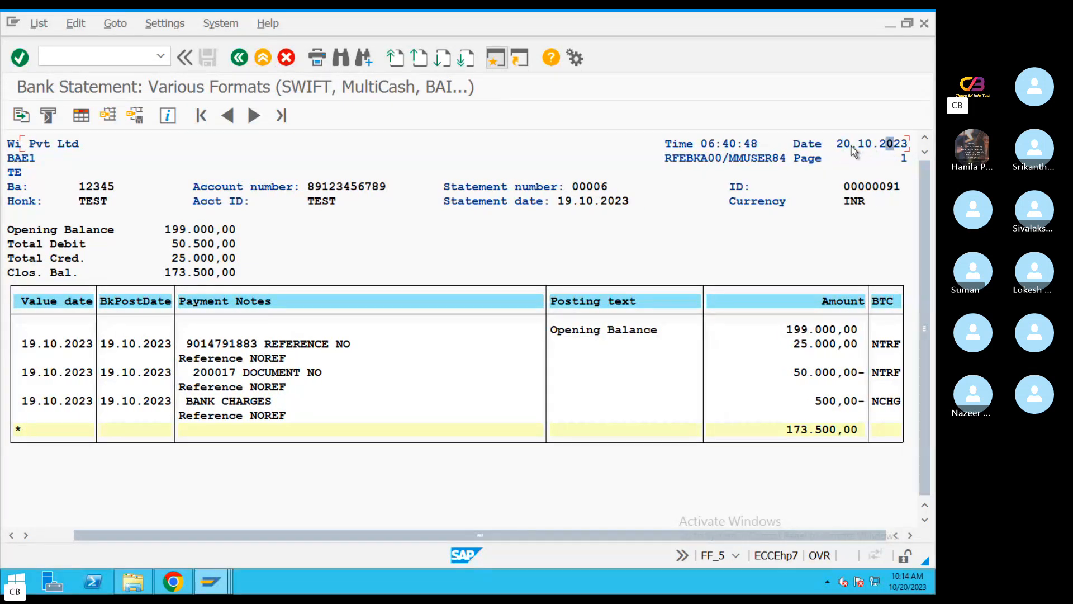
left_click(852, 145)
left_click(884, 144)
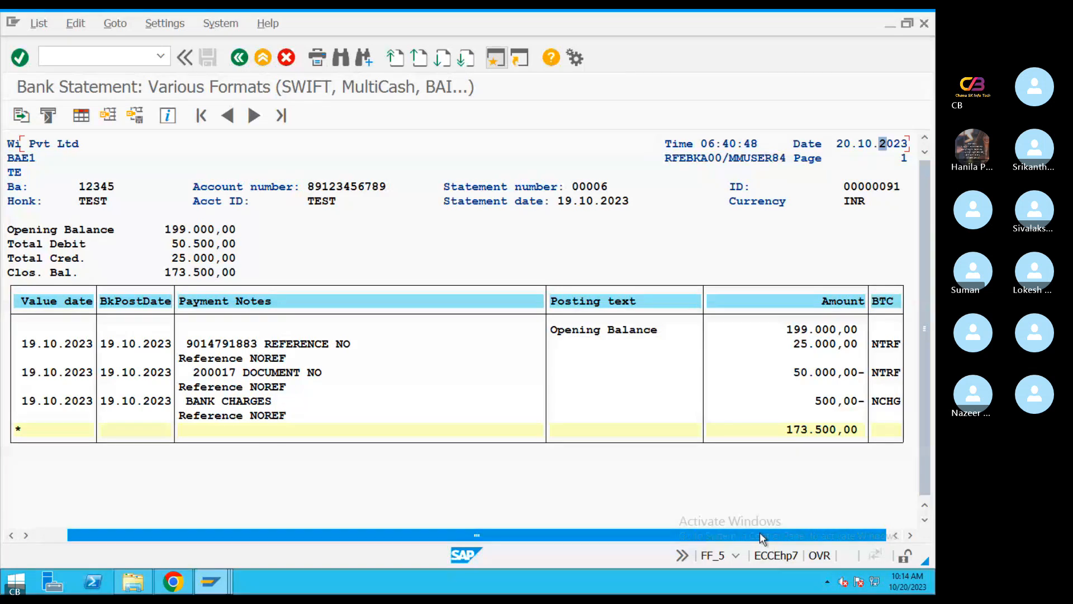
left_click(821, 346)
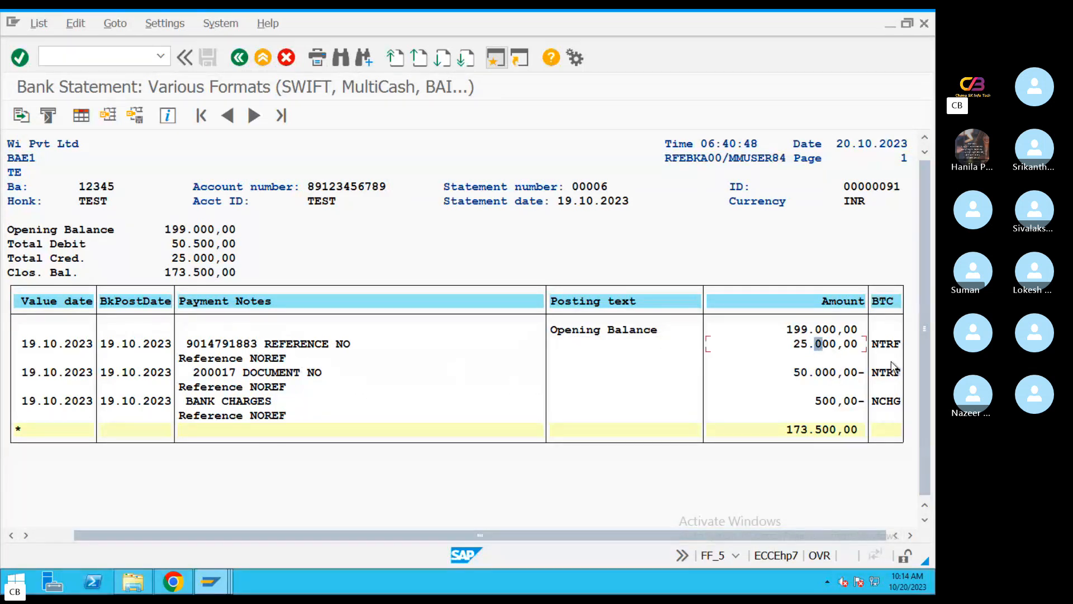
left_click(811, 344)
left_click(804, 345)
Leave the statement report, open the M17 text file from the statement file selection, and select the reference number in its first :86: line
left_click(239, 57)
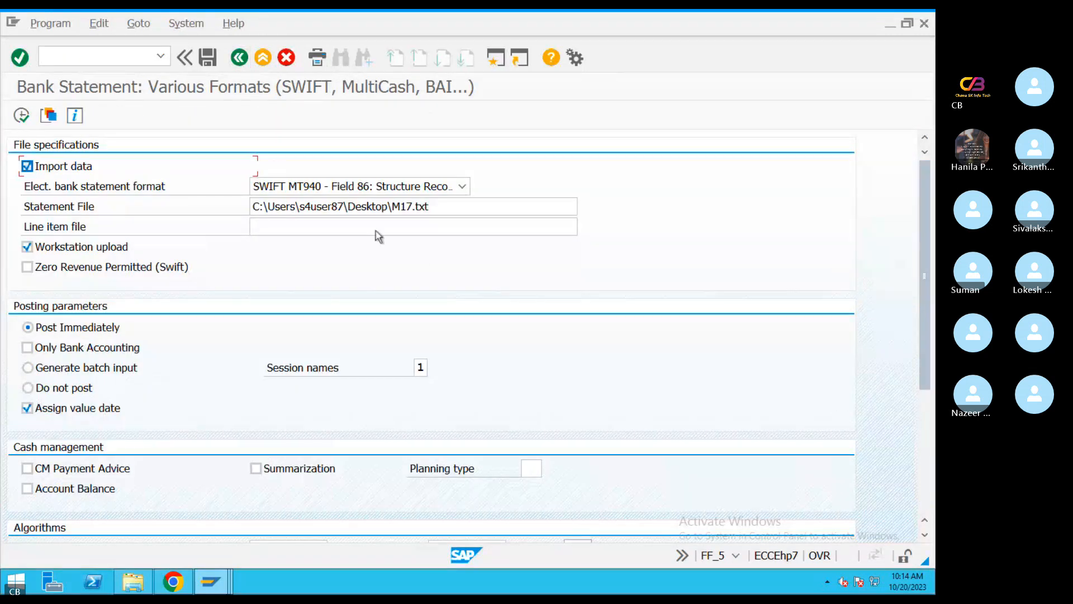
left_click(428, 208)
left_click(584, 208)
right_click(183, 276)
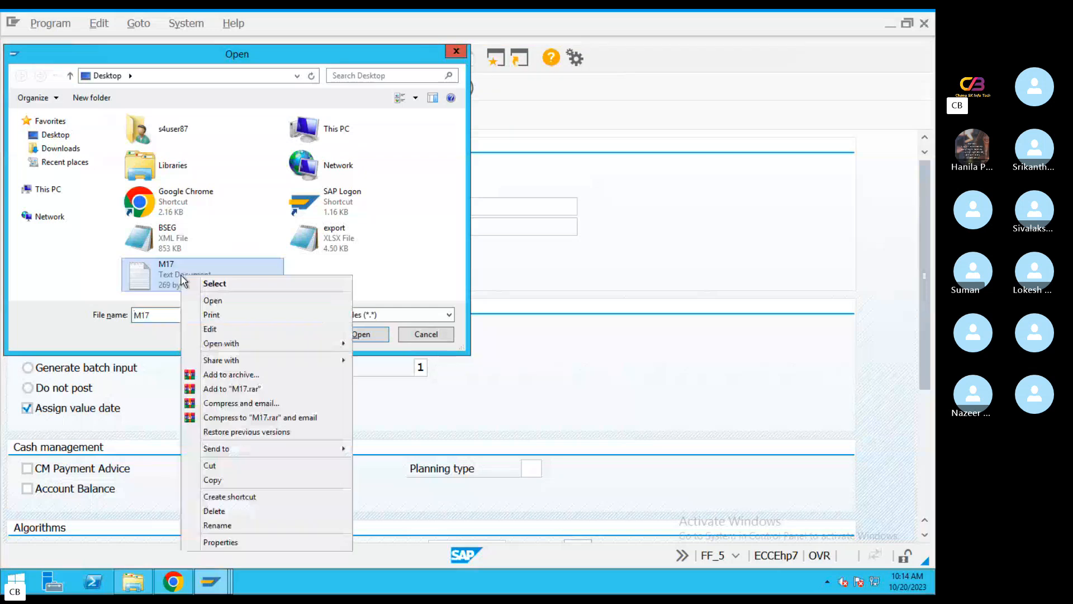
left_click(226, 303)
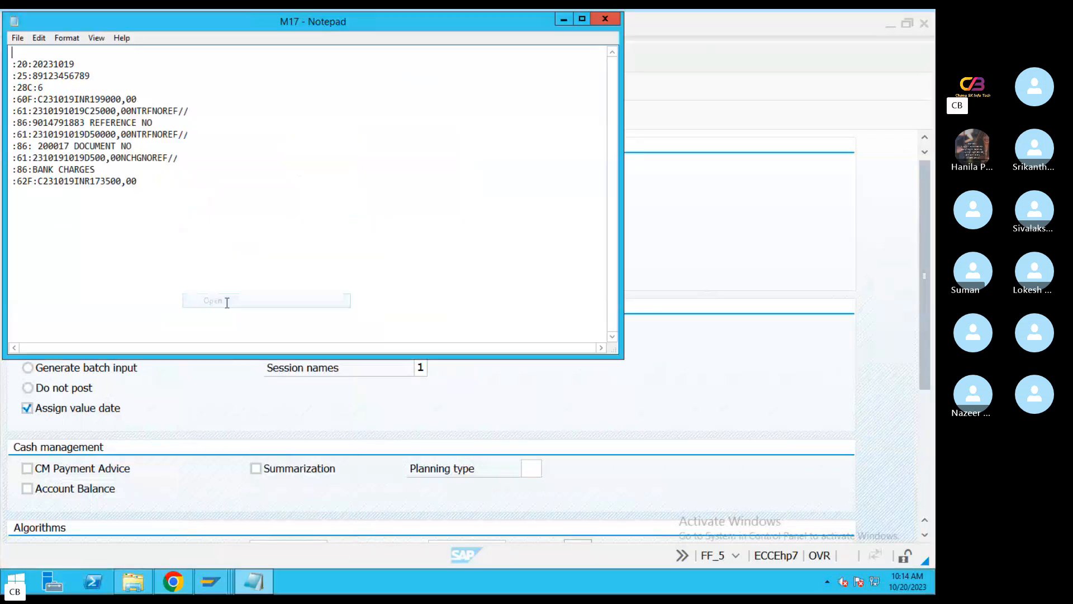
left_click(270, 154)
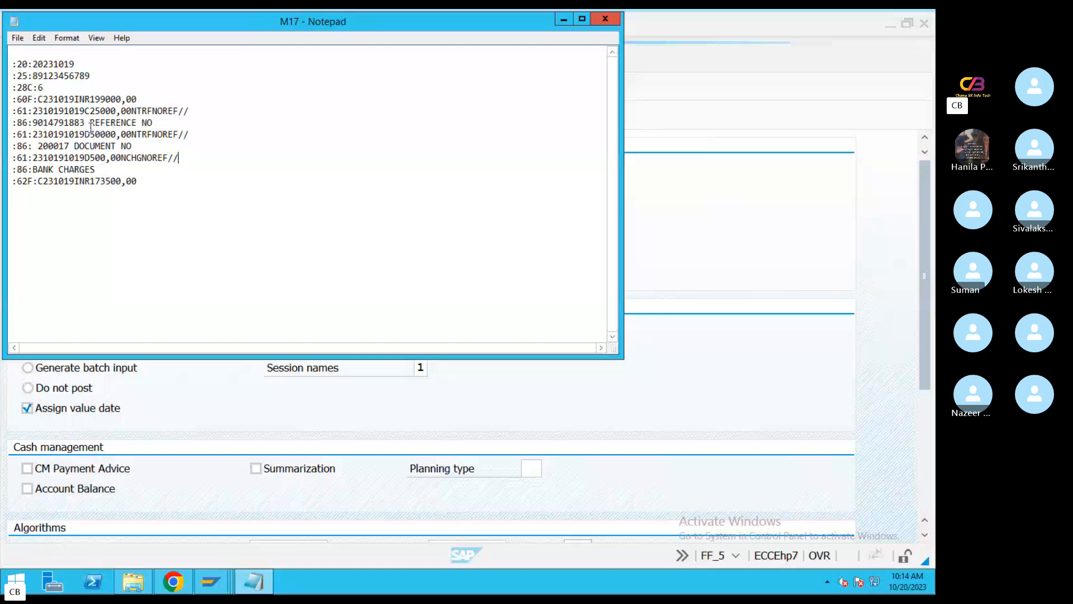
left_click_drag(84, 124, 33, 122)
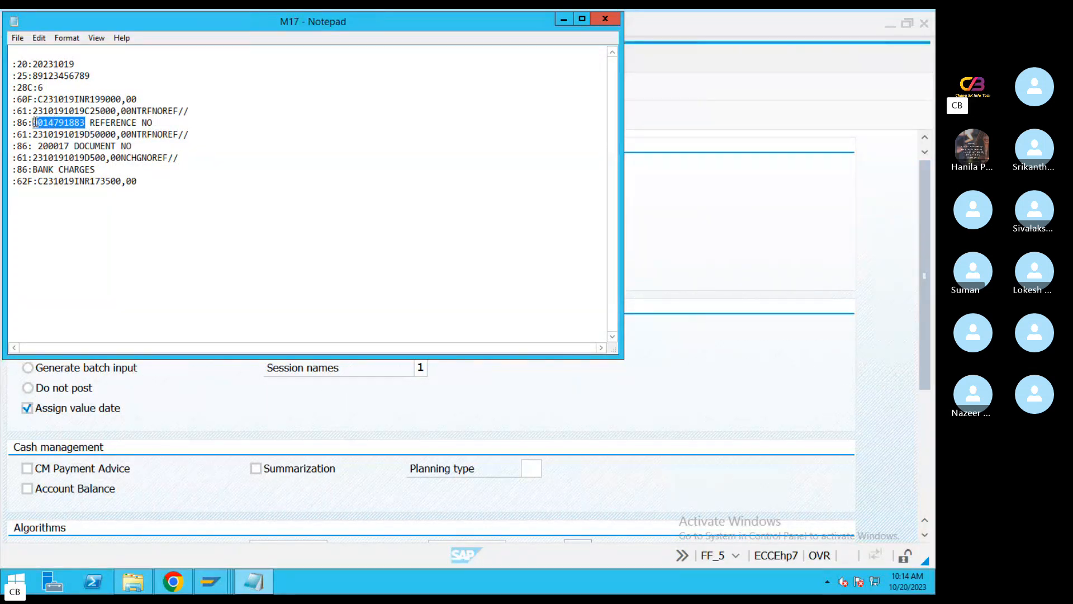
Switch to the customer line item session and list the TEST1 customer's open items for company code WIP1 at key date 20.10.2023
mouse_move(214, 583)
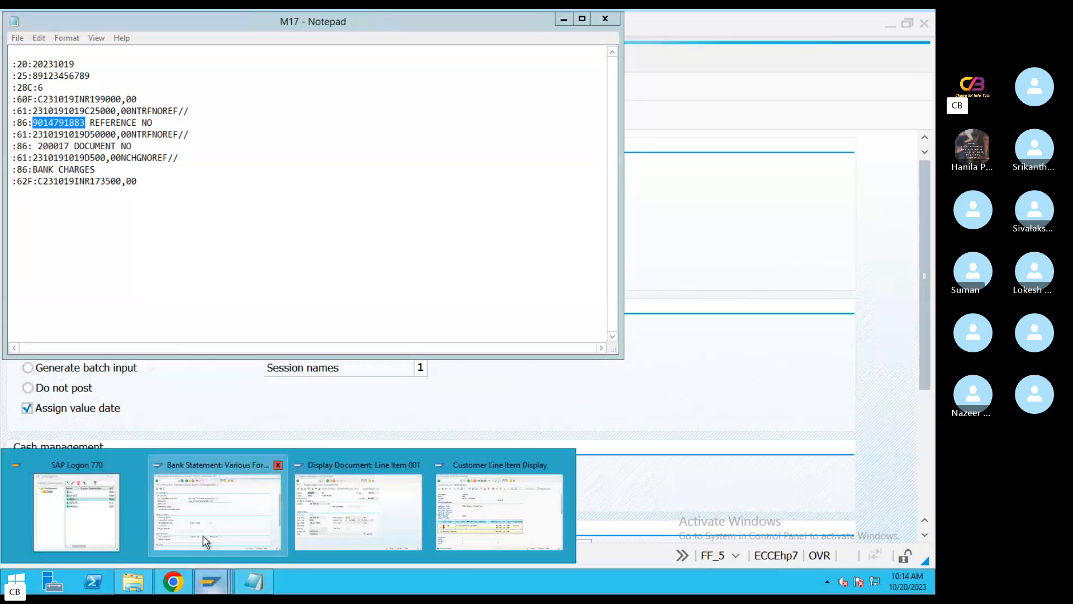
left_click(500, 511)
left_click(254, 61)
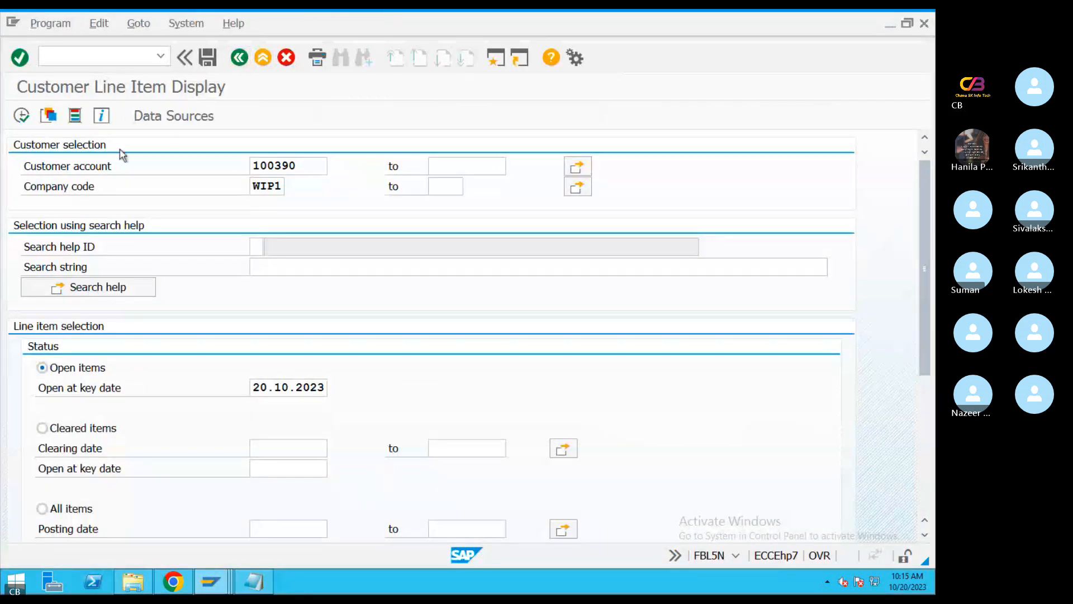
key("F4")
left_click(796, 557)
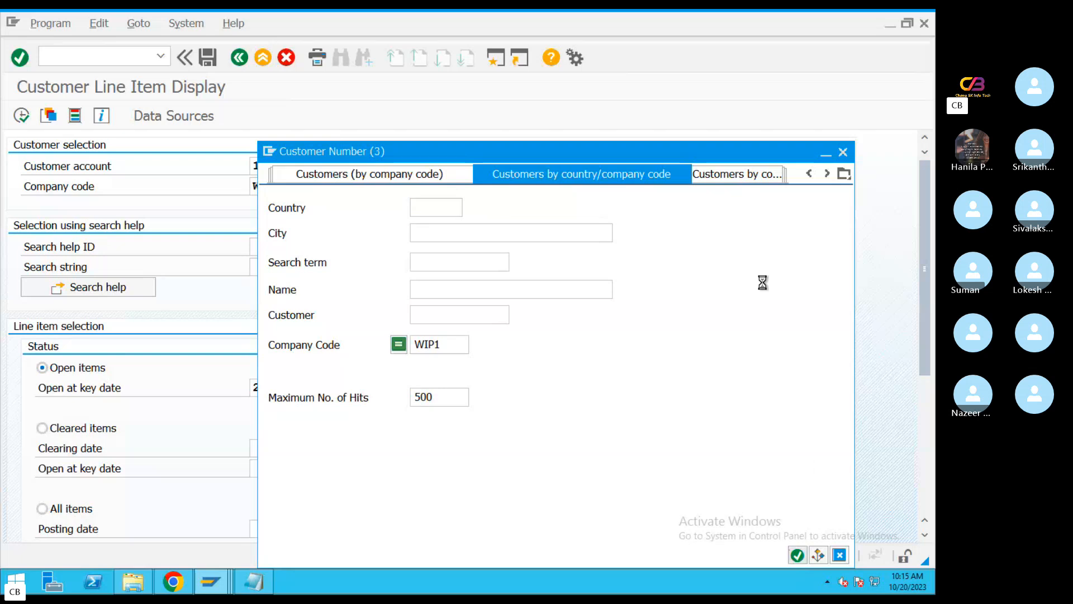
double_click(474, 200)
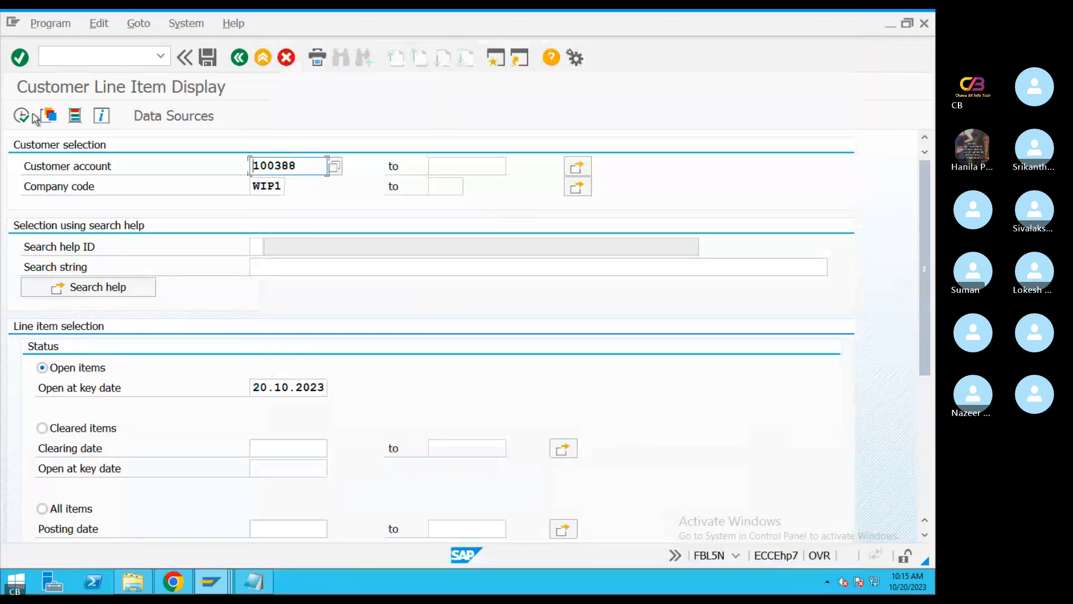
key("F8")
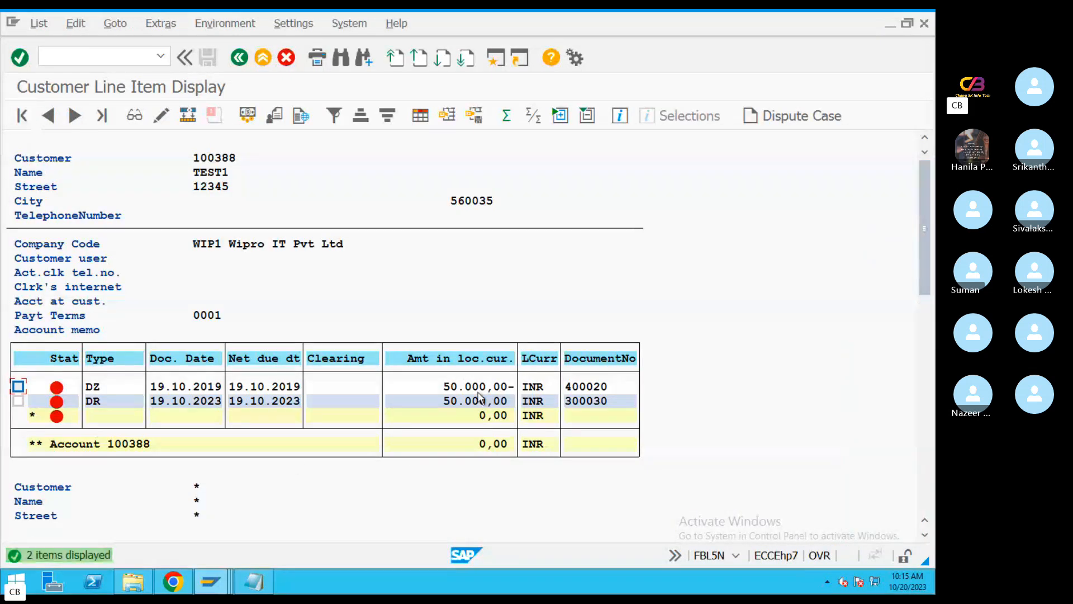
Compare the amounts and due dates of the TEST1 customer's DZ and DR line items
left_click(442, 386)
left_click(290, 387)
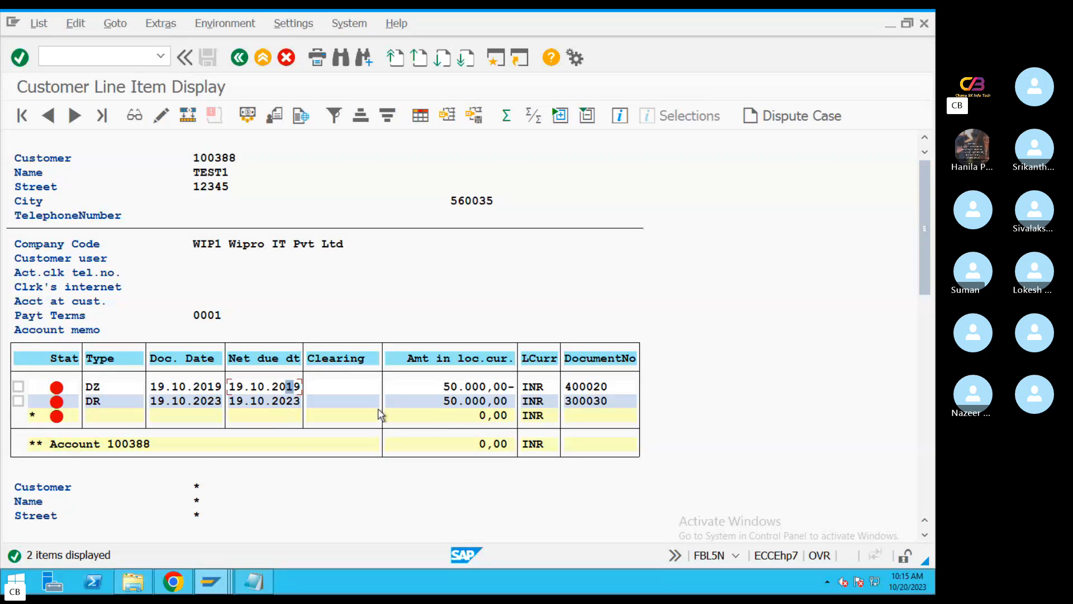
left_click(247, 401)
left_click(467, 403)
Display the DR invoice's document header, check its reference, and return to the TEST1 customer's line item list
double_click(263, 401)
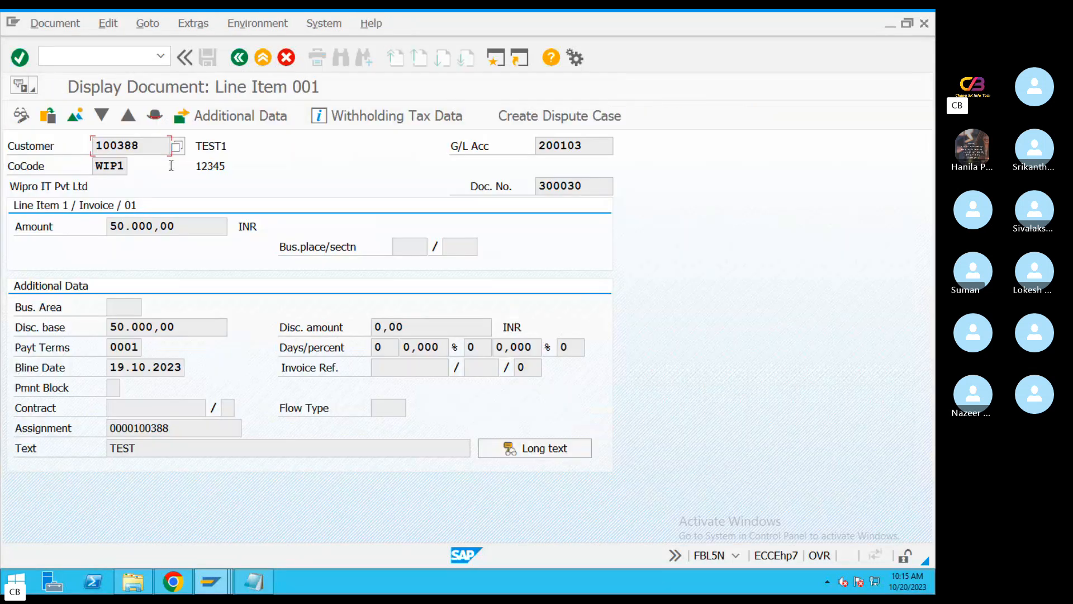
left_click(155, 115)
left_click_drag(241, 315, 136, 308)
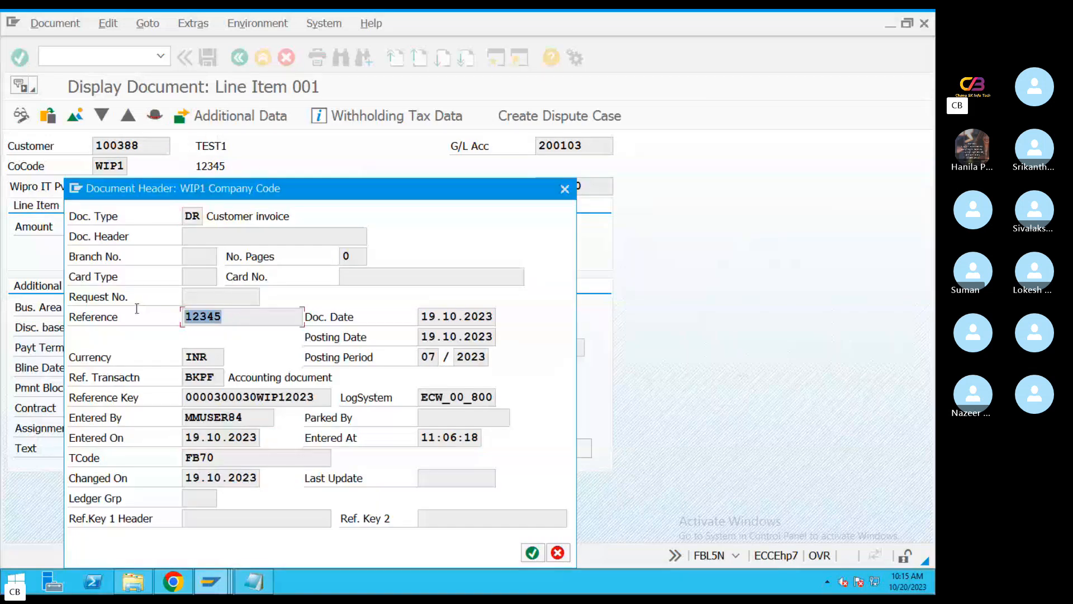
left_click(563, 189)
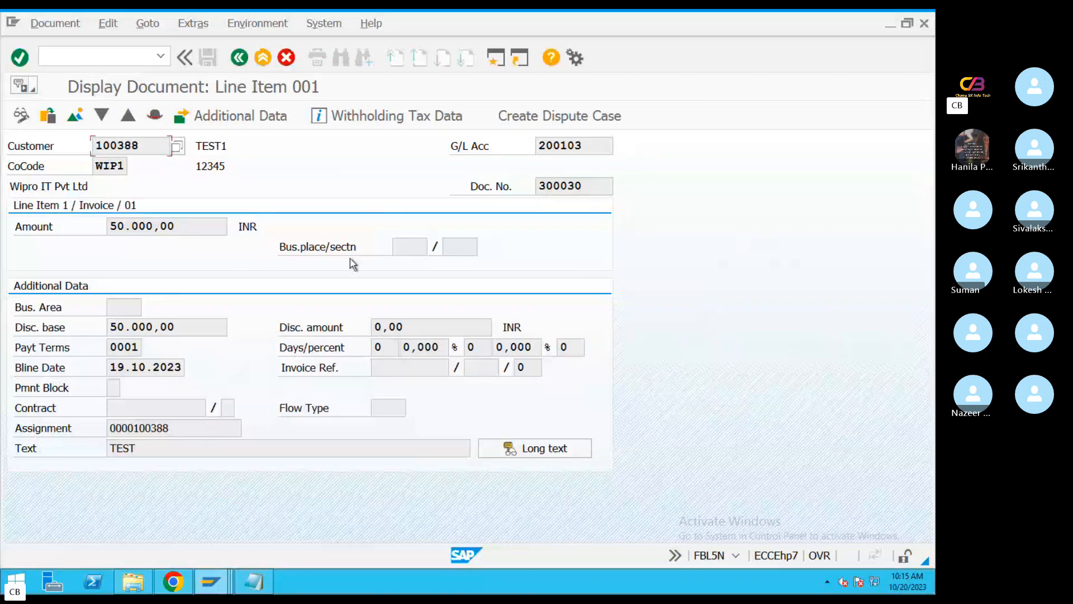
left_click(238, 57)
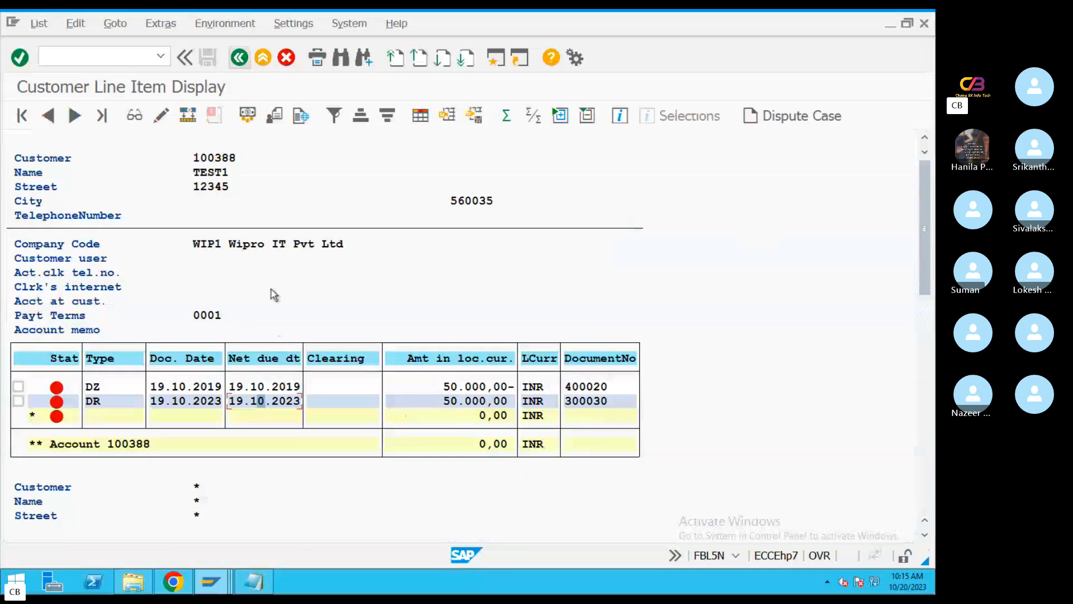
In the M17 file in Notepad, replace the first :86: reference with 12345 and set the first credit amount to 50000
left_click(255, 584)
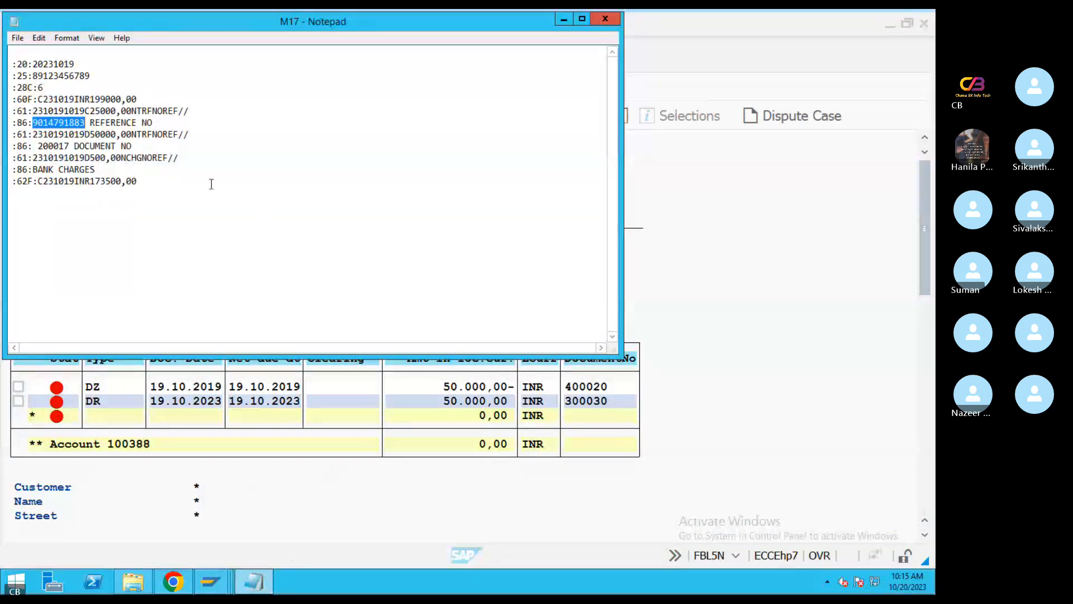
type("12345")
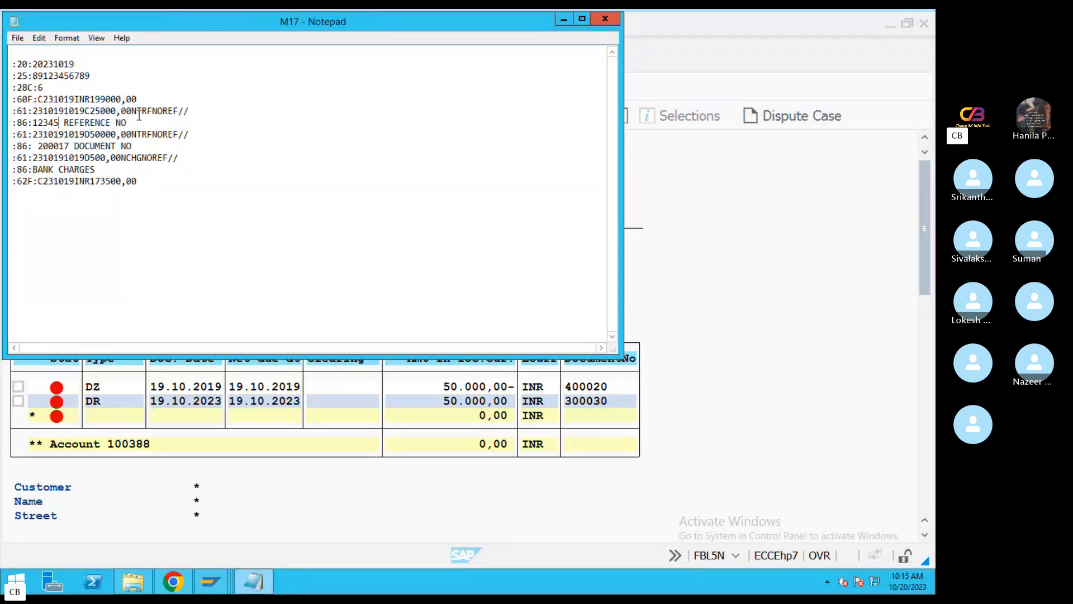
left_click(95, 108, "shift")
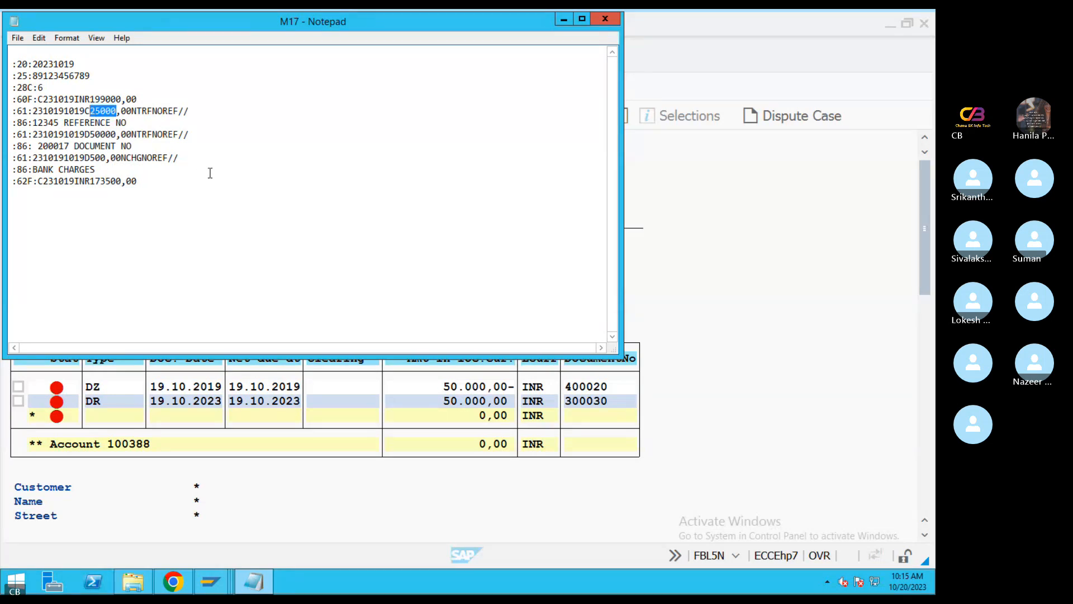
type("5000")
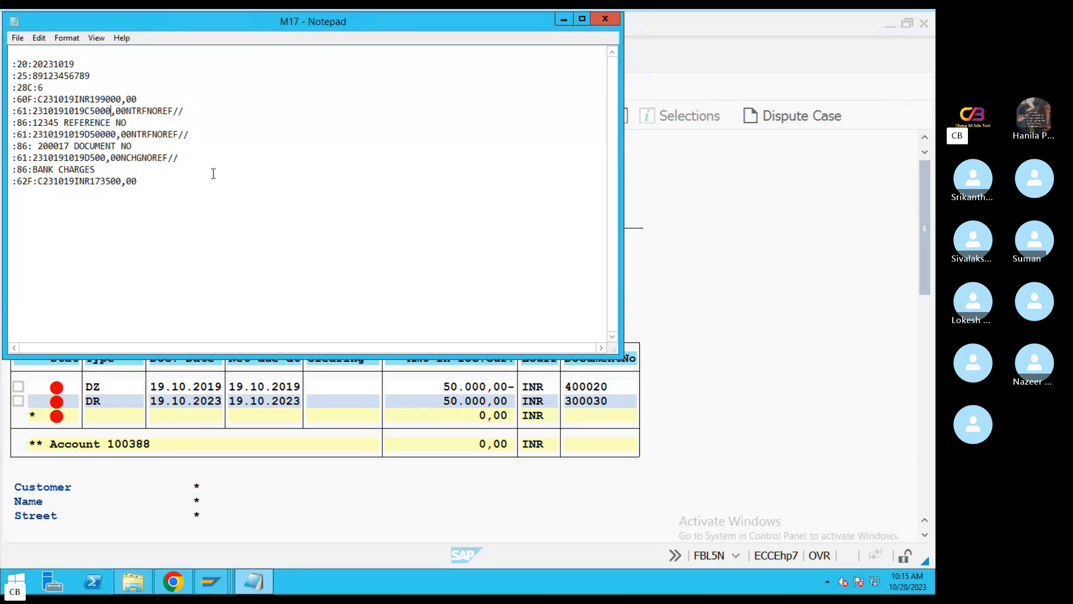
type("0")
Select the closing balance amount in the :62F: line of the M17 file
left_click_drag(155, 181, 9, 58)
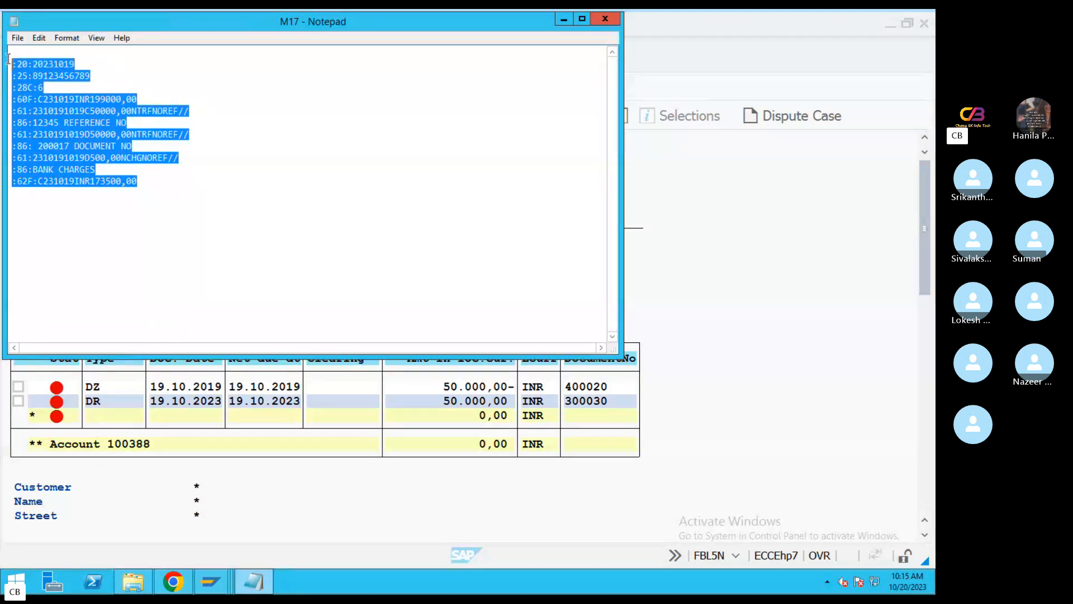
left_click(135, 182)
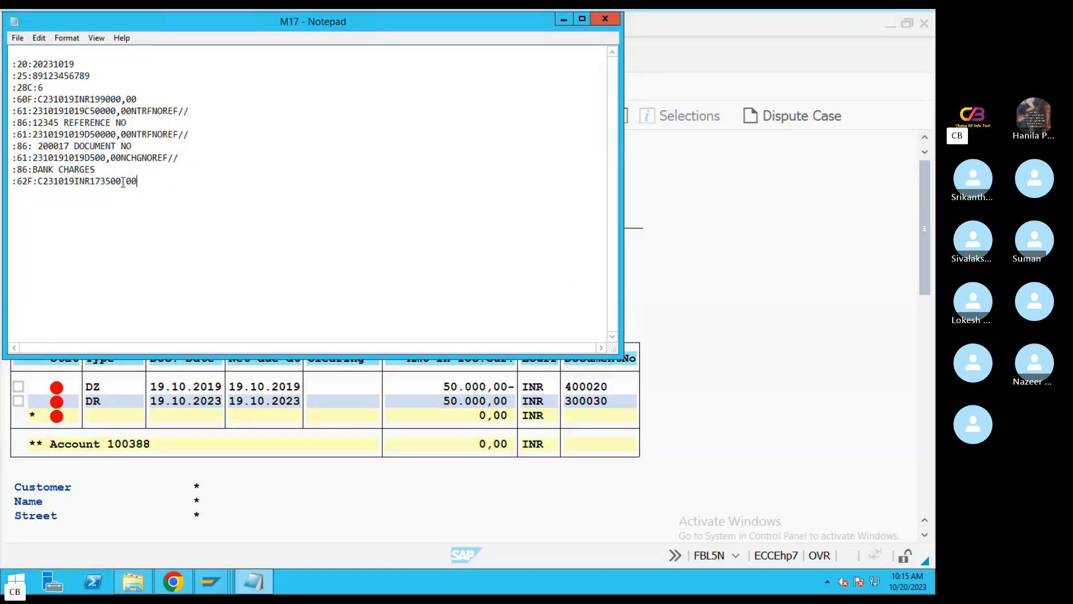
left_click_drag(123, 182, 89, 182)
Switch to the customer line item session in SAP and leave FBL5N
left_click(352, 479)
left_click(210, 582)
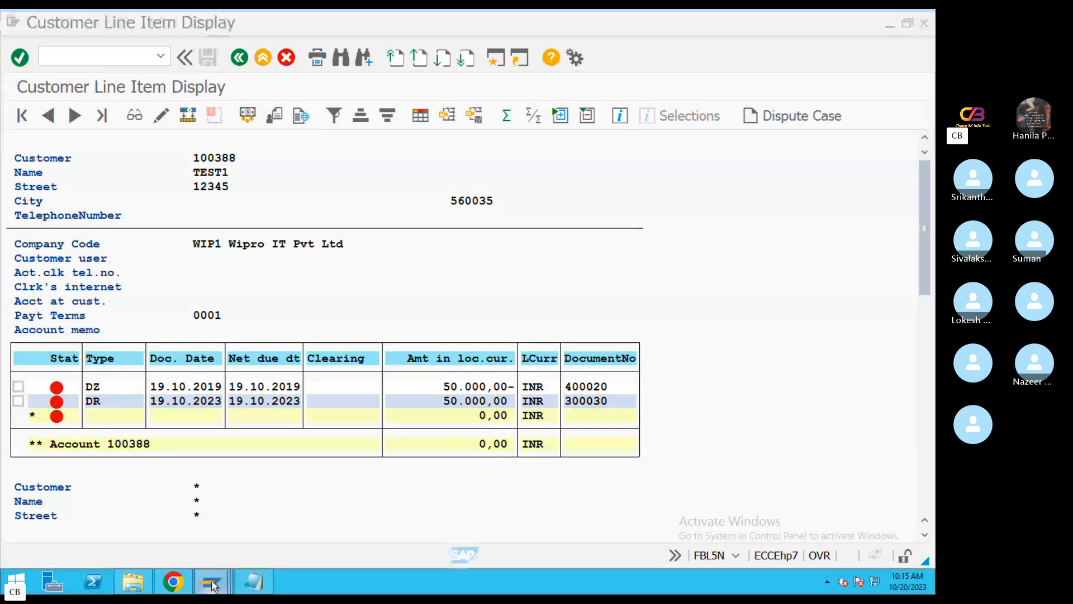
left_click(219, 517)
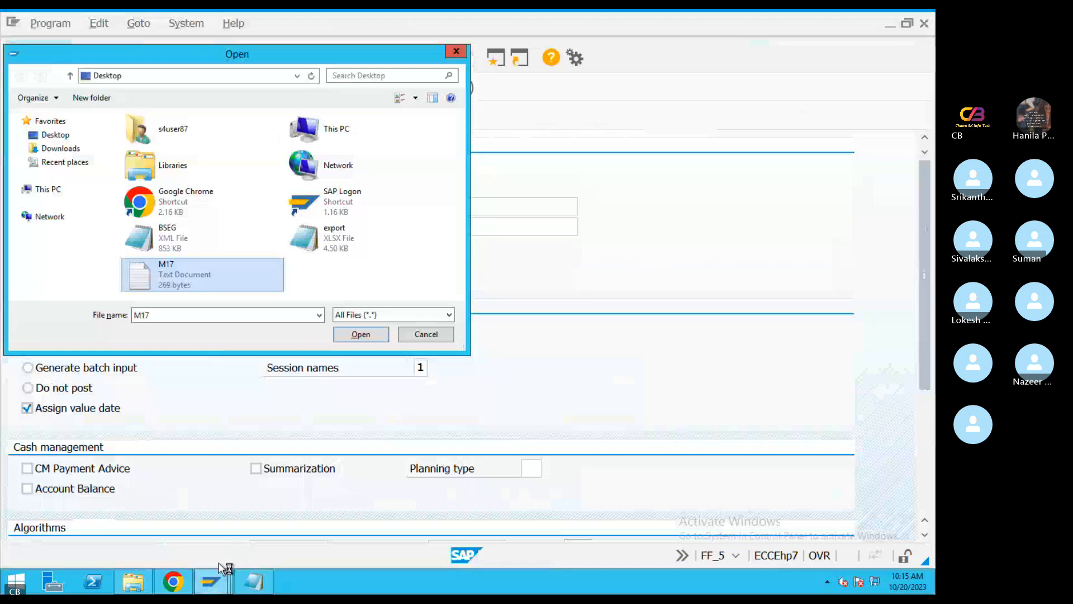
left_click(474, 511)
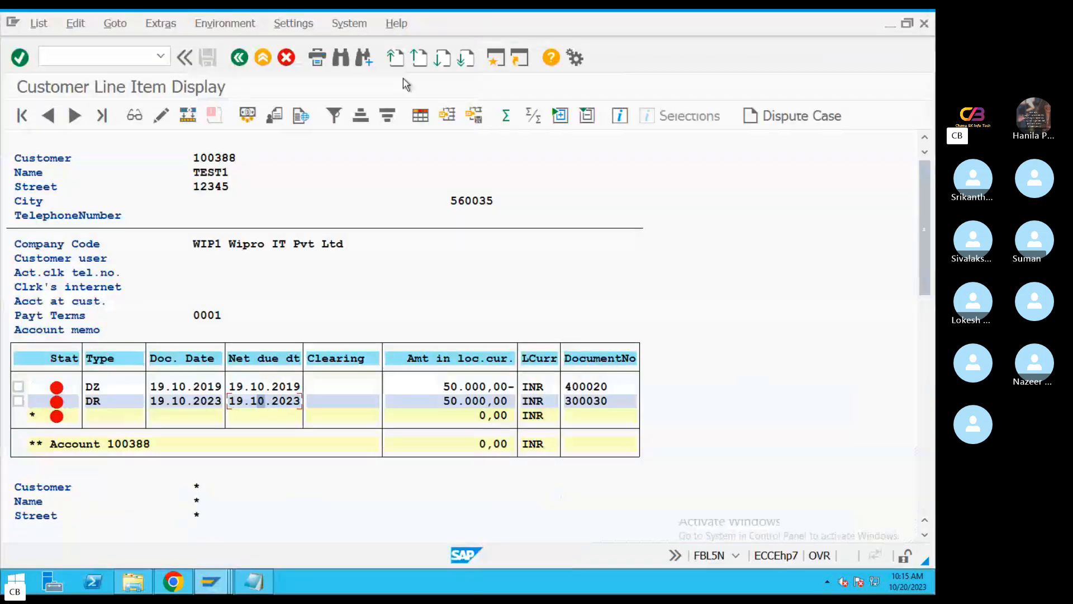
left_click(240, 58)
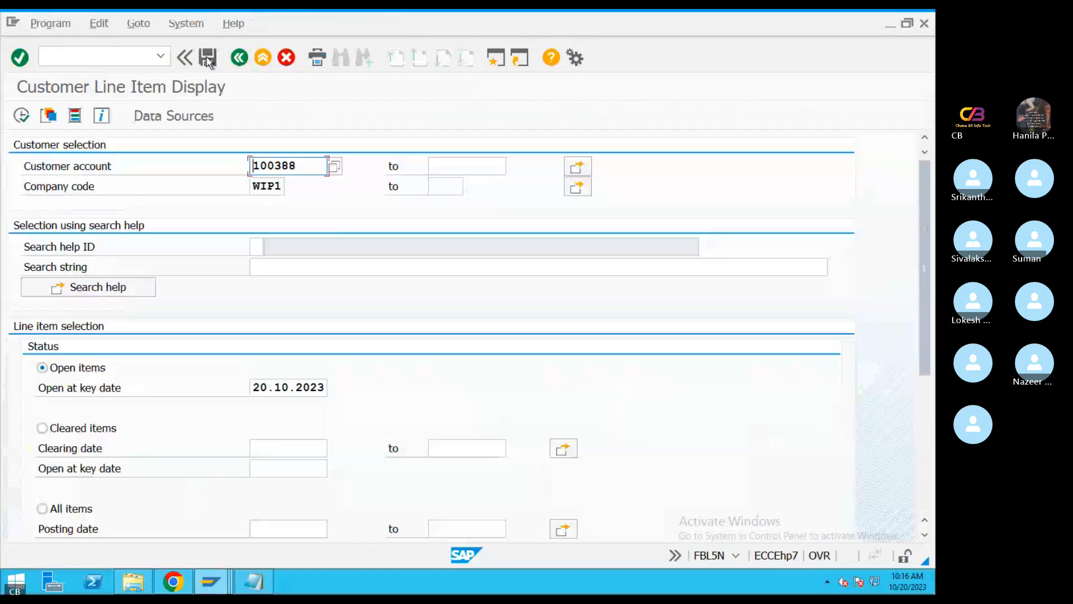
left_click(252, 61)
List the Main Bank account's line items for company code WIP1 with FBL3N, and switch back to the M17 file in Notepad
type("FBL3n")
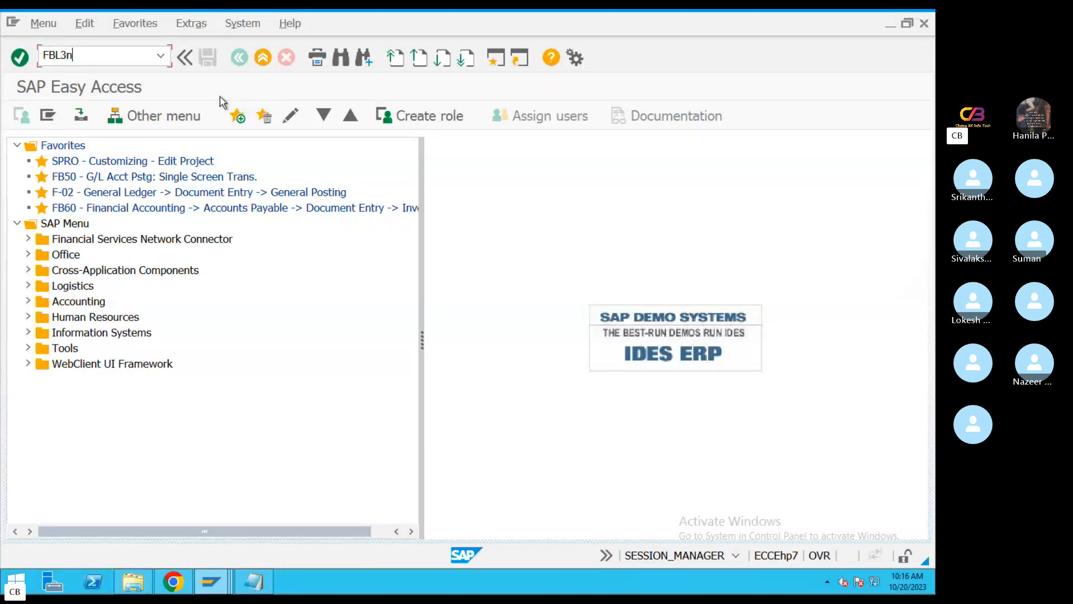
key("Return")
left_click(21, 116)
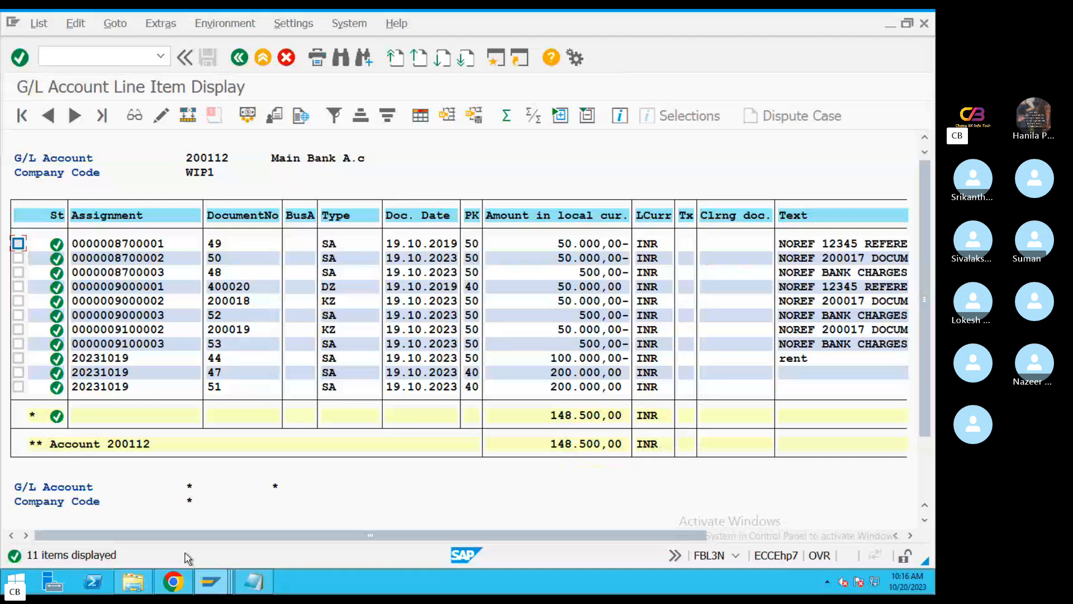
left_click(254, 581)
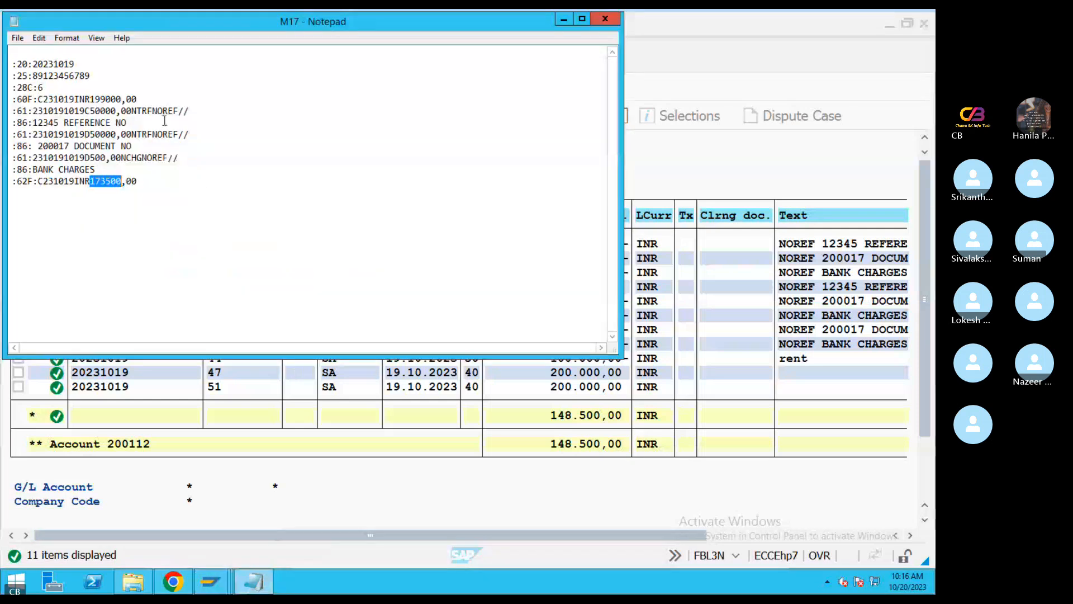
Set the opening balance amount in the :60F: line of the M17 file to 148500
left_click(120, 98)
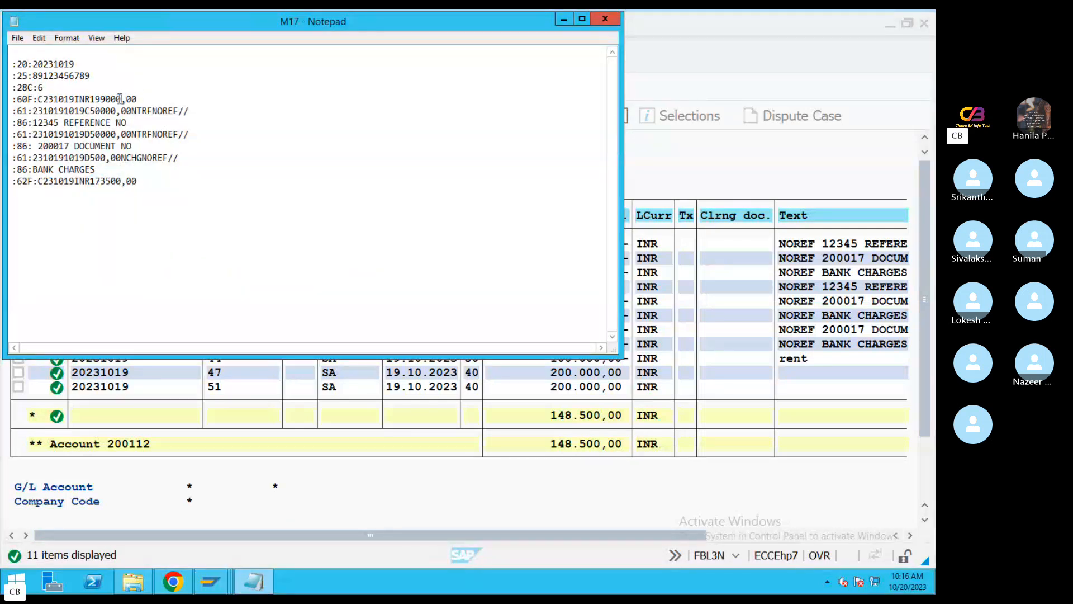
left_click_drag(103, 99, 96, 99)
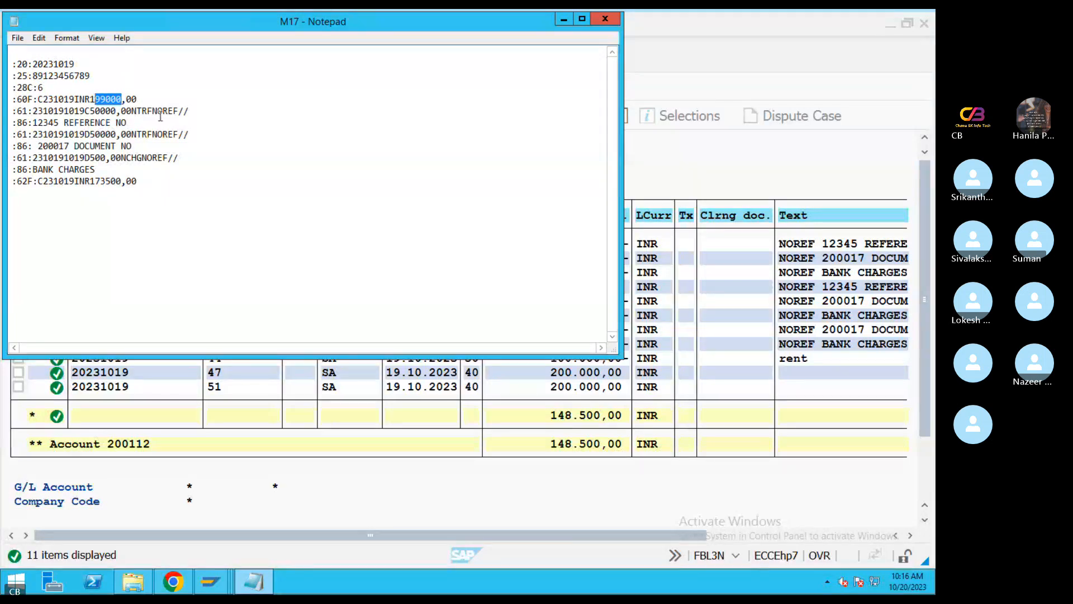
key("BackSpace")
type("1")
Set the closing balance amount in the :62F: line to 148000 and minimize the M17 file
left_click_drag(141, 100, 93, 110)
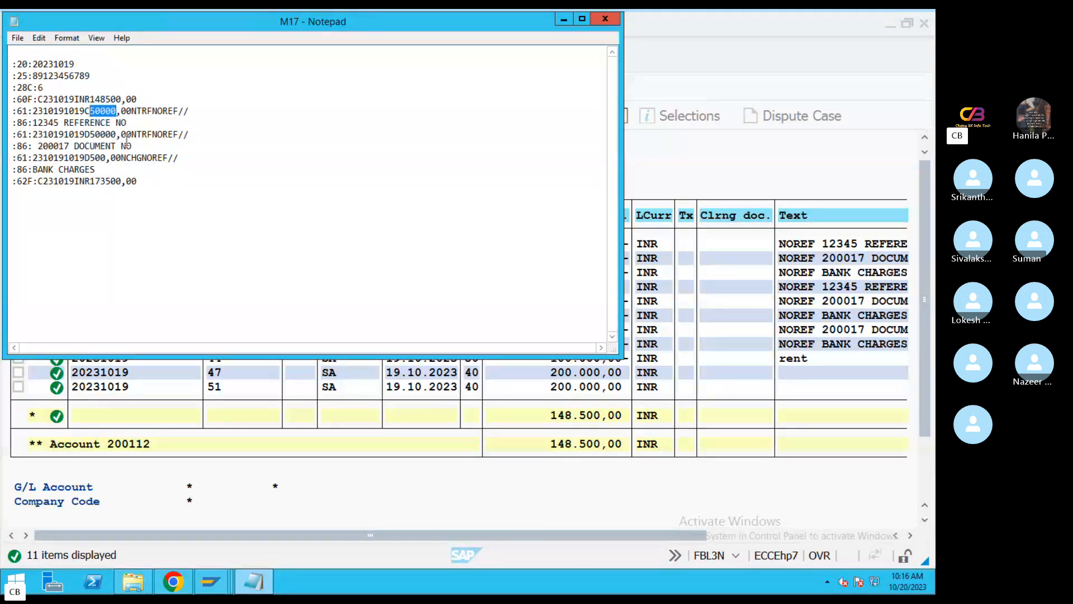
left_click(123, 111)
left_click_drag(132, 100, 109, 100)
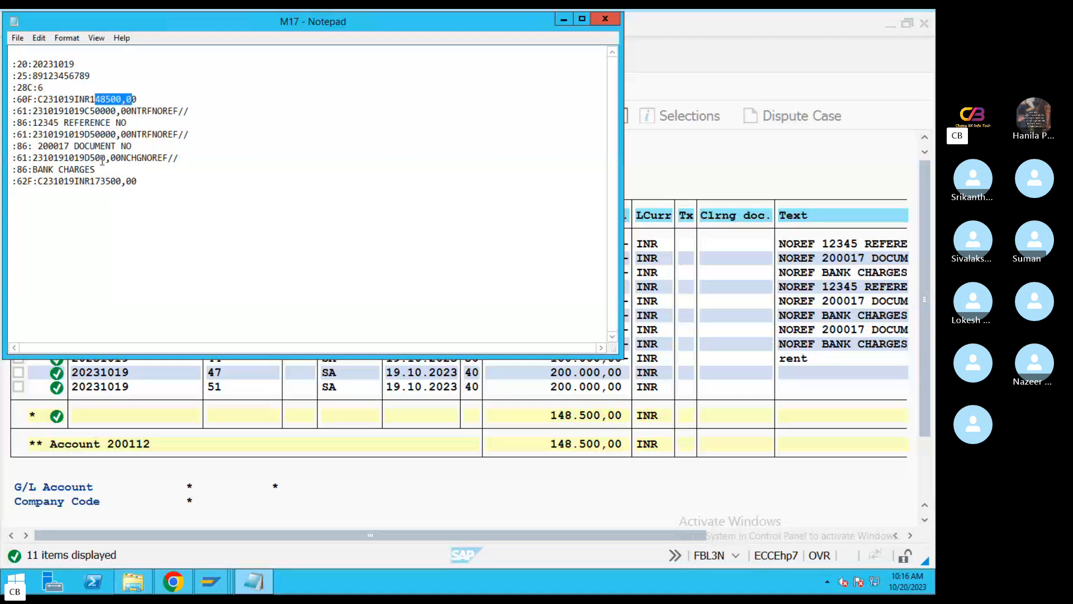
left_click(122, 182)
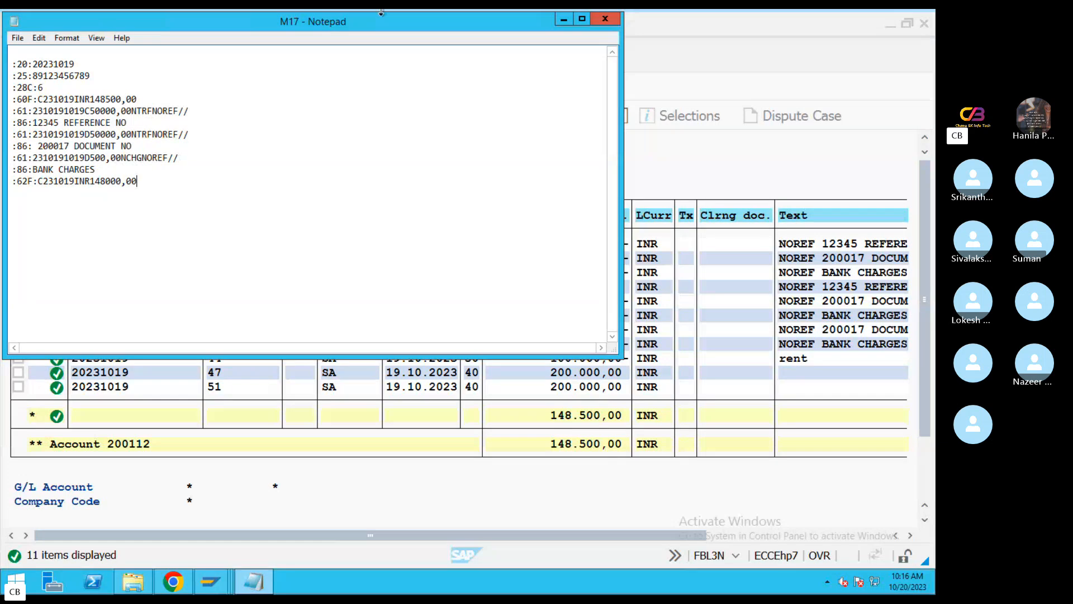
left_click(564, 19)
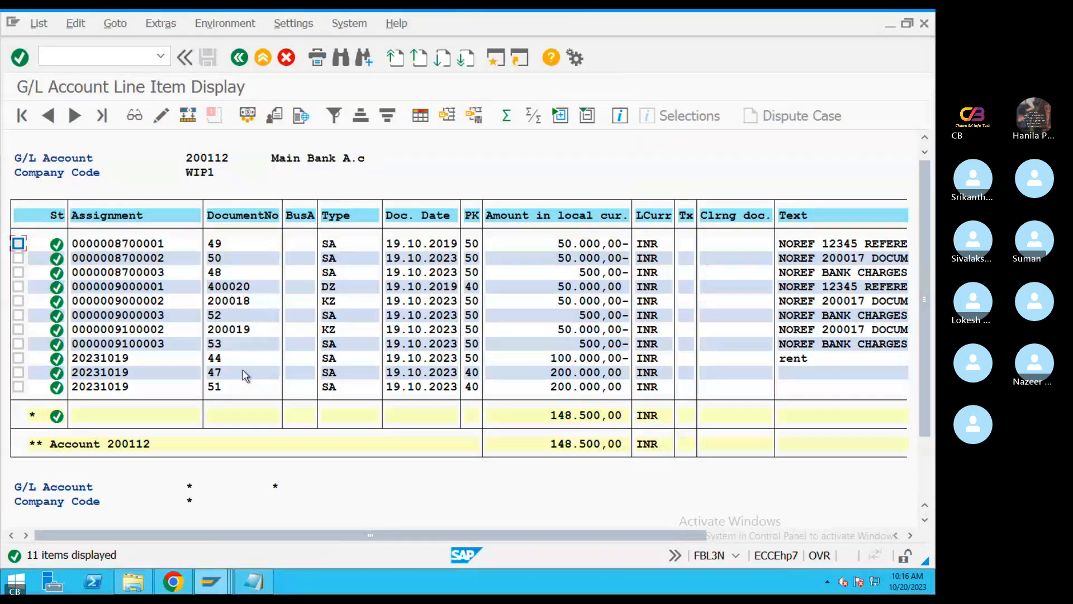
Switch to the FF_5 bank statement session in SAP and choose M17 from the Desktop as the statement file
mouse_move(210, 582)
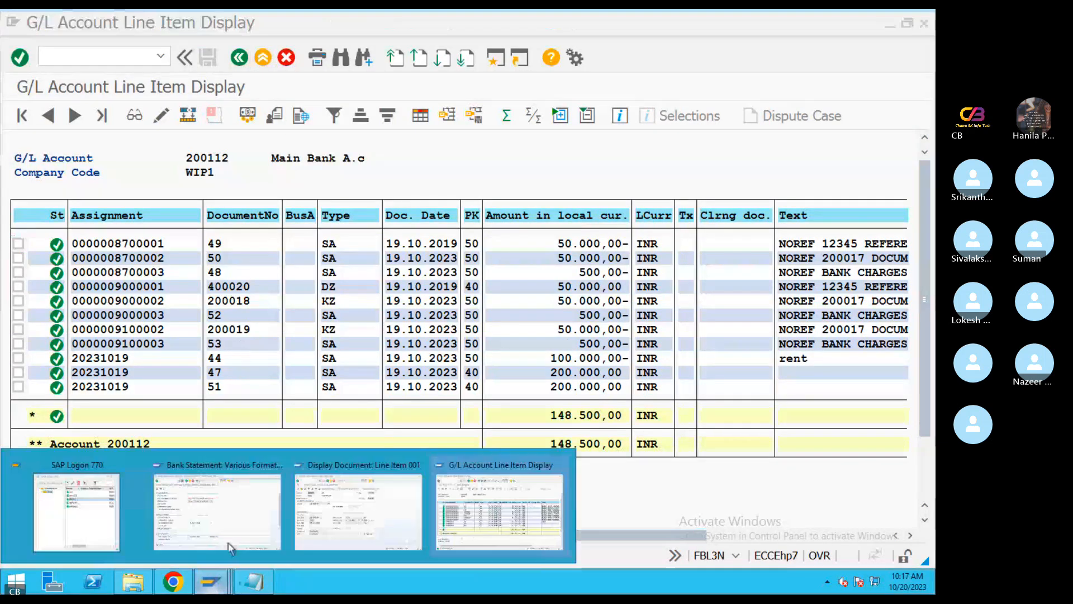
left_click(273, 513)
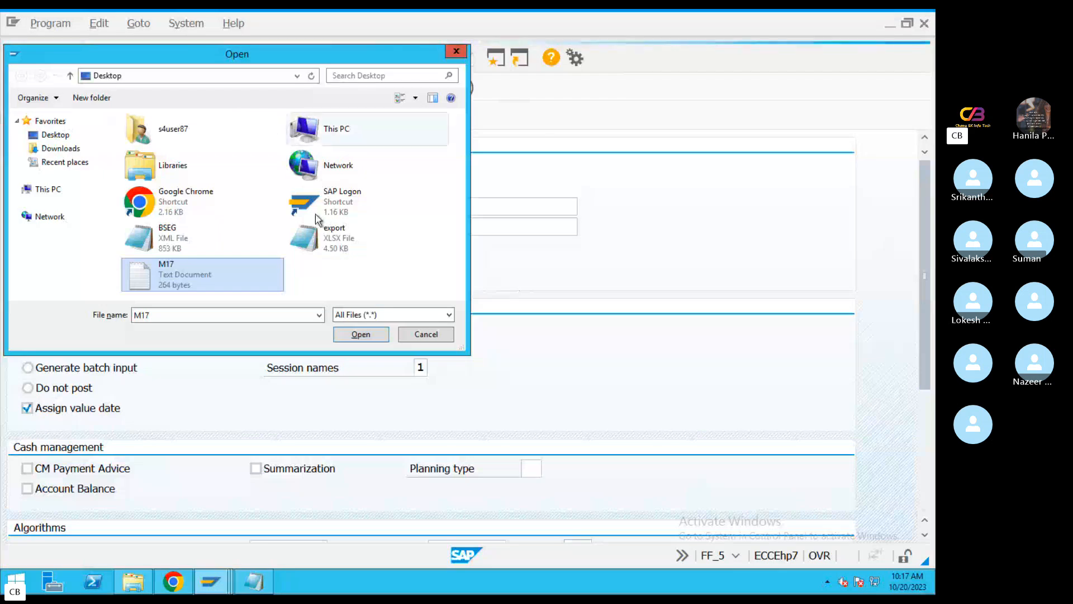
left_click(457, 54)
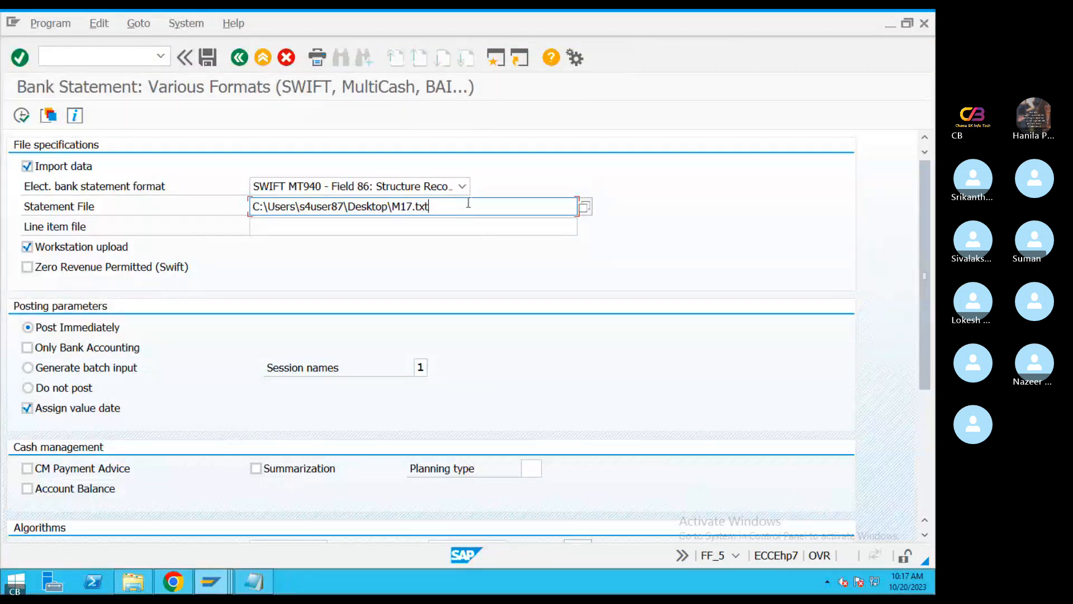
left_click(585, 207)
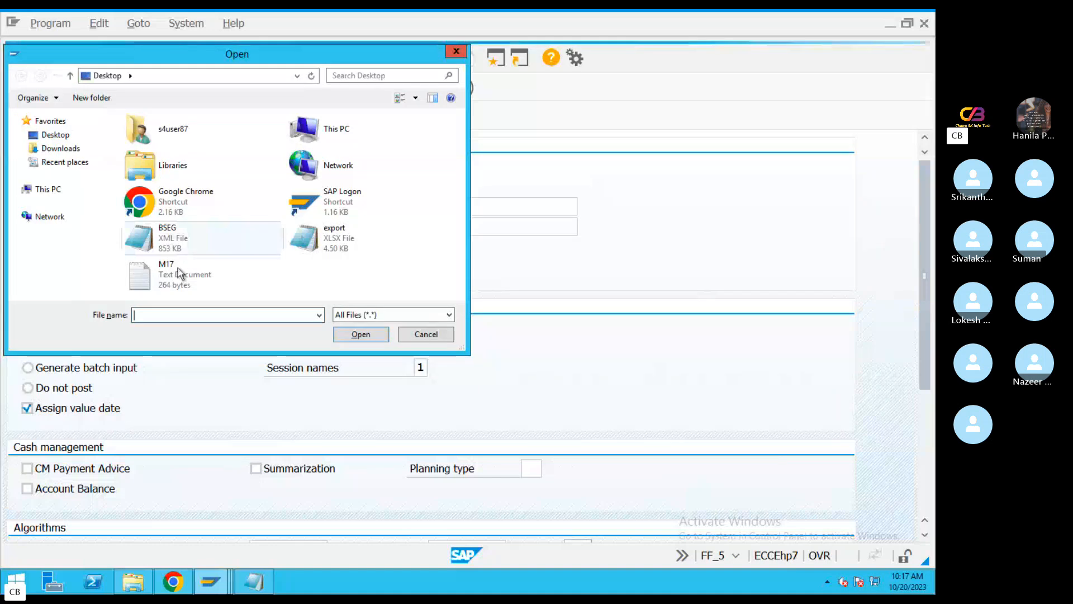
double_click(178, 267)
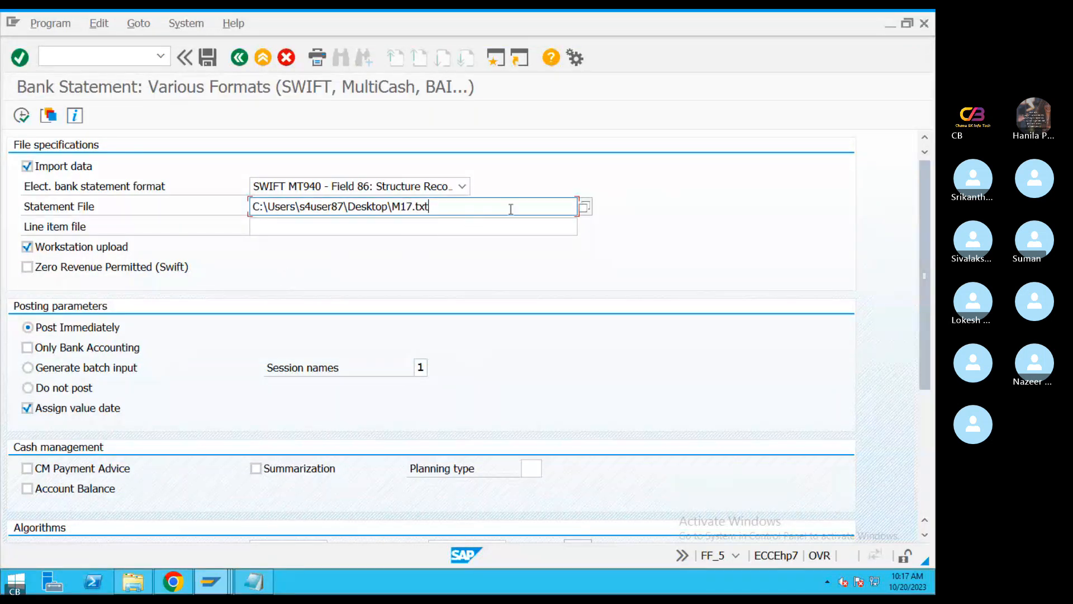
Open M17 from the statement file selection and check its bank charge, opening balance and closing balance amounts
left_click(585, 207)
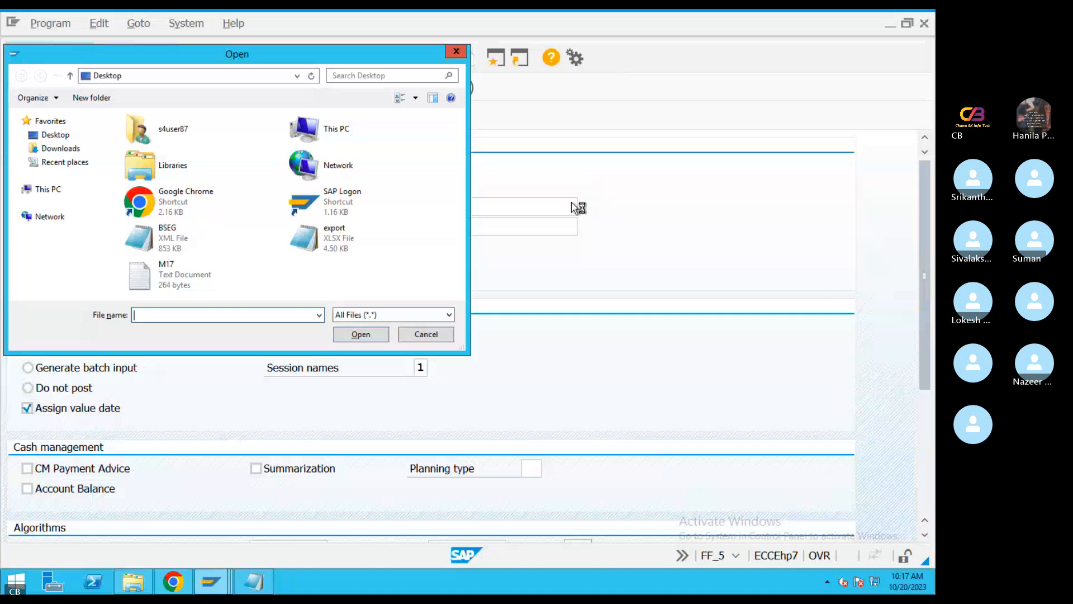
right_click(168, 272)
left_click(216, 297)
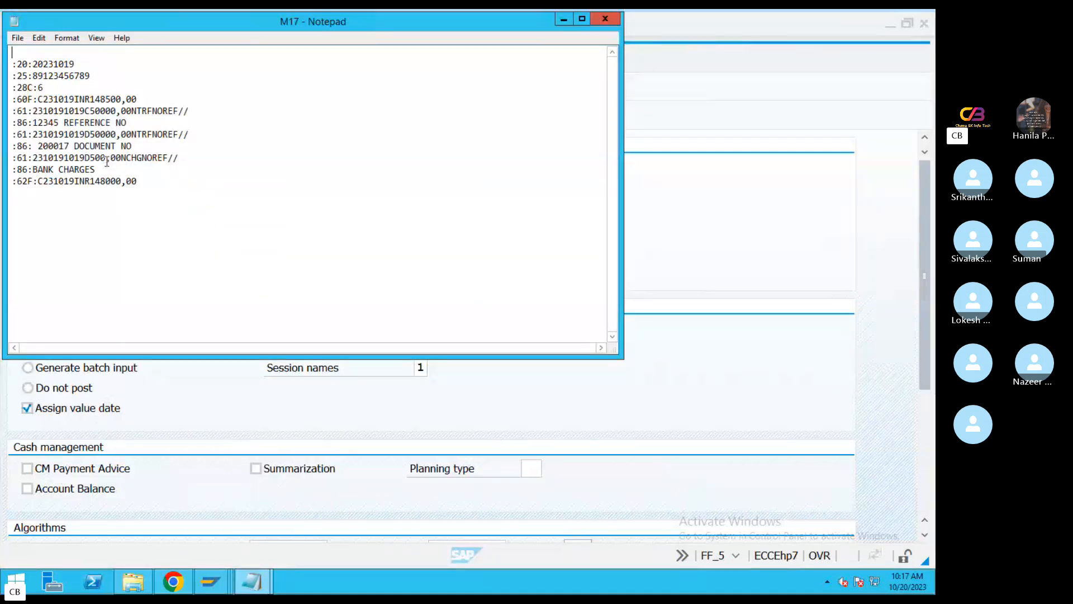
left_click_drag(106, 158, 89, 161)
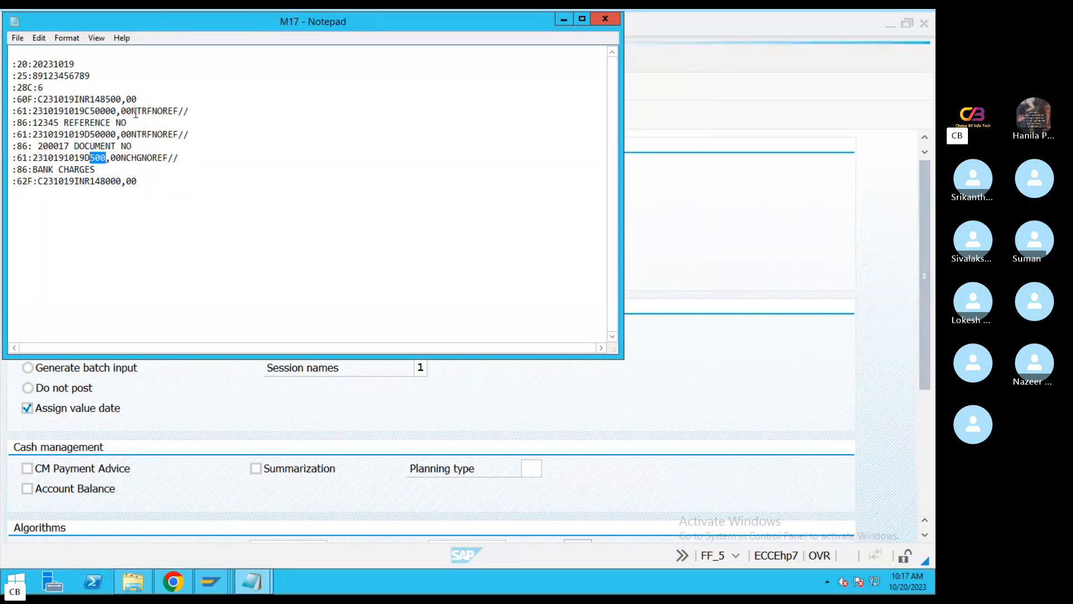
left_click_drag(121, 99, 96, 100)
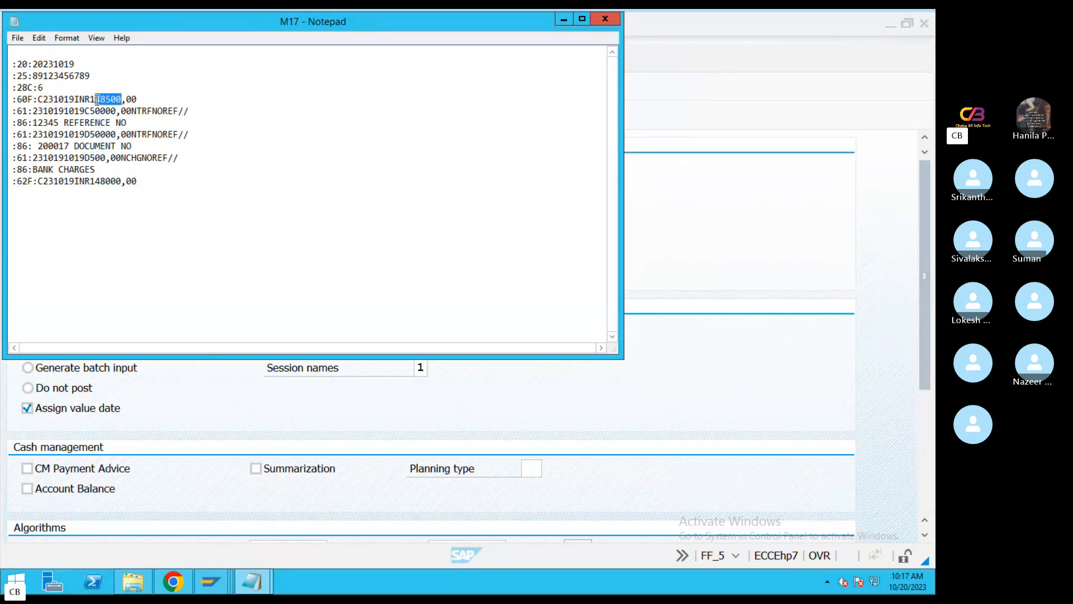
left_click_drag(122, 181, 90, 181)
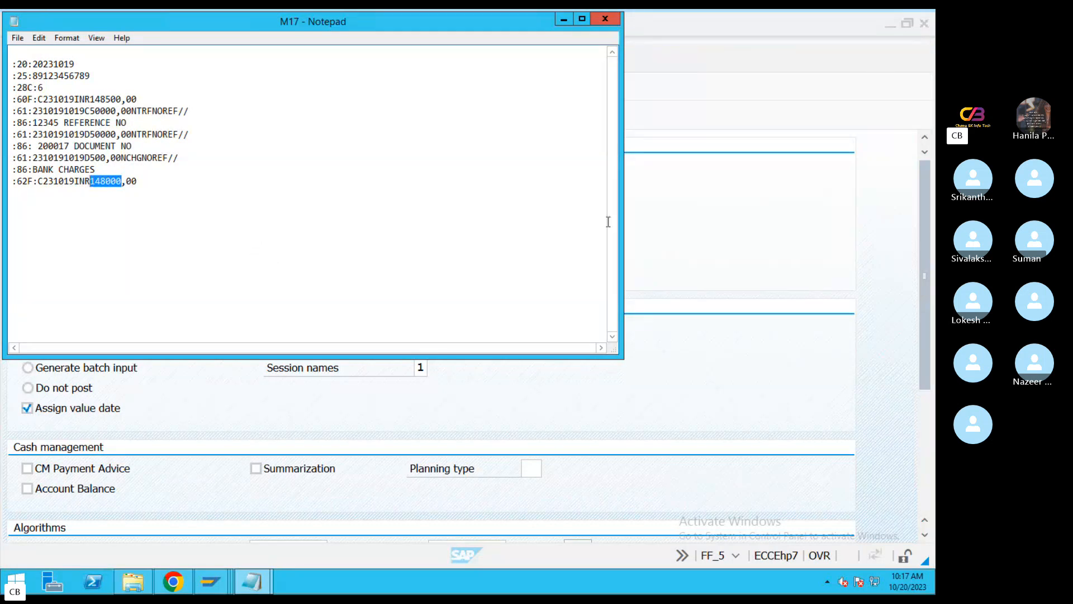
left_click(605, 19)
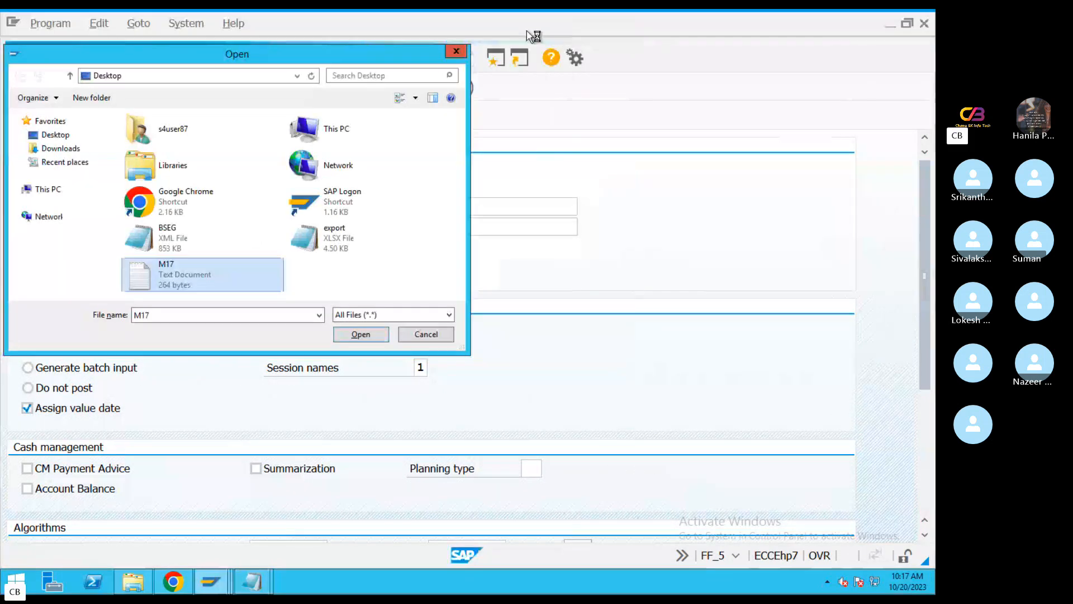
Choose M17 as the statement file and try to post it immediately, allowing file access and acknowledging the message
double_click(202, 276)
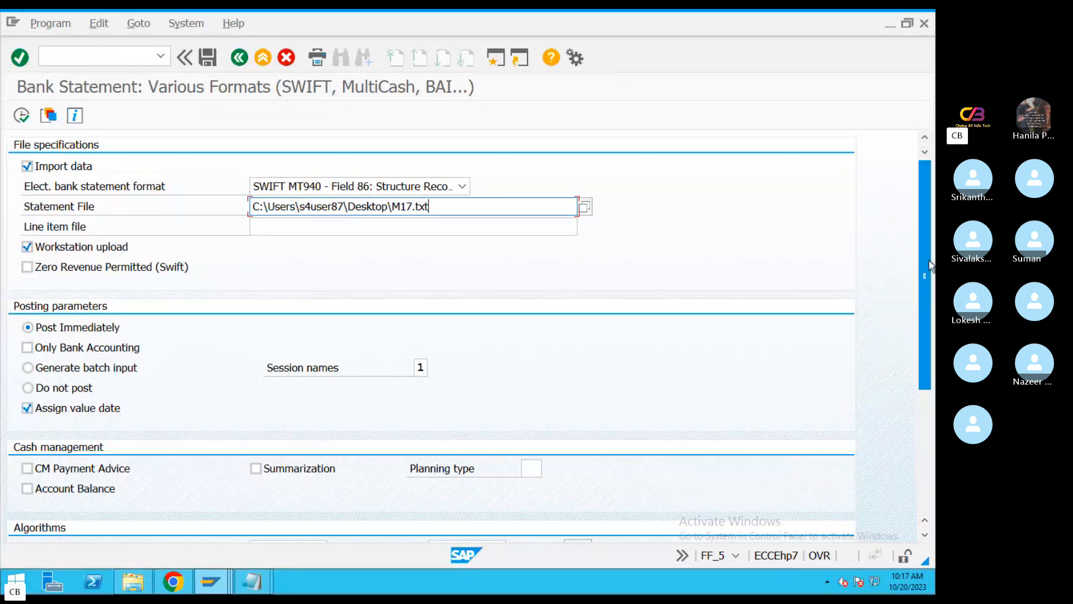
left_click_drag(920, 348, 917, 446)
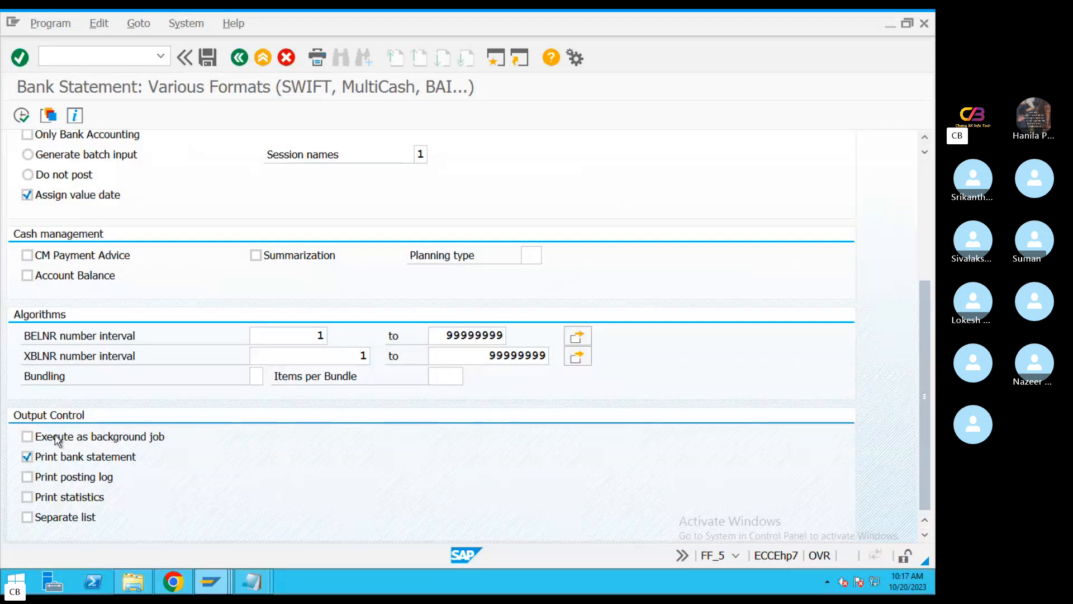
left_click(927, 270)
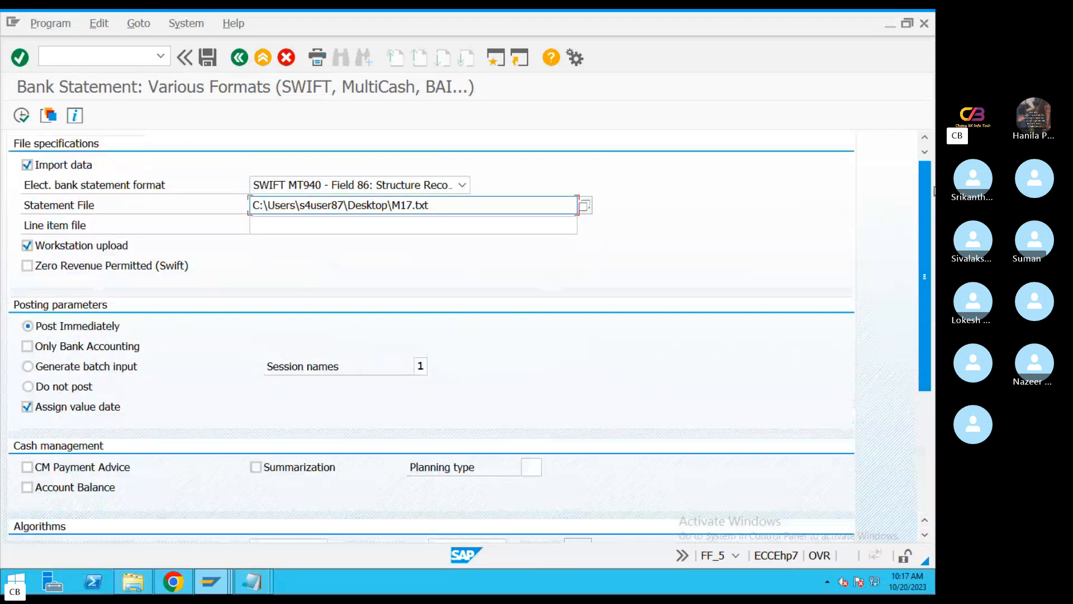
left_click(22, 115)
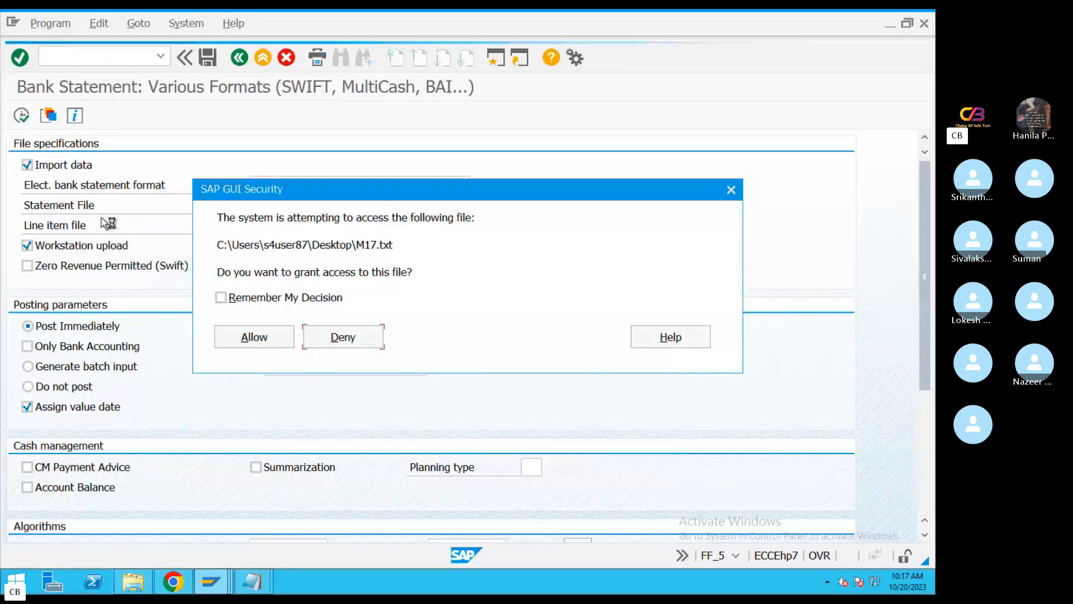
left_click(252, 337)
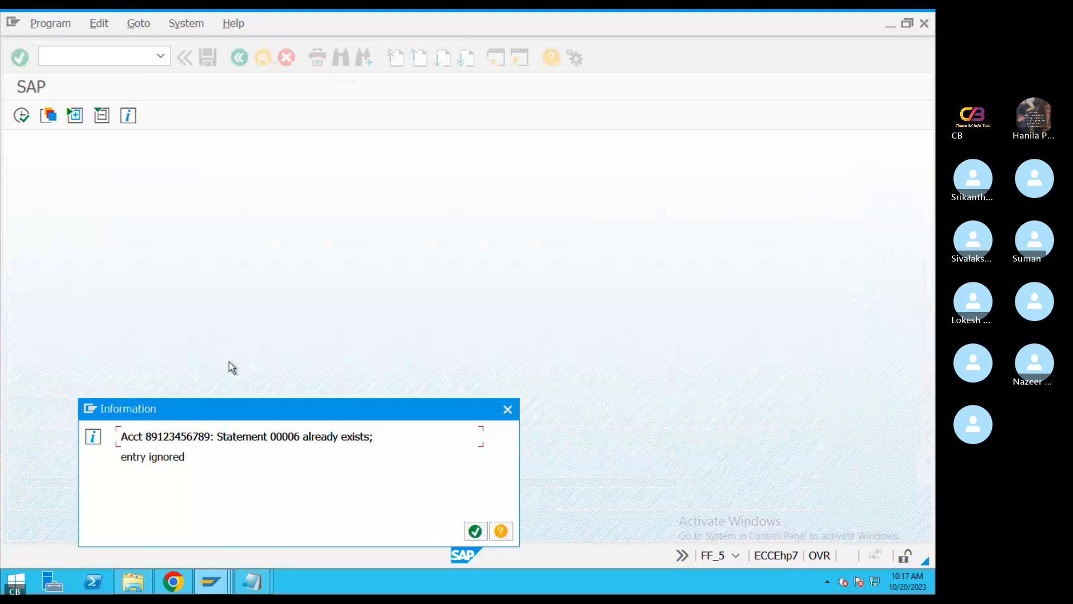
left_click_drag(259, 414, 275, 244)
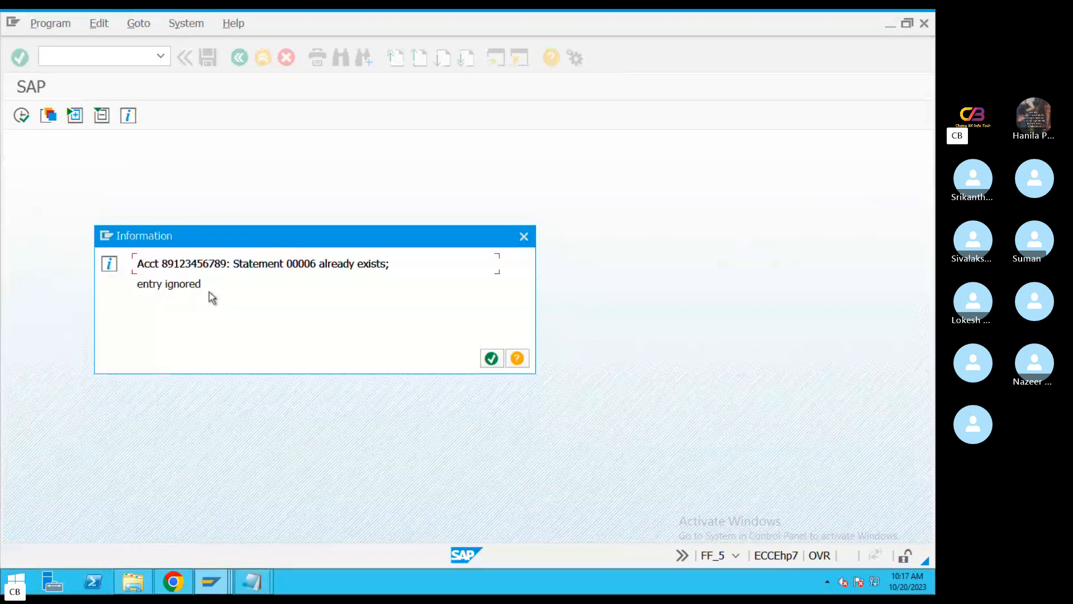
left_click_drag(207, 286, 134, 258)
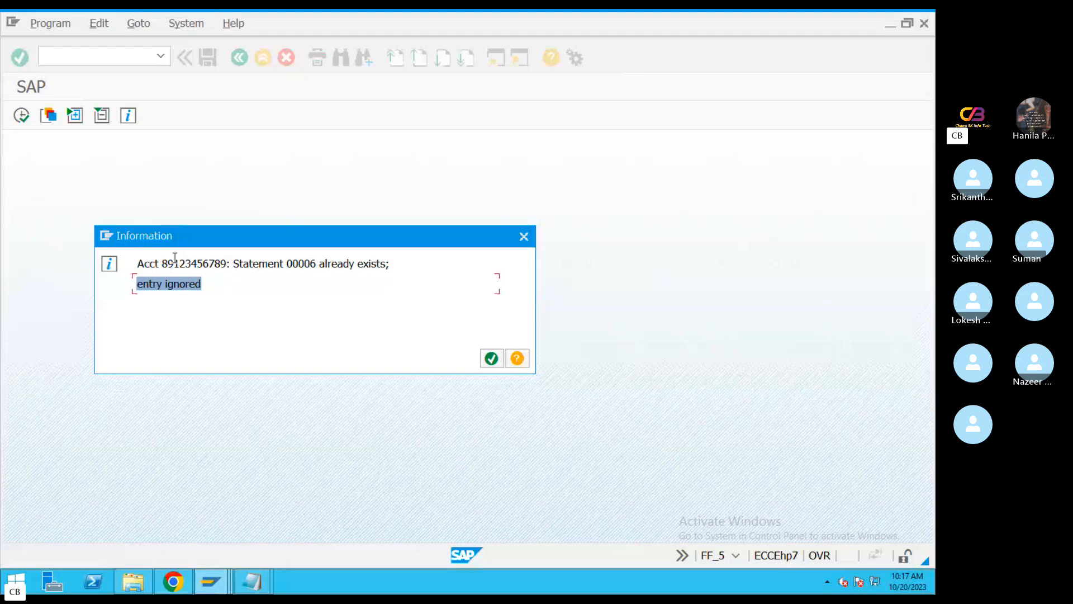
left_click(493, 357)
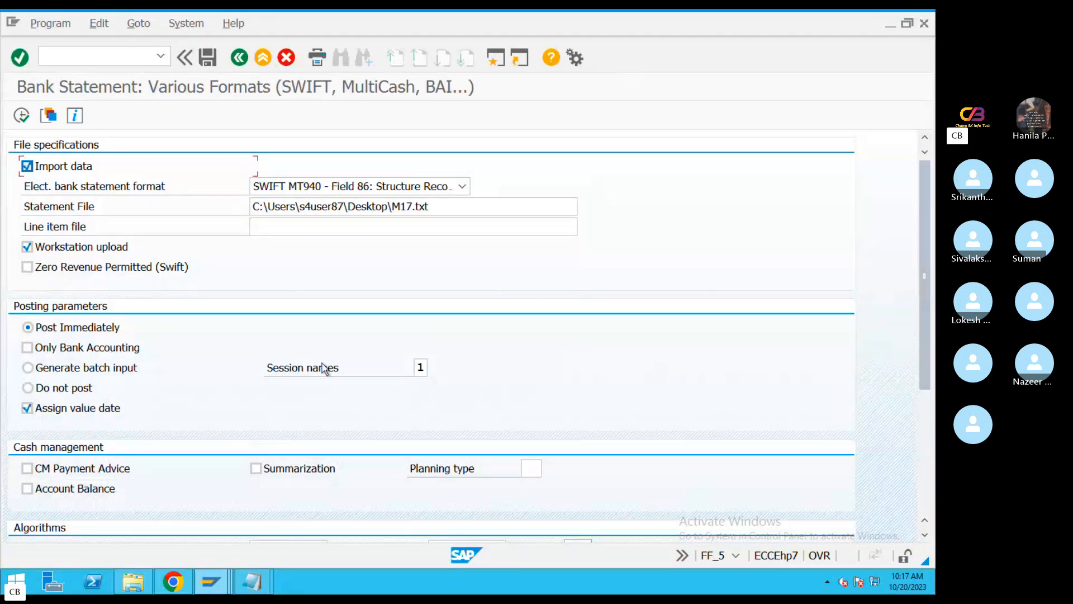
Open M17 from the statement file selection, set the statement number in the :28C: line to 7, and close the file
left_click(544, 209)
left_click(582, 208)
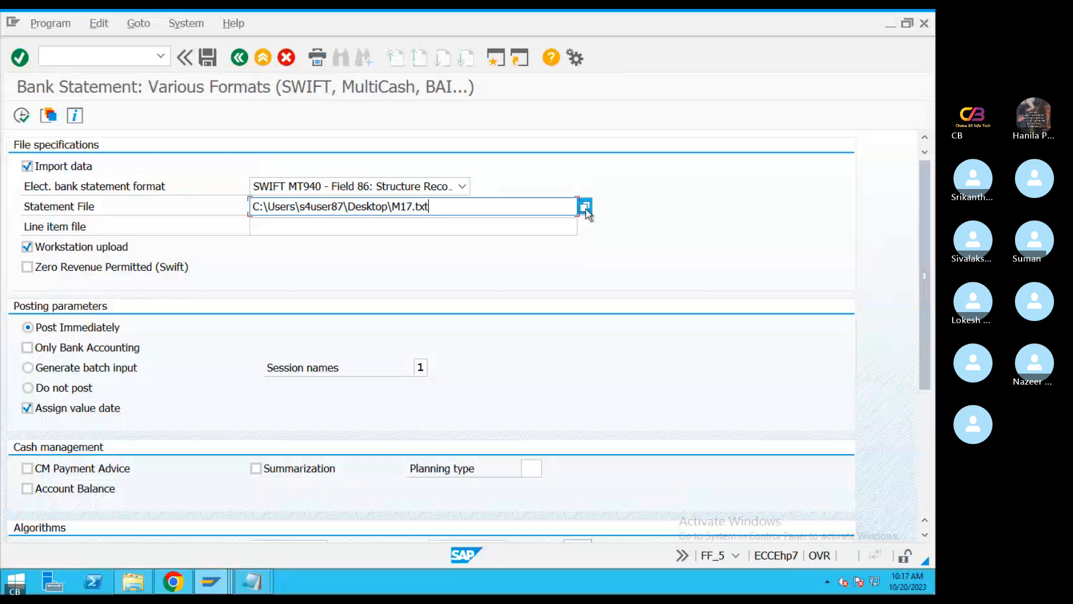
right_click(226, 271)
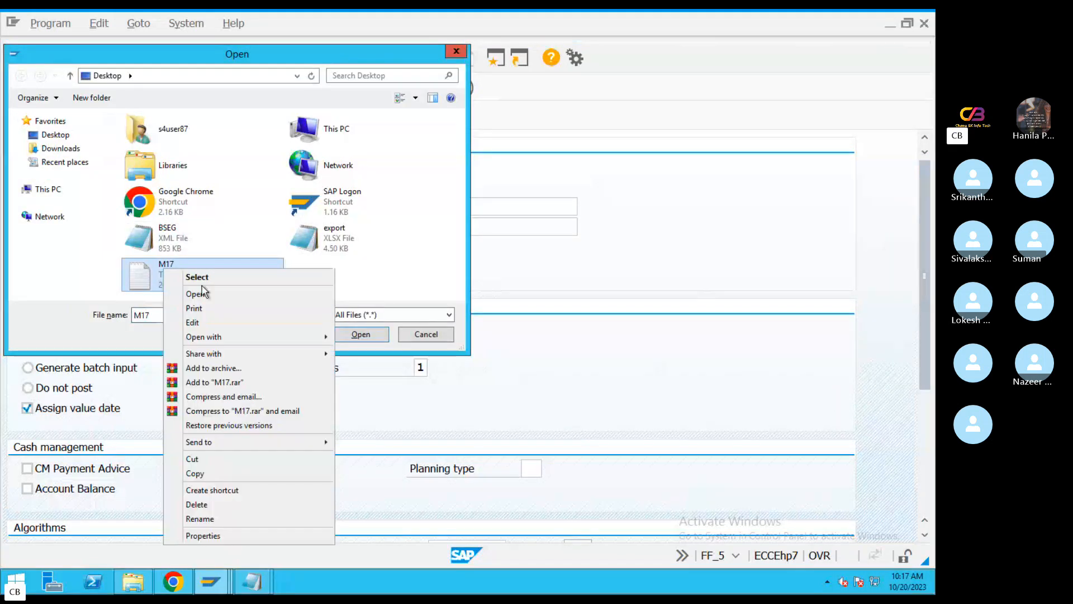
left_click(270, 293)
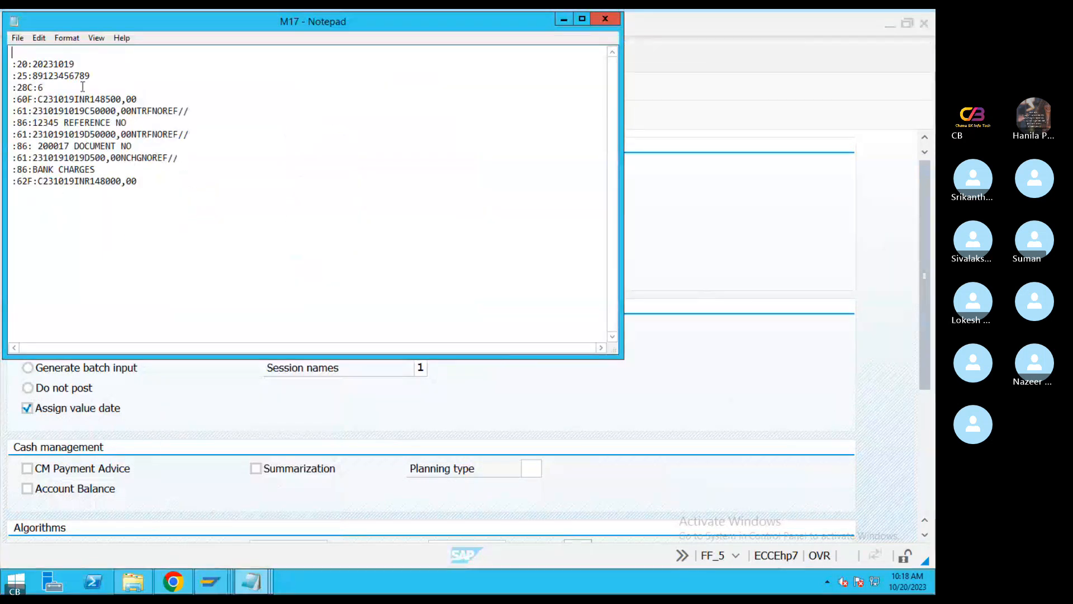
left_click(54, 87)
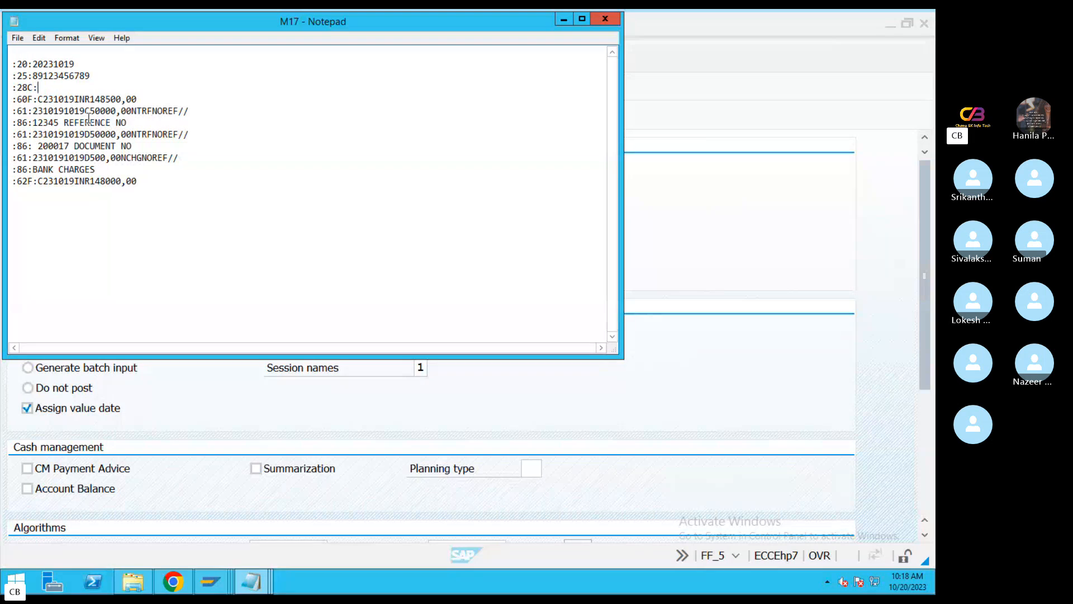
type("7")
left_click(224, 164)
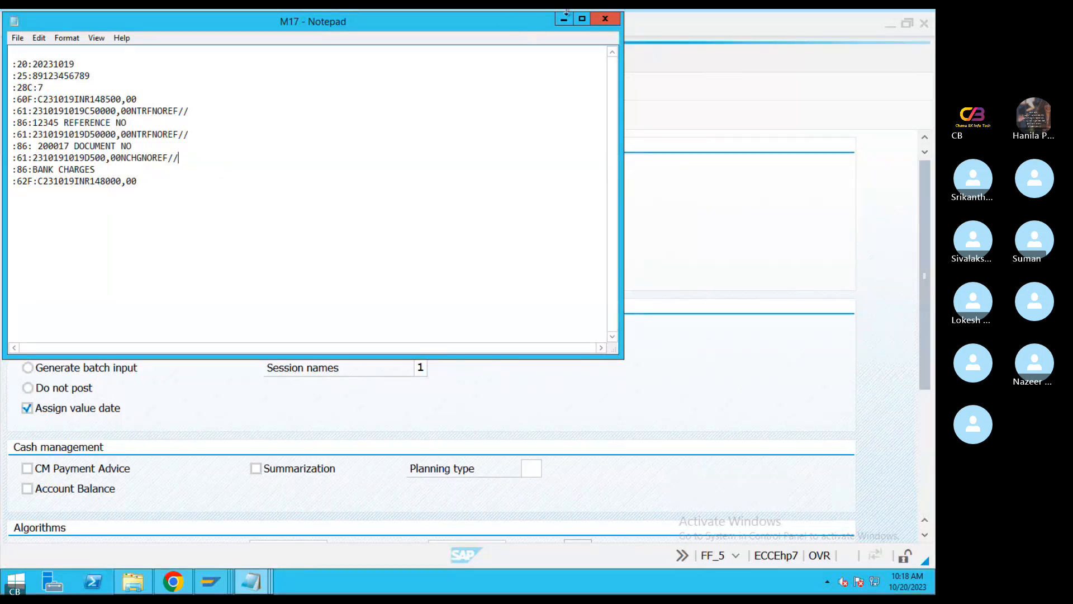
left_click(608, 21)
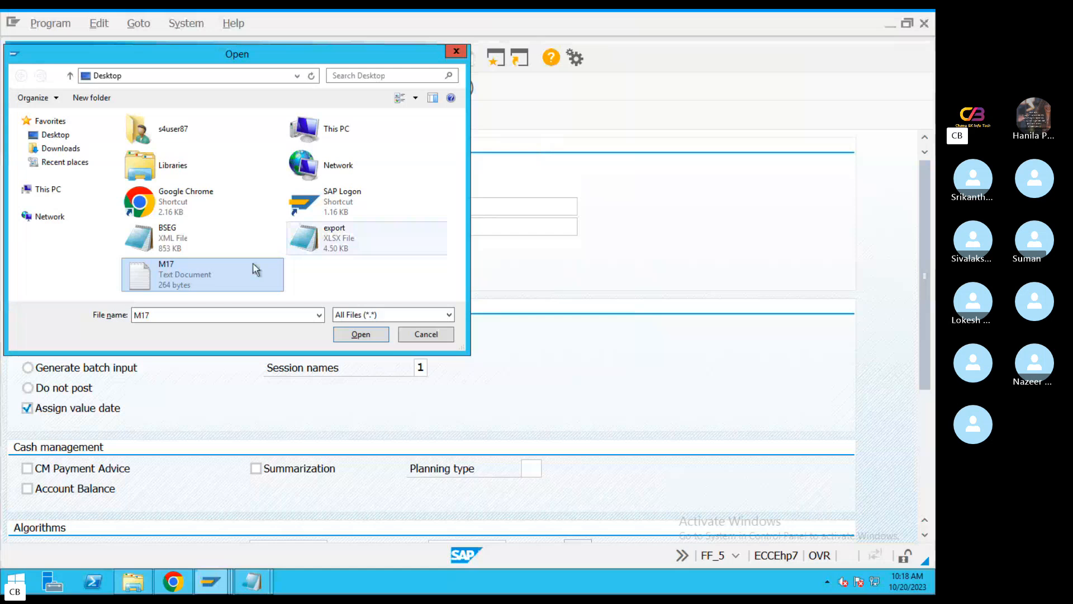
Try to import the renumbered M17 statement with file access allowed, and examine the balance message
double_click(196, 270)
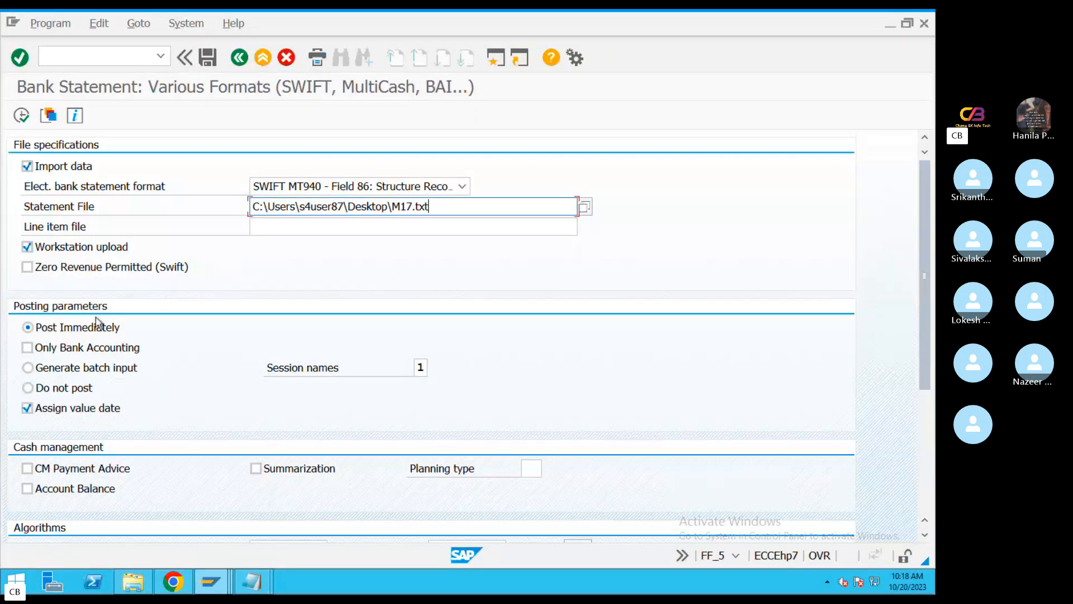
left_click_drag(922, 293, 708, 67)
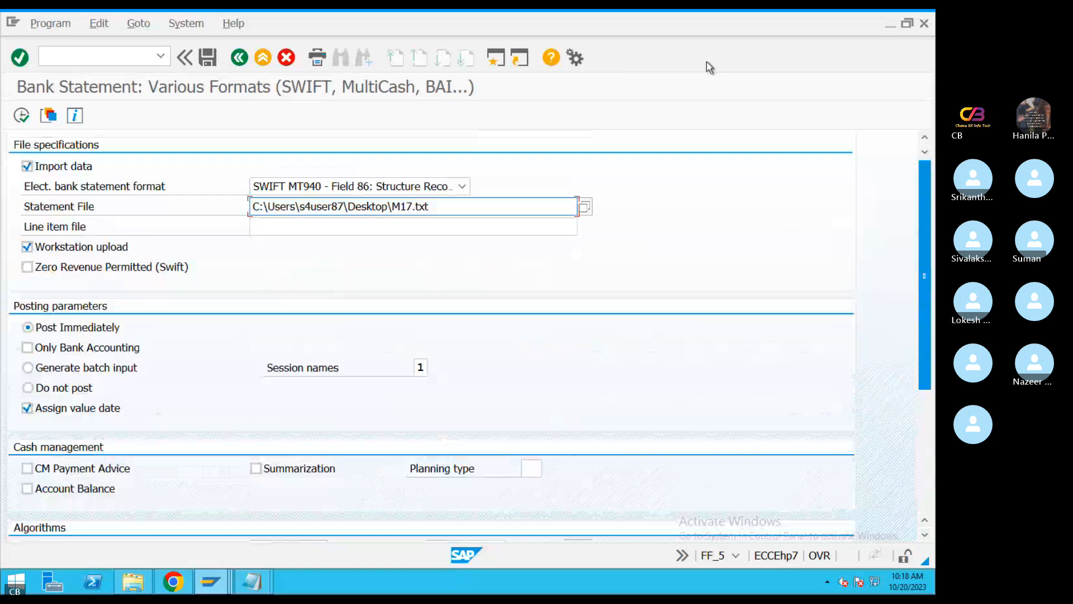
left_click(22, 117)
left_click(229, 336)
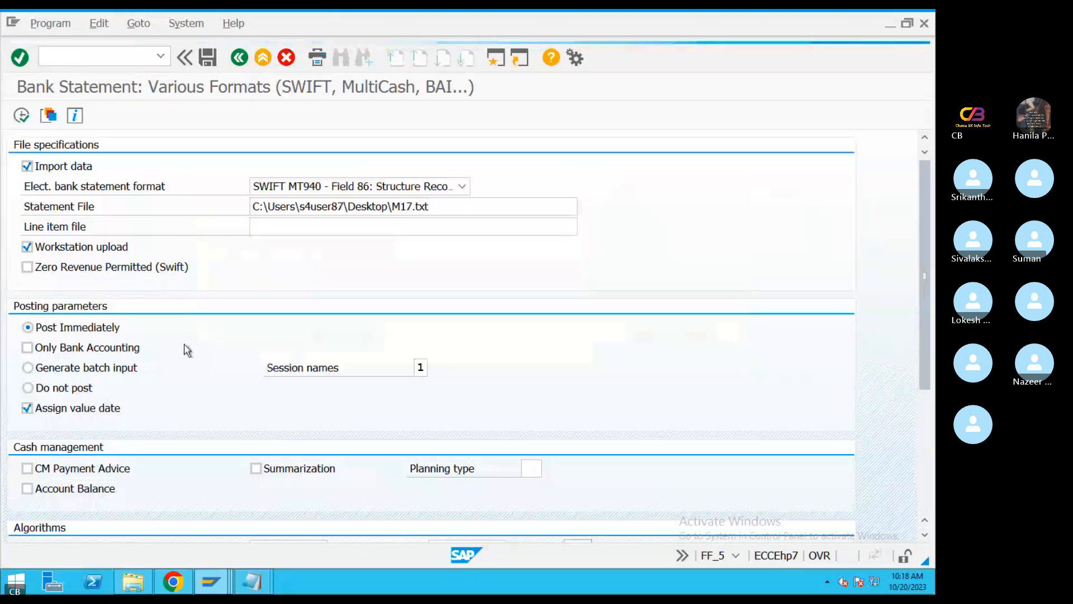
left_click_drag(223, 409, 263, 209)
left_click_drag(319, 277, 159, 277)
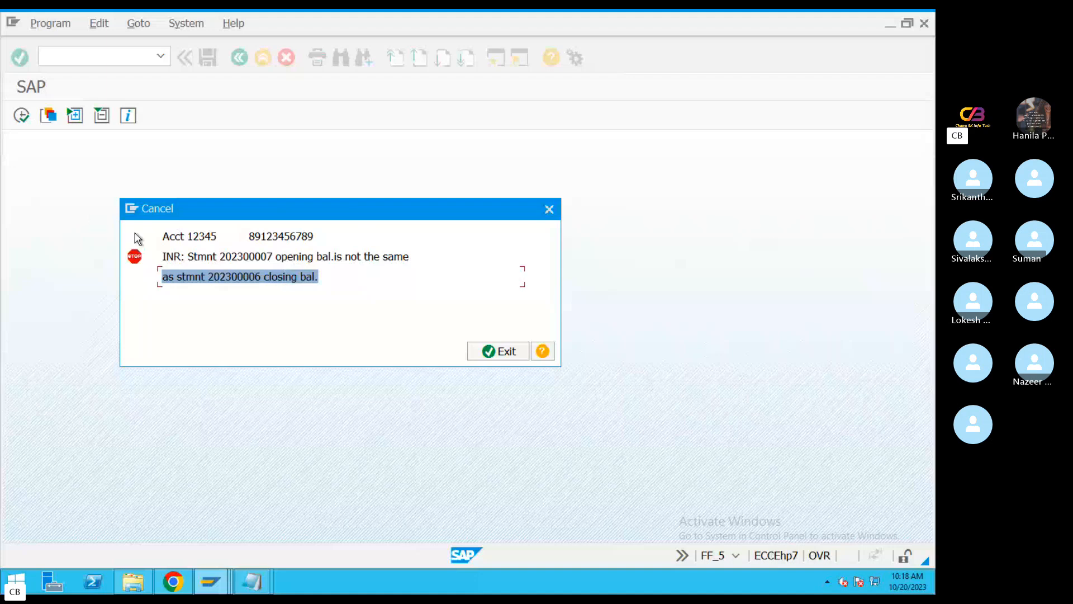
Dismiss the balance message and execute program RFEBKA96 through transaction SE38
left_click(550, 210)
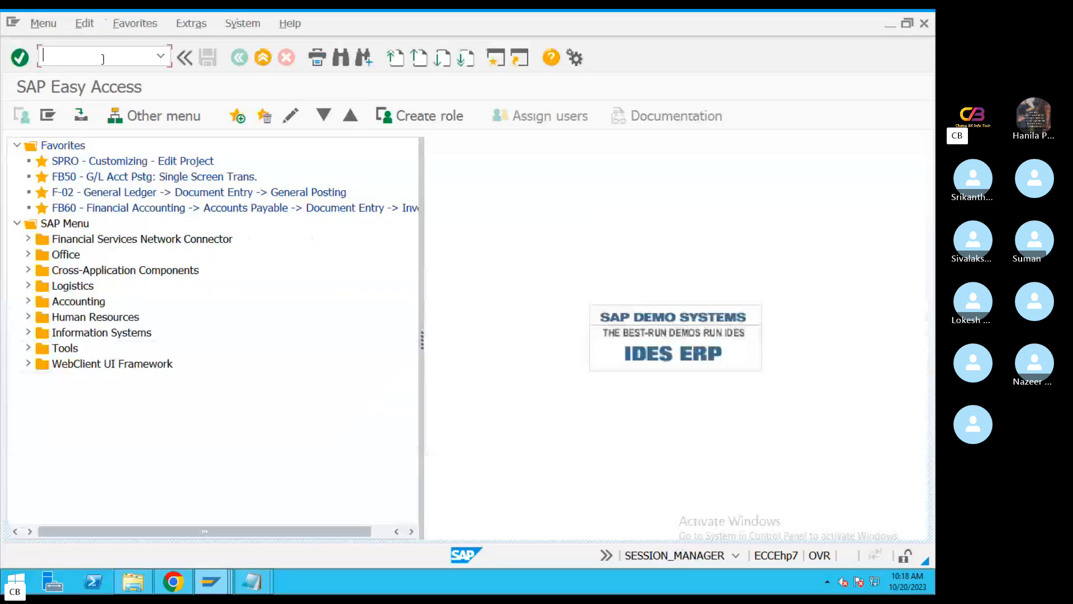
type("se38")
key("Return")
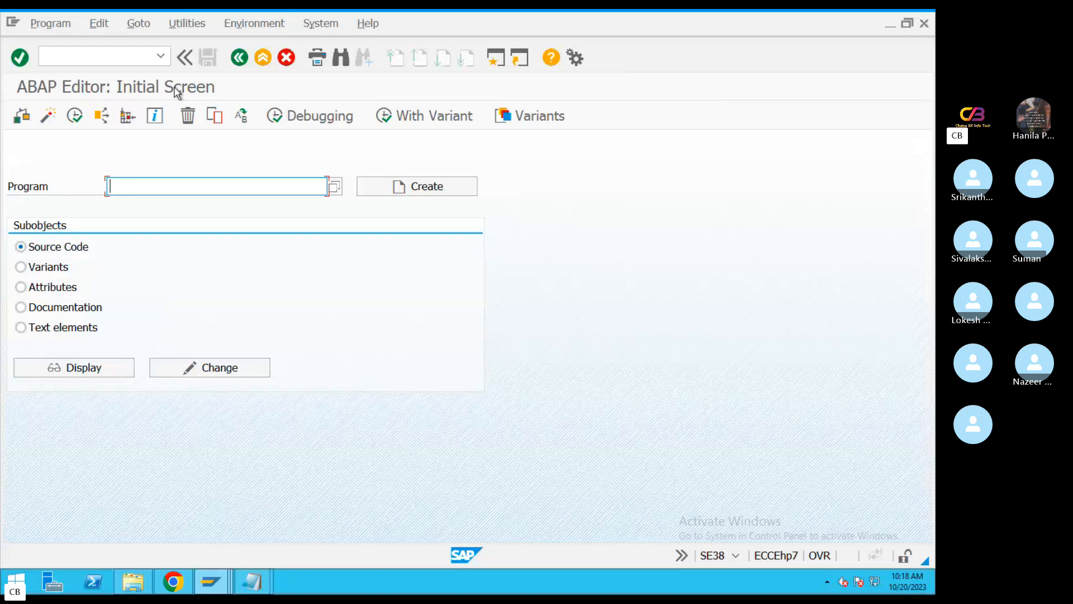
left_click(136, 185)
left_click(147, 203)
left_click_drag(175, 186, 33, 189)
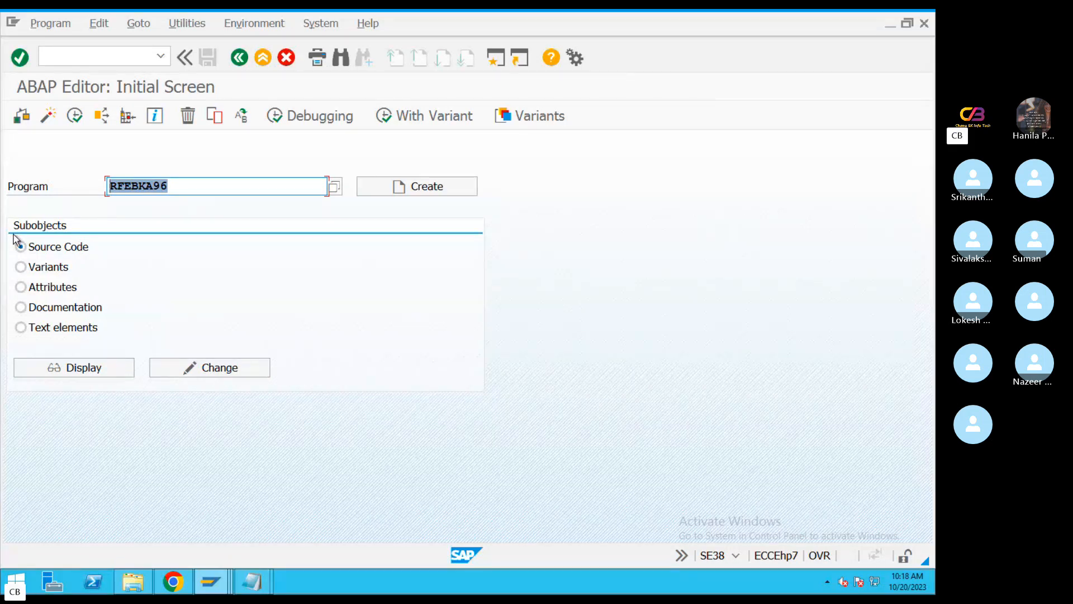
left_click(74, 115)
Delete stored bank statements 202300005 and 202300006 for application 0001, and return to SAP Easy Access
left_click(291, 146)
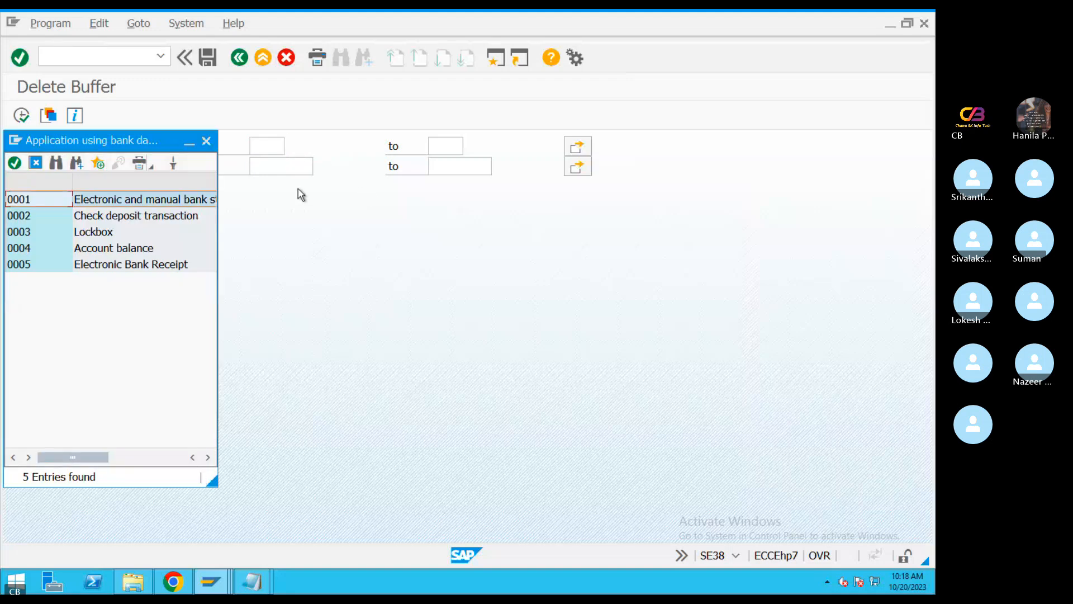
left_click(104, 202)
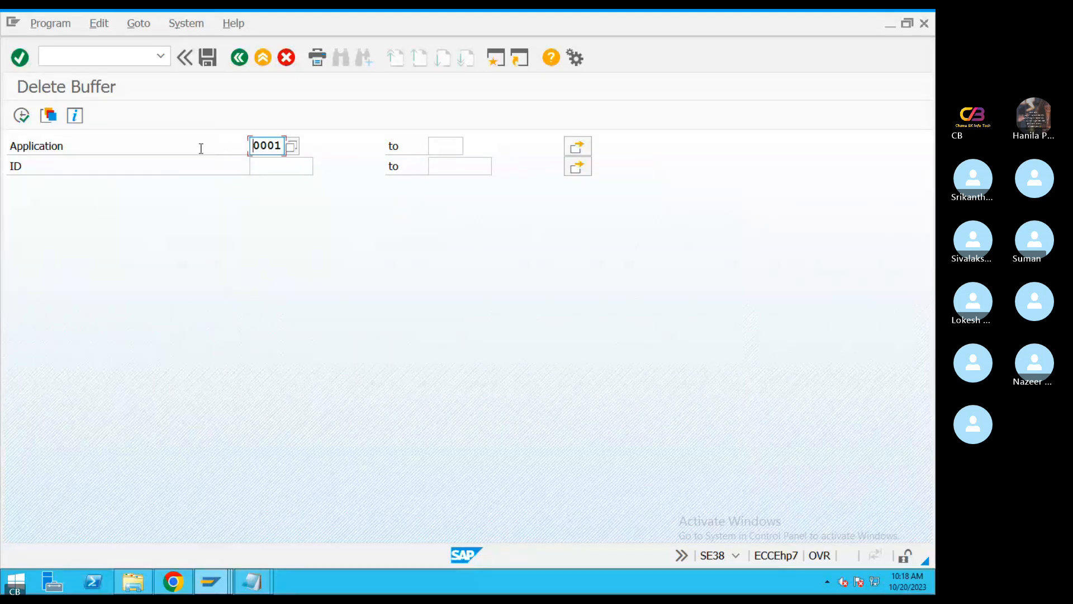
left_click(21, 118)
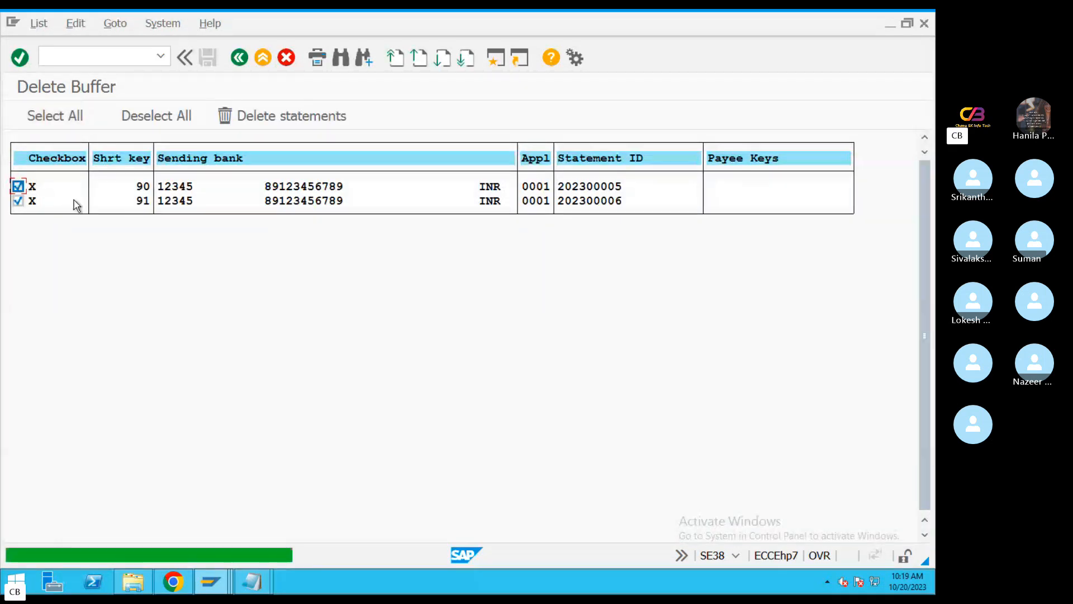
left_click(299, 120)
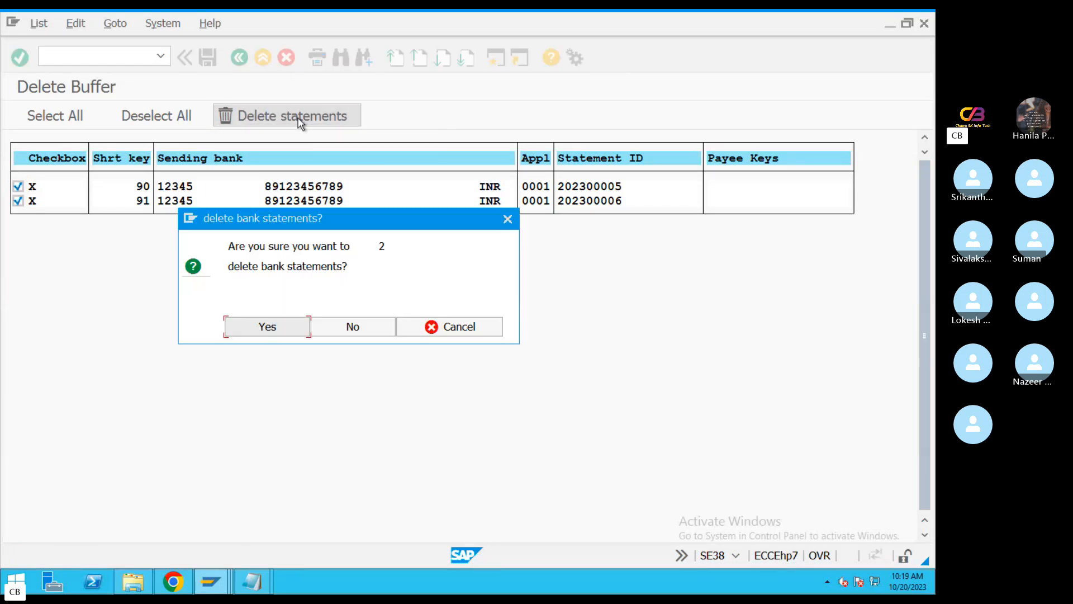
left_click(268, 327)
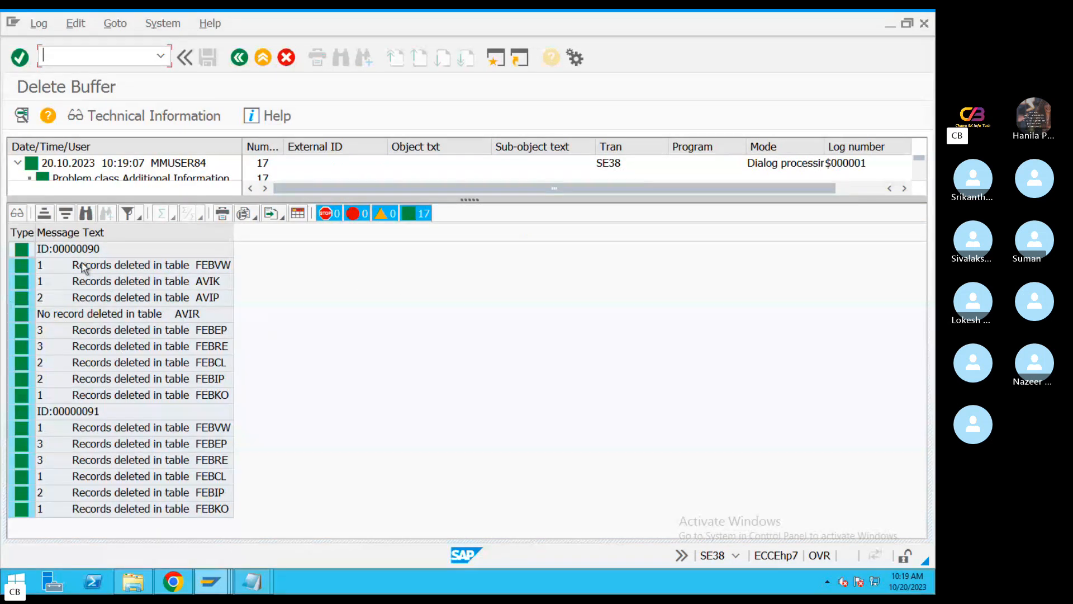
left_click(75, 236)
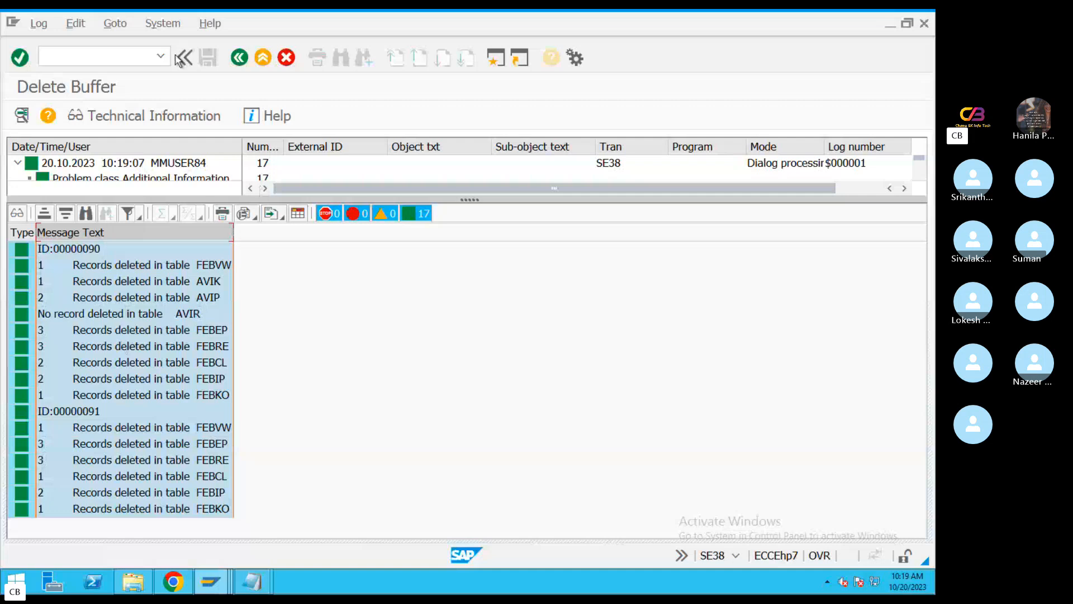
left_click(240, 57)
left_click(240, 58)
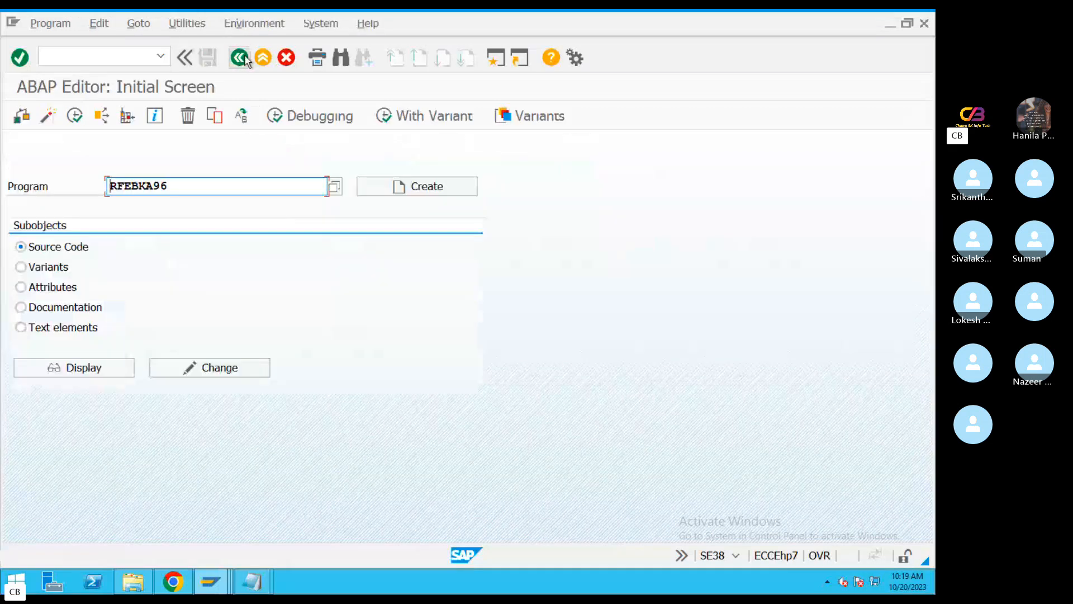
left_click(245, 57)
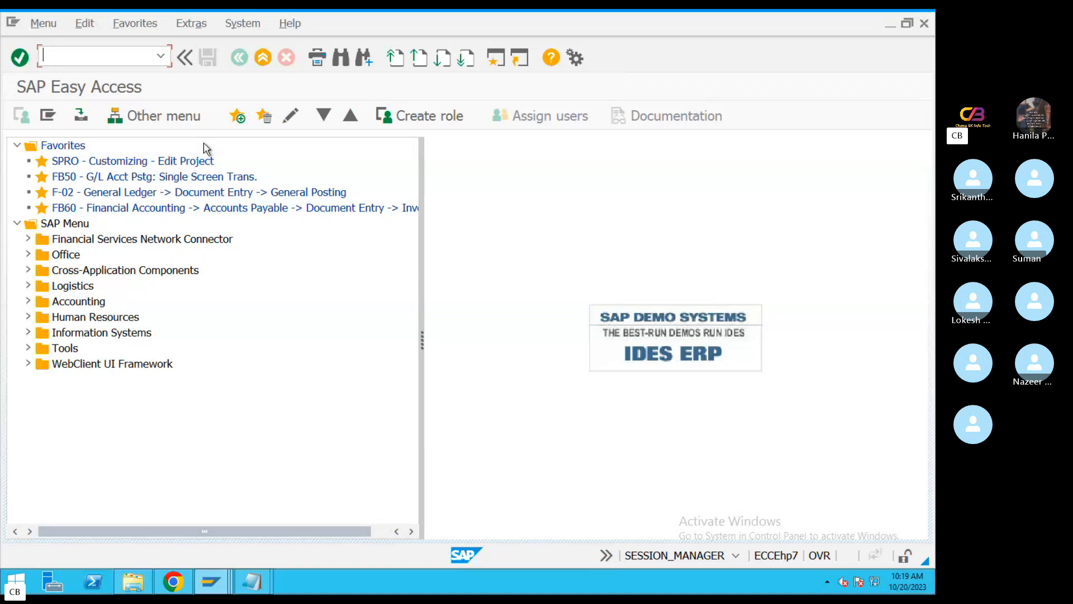
In transaction FF_5, enable data import with SWIFT MT940 format, Field 86 structure recognized automatically, and choose M17.txt as the statement file
type("f")
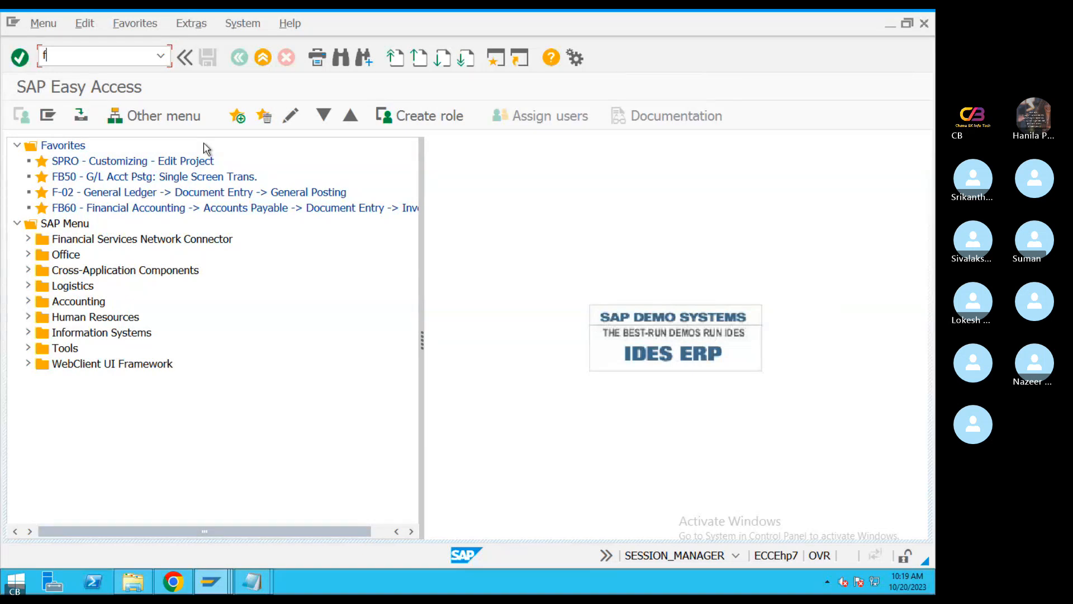
type("f_5")
key("Return")
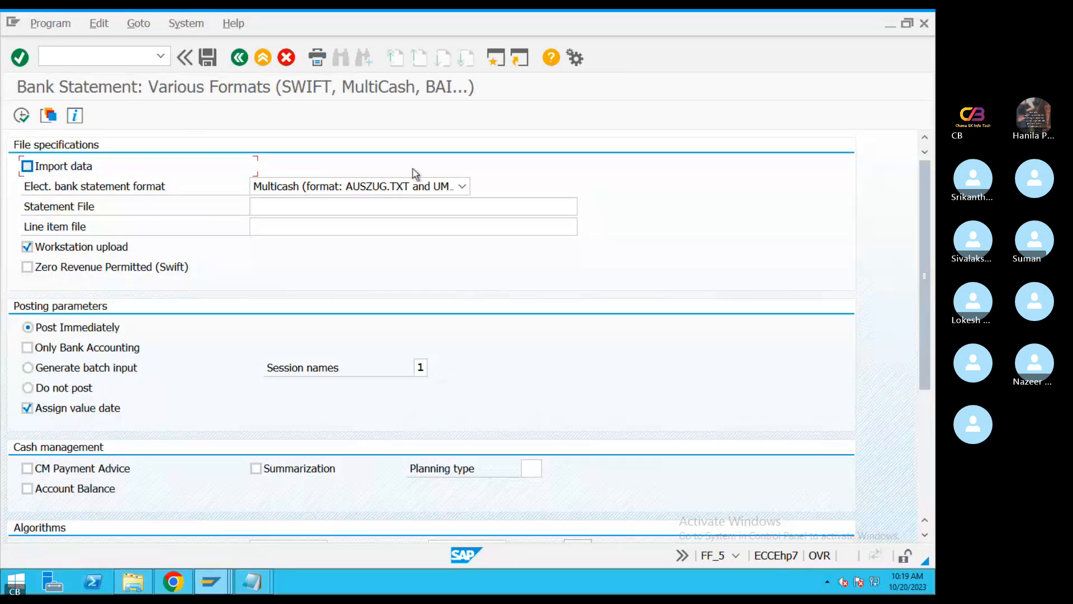
left_click(460, 186)
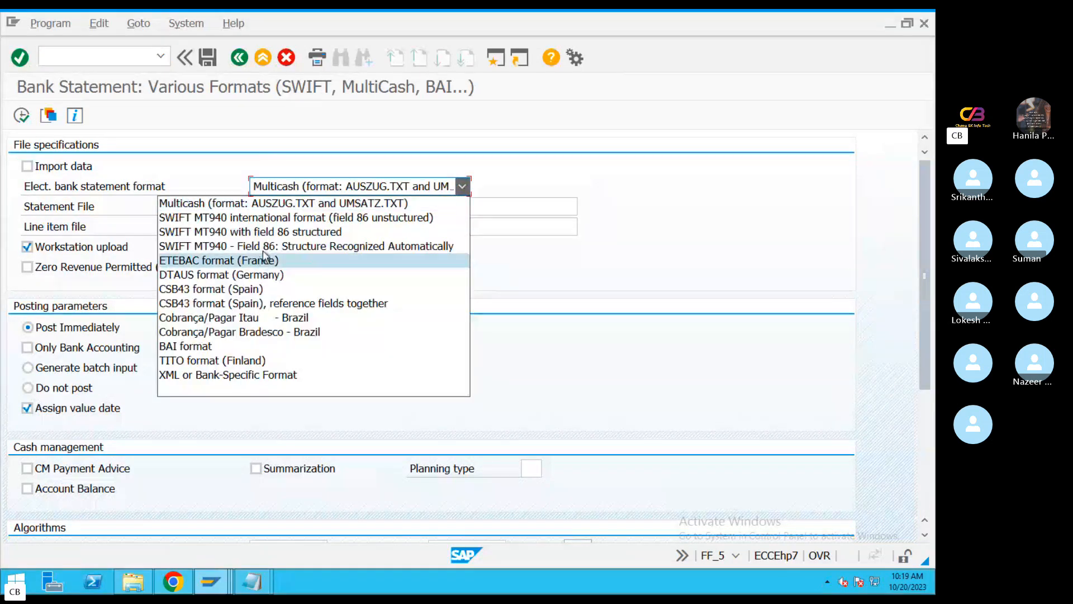
left_click(333, 247)
left_click(27, 166)
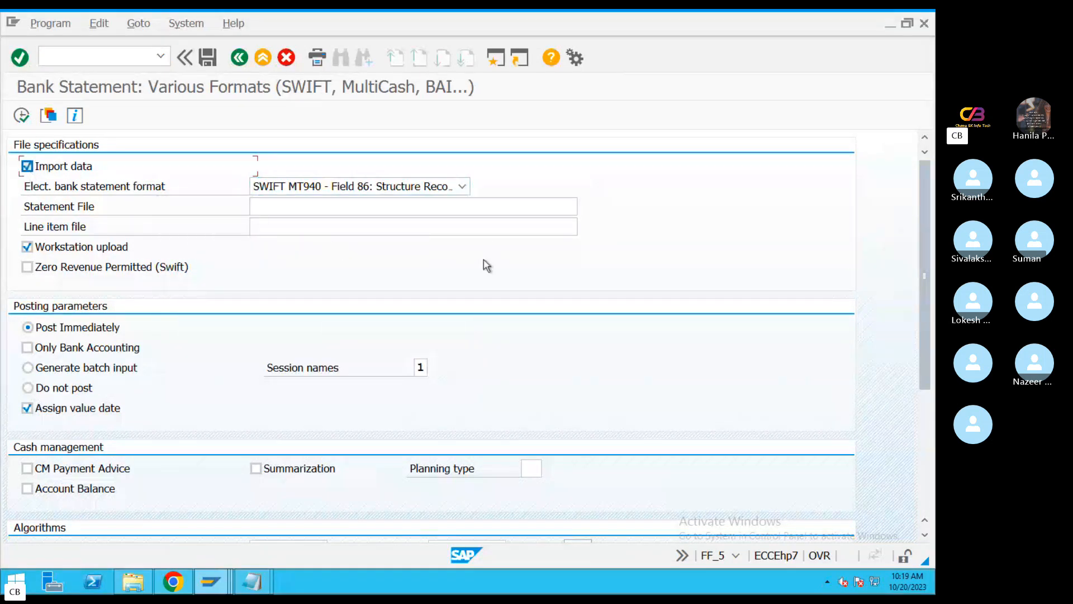
left_click(570, 205)
left_click(587, 211)
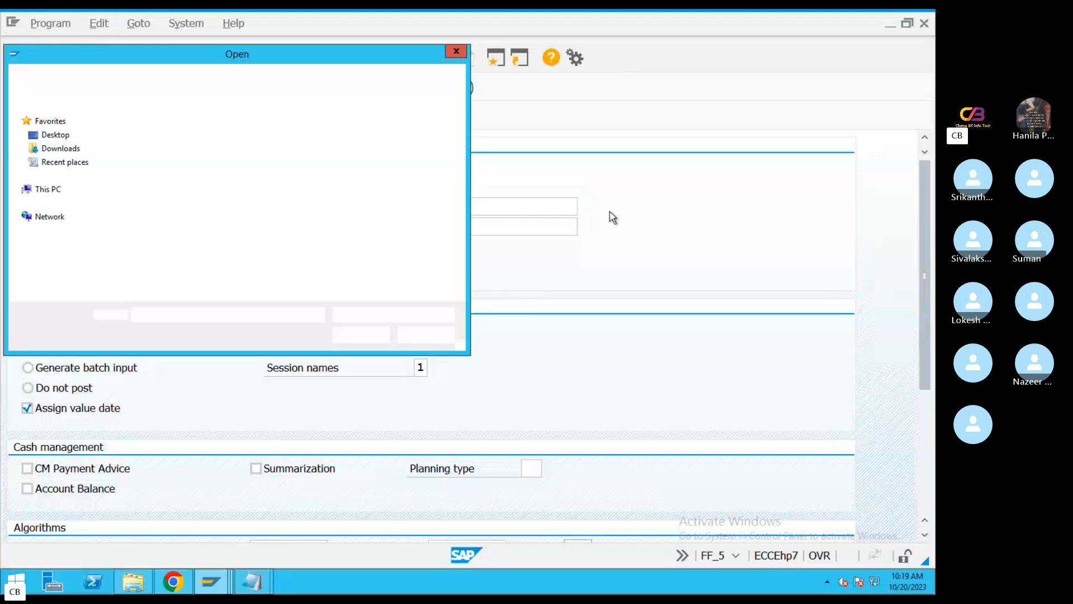
double_click(191, 270)
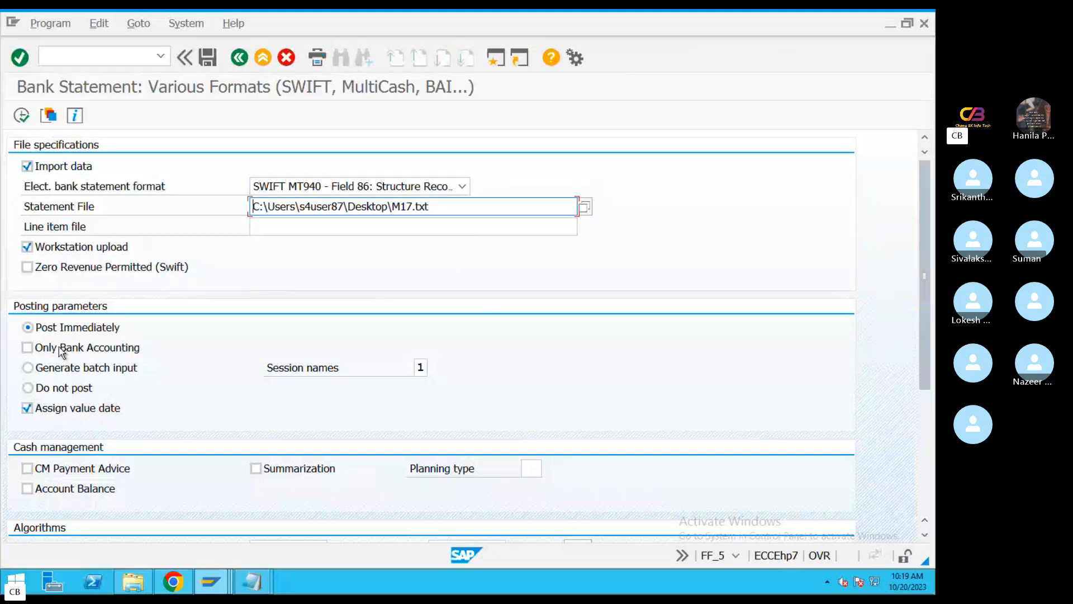
Set the BELNR and XBLNR number intervals to 1 through 99999999 and enable printing of the bank statement
scroll(926, 335, "down", 5)
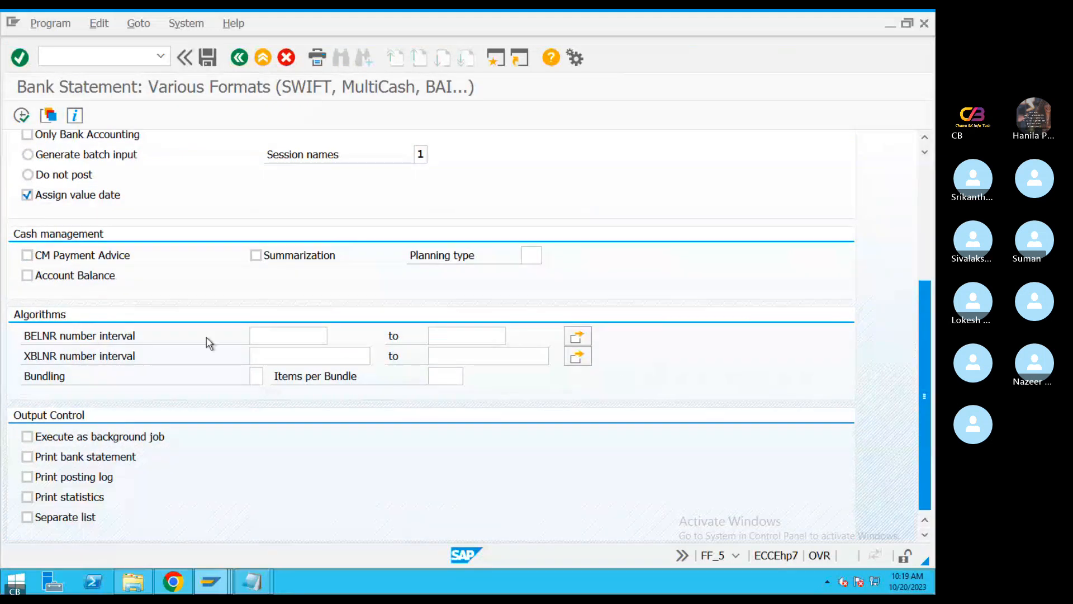
left_click(290, 335)
type("1")
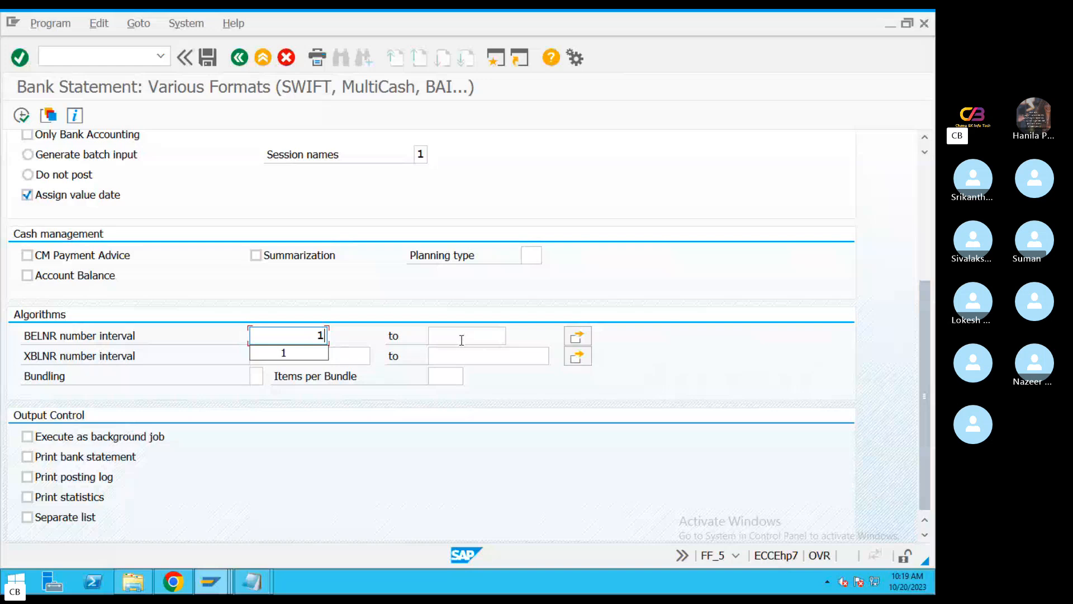
left_click(462, 339)
left_click(475, 350)
left_click(349, 359)
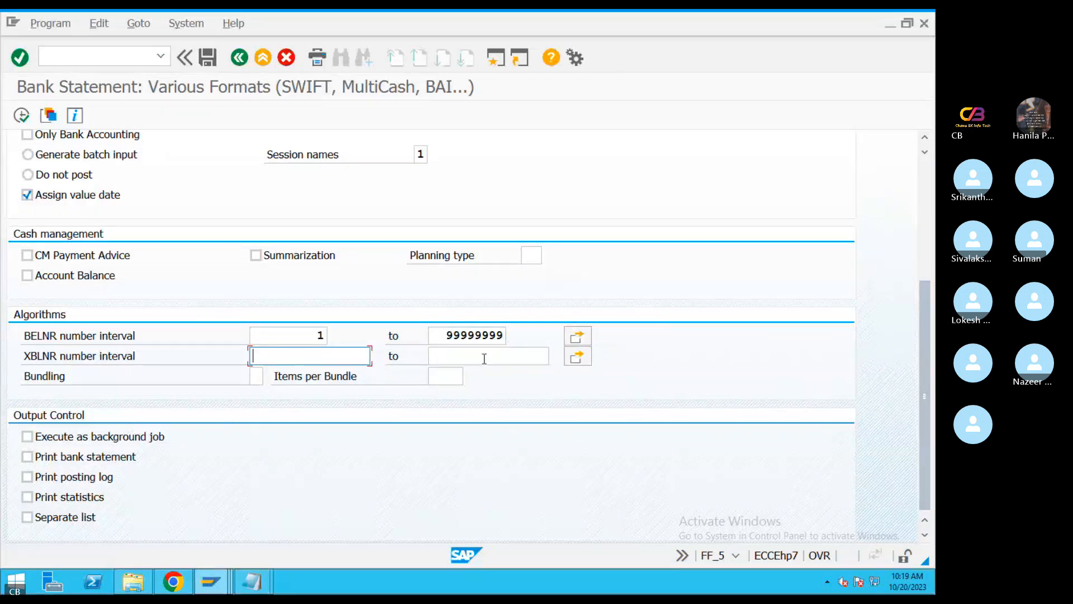
left_click(324, 377)
left_click(486, 358)
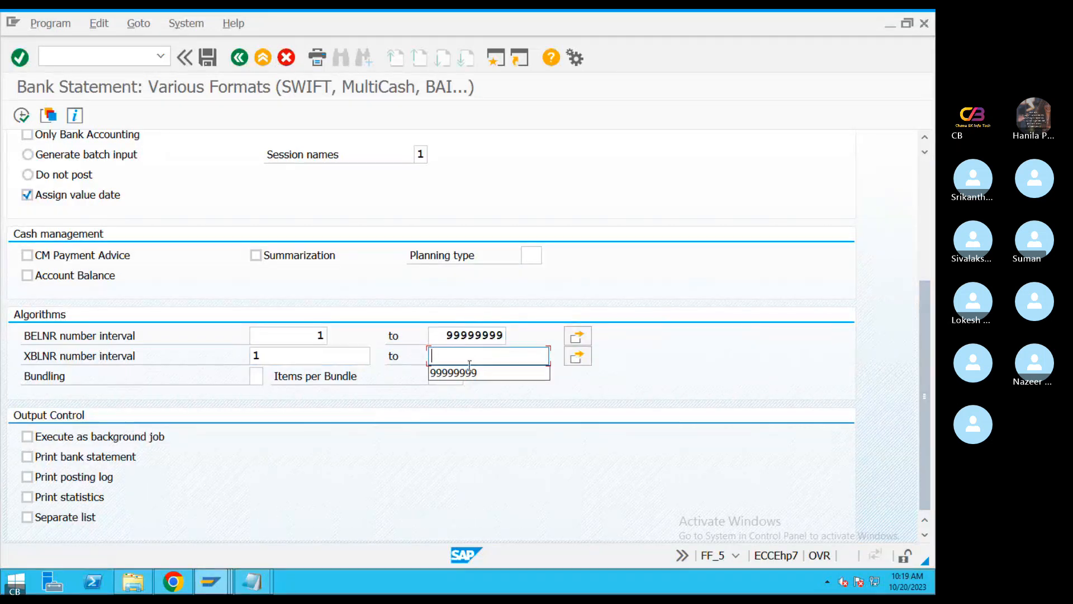
left_click(476, 372)
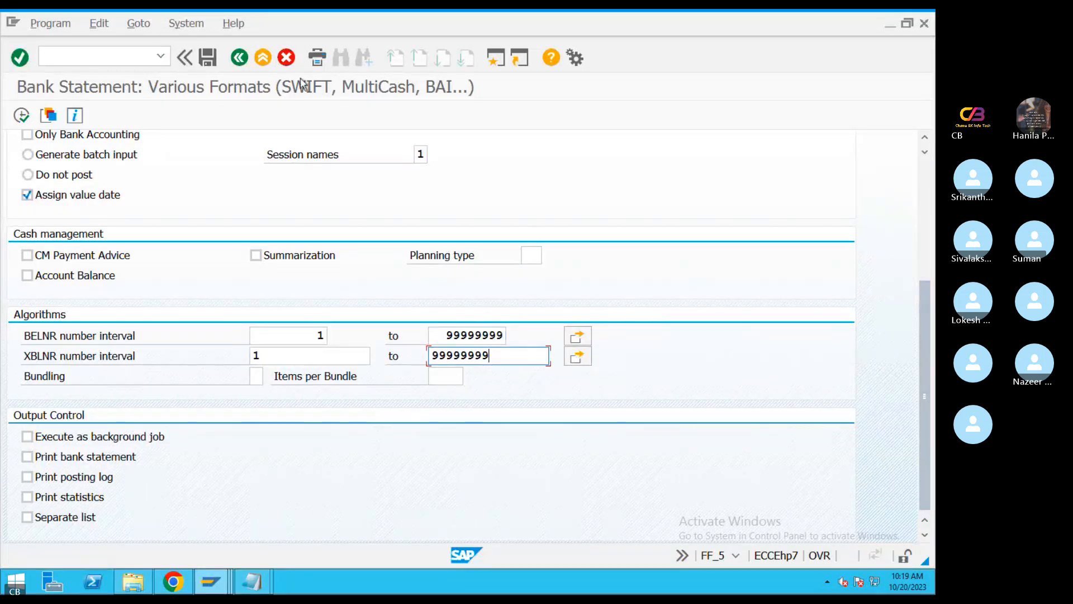
left_click(63, 463)
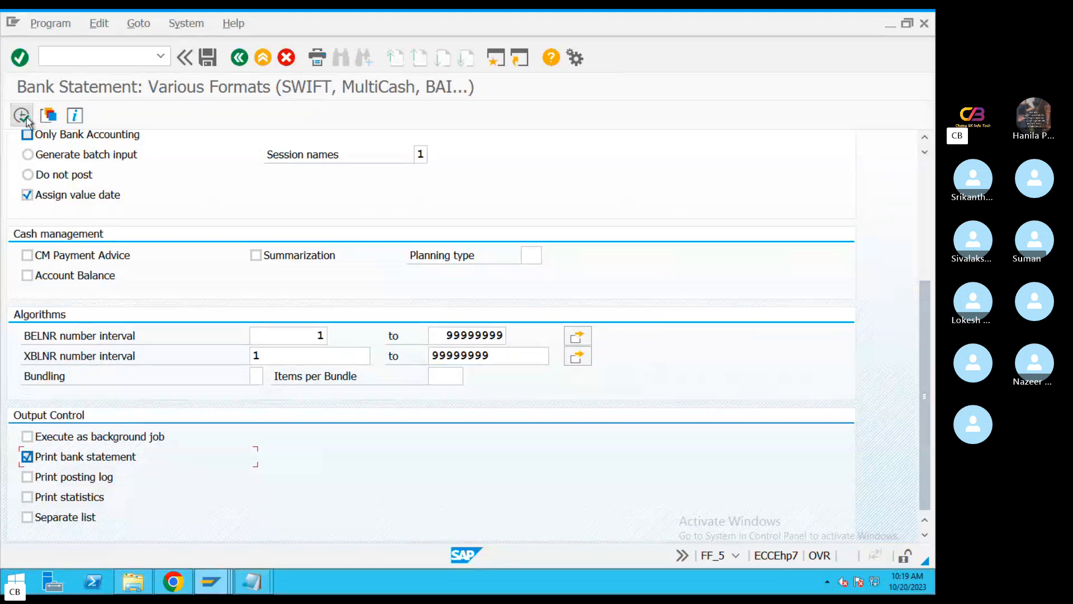
Execute the M17 statement import, allowing file access and acknowledging the information message
left_click(26, 120)
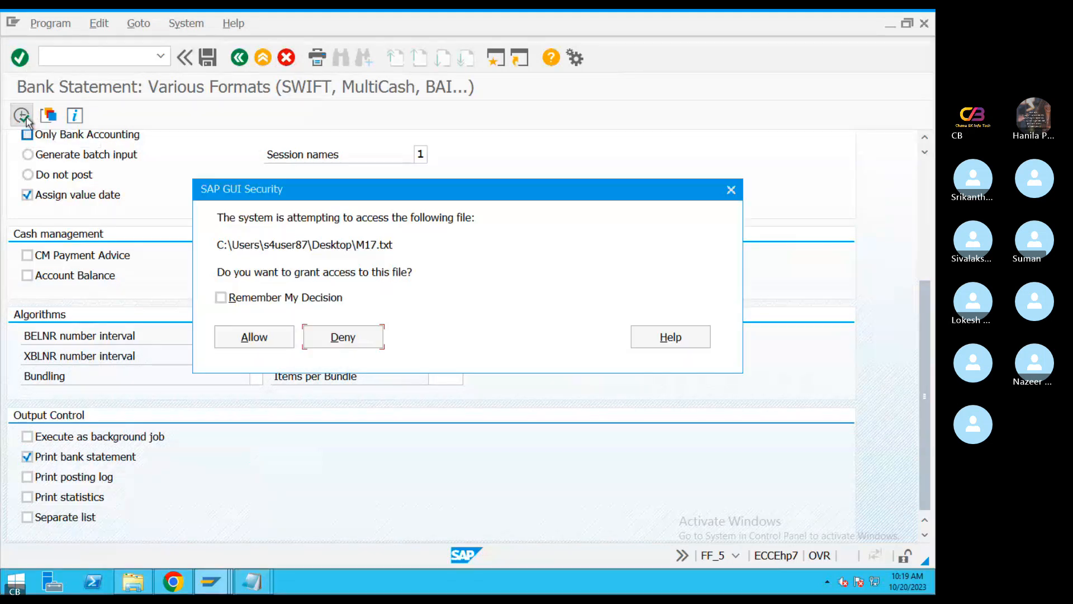
left_click(254, 337)
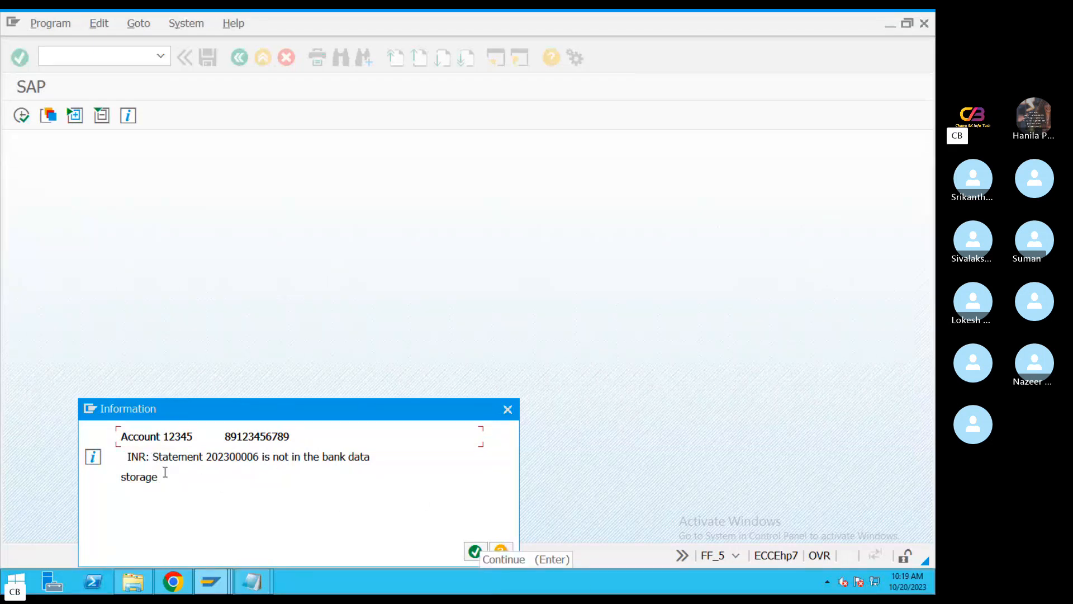
left_click_drag(165, 475, 124, 476)
left_click(474, 552)
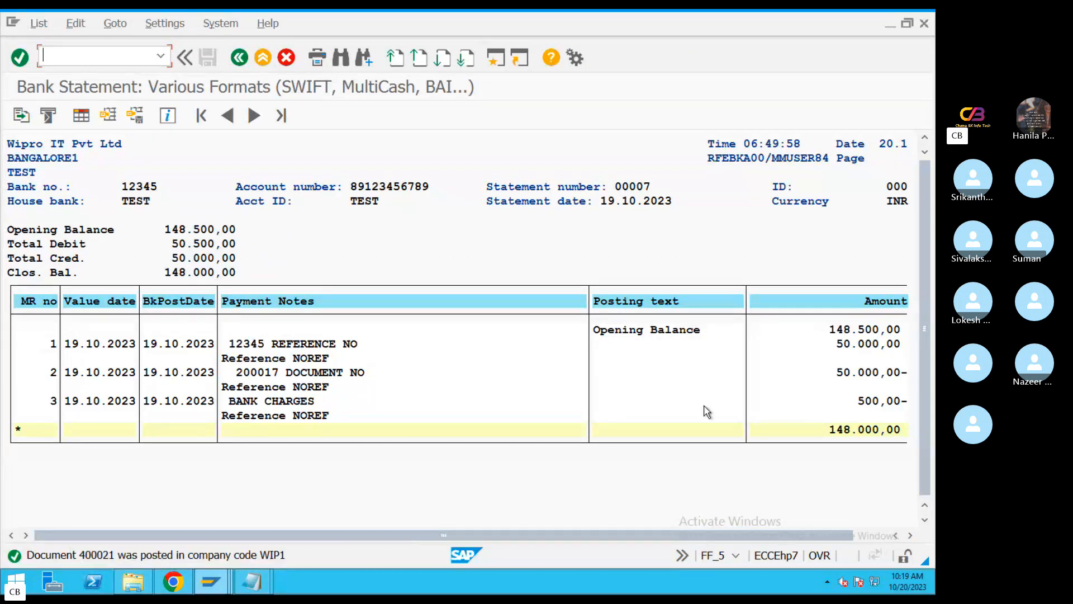
Check the posted statement's closing balance, the transaction codes of its items, and its final total
left_click(183, 273)
left_click(910, 535)
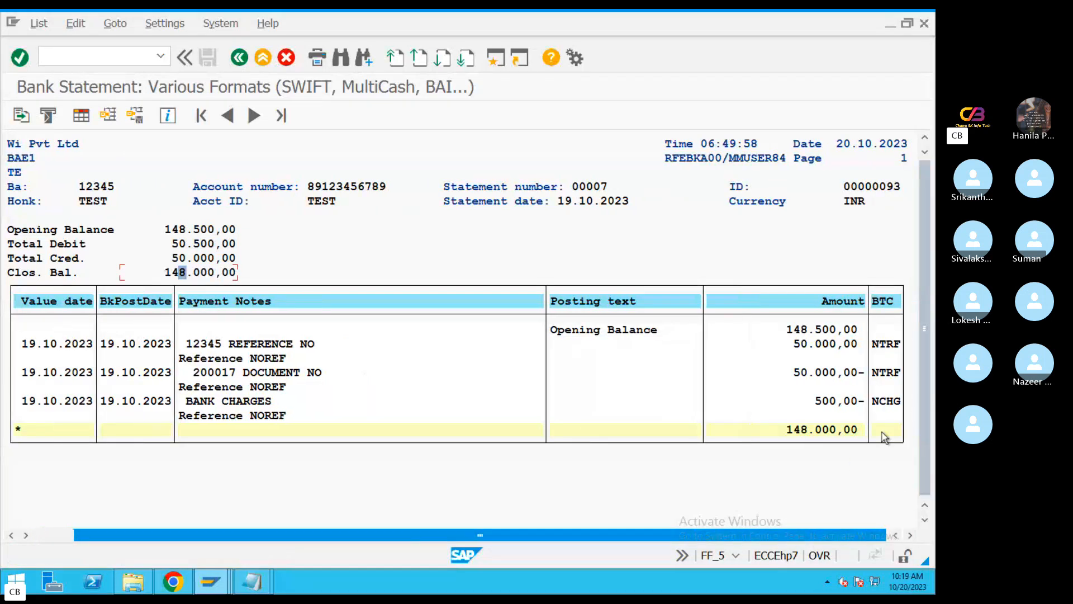
left_click(890, 345)
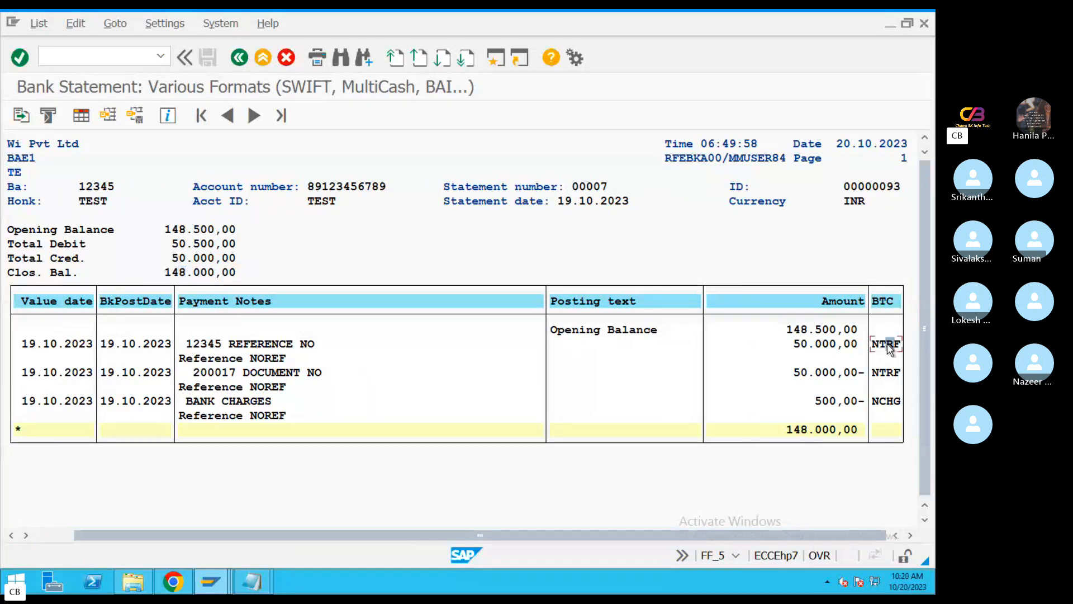
left_click(879, 373)
key("Up")
key("Down")
left_click(811, 432)
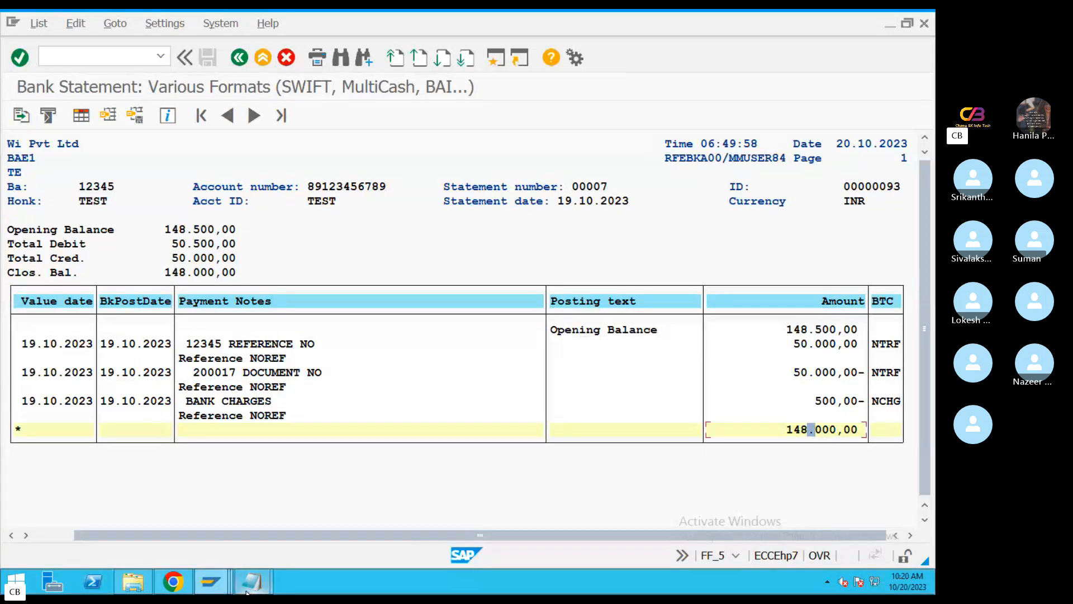
Refresh the line item display of main bank G/L account 200112 and check its total
left_click(222, 589)
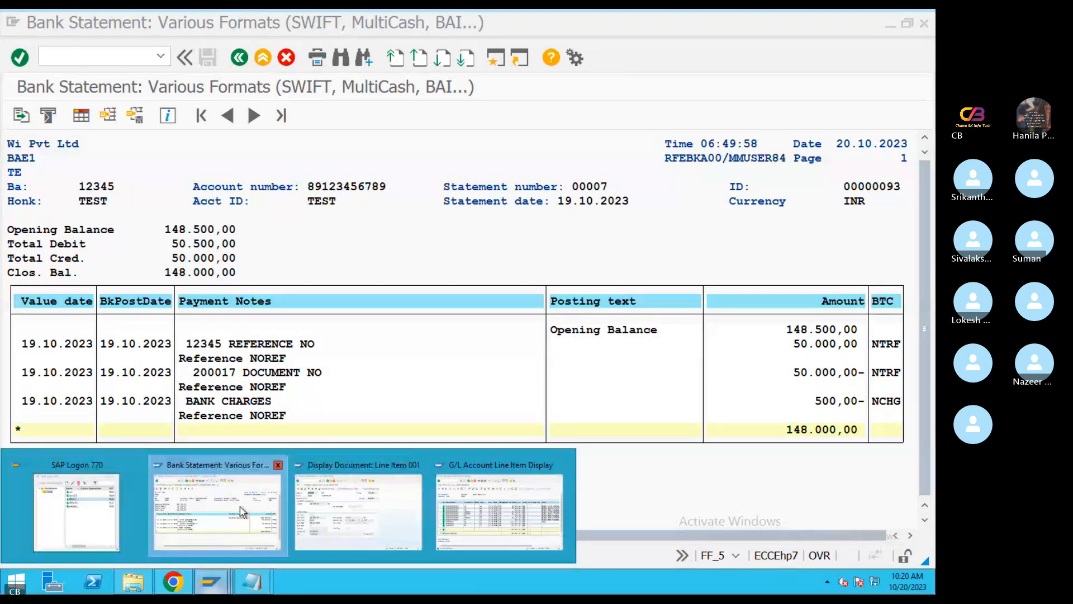
left_click(484, 525)
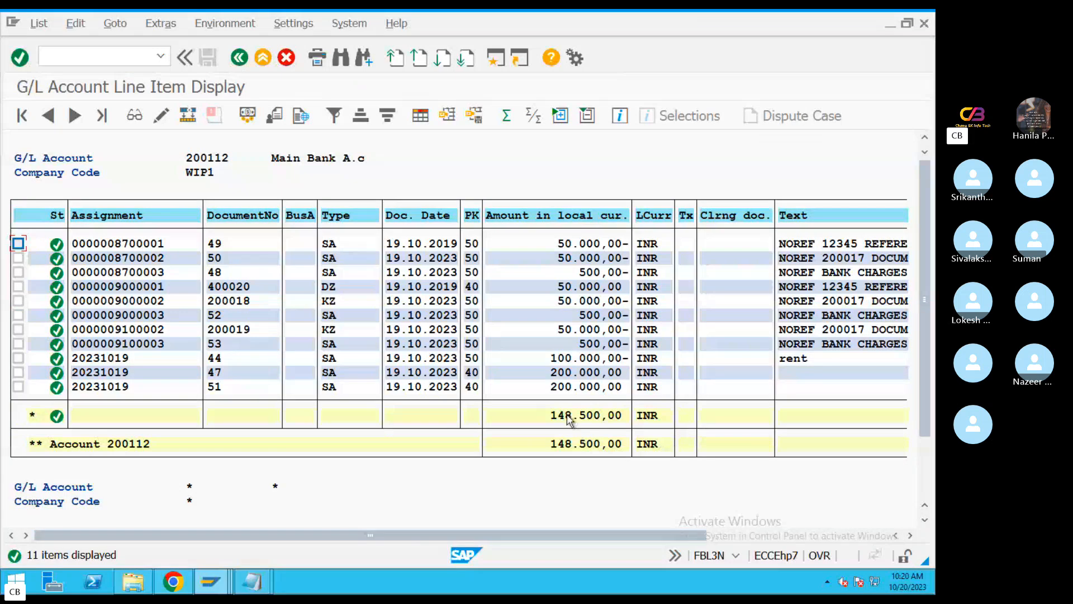
left_click(38, 25)
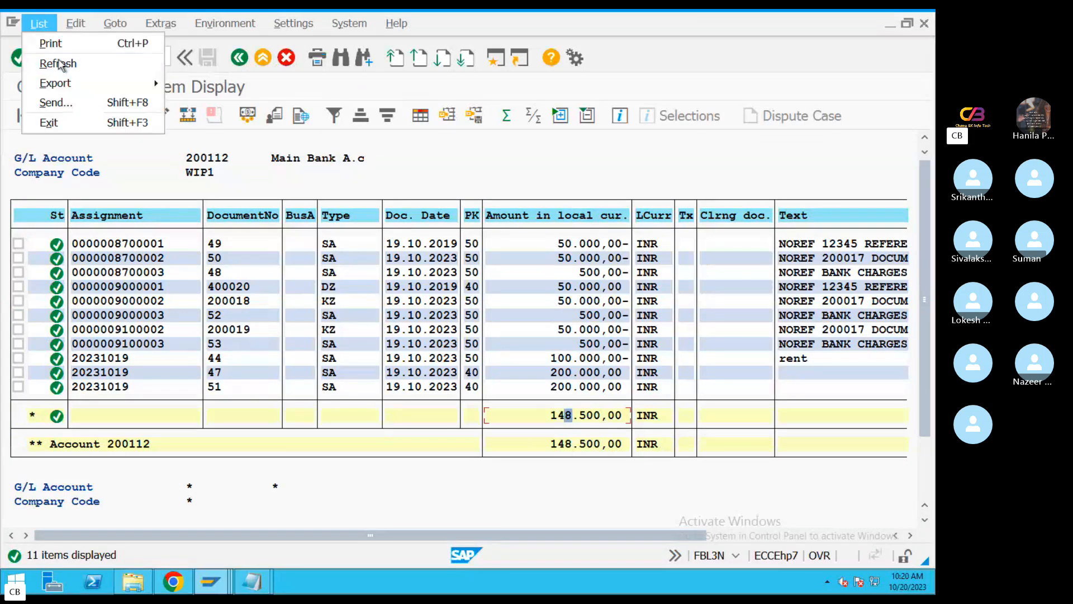
left_click(54, 65)
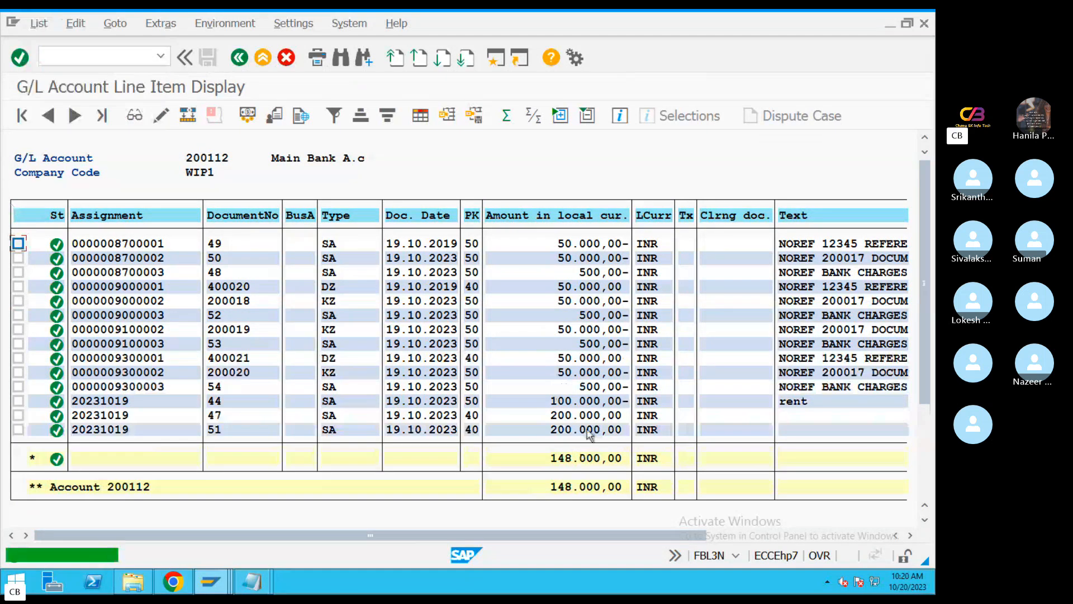
left_click(590, 457)
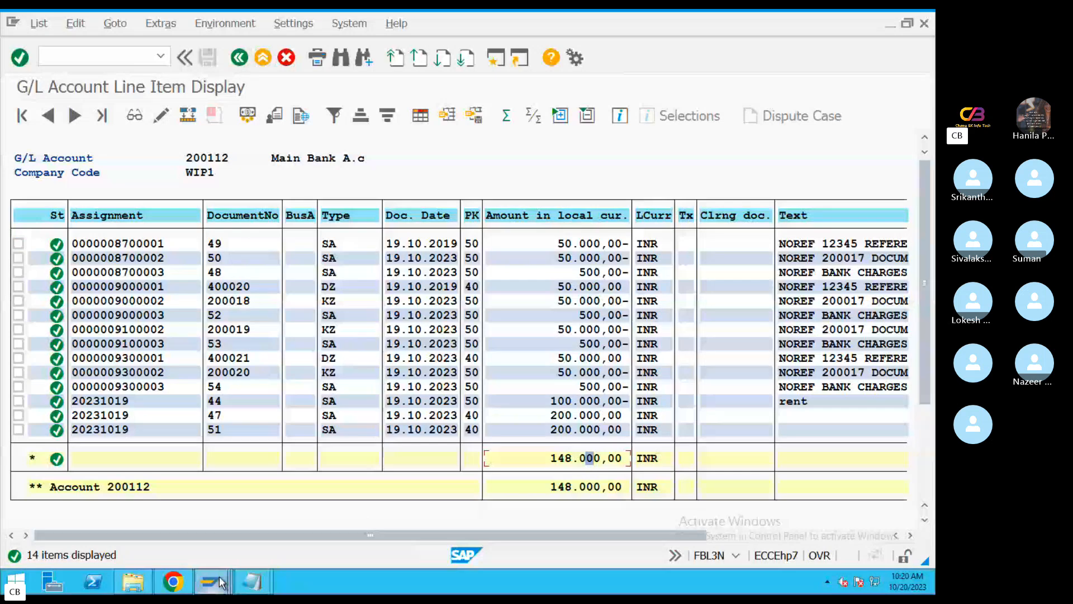
Compare the final total of the posted bank statement with the total of main bank account 200112
mouse_move(211, 582)
left_click(233, 507)
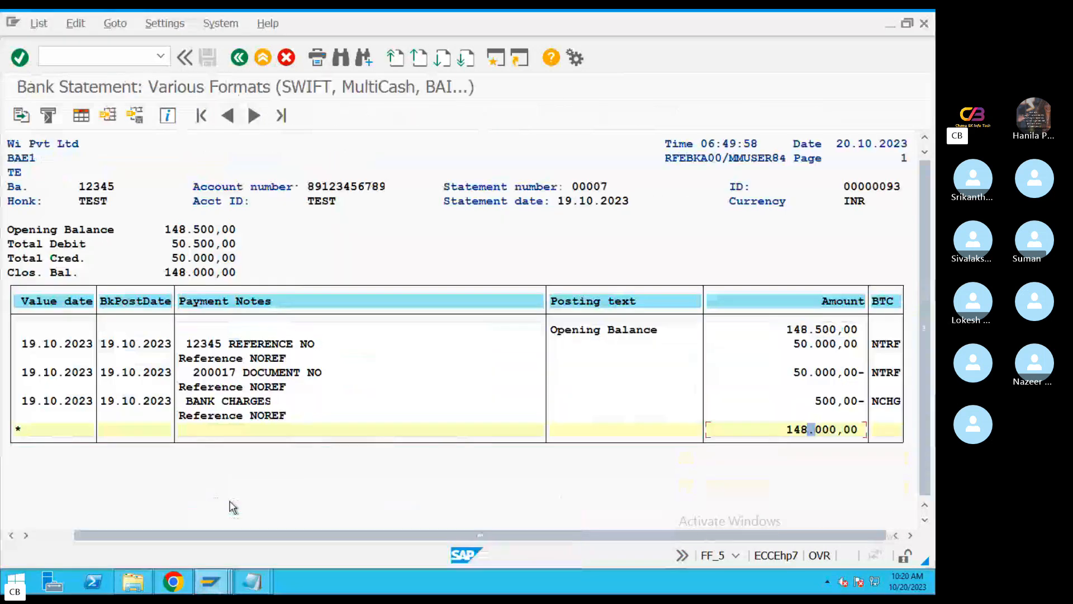
left_click(820, 434)
mouse_move(211, 583)
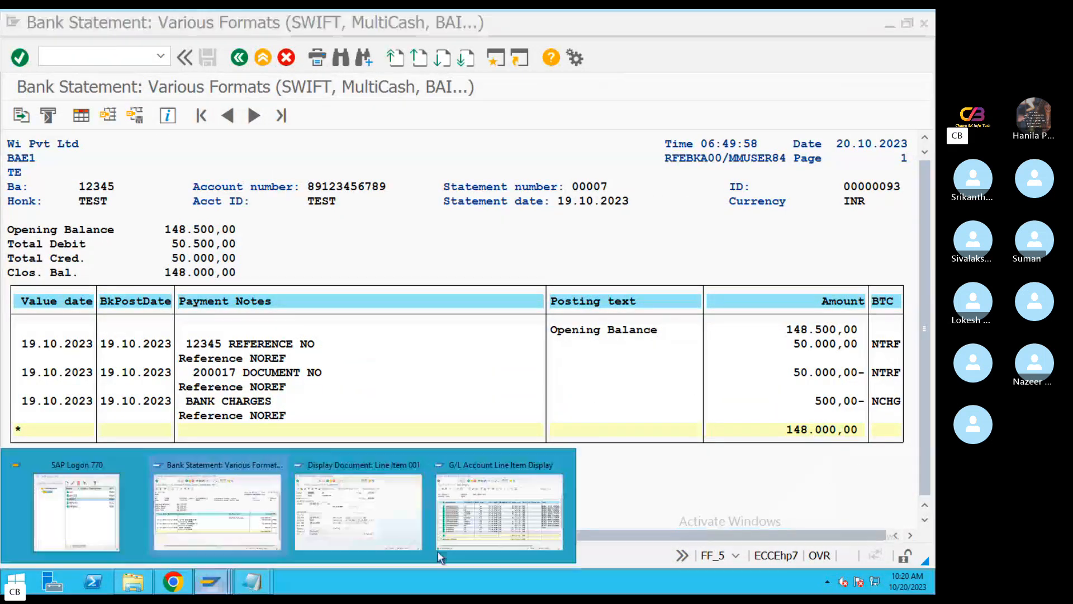
left_click(545, 480)
left_click(560, 486)
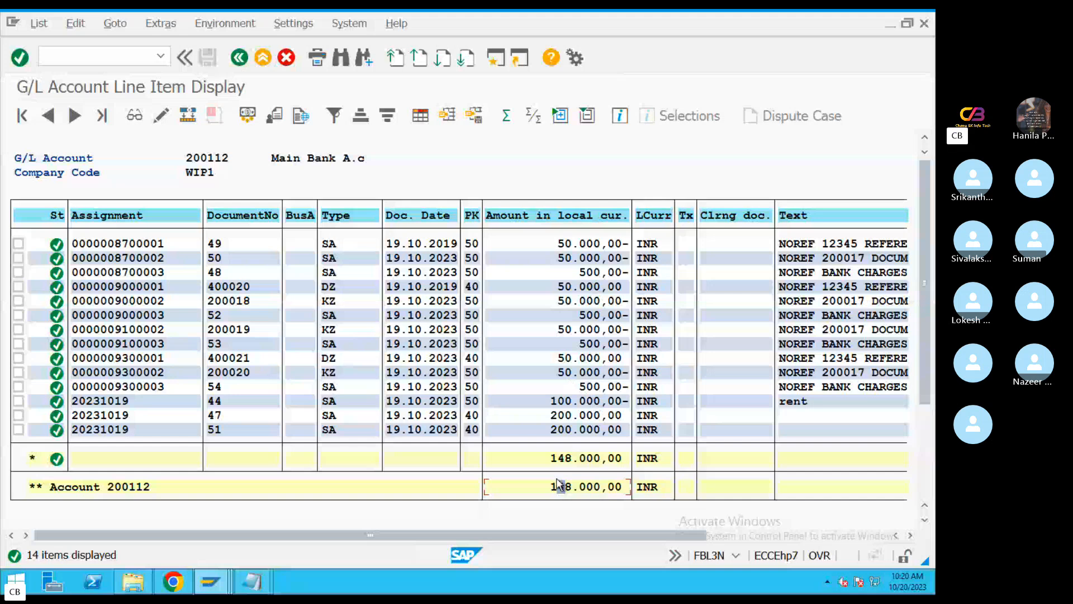
key("ctrl+Left")
left_click(564, 556)
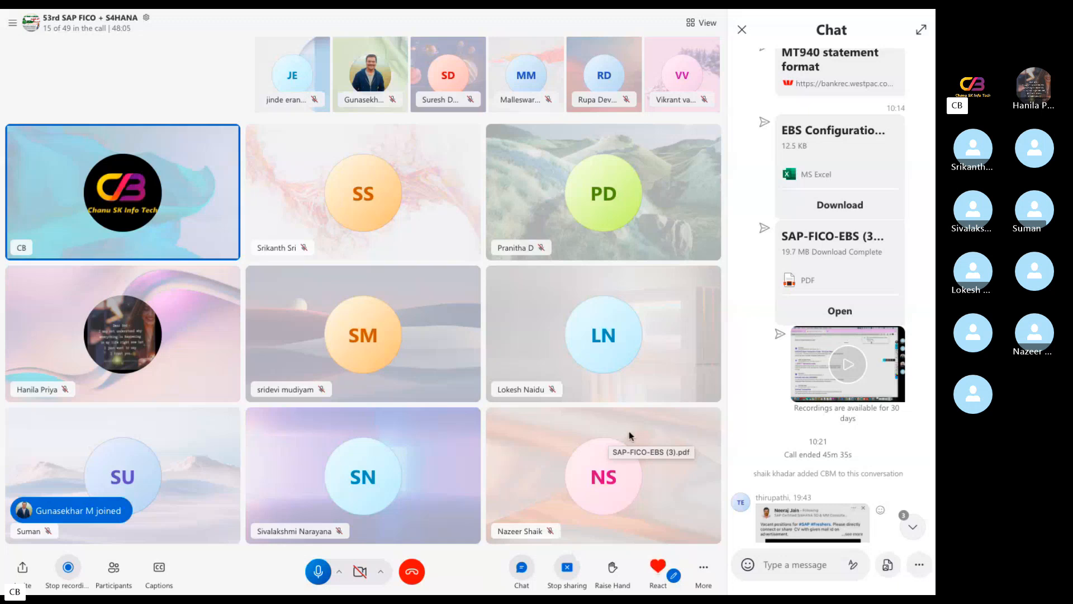
key("ctrl+Left")
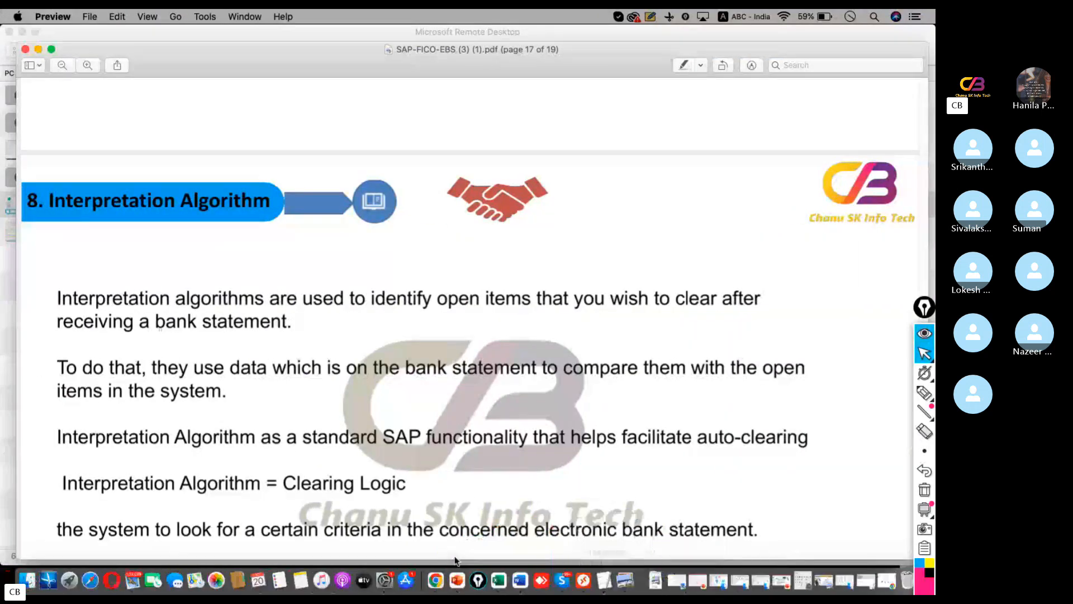
left_click(579, 559)
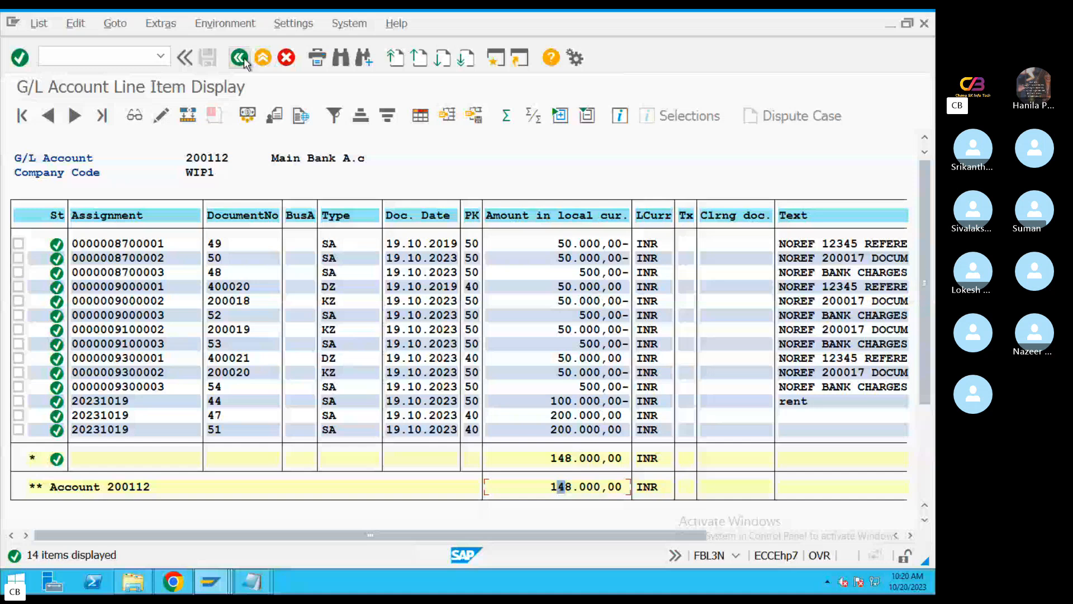
Leave the G/L line item display and open transaction OT83 for chart of accounts WIP1
left_click(239, 58)
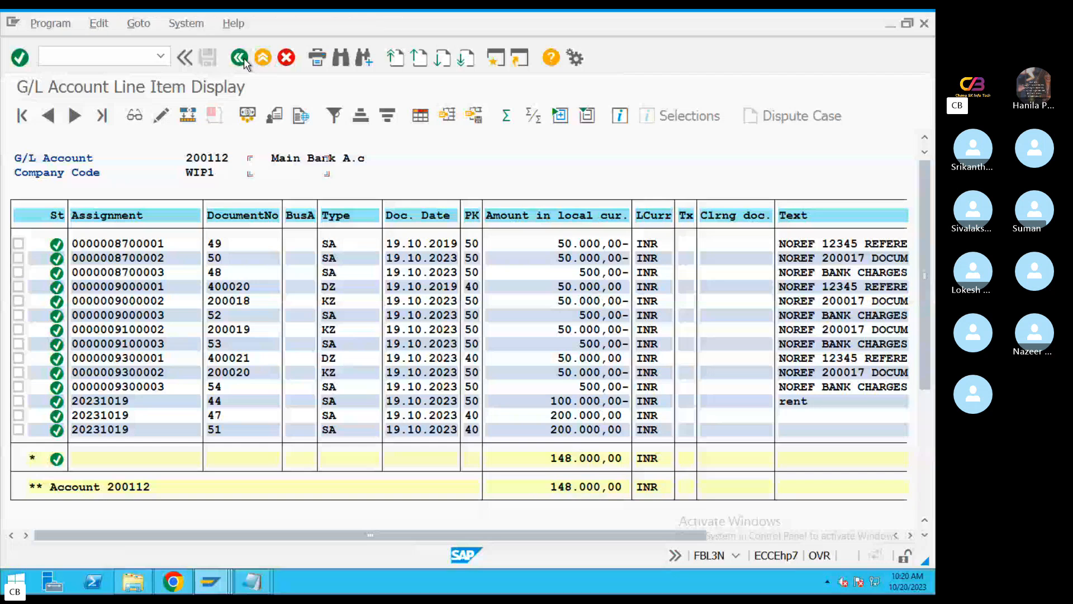
left_click(240, 58)
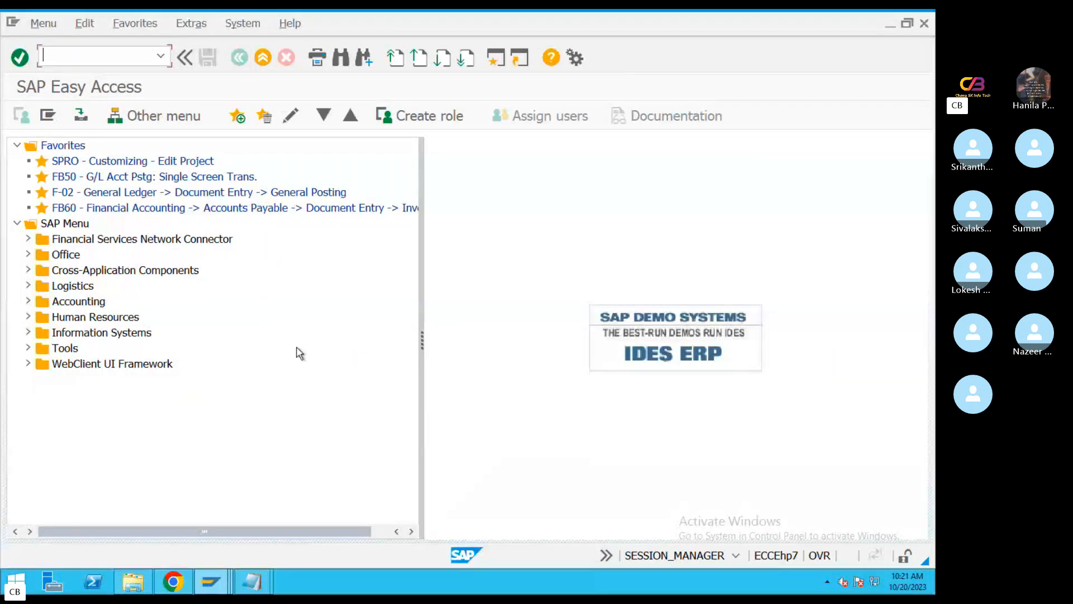
type("3")
key("Return")
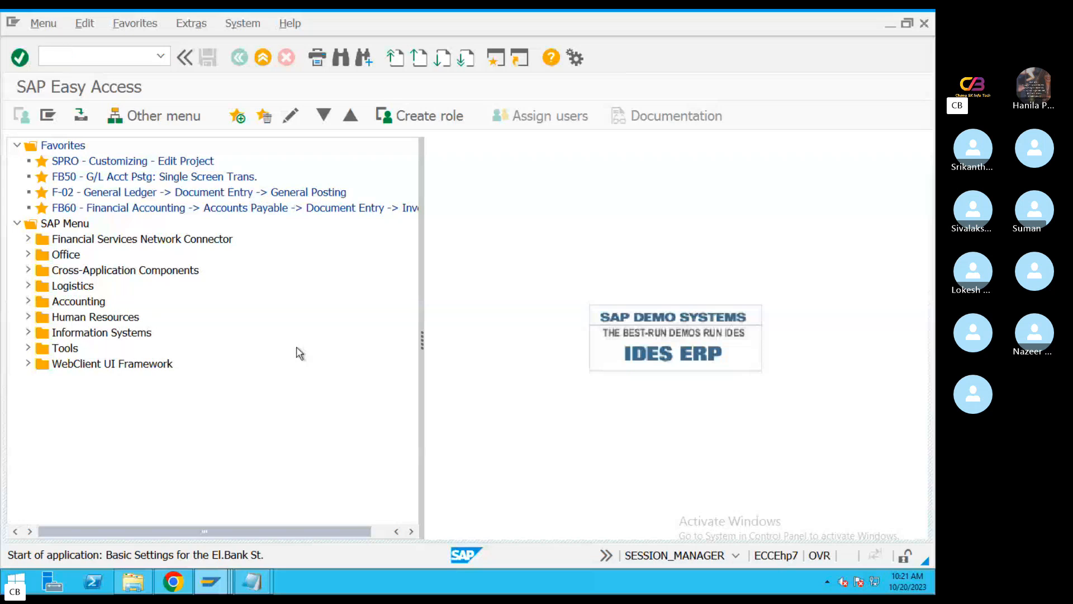
key("BackSpace")
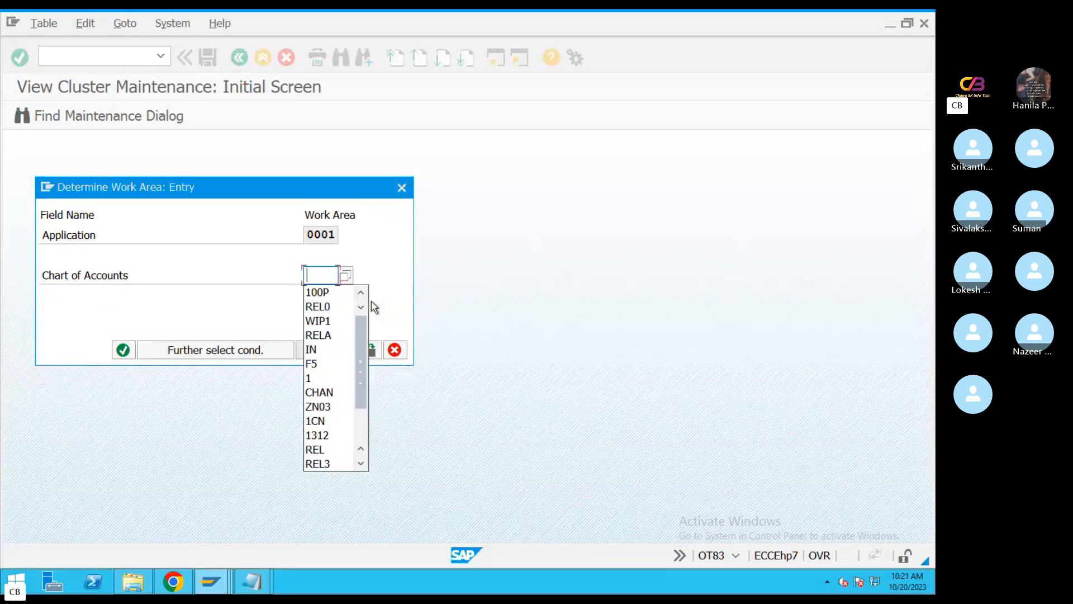
left_click(323, 321)
left_click(122, 351)
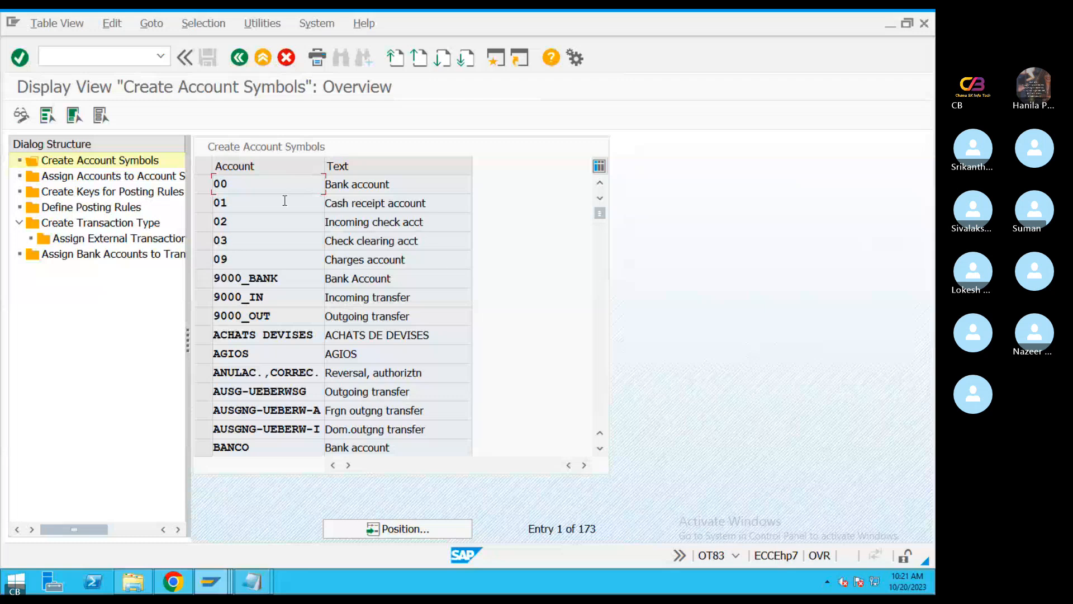
Locate transaction type MT940 and display its external transaction assignments to posting rules
double_click(106, 224)
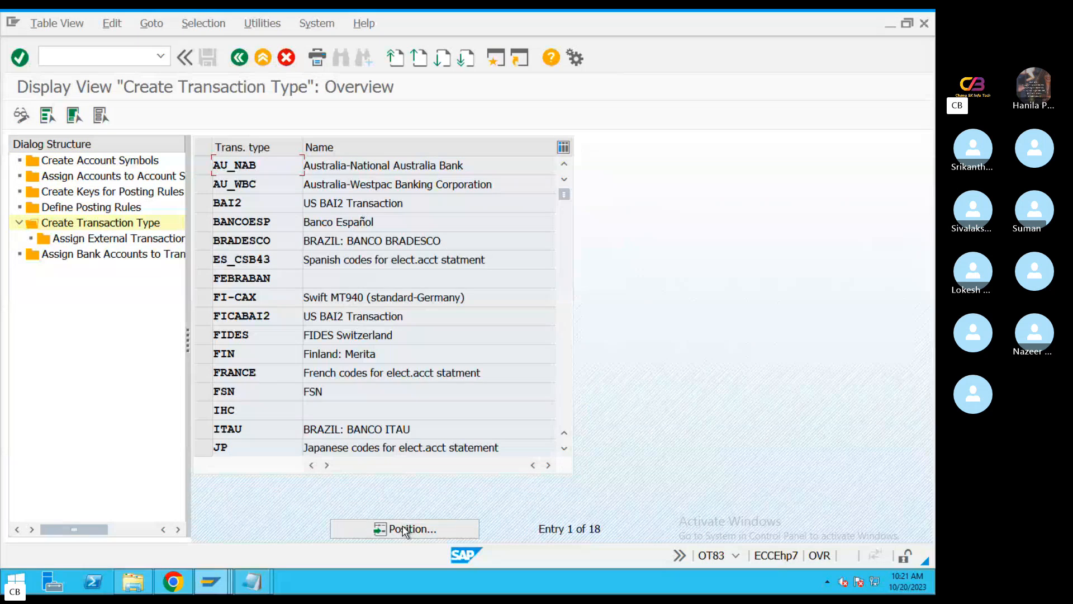
left_click(405, 529)
type("MT")
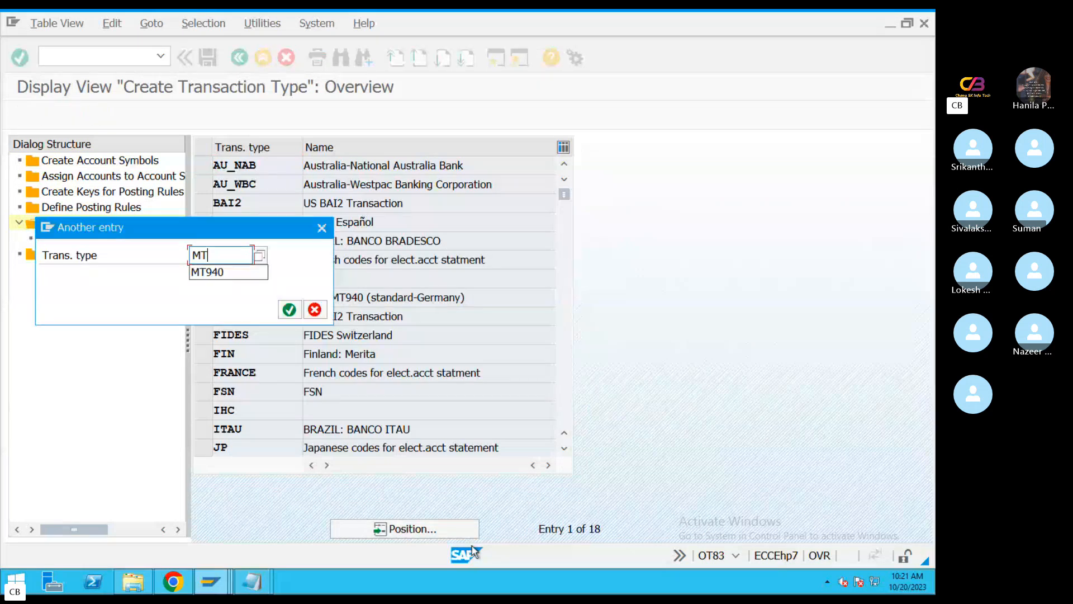
type("940")
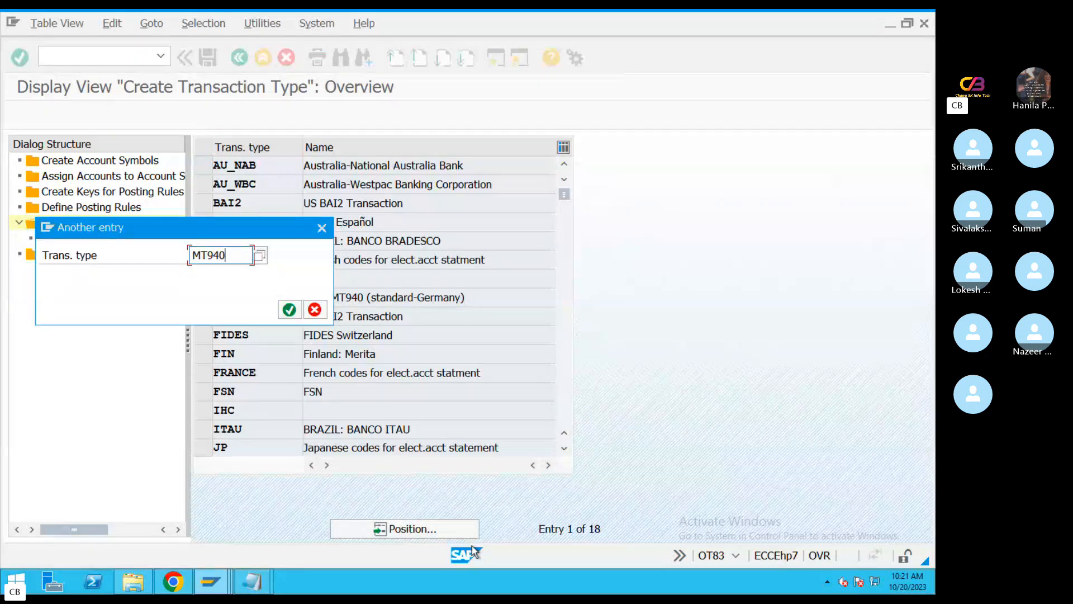
key("Return")
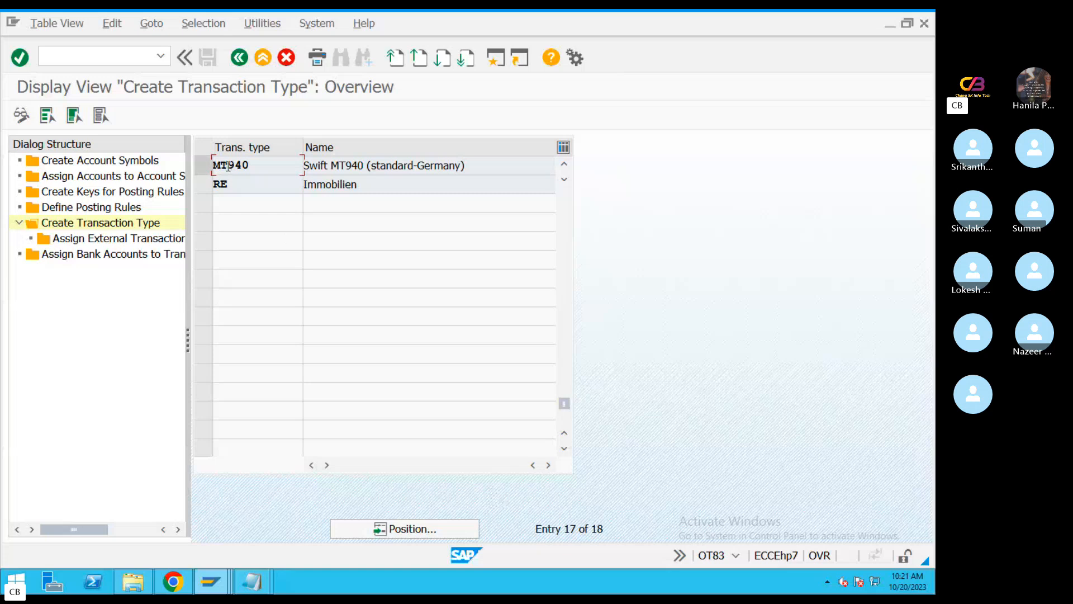
left_click(203, 166)
double_click(128, 239)
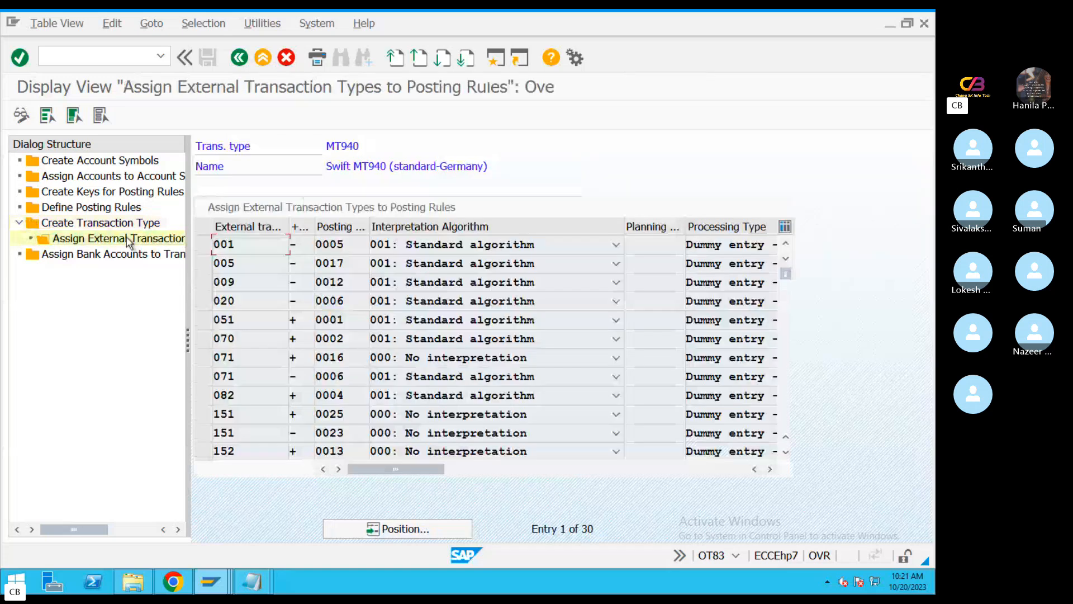
Examine the plus and minus signs and posting rules assigned to the NTRF external transactions of MT940
left_click(784, 402)
left_click(784, 402)
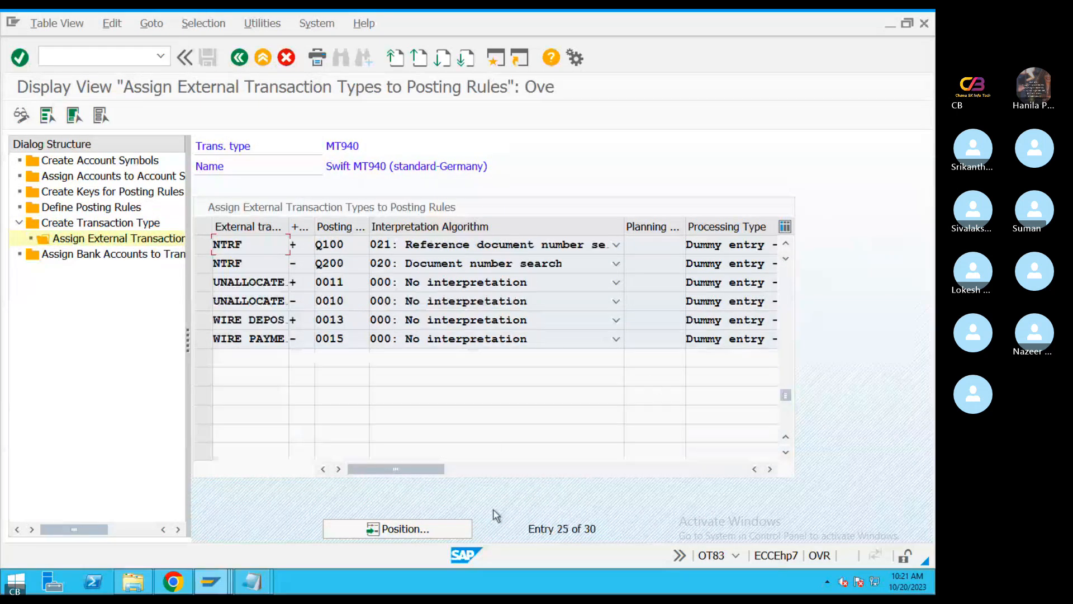
double_click(252, 247)
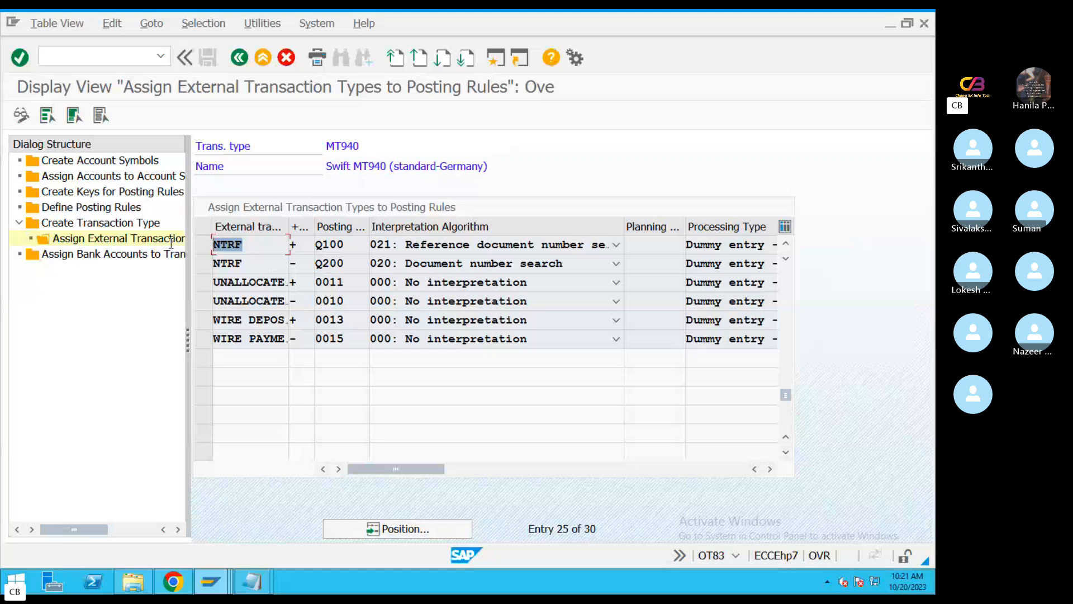
double_click(338, 247)
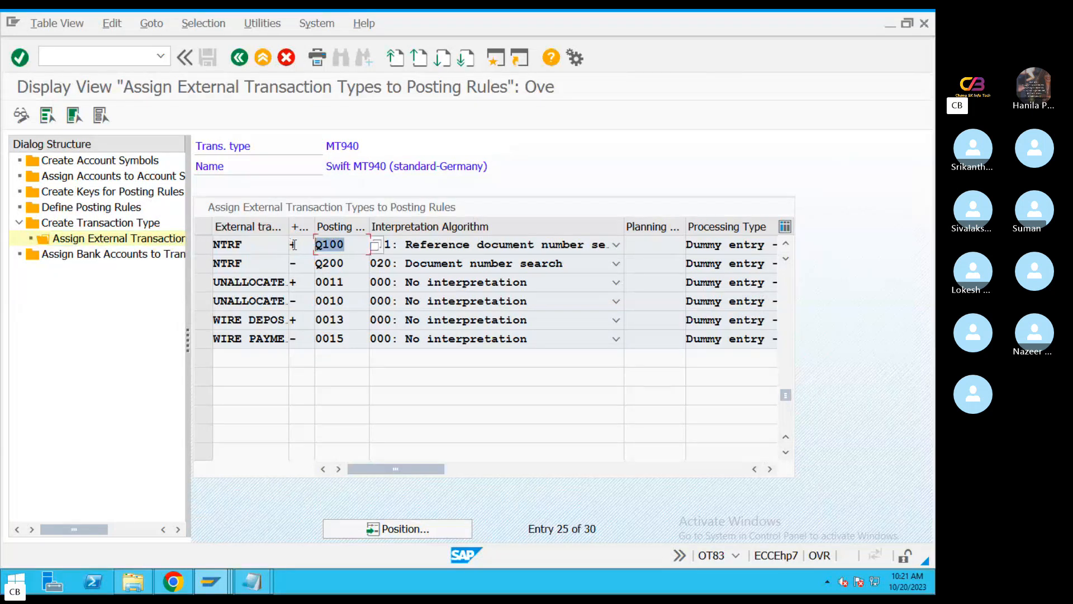
double_click(223, 265)
double_click(347, 265)
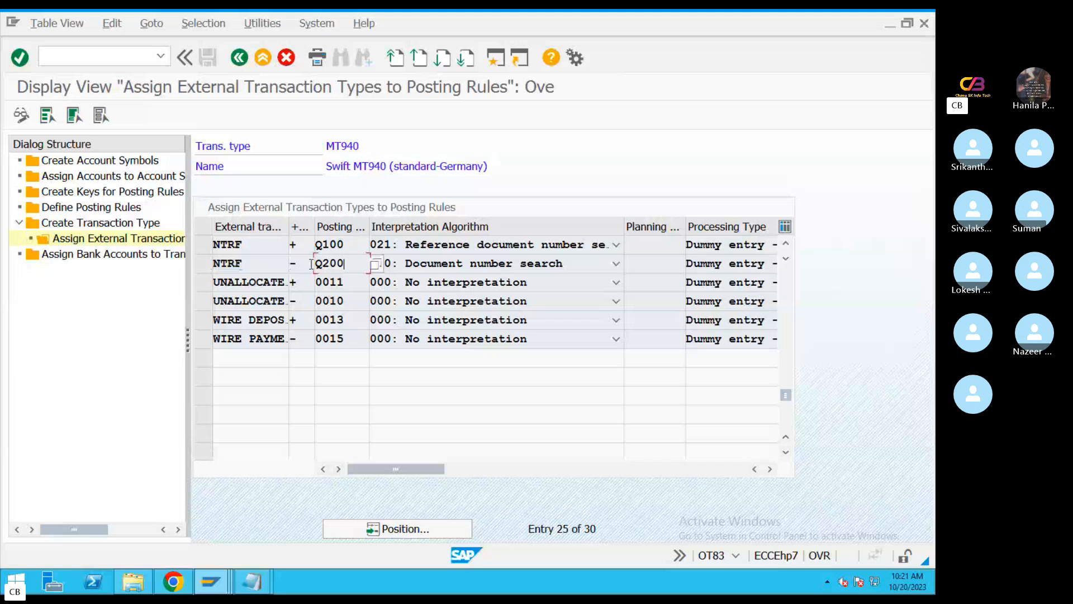
double_click(339, 244)
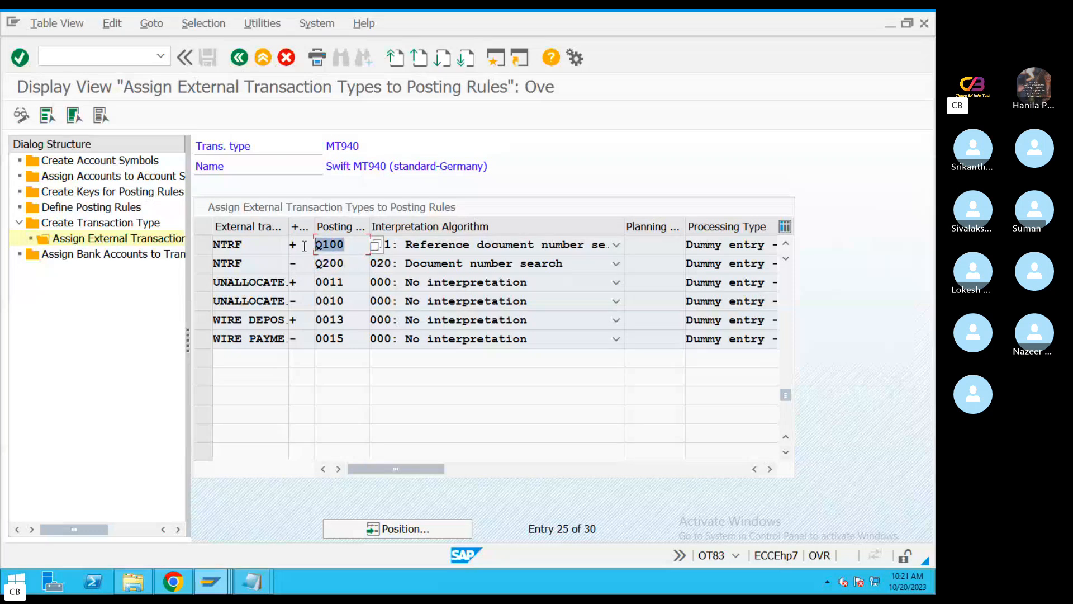
double_click(293, 245)
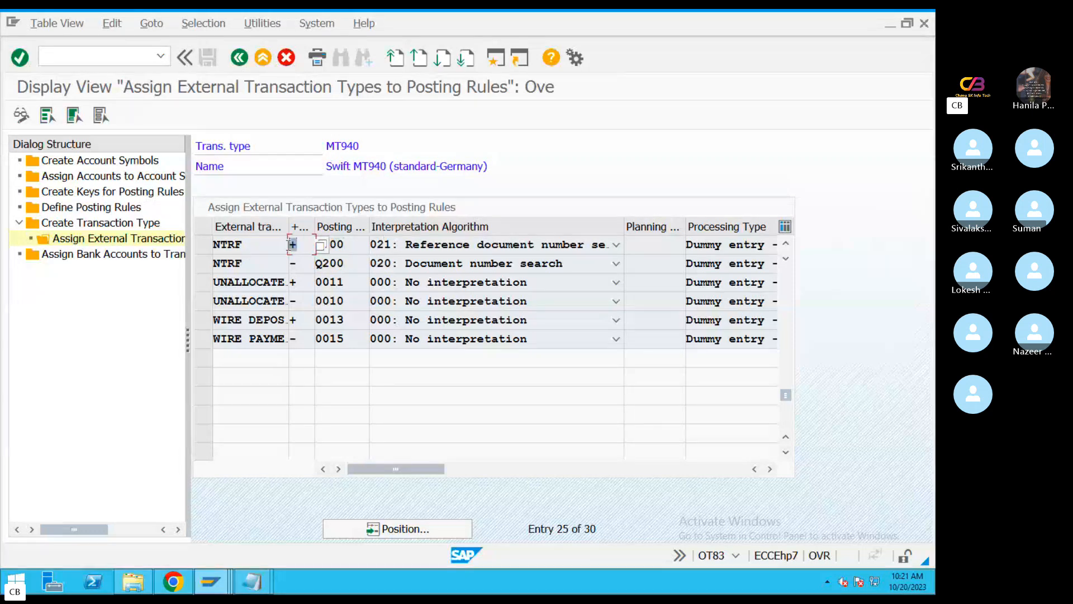
double_click(352, 244)
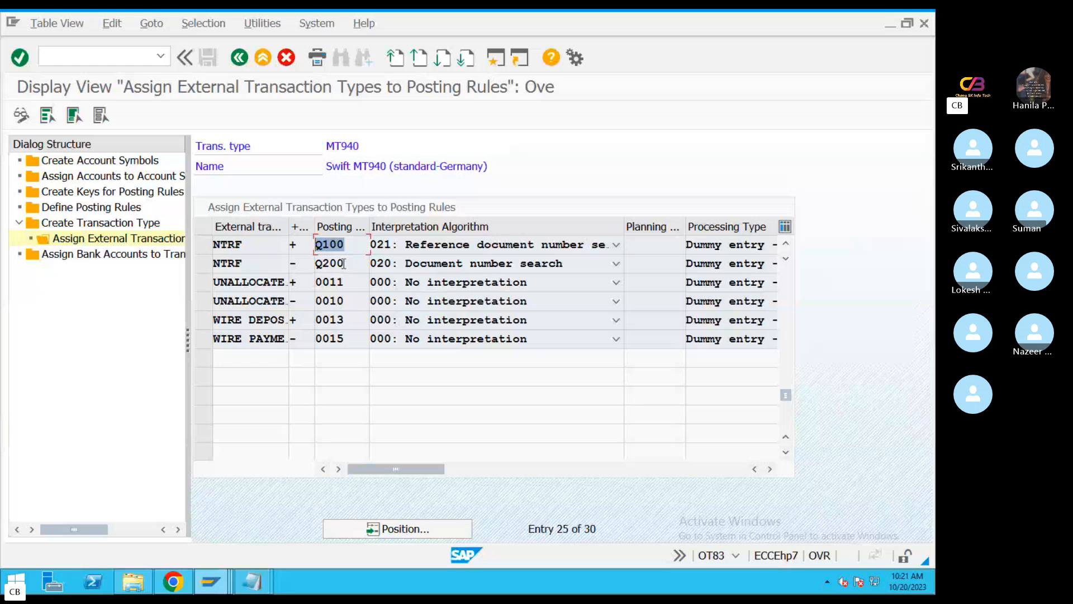
left_click_drag(344, 263, 279, 248)
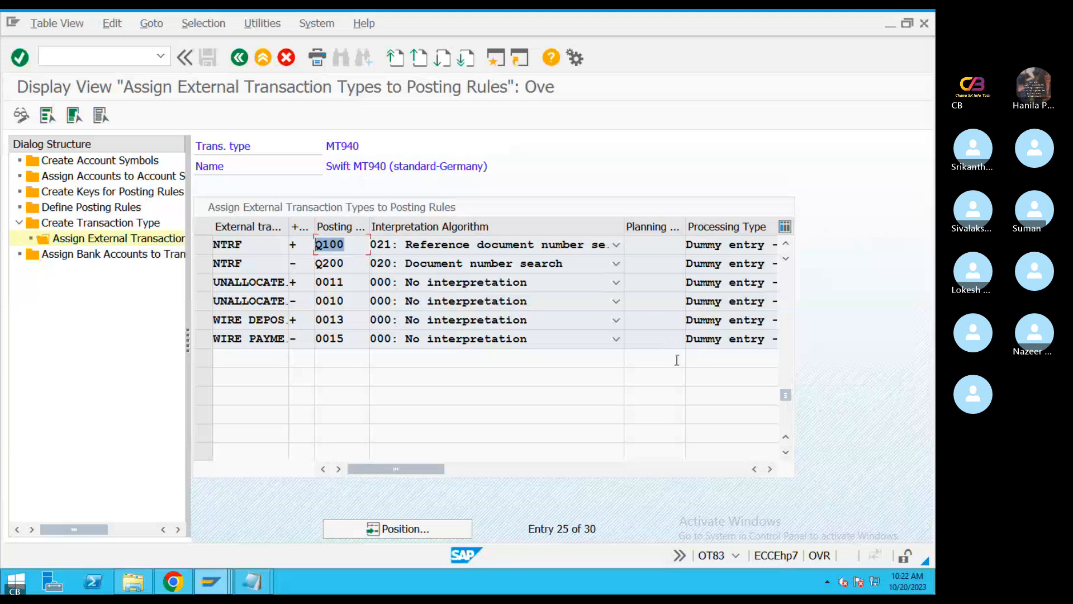
Download the EBS Configuration workbook from the Skype chat and open it in Excel at the Step 1 Create GL Accounts block
key("ctrl+Left")
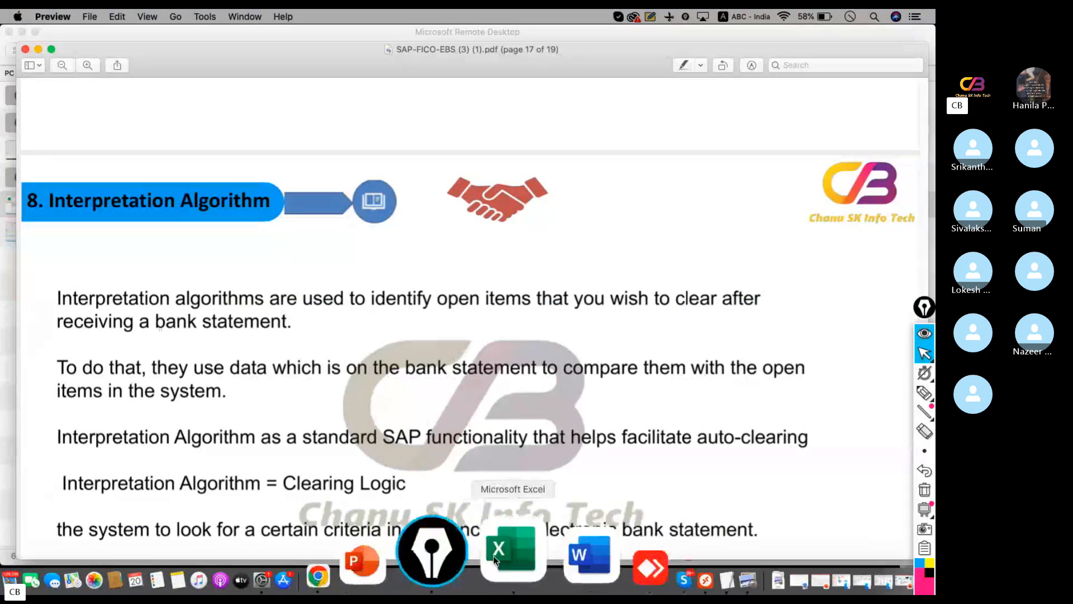
left_click(575, 556)
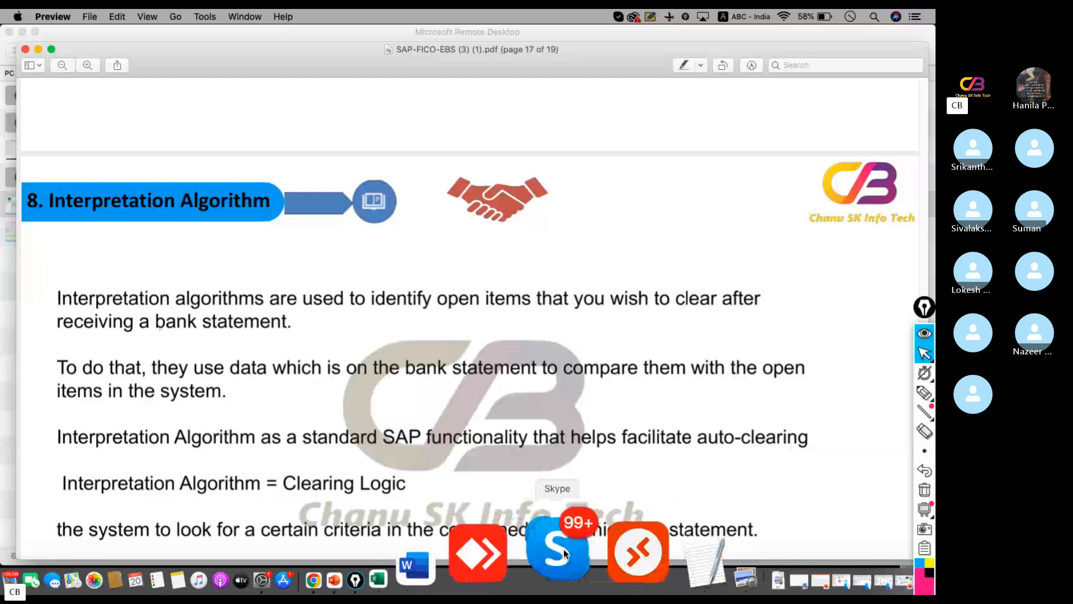
scroll(769, 375, "up", 1)
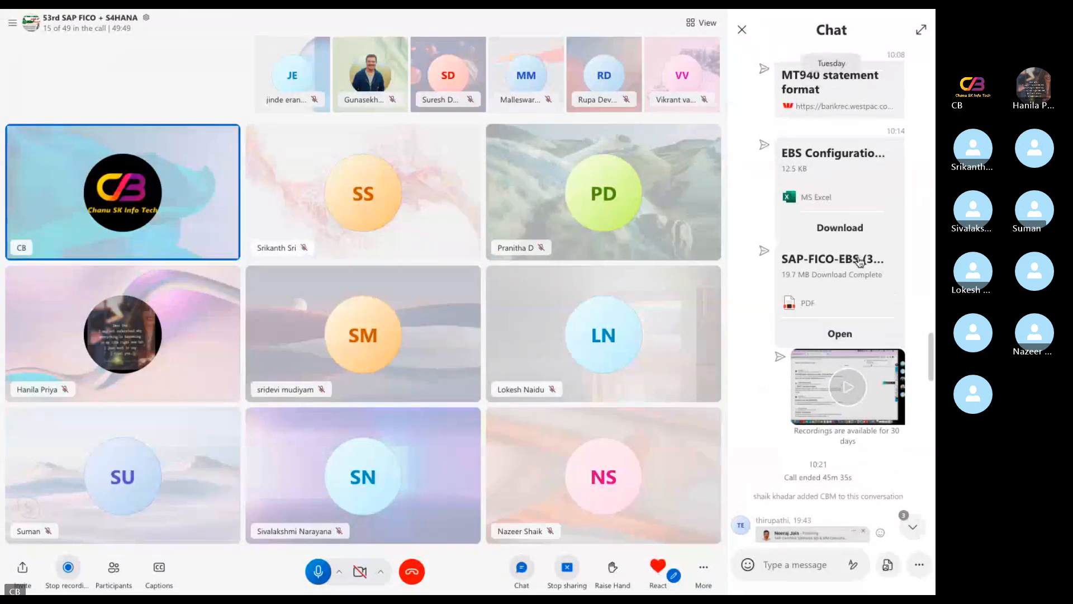
left_click(836, 231)
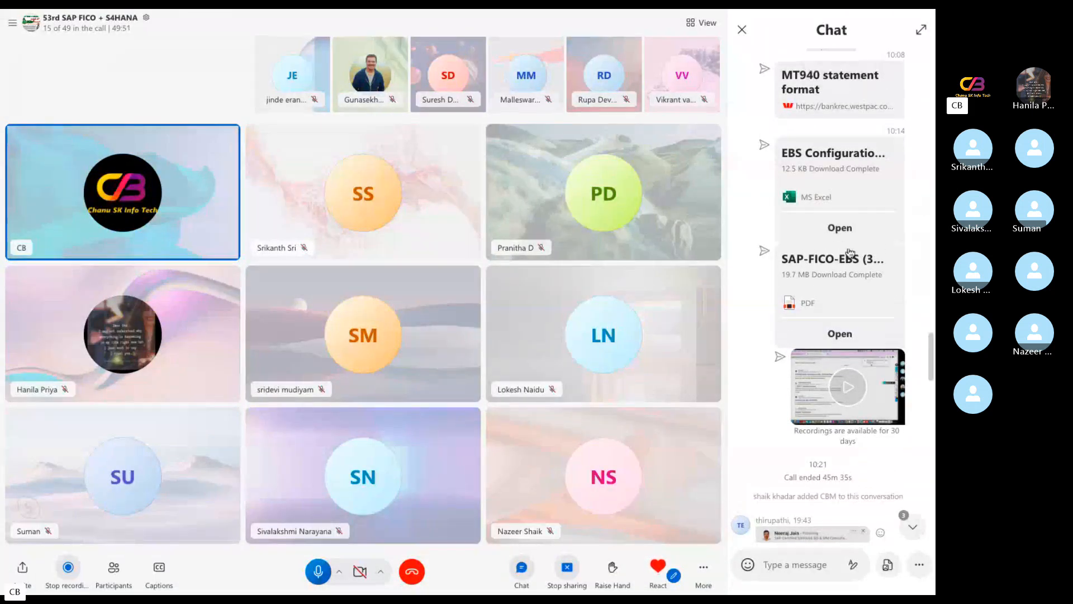
left_click(841, 228)
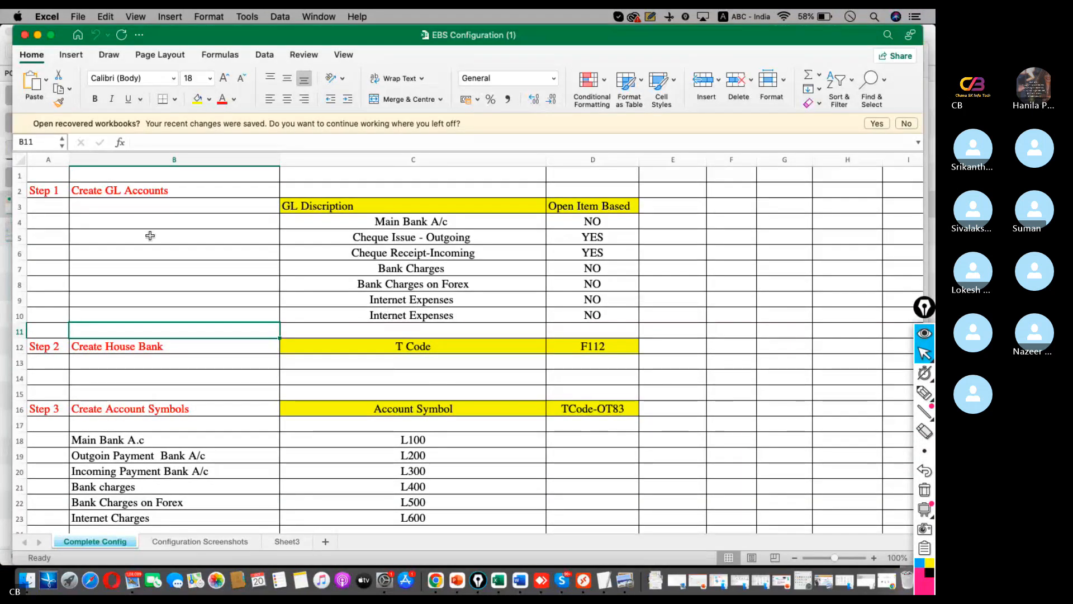
left_click_drag(45, 190, 615, 331)
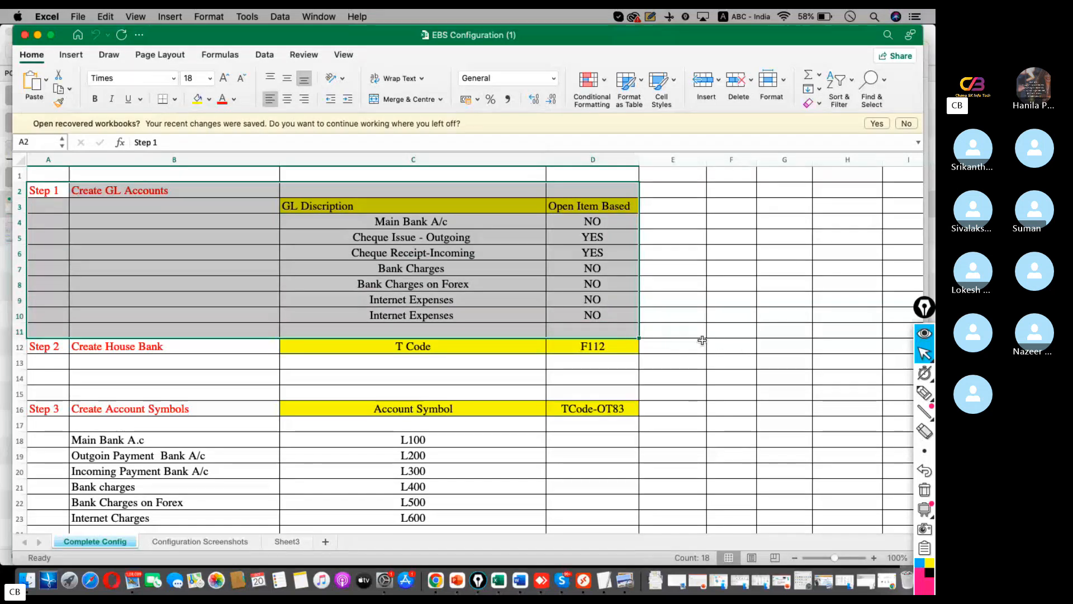
Return to the SAP session in Microsoft Remote Desktop, leave OT83, and start transaction FS00
left_click(583, 580)
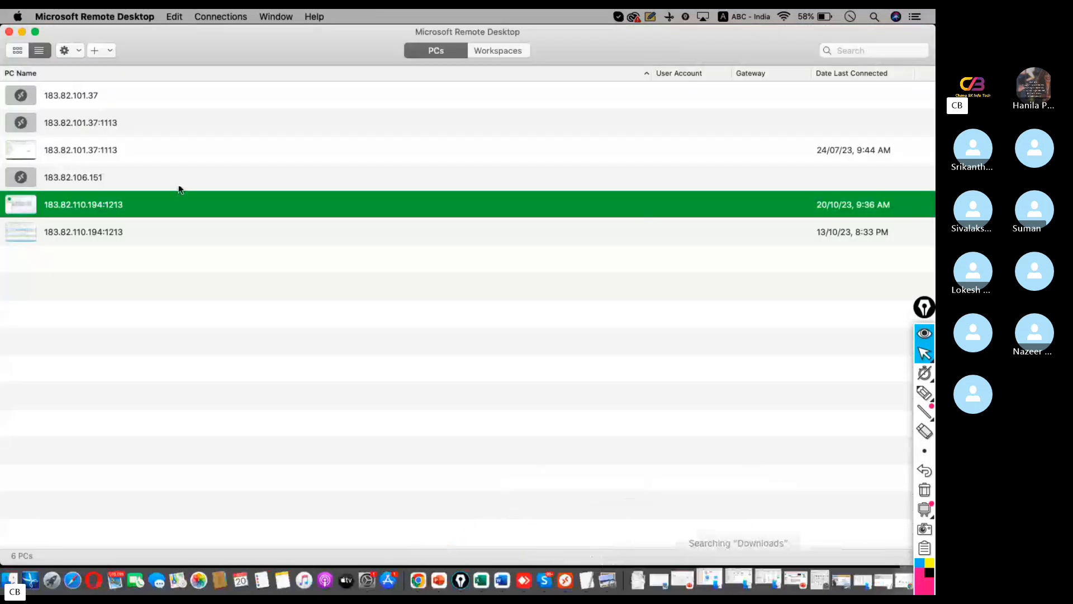
double_click(83, 210)
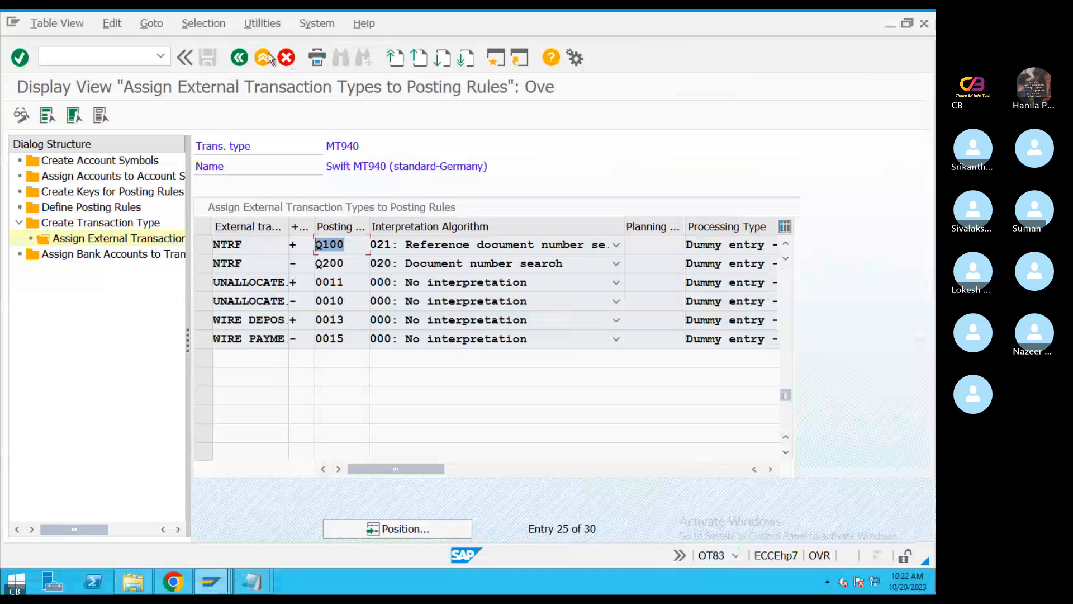
left_click(240, 58)
left_click(239, 58)
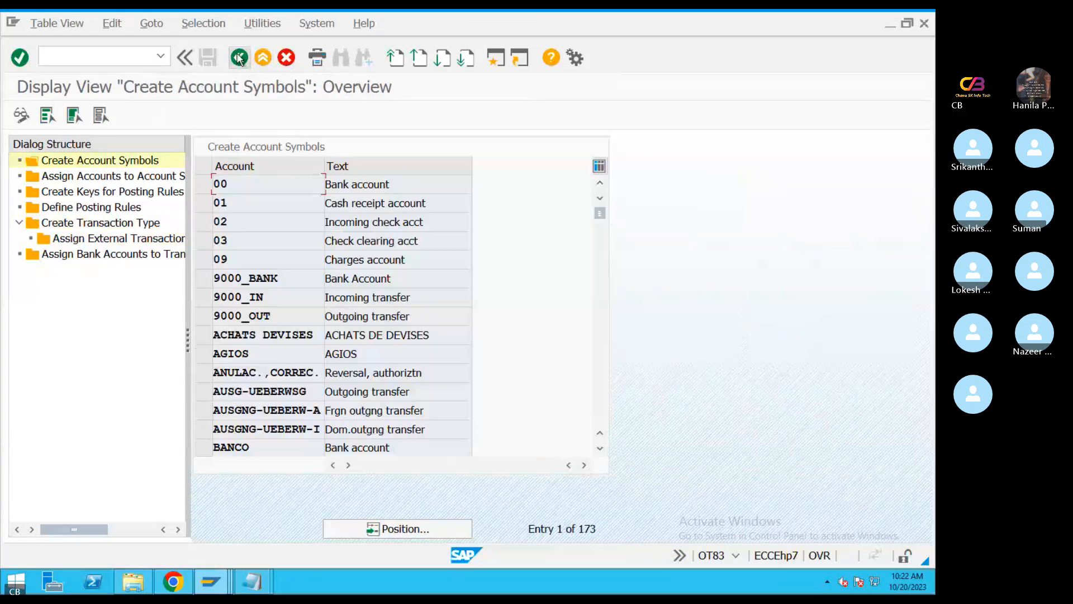
left_click(239, 58)
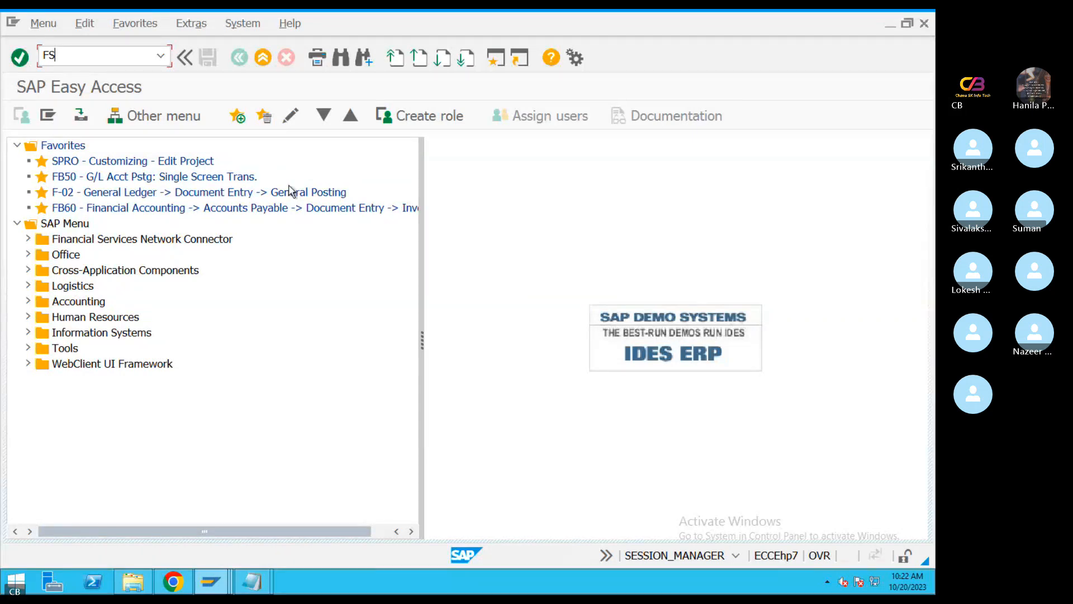
type("00")
key("Return")
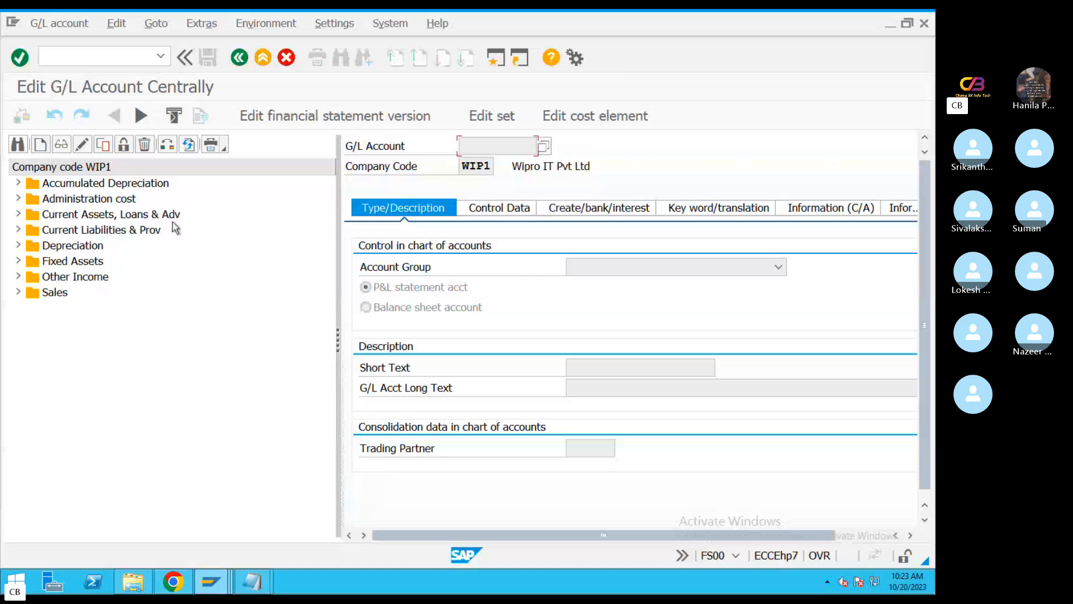
Expand the Administration cost account group and check the Bank Charges, Bank Charges on Forex and Internet Charges accounts
left_click(18, 199)
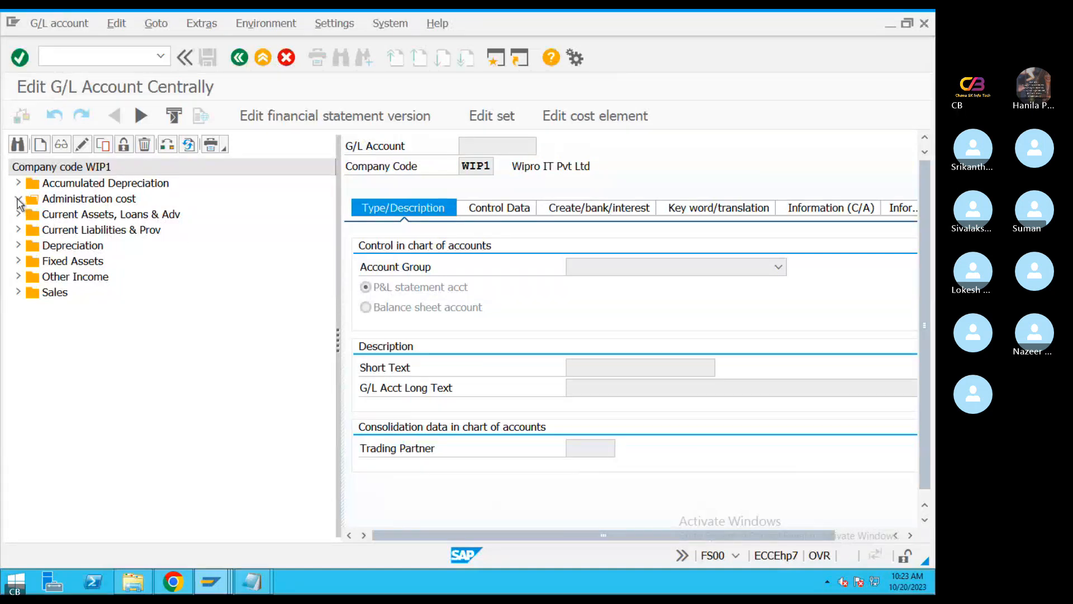
left_click(142, 388)
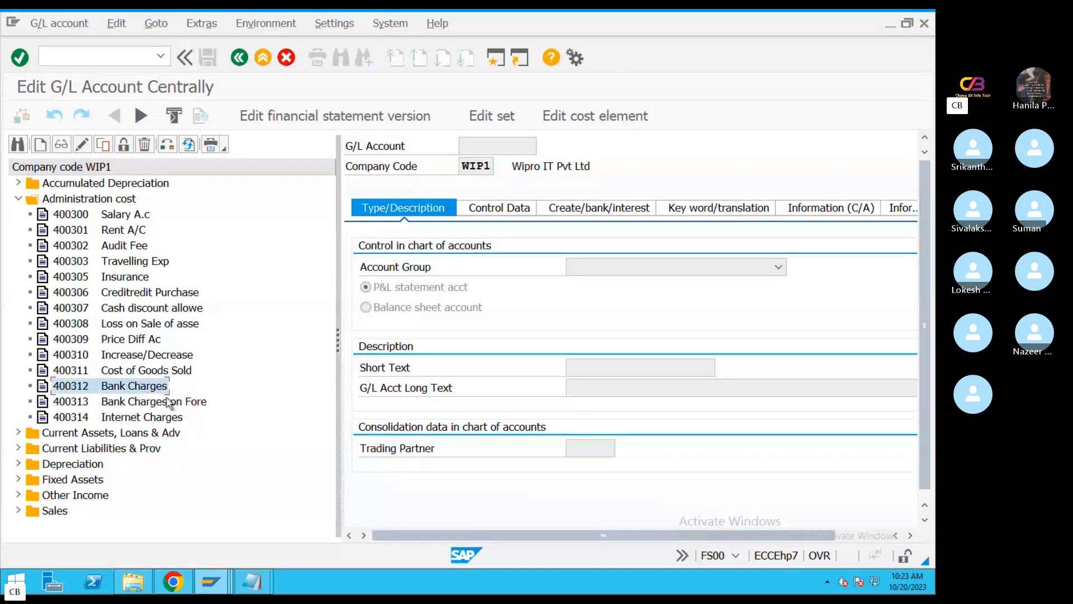
left_click(152, 402)
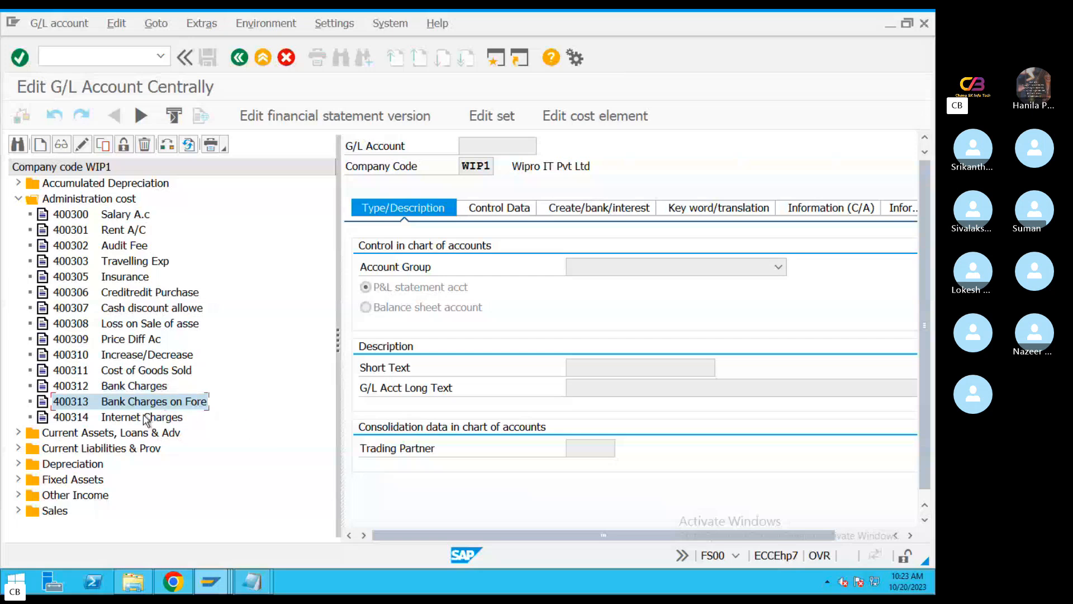
left_click(141, 419)
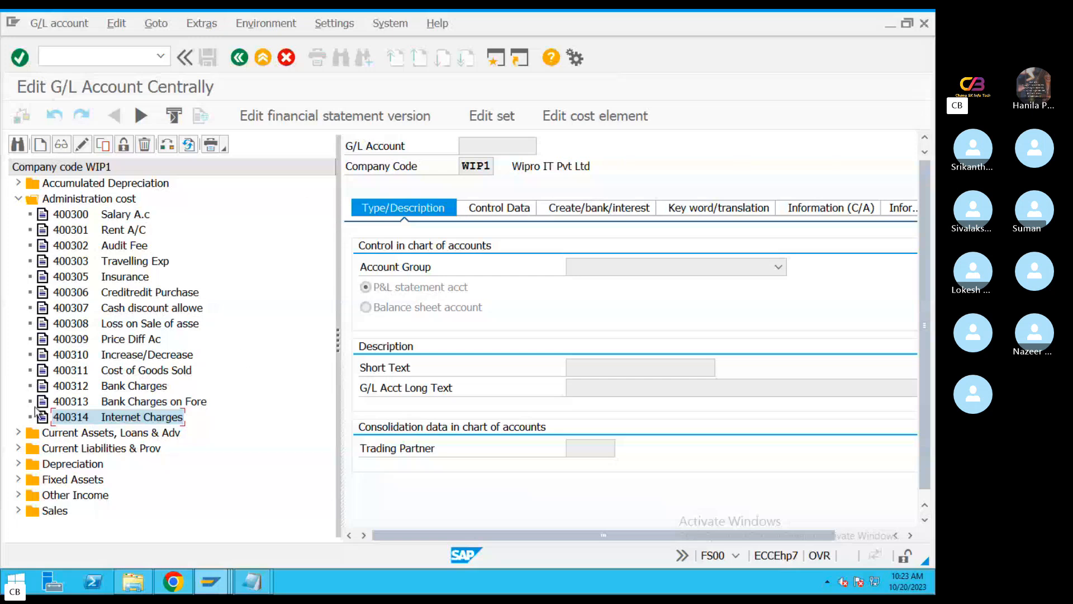
Expand the Current Assets, Loans & Adv group and check the Main Bank, Cheque Issue Outgoing and Cheque Receipt Incoming accounts
left_click(19, 433)
left_click_drag(329, 339, 319, 479)
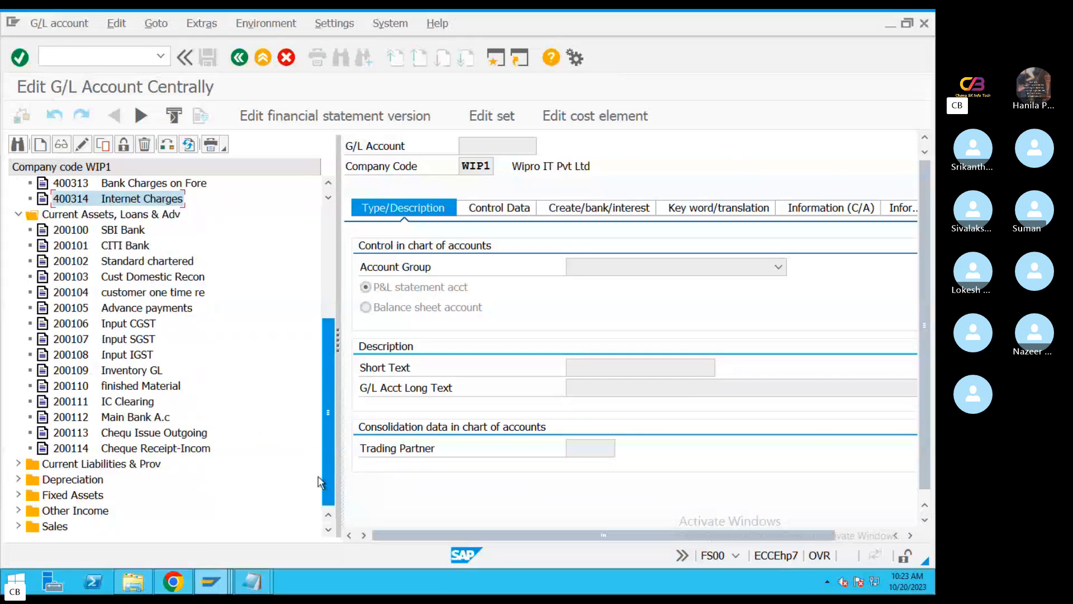
left_click(134, 418)
left_click(171, 433)
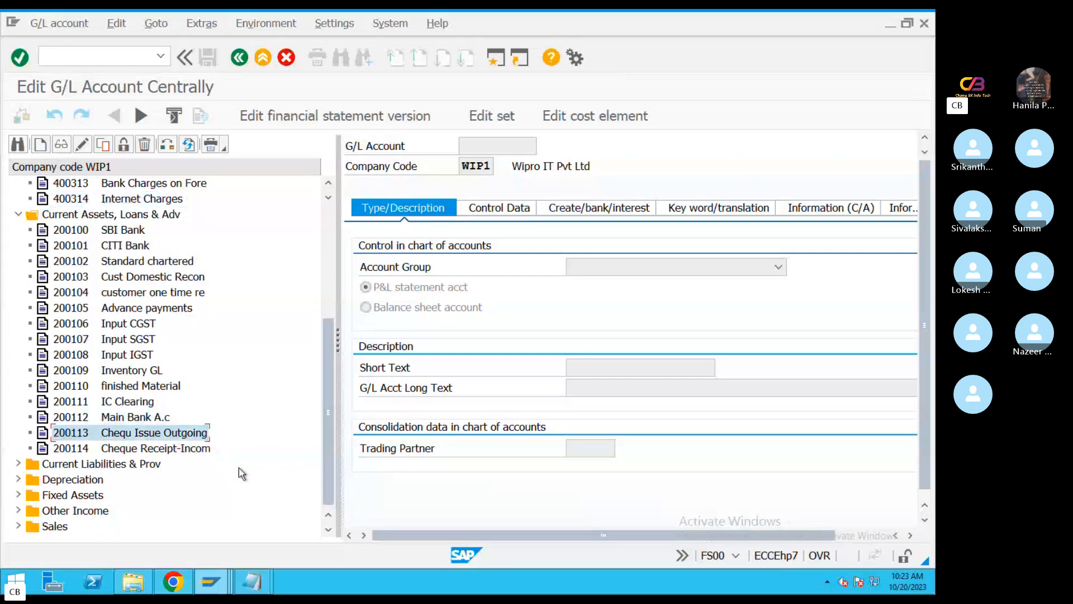
left_click(211, 452)
left_click(158, 432)
left_click(175, 450)
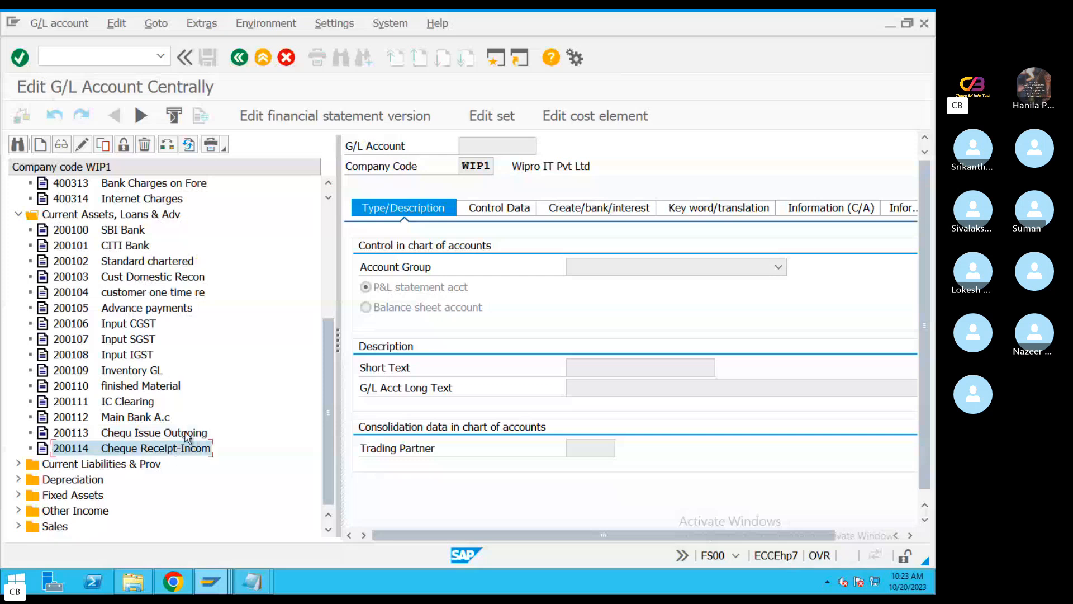
Open the Cheque Issue Outgoing account's control data in change mode and examine its open item and line item settings
left_click(120, 441)
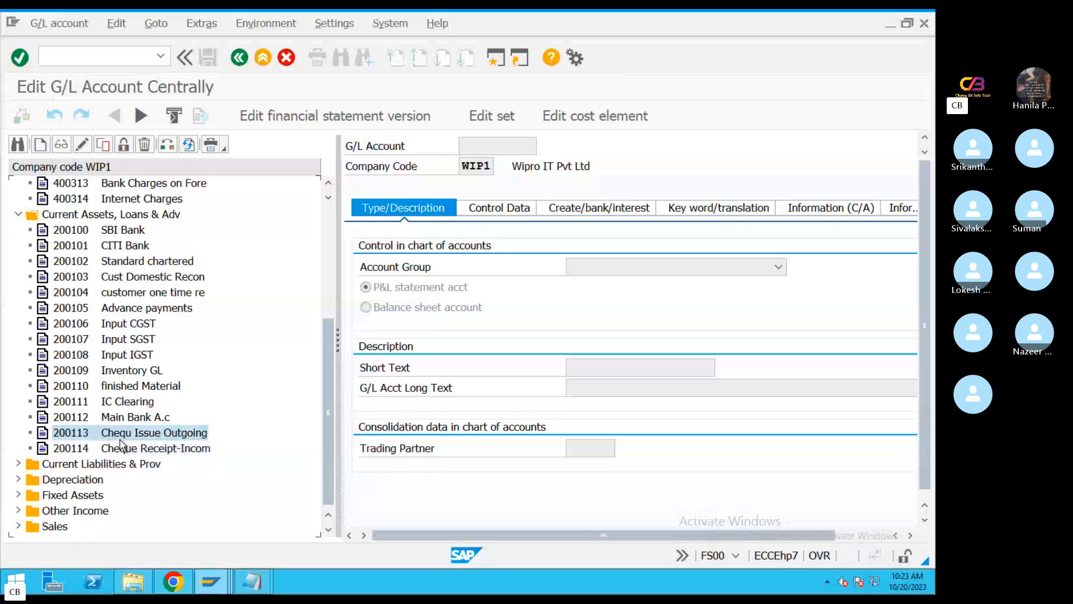
left_click(495, 208)
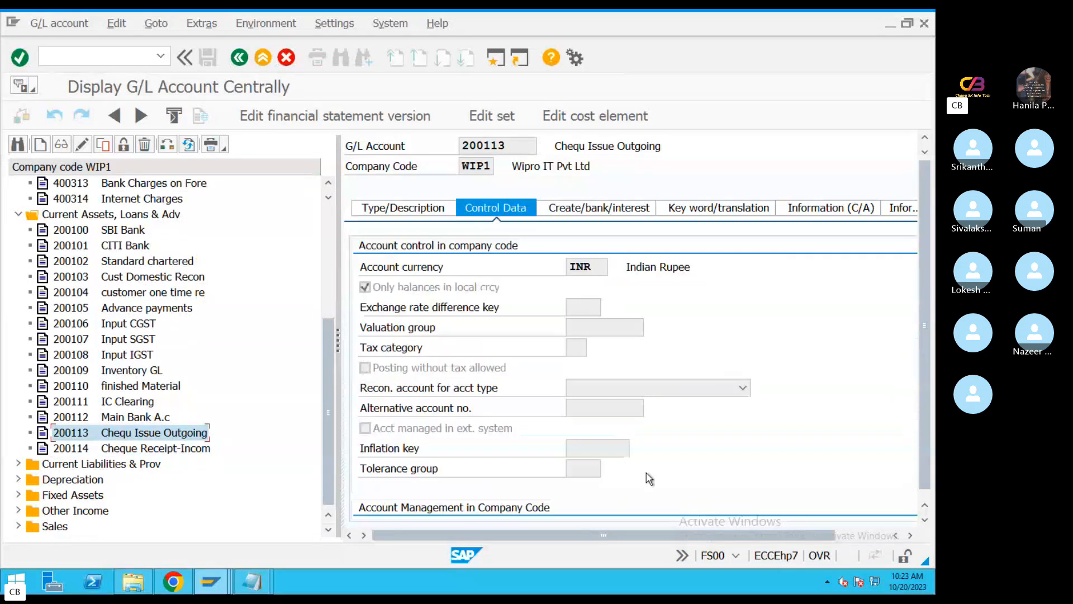
left_click(83, 144)
scroll(615, 450, "down", 3)
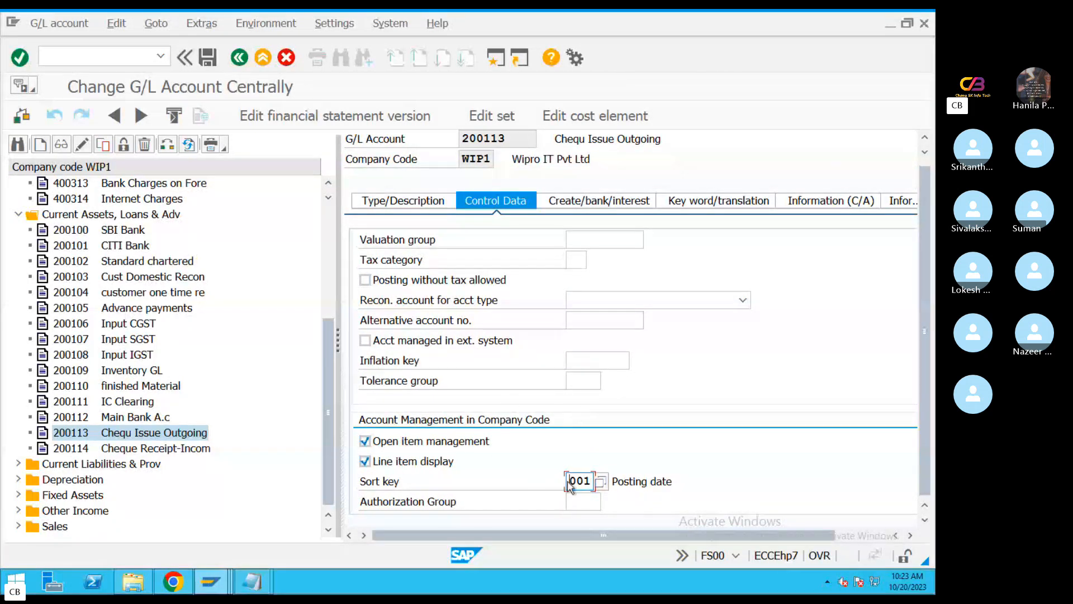
Switch to the EBS Configuration workbook in Excel and review the Step 1 GL descriptions and their Open Item Based flags
key("ctrl+Left")
left_click(474, 237)
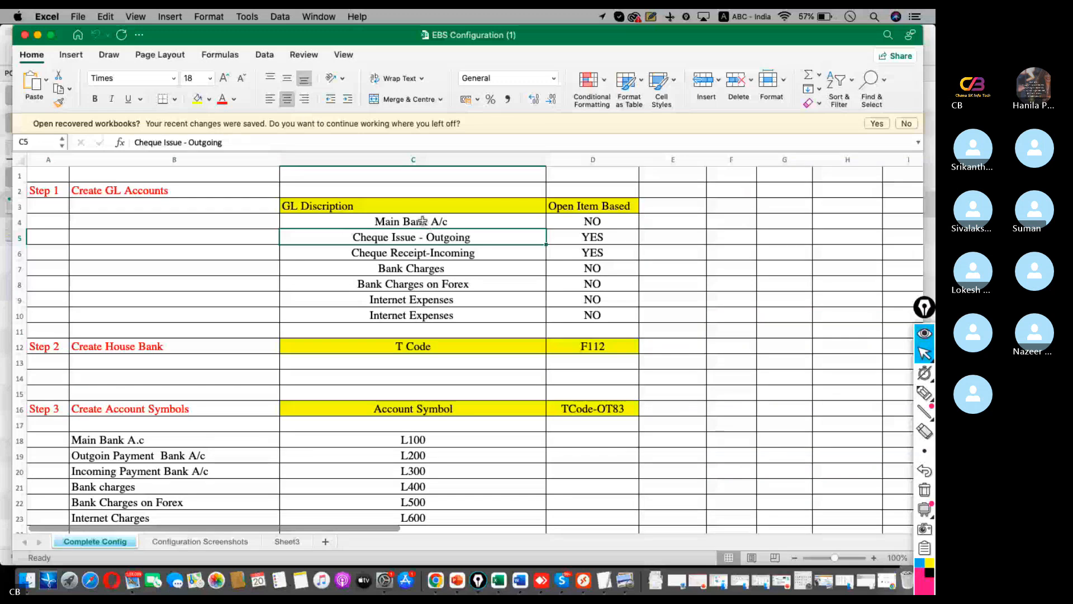
left_click_drag(447, 221, 425, 316)
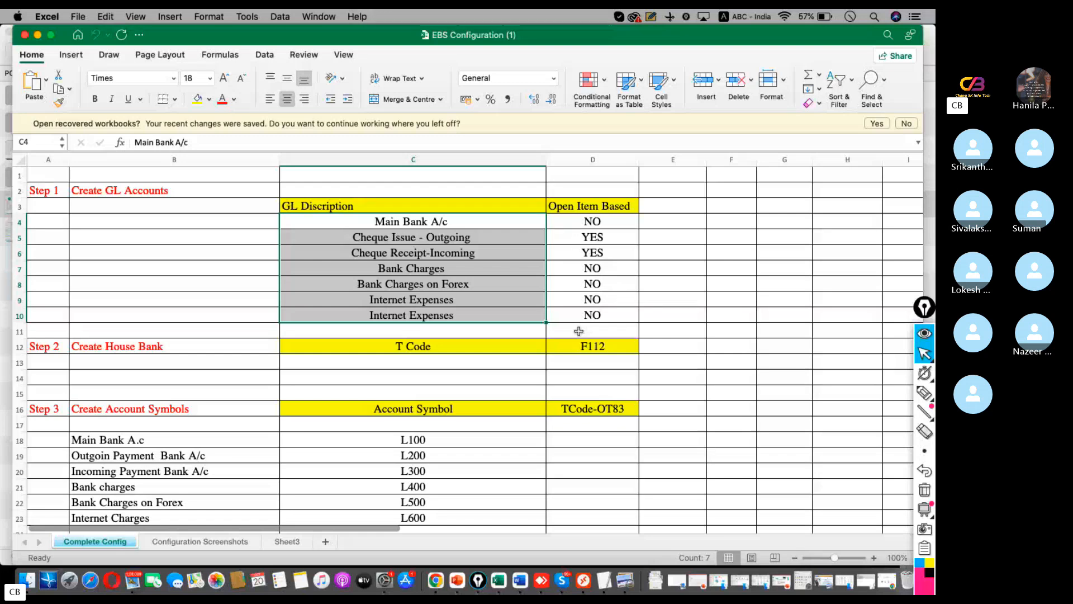
left_click_drag(589, 221, 582, 314)
left_click(174, 381)
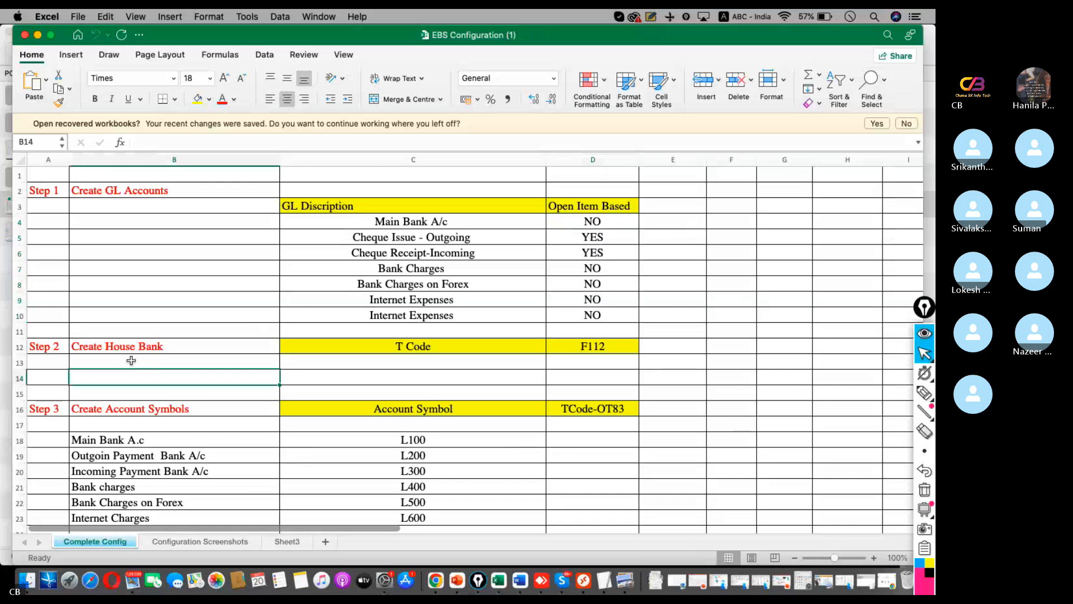
Review the transaction codes for Step 2 Create House Bank and Step 3 Create Account Symbols, and the Step 3 account descriptions
left_click(140, 345)
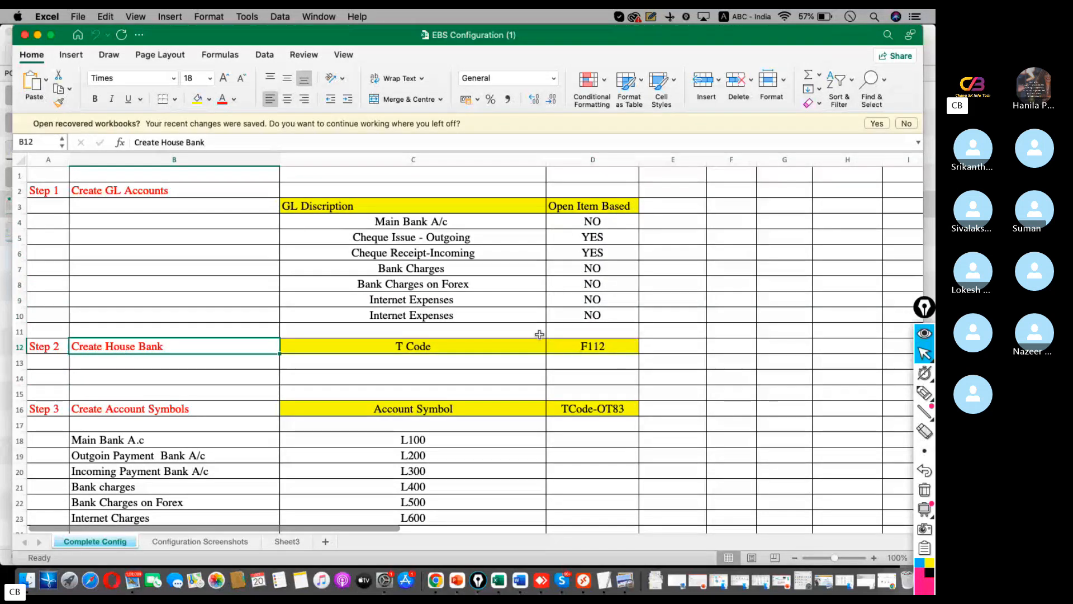
scroll(558, 338, "down", 1)
left_click(594, 345)
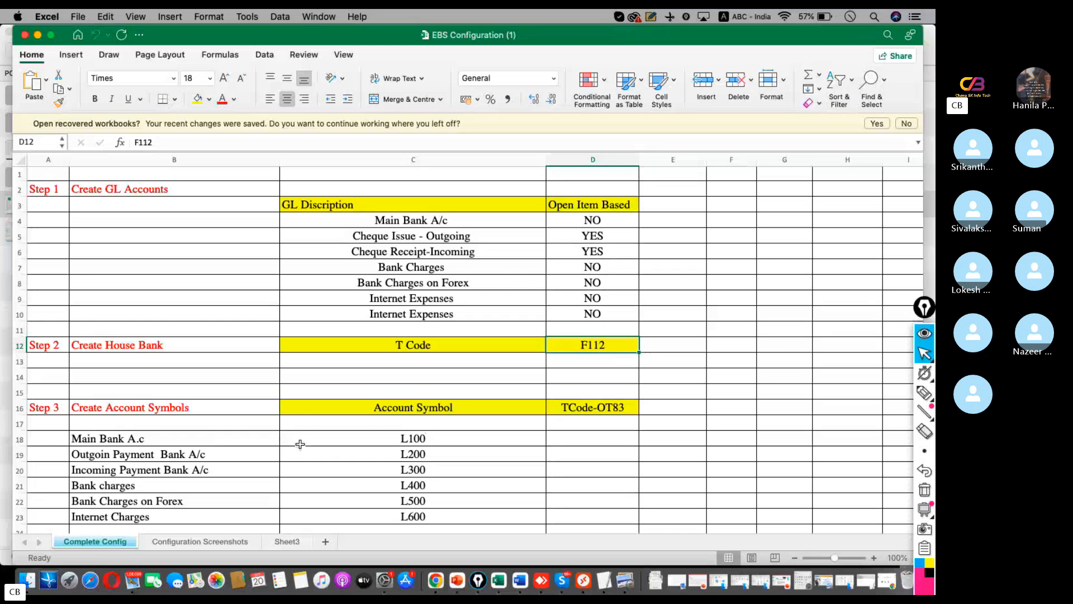
scroll(268, 424, "down", 3)
left_click(583, 370)
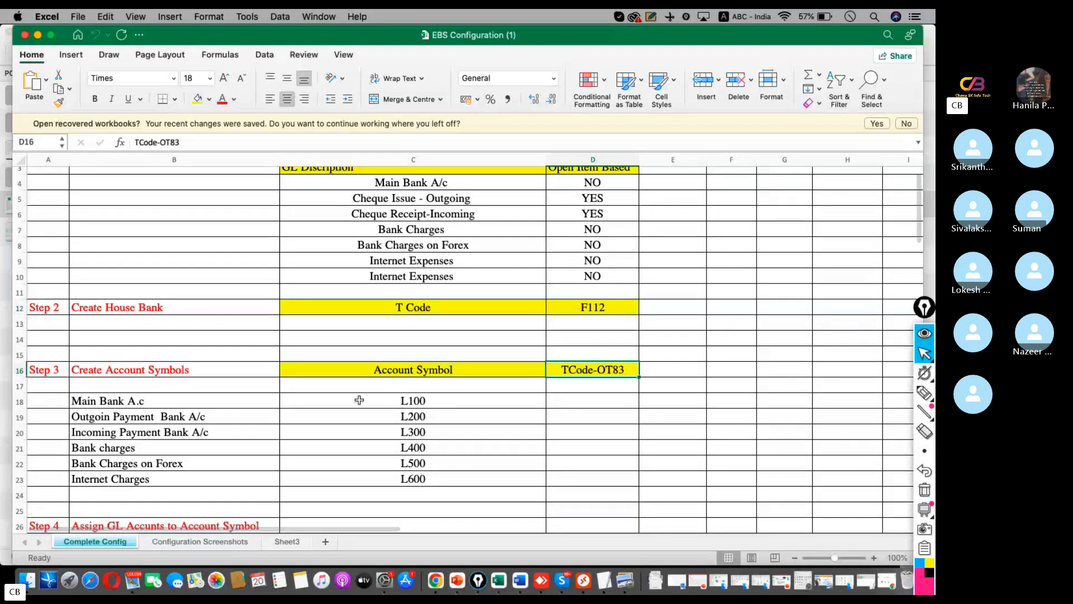
left_click_drag(132, 401, 202, 493)
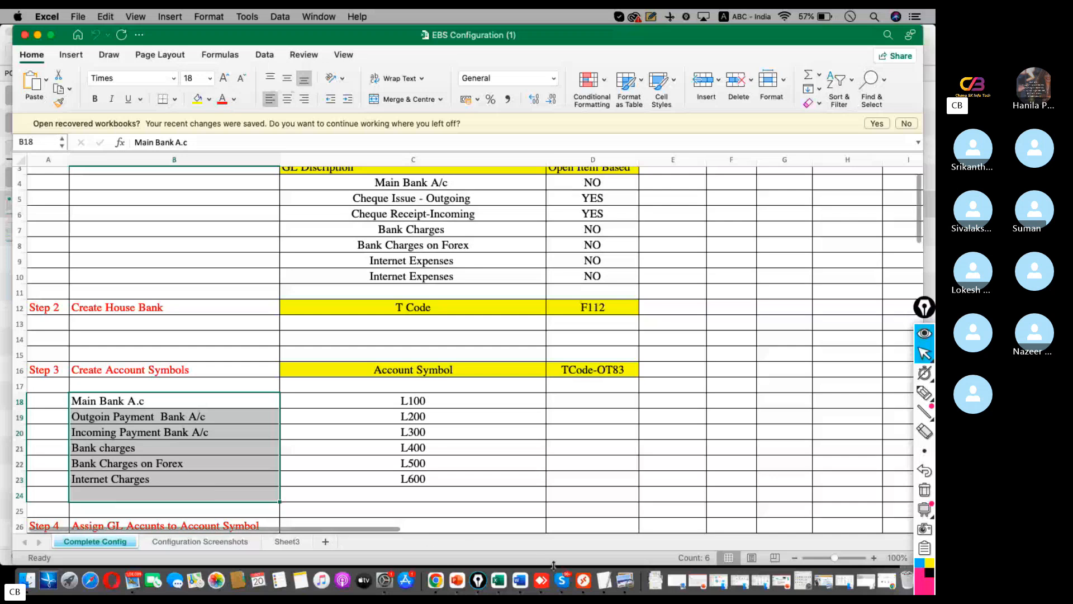
Return to the SAP session on the Change G/L Account Centrally window, start transaction OT83, and display the account symbols overview
left_click(610, 554)
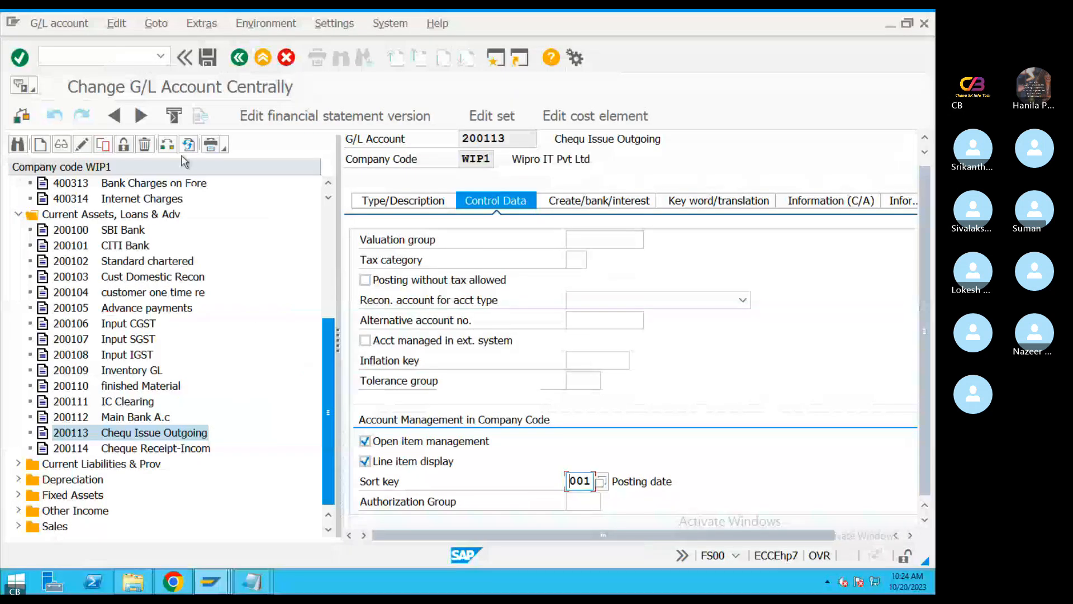
left_click(210, 581)
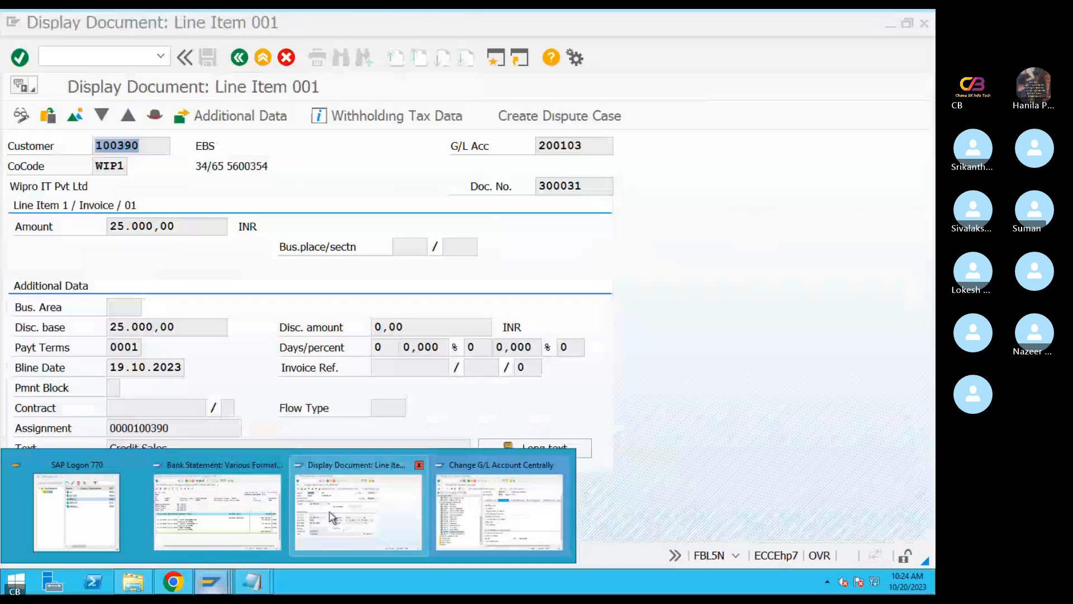
left_click(499, 512)
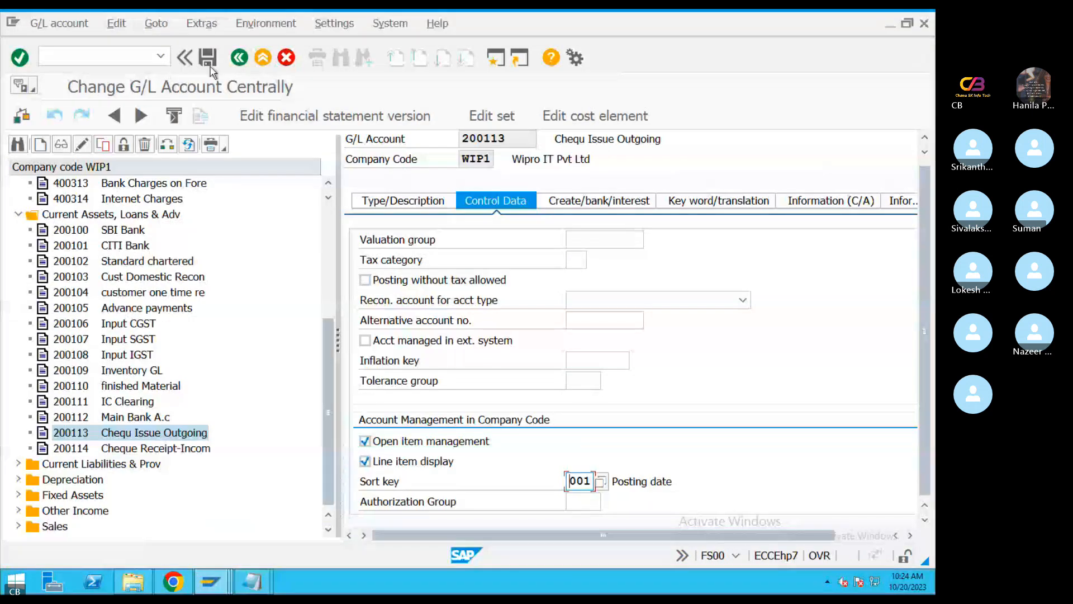
left_click(123, 52)
type("/no")
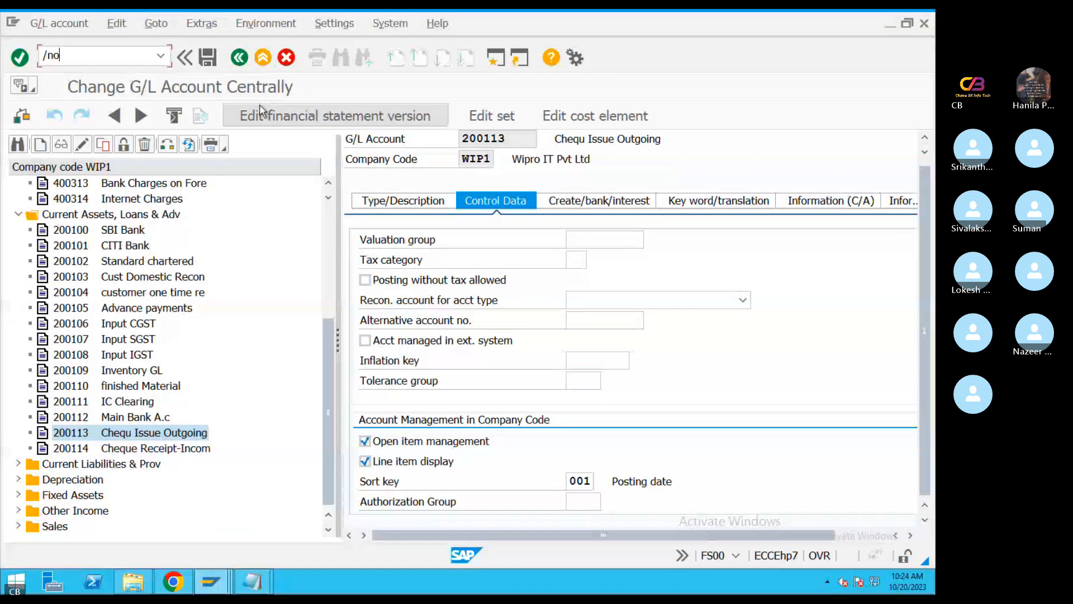
type("t83")
key("Return")
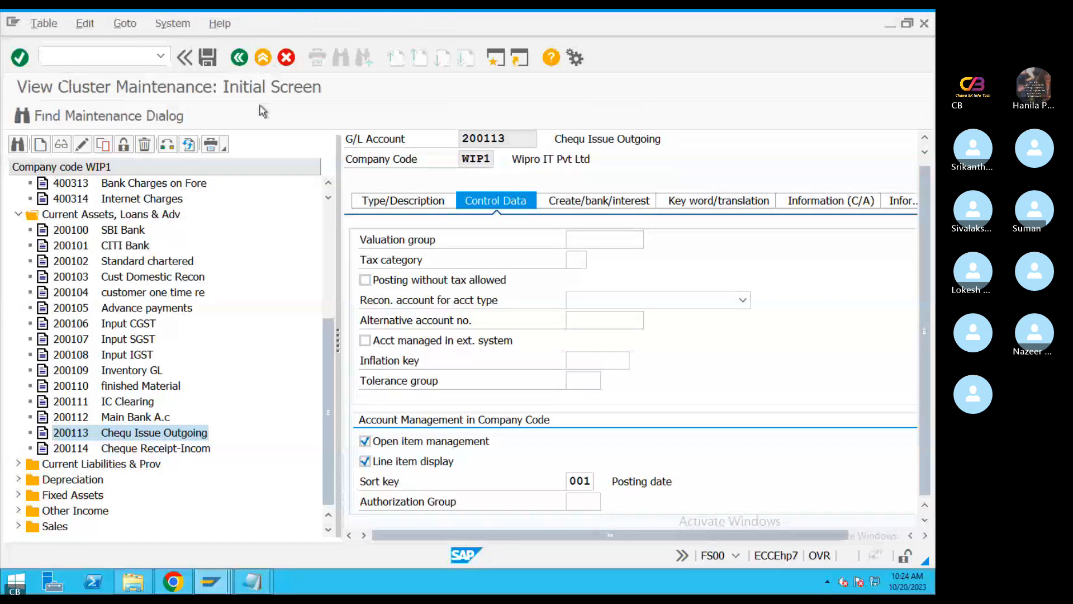
left_click(123, 351)
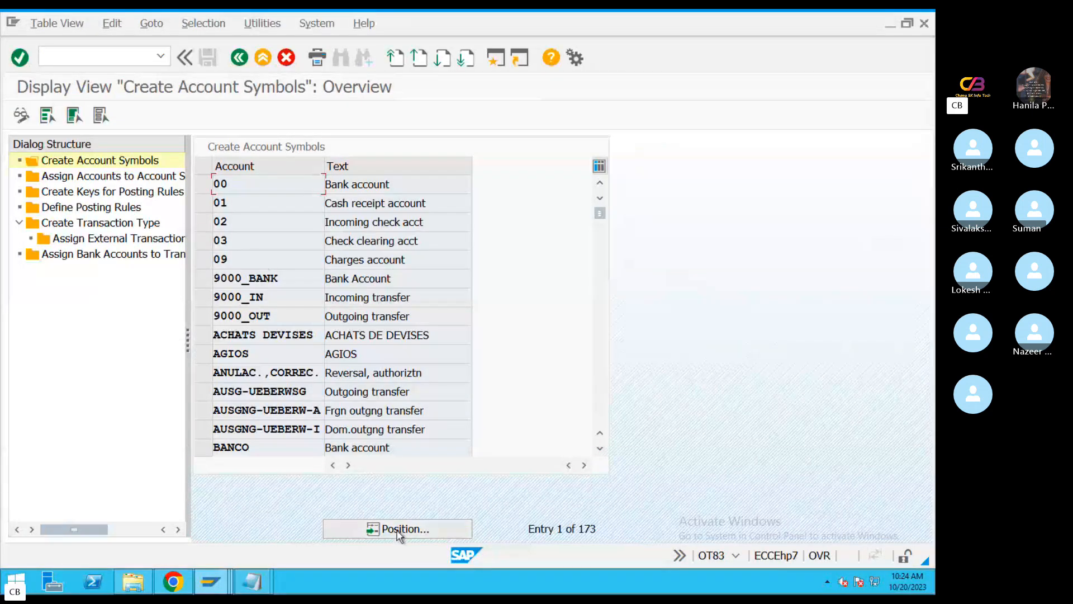
Position the account symbols list at the entries starting with Q
left_click(400, 528)
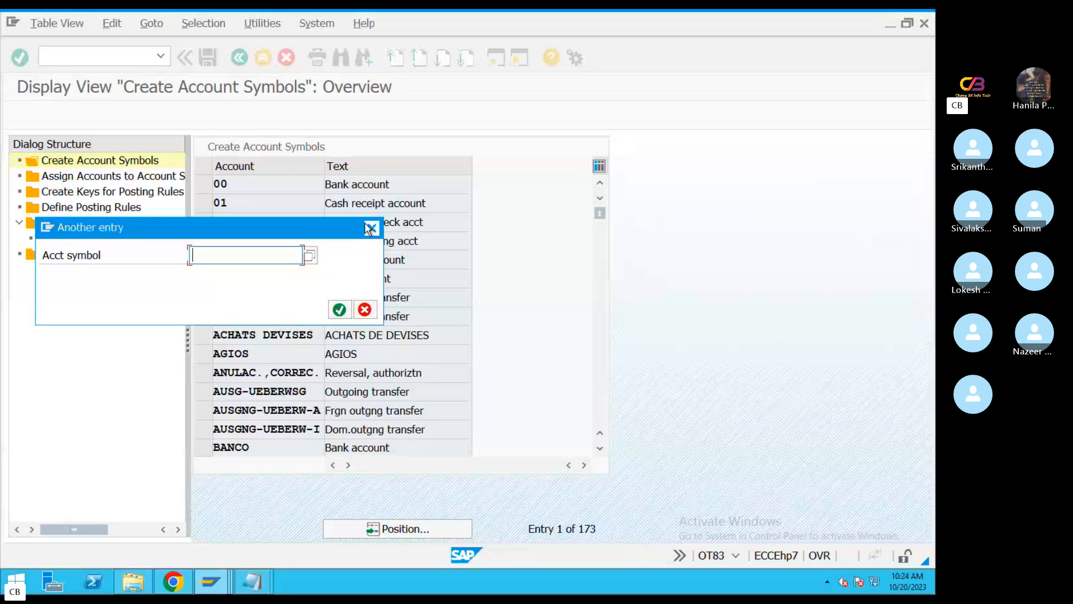
key("Return")
left_click(419, 531)
type("Q")
key("Return")
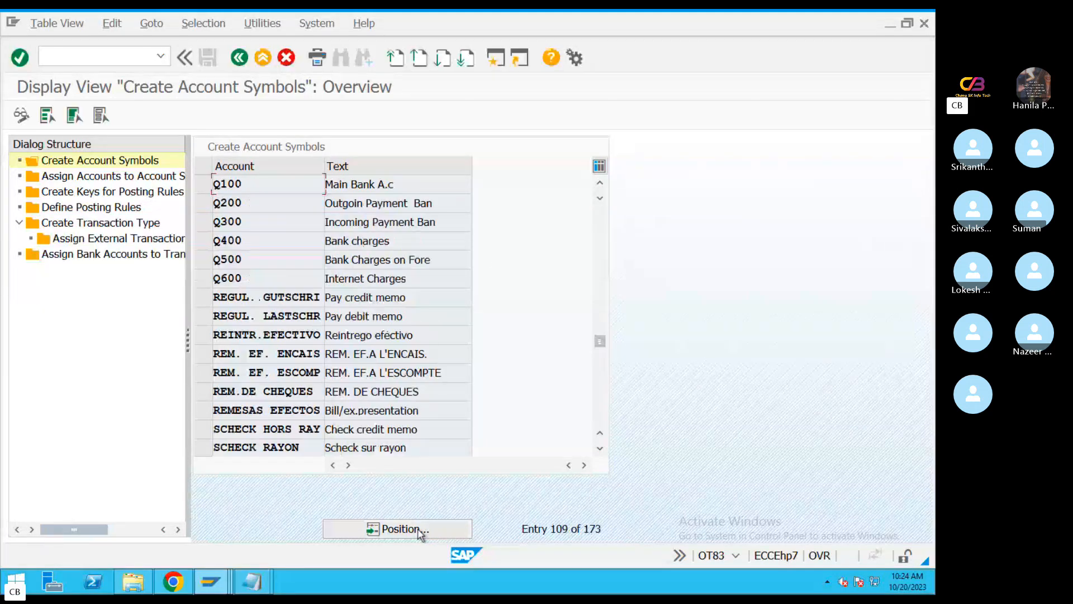
Examine the descriptions of account symbols Q100 to Q600, and select those six rows
left_click_drag(398, 185, 278, 192)
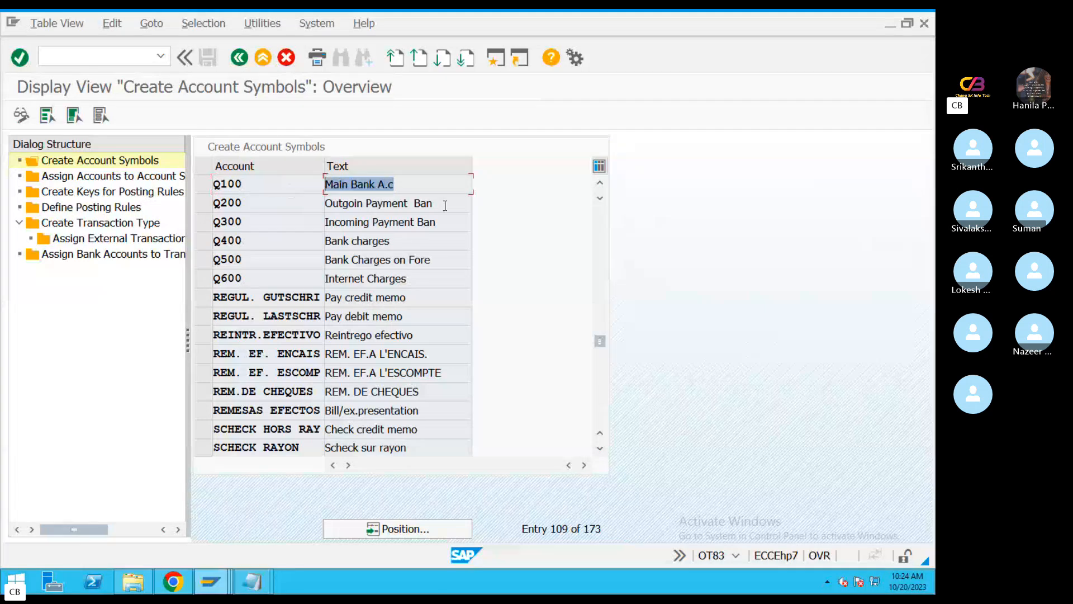
left_click_drag(445, 204, 290, 203)
left_click_drag(445, 220, 306, 224)
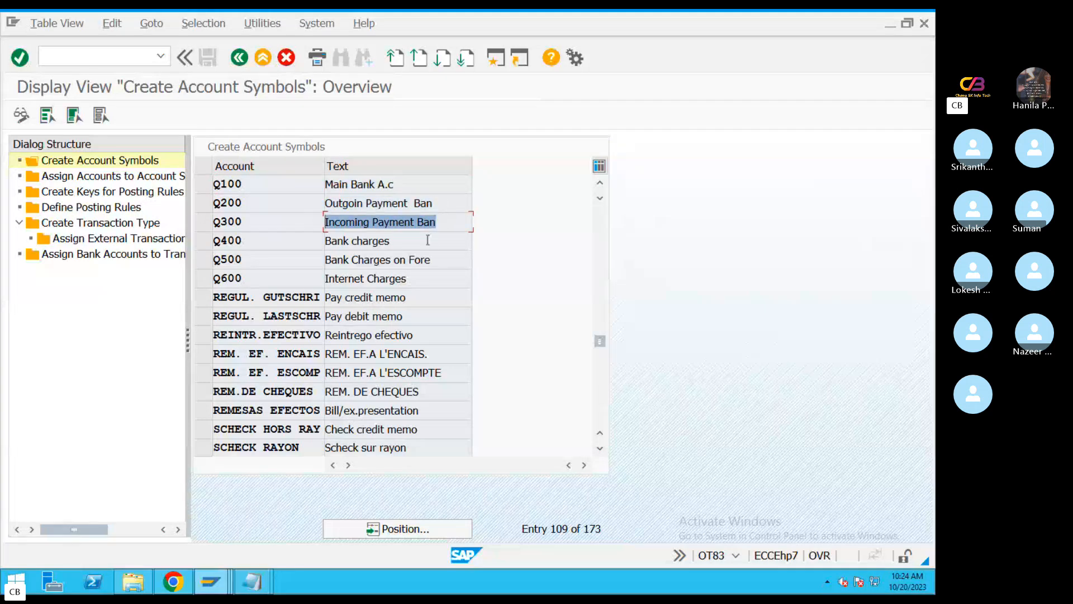
left_click_drag(437, 240, 285, 240)
left_click_drag(445, 260, 256, 260)
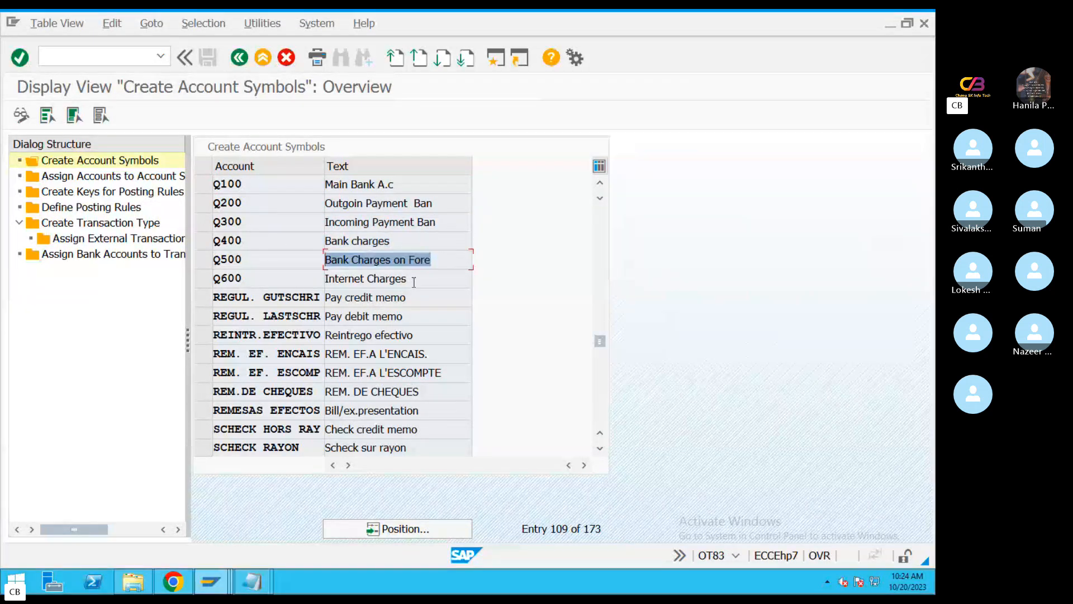
left_click_drag(414, 282, 7, 309)
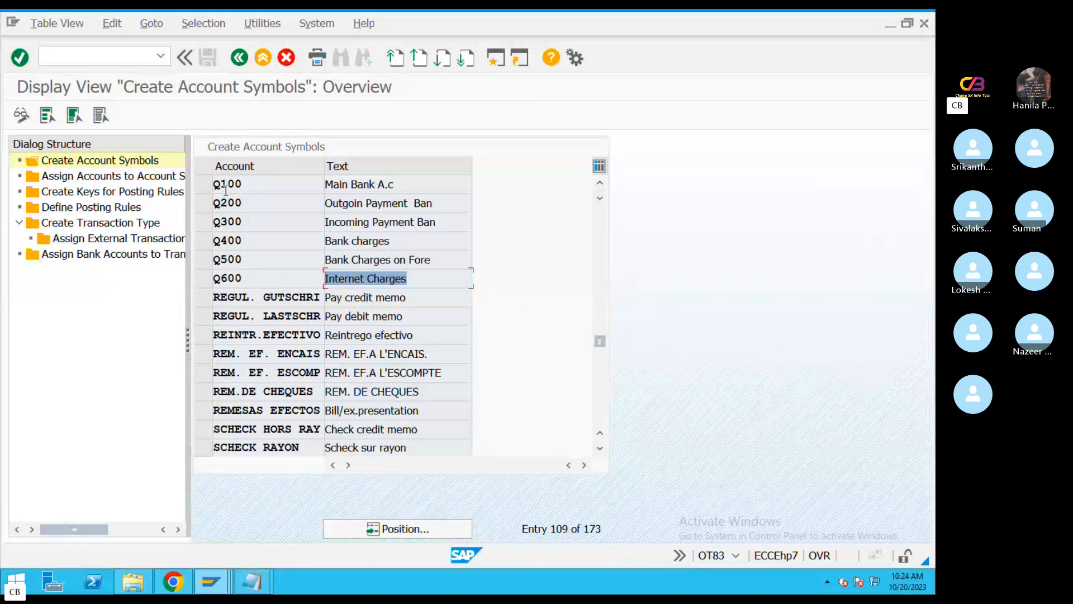
left_click_drag(204, 185, 206, 285)
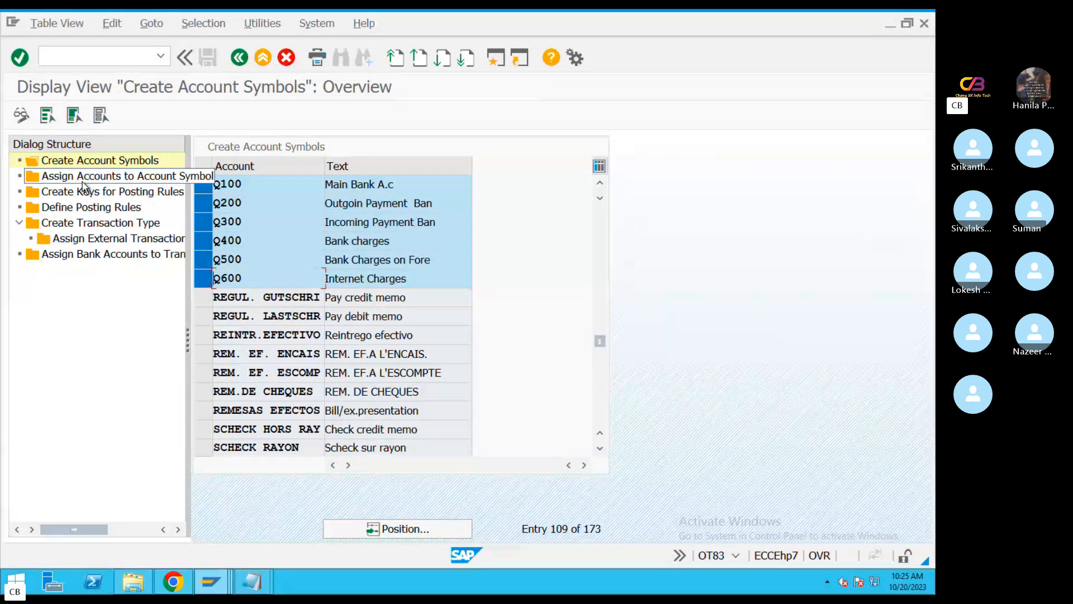
Display the assignment of accounts to account symbols and check the G/L accounts and descriptions for Q100 to Q600
double_click(82, 180)
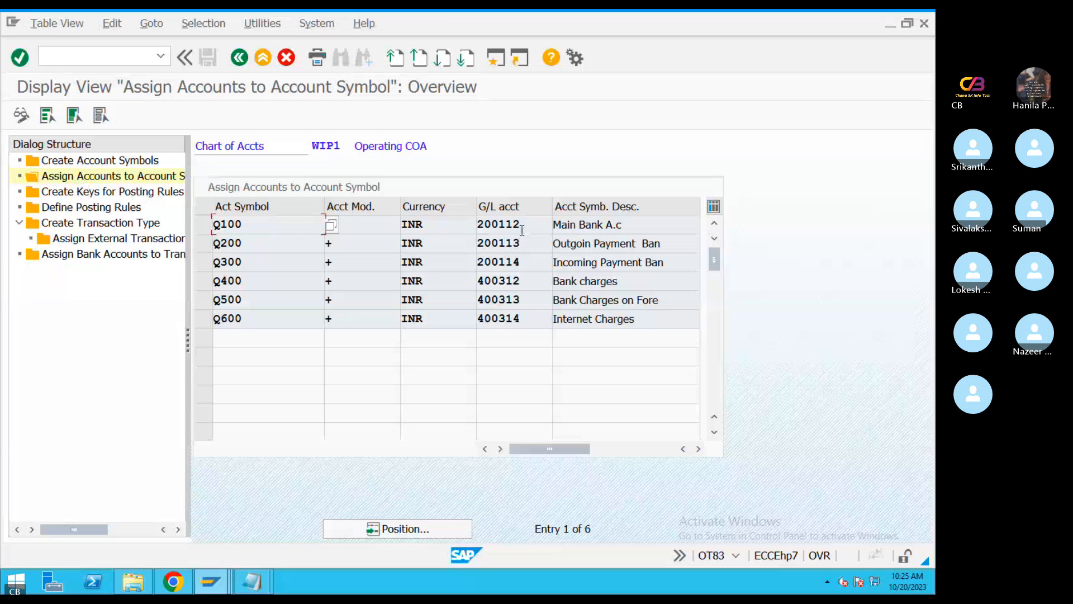
left_click_drag(520, 243, 476, 302)
left_click_drag(518, 312, 475, 289)
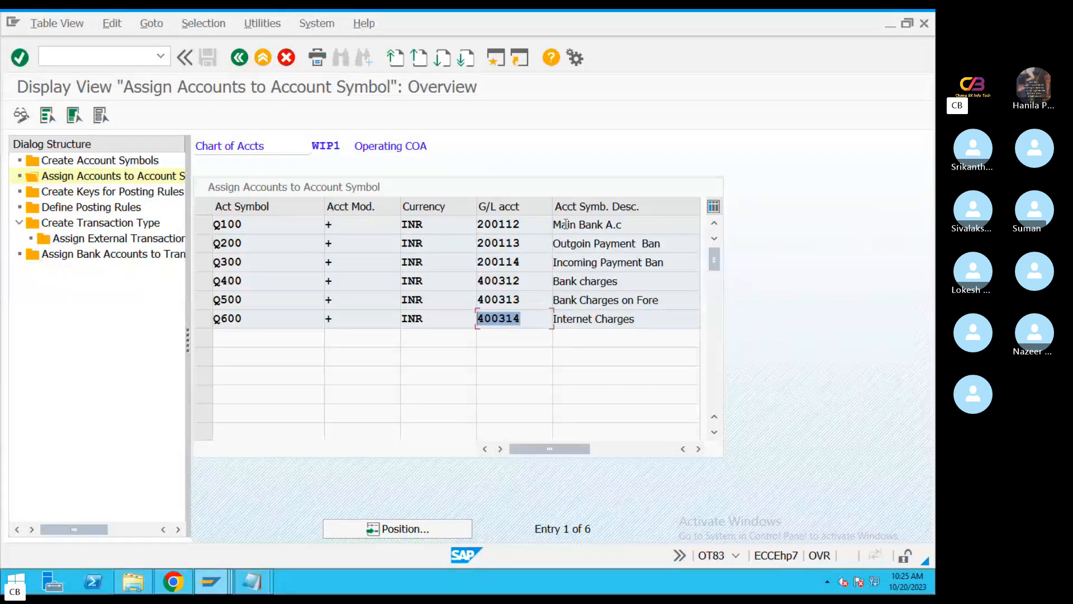
left_click_drag(643, 224, 551, 227)
left_click_drag(622, 245, 552, 264)
left_click(536, 303)
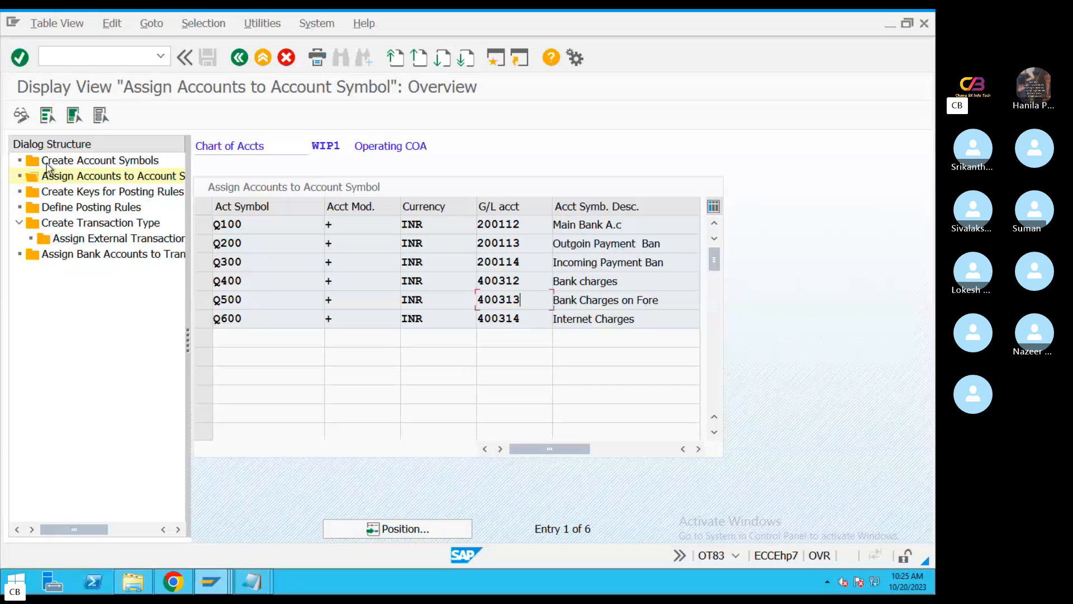
Display the keys for posting rules and position the list at the entries starting with Q
double_click(84, 193)
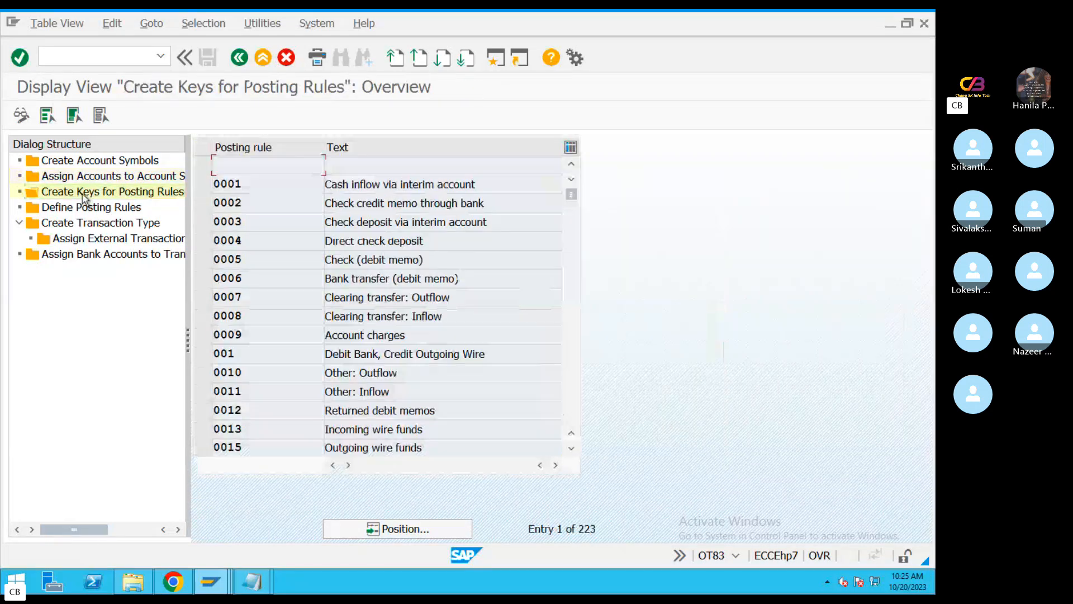
left_click(389, 529)
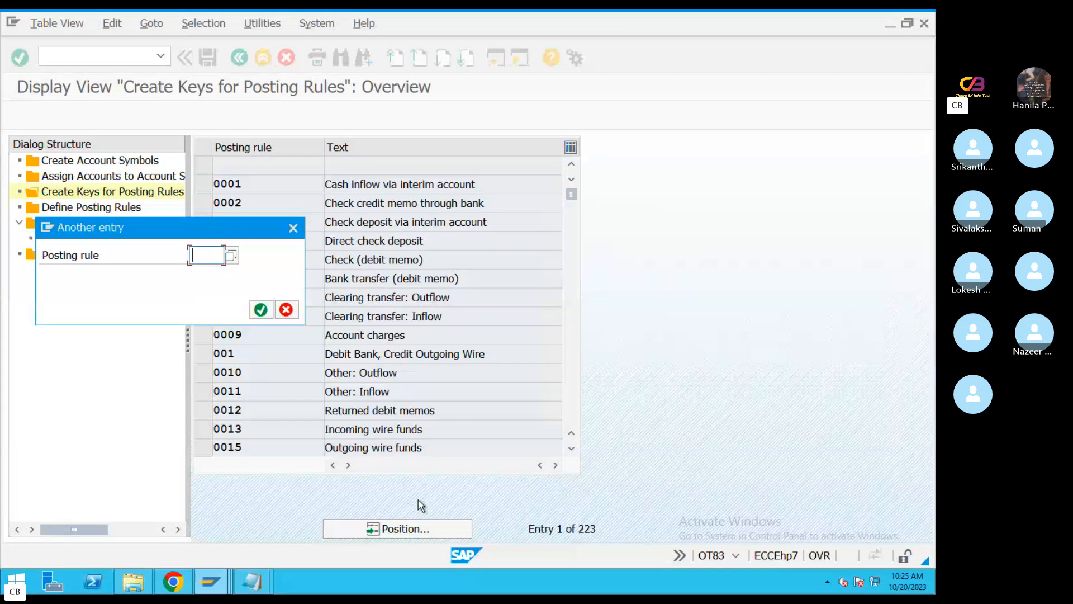
type("*")
key("BackSpace")
type("Q*")
key("Return")
Examine the posting rule keys Q100 to Q402 and their texts row by row
left_click_drag(252, 163, 234, 184)
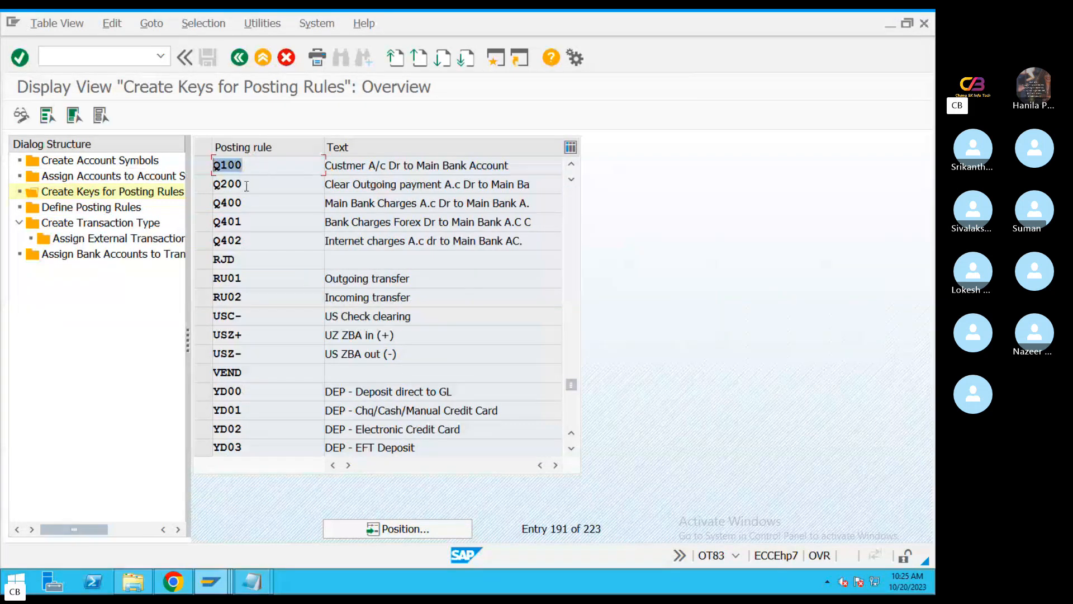
key("Down")
key("Down")
key("Down")
key("Down")
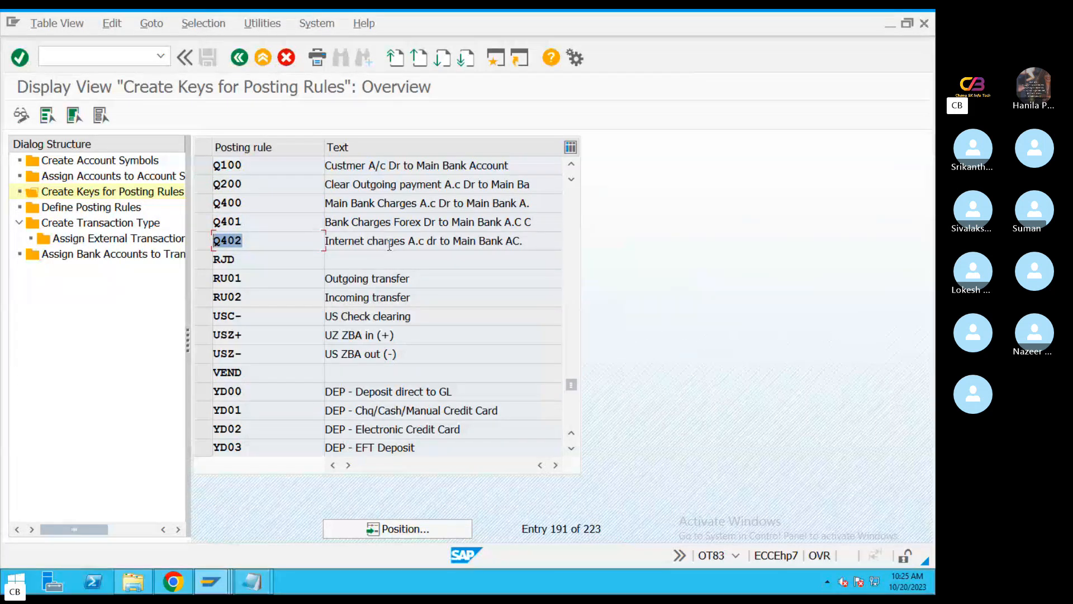
Display the posting rule definitions, and in the EBS Configuration workbook in Excel select the five Step 5 posting rule key descriptions
double_click(85, 208)
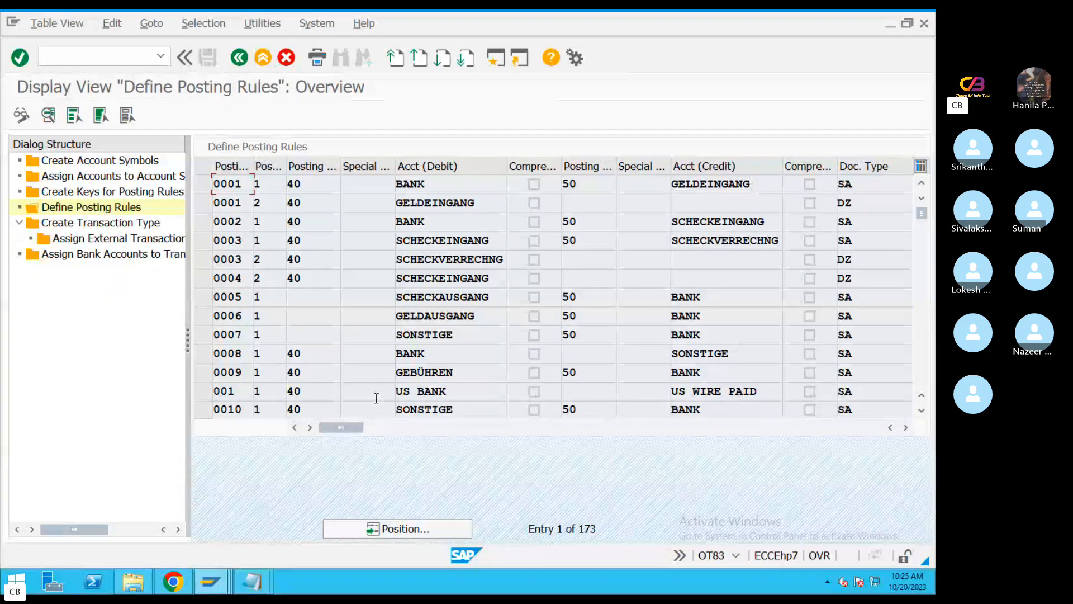
key("ctrl+Left")
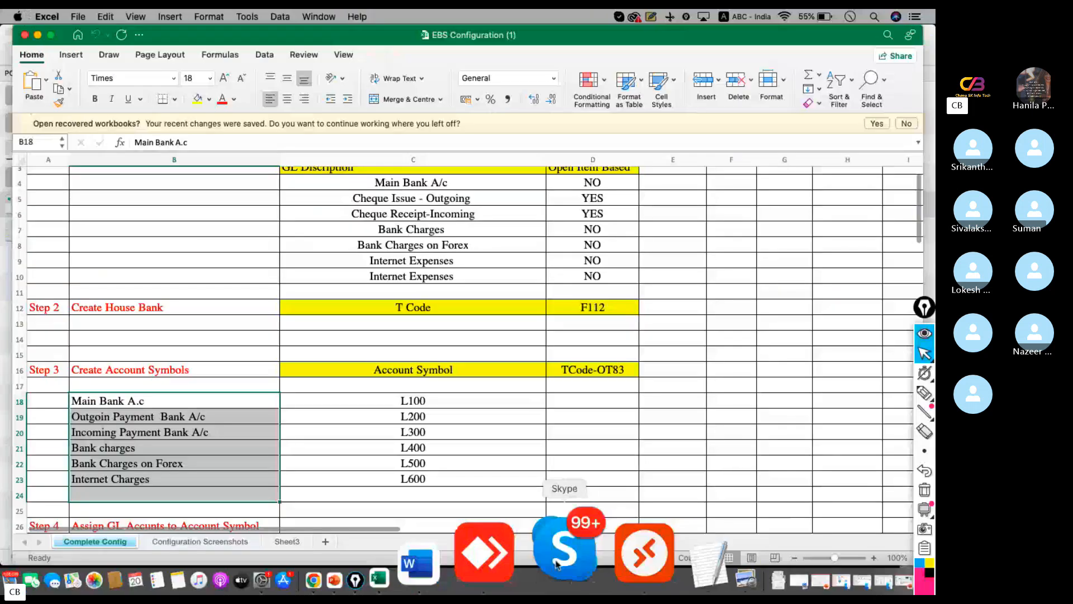
left_click(525, 425)
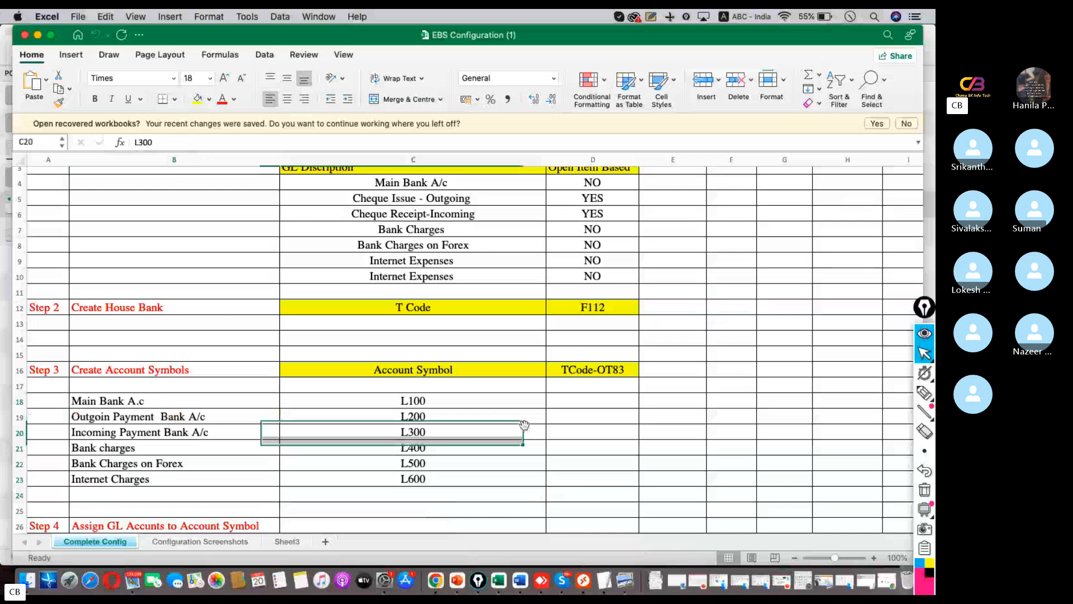
scroll(496, 386, "down", 5)
scroll(496, 388, "down", 10)
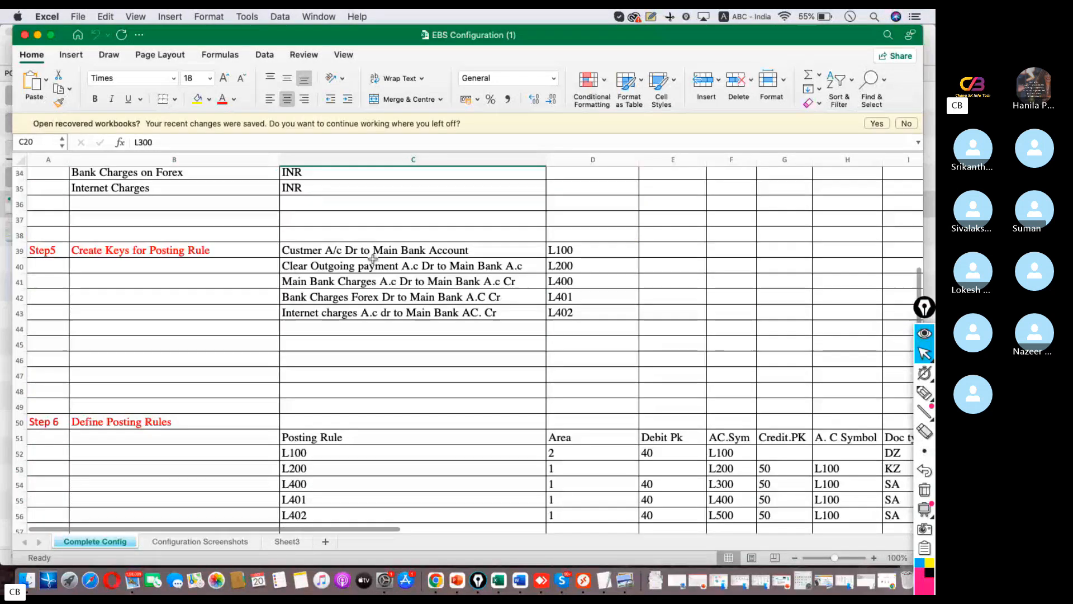
left_click_drag(425, 250, 468, 327)
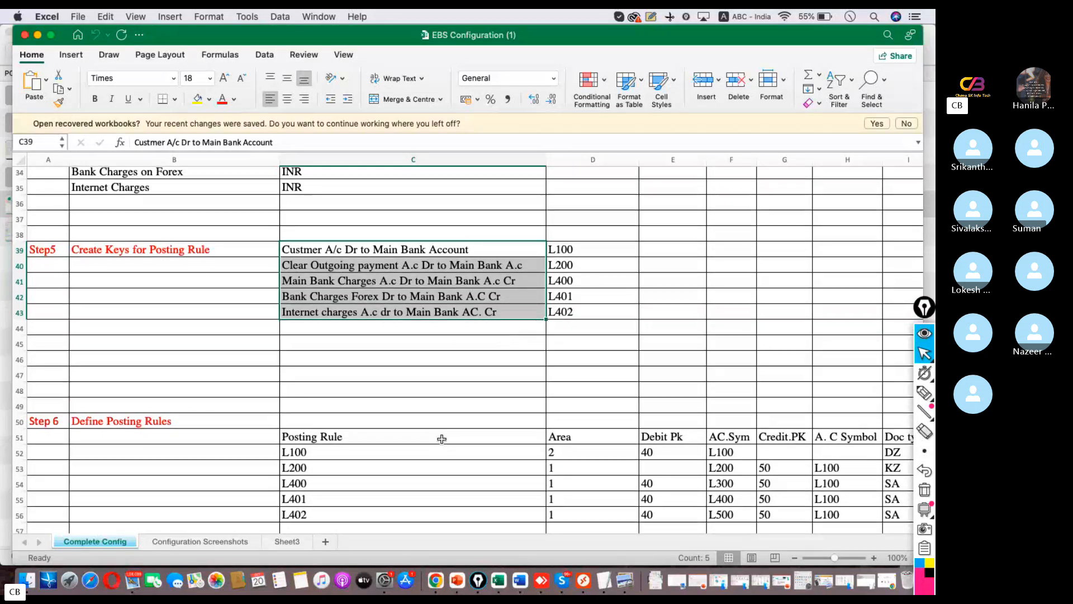
Review the Step 6 Define Posting Rules table for L100 to L402 across its posting keys, account symbols and document types
scroll(463, 397, "down", 3)
left_click(366, 387)
left_click_drag(386, 403, 402, 424)
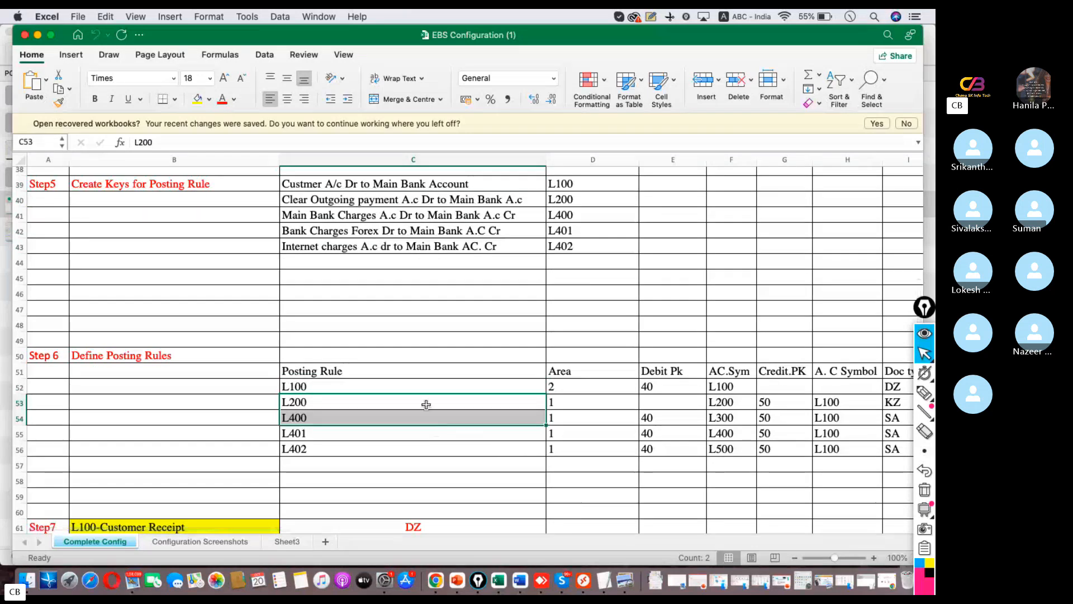
left_click(375, 384)
left_click_drag(376, 384, 721, 449)
scroll(542, 414, "down", 5)
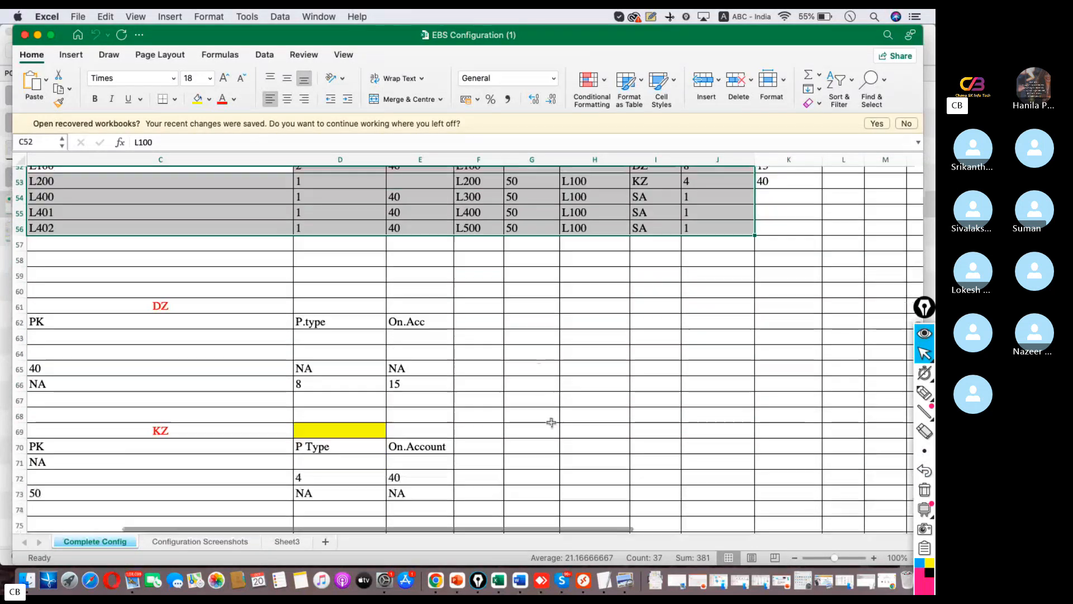
Return to the SAP remote desktop session, display the transaction types, and position the list at MT940
left_click(584, 580)
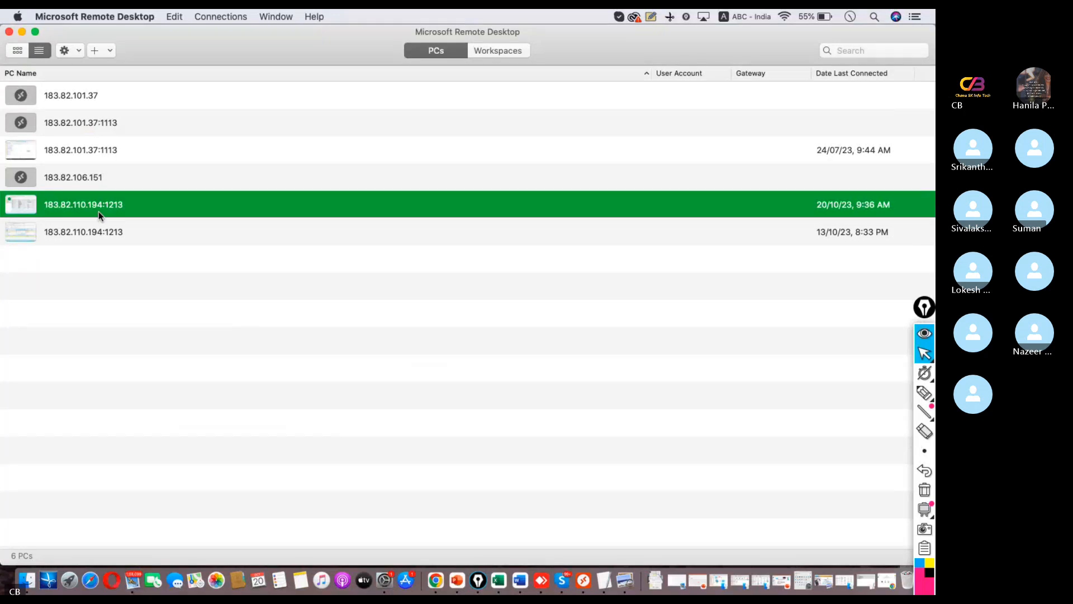
double_click(110, 219)
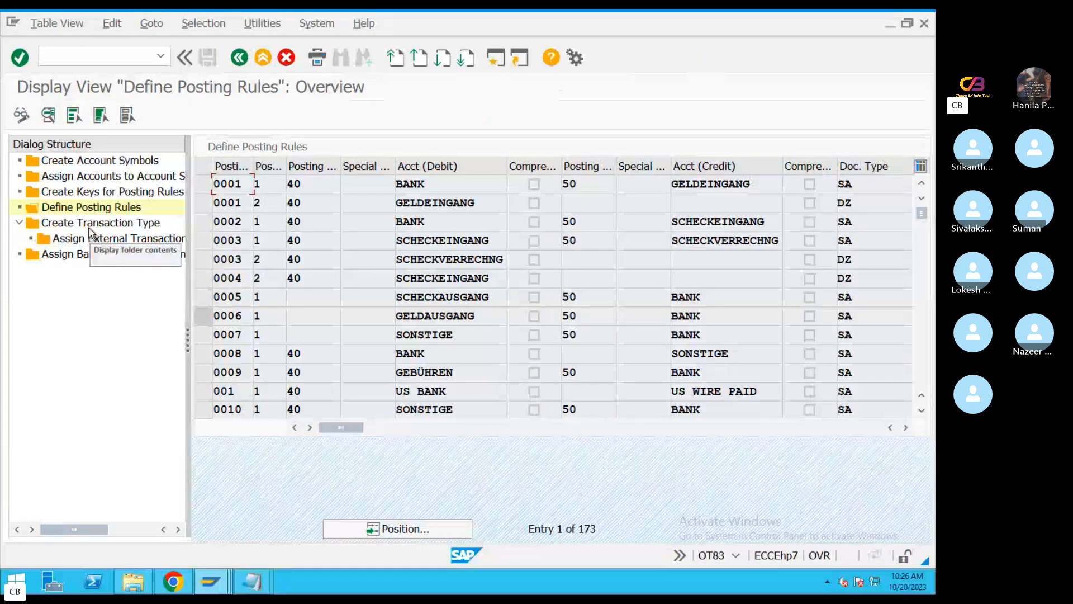
left_click(435, 530)
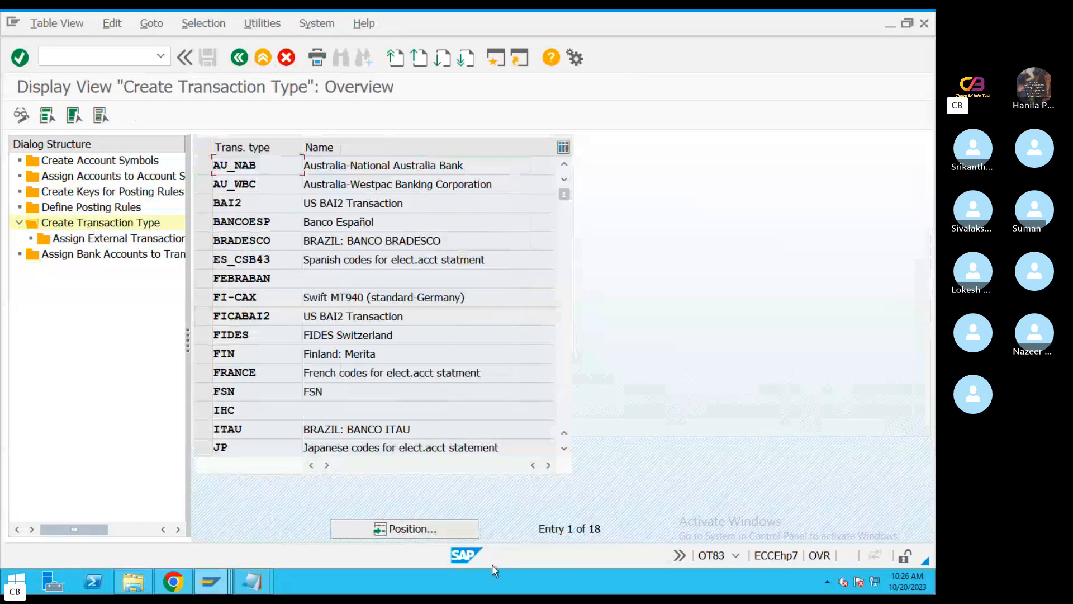
type("MT8")
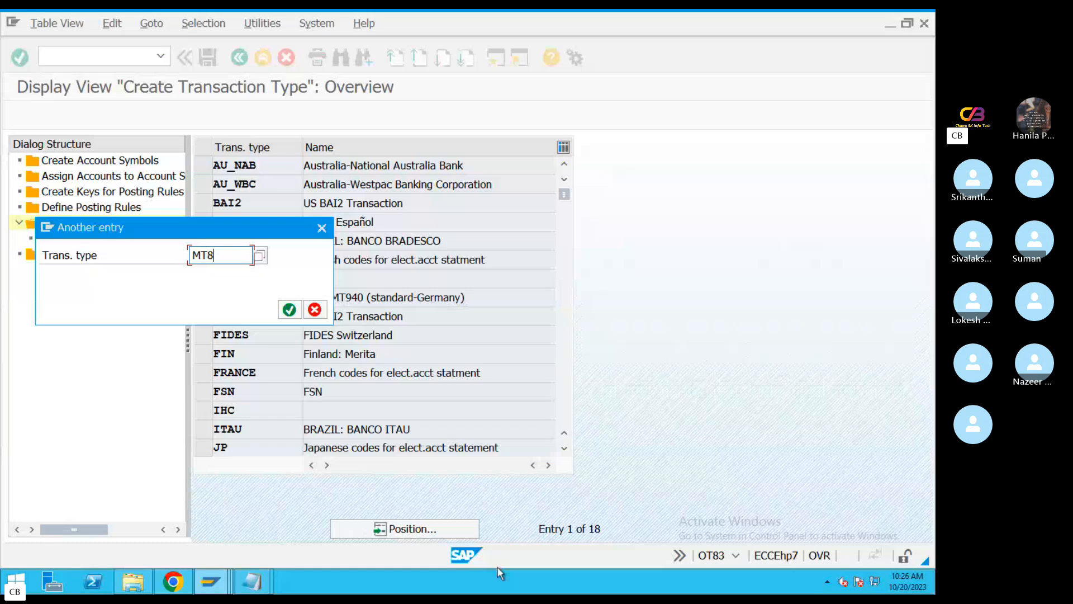
key("BackSpace")
type("940")
key("Return")
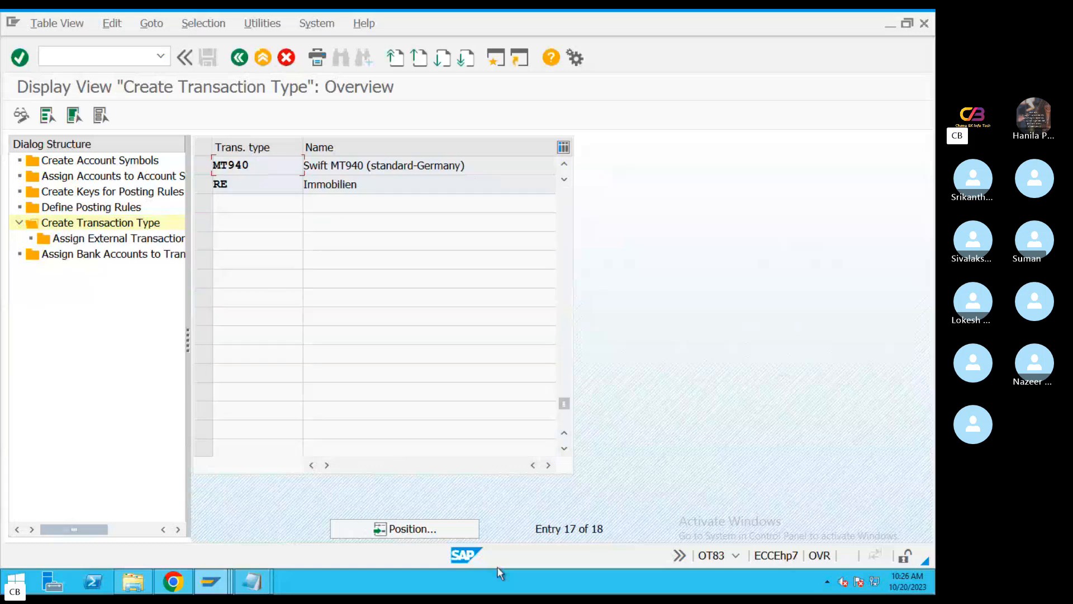
Display the external transaction types assigned to posting rules for transaction type MT940 and position the list at NTR*
left_click(204, 167)
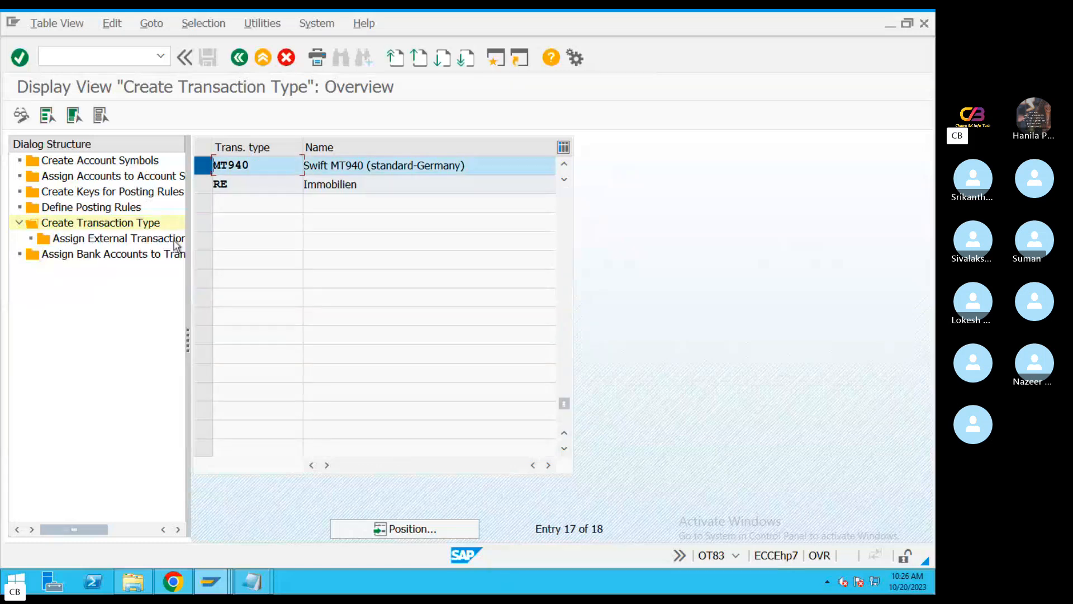
double_click(128, 239)
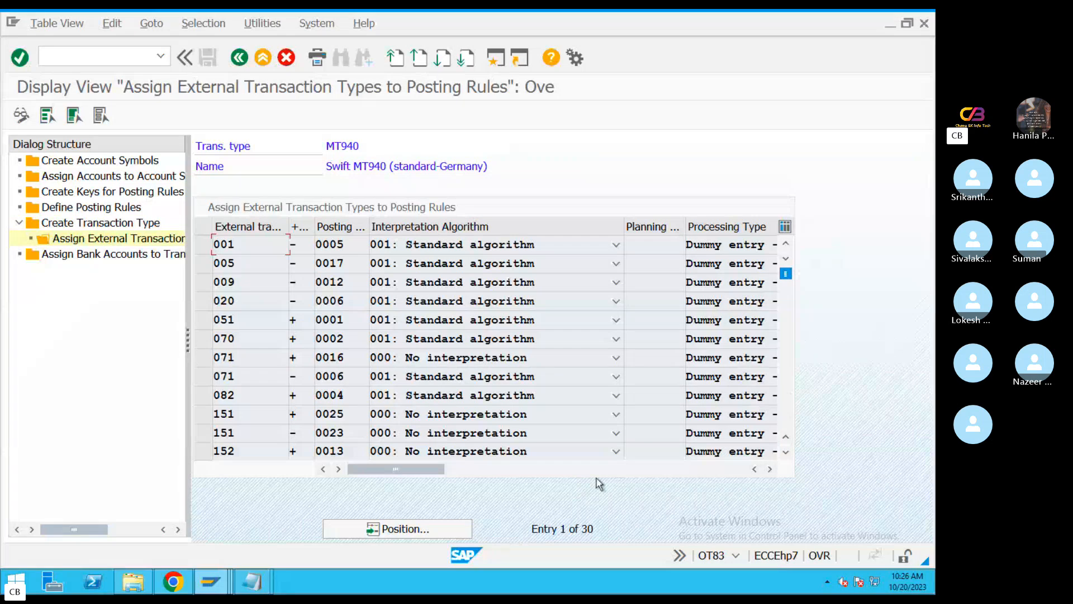
left_click(424, 535)
type("NTR")
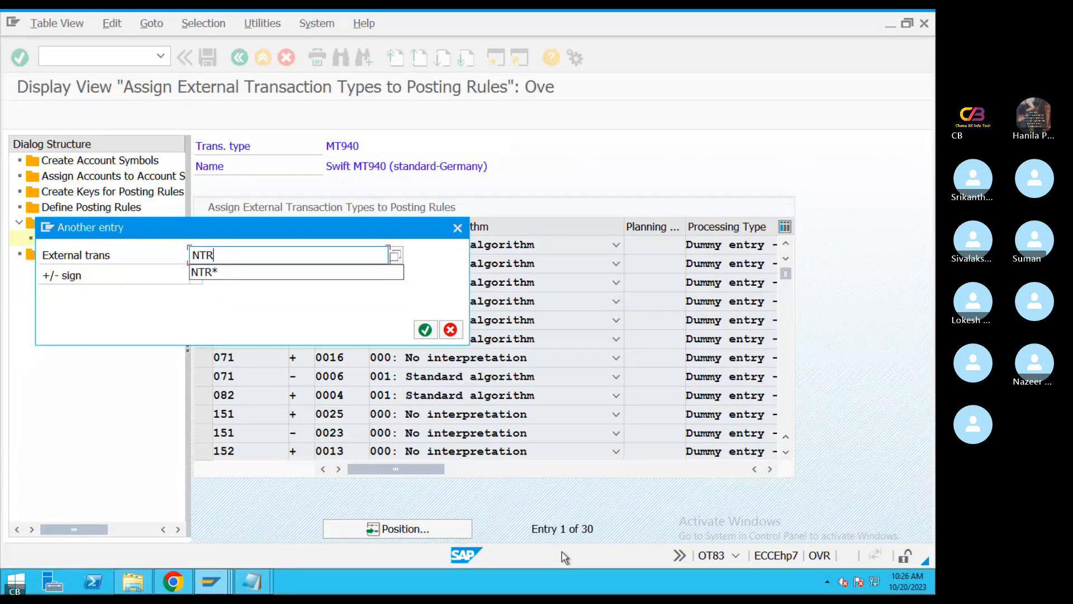
type("*")
key("Return")
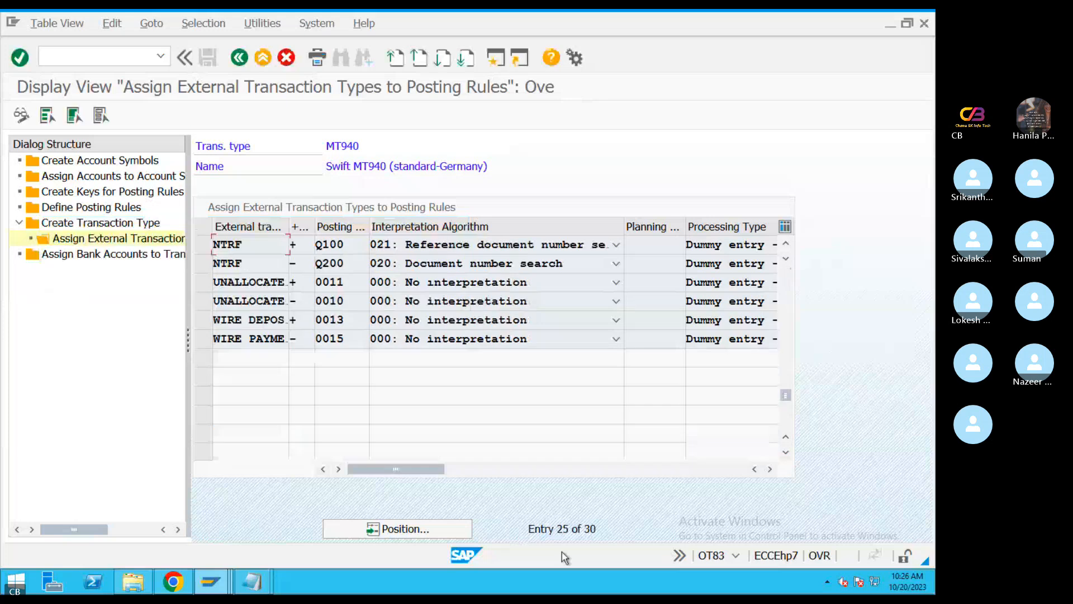
Check the posting rules assigned to the plus and minus entries of external transaction NTRF
left_click(168, 254)
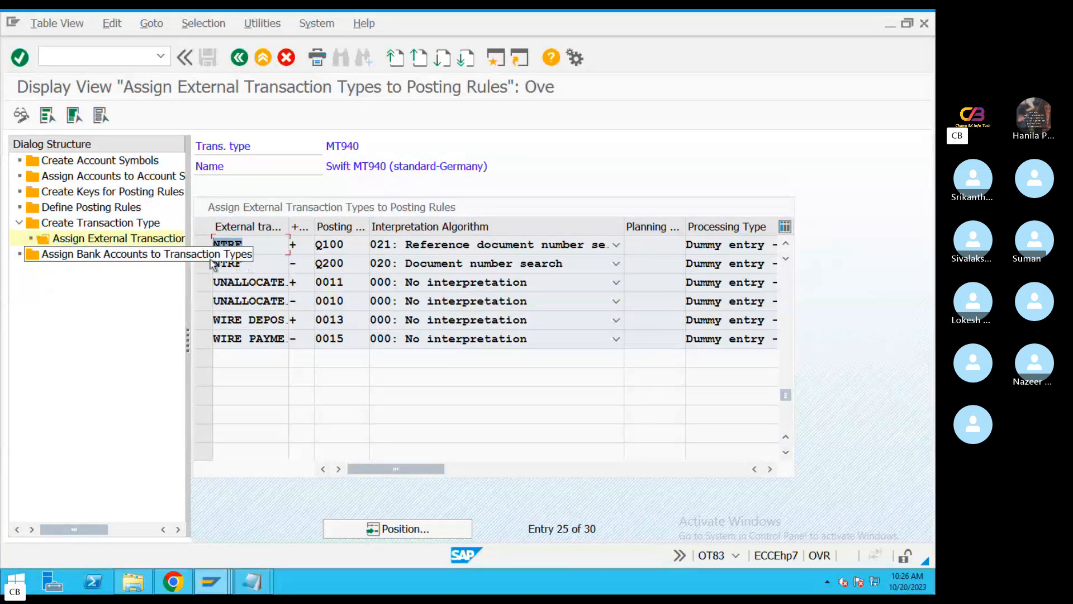
double_click(347, 258)
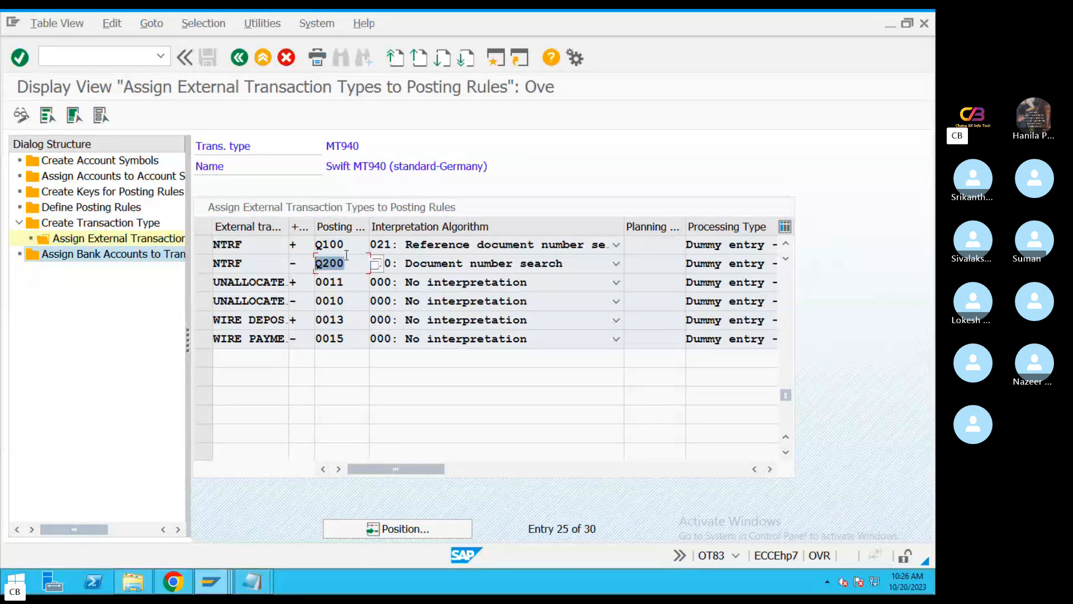
double_click(205, 245)
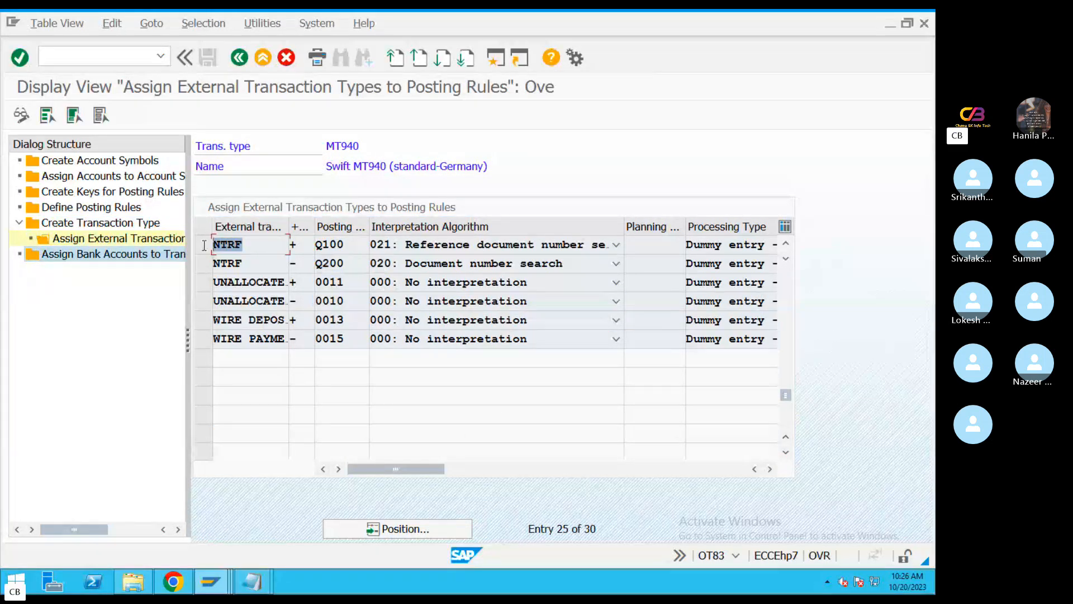
double_click(321, 246)
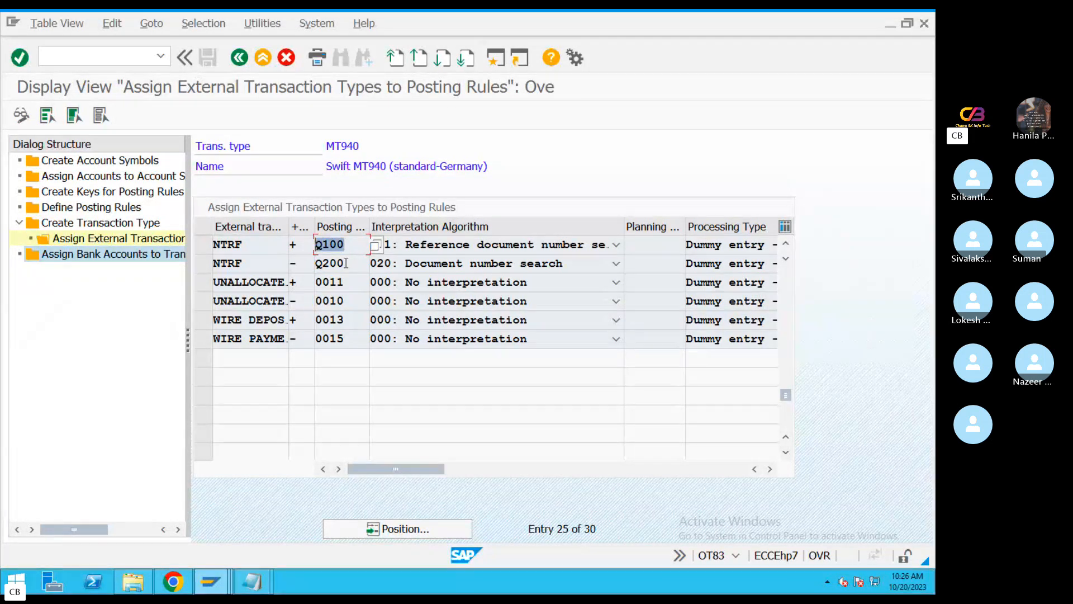
left_click_drag(346, 263, 299, 262)
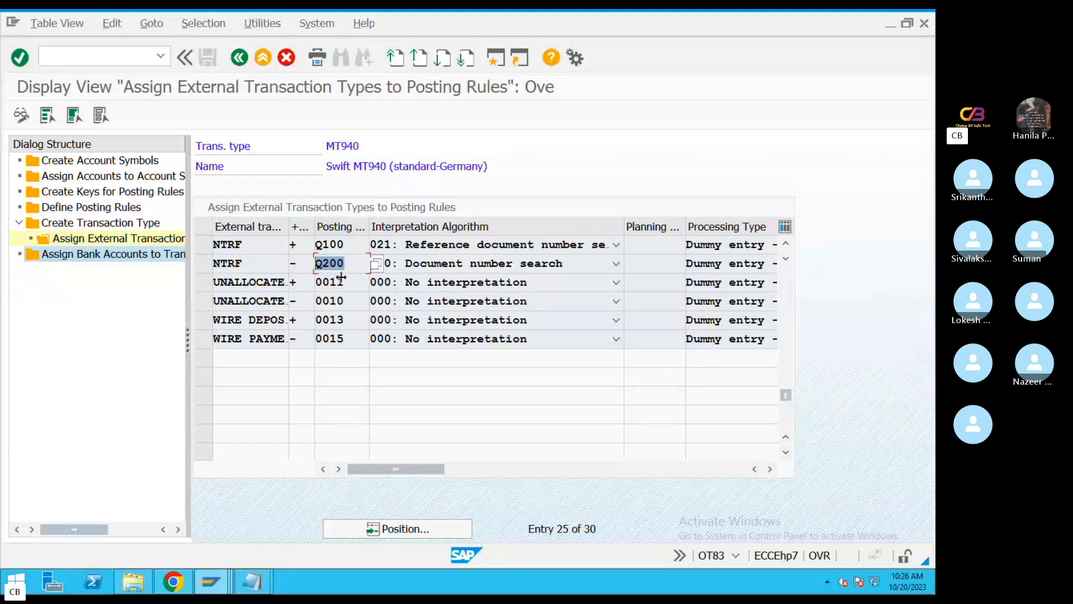
Display the assignment of bank accounts to transaction types and check the first entry's bank account and transaction type fields
double_click(134, 254)
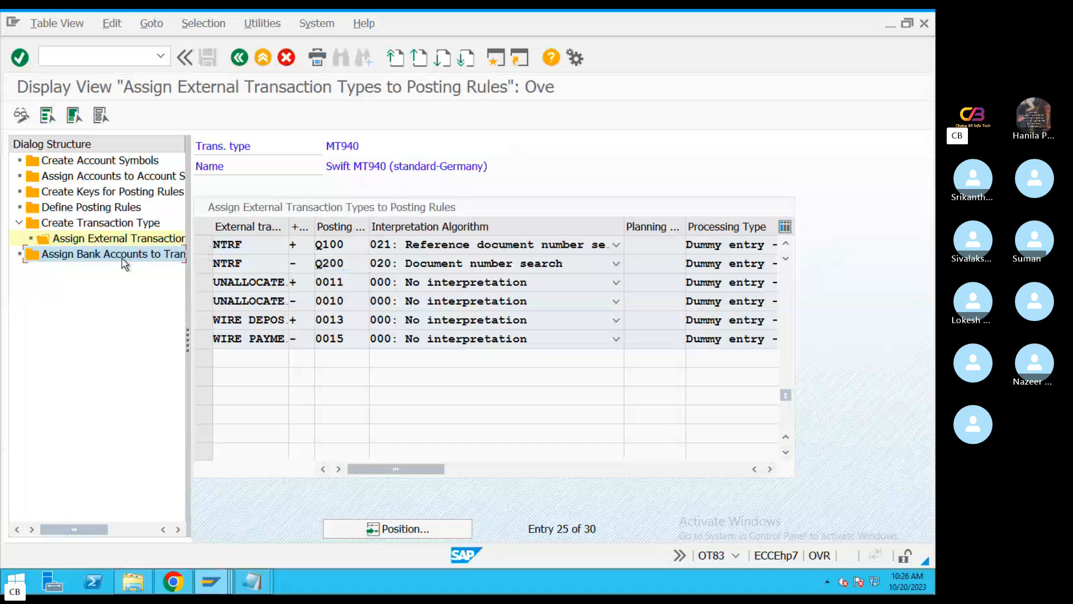
left_click_drag(406, 181, 302, 186)
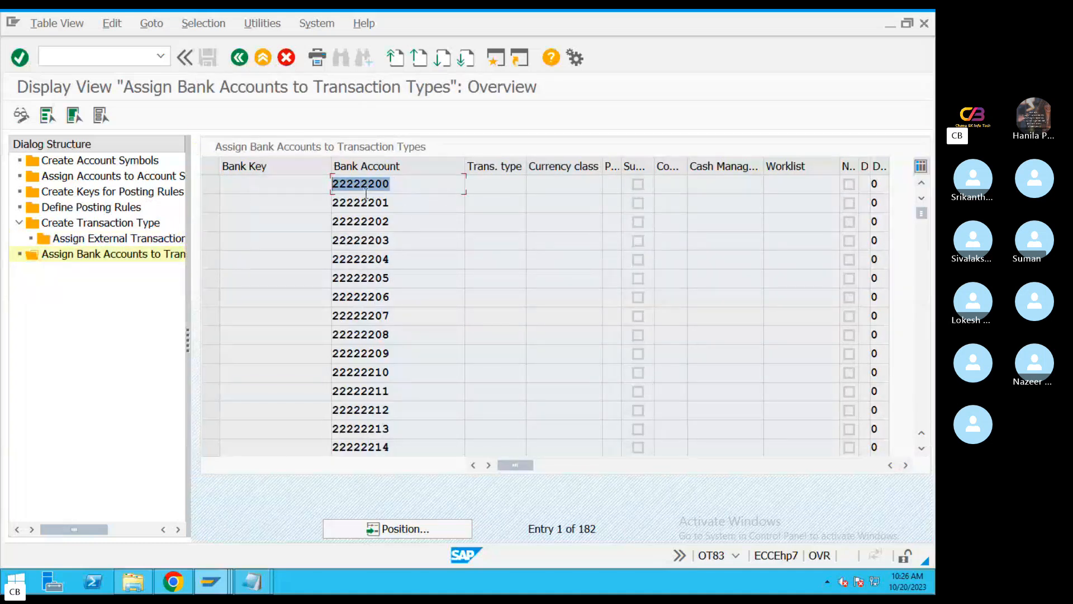
left_click(491, 186)
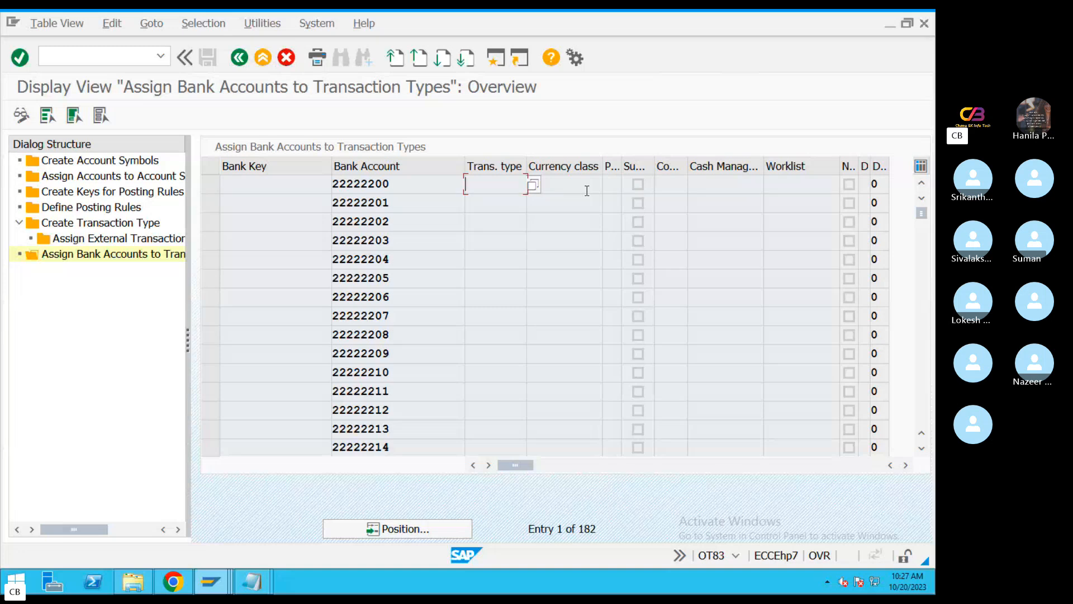
Switch to the Skype call window and jump to the newest messages in the group chat
key("ctrl+Left")
left_click(563, 563)
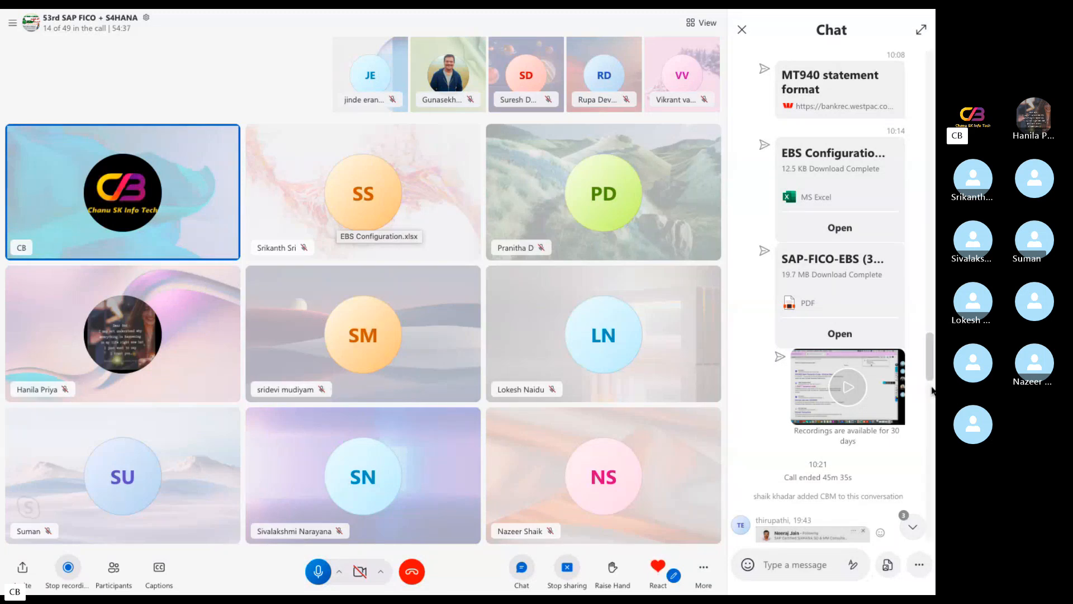
scroll(930, 440, "down", 3)
left_click(912, 527)
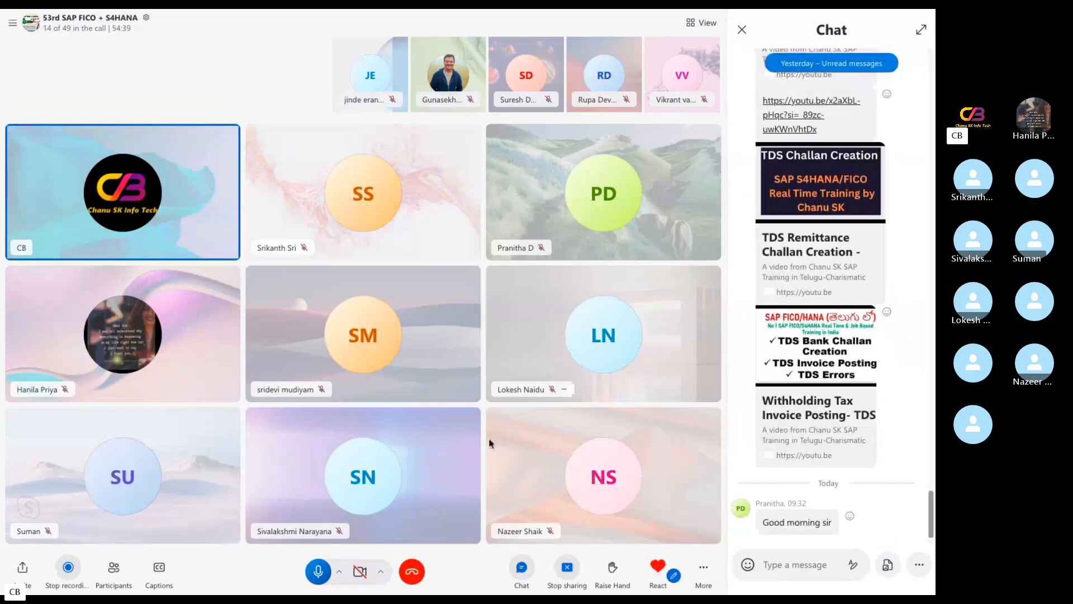